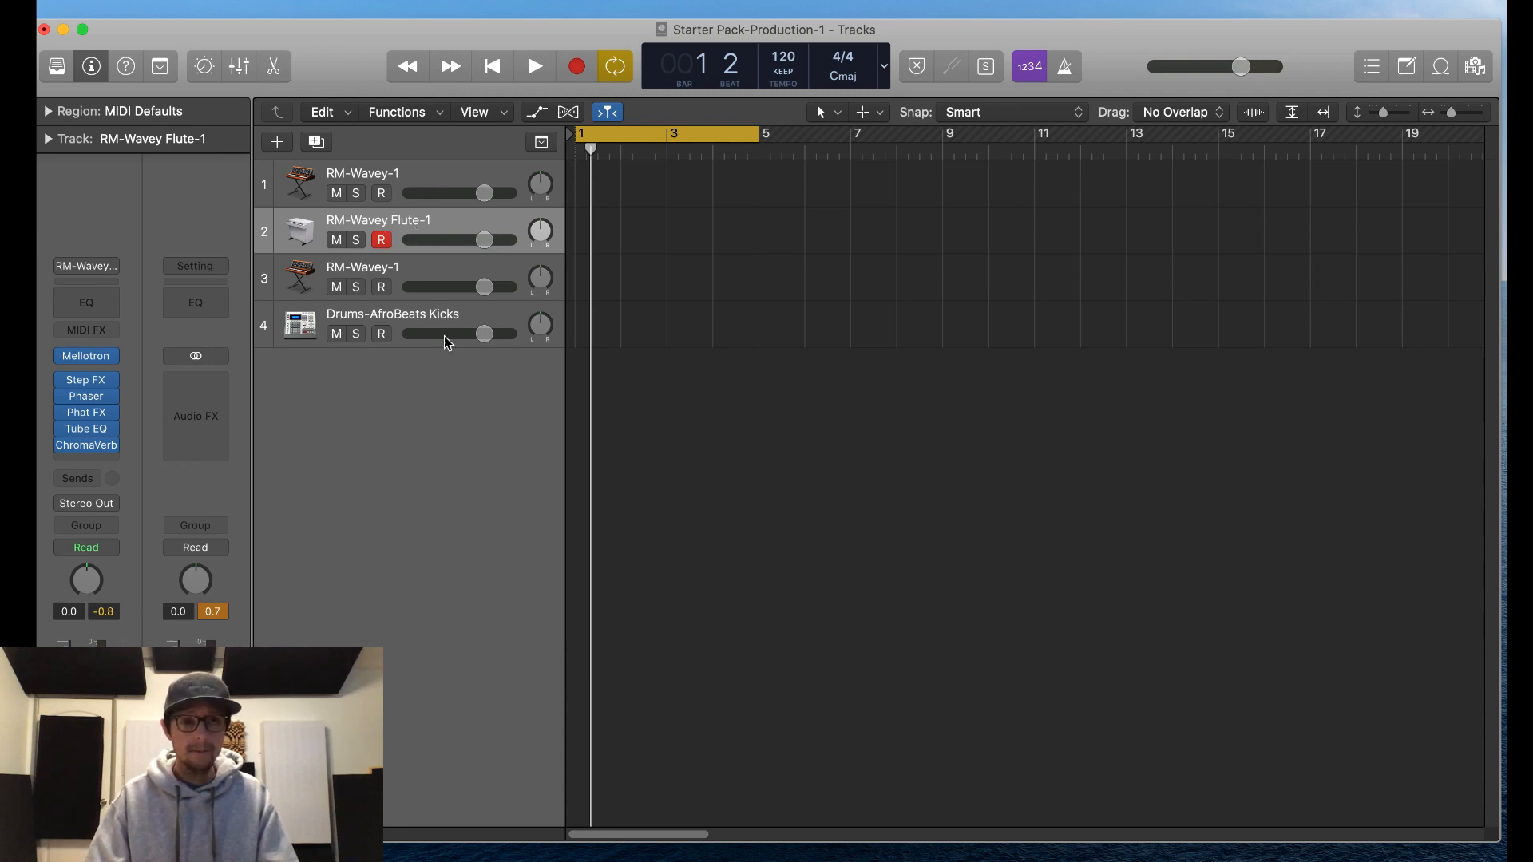
Step: Create one new software instrument track below the first RM-Wavey-1 track, with ES2 (Synthesizer 2) as its instrument
{"action": "left_click", "coordinate": [406, 180]}
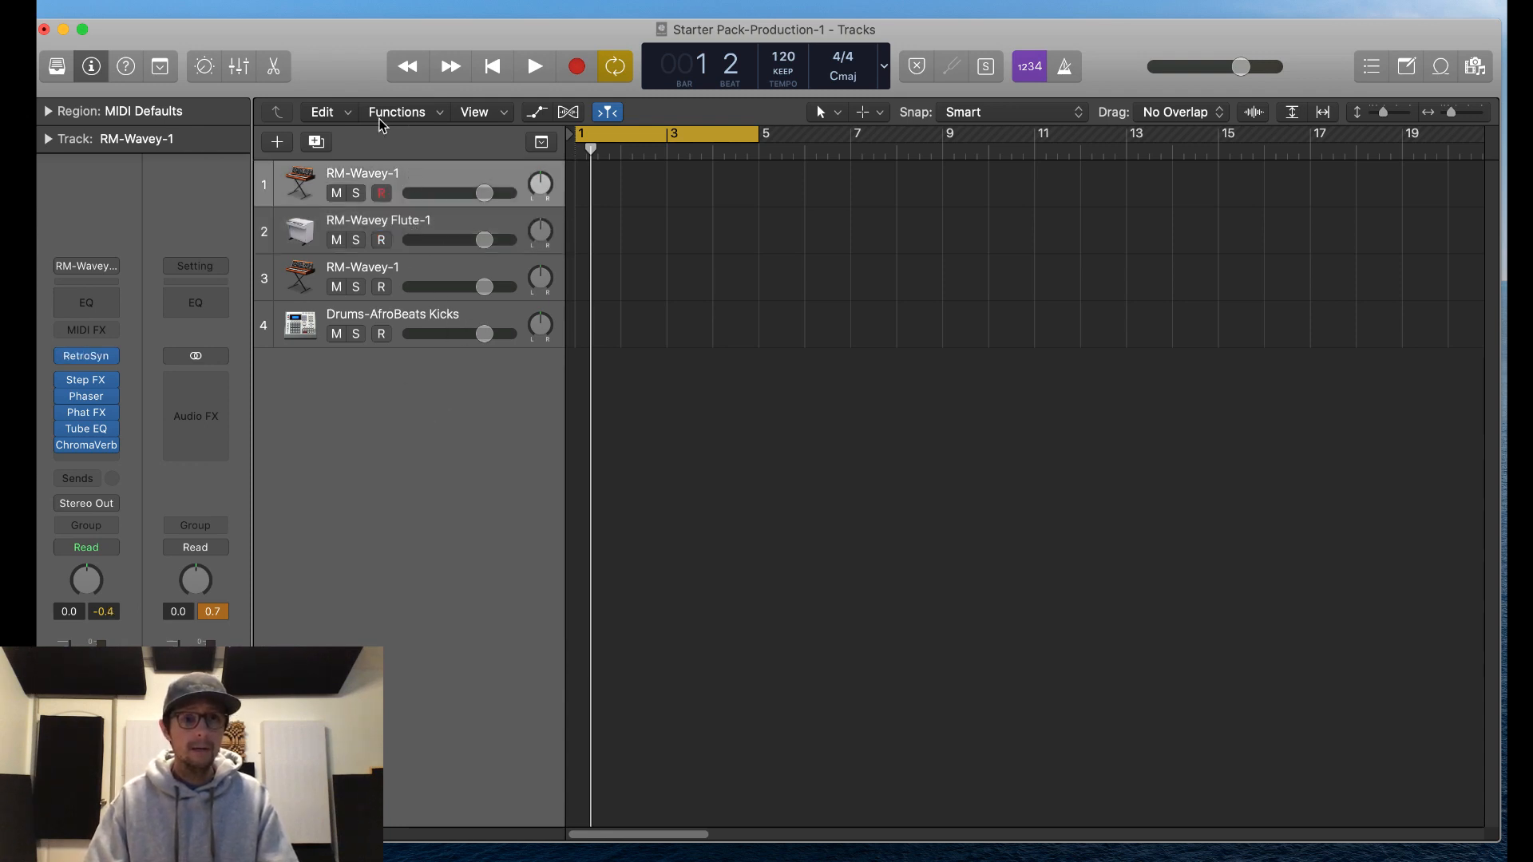
{"action": "left_click", "coordinate": [278, 143]}
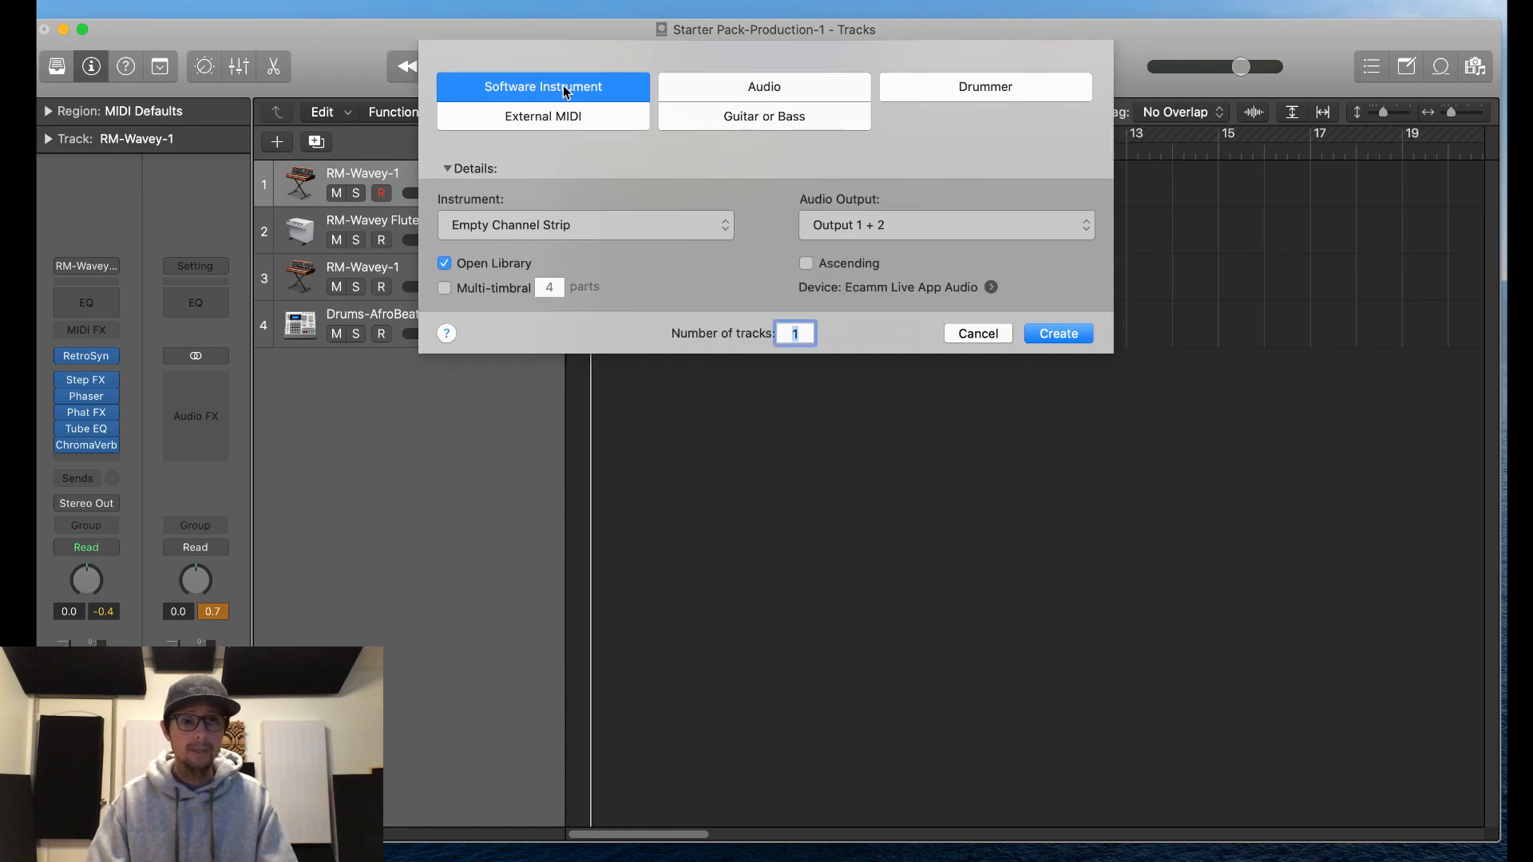
{"action": "left_click", "coordinate": [589, 233]}
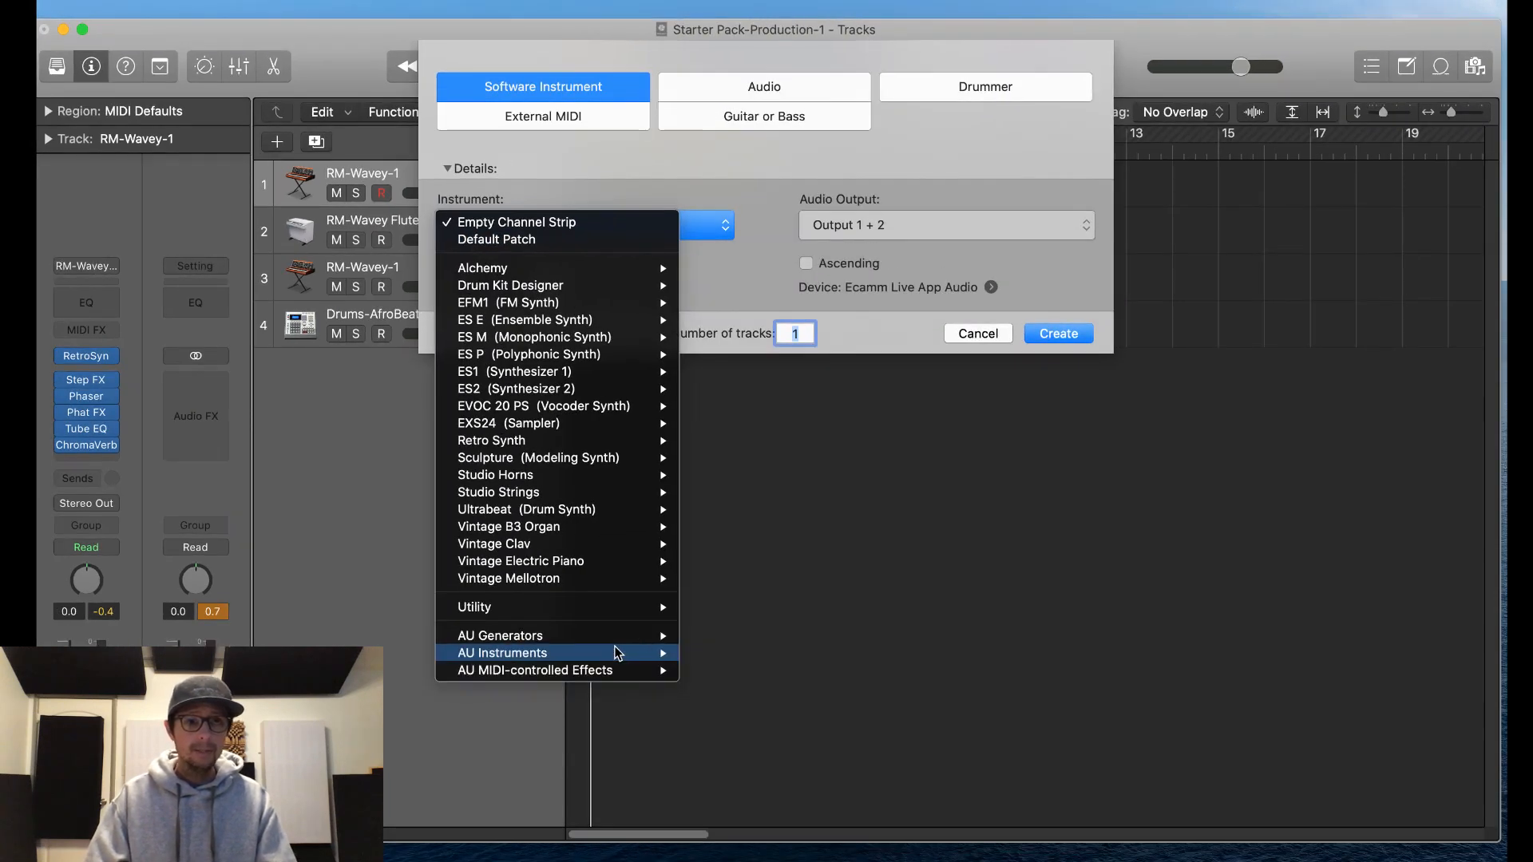
{"action": "mouse_move", "coordinate": [578, 442]}
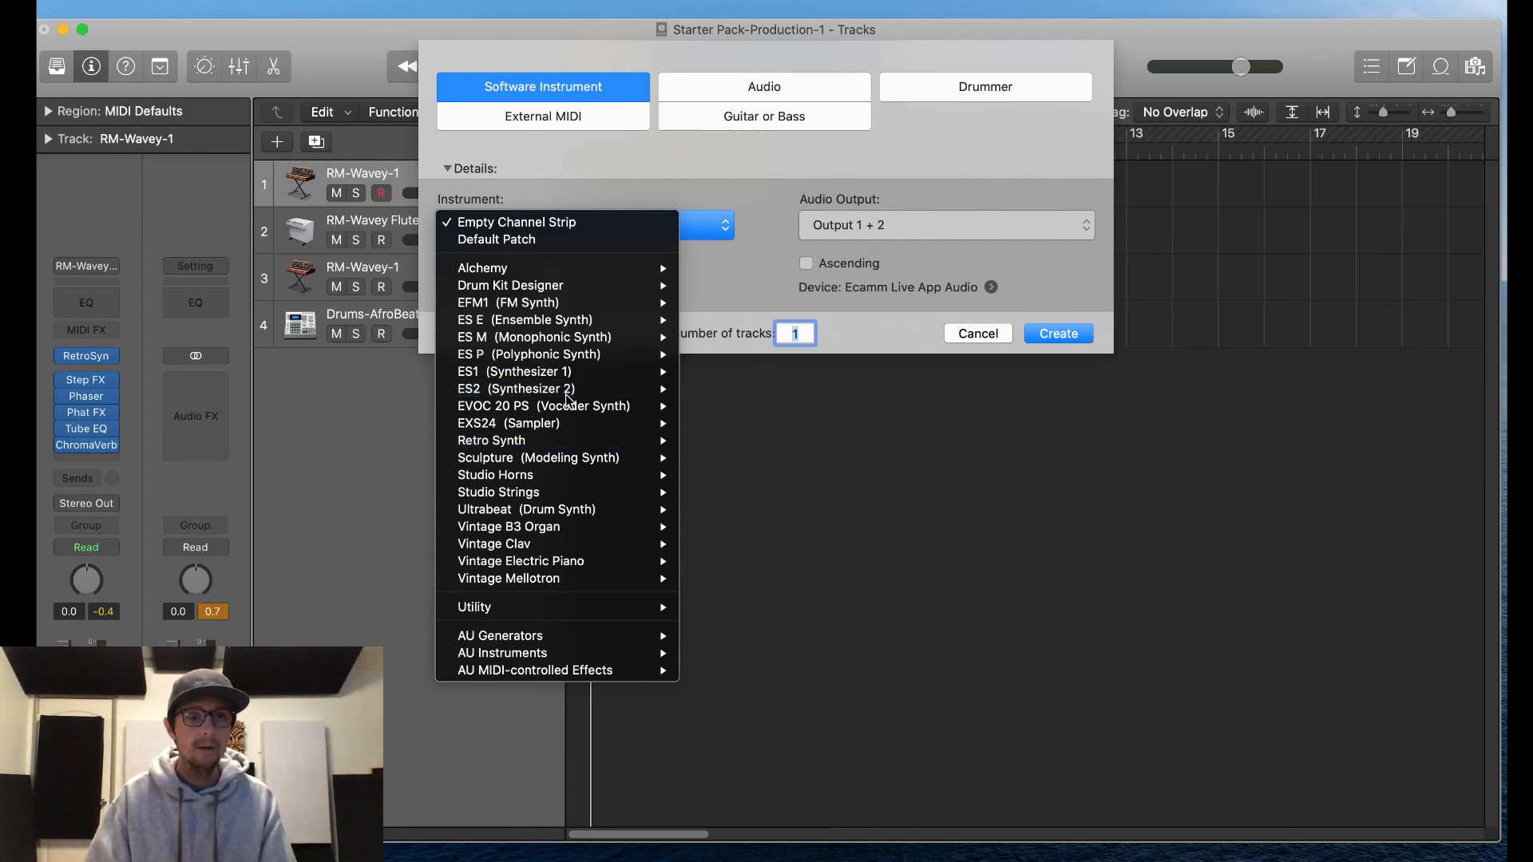
{"action": "left_click", "coordinate": [563, 390]}
{"action": "left_click", "coordinate": [1042, 334]}
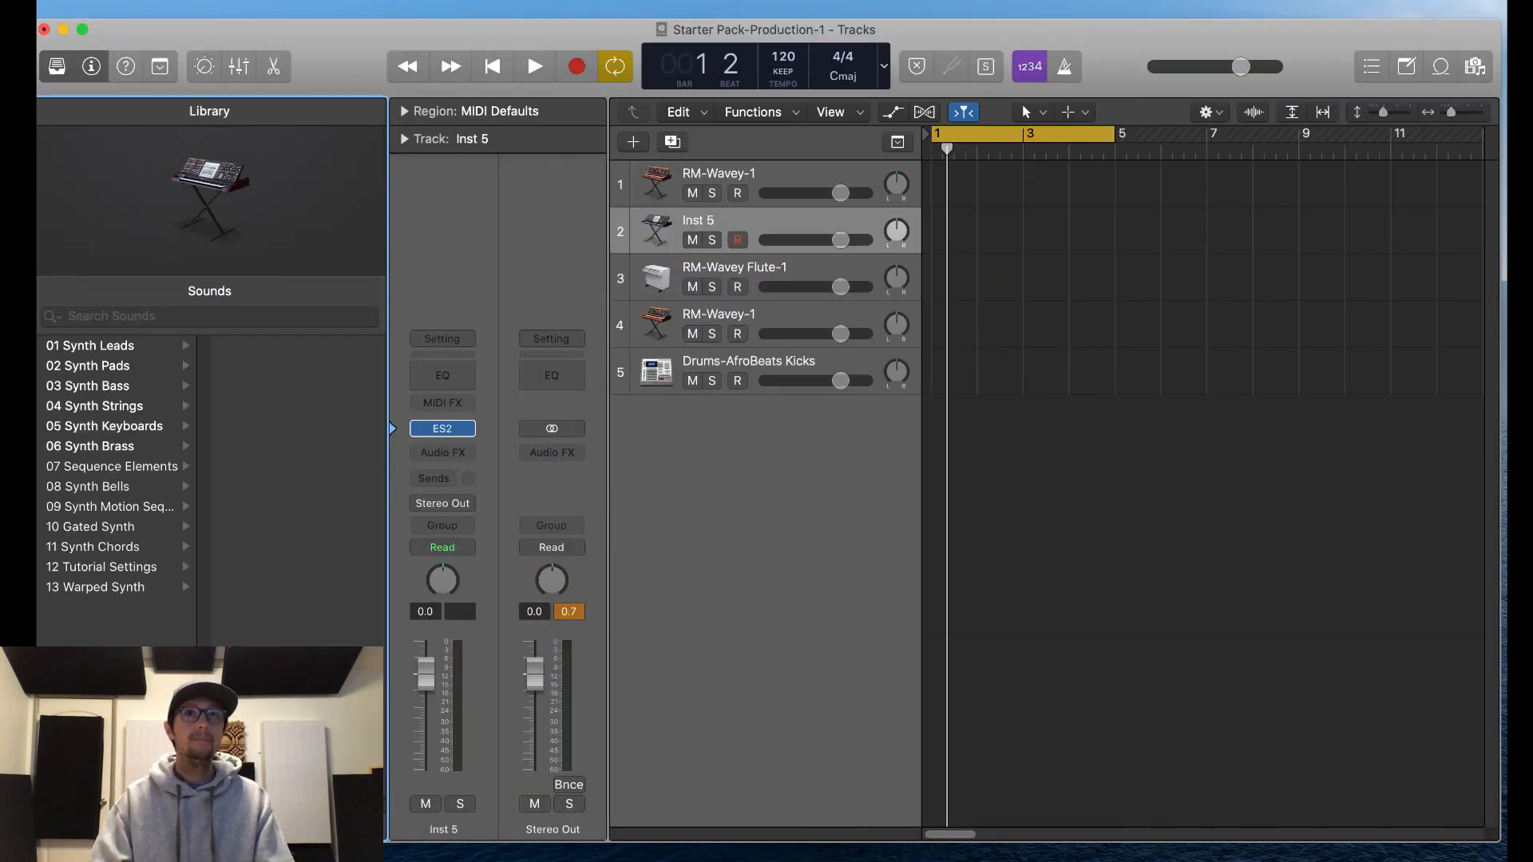
Step: Open the new track's ES2 plug-in window, move it over the tracks area, and hide the Library
{"action": "left_click", "coordinate": [443, 429]}
{"action": "left_click_drag", "start_coordinate": [221, 57], "coordinate": [735, 120]}
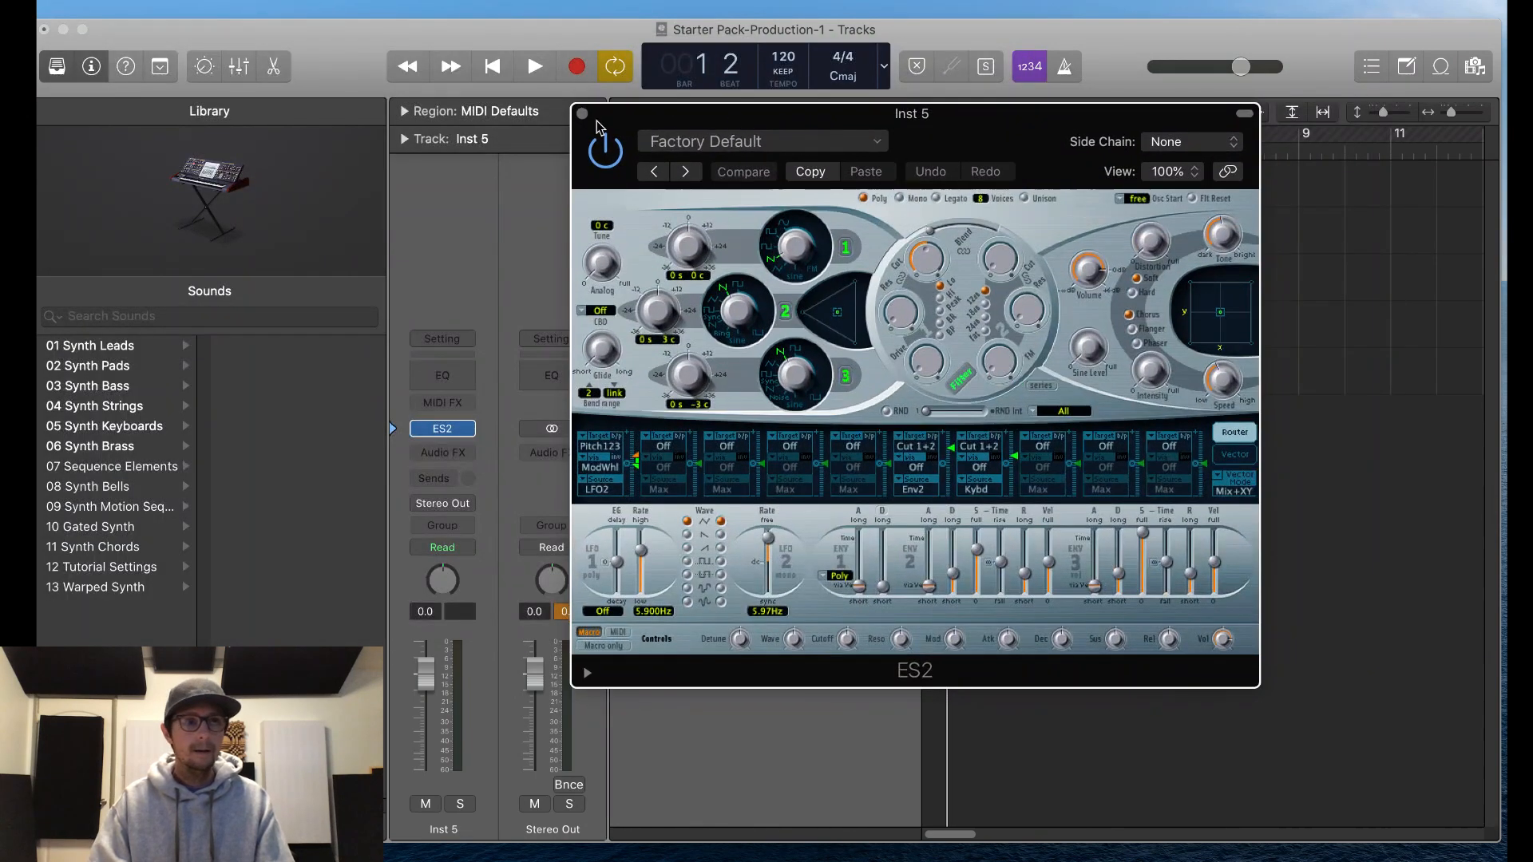
{"action": "left_click", "coordinate": [56, 68]}
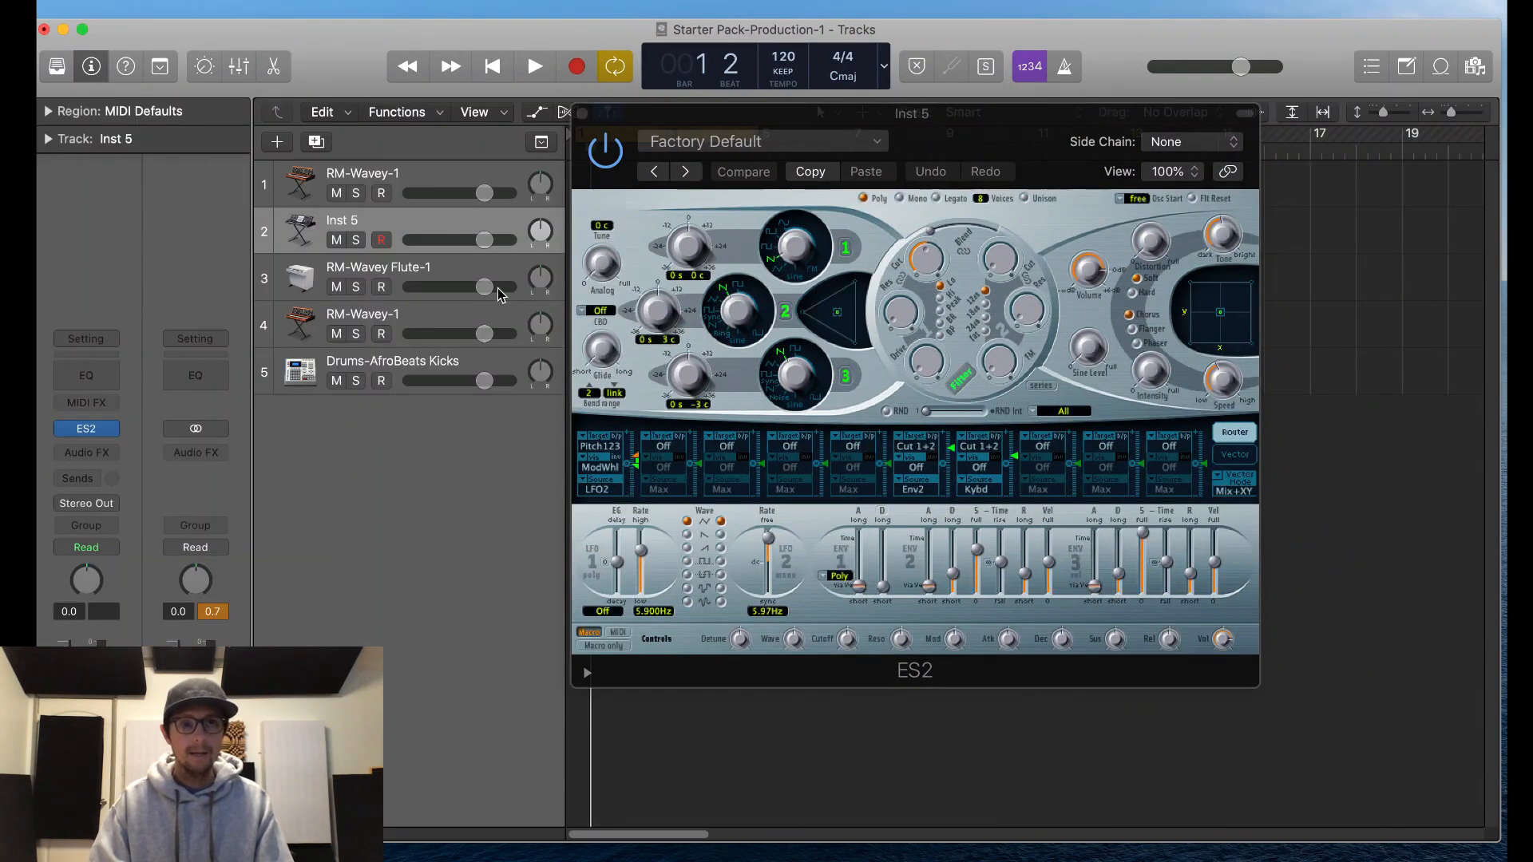
Step: Replace the new track's ES2 with ES1 (Synthesizer 1) in stereo and reposition its plug-in window
{"action": "left_click", "coordinate": [102, 429]}
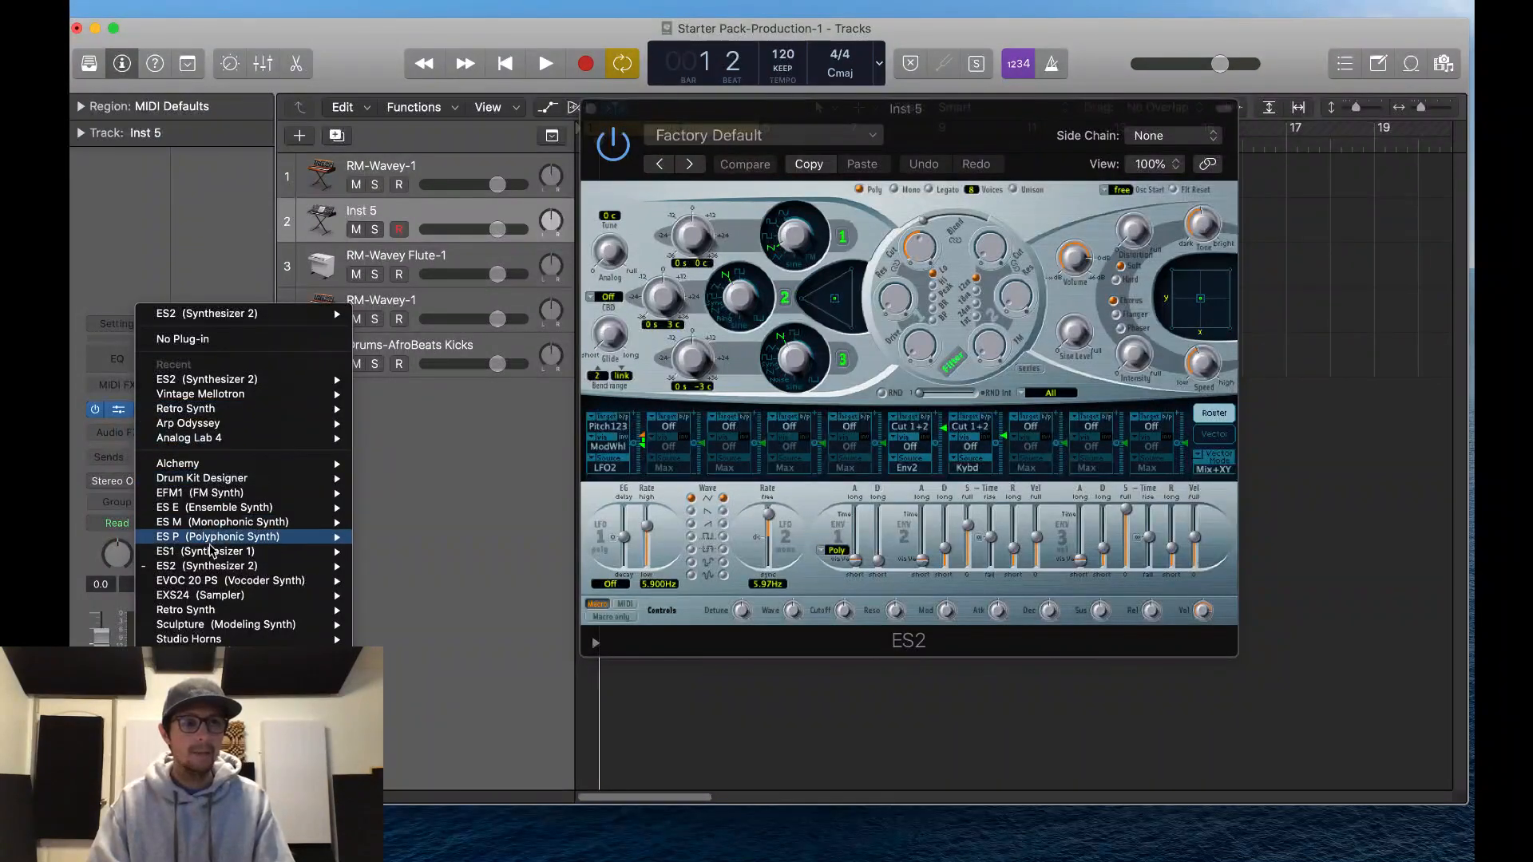
{"action": "mouse_move", "coordinate": [212, 552]}
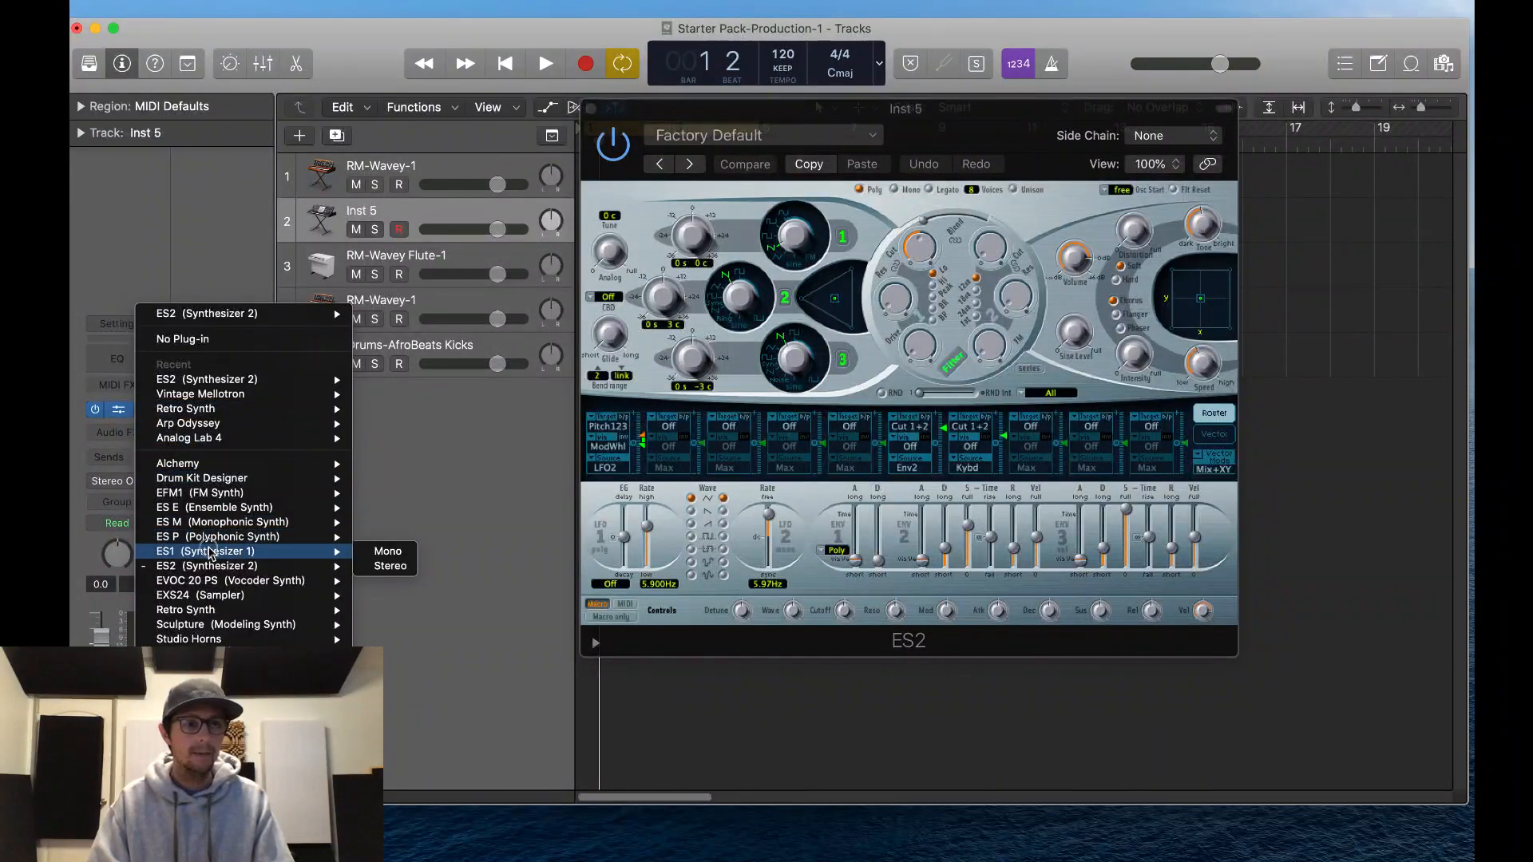
{"action": "left_click", "coordinate": [390, 565]}
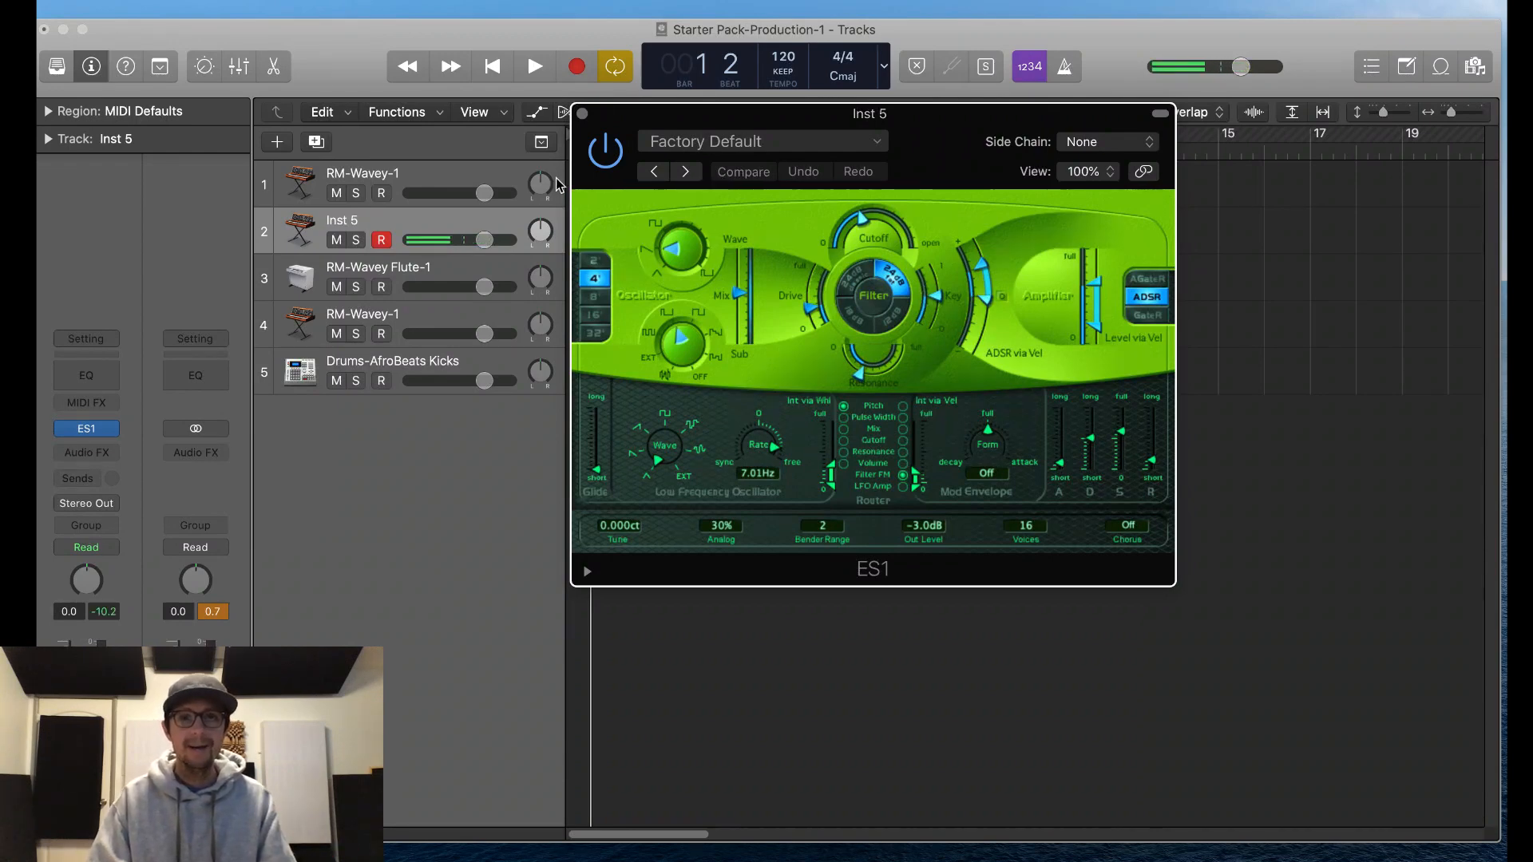
{"action": "left_click_drag", "start_coordinate": [683, 118], "coordinate": [635, 193]}
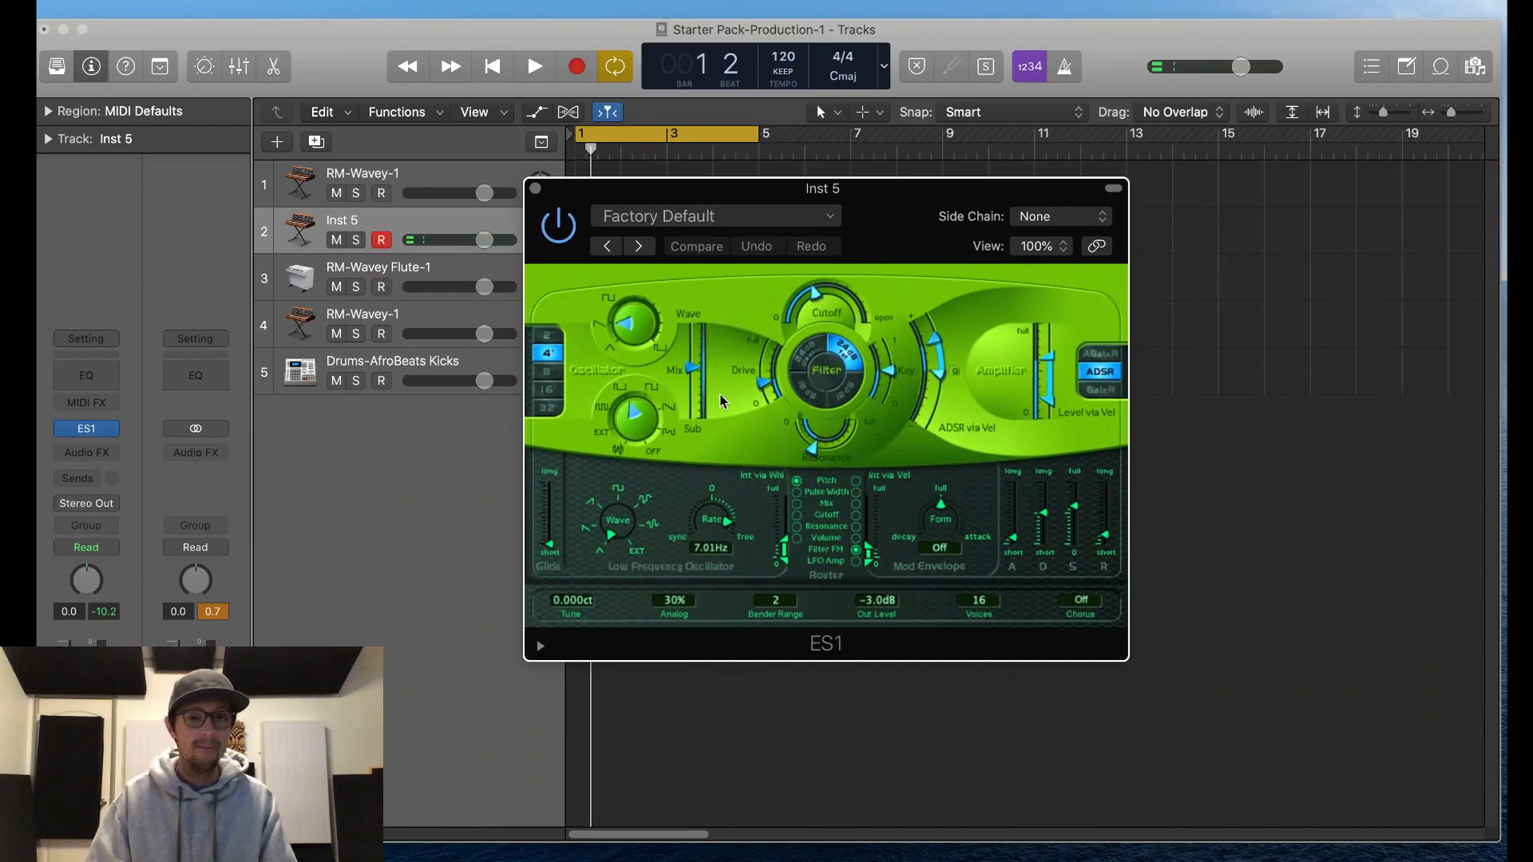
Step: Load the Deep Bass preset from the 03 Synth Bass category into ES1
{"action": "left_click", "coordinate": [720, 222]}
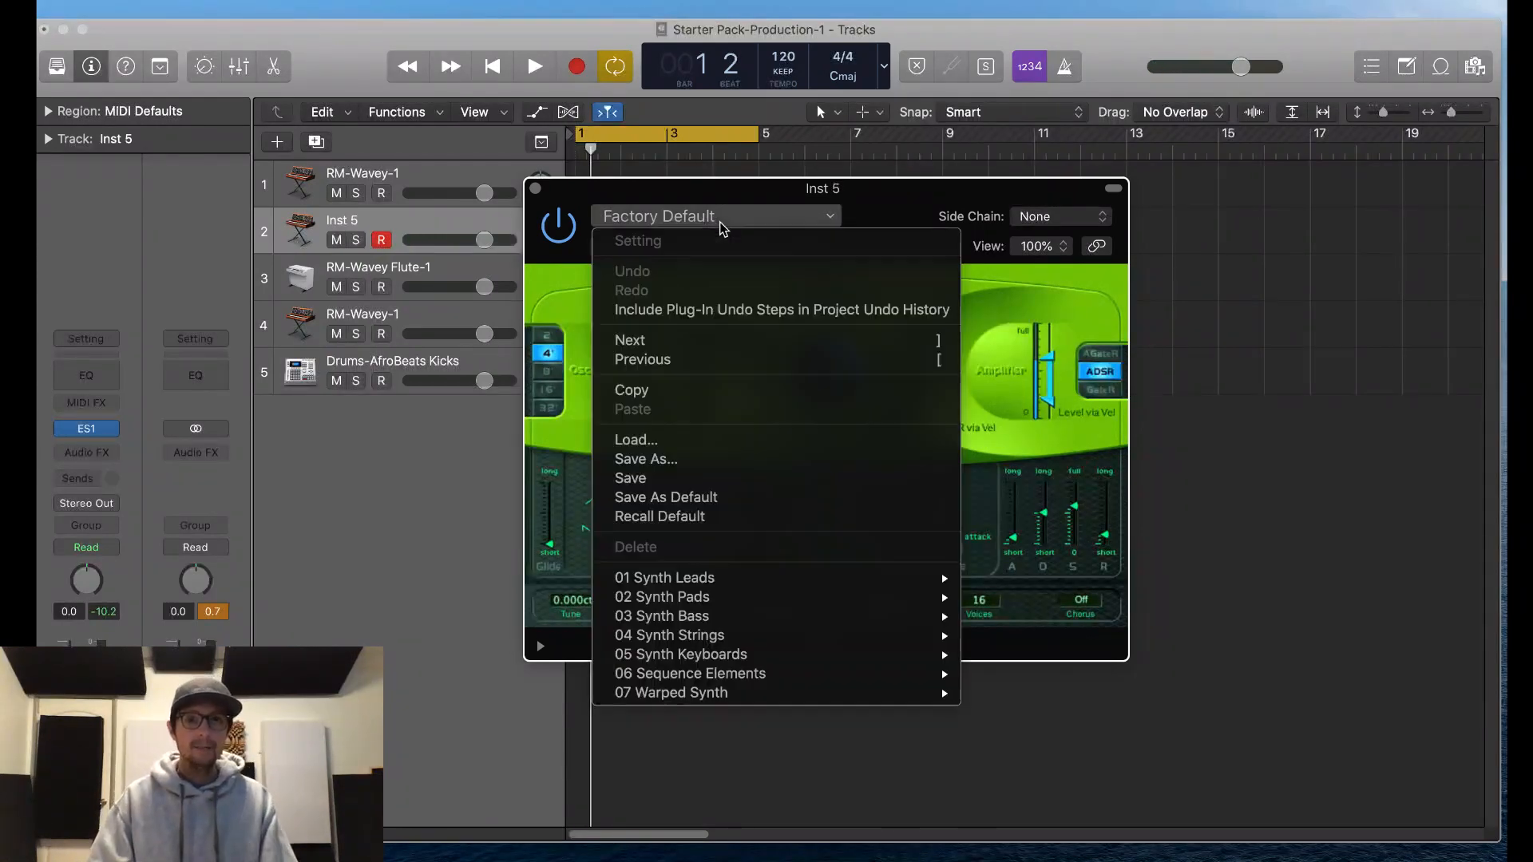
{"action": "mouse_move", "coordinate": [769, 624]}
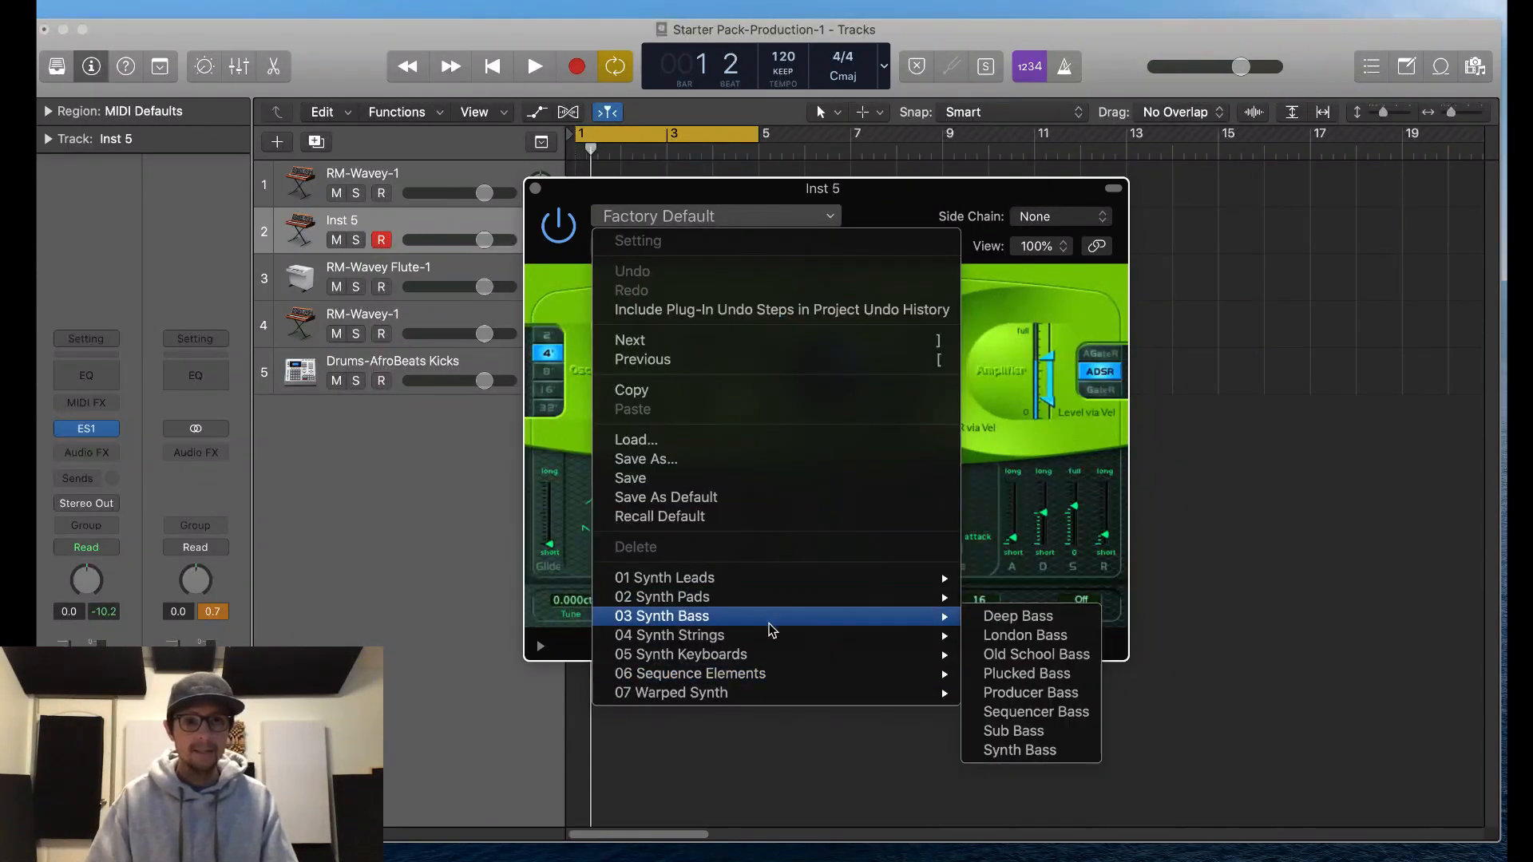
{"action": "left_click", "coordinate": [1008, 618]}
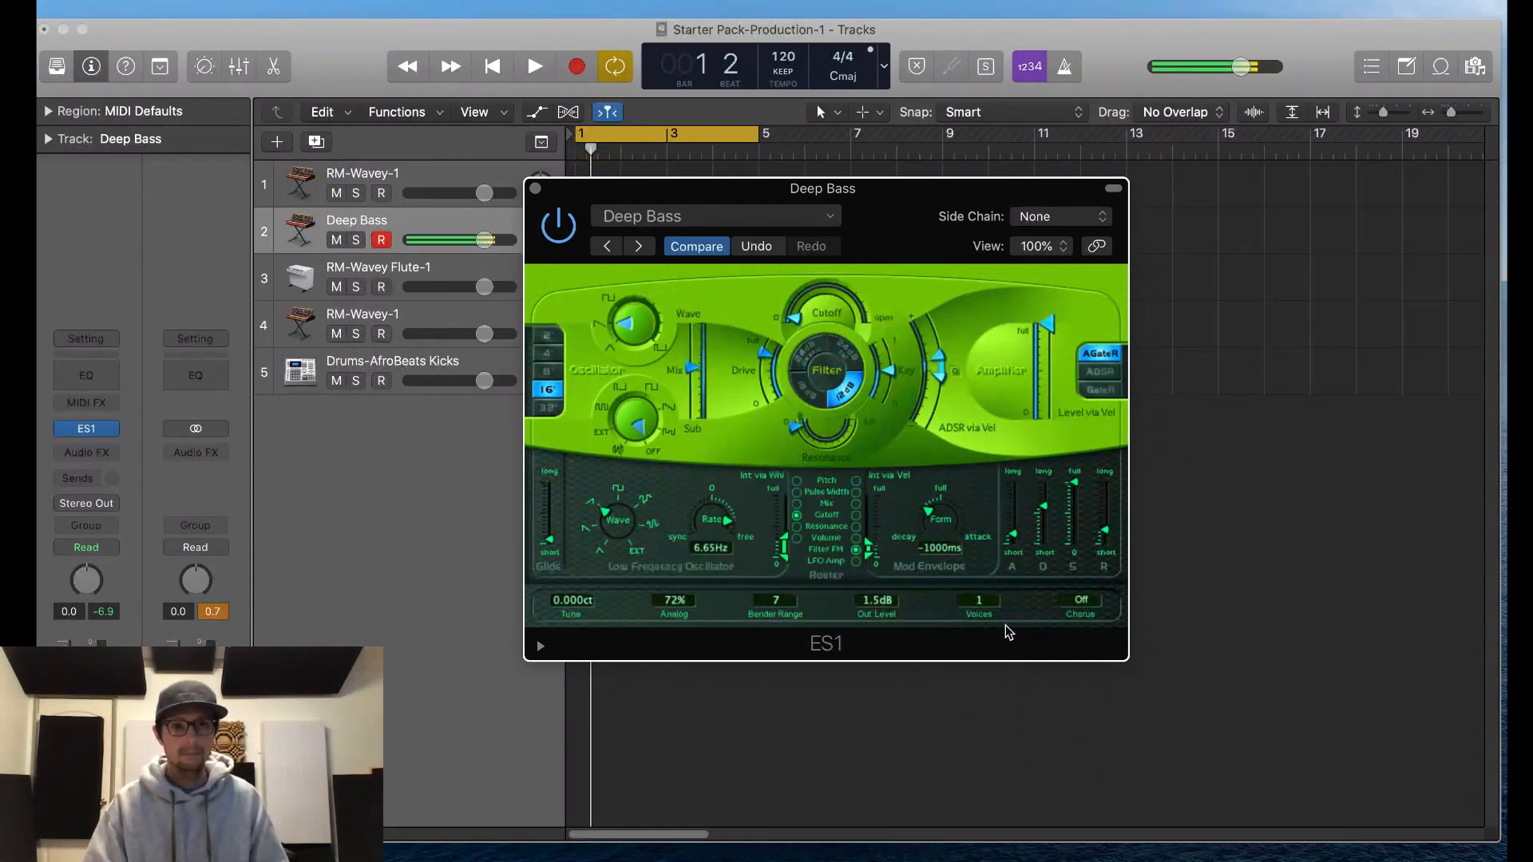
Step: Customize the control bar so that it includes the Low Latency Mode control
{"action": "right_click", "coordinate": [1287, 53]}
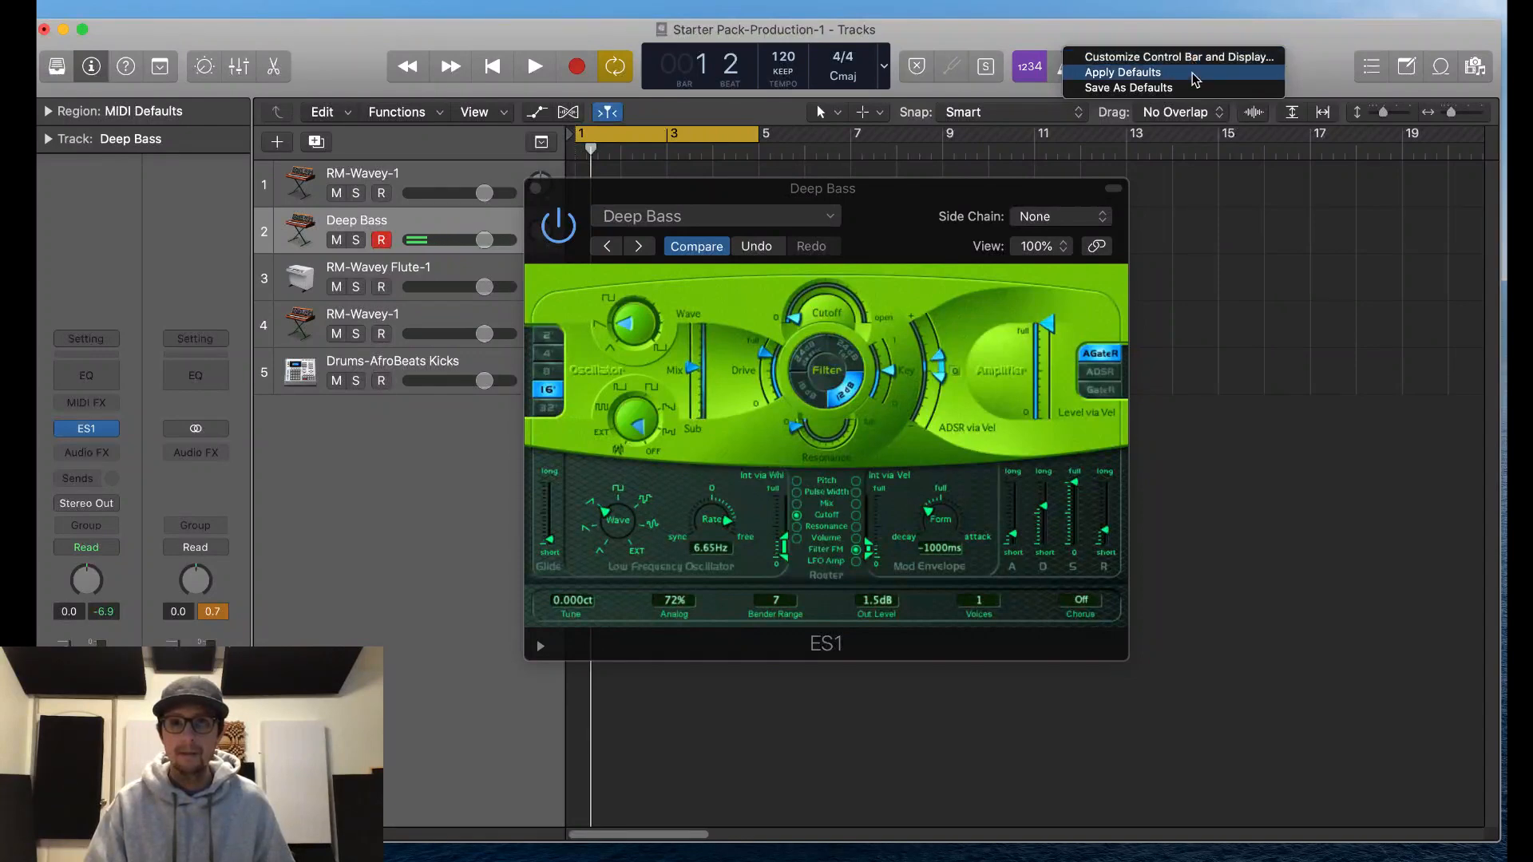
{"action": "left_click", "coordinate": [1117, 72]}
{"action": "right_click", "coordinate": [1108, 70]}
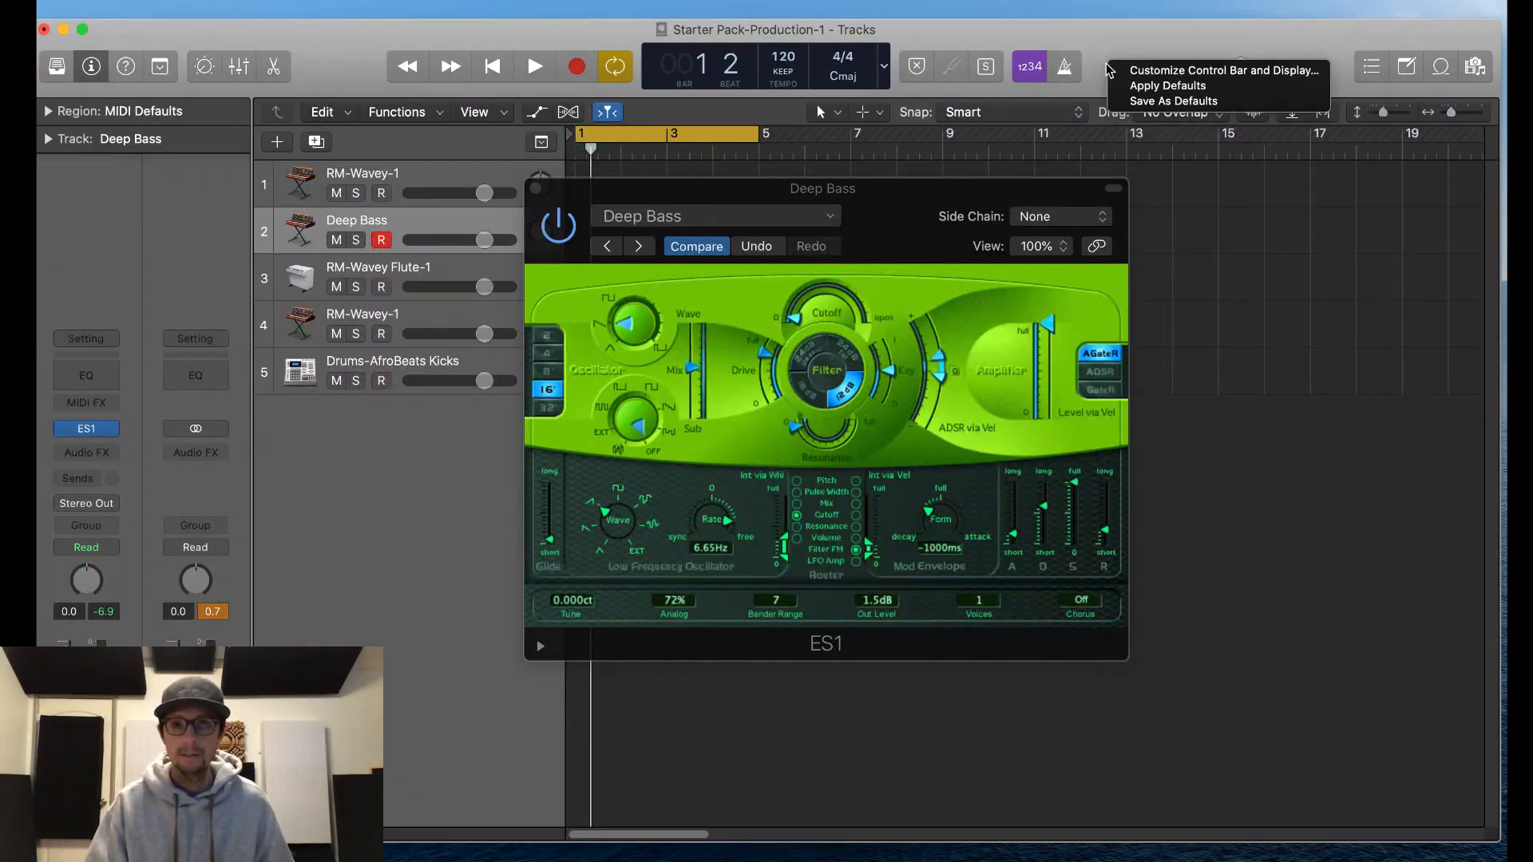
{"action": "left_click", "coordinate": [1158, 69]}
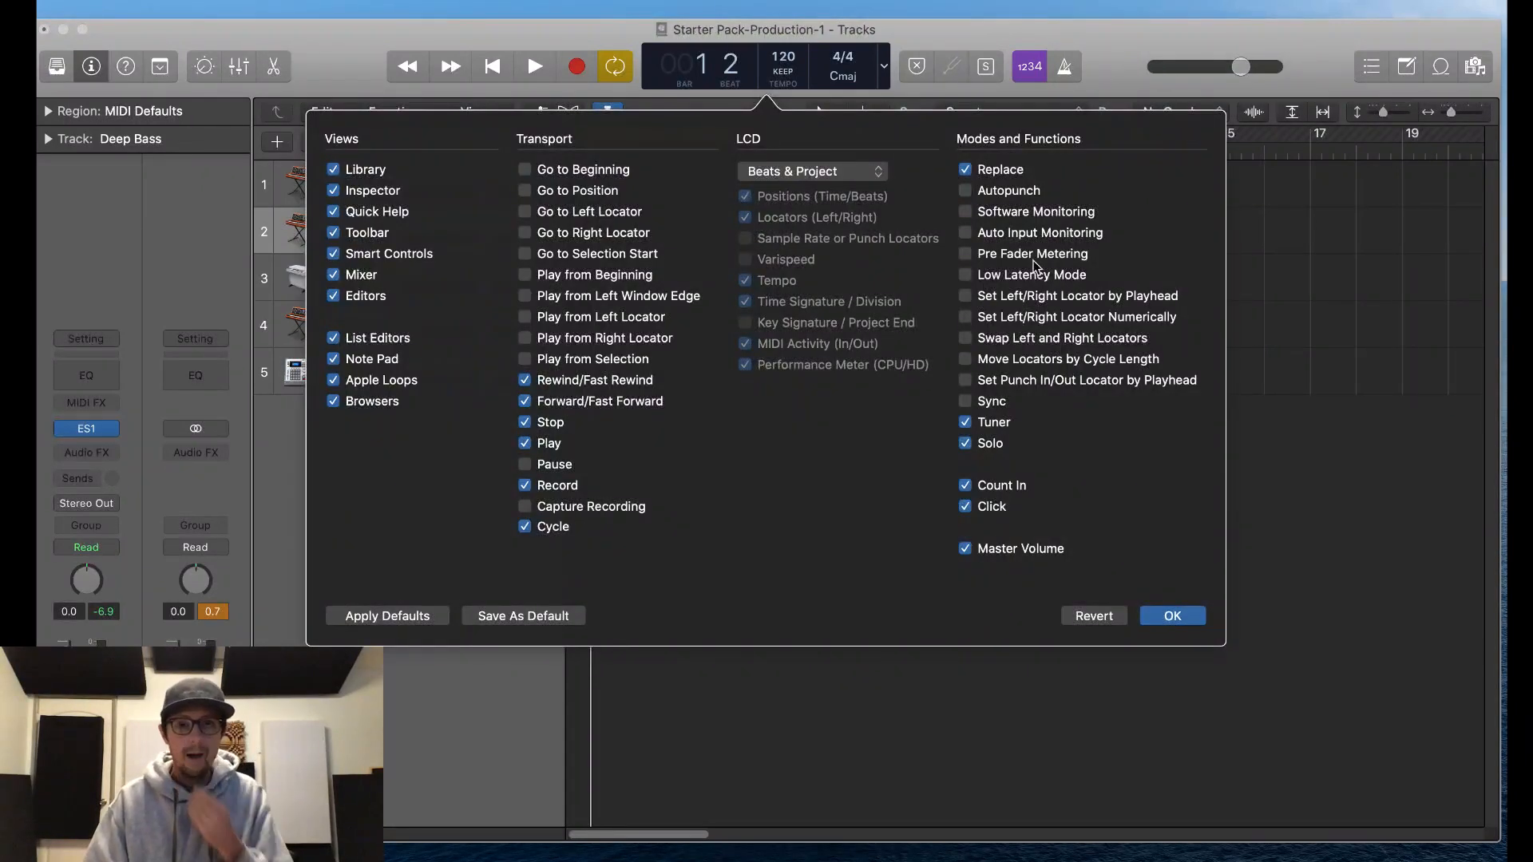
{"action": "left_click", "coordinate": [965, 275]}
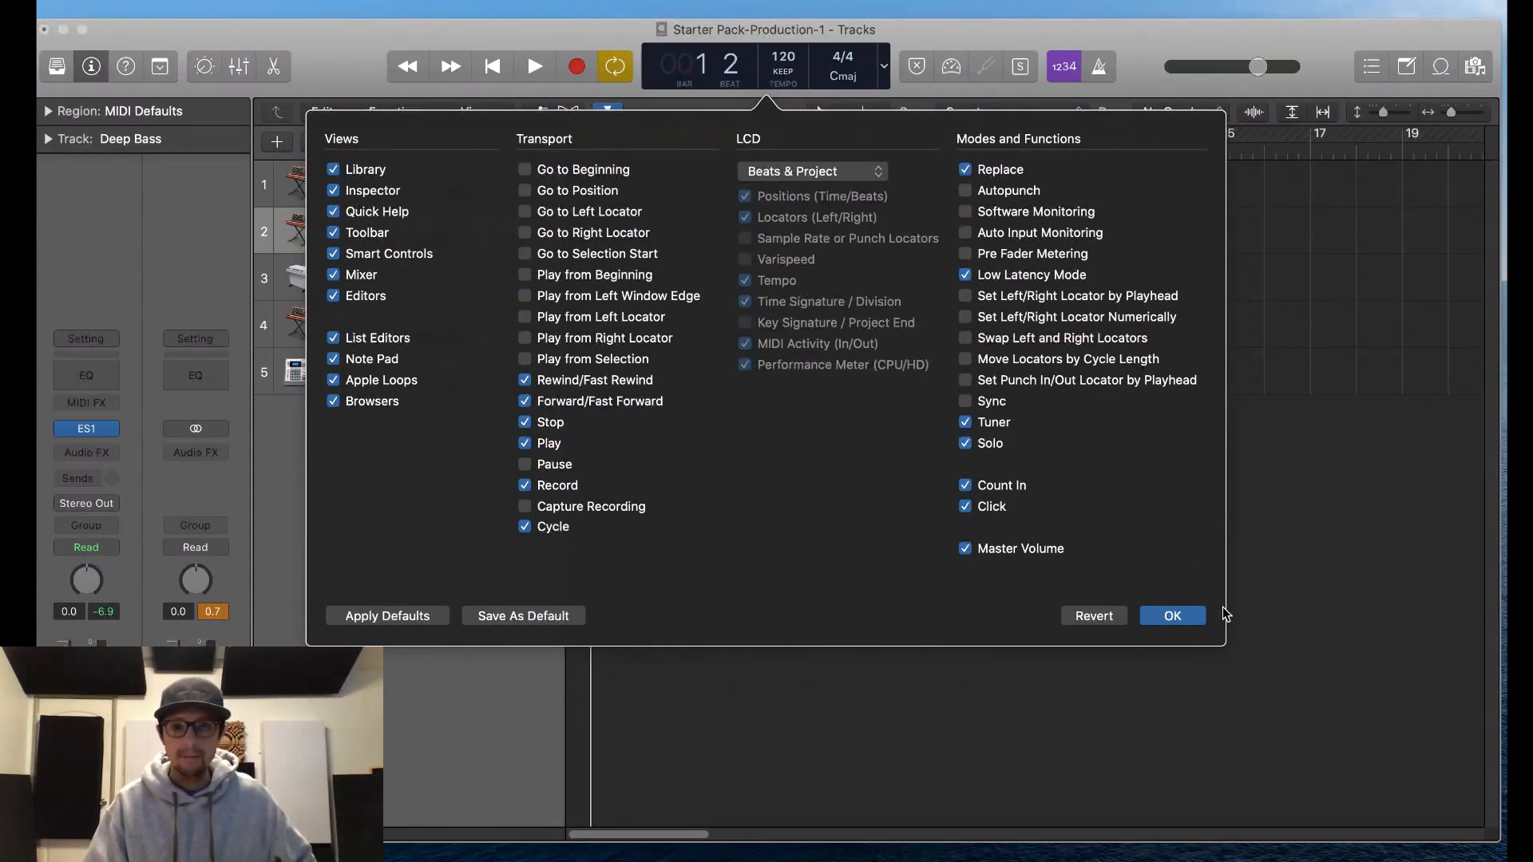
{"action": "left_click", "coordinate": [1172, 615]}
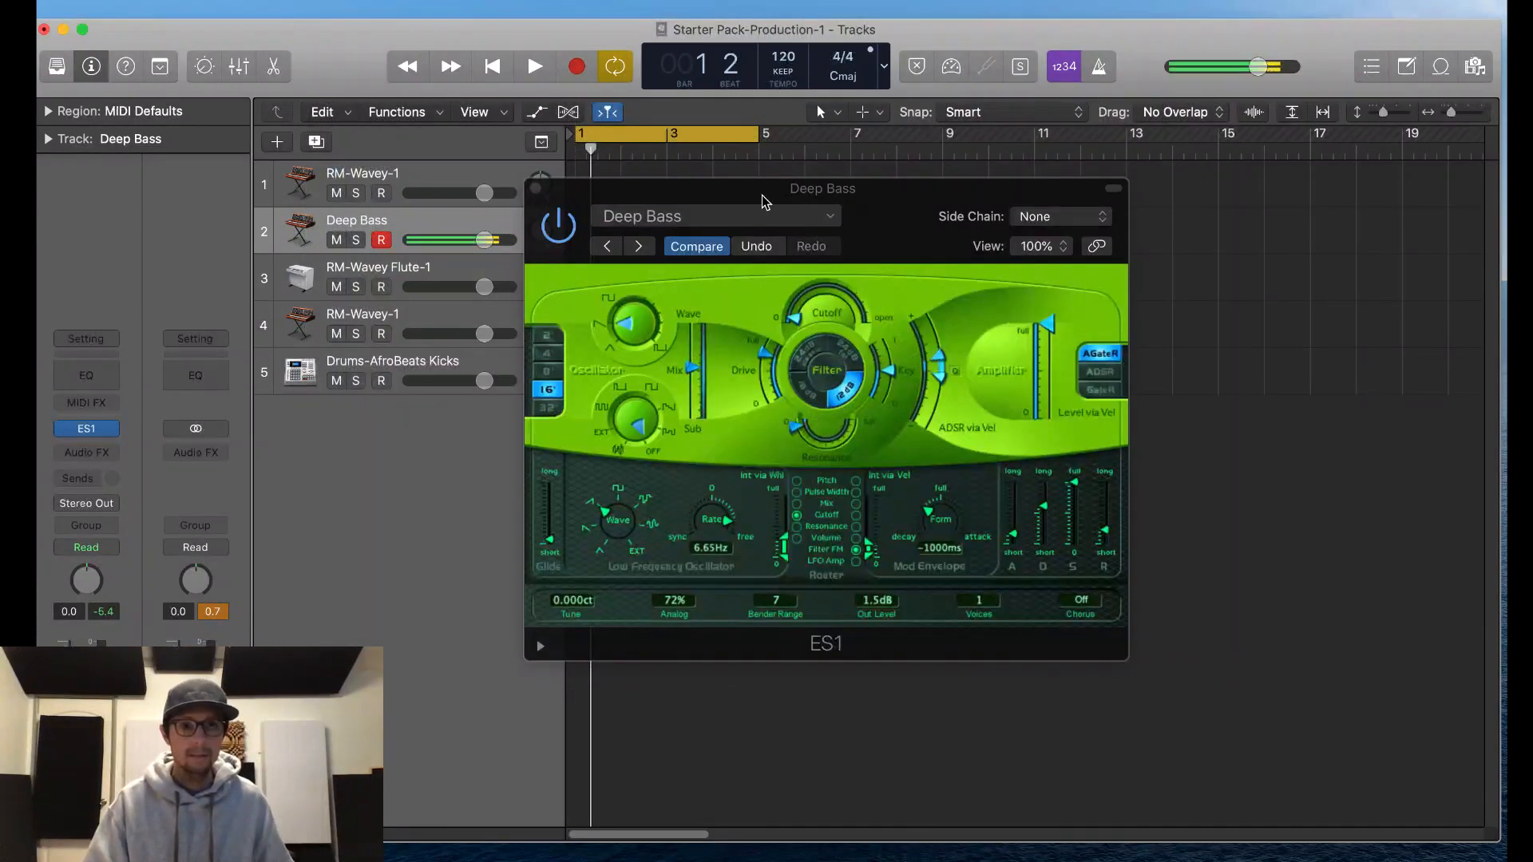
Step: Advance the ES1 preset to Old School Bass and turn on Low Latency Mode
{"action": "left_click", "coordinate": [640, 247]}
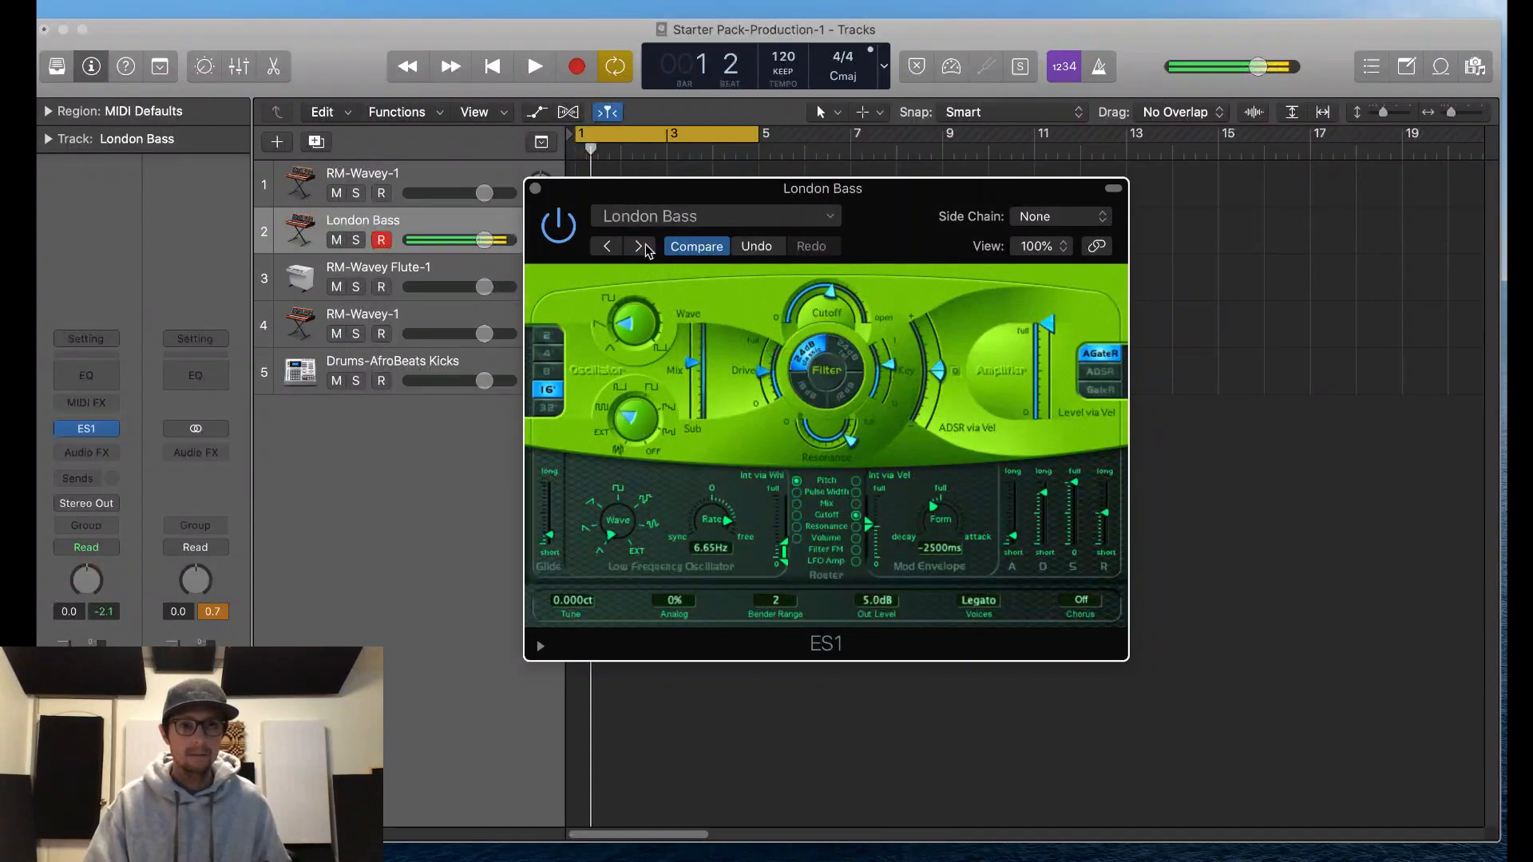
{"action": "left_click", "coordinate": [640, 246]}
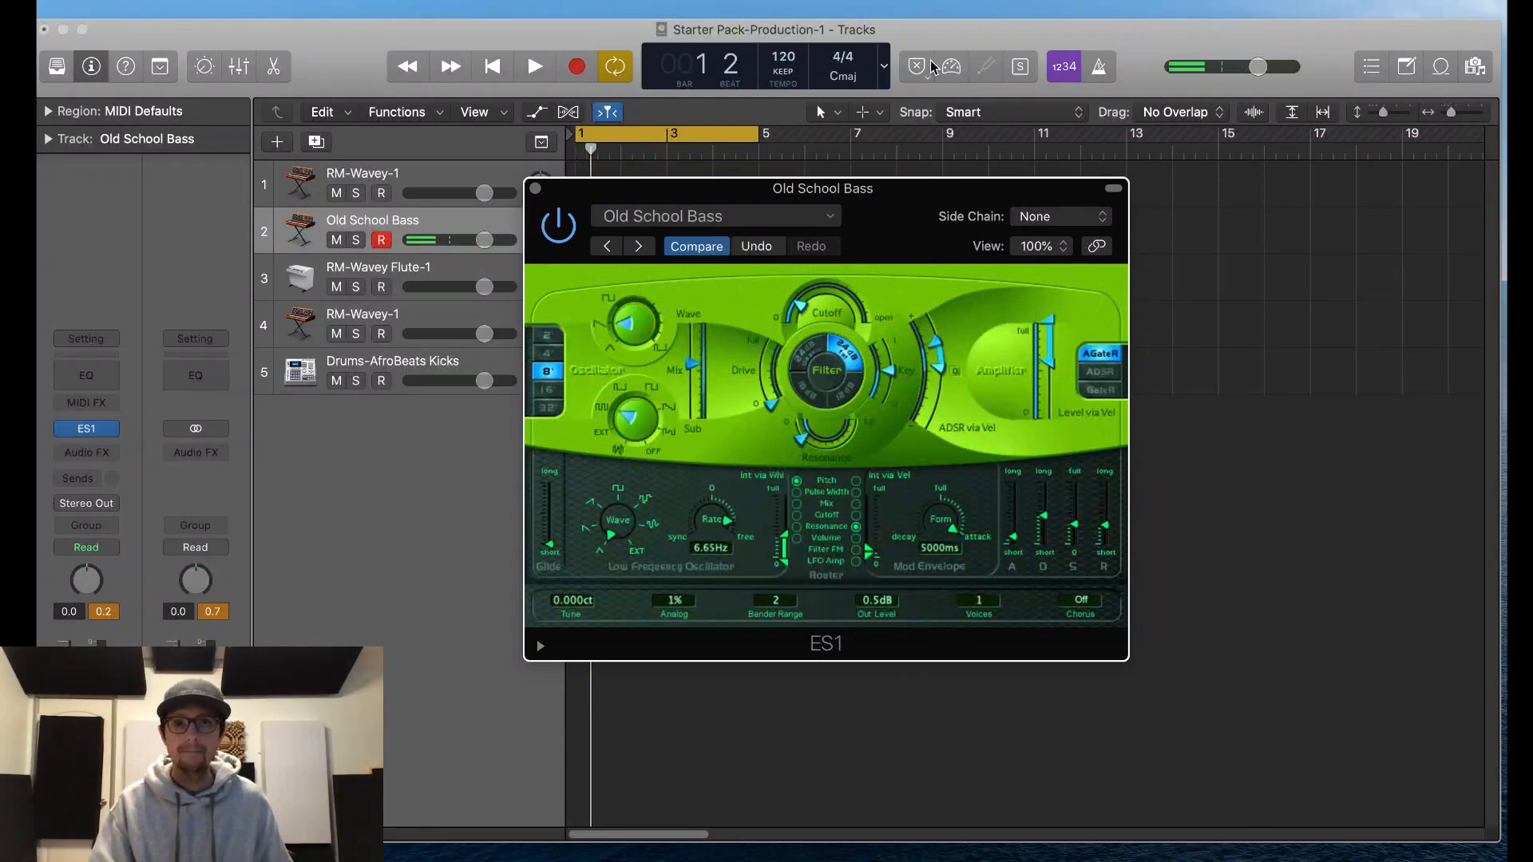
{"action": "left_click", "coordinate": [961, 72]}
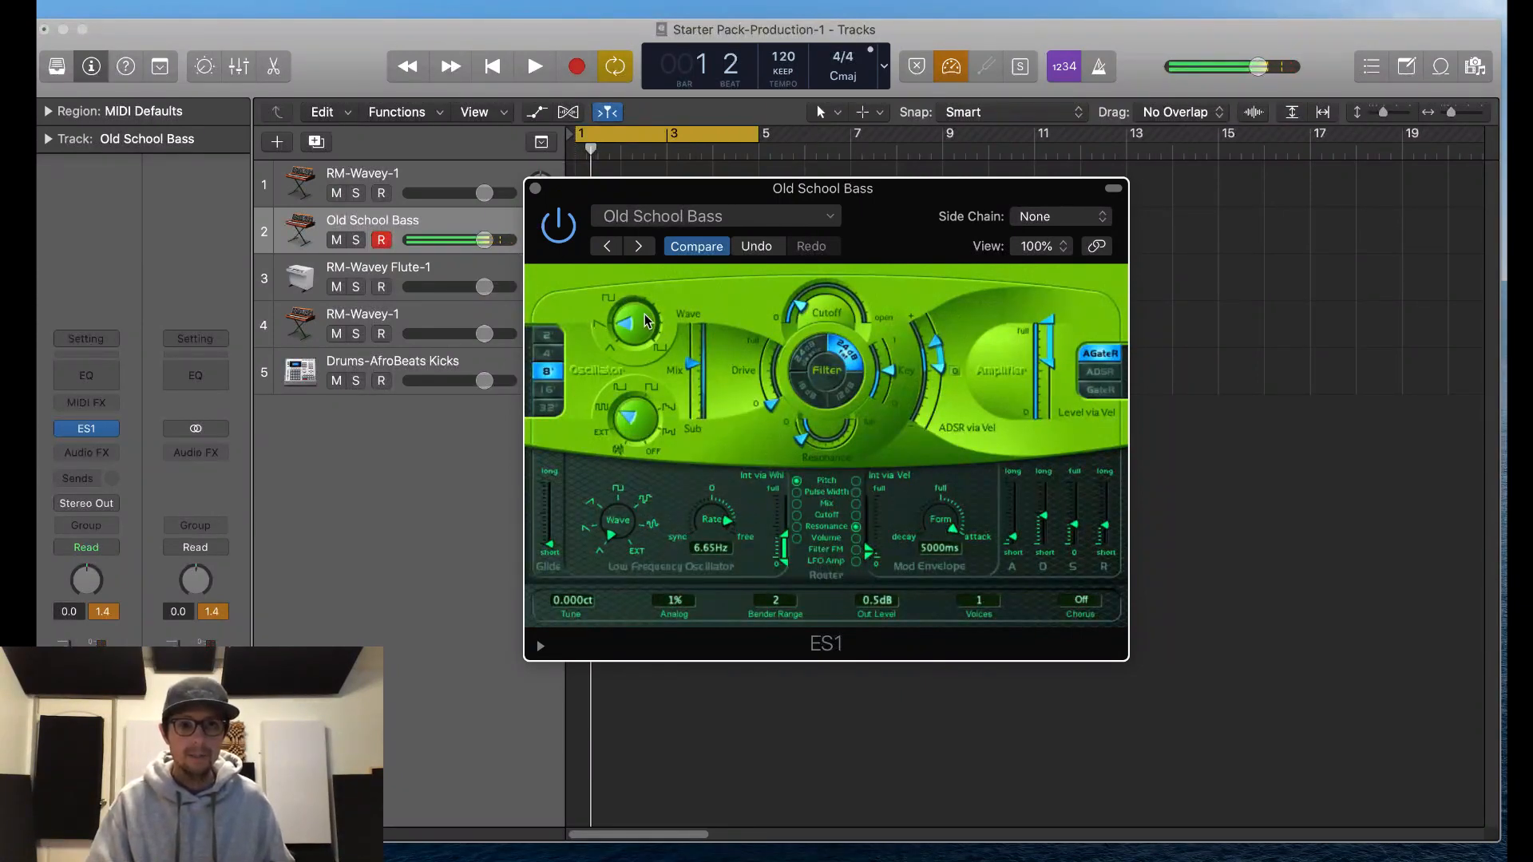
Step: Change ES1's main oscillator waveform and choose a different waveform for its low frequency oscillator
{"action": "left_click_drag", "start_coordinate": [636, 333], "coordinate": [621, 398]}
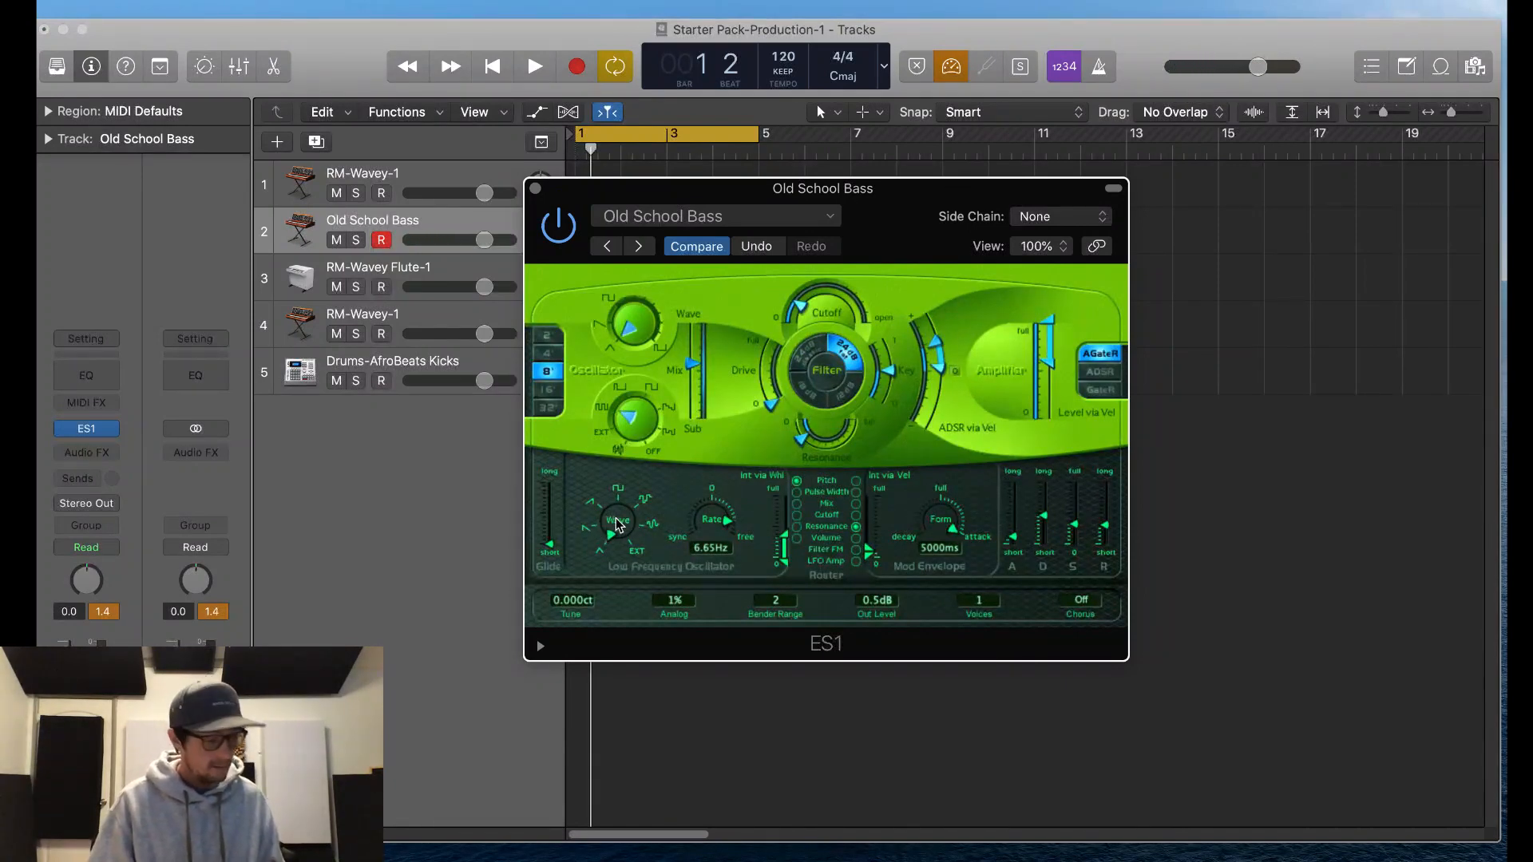
{"action": "left_click_drag", "start_coordinate": [619, 524], "coordinate": [632, 465]}
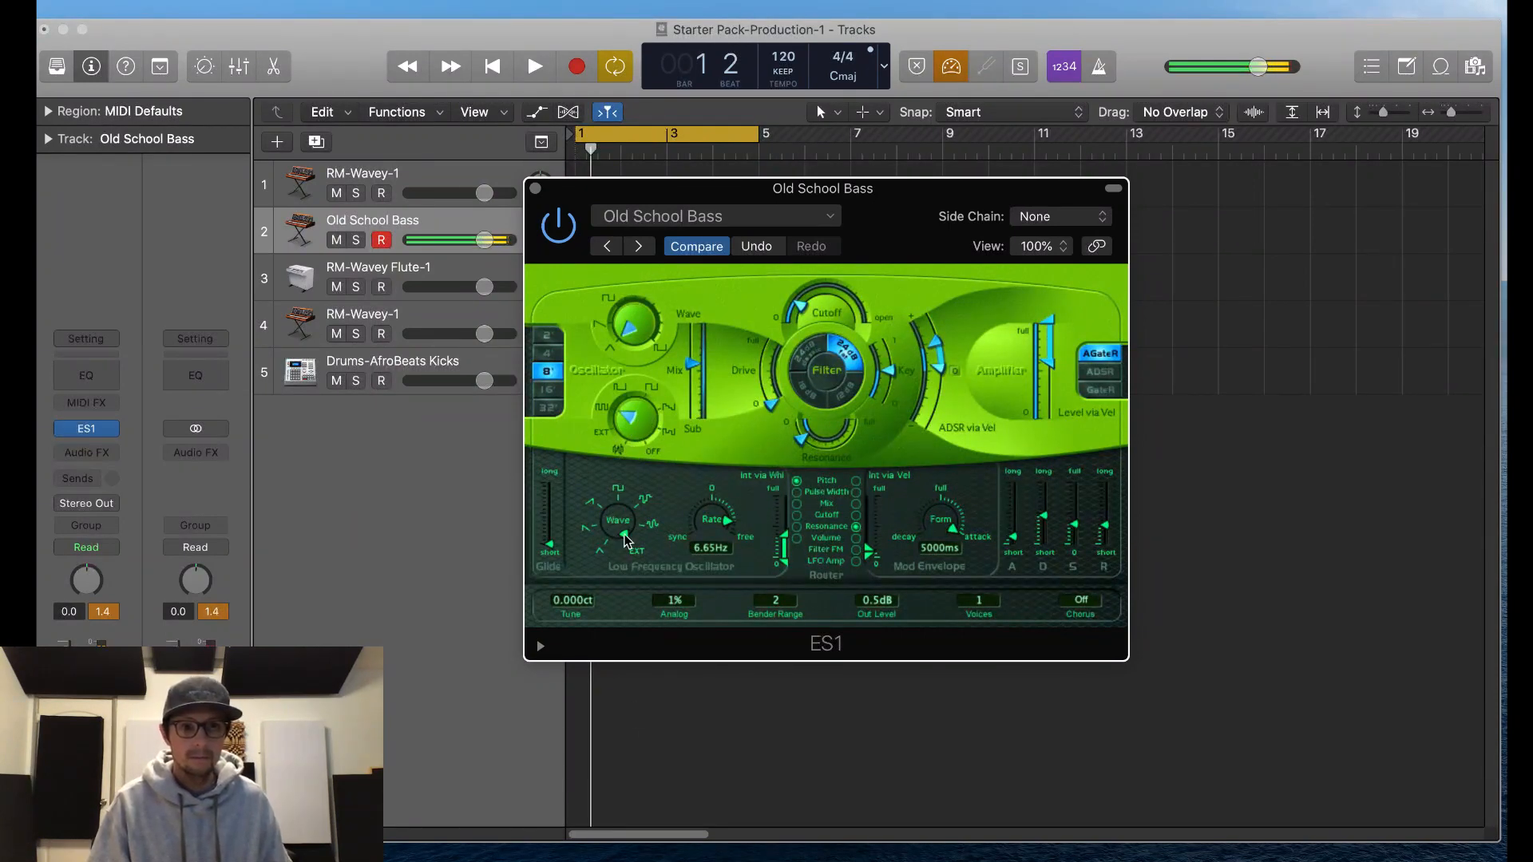
{"action": "left_click_drag", "start_coordinate": [619, 524], "coordinate": [592, 589]}
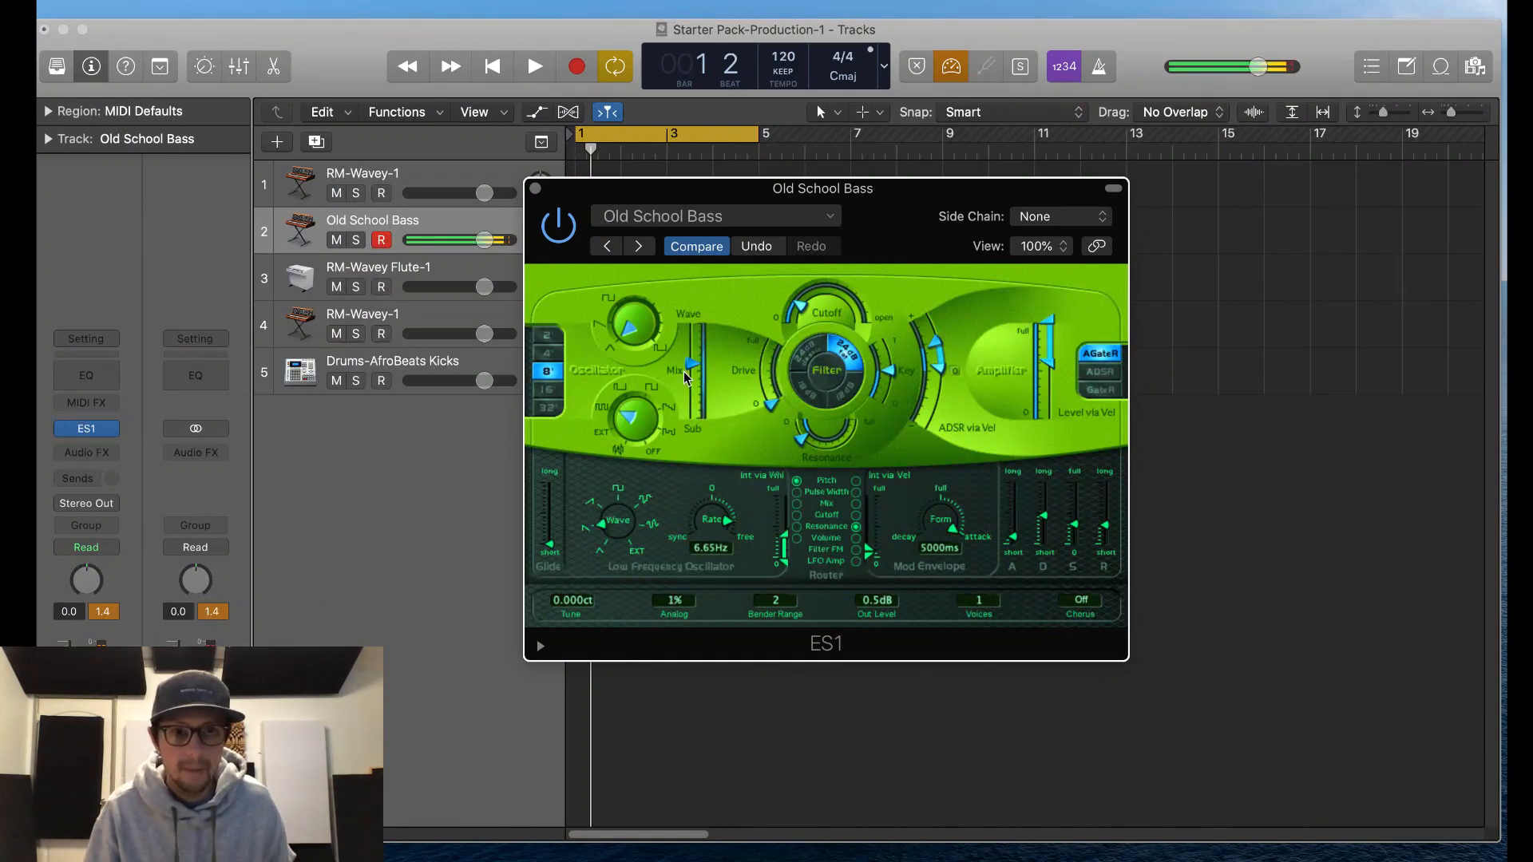
Step: Change the ES1 sub oscillator's waveform and raise the filter Drive to about the middle of its range
{"action": "left_click", "coordinate": [639, 393]}
{"action": "mouse_move", "coordinate": [637, 391]}
{"action": "left_mouse_down"}
{"action": "mouse_move", "coordinate": [634, 454]}
{"action": "mouse_move", "coordinate": [652, 406]}
{"action": "left_mouse_up"}
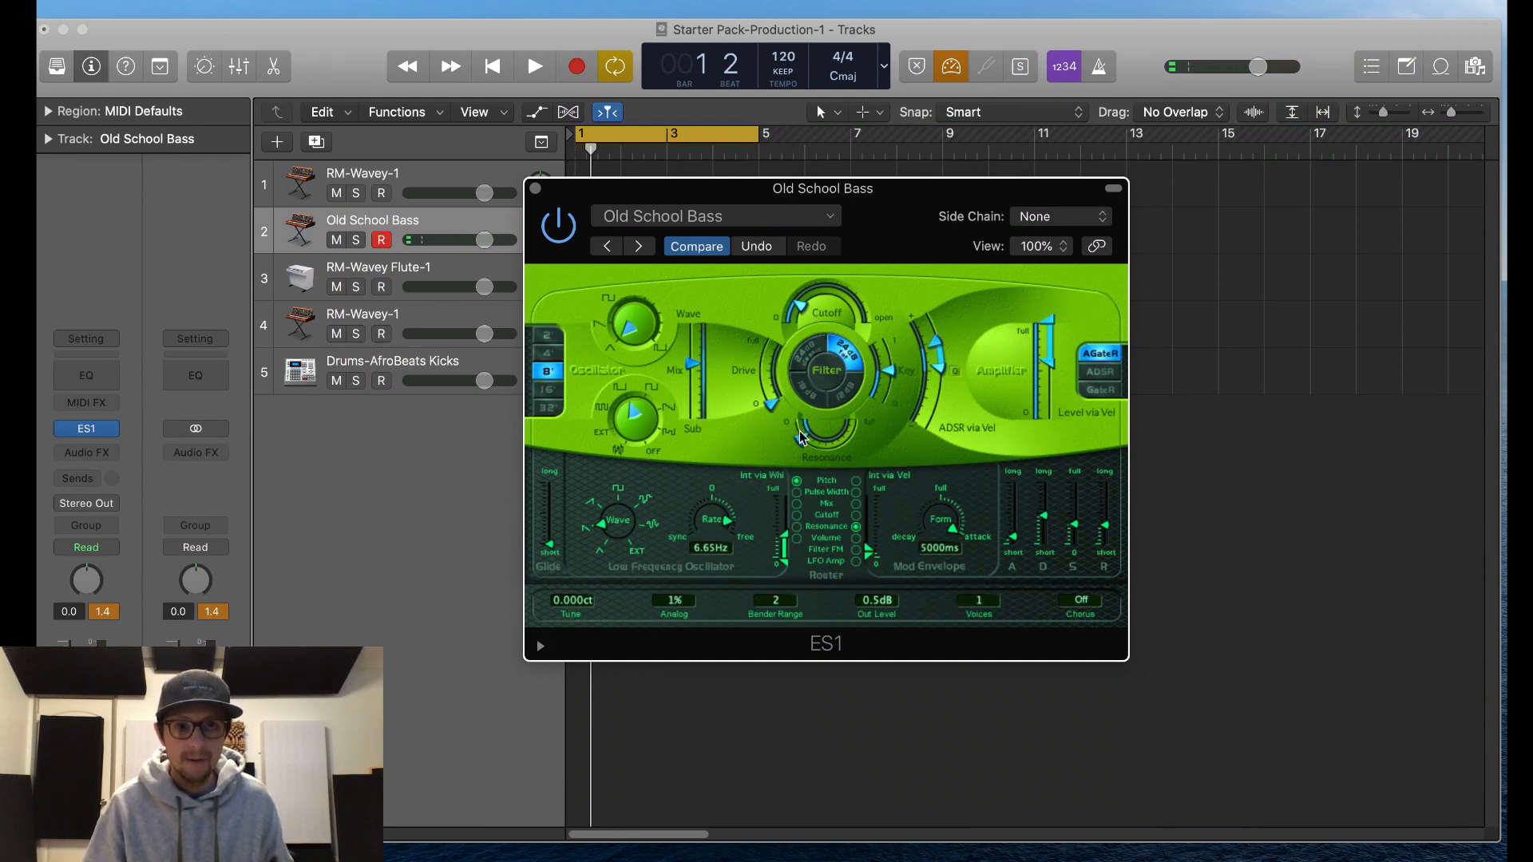
{"action": "left_click_drag", "start_coordinate": [779, 409], "coordinate": [780, 353]}
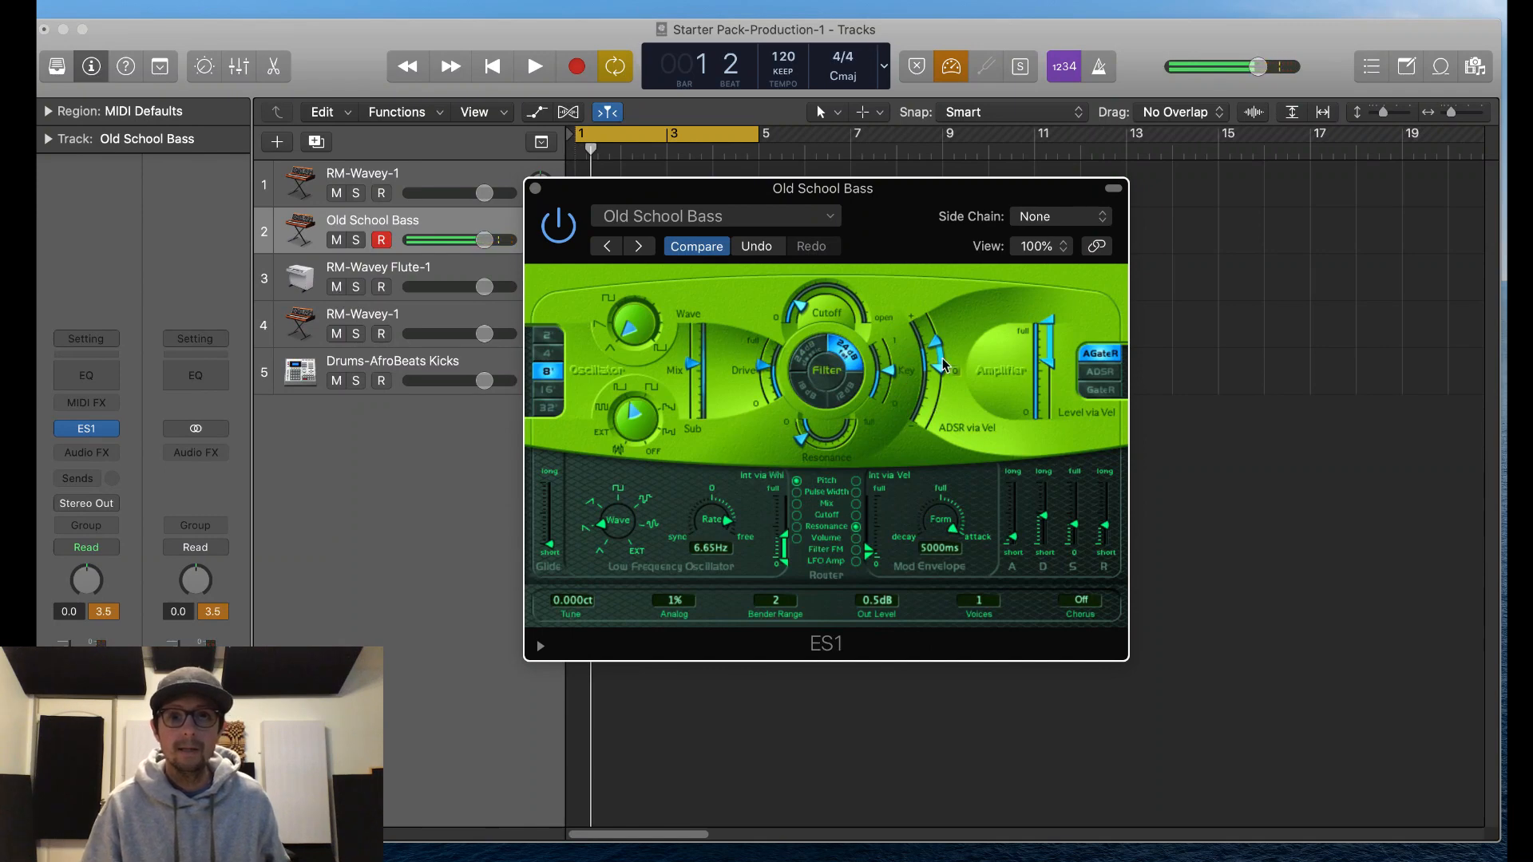
Step: Insert Phat FX as an audio effect on the Old School Bass track and move its window clear of the channel strip
{"action": "left_click", "coordinate": [86, 453]}
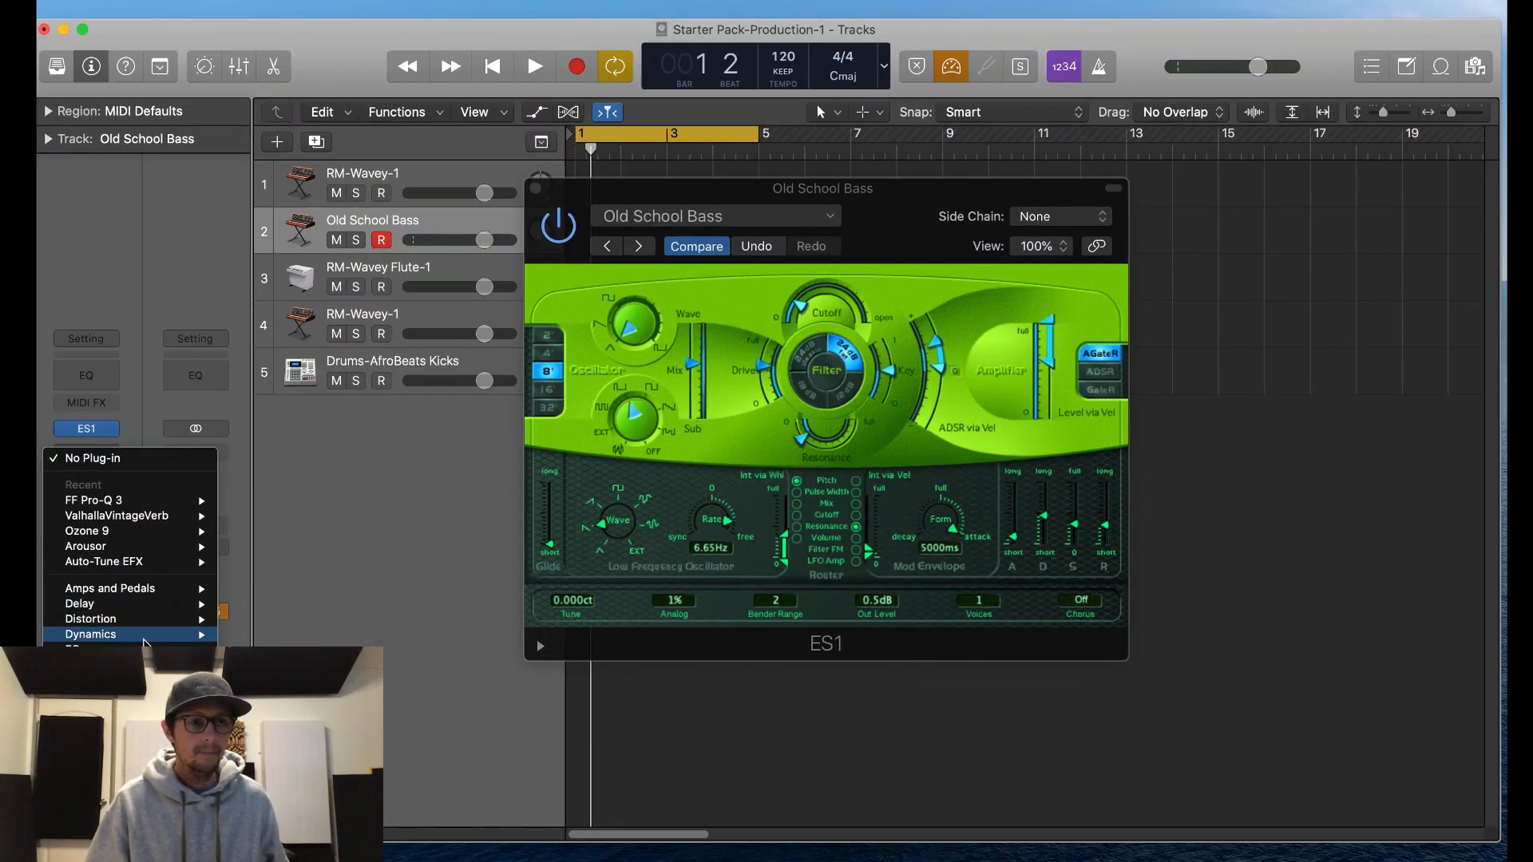
{"action": "mouse_move", "coordinate": [119, 650]}
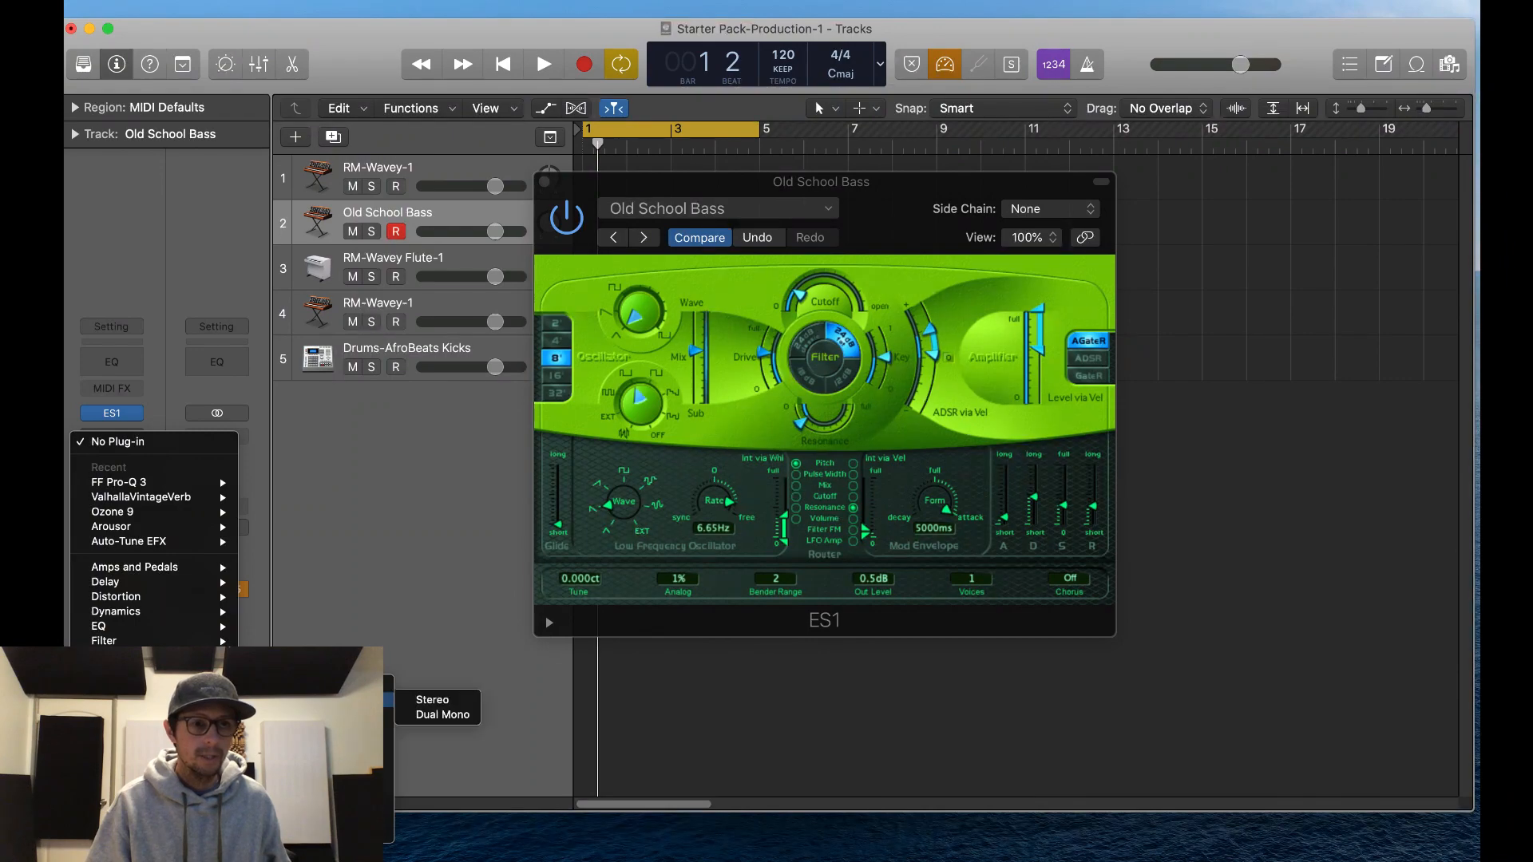
{"action": "mouse_move", "coordinate": [319, 773]}
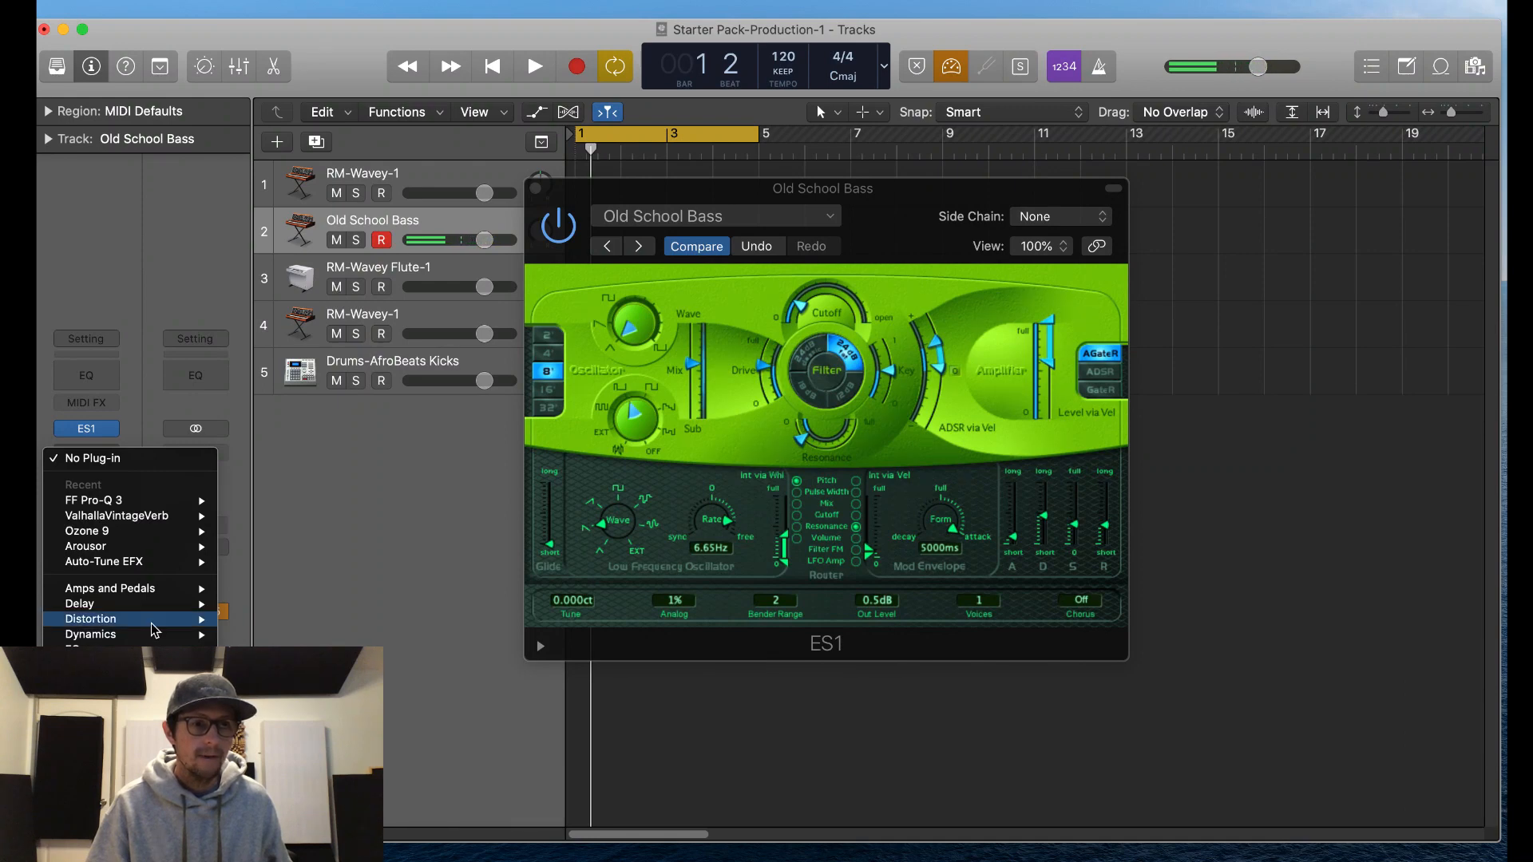
{"action": "mouse_move", "coordinate": [152, 666]}
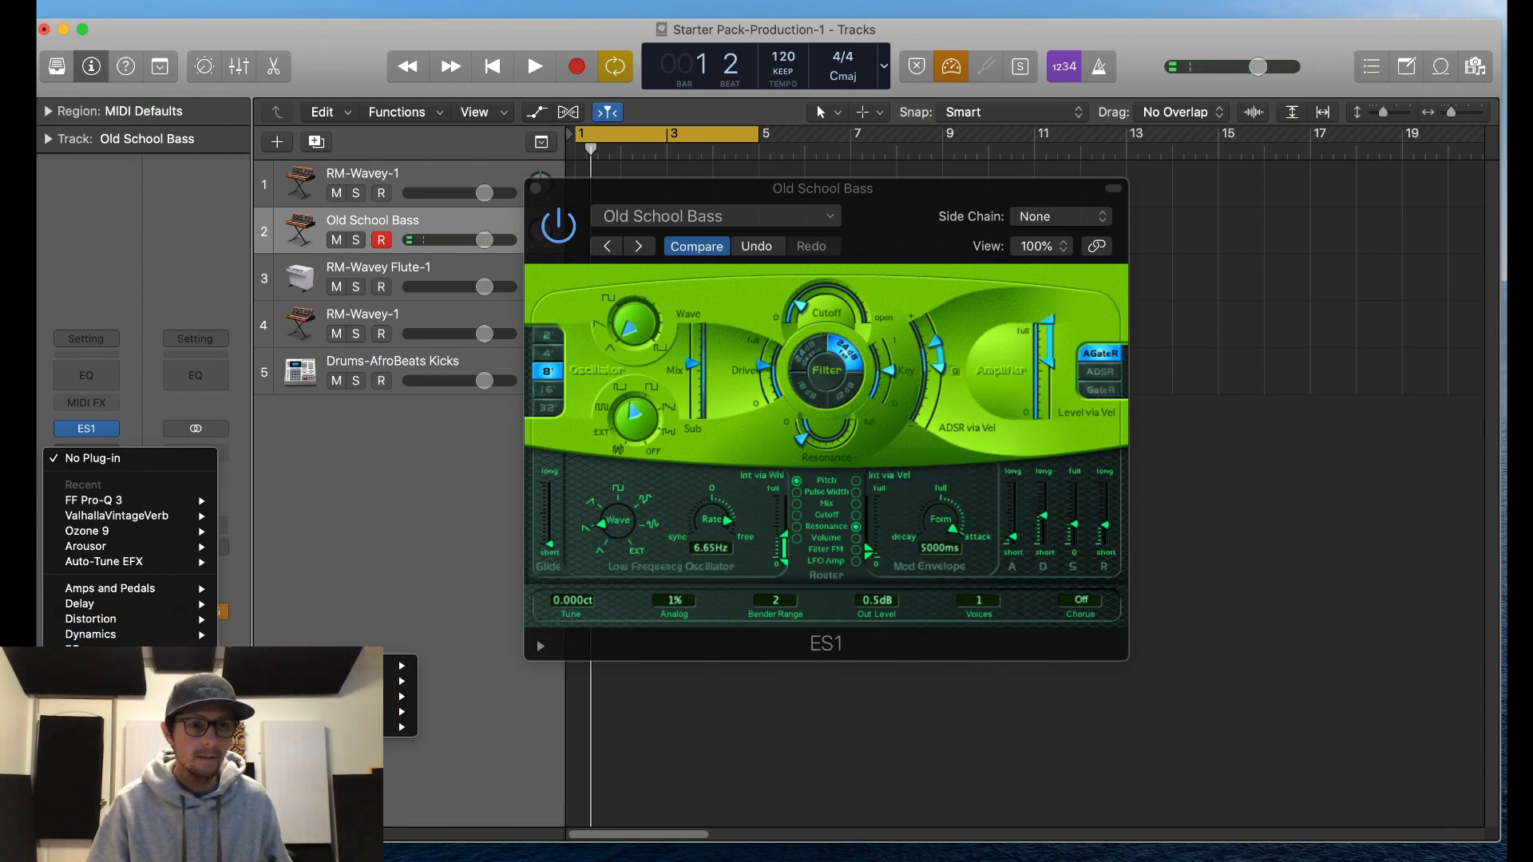
{"action": "mouse_move", "coordinate": [141, 621]}
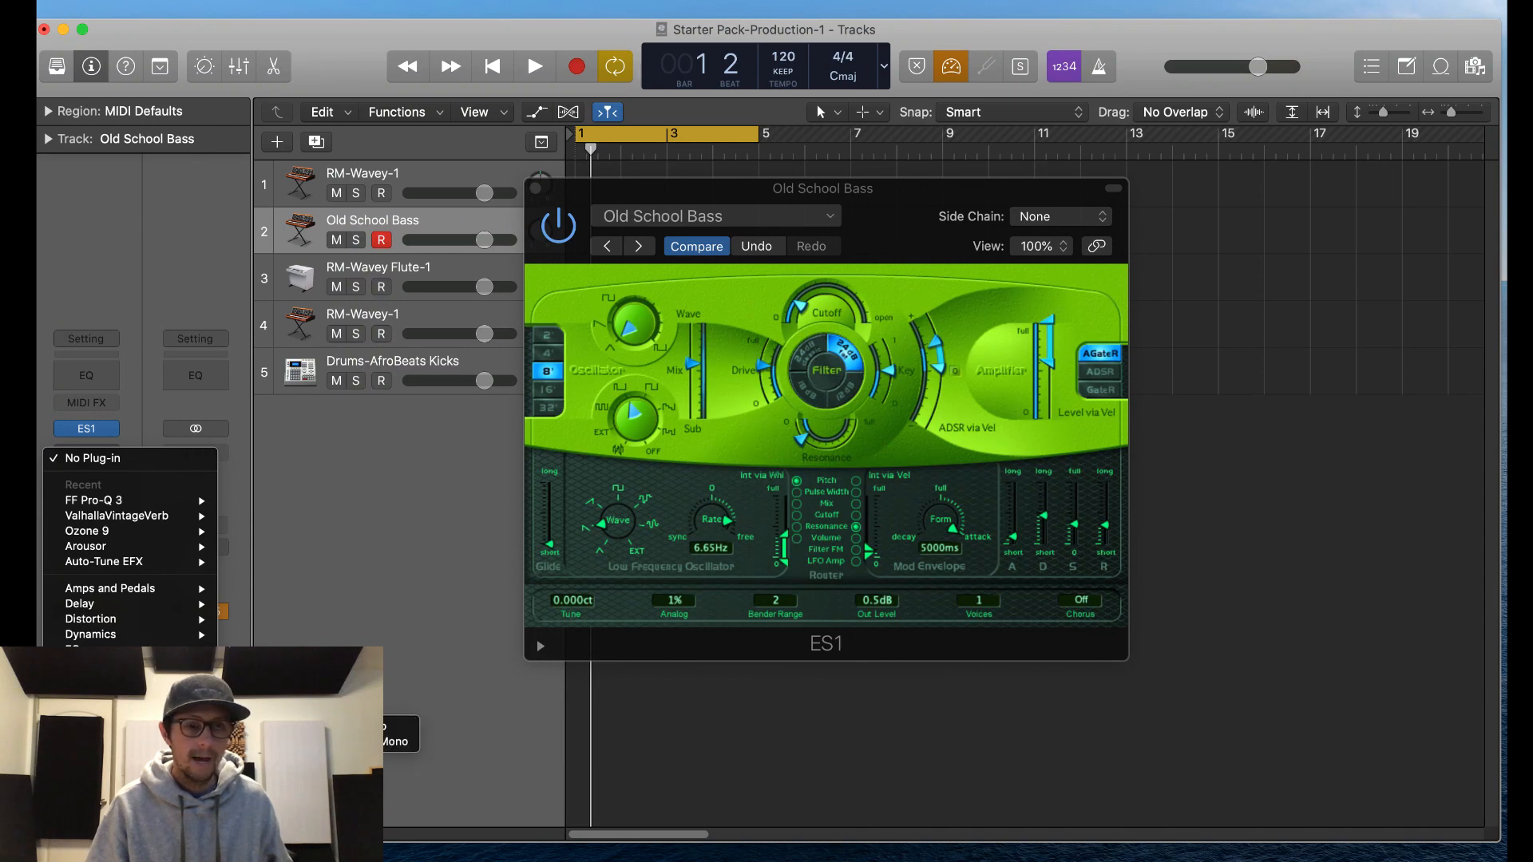
{"action": "left_click", "coordinate": [280, 726]}
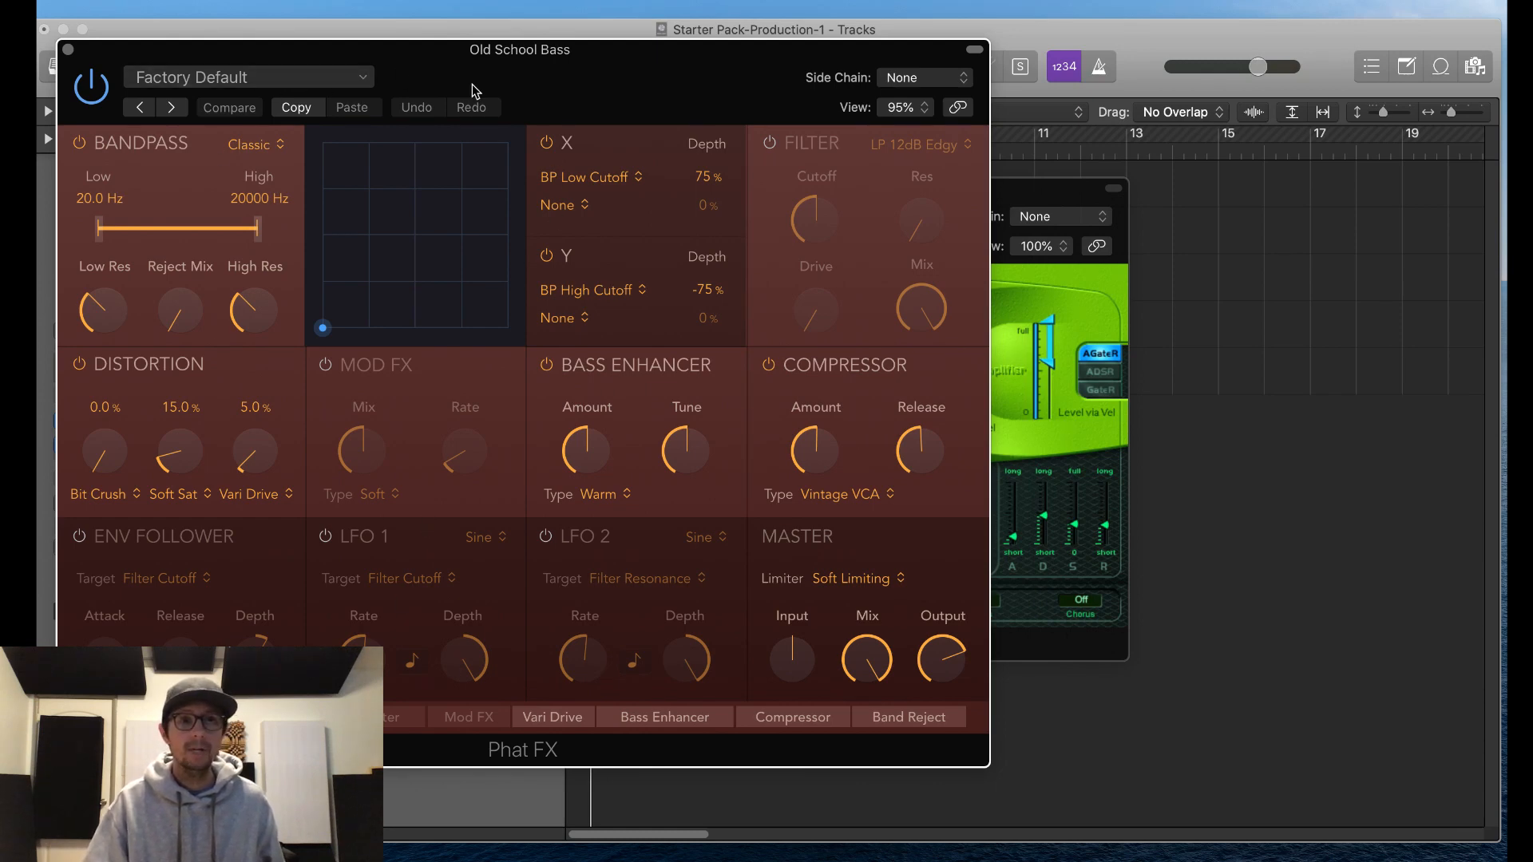
{"action": "left_click_drag", "start_coordinate": [475, 88], "coordinate": [775, 129]}
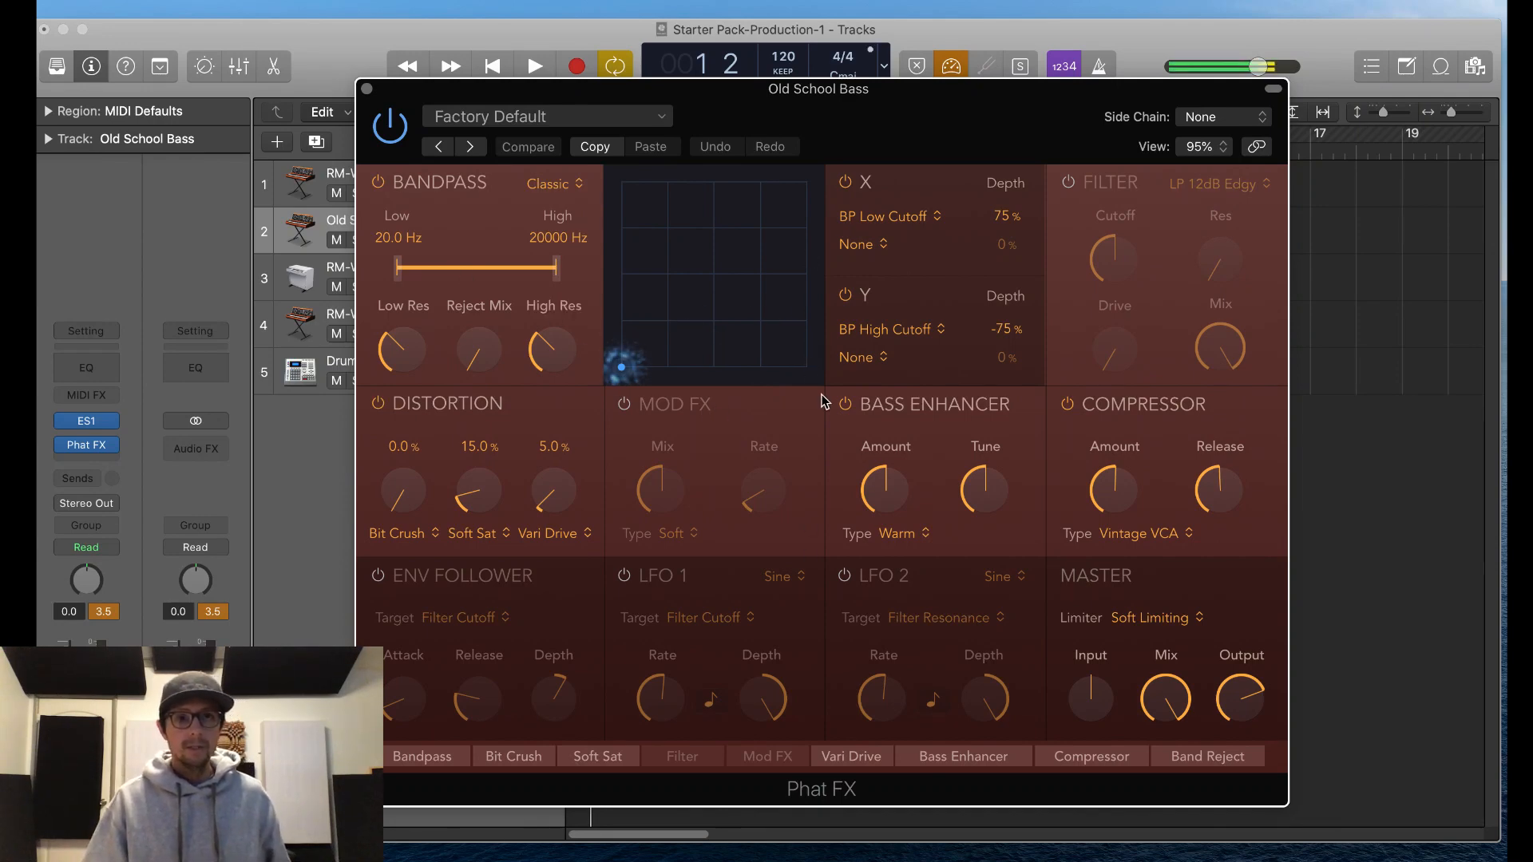
Step: Switch off the Bandpass, X modulation, Y modulation and Distortion sections in Phat FX
{"action": "left_click", "coordinate": [372, 183]}
{"action": "left_click", "coordinate": [846, 183]}
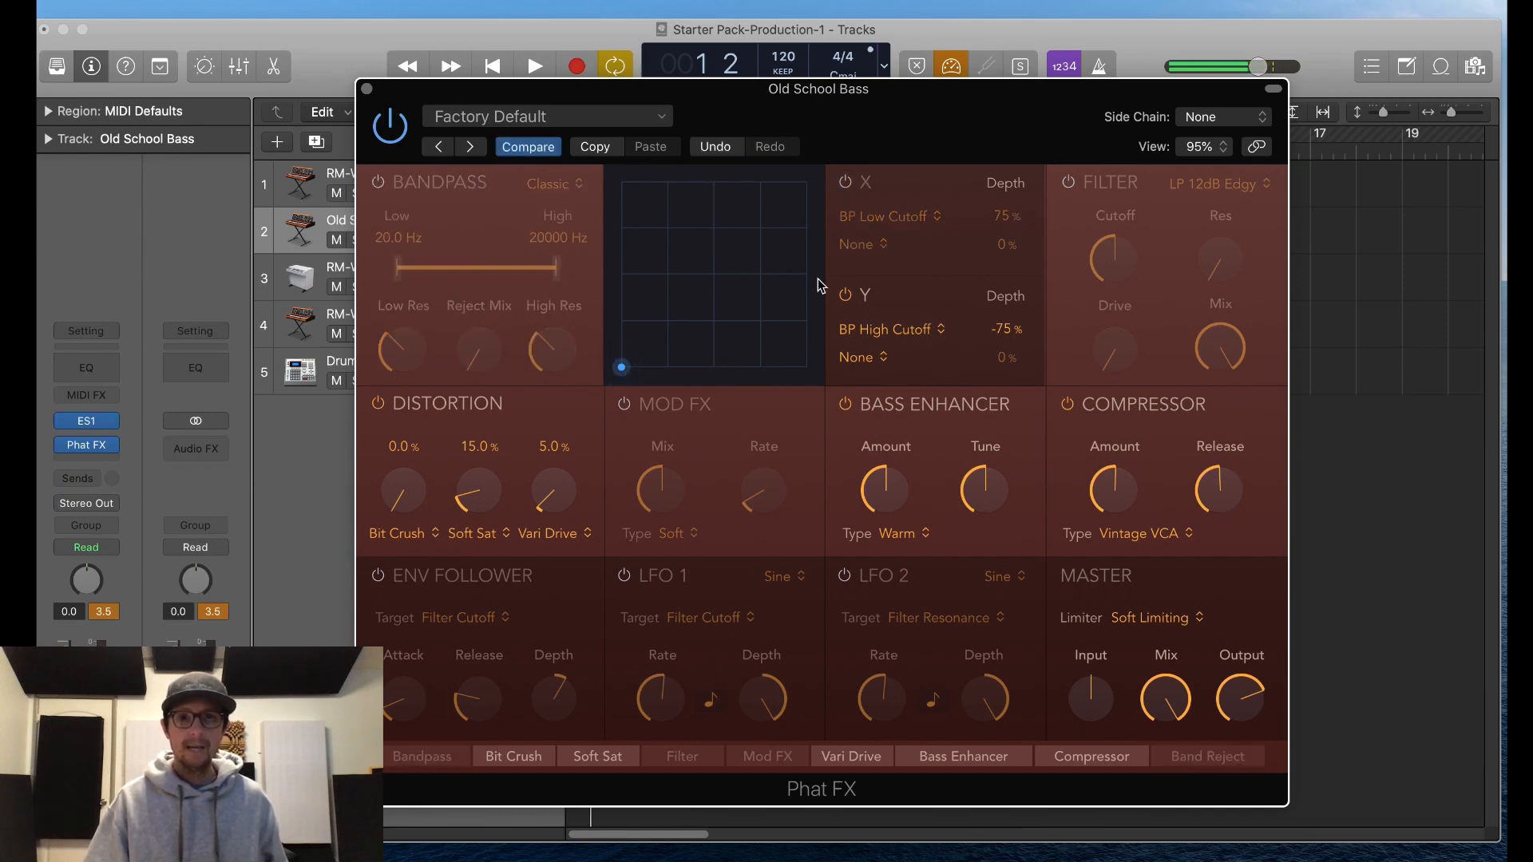
{"action": "left_click", "coordinate": [844, 296]}
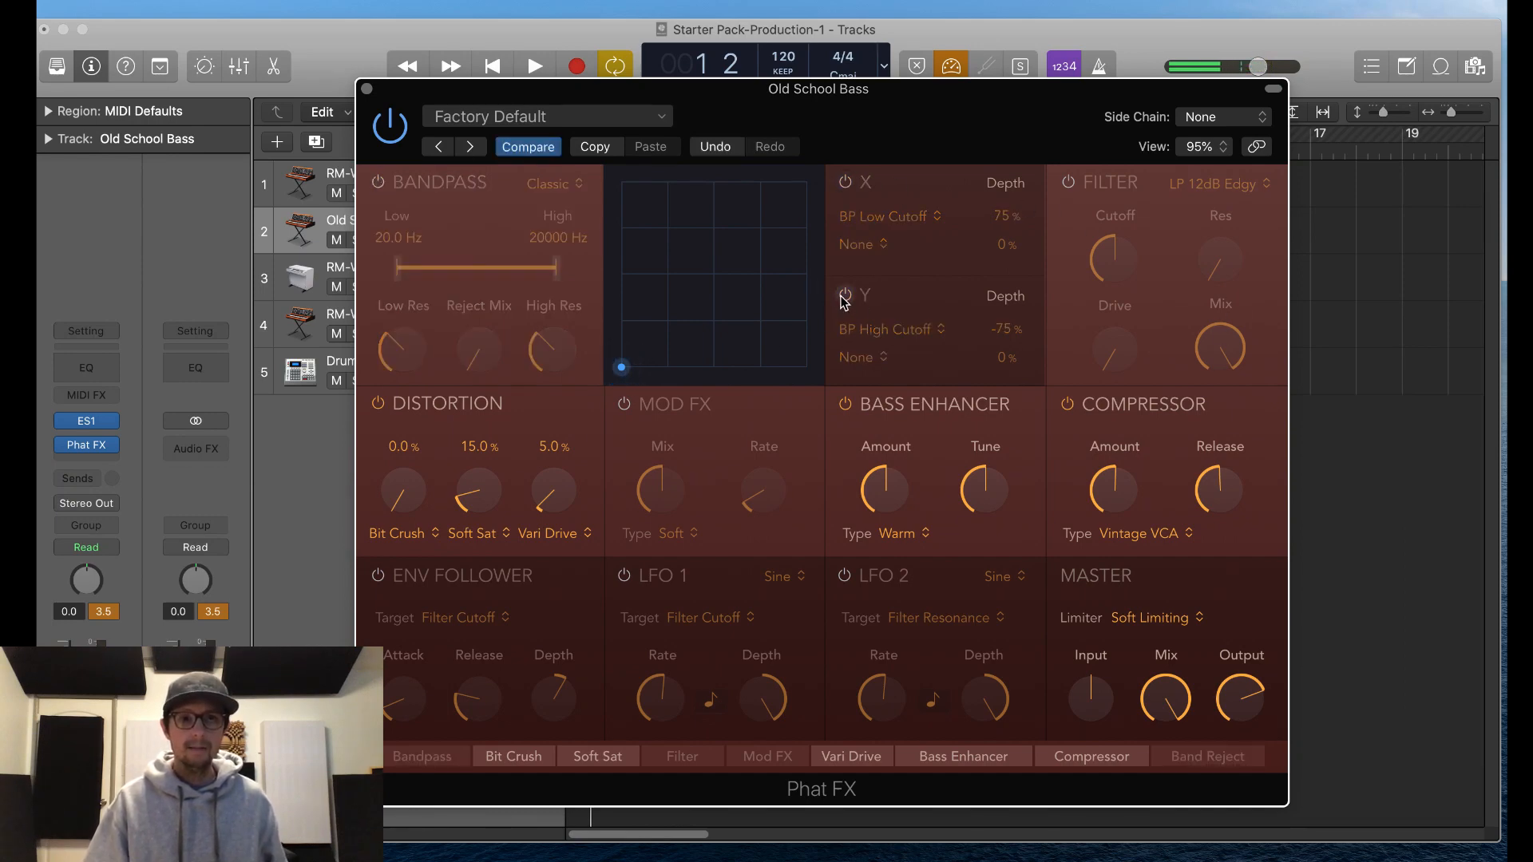
{"action": "left_click", "coordinate": [378, 403]}
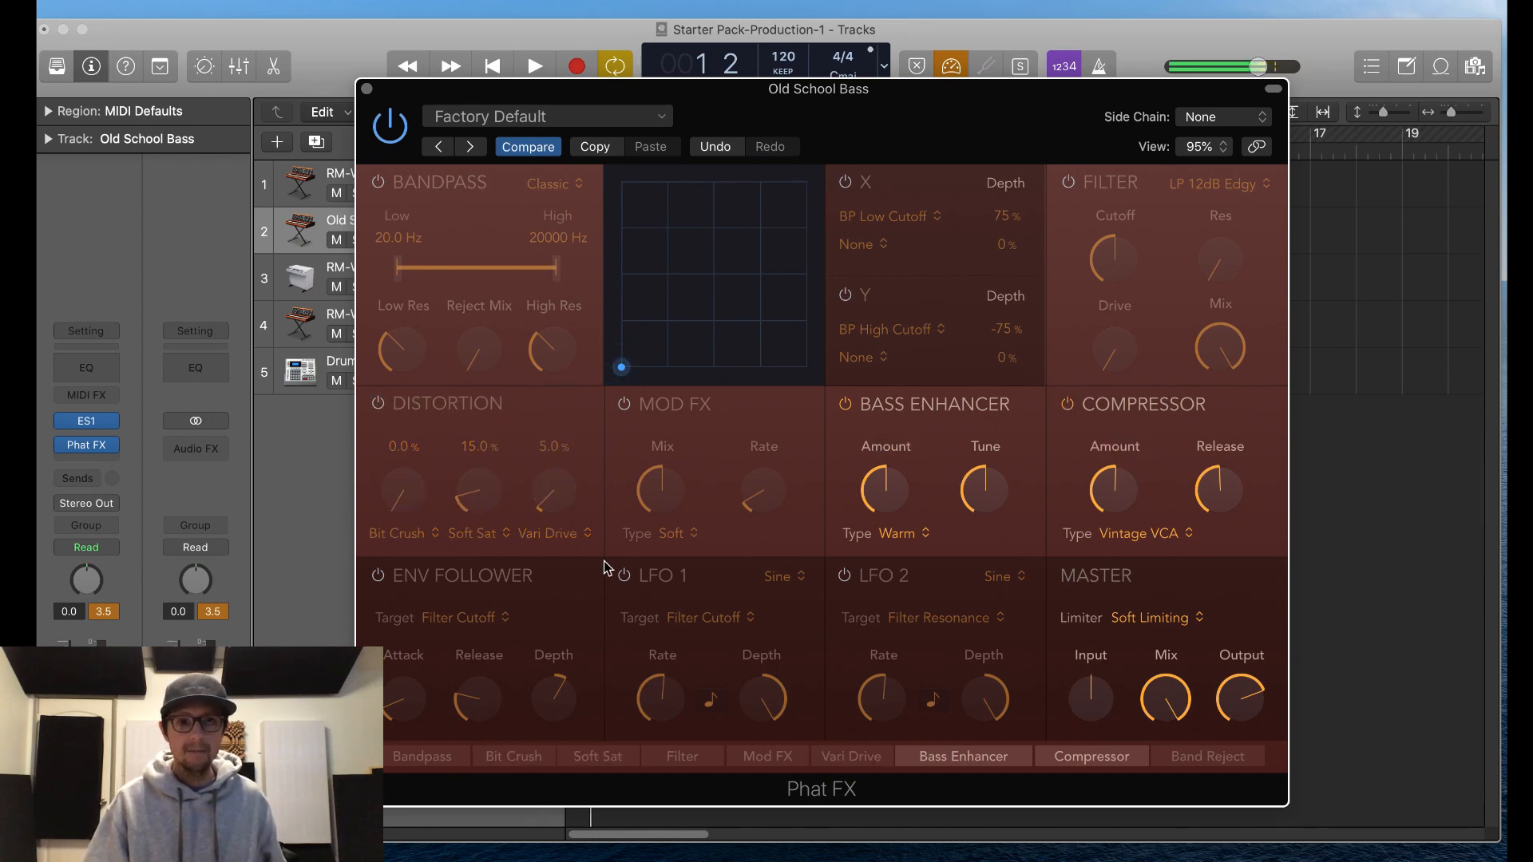
Step: Set the Compressor type to Vintage FET, raise its Amount to about three quarters and turn its Release down to minimum
{"action": "left_click", "coordinate": [1150, 532]}
{"action": "left_click", "coordinate": [1146, 513]}
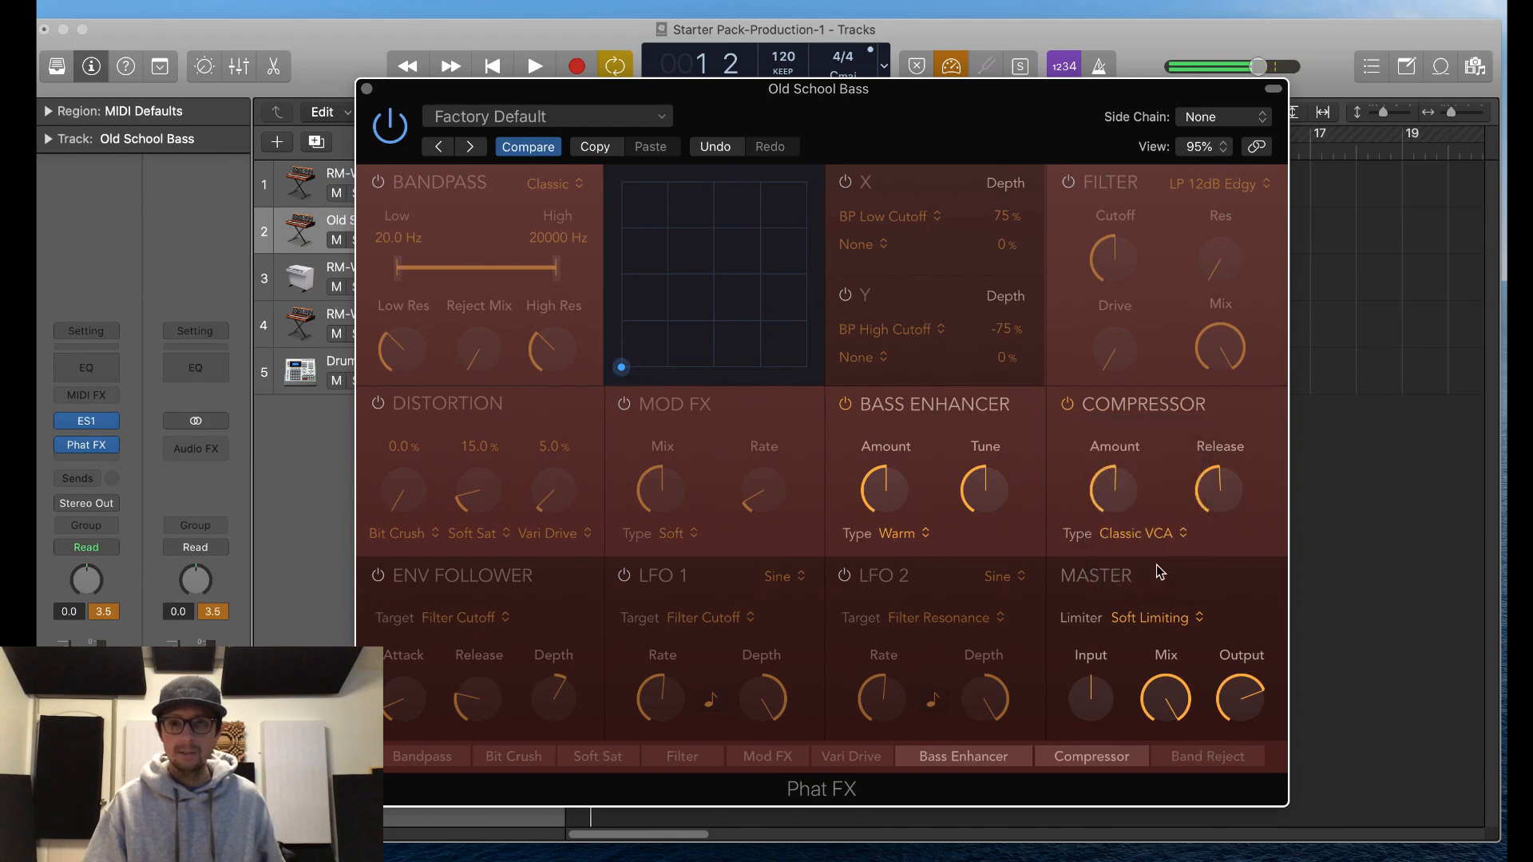
{"action": "left_click", "coordinate": [1163, 533]}
{"action": "left_click", "coordinate": [1150, 580]}
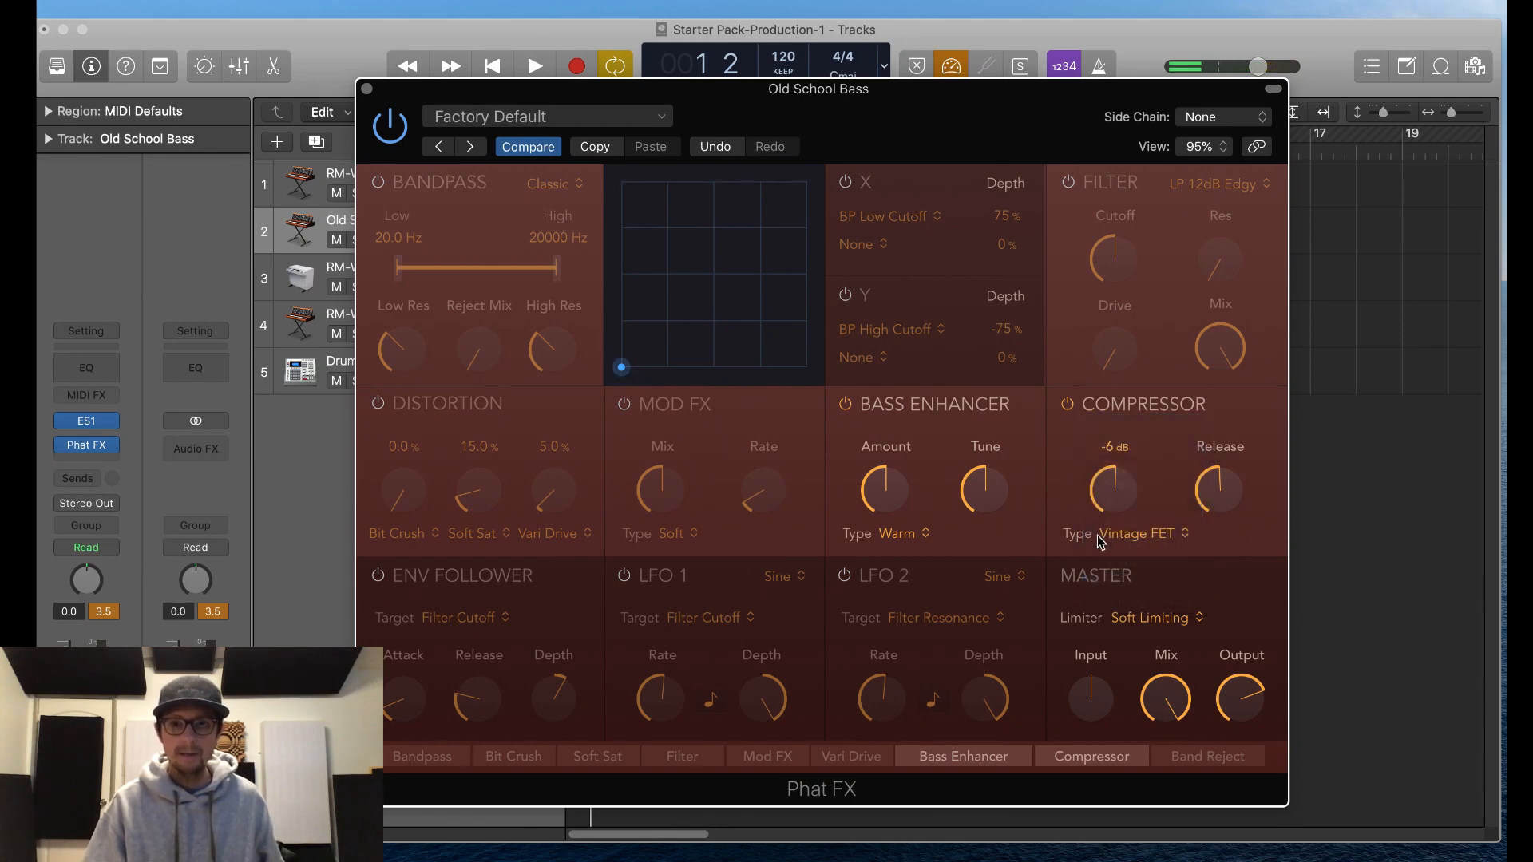
{"action": "left_click_drag", "start_coordinate": [1104, 479], "coordinate": [1084, 424]}
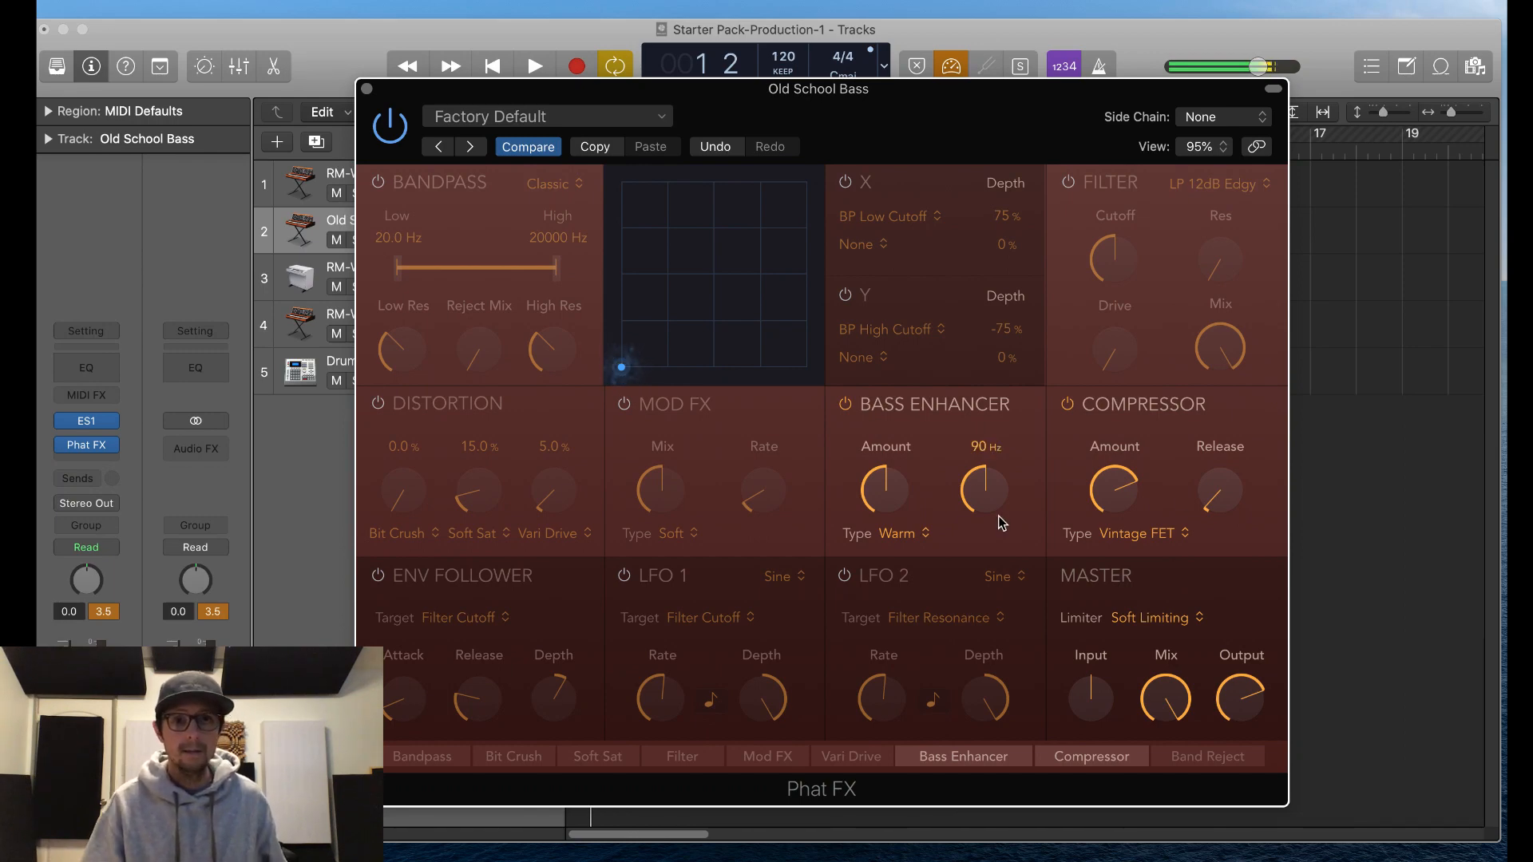
Step: Raise the Bass Enhancer Amount to 80.6%, lower its Tune slightly, and try the Classic type before returning to Warm
{"action": "left_click", "coordinate": [896, 534]}
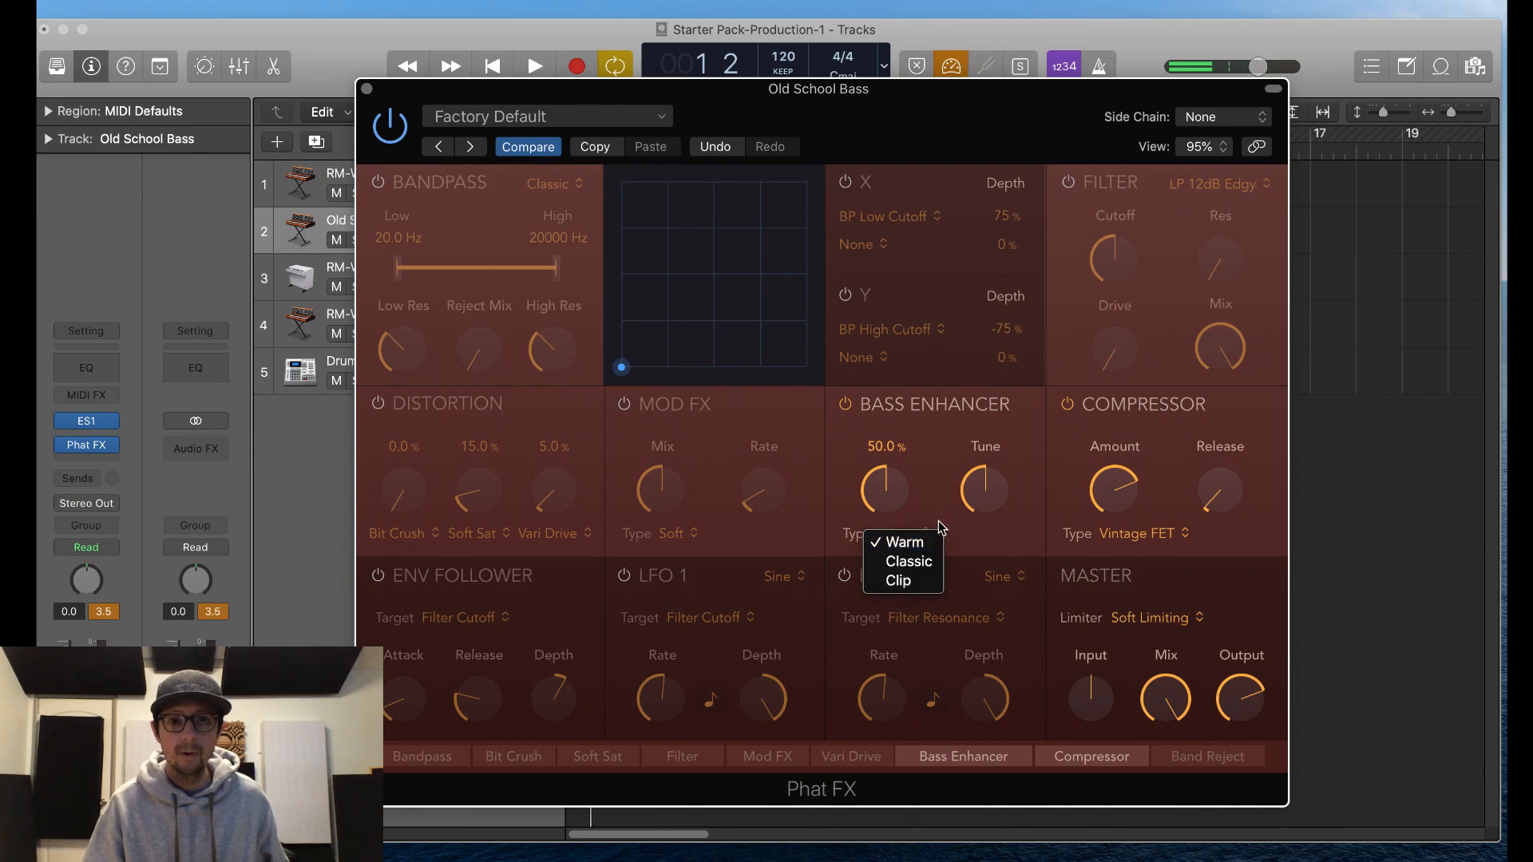
{"action": "left_click", "coordinate": [929, 561]}
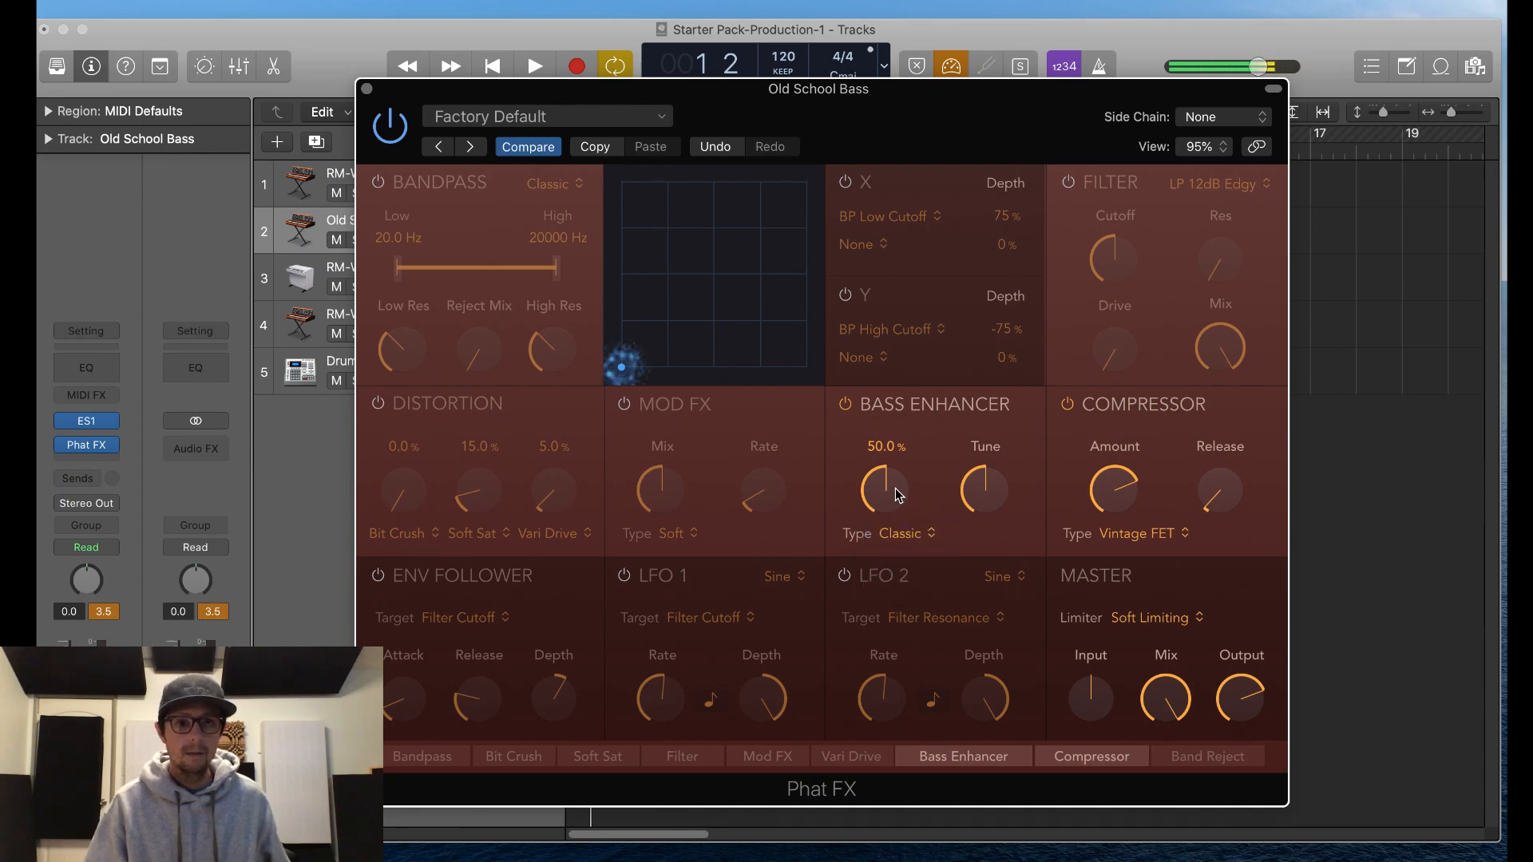
{"action": "left_click_drag", "start_coordinate": [888, 487], "coordinate": [917, 428]}
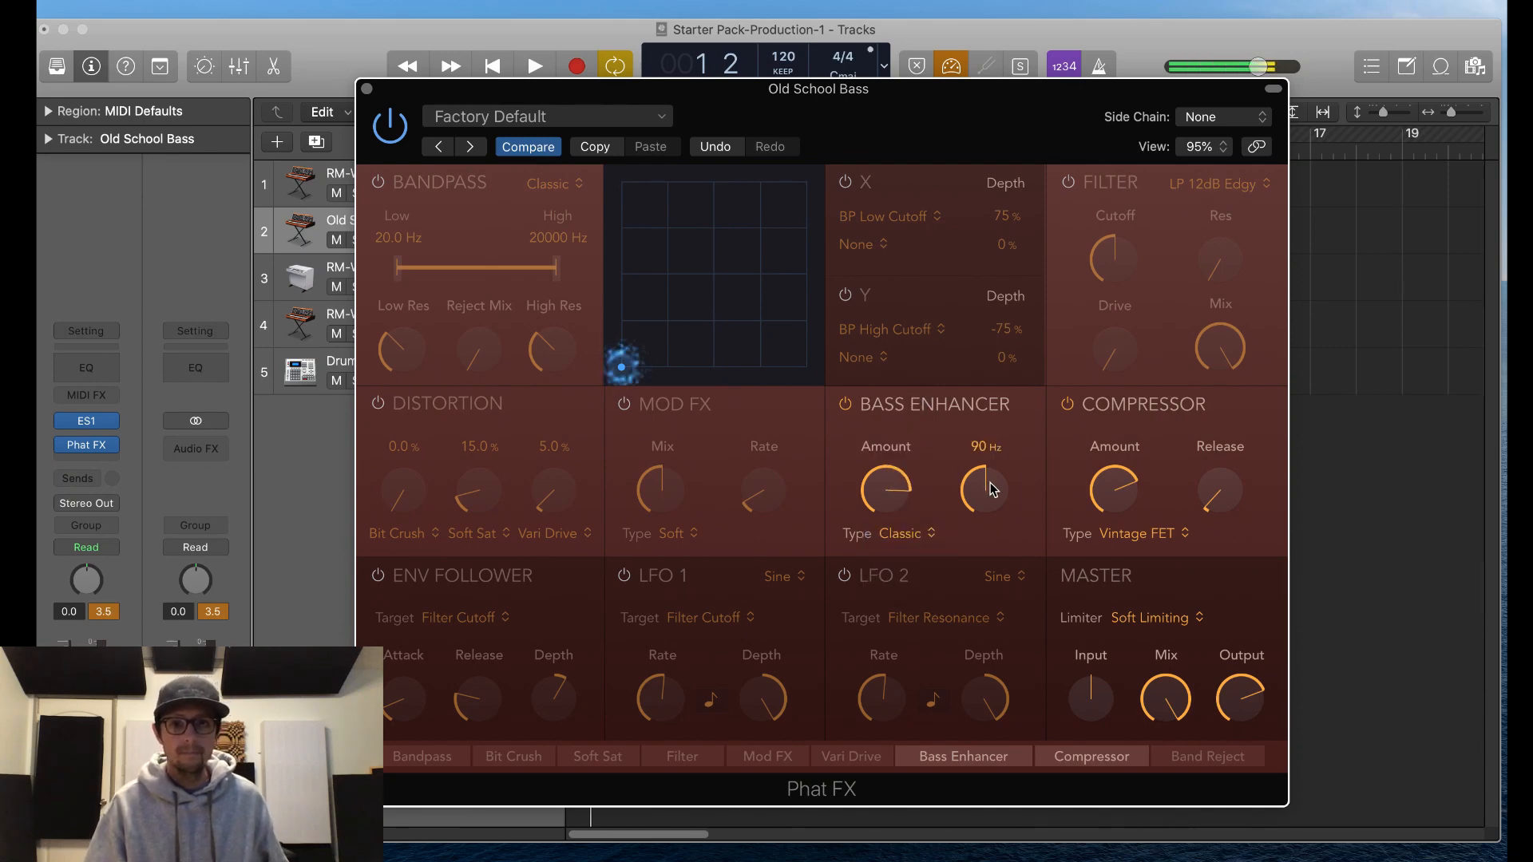
{"action": "mouse_move", "coordinate": [979, 482]}
{"action": "left_mouse_down"}
{"action": "mouse_move", "coordinate": [986, 511]}
{"action": "mouse_move", "coordinate": [963, 554]}
{"action": "mouse_move", "coordinate": [987, 604]}
{"action": "mouse_move", "coordinate": [1012, 511]}
{"action": "mouse_move", "coordinate": [982, 490]}
{"action": "mouse_move", "coordinate": [984, 511]}
{"action": "left_mouse_up"}
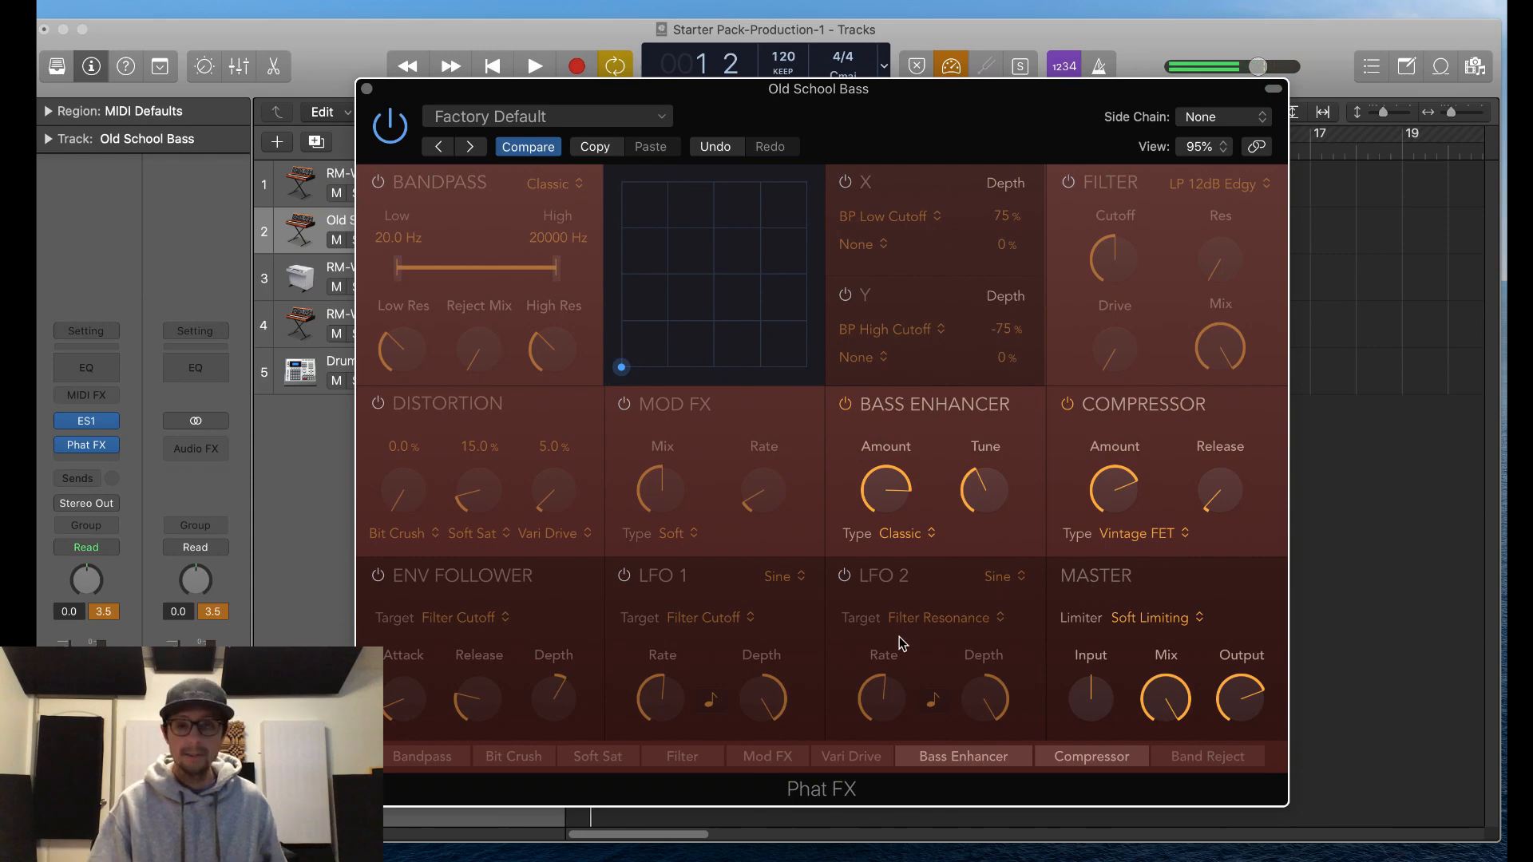
{"action": "mouse_move", "coordinate": [895, 502]}
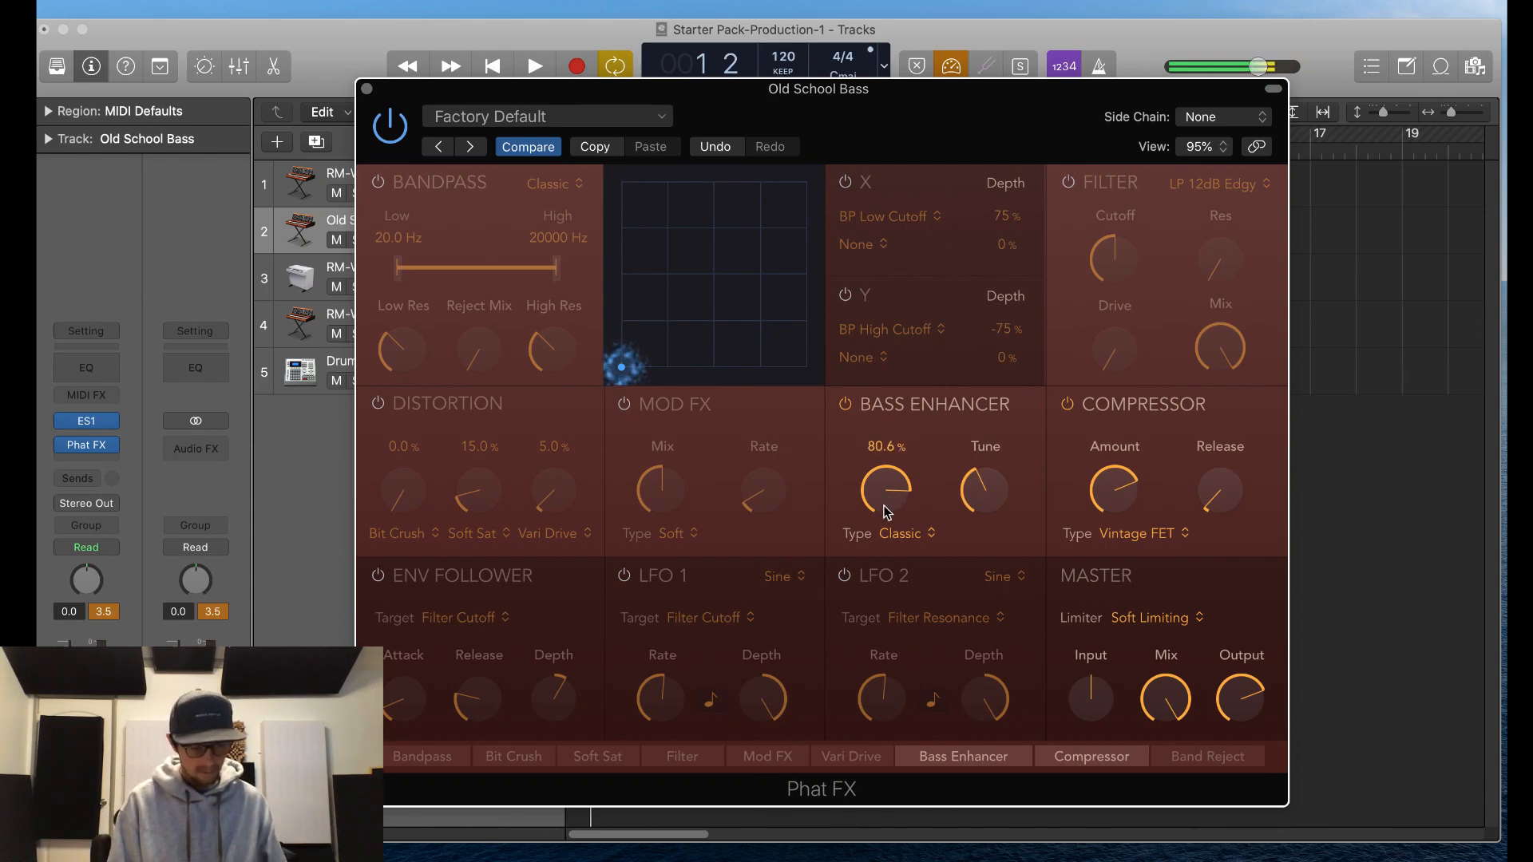
{"action": "left_click", "coordinate": [911, 540]}
{"action": "left_click", "coordinate": [922, 527]}
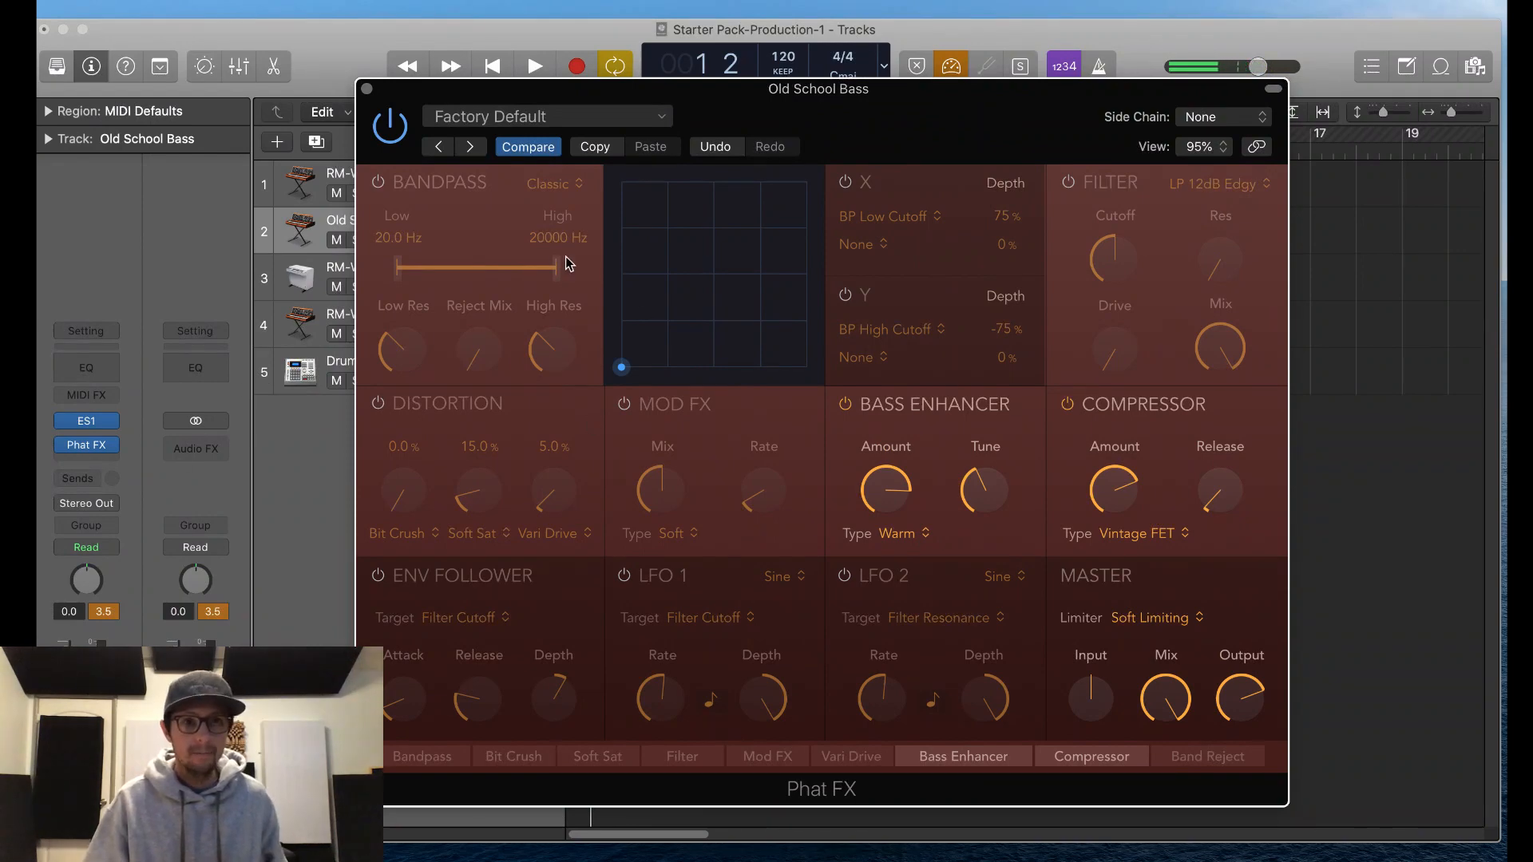
Step: Bypass and re-enable Phat FX to compare the bass with and without the effect
{"action": "left_click", "coordinate": [398, 129]}
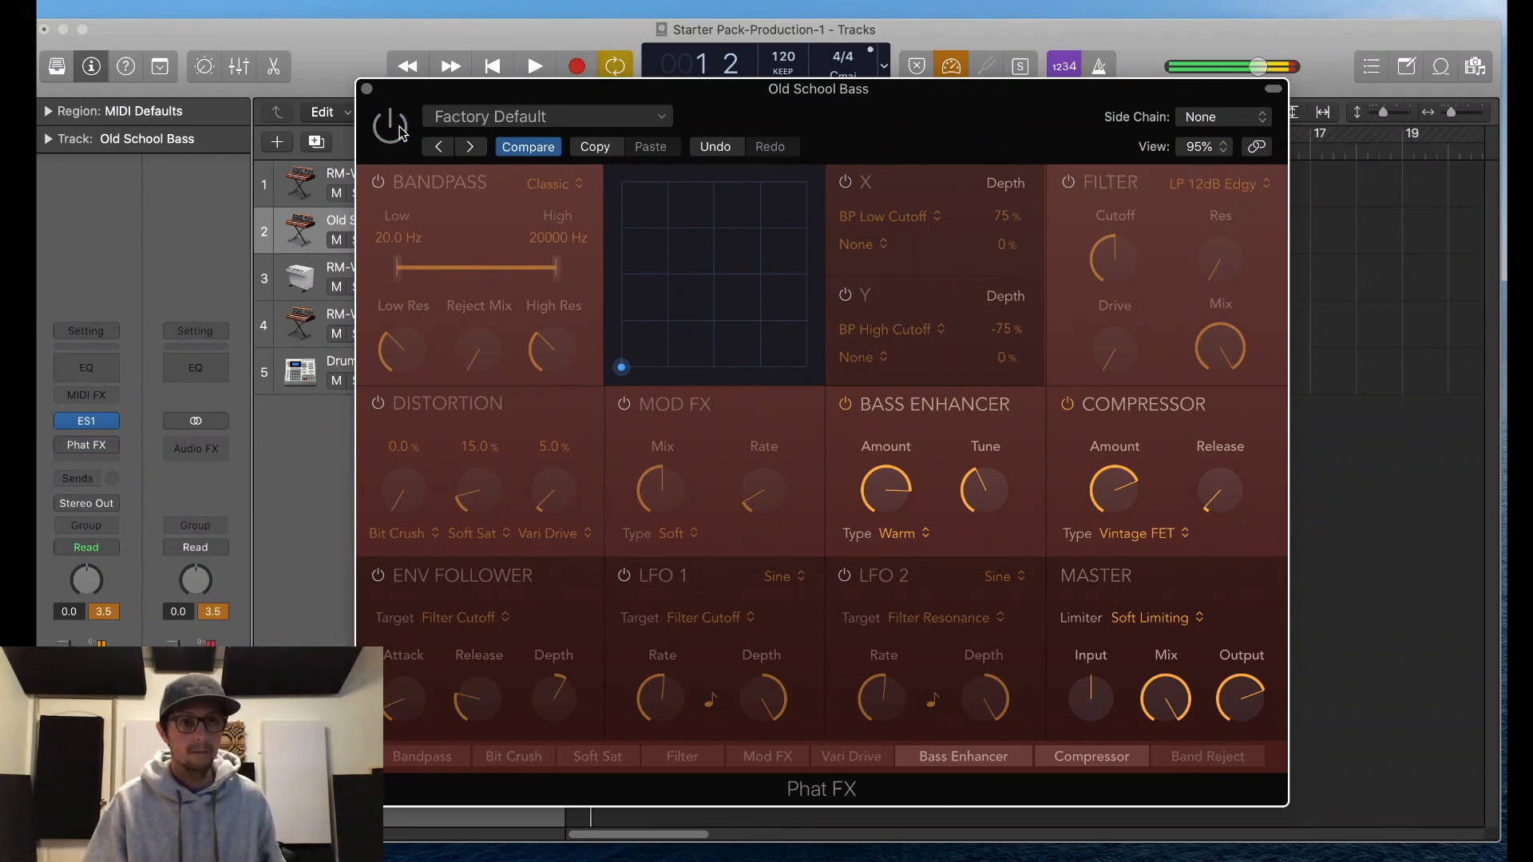
{"action": "left_click", "coordinate": [398, 130]}
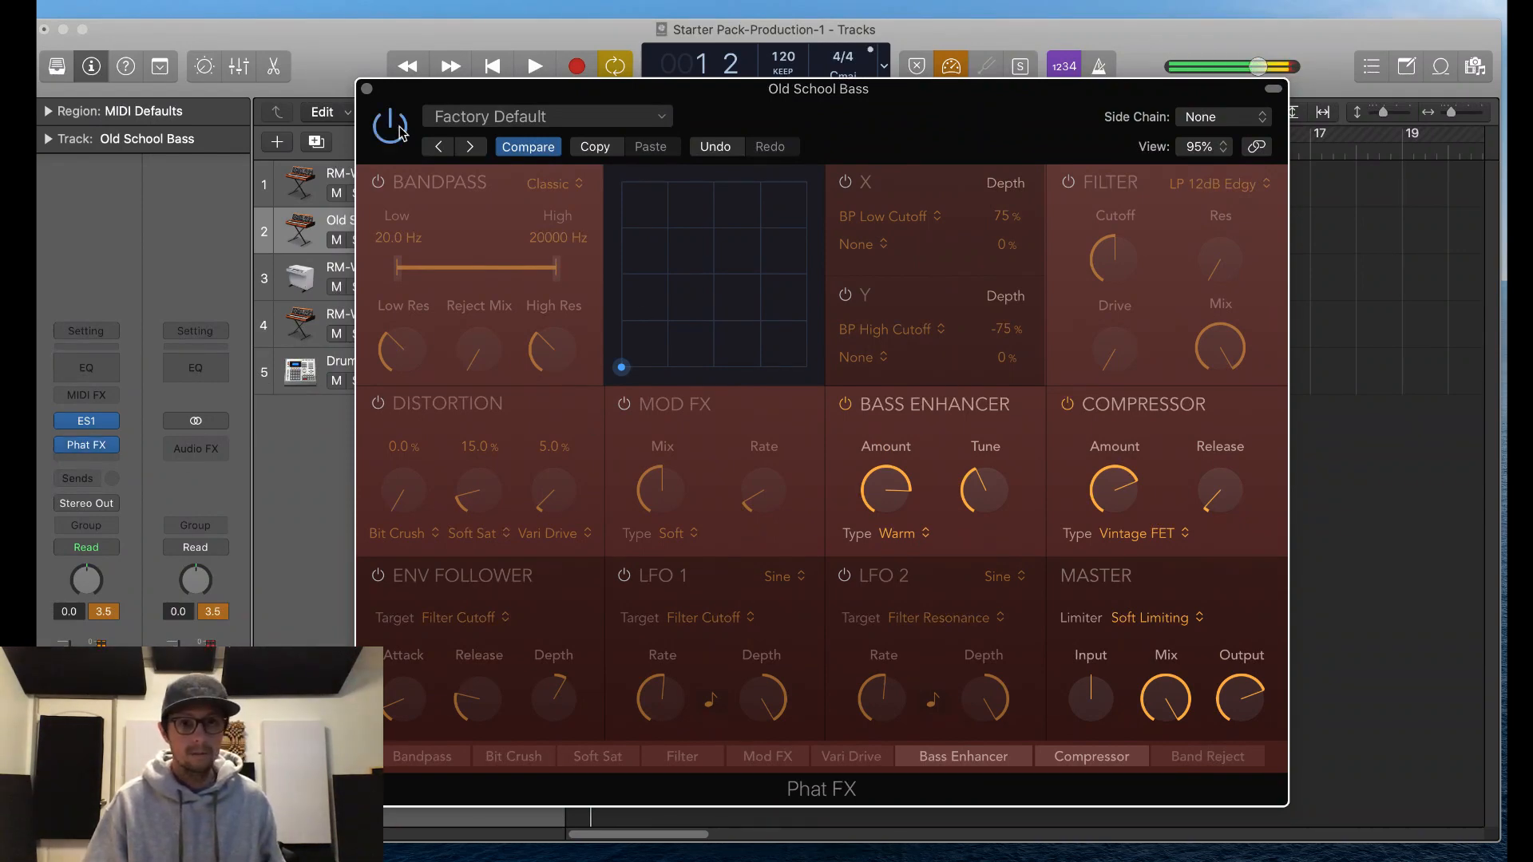
Step: Switch off the Compressor and the Master limiter, and reduce the Bass Enhancer Amount to about 25%
{"action": "left_click", "coordinate": [1068, 404]}
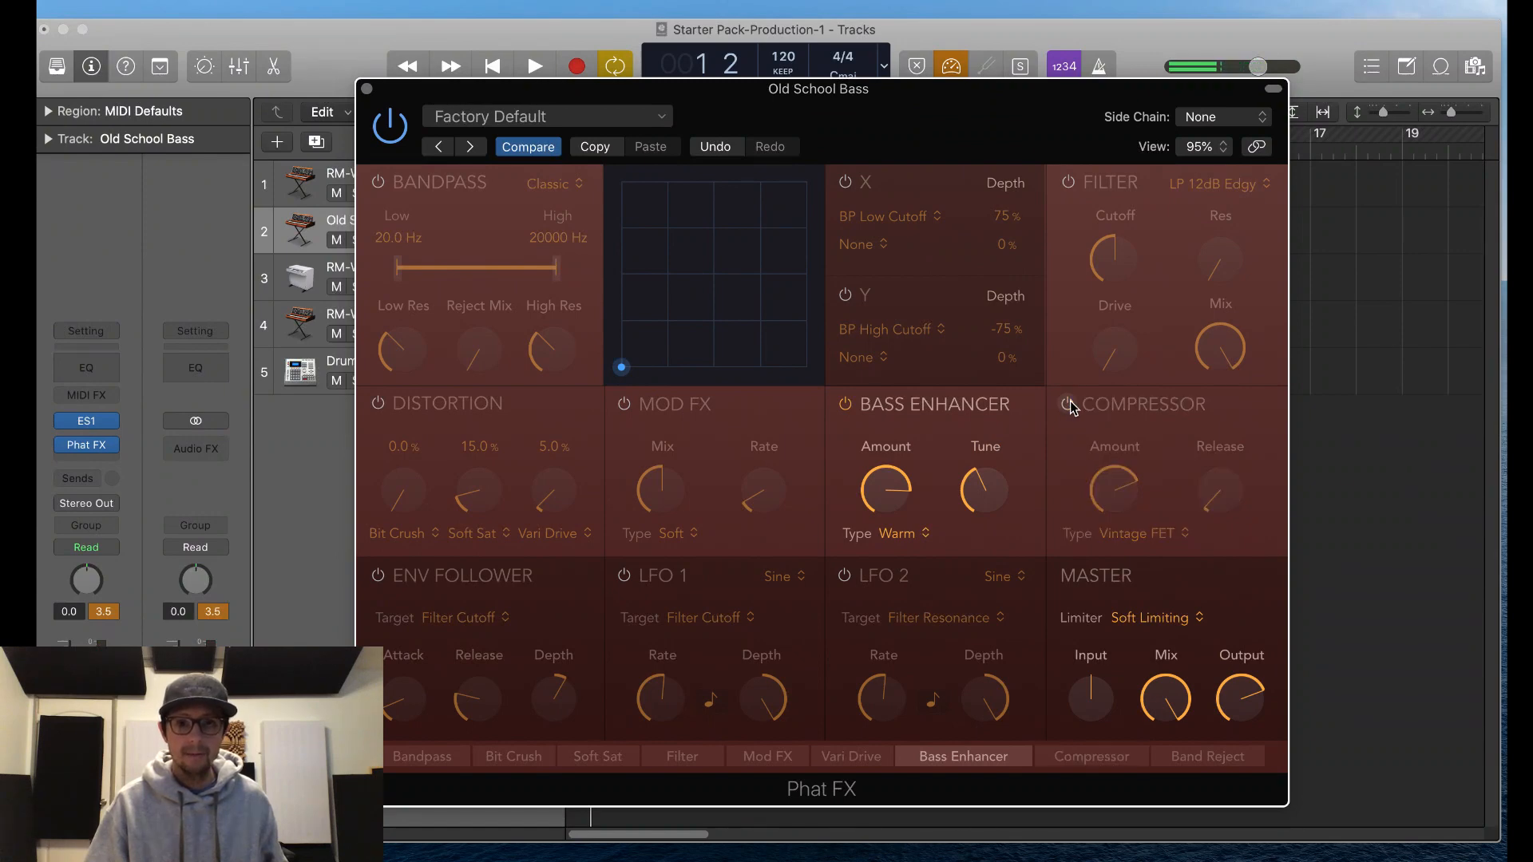
{"action": "left_click", "coordinate": [1164, 624]}
{"action": "left_click", "coordinate": [1184, 590]}
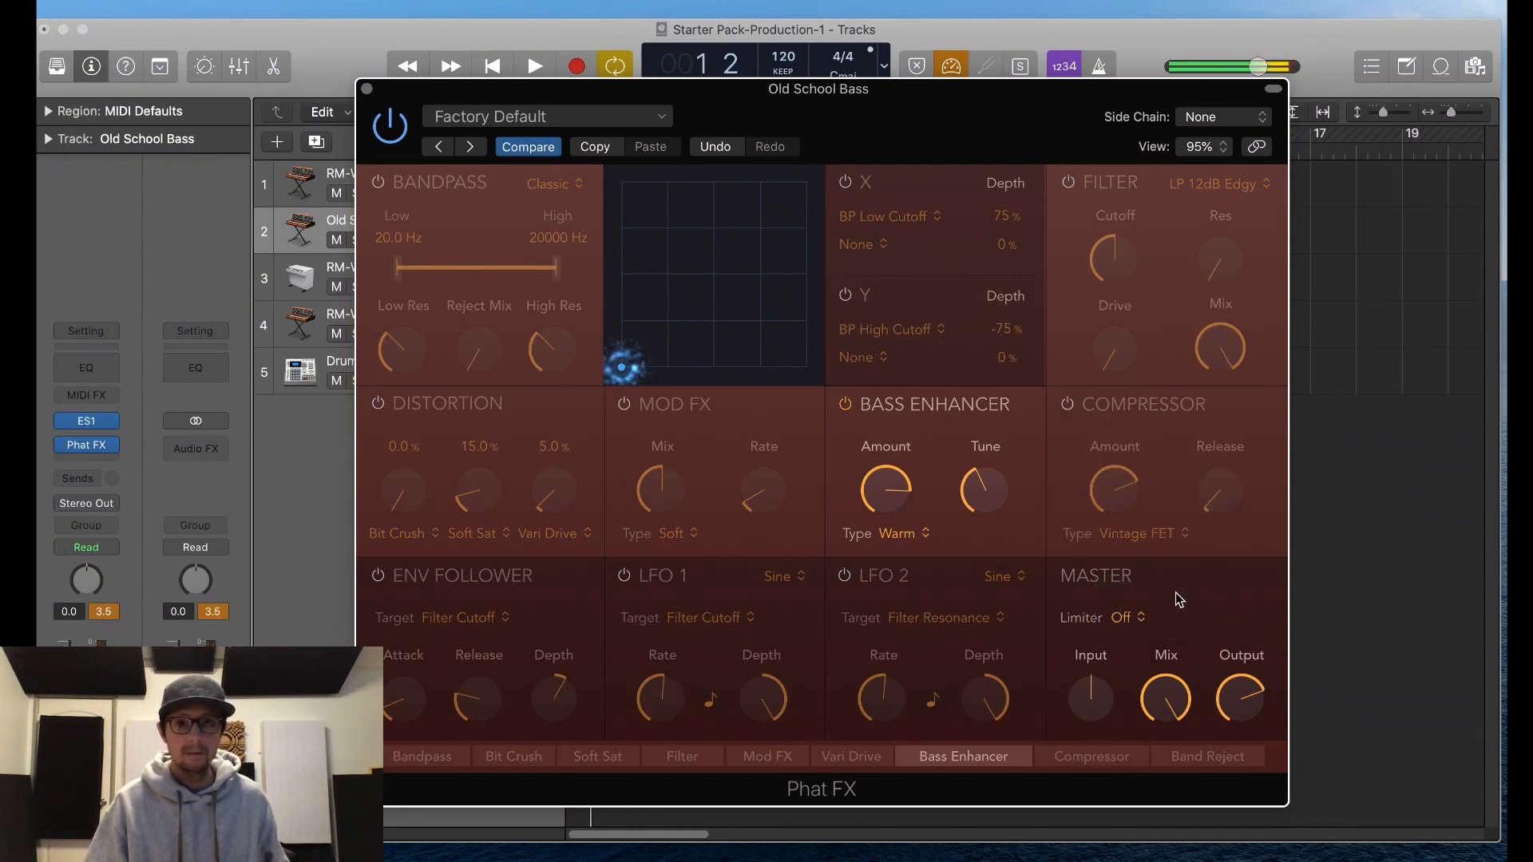
{"action": "left_click_drag", "start_coordinate": [883, 469], "coordinate": [865, 688]}
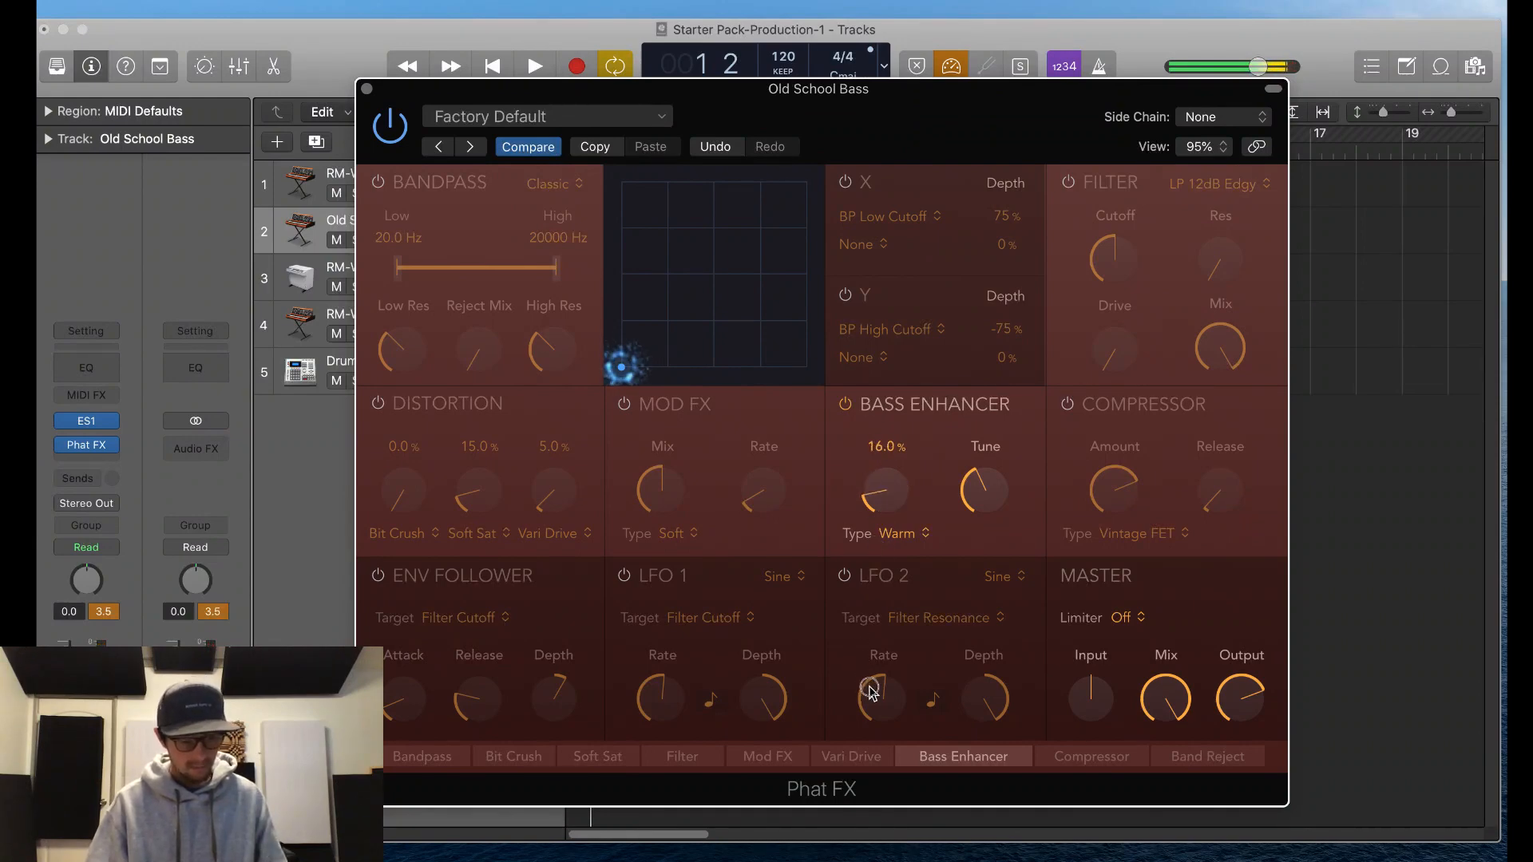
{"action": "left_click_drag", "start_coordinate": [870, 691], "coordinate": [889, 661]}
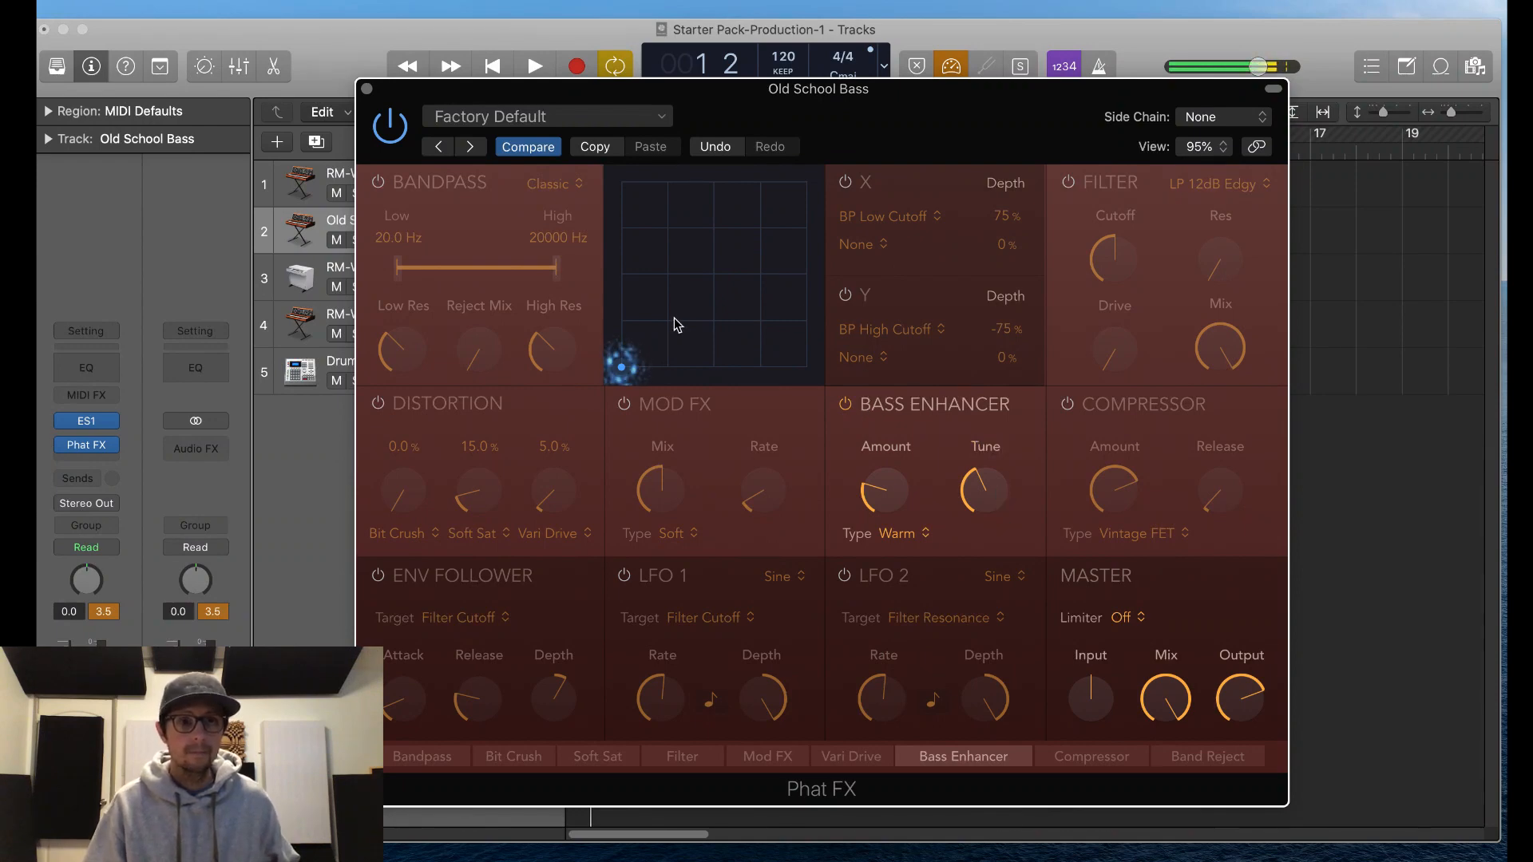
Step: Turn Distortion back on with its first stage as Tube at 6%, Soft Sat at 12.6% and Vari Drive at 21%
{"action": "left_click", "coordinate": [380, 407]}
{"action": "left_click_drag", "start_coordinate": [403, 500], "coordinate": [427, 385]}
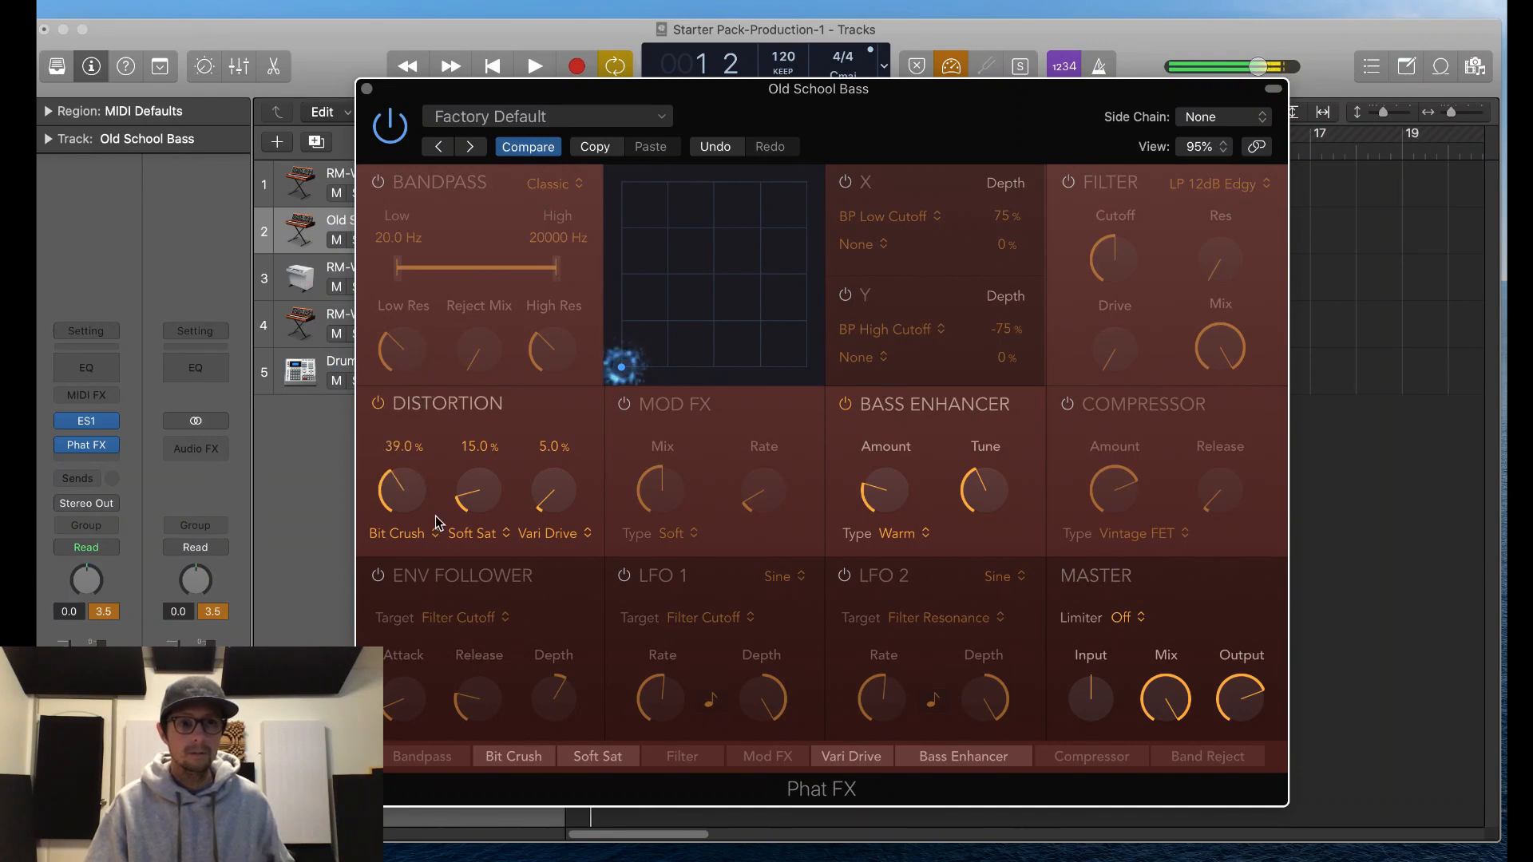
{"action": "left_click", "coordinate": [423, 539]}
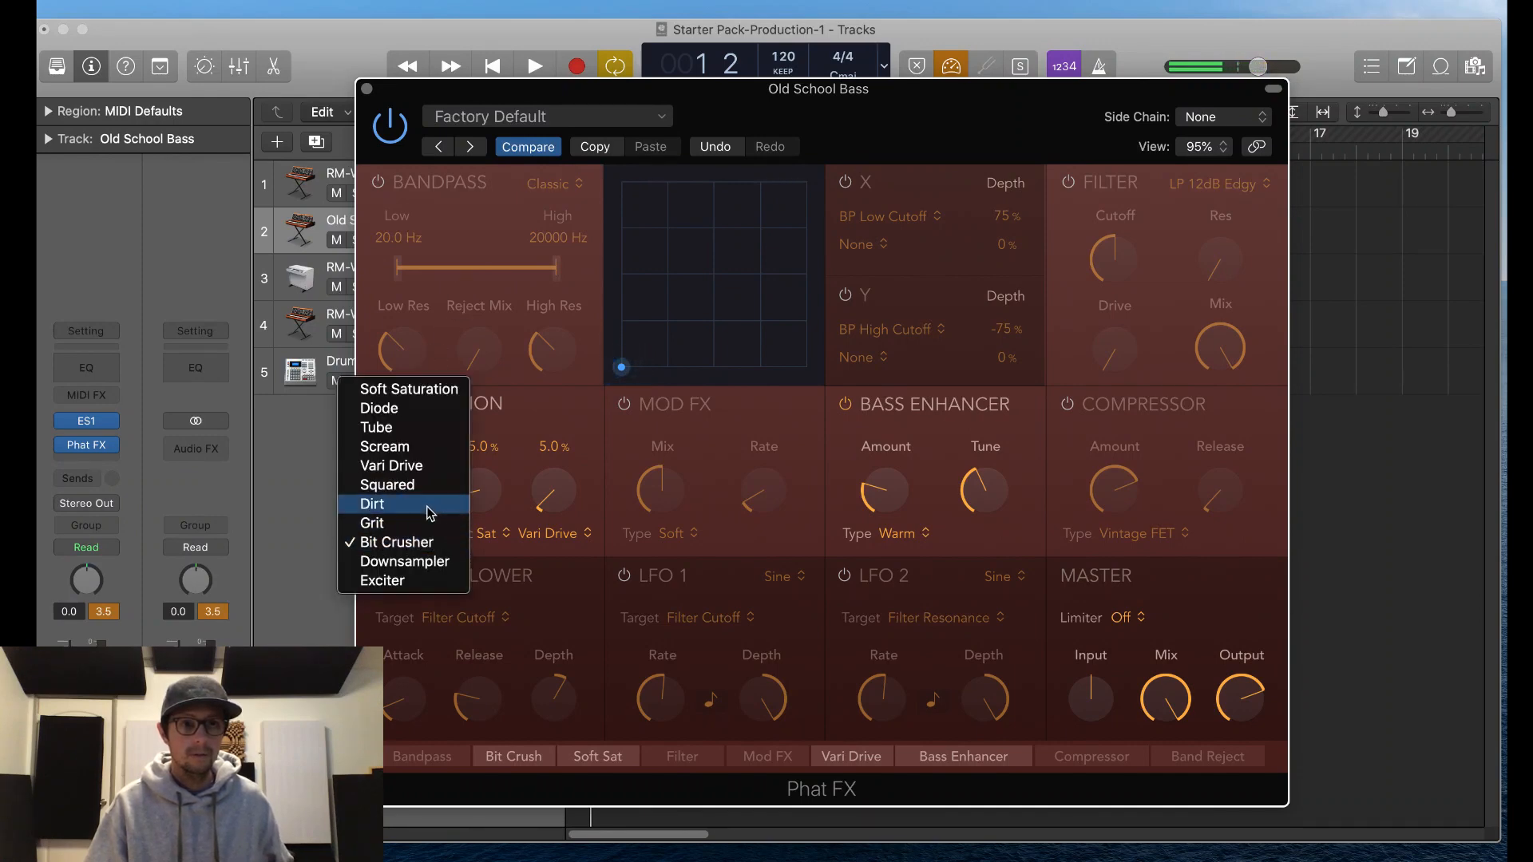
{"action": "left_click", "coordinate": [436, 428]}
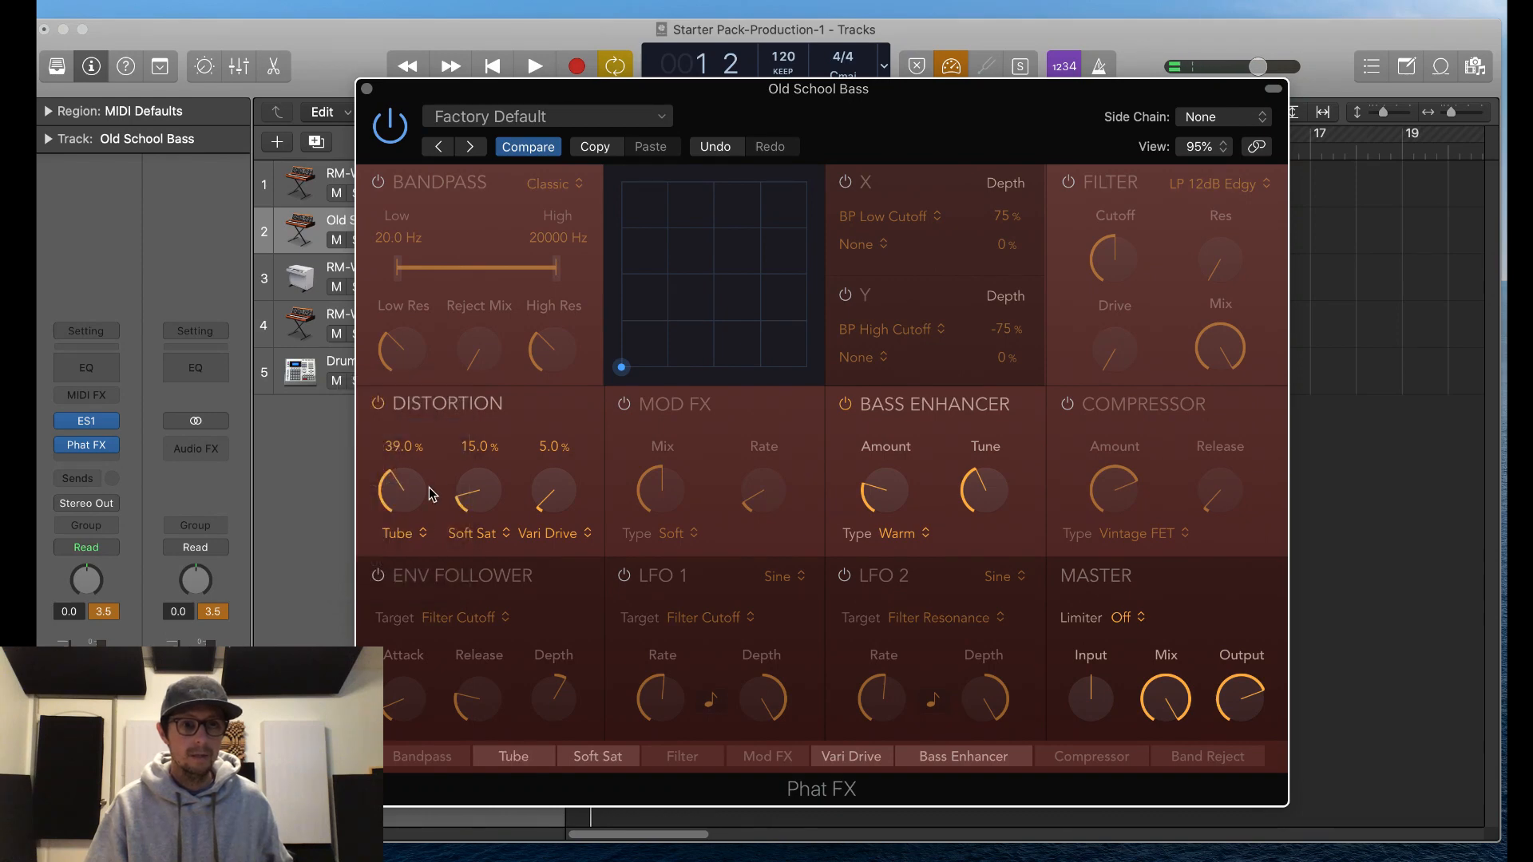
{"action": "left_click_drag", "start_coordinate": [421, 492], "coordinate": [407, 589]}
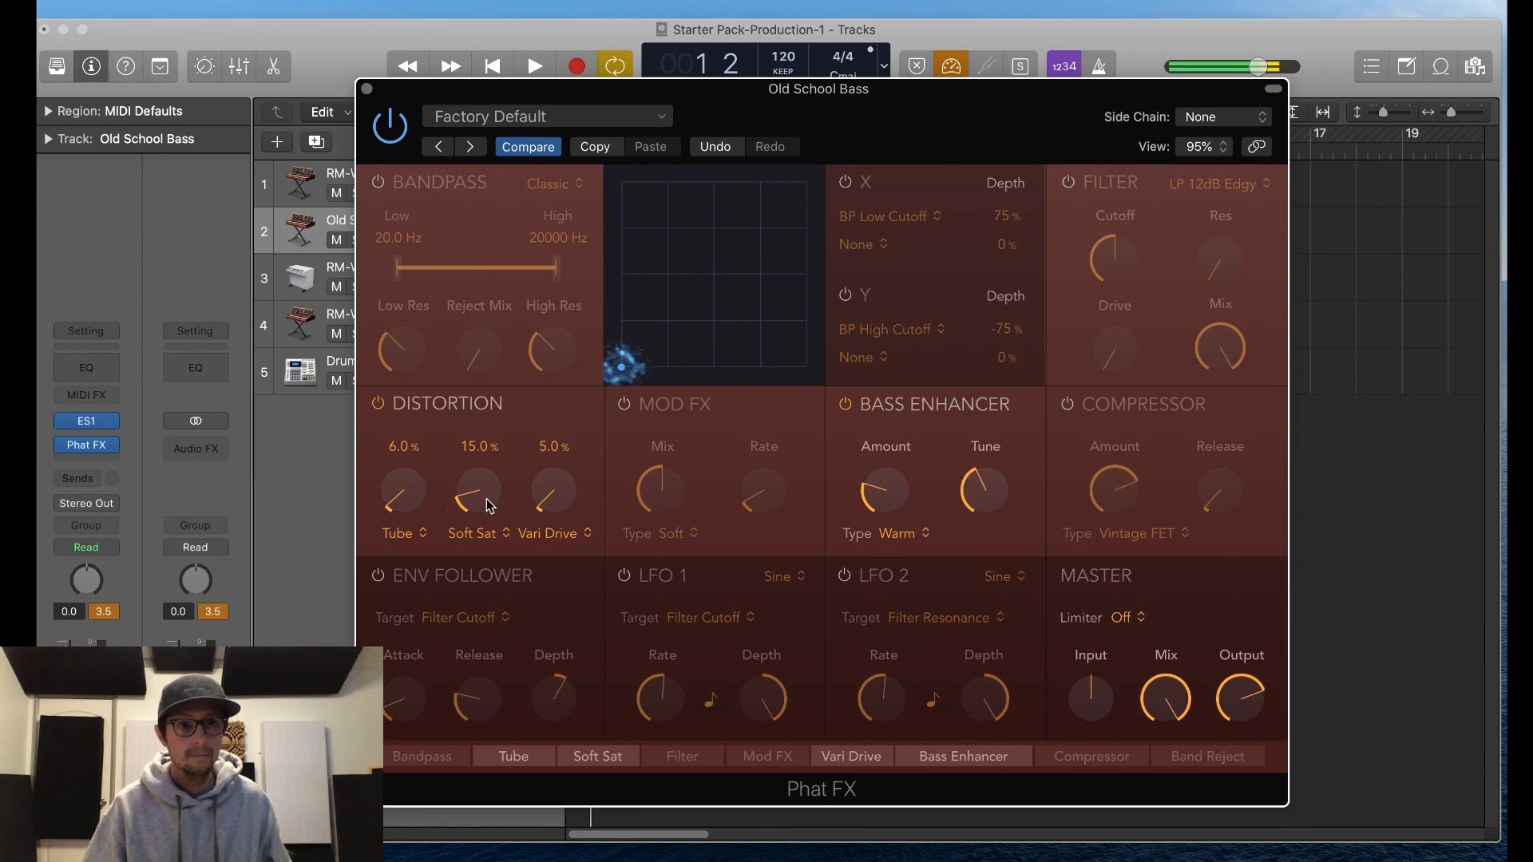
{"action": "left_click_drag", "start_coordinate": [488, 504], "coordinate": [558, 448]}
Step: Audition Scream, Vari Drive, Diode and Bit Crusher as the type of the first Distortion stage
{"action": "left_click", "coordinate": [424, 535]}
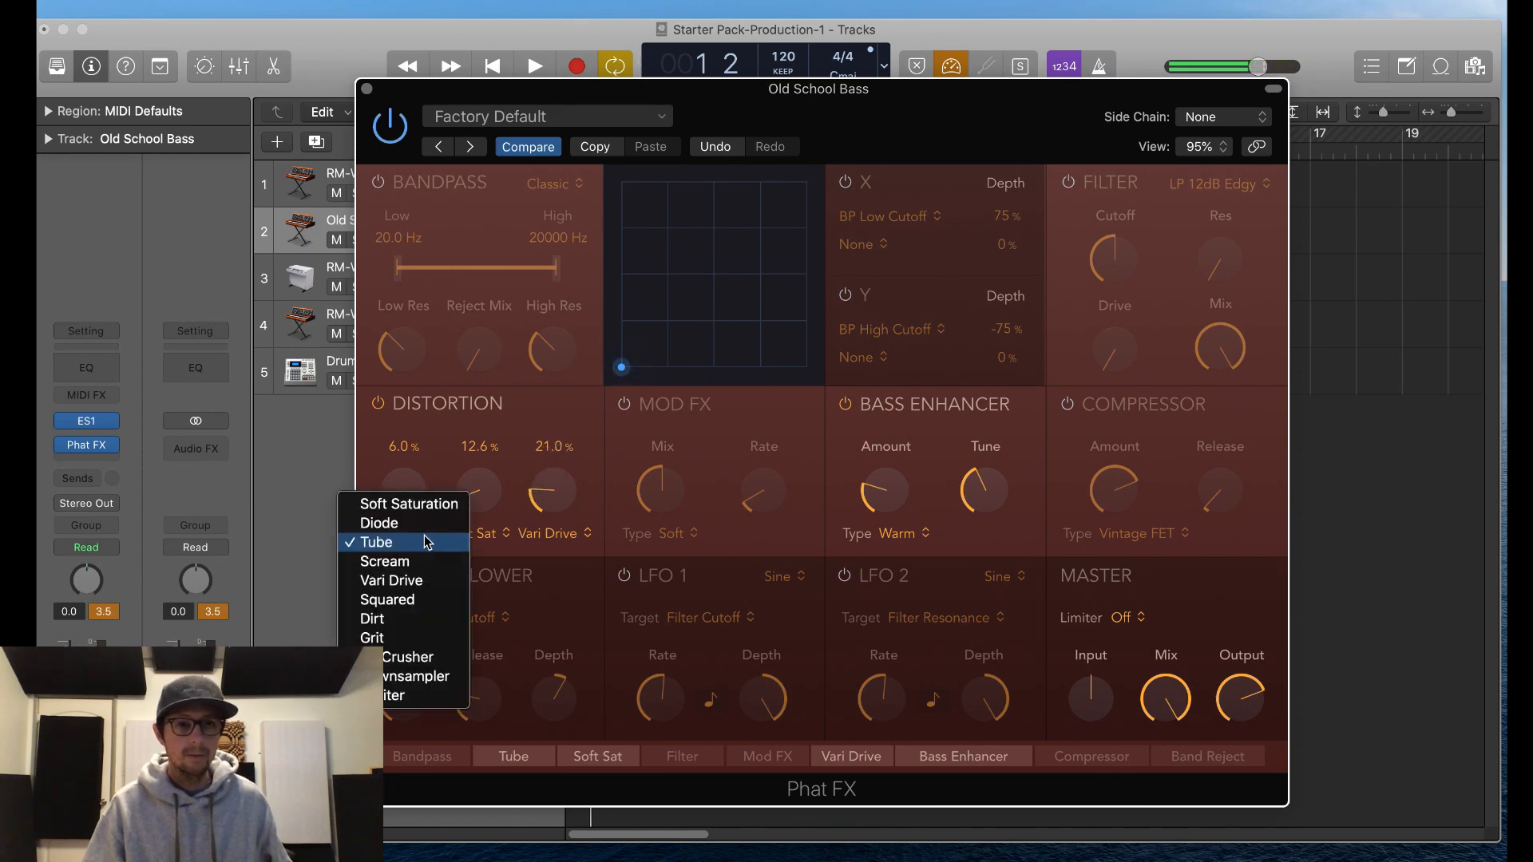
{"action": "left_click", "coordinate": [419, 561]}
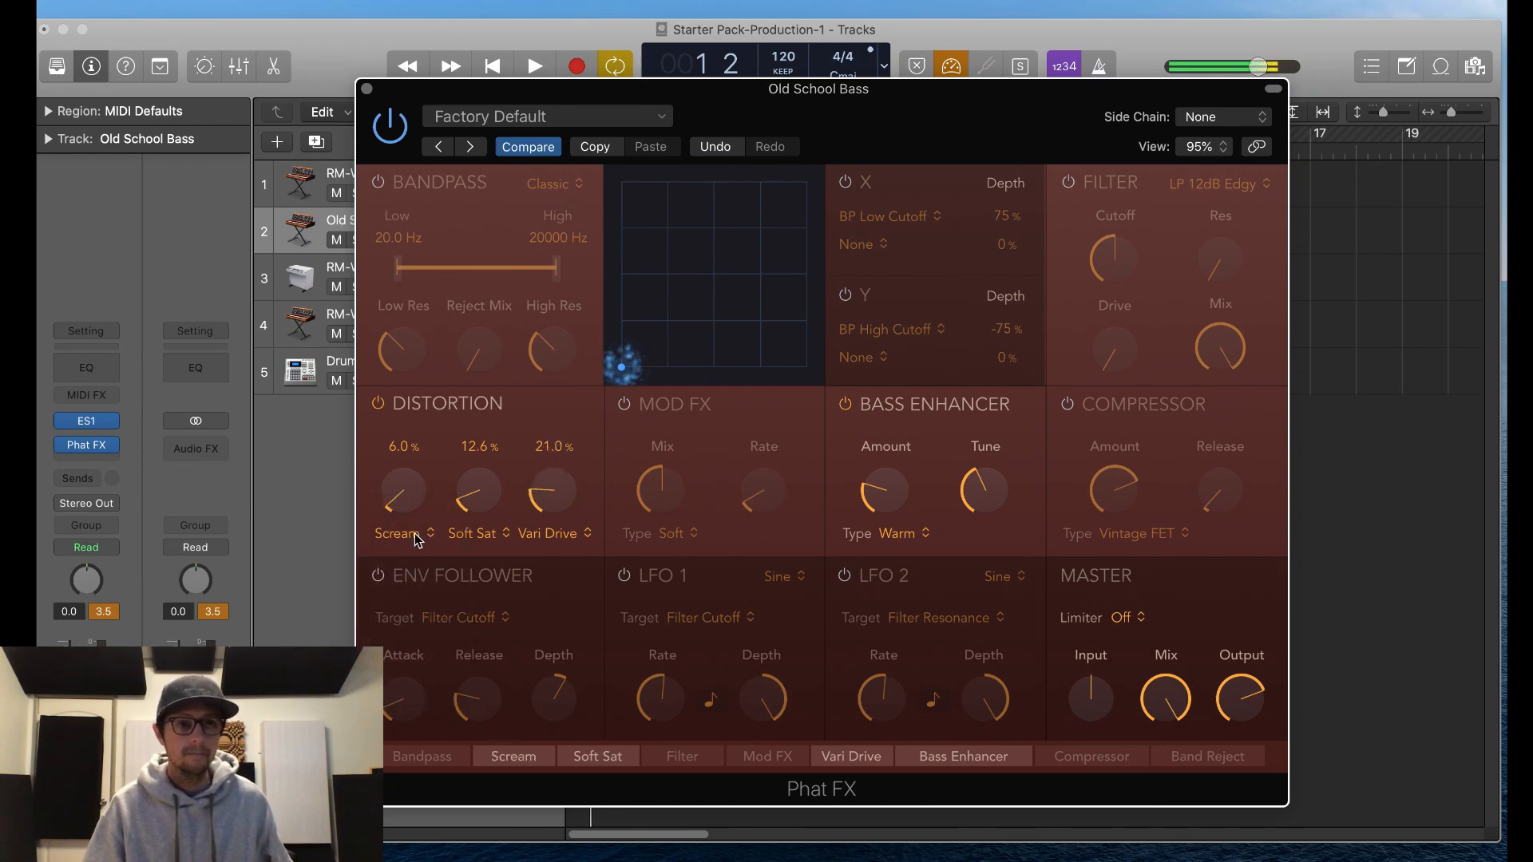
{"action": "left_click", "coordinate": [417, 541]}
{"action": "left_click", "coordinate": [420, 561]}
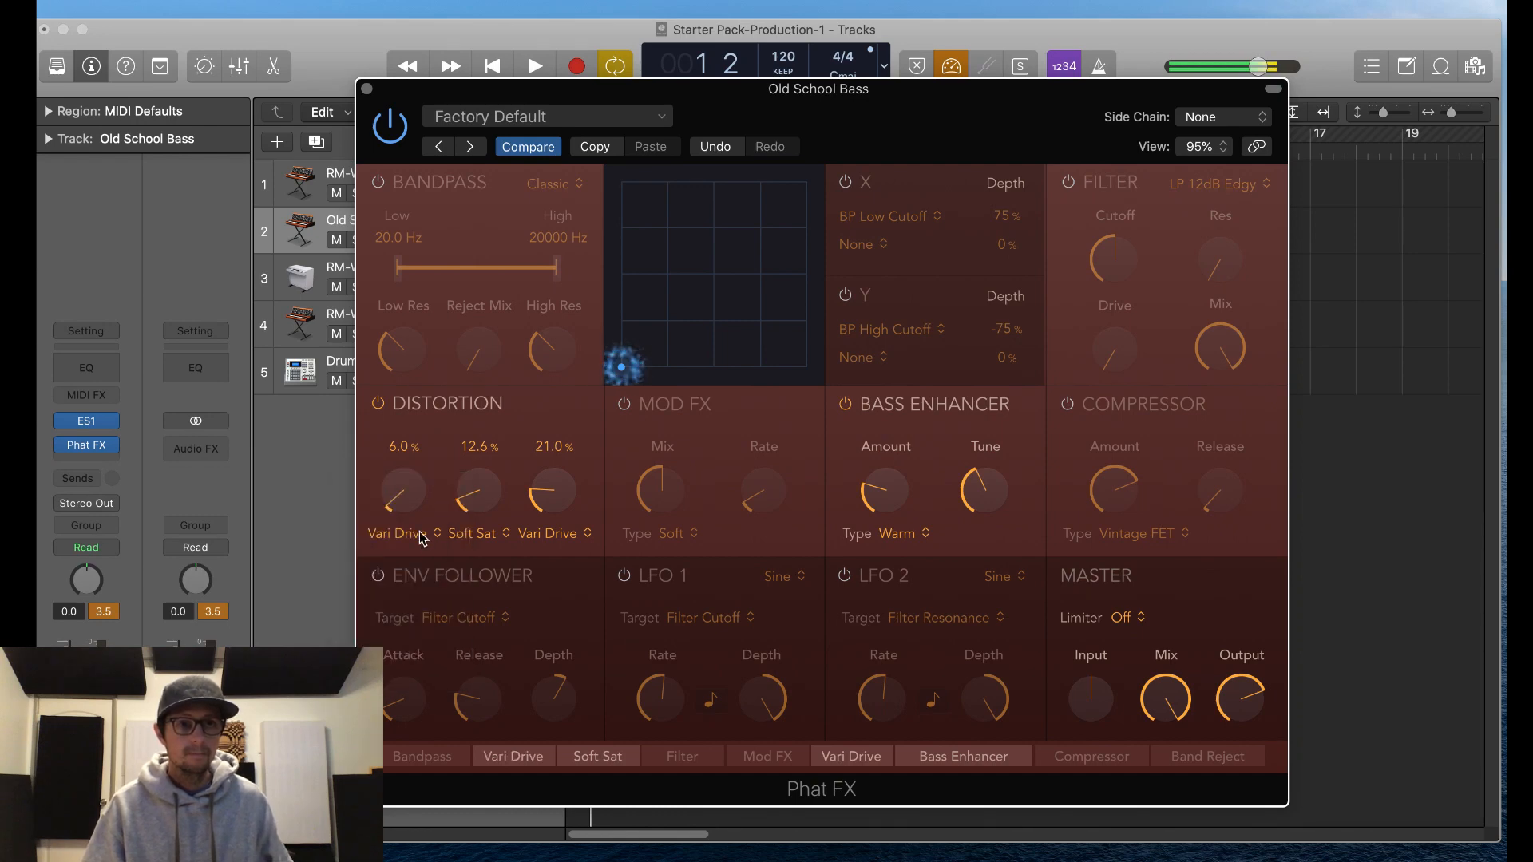
{"action": "left_click", "coordinate": [422, 540]}
{"action": "left_click", "coordinate": [446, 485]}
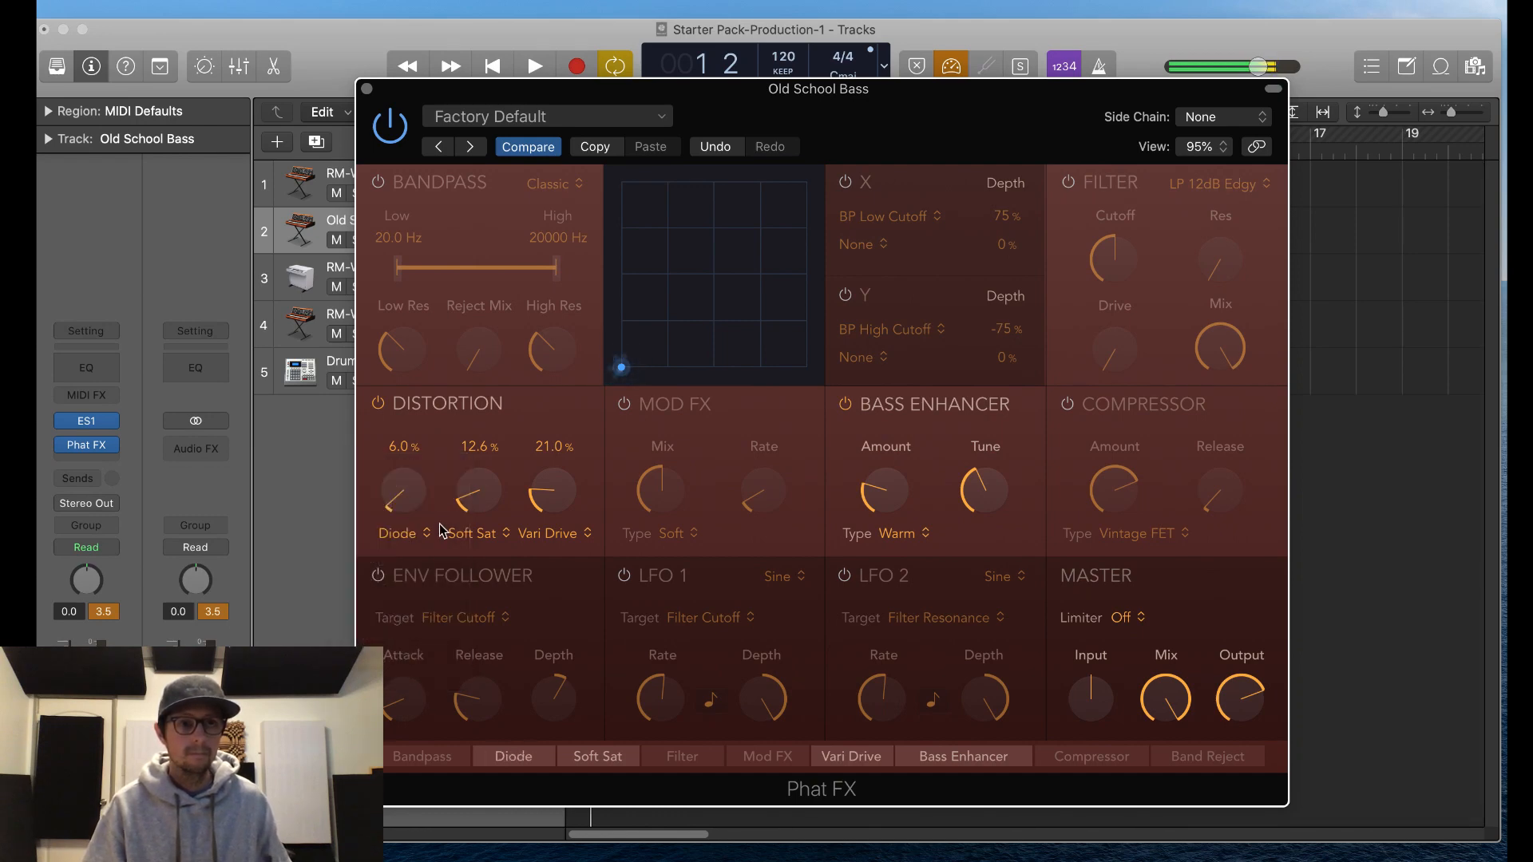
{"action": "left_click", "coordinate": [423, 539]}
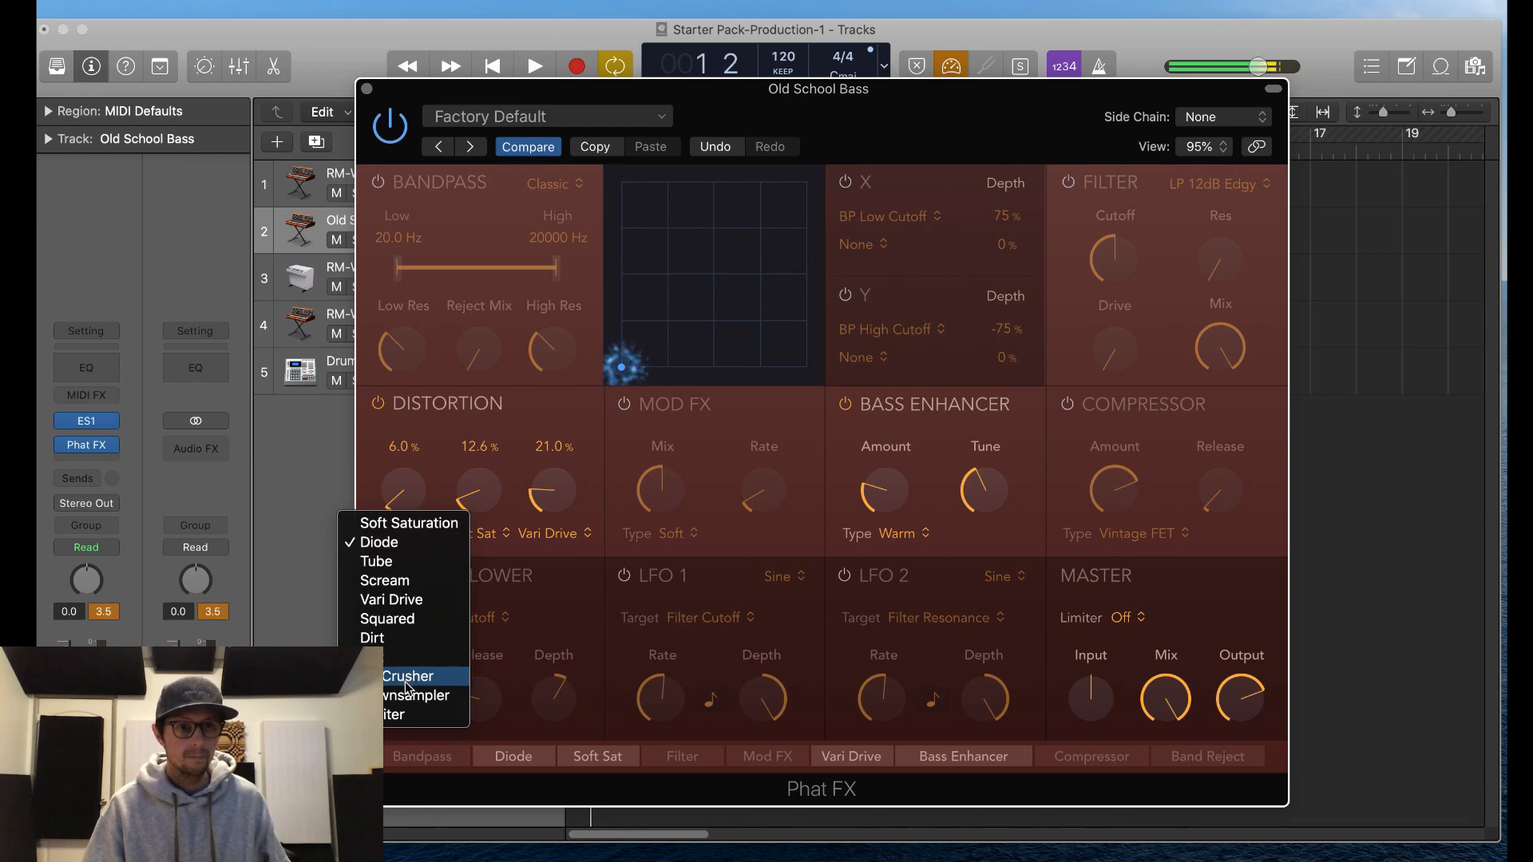
{"action": "left_click", "coordinate": [407, 677]}
Step: Set the first Distortion stage to Exciter at 35%
{"action": "left_click", "coordinate": [422, 540]}
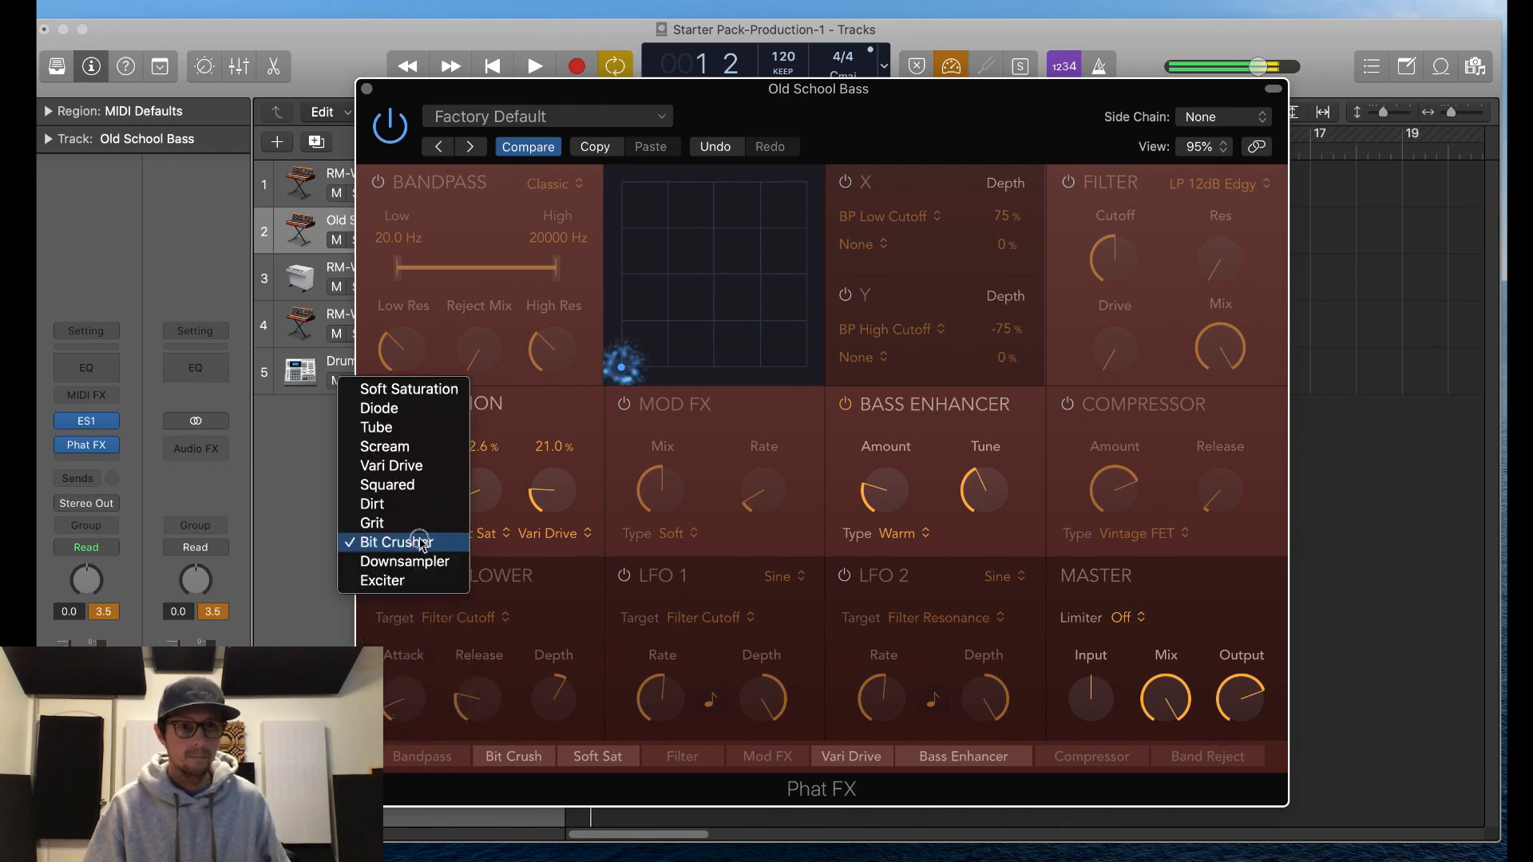
{"action": "left_click", "coordinate": [422, 582]}
{"action": "left_click_drag", "start_coordinate": [415, 490], "coordinate": [438, 410]}
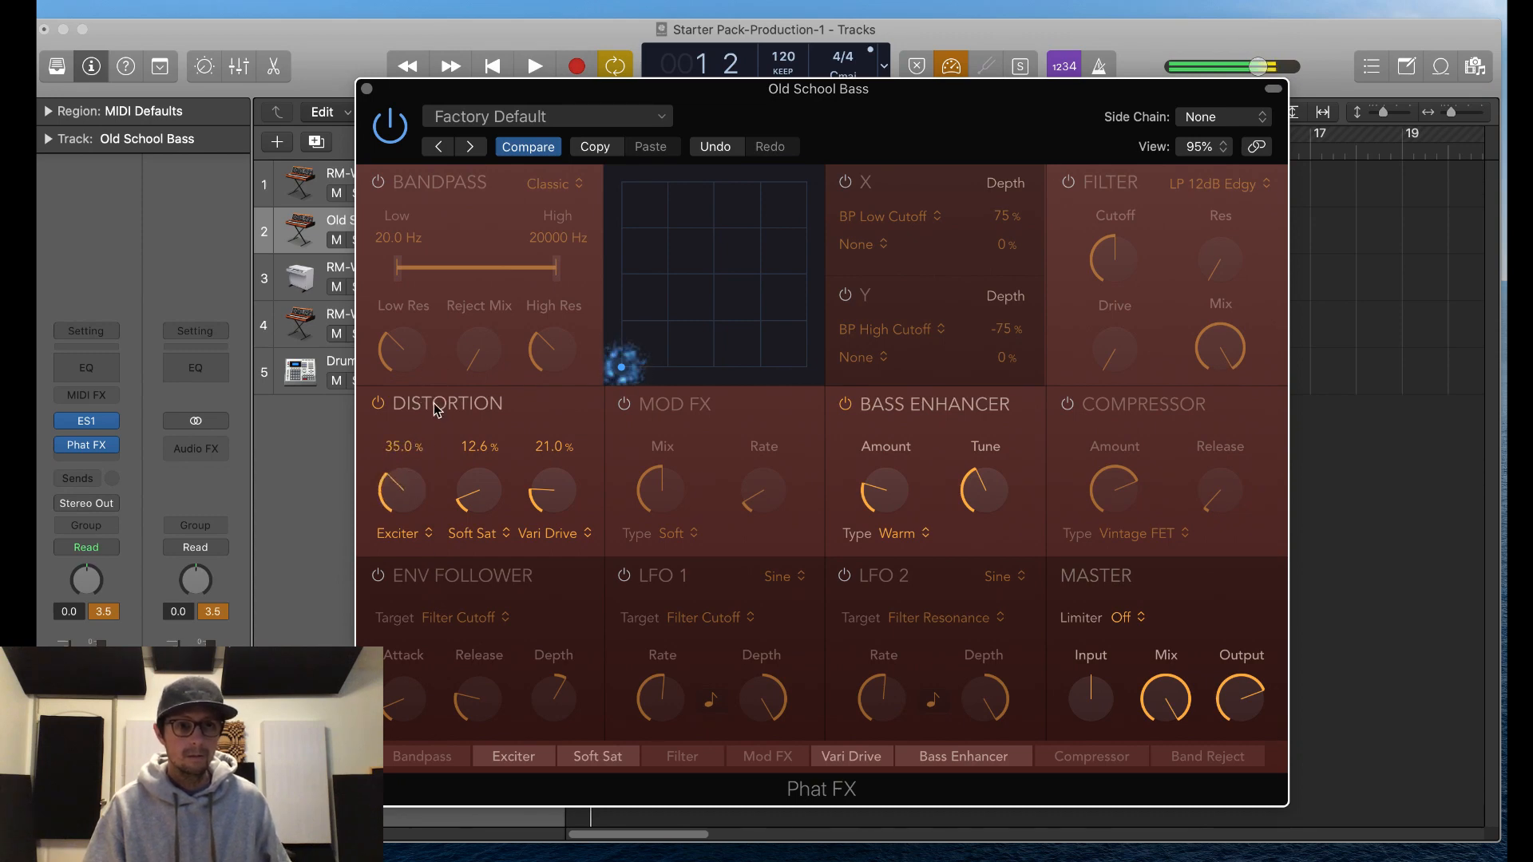
Step: Change the second Distortion stage to Tube at 4.2% and lower the third stage's Vari Drive to 9.6%
{"action": "left_click", "coordinate": [472, 532]}
{"action": "left_click", "coordinate": [479, 581]}
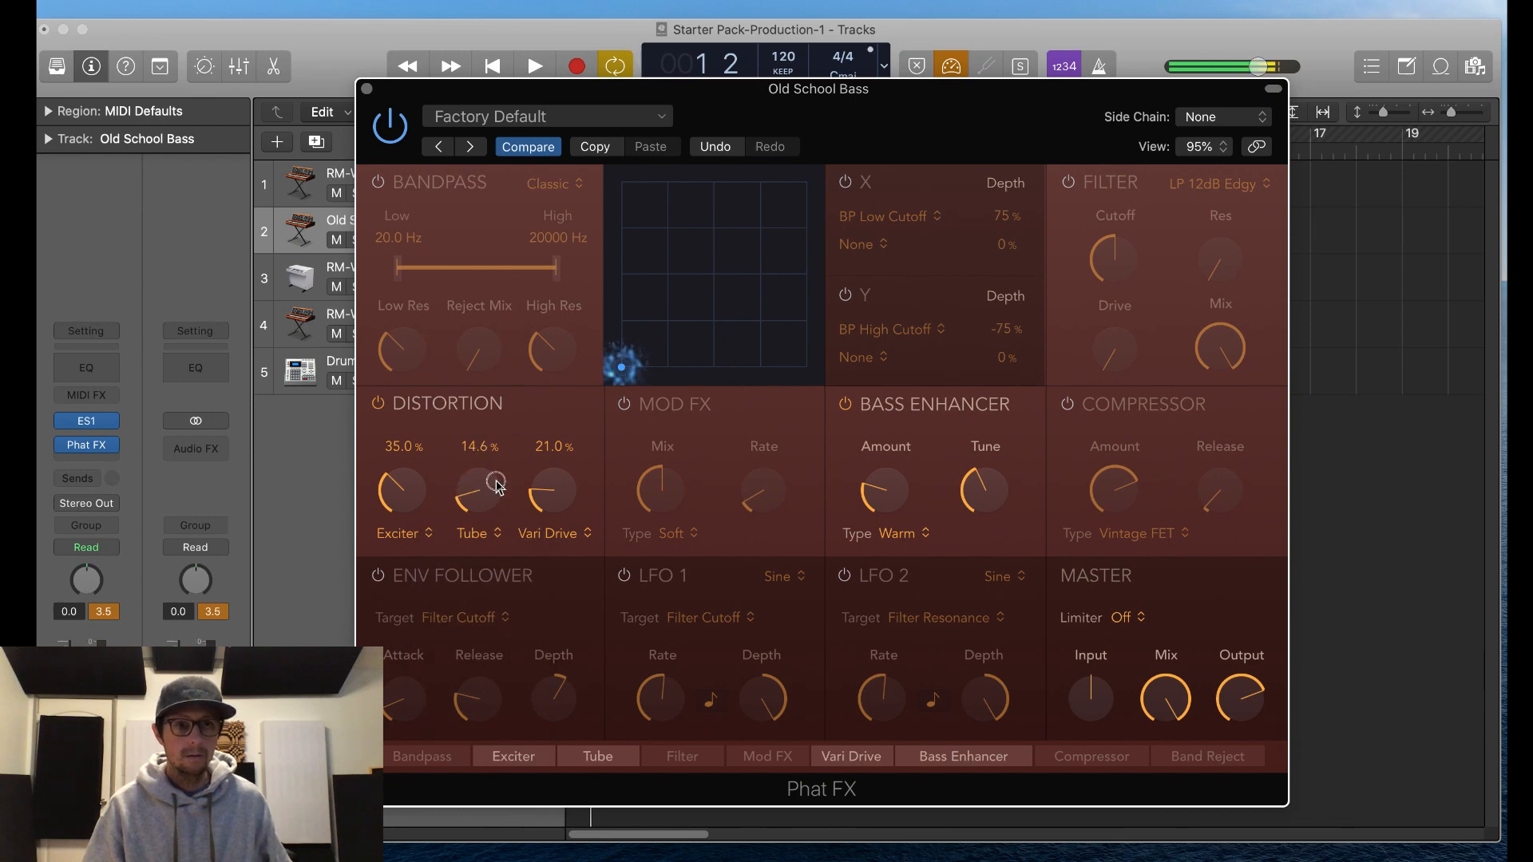
{"action": "left_click_drag", "start_coordinate": [495, 483], "coordinate": [525, 540]}
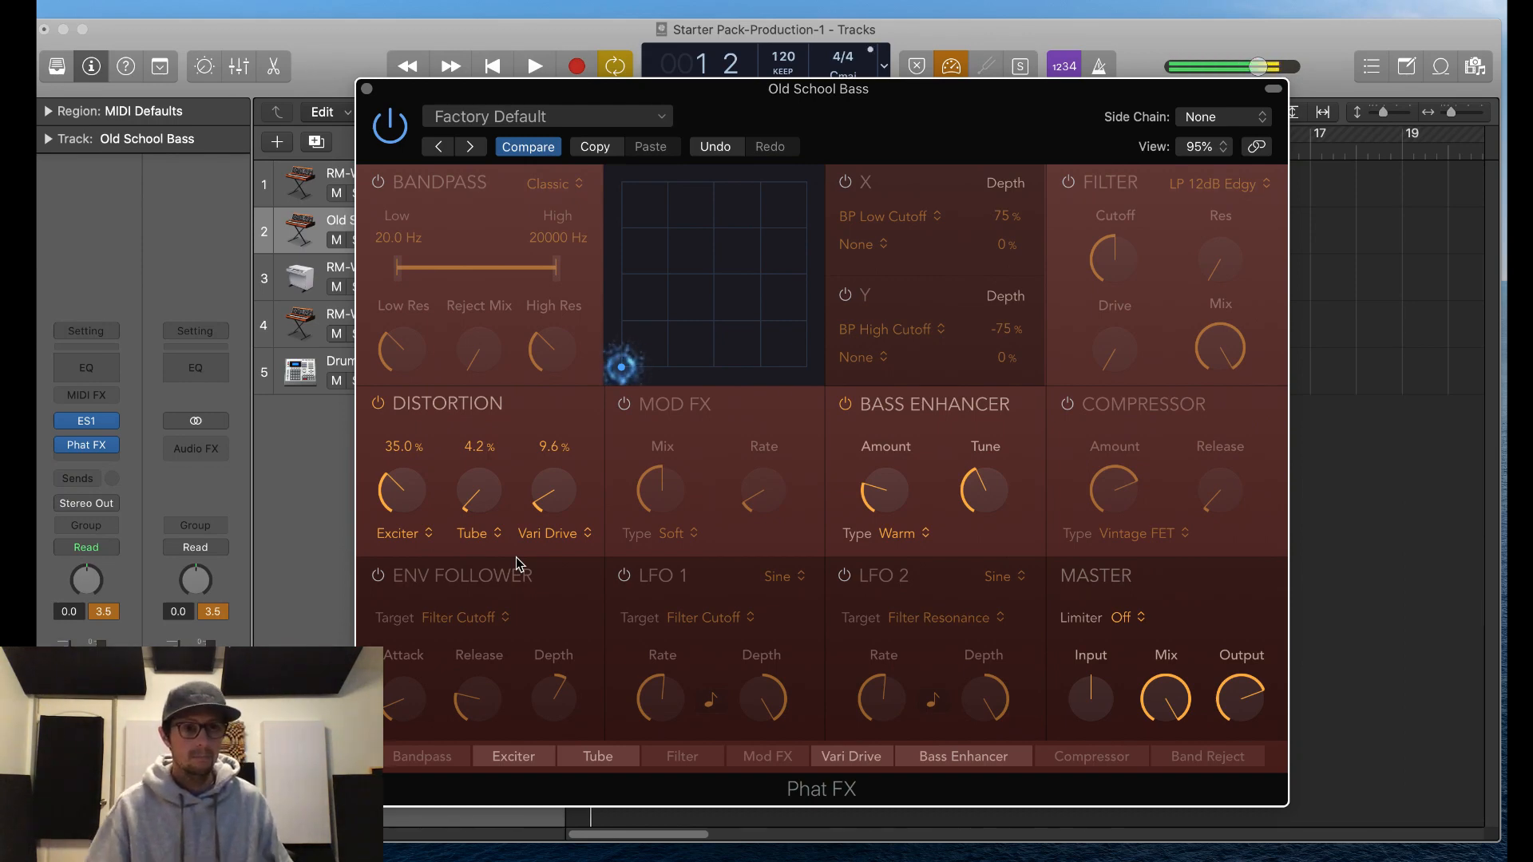
Step: Reopen the ES1 window, nudge the filter Cutoff and raise the filter Resonance to about the middle of its range
{"action": "left_click", "coordinate": [88, 422]}
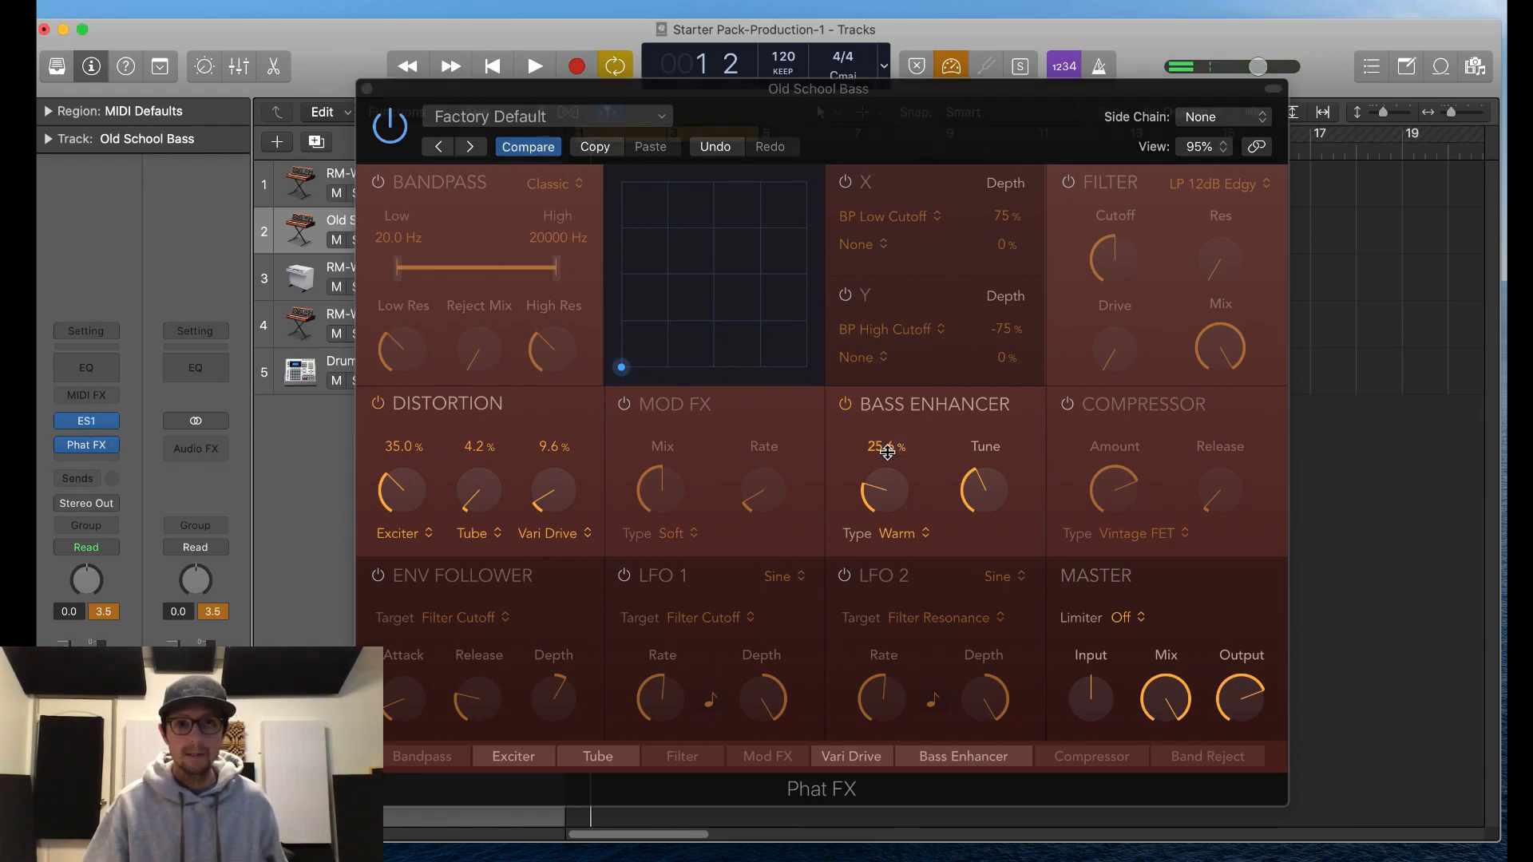
{"action": "left_click", "coordinate": [87, 421]}
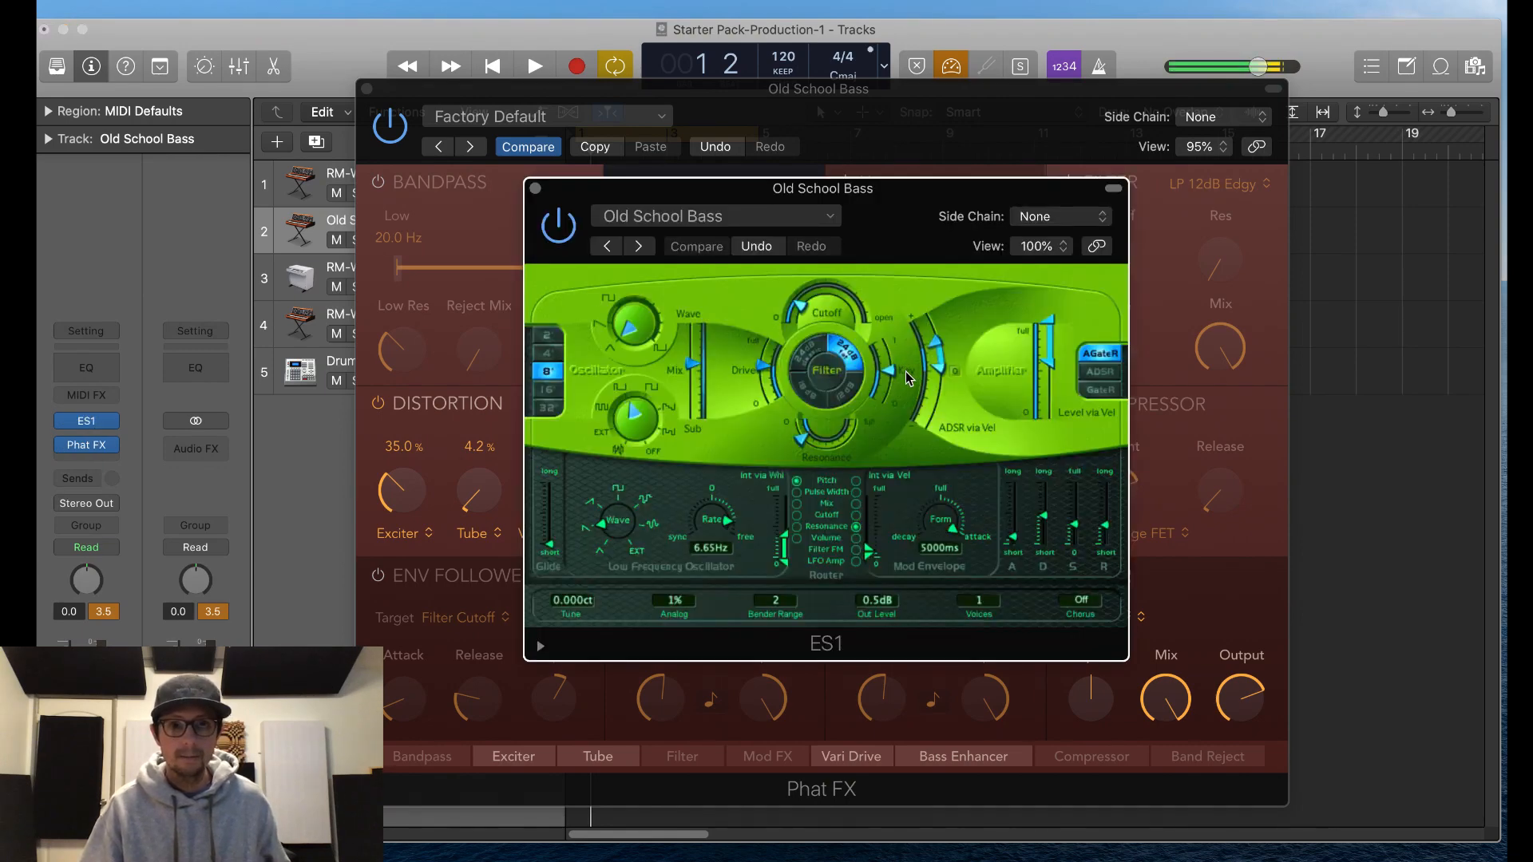
{"action": "left_click_drag", "start_coordinate": [811, 310], "coordinate": [814, 305]}
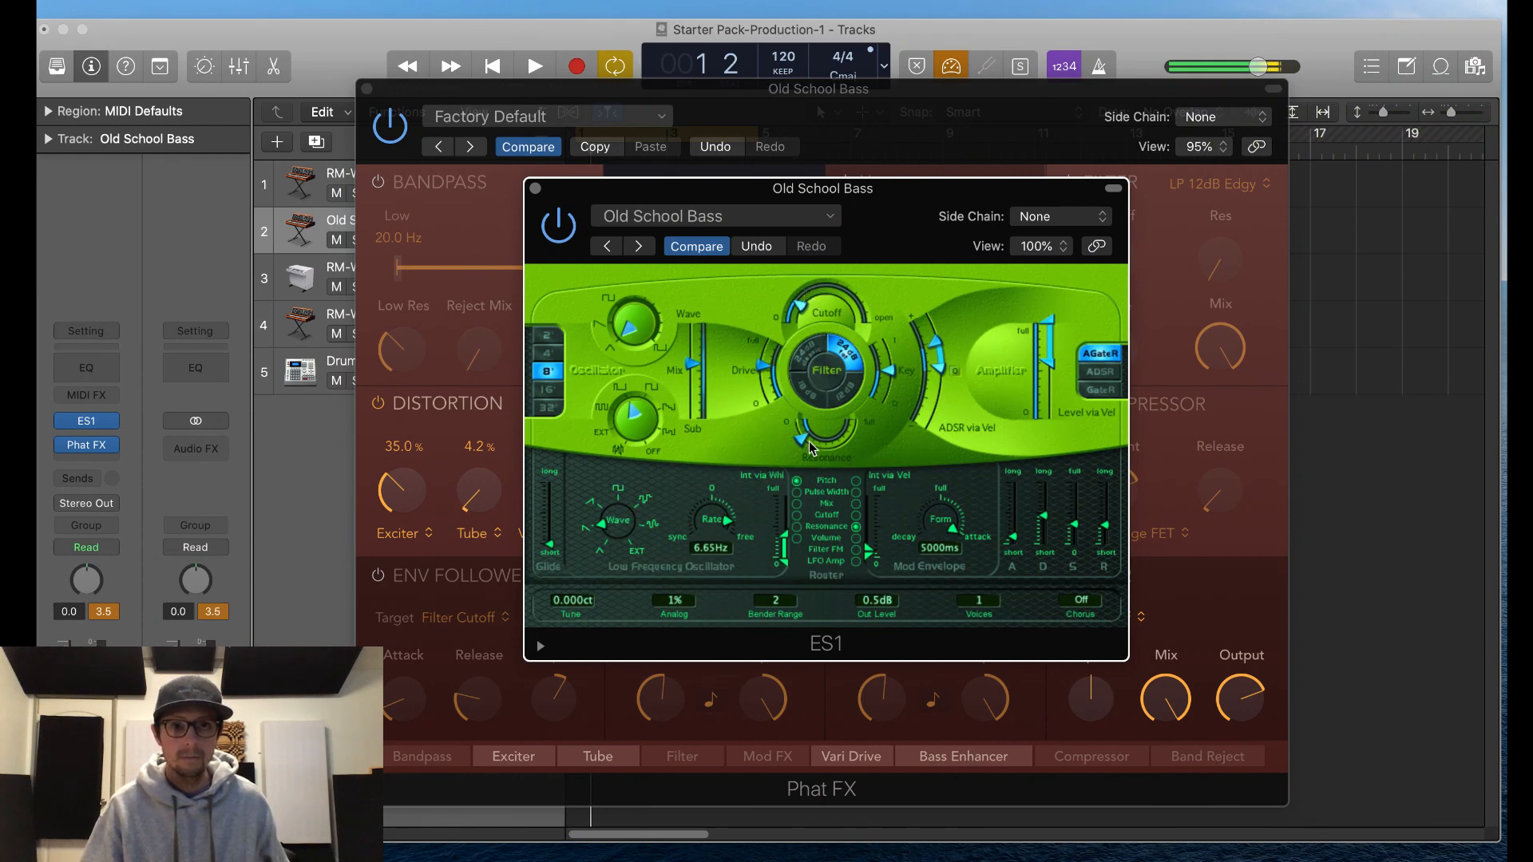
{"action": "left_click_drag", "start_coordinate": [807, 436], "coordinate": [808, 393]}
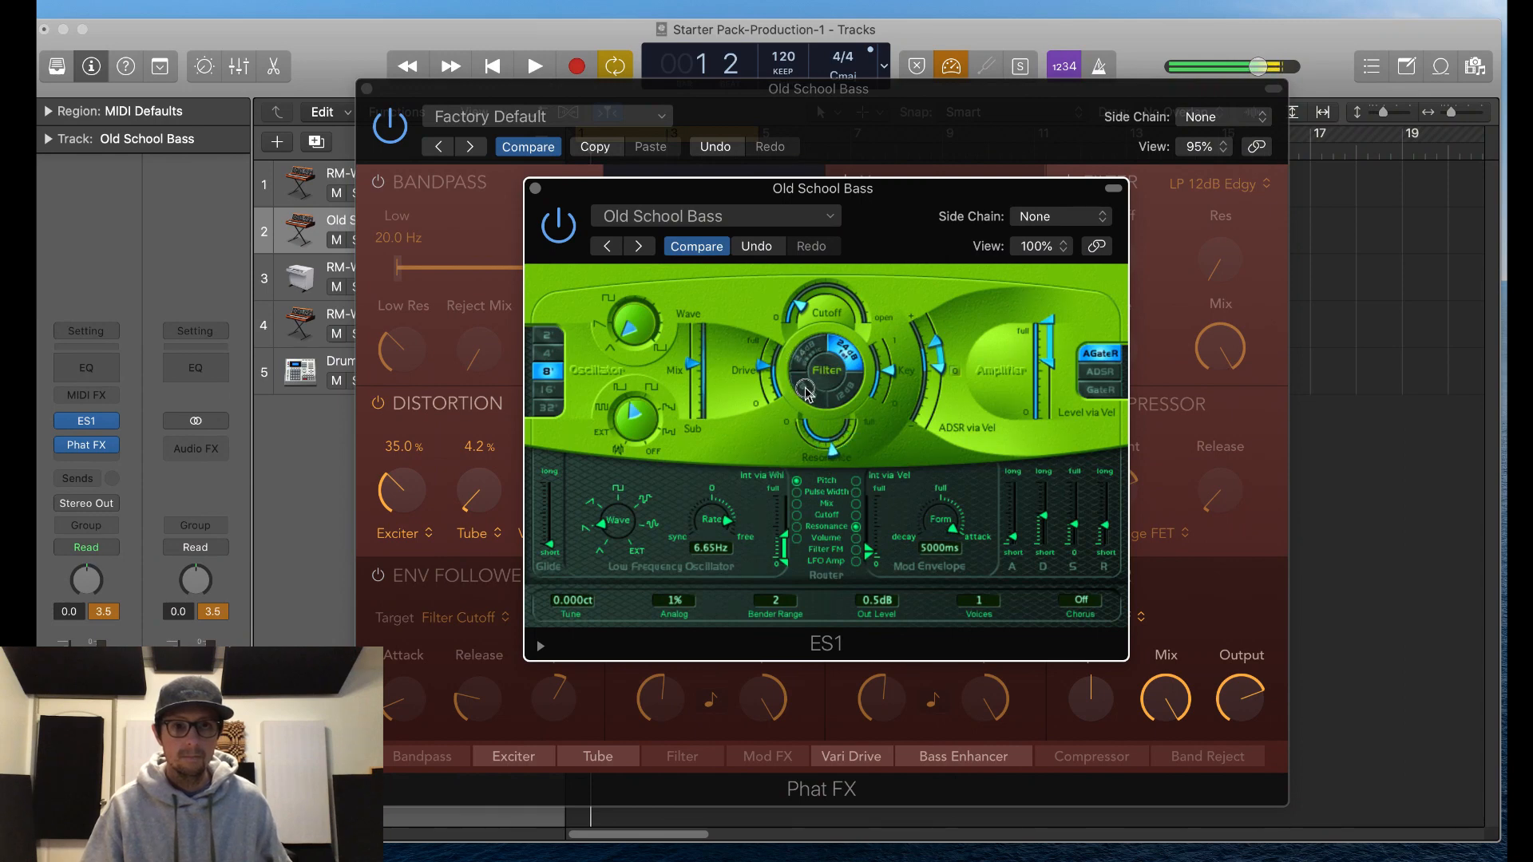
Step: Nudge the filter Cutoff while trying another filter slope, and lower the filter Resonance to near its minimum
{"action": "left_click_drag", "start_coordinate": [805, 312], "coordinate": [808, 323]}
{"action": "left_click_drag", "start_coordinate": [814, 320], "coordinate": [816, 320]}
{"action": "left_click", "coordinate": [822, 358]}
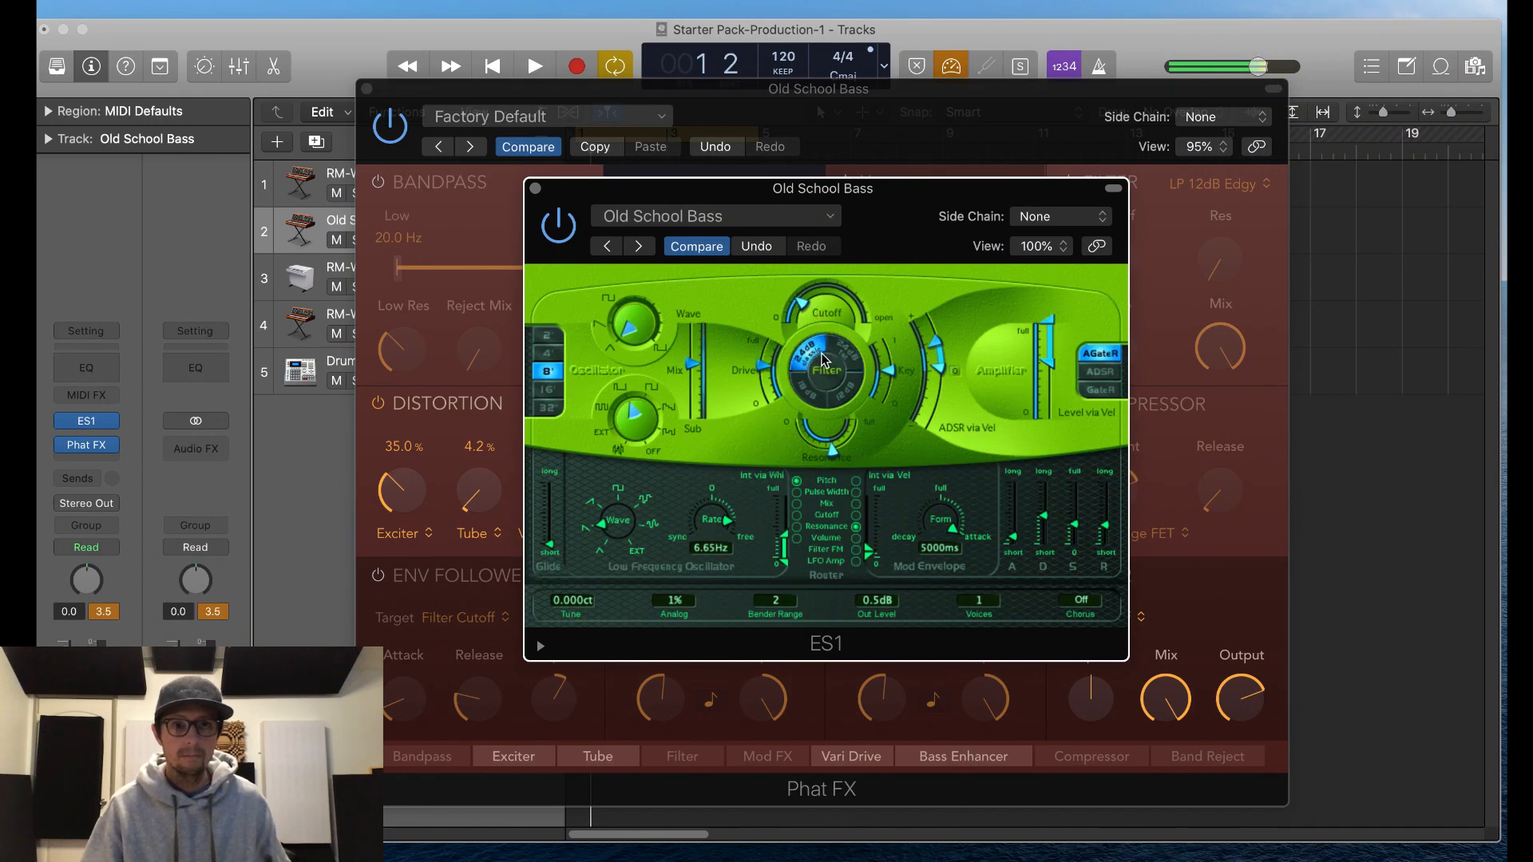
{"action": "mouse_move", "coordinate": [804, 301]}
{"action": "left_mouse_down"}
{"action": "mouse_move", "coordinate": [814, 289]}
{"action": "mouse_move", "coordinate": [813, 312]}
{"action": "left_mouse_up"}
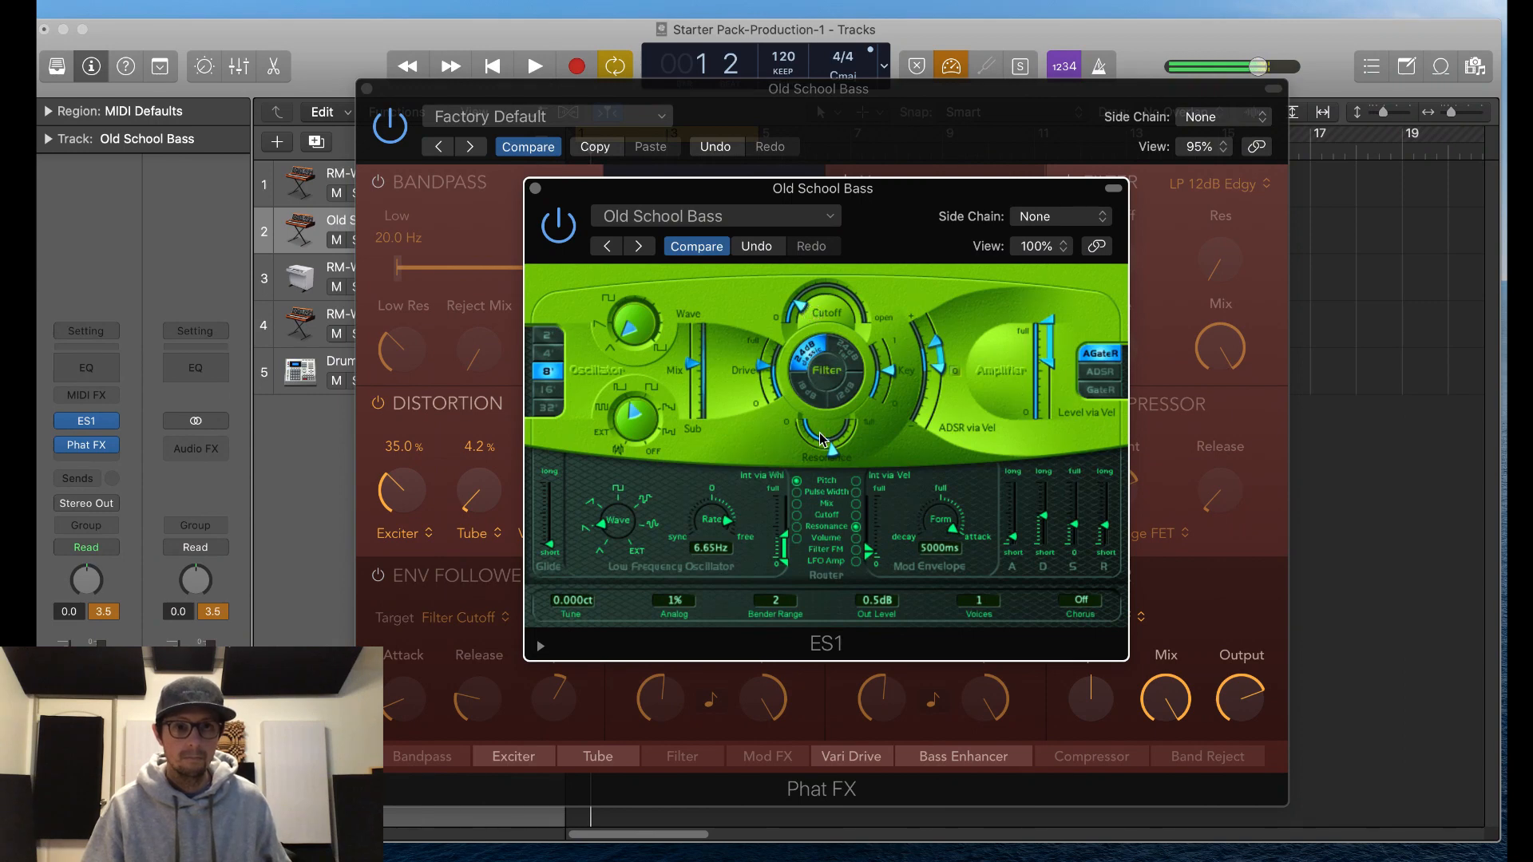
{"action": "left_click_drag", "start_coordinate": [829, 453], "coordinate": [813, 451]}
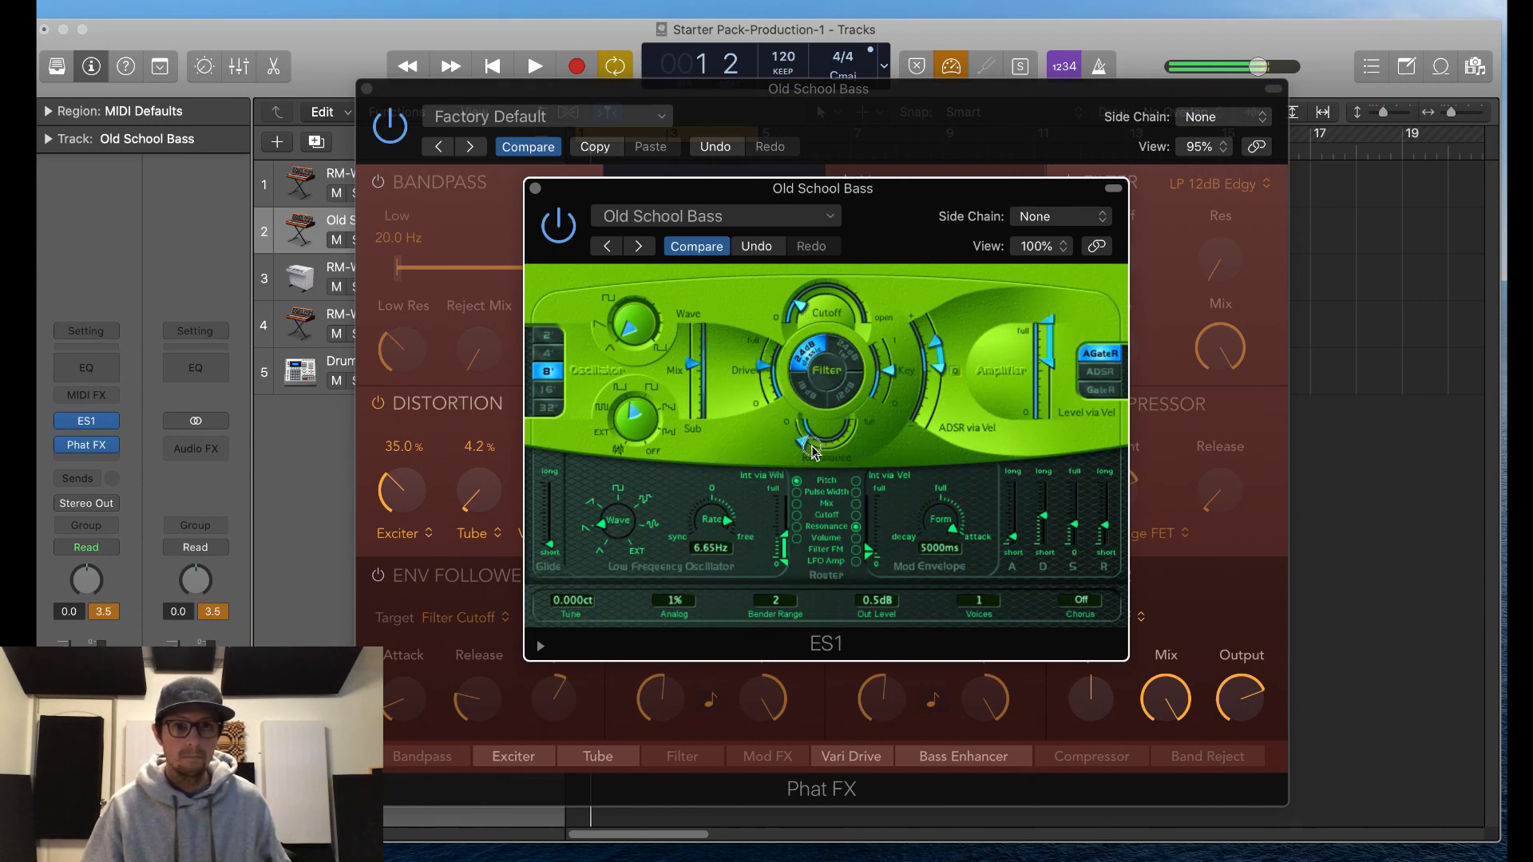
Step: Audition the remaining filter slopes, return to the original 24 dB slope and fine-tune the Cutoff
{"action": "left_click", "coordinate": [811, 396]}
{"action": "left_click", "coordinate": [832, 401]}
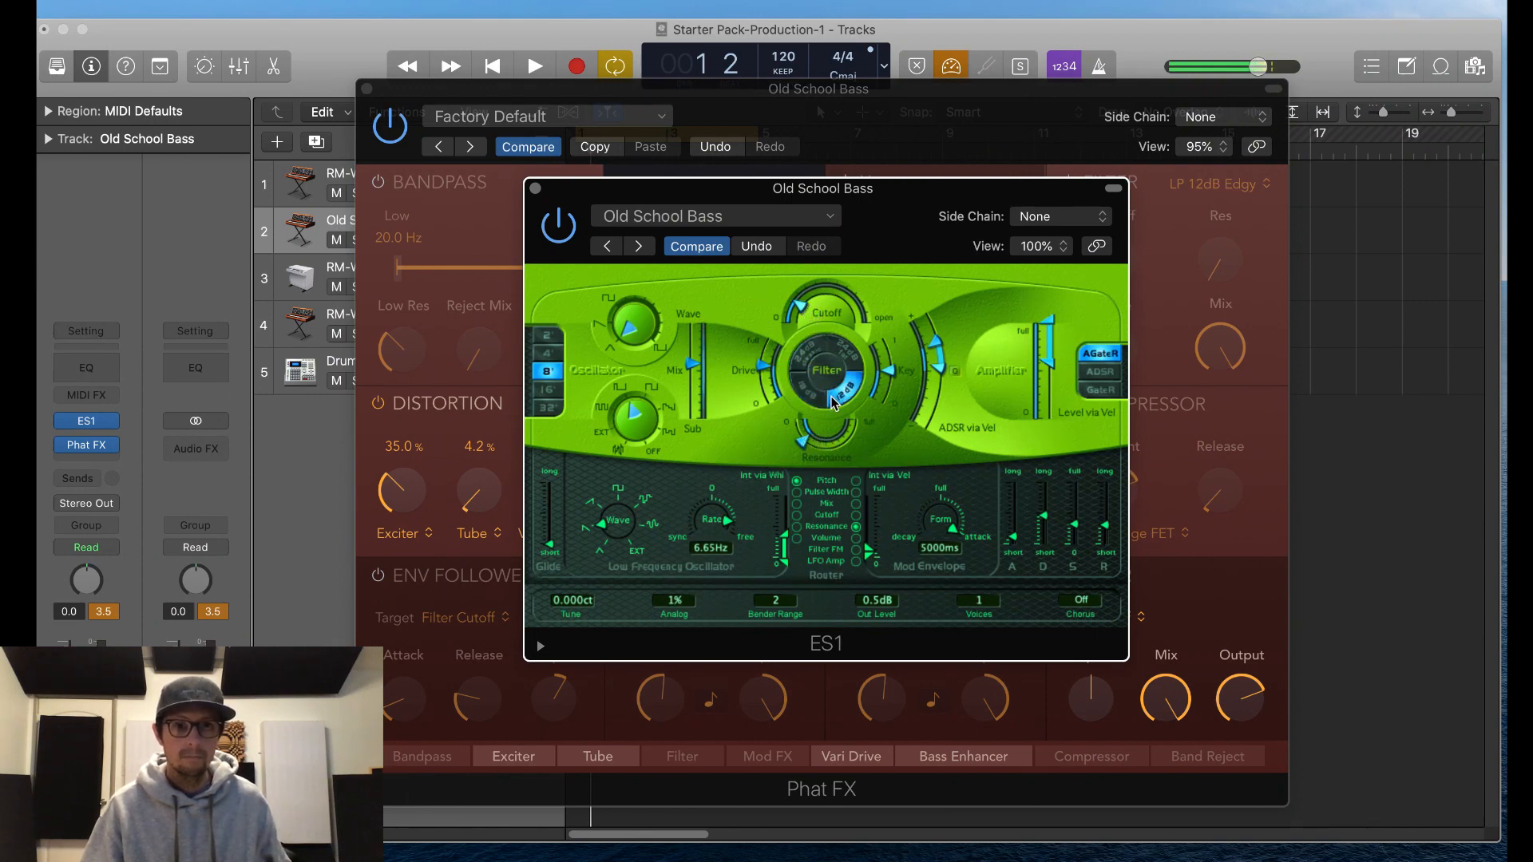
{"action": "left_click", "coordinate": [853, 363]}
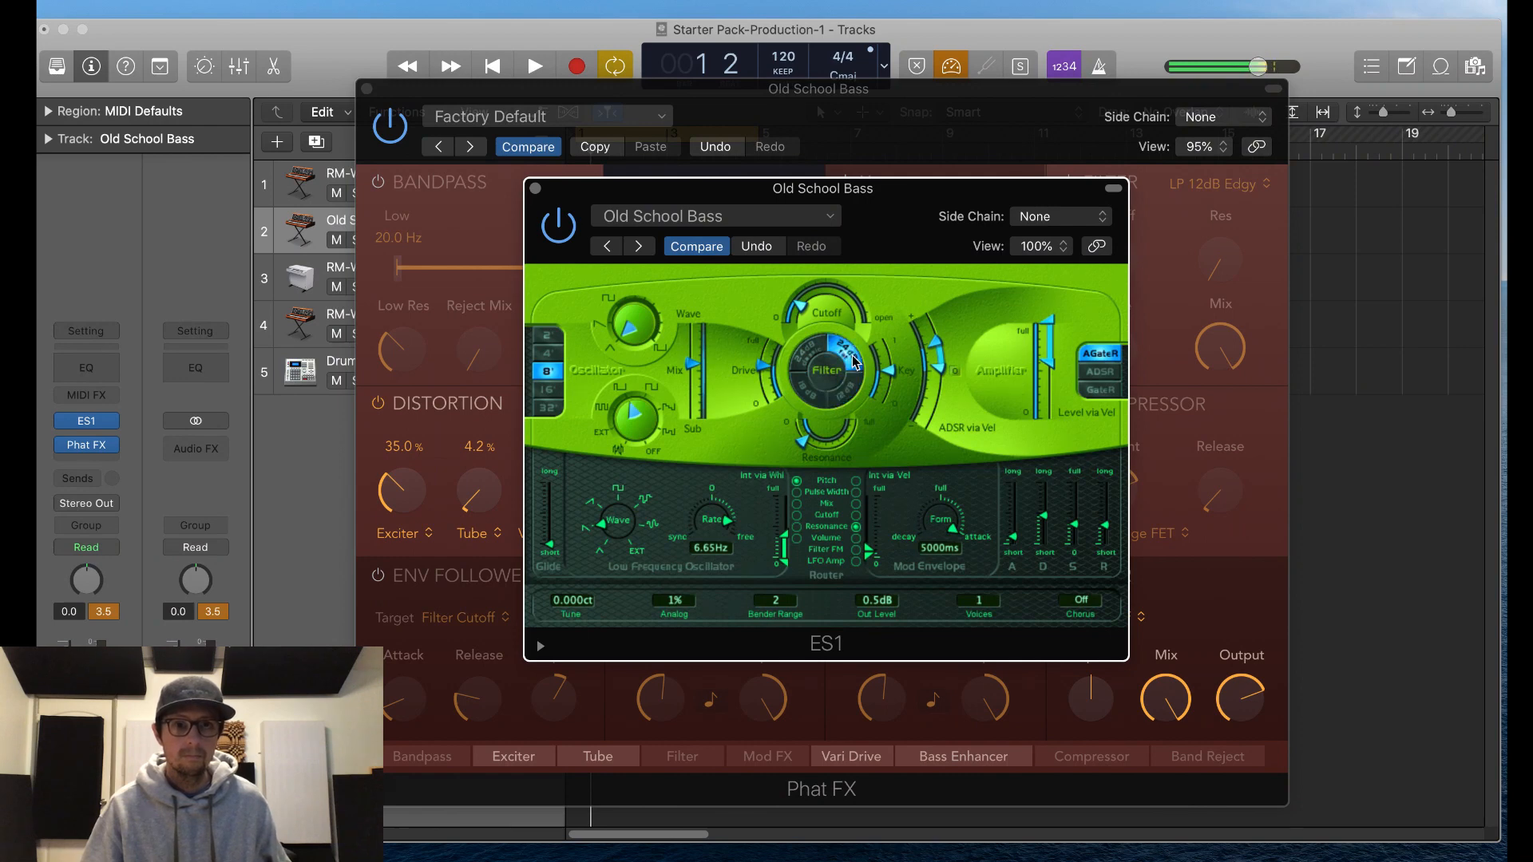
{"action": "left_click", "coordinate": [802, 311]}
{"action": "left_click_drag", "start_coordinate": [803, 310], "coordinate": [814, 316]}
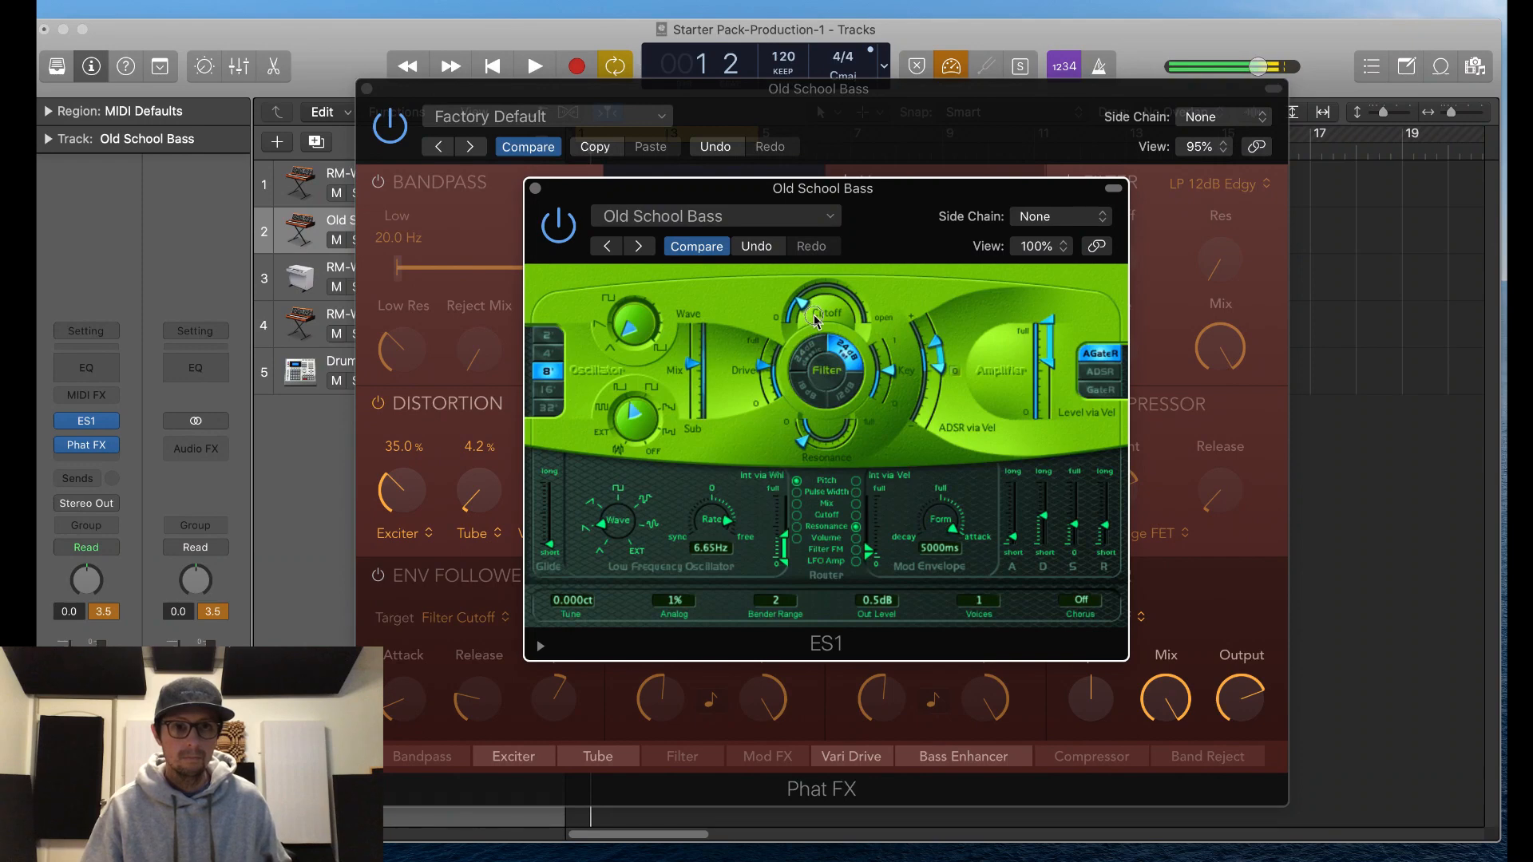
Step: Shift the oscillator Mix toward Sub and shape the amplifier in ADSR mode with longer Decay and Release and slightly lower Sustain
{"action": "left_click_drag", "start_coordinate": [692, 364], "coordinate": [701, 399]}
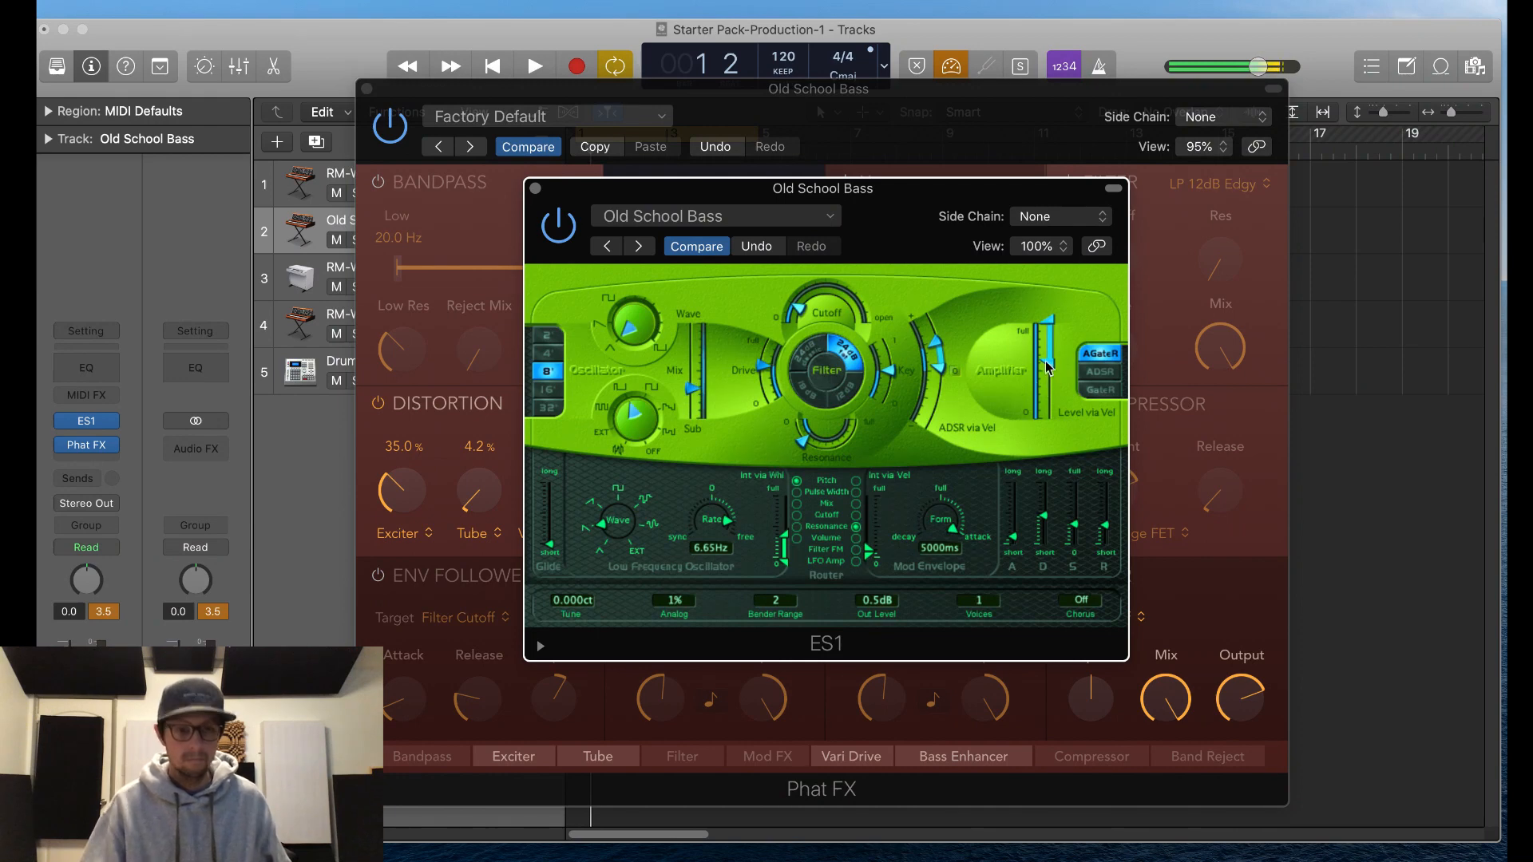
{"action": "left_click", "coordinate": [1101, 372]}
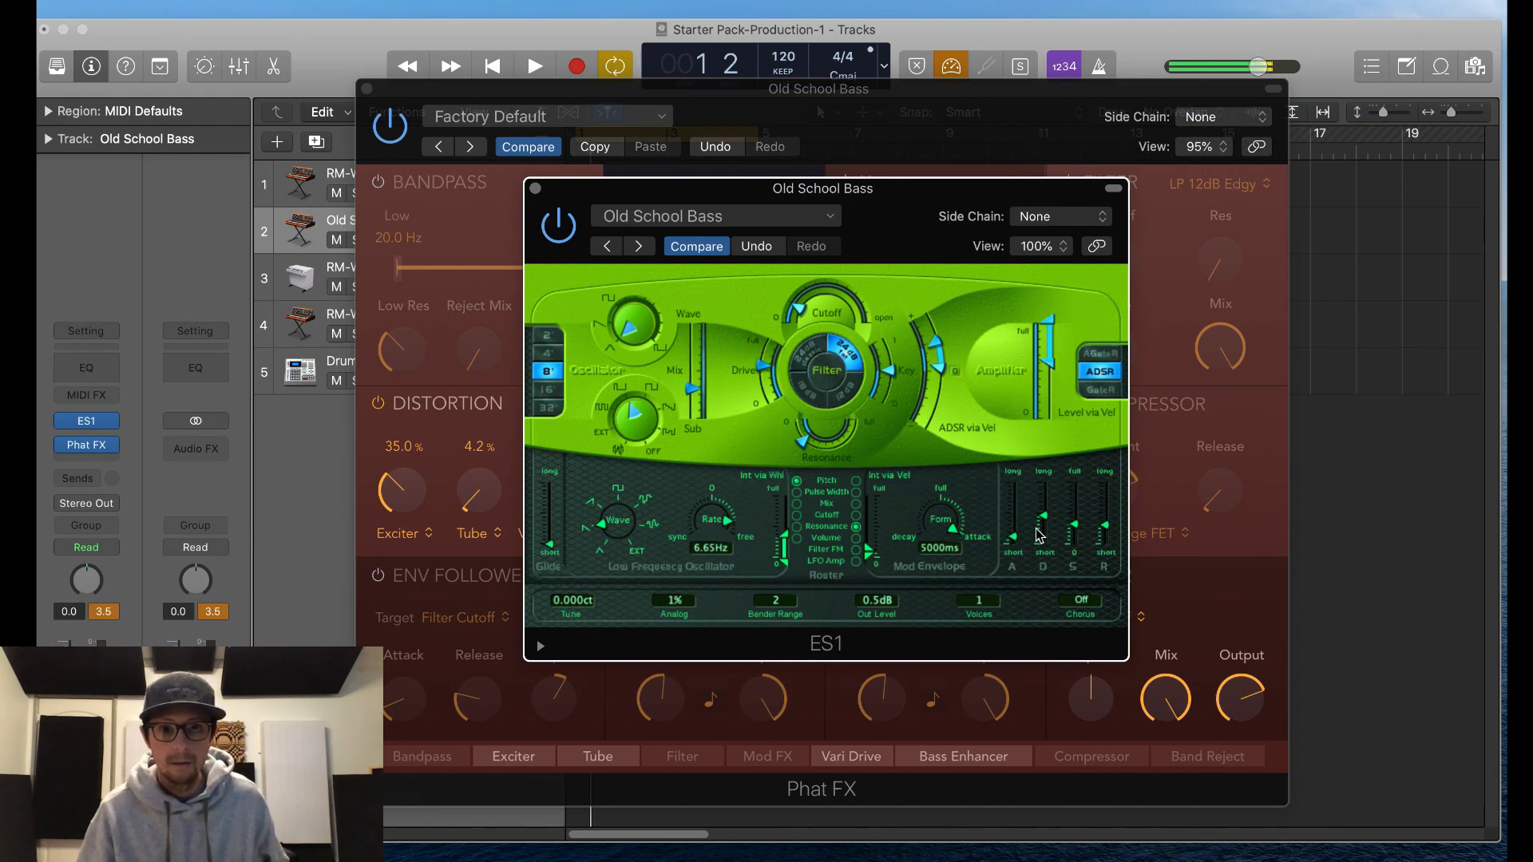
{"action": "mouse_move", "coordinate": [1046, 514]}
{"action": "left_mouse_down"}
{"action": "mouse_move", "coordinate": [1055, 498]}
{"action": "mouse_move", "coordinate": [1042, 516]}
{"action": "mouse_move", "coordinate": [1055, 514]}
{"action": "left_mouse_up"}
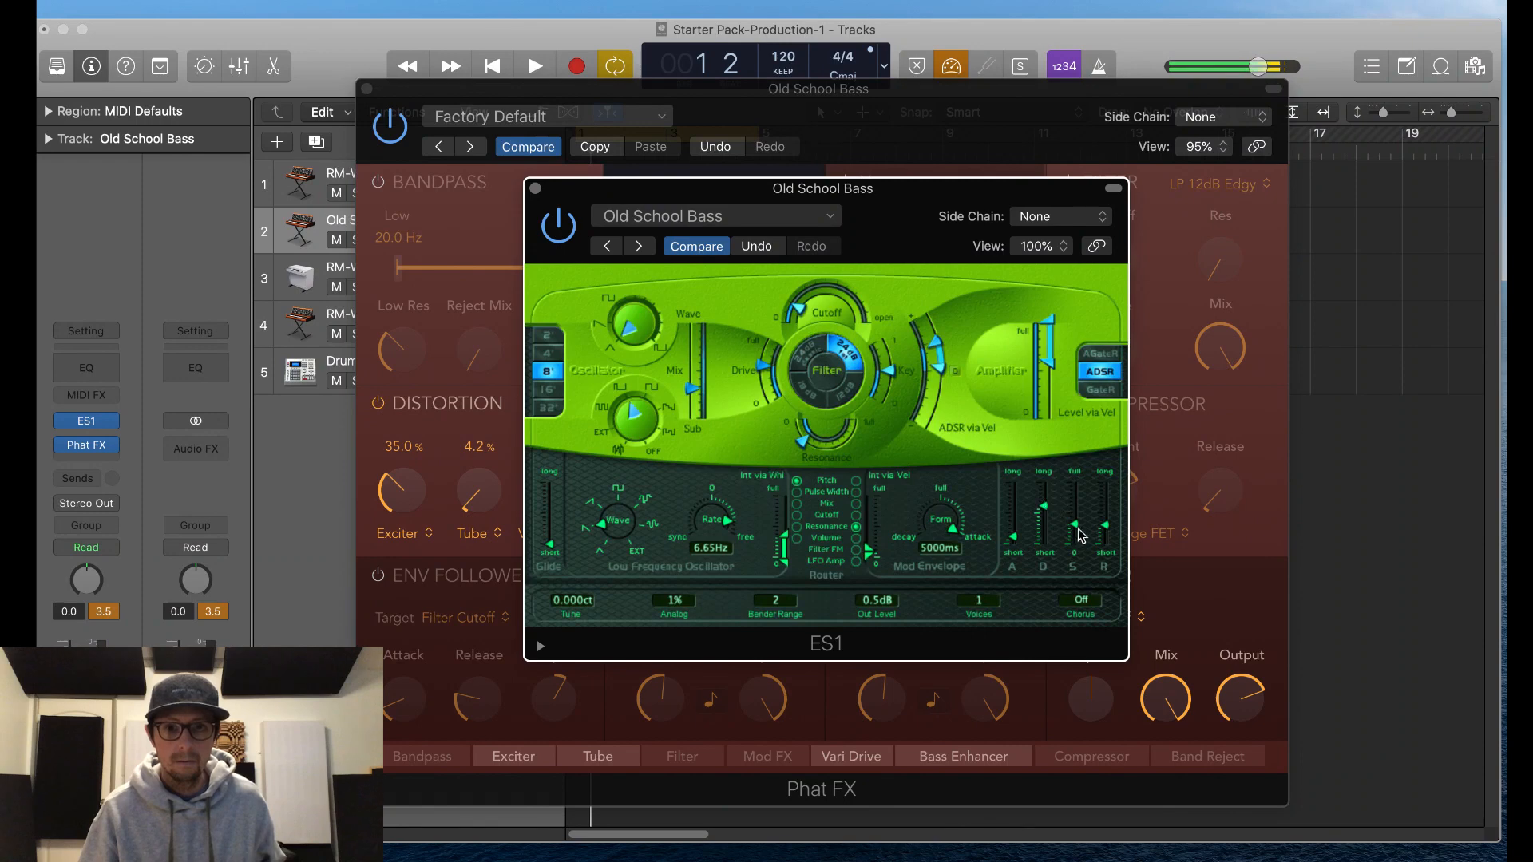
{"action": "left_click_drag", "start_coordinate": [1079, 512], "coordinate": [1116, 505]}
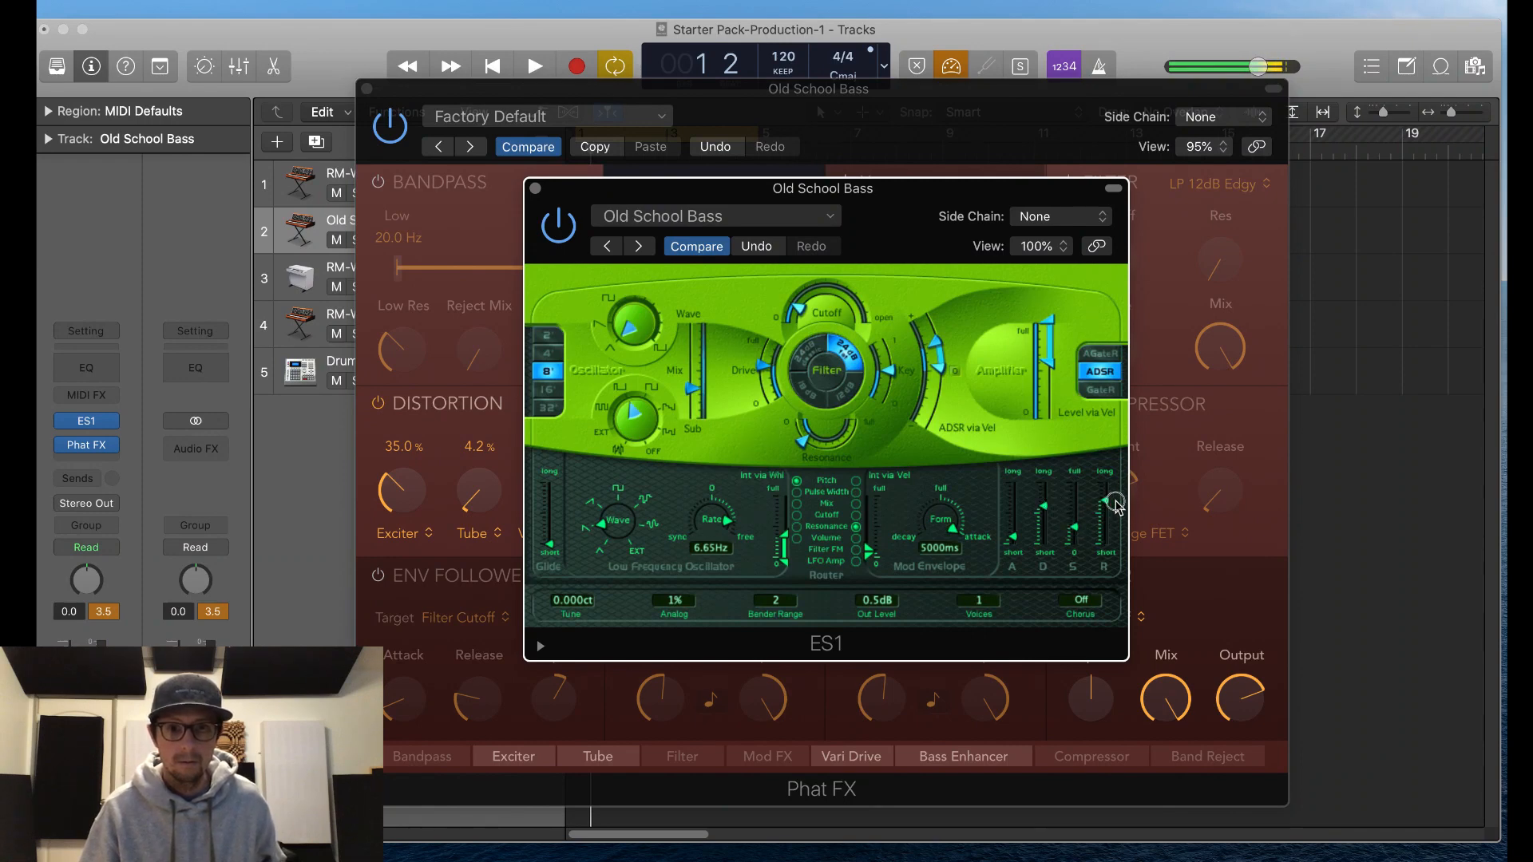
{"action": "mouse_move", "coordinate": [1019, 537]}
{"action": "left_mouse_down"}
{"action": "mouse_move", "coordinate": [1014, 563]}
{"action": "mouse_move", "coordinate": [1027, 531]}
{"action": "left_mouse_up"}
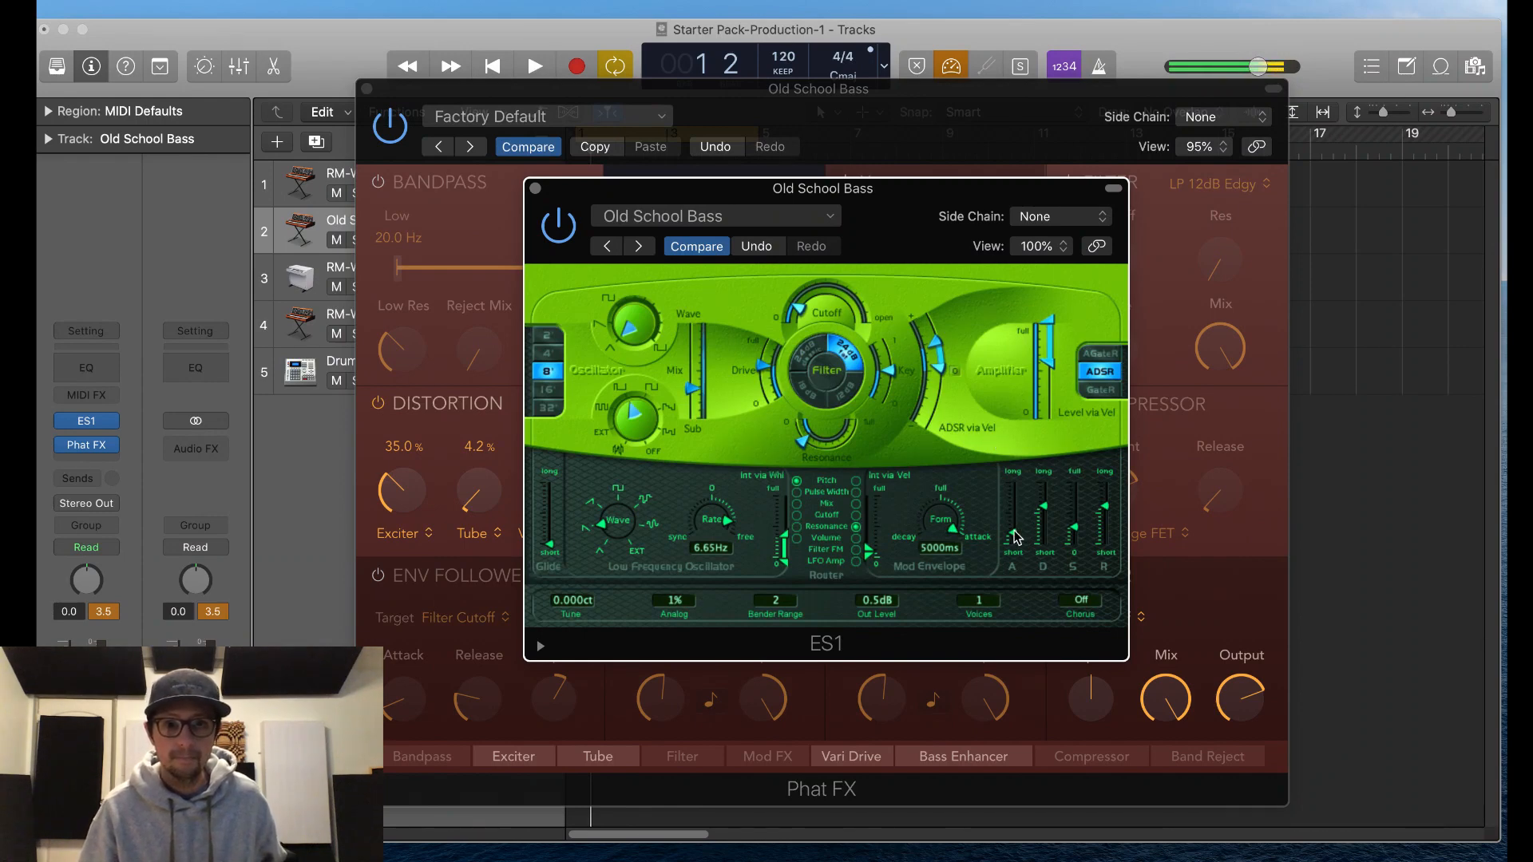
Step: Choose London Bass from the 03 Synth Bass presets and step forward to reload Old School Bass
{"action": "left_click", "coordinate": [677, 216]}
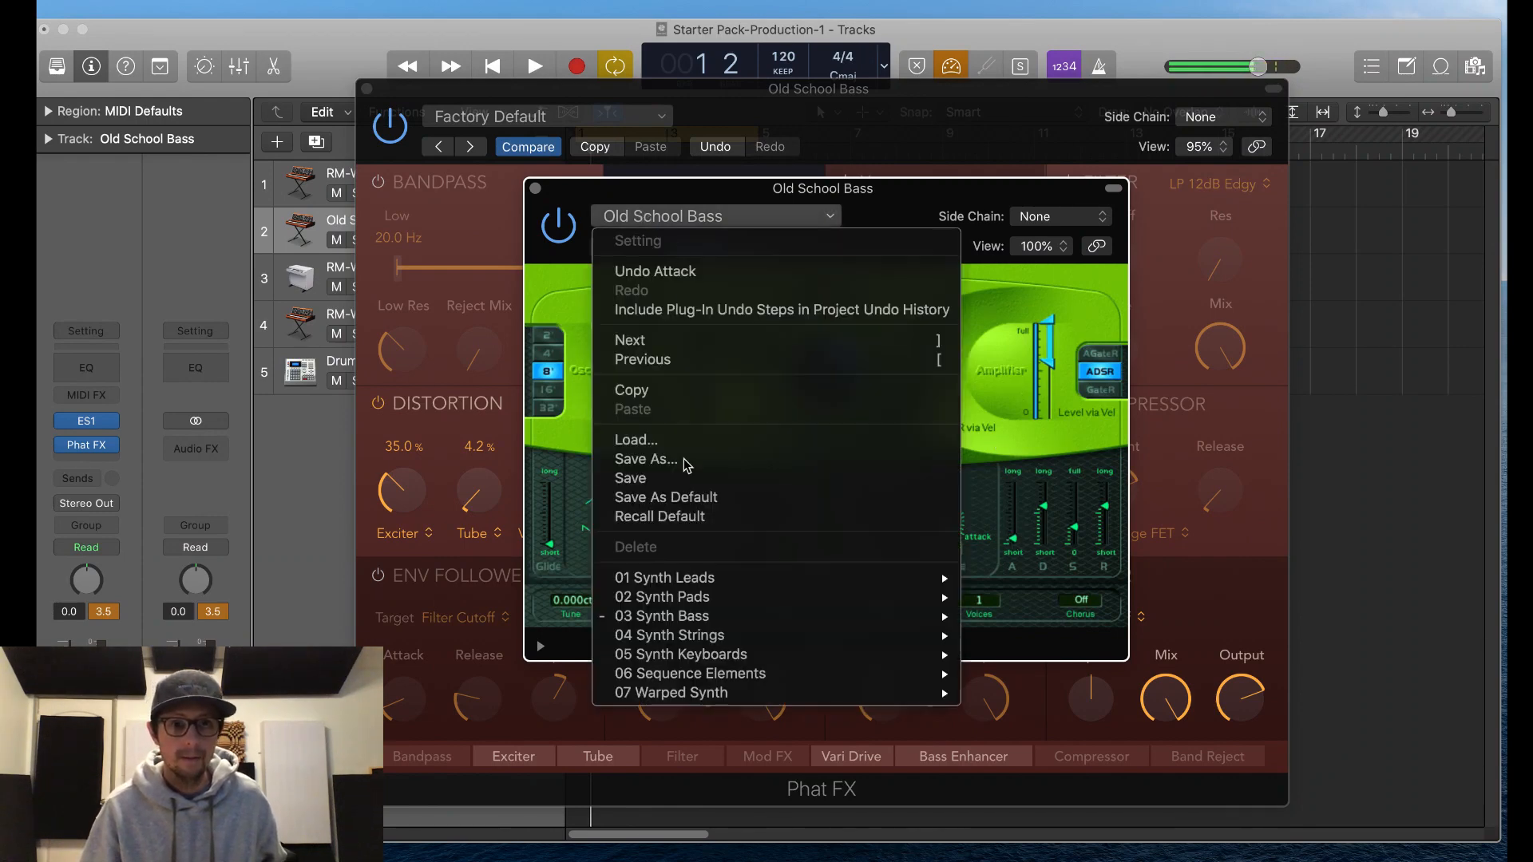
{"action": "mouse_move", "coordinate": [717, 625]}
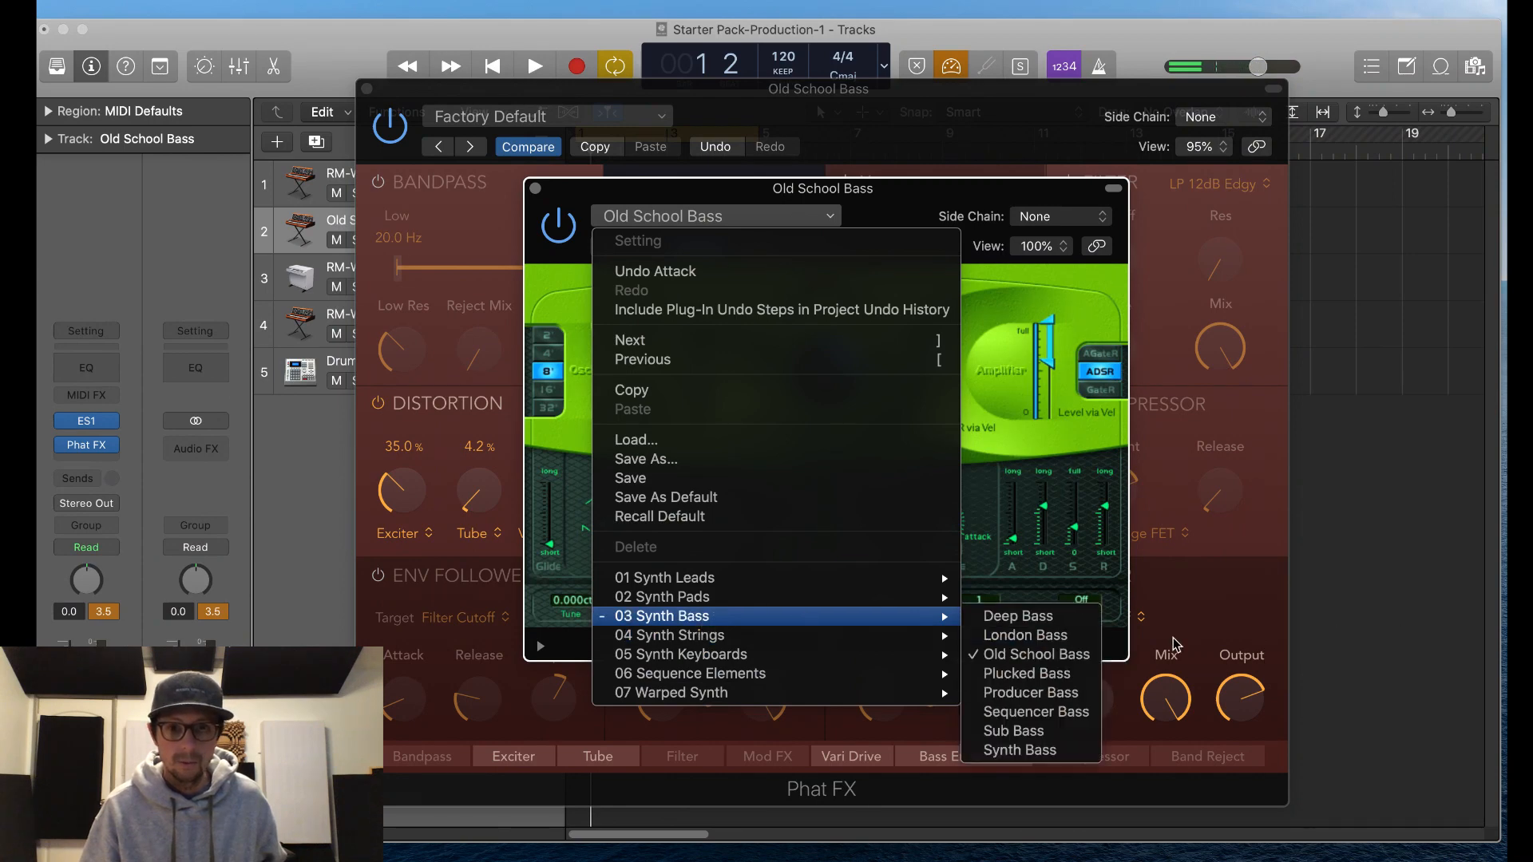
{"action": "left_click", "coordinate": [1025, 635]}
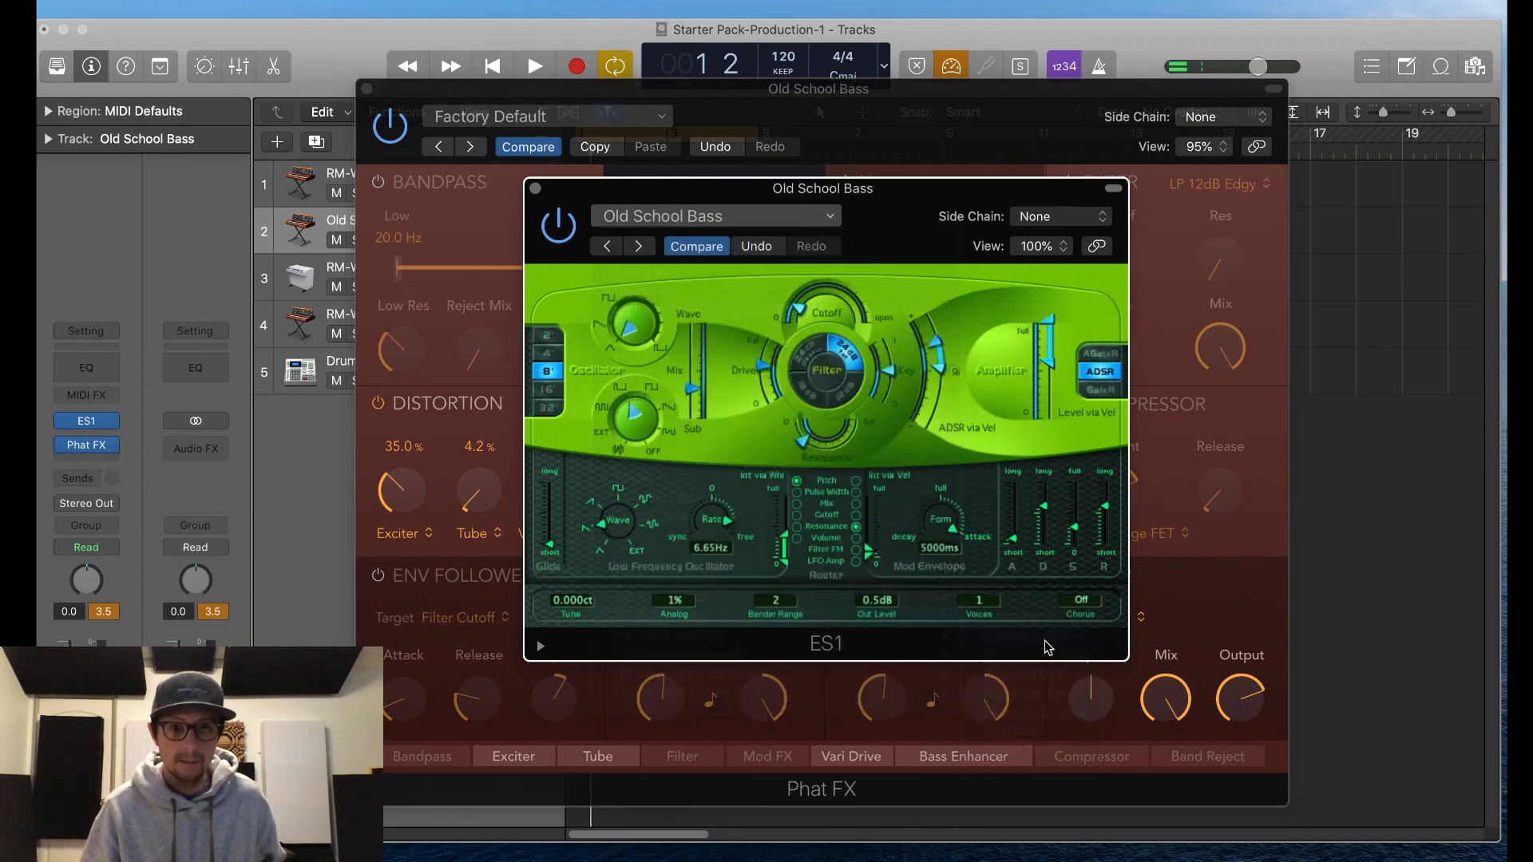
{"action": "left_click", "coordinate": [639, 246]}
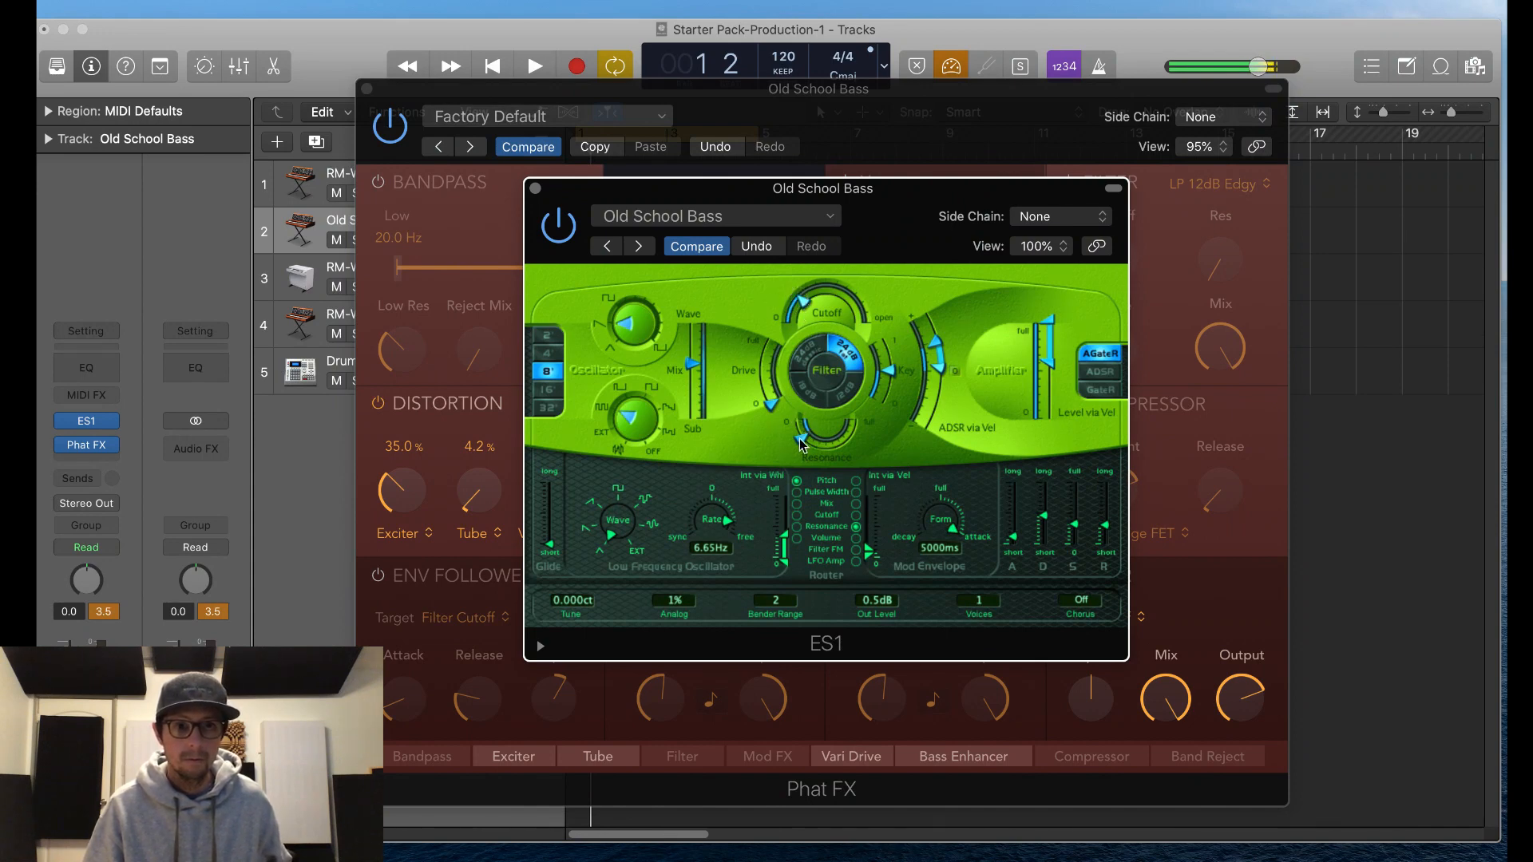
Step: Raise the filter Resonance and lower the Cutoff slightly, and turn the main oscillator's Wave toward the low end of its range
{"action": "left_click_drag", "start_coordinate": [800, 439], "coordinate": [806, 448]}
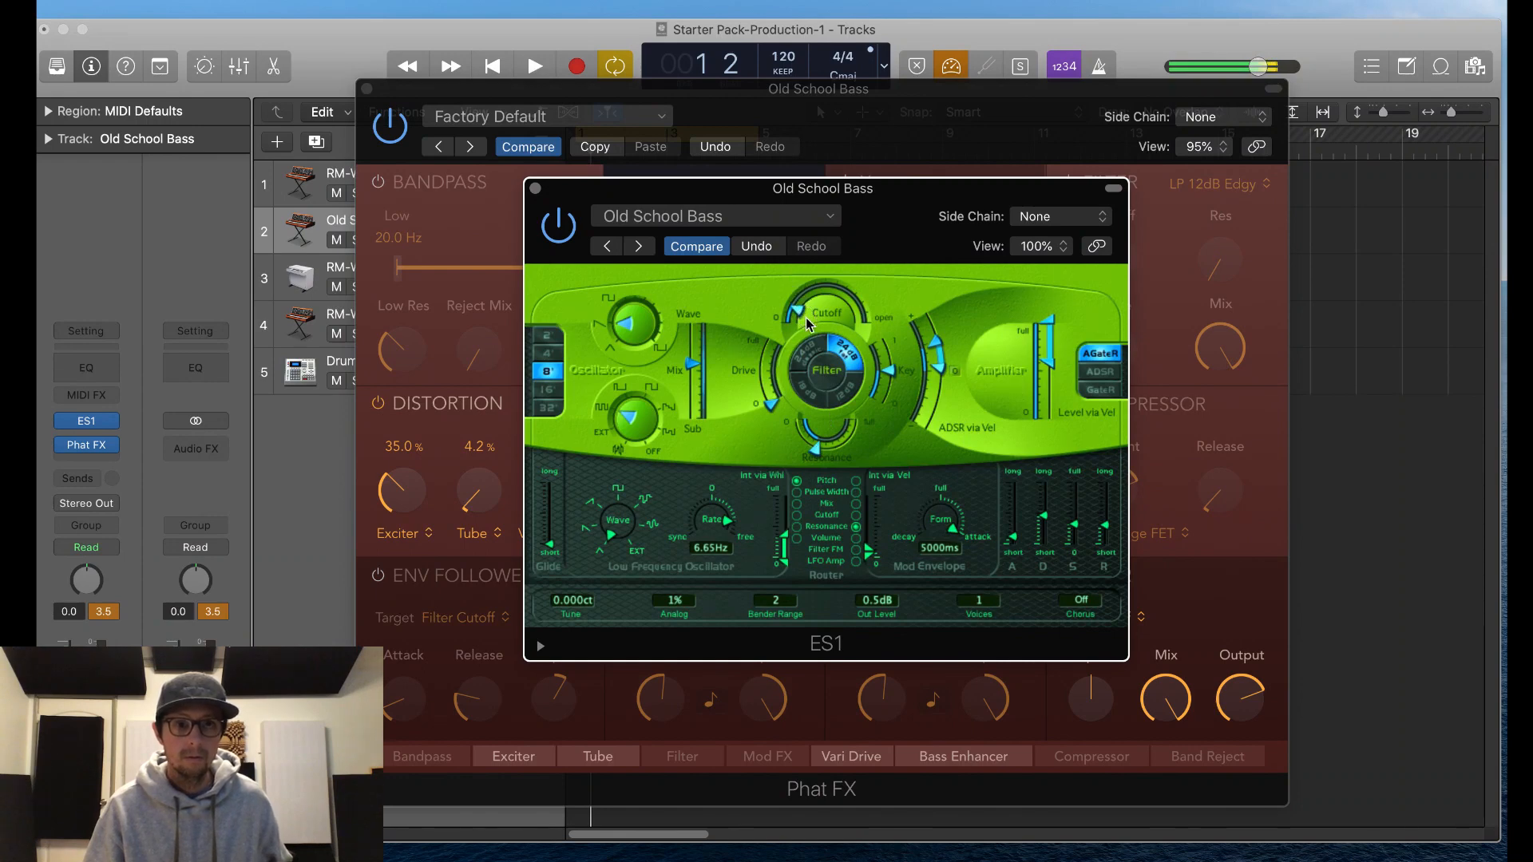
{"action": "left_click", "coordinate": [644, 345]}
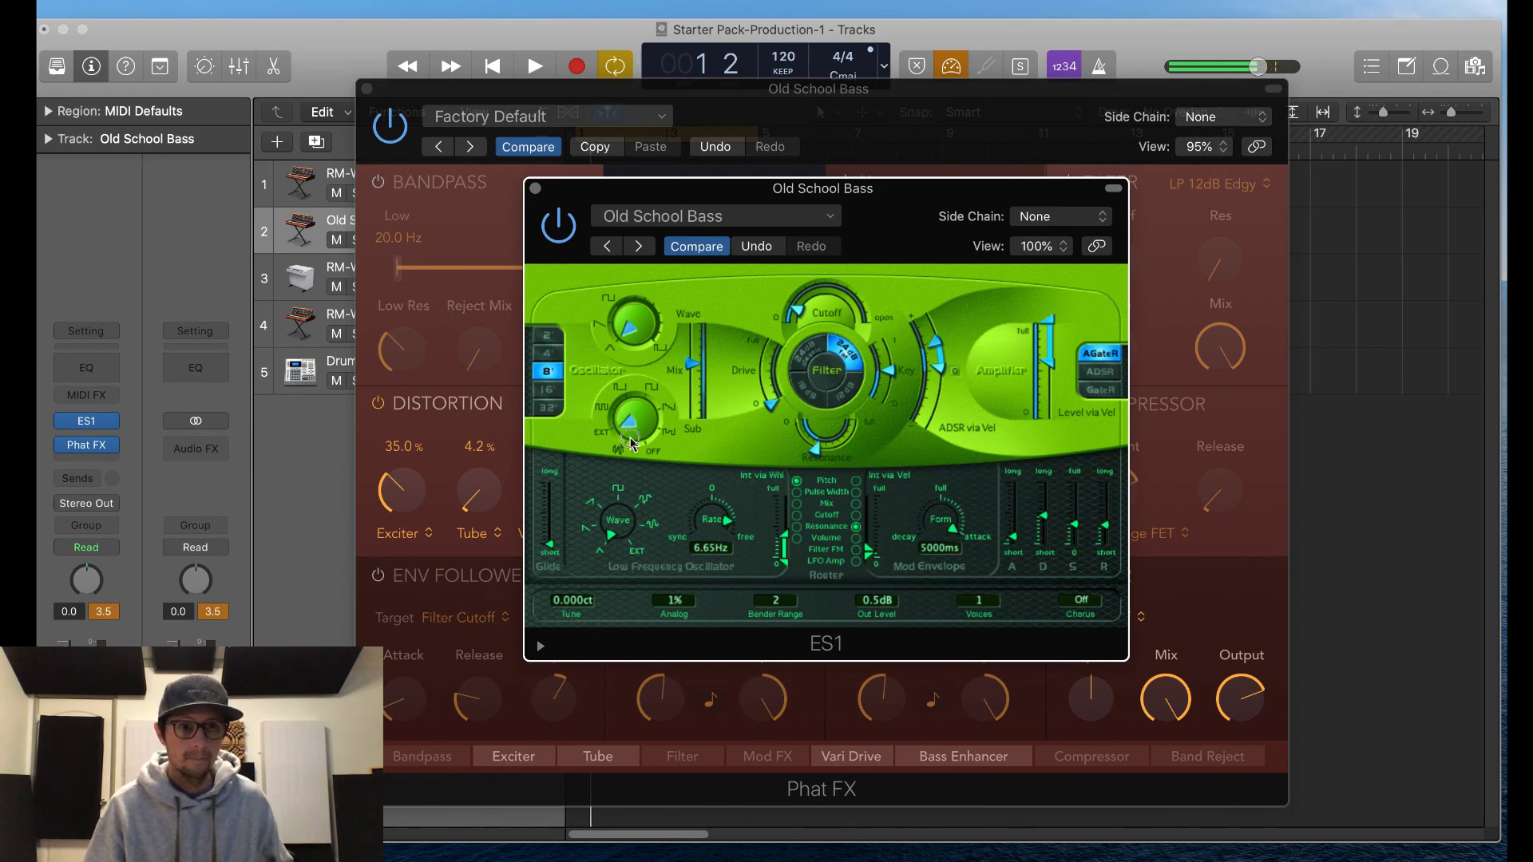
Step: Try other sub oscillator waveforms, restore the preset's one and lengthen the amplifier envelope's Release
{"action": "left_click_drag", "start_coordinate": [630, 443], "coordinate": [647, 407]}
{"action": "left_click_drag", "start_coordinate": [646, 414], "coordinate": [628, 421]}
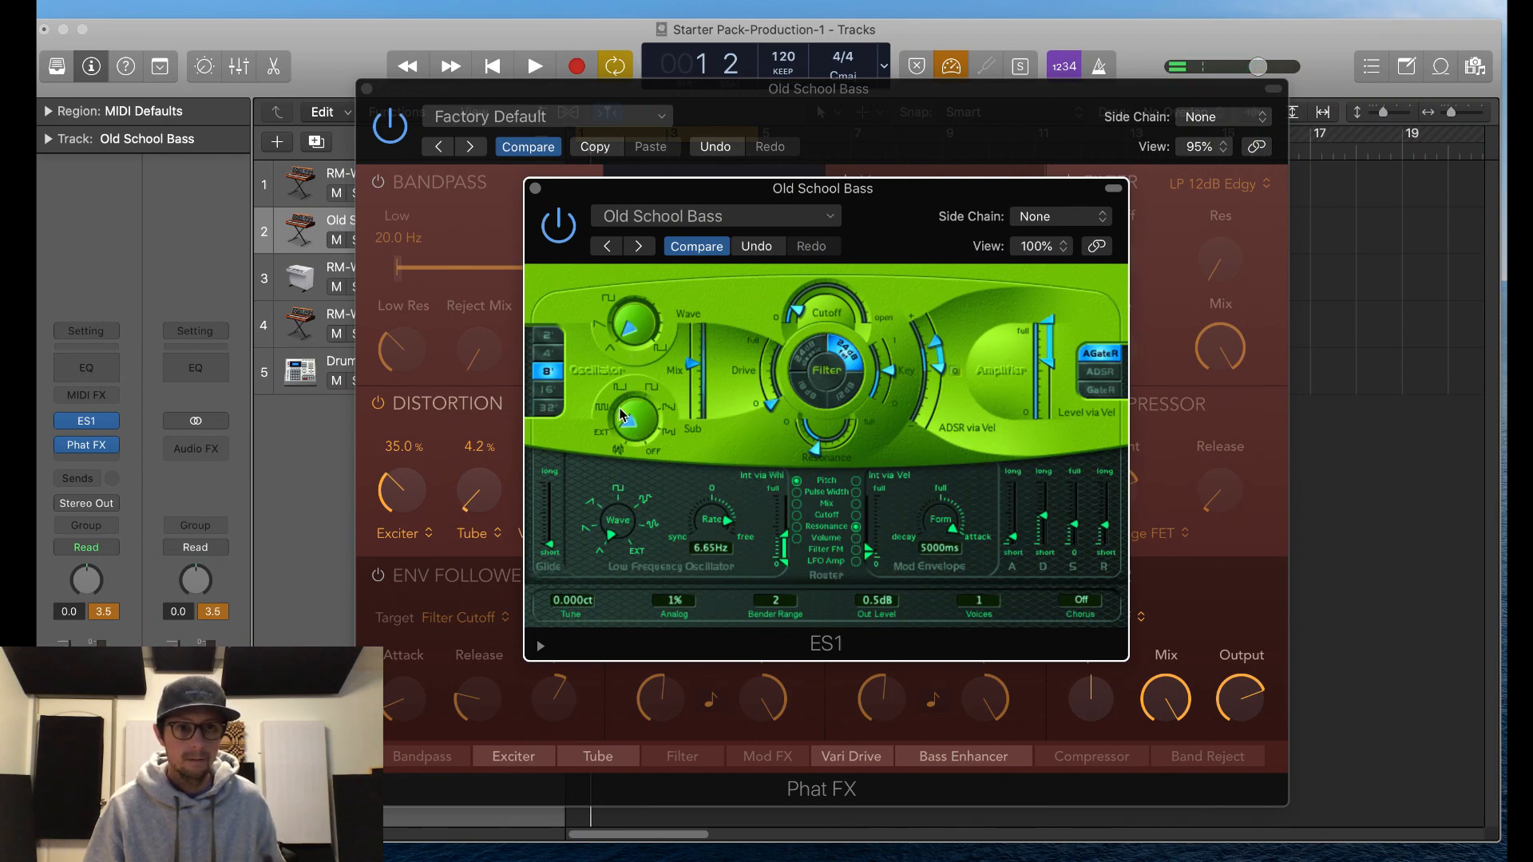
{"action": "left_click_drag", "start_coordinate": [623, 433], "coordinate": [657, 520]}
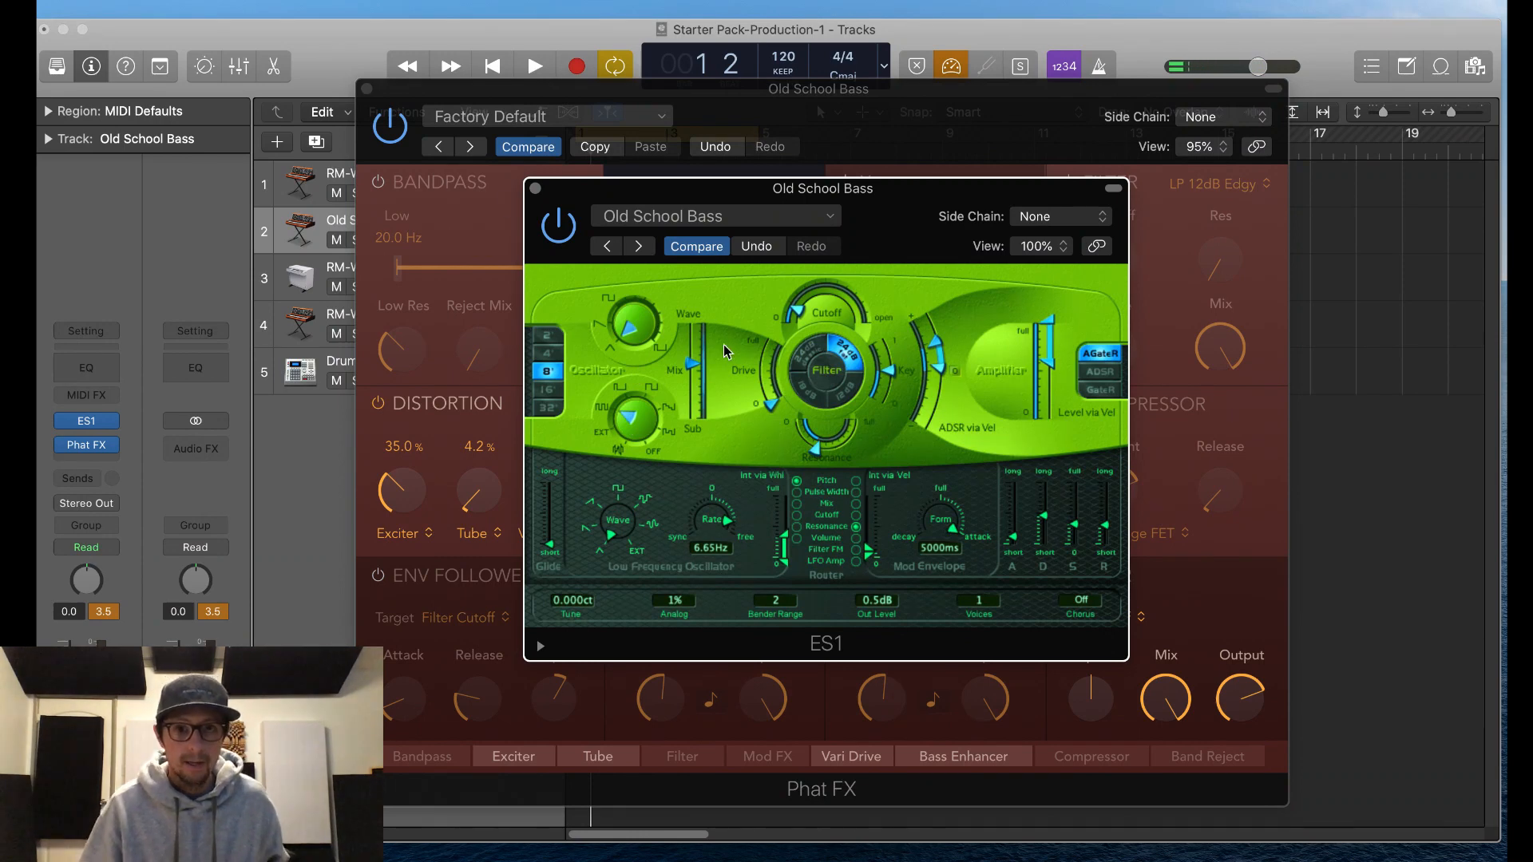
{"action": "left_click_drag", "start_coordinate": [1108, 534], "coordinate": [1110, 509]}
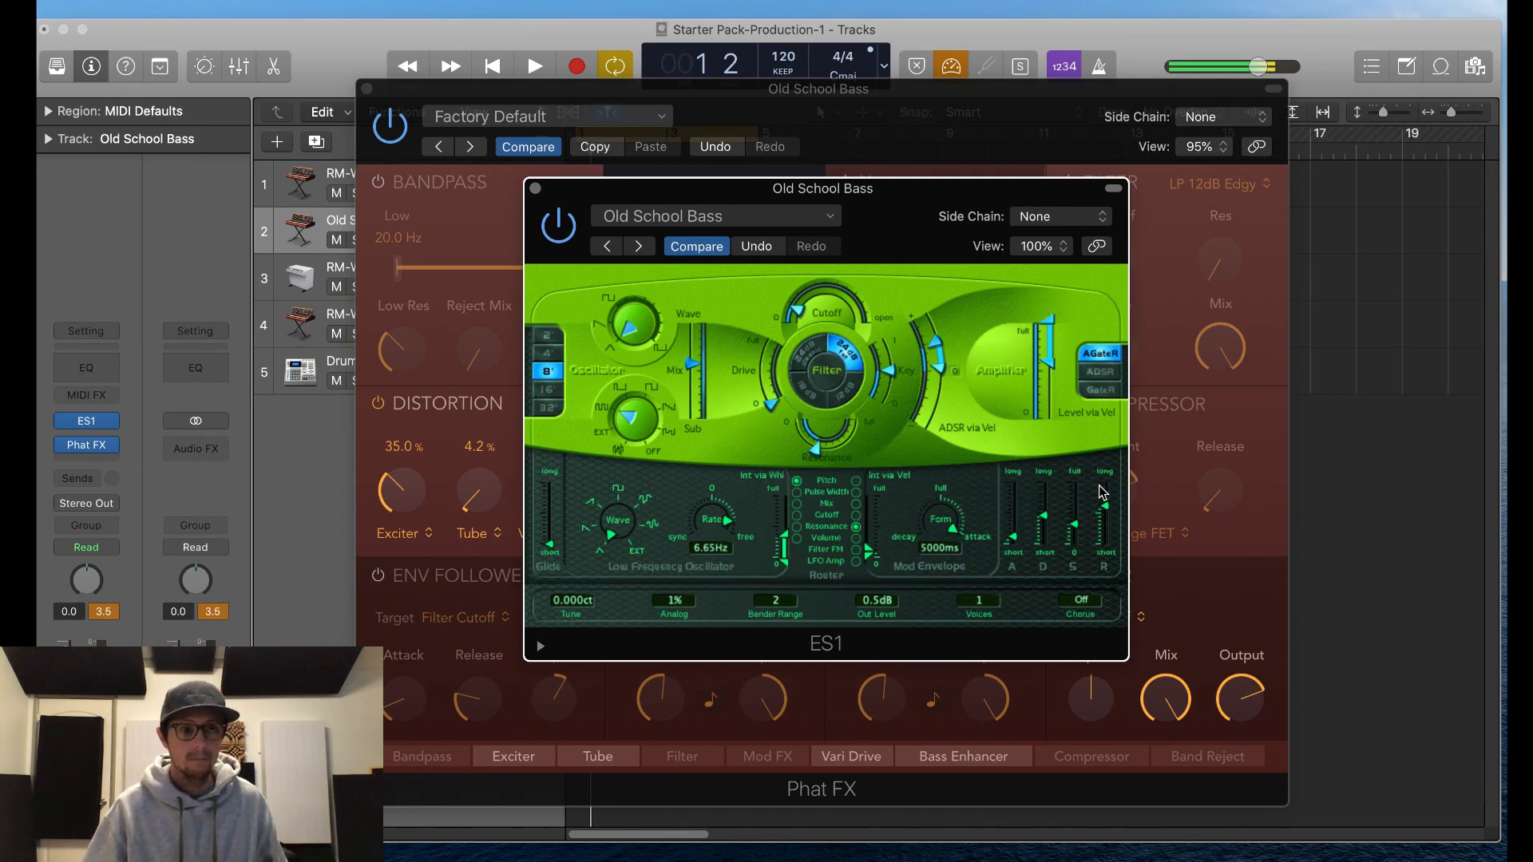
Step: Insert a Vintage Tube EQ after Phat FX on the bass track and reposition its window
{"action": "left_click", "coordinate": [109, 459]}
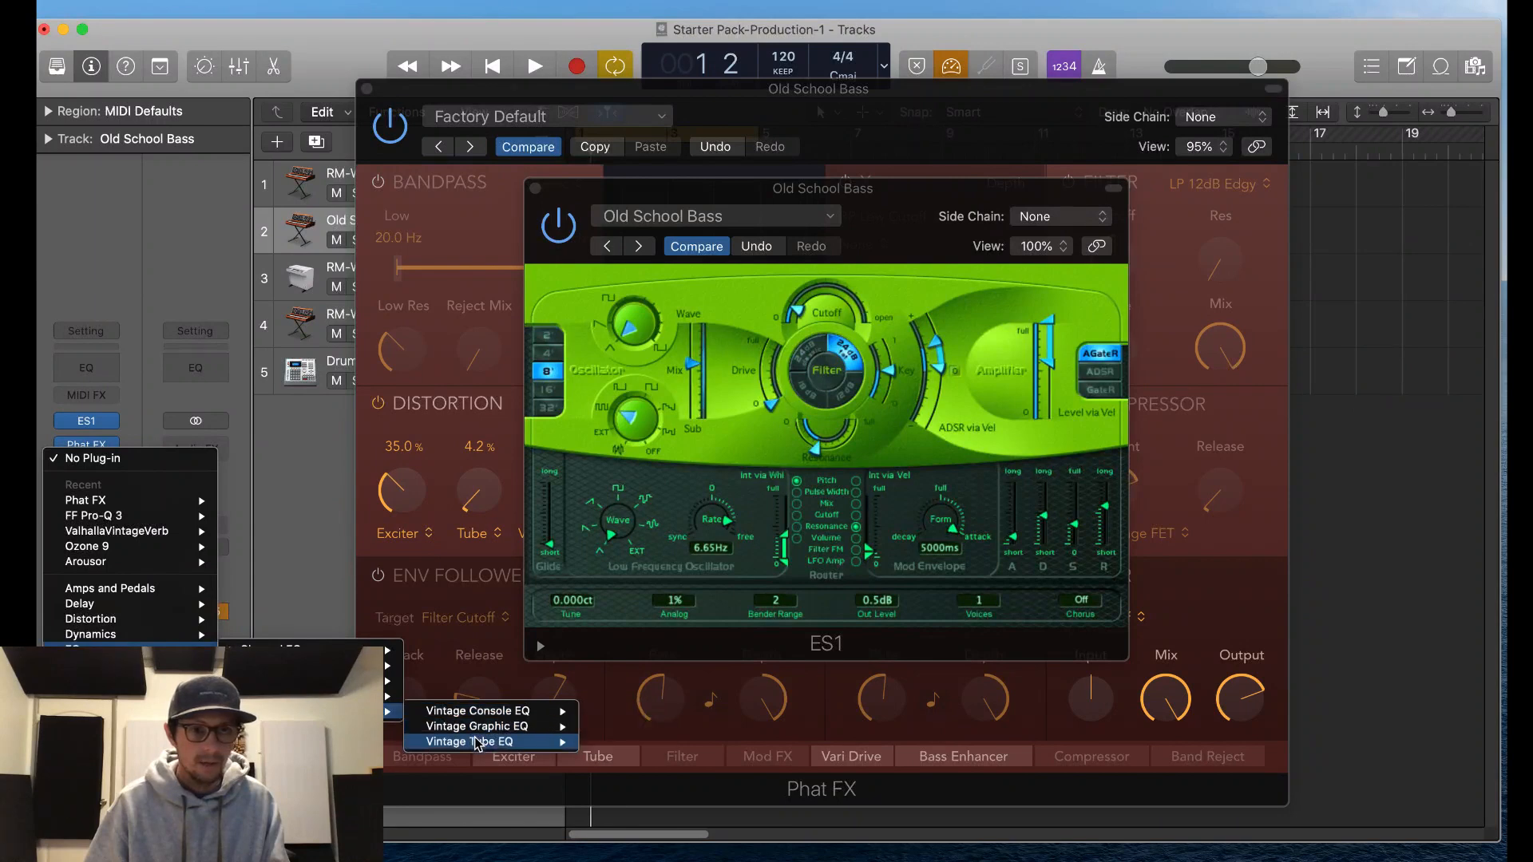
{"action": "left_click", "coordinate": [473, 742]}
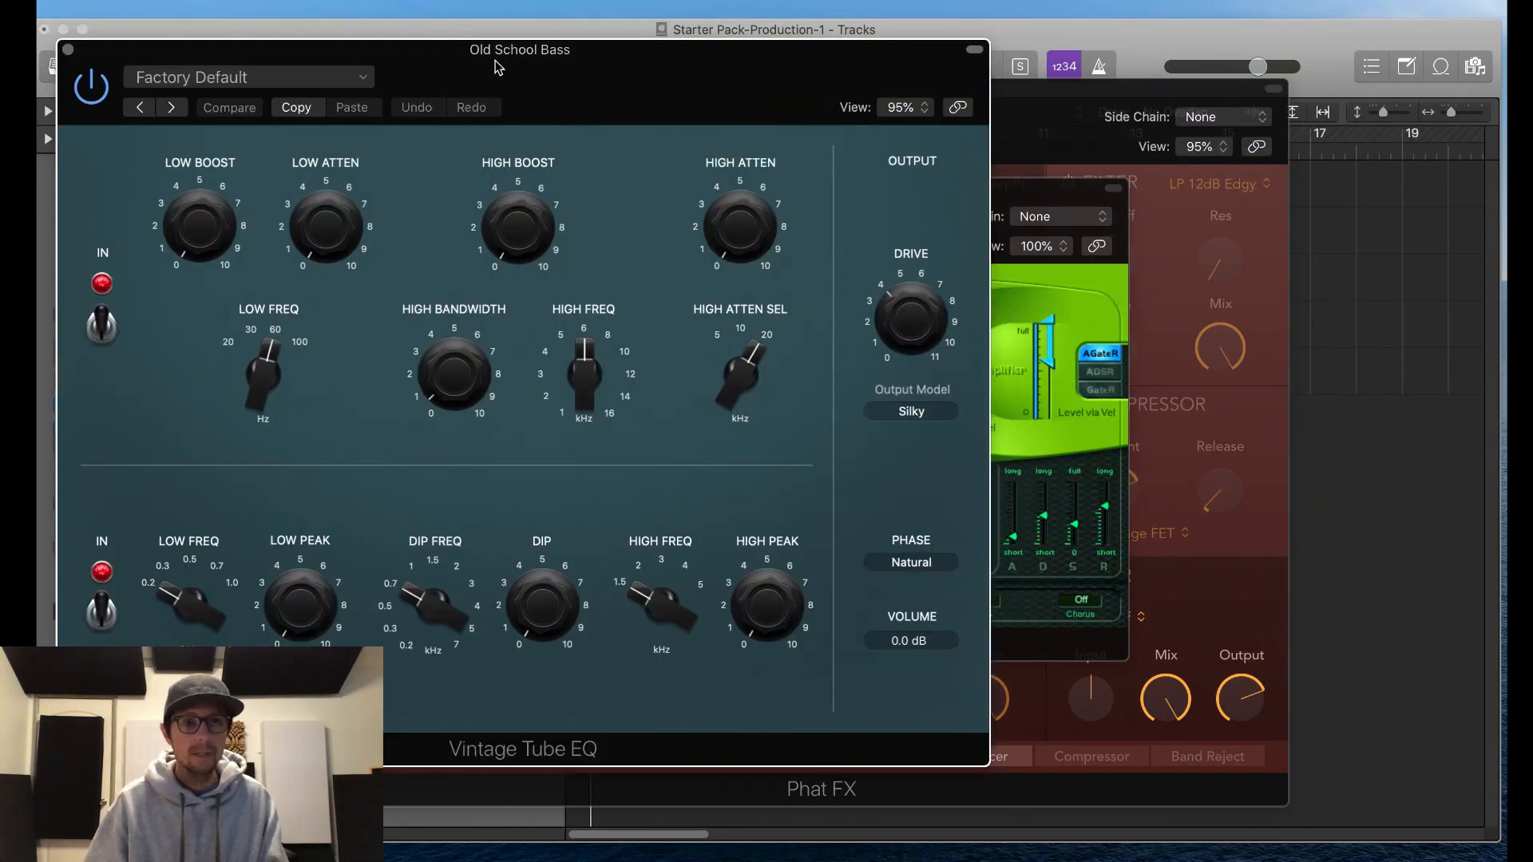
{"action": "left_click_drag", "start_coordinate": [496, 56], "coordinate": [850, 89]}
Step: Set the Tube EQ's Low Boost to about 4 at 30 Hz and Low Atten to 3.5
{"action": "left_click_drag", "start_coordinate": [559, 256], "coordinate": [580, 198]}
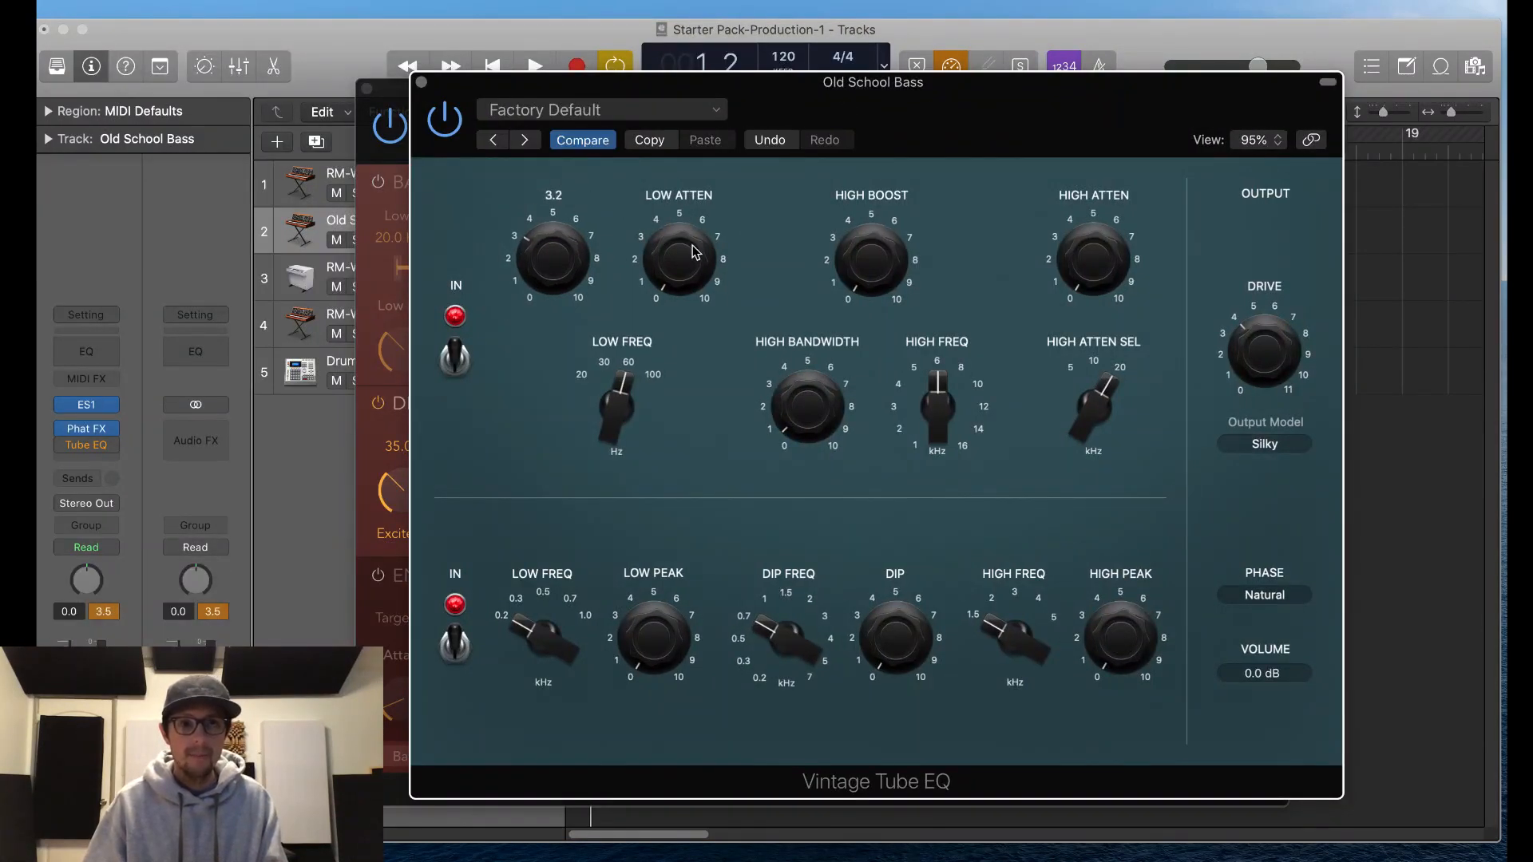
{"action": "left_click_drag", "start_coordinate": [627, 404], "coordinate": [636, 473]}
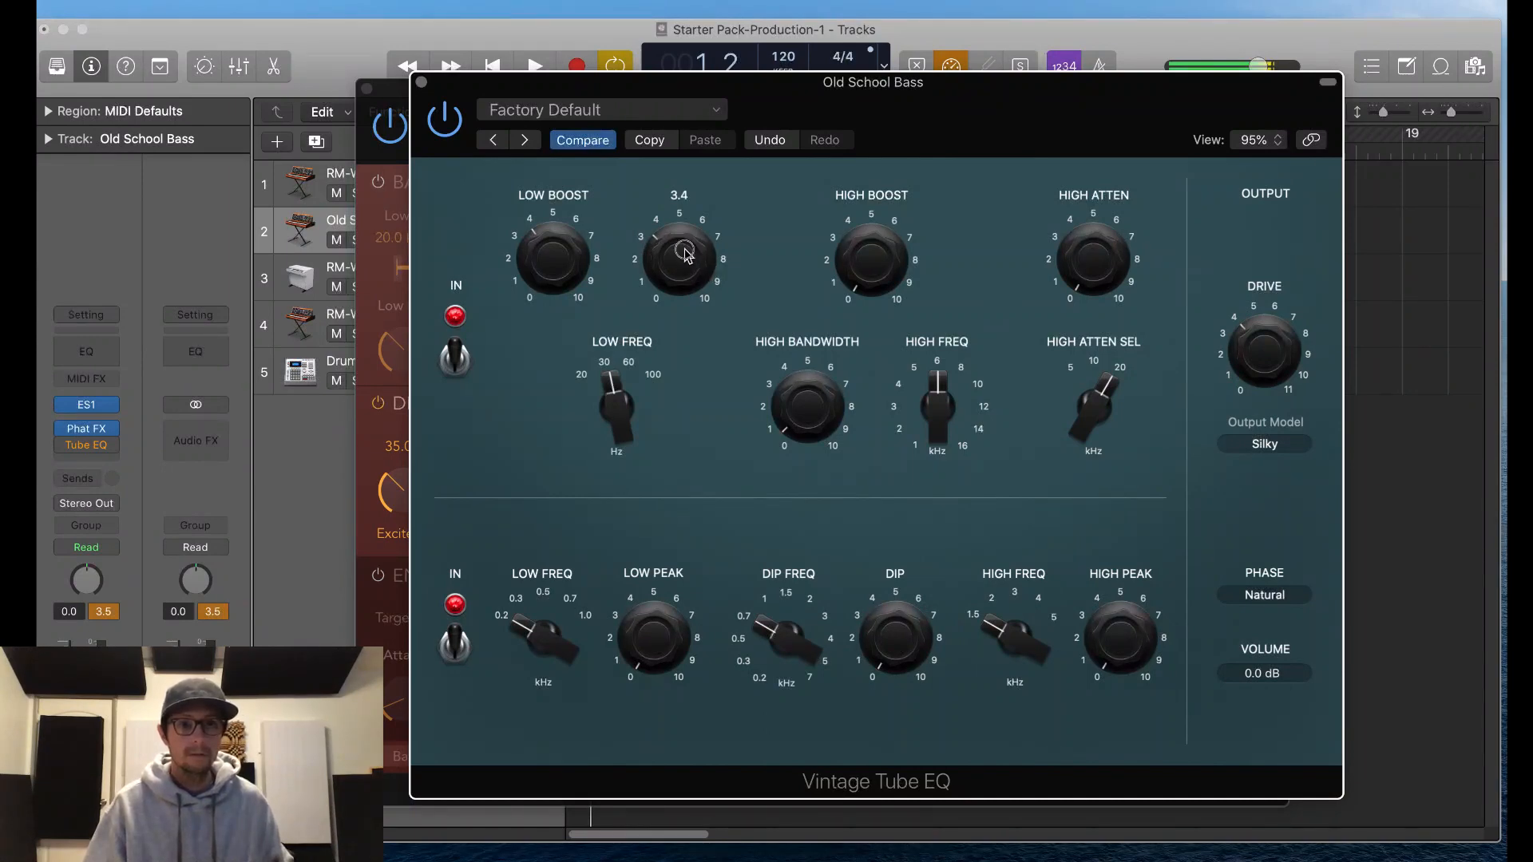
{"action": "mouse_move", "coordinate": [570, 260]}
{"action": "left_mouse_down"}
{"action": "mouse_move", "coordinate": [579, 211]}
{"action": "mouse_move", "coordinate": [572, 246]}
{"action": "left_mouse_up"}
{"action": "left_click_drag", "start_coordinate": [672, 258], "coordinate": [678, 249]}
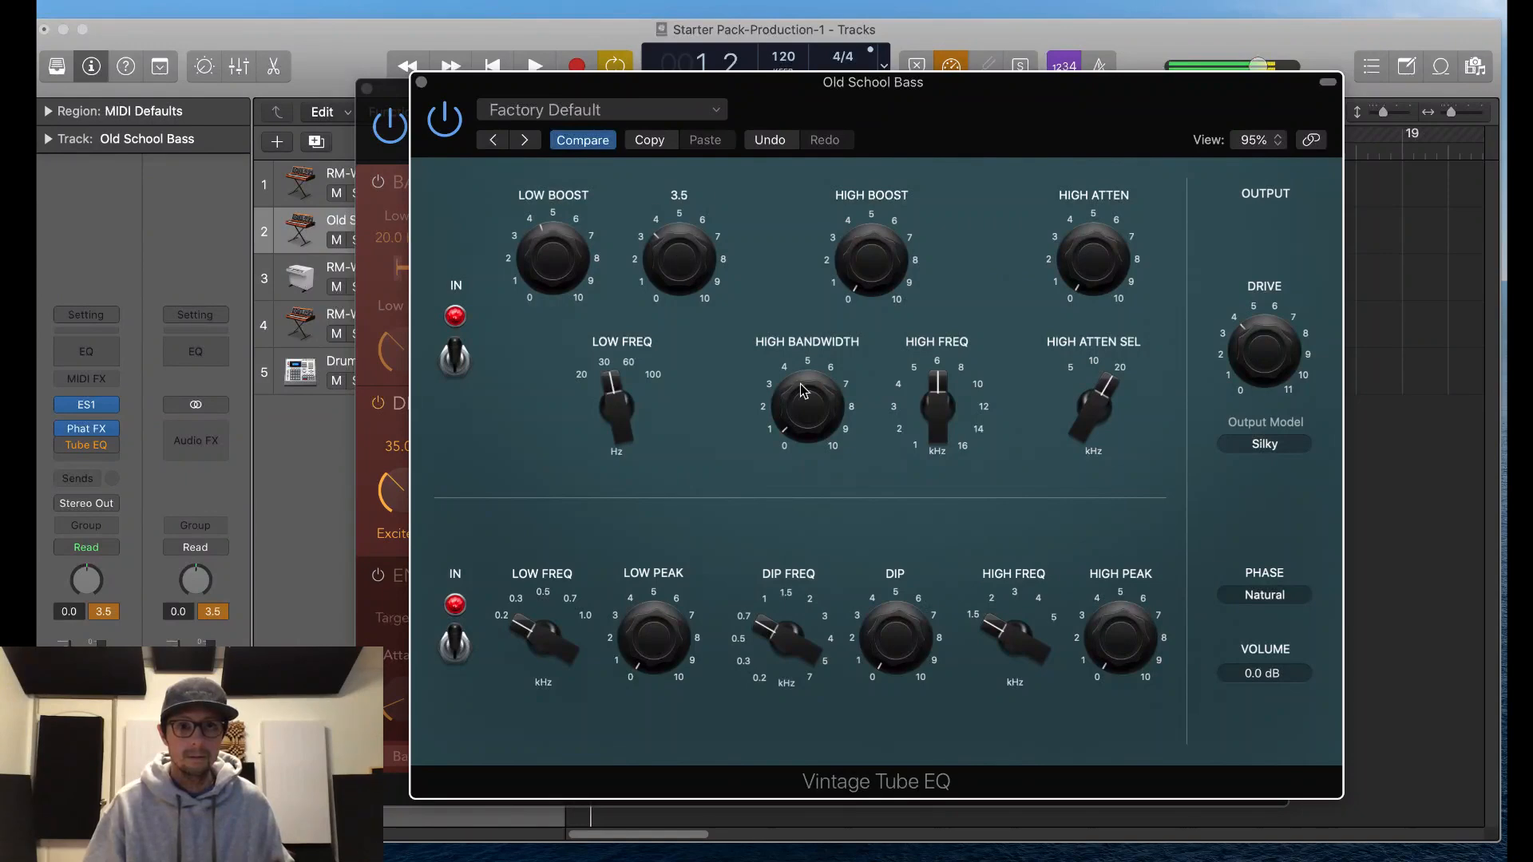
Step: Set the High Bandwidth to about 10 and the High Boost to 5.9 at 1 kHz
{"action": "left_click_drag", "start_coordinate": [803, 389], "coordinate": [803, 359]}
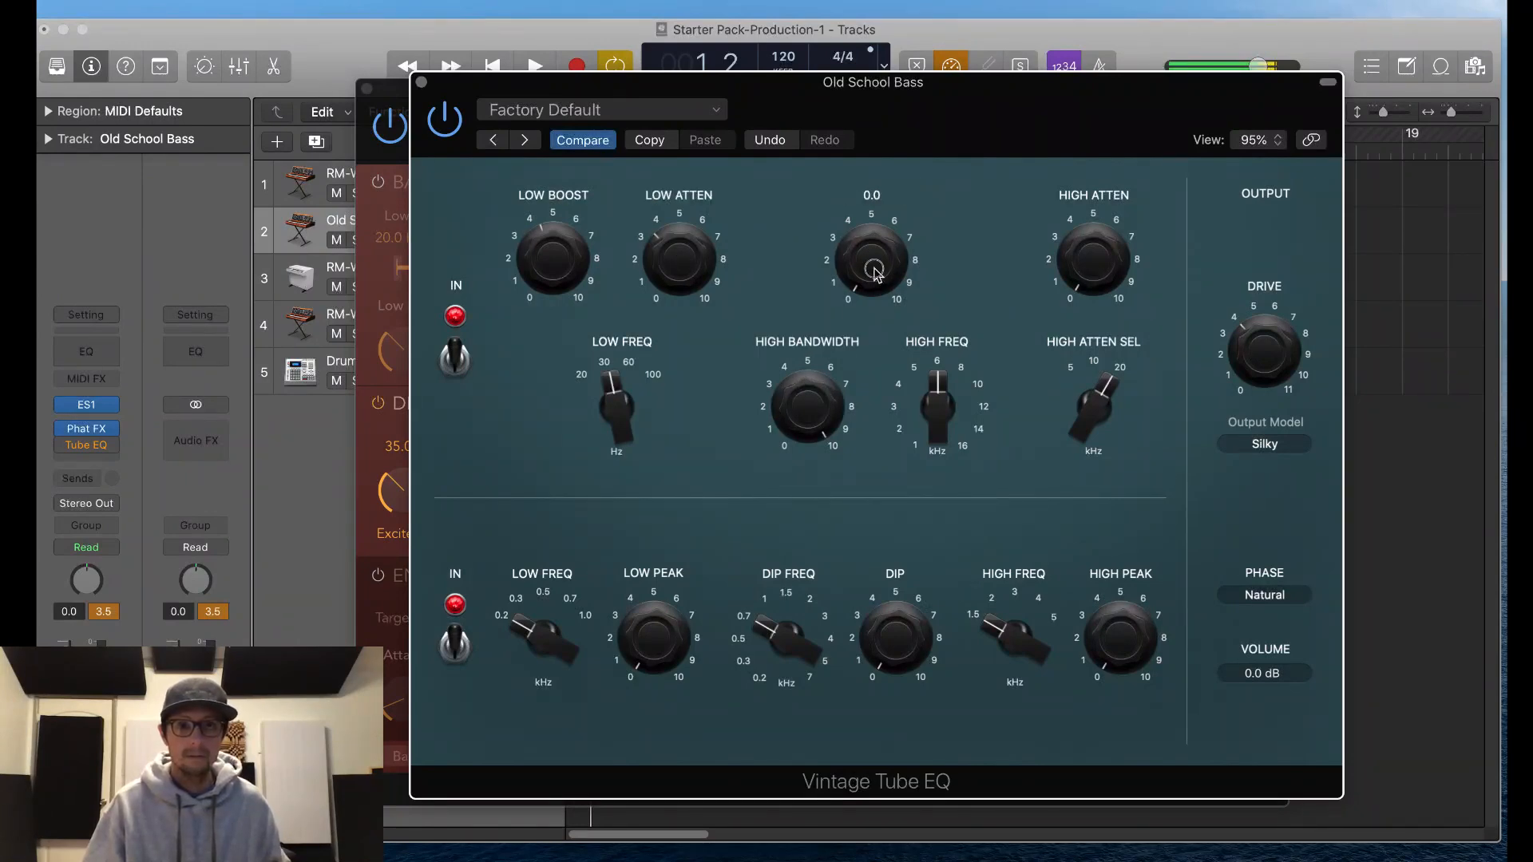
{"action": "left_click_drag", "start_coordinate": [876, 271], "coordinate": [894, 196]}
{"action": "left_click_drag", "start_coordinate": [942, 375], "coordinate": [942, 516]}
{"action": "left_click_drag", "start_coordinate": [886, 264], "coordinate": [911, 213]}
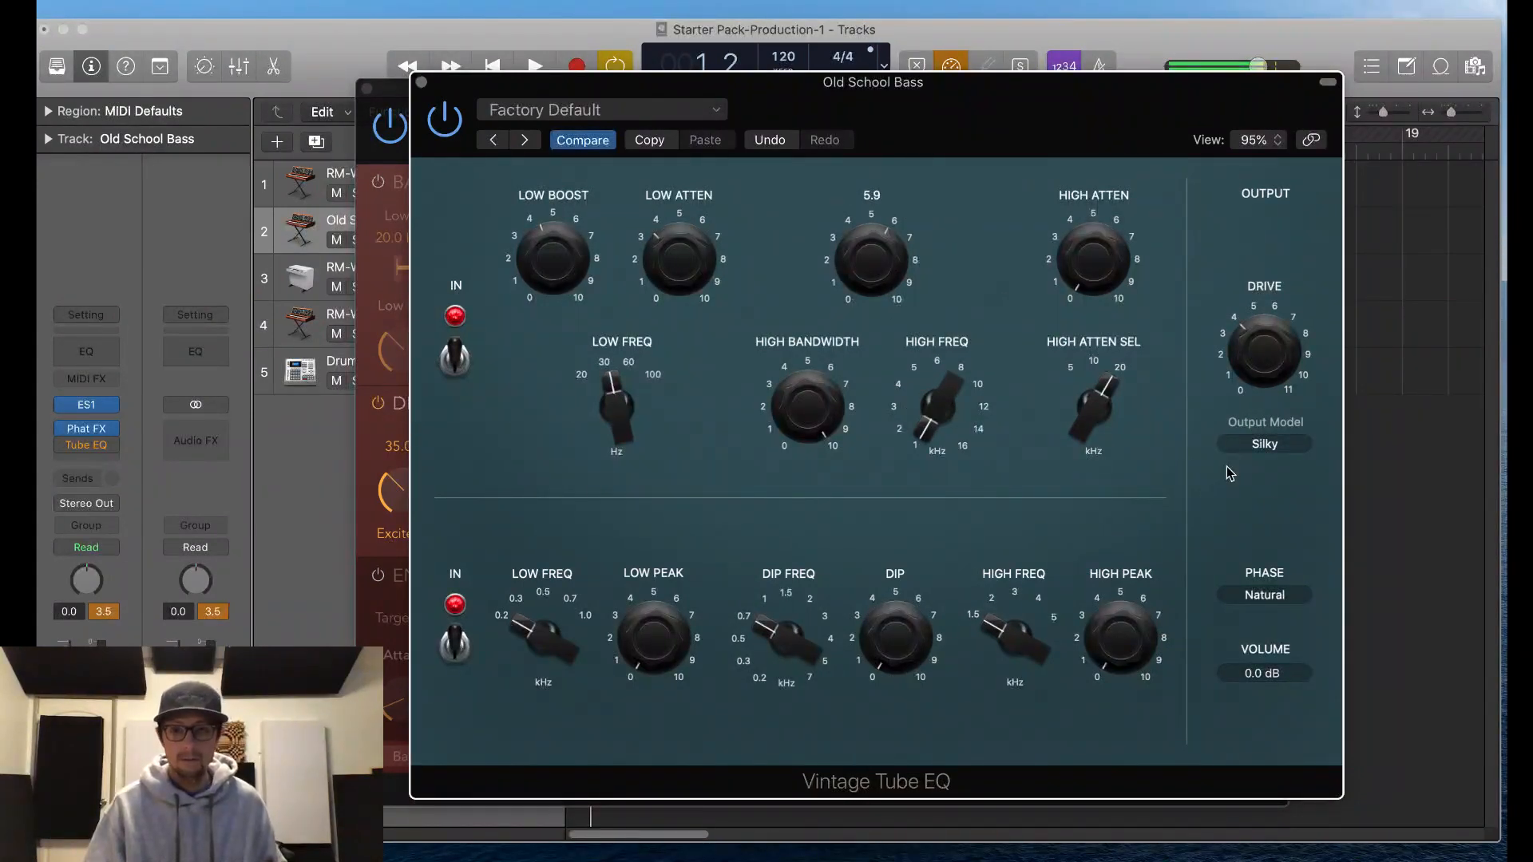
Step: Set the Tube EQ's Output Model to Punchy and its Drive to about 7
{"action": "left_click_drag", "start_coordinate": [1257, 353], "coordinate": [1308, 241]}
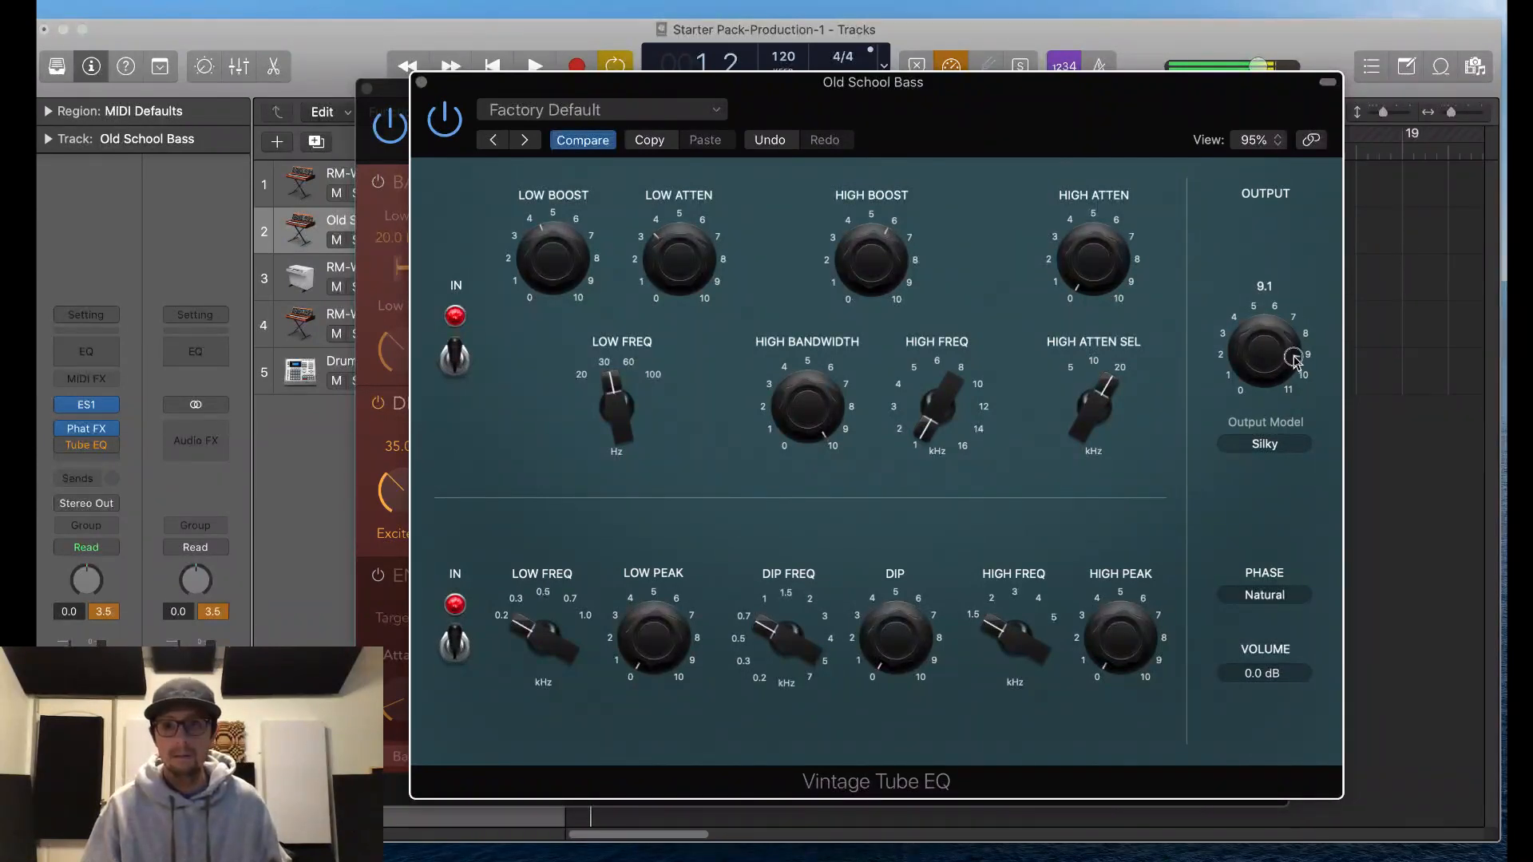
{"action": "left_click_drag", "start_coordinate": [1294, 359], "coordinate": [1301, 345]}
{"action": "left_click", "coordinate": [1292, 444]}
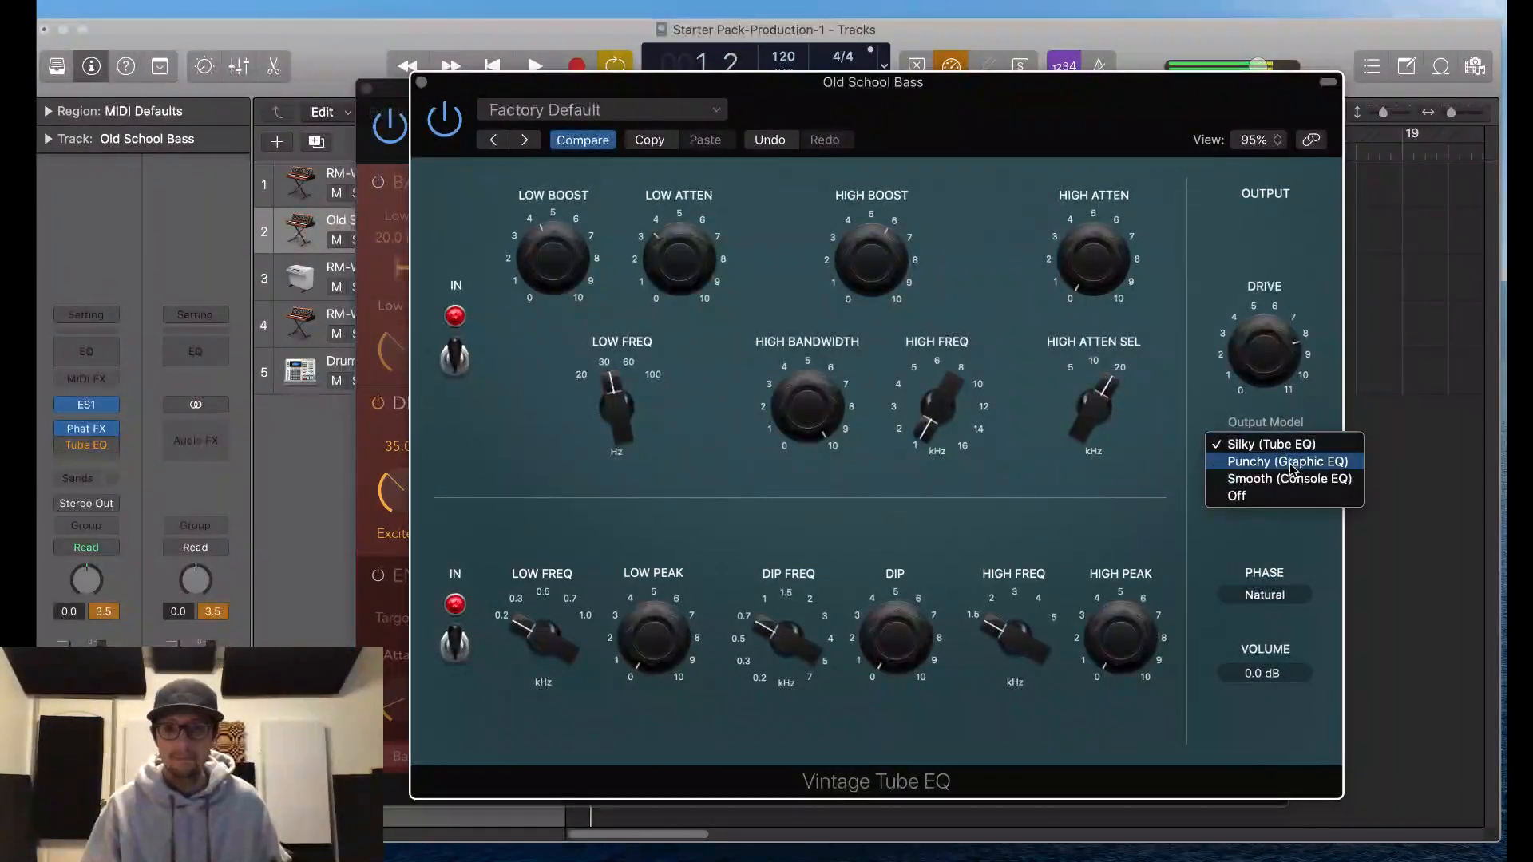
{"action": "left_click", "coordinate": [1294, 463]}
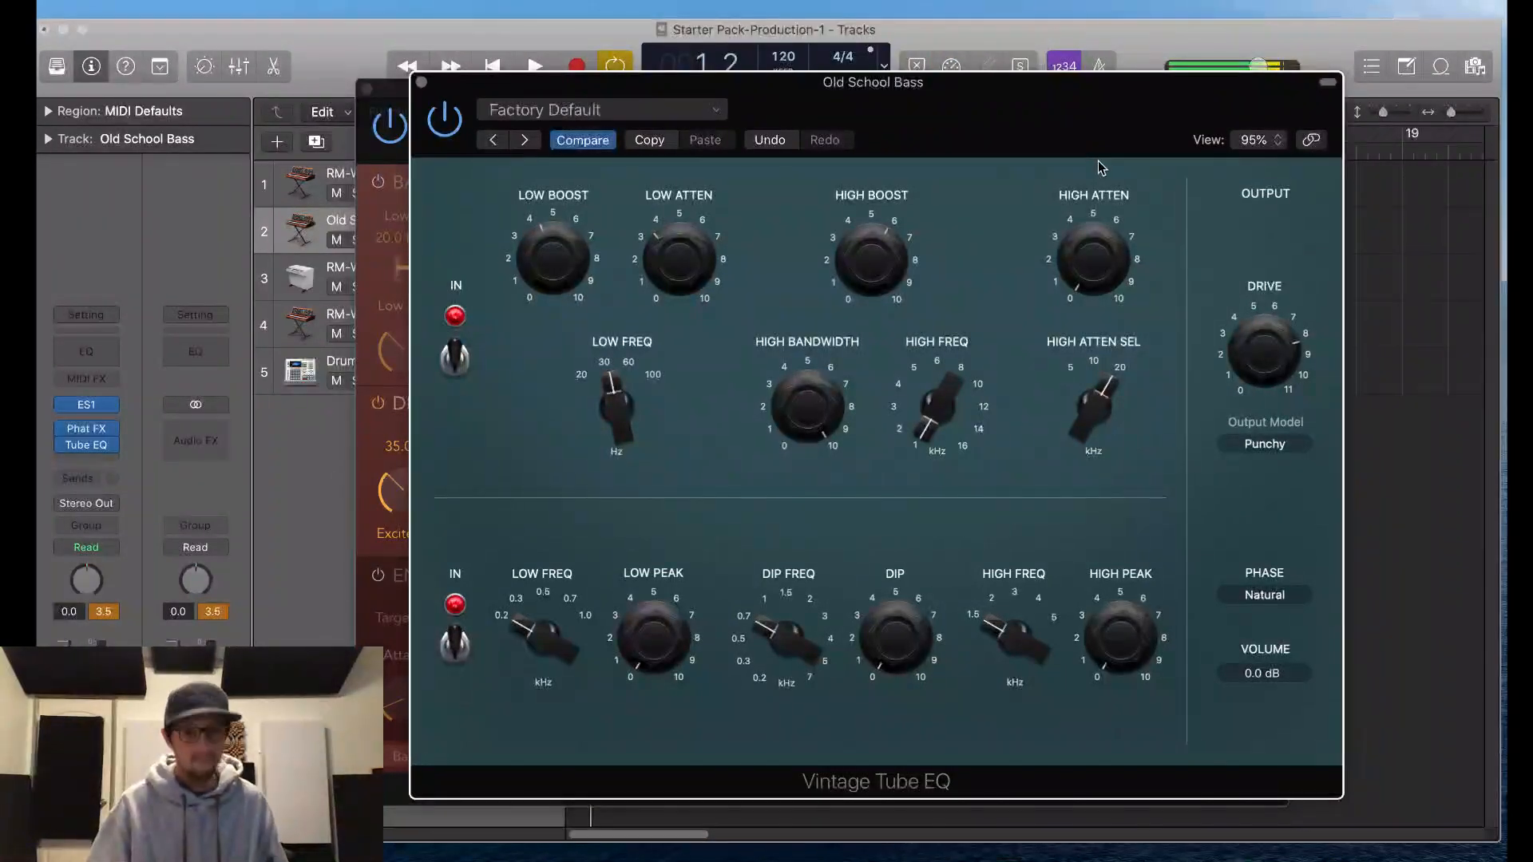
{"action": "left_click_drag", "start_coordinate": [1272, 326], "coordinate": [1271, 391]}
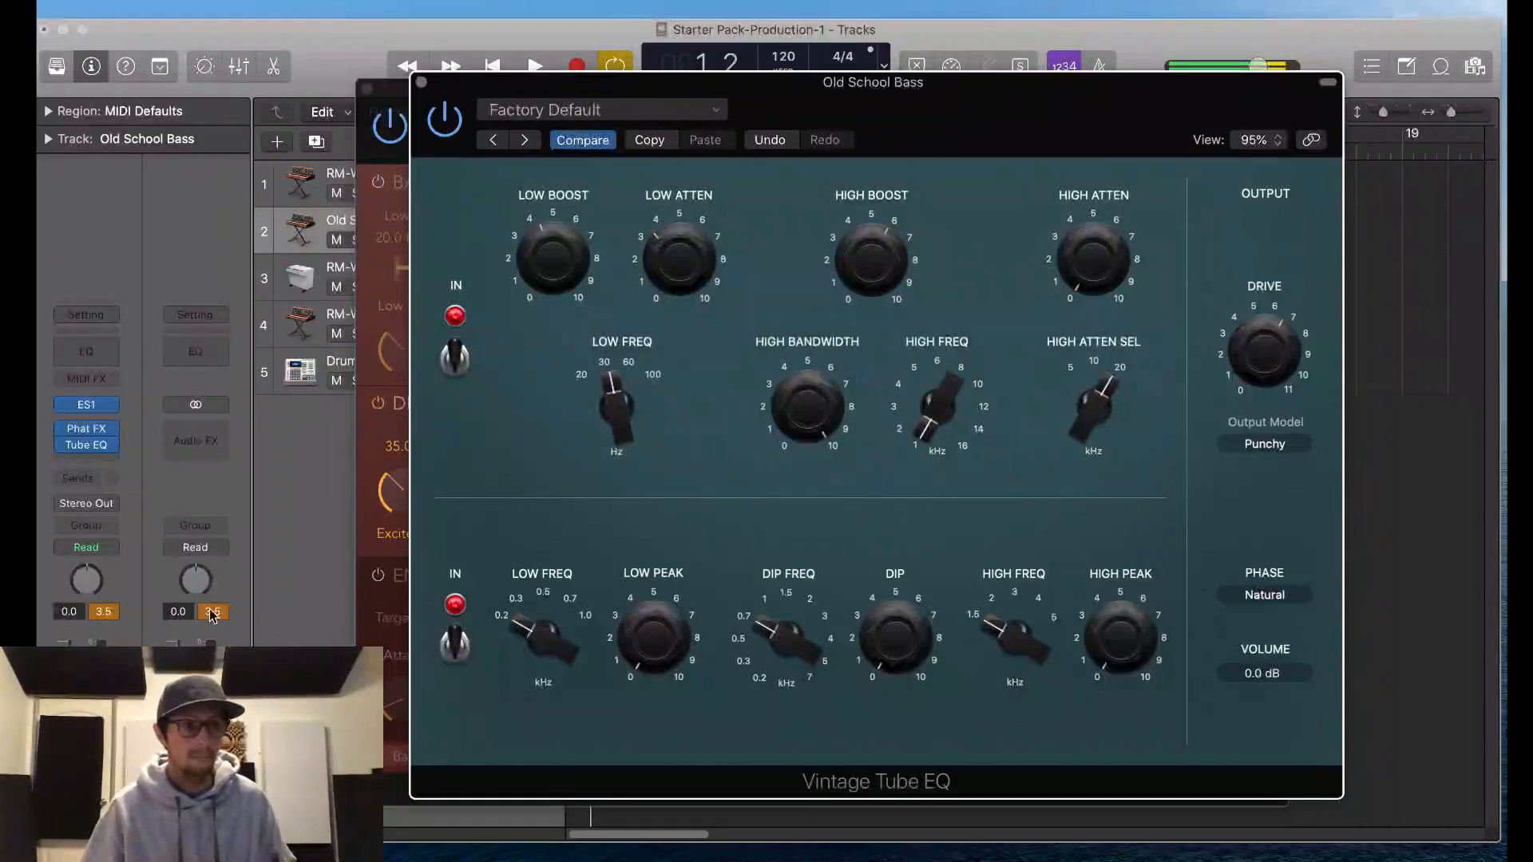
Step: Insert a Multipressor after the Tube EQ and set band 1's crossover to 100 Hz with -3.0 dB of make-up gain
{"action": "left_click", "coordinate": [104, 465]}
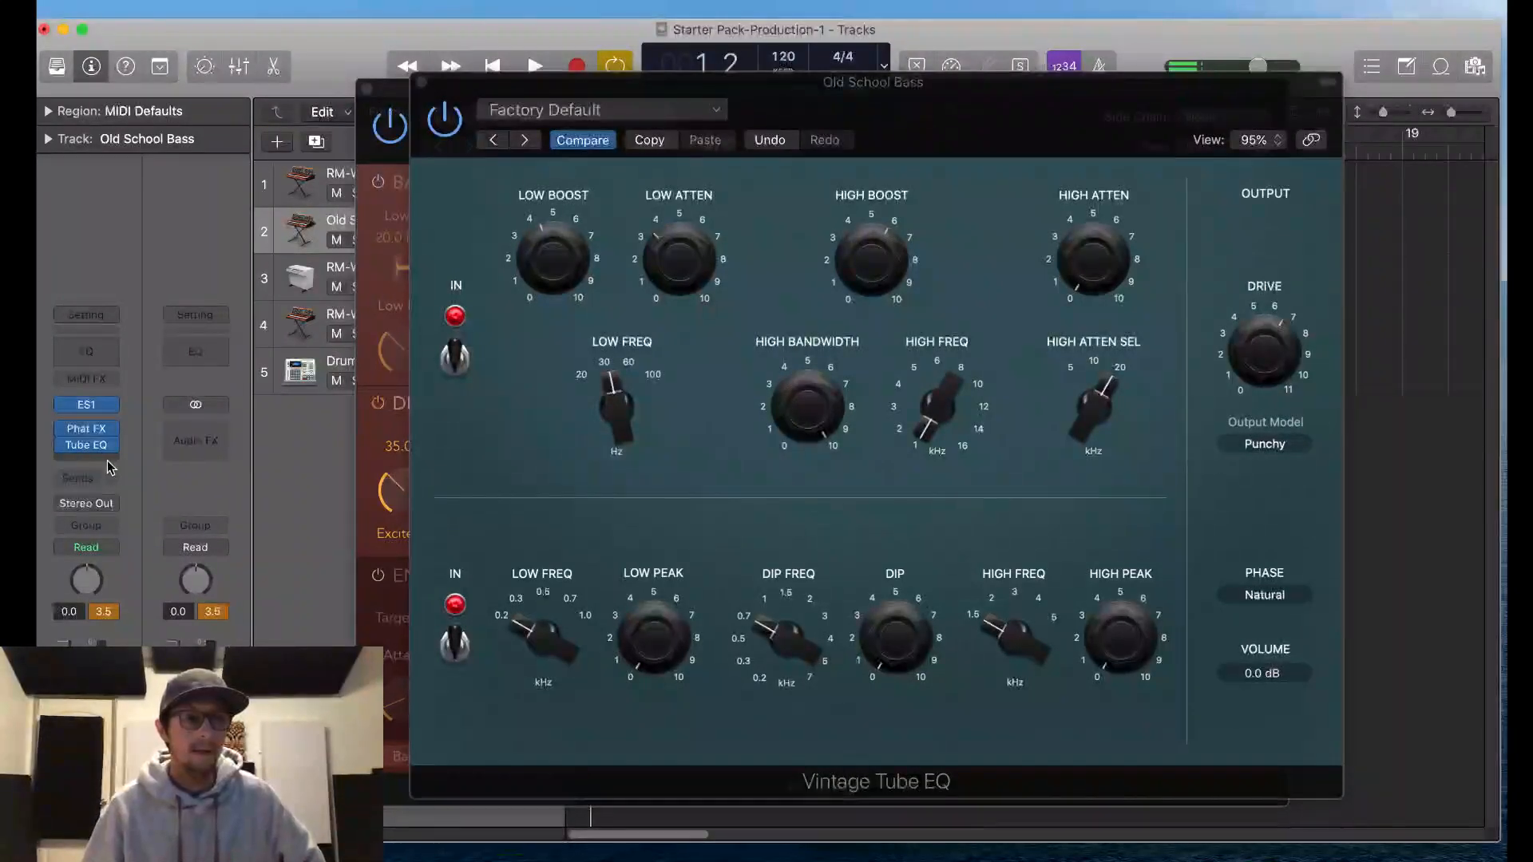
{"action": "left_click", "coordinate": [104, 462]}
{"action": "mouse_move", "coordinate": [104, 634]}
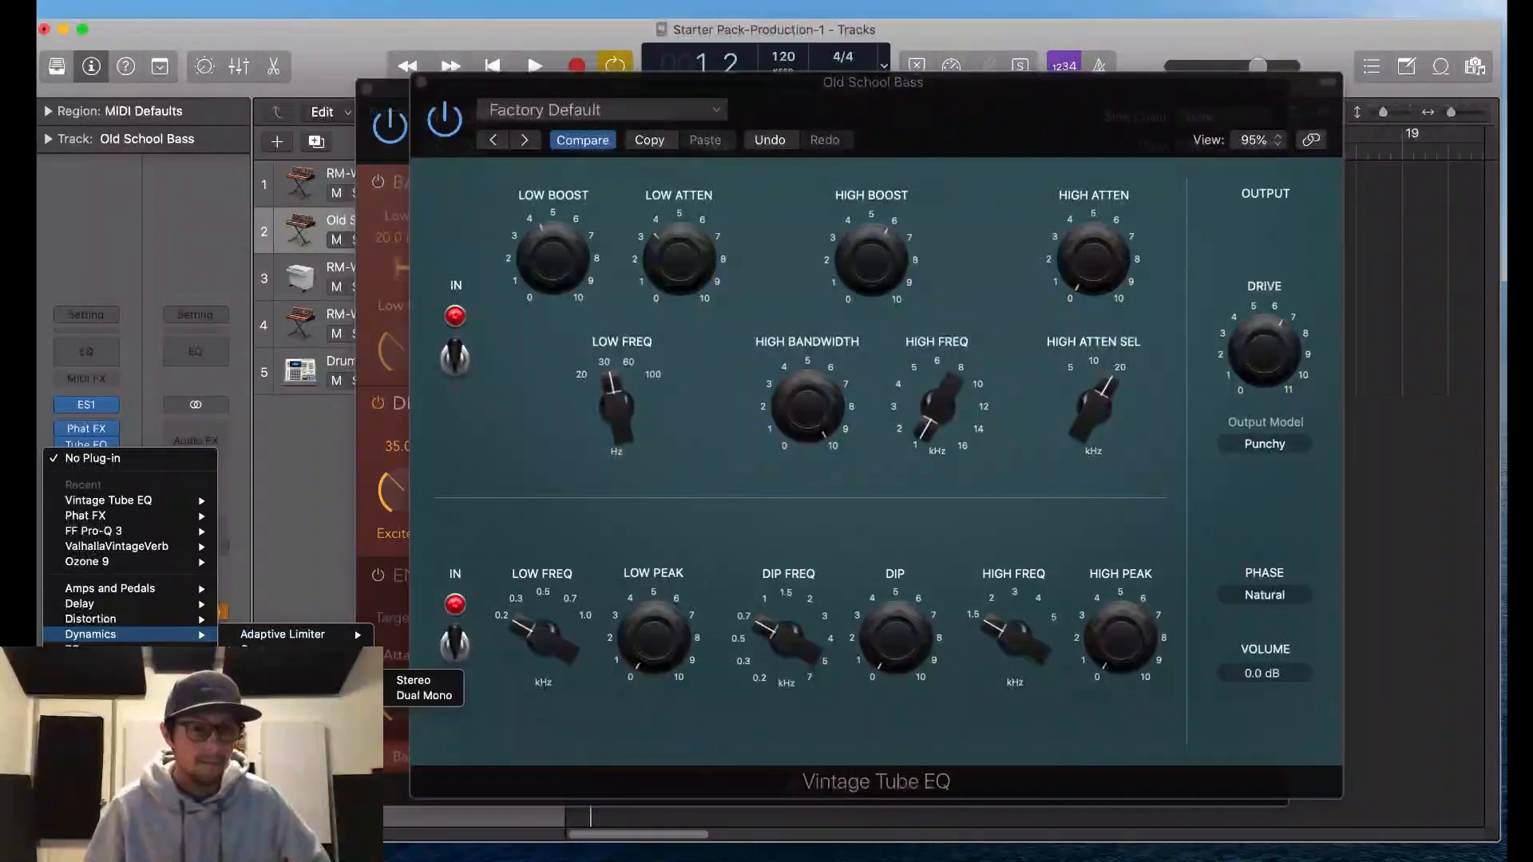
{"action": "mouse_move", "coordinate": [320, 725]}
{"action": "left_click", "coordinate": [408, 724]}
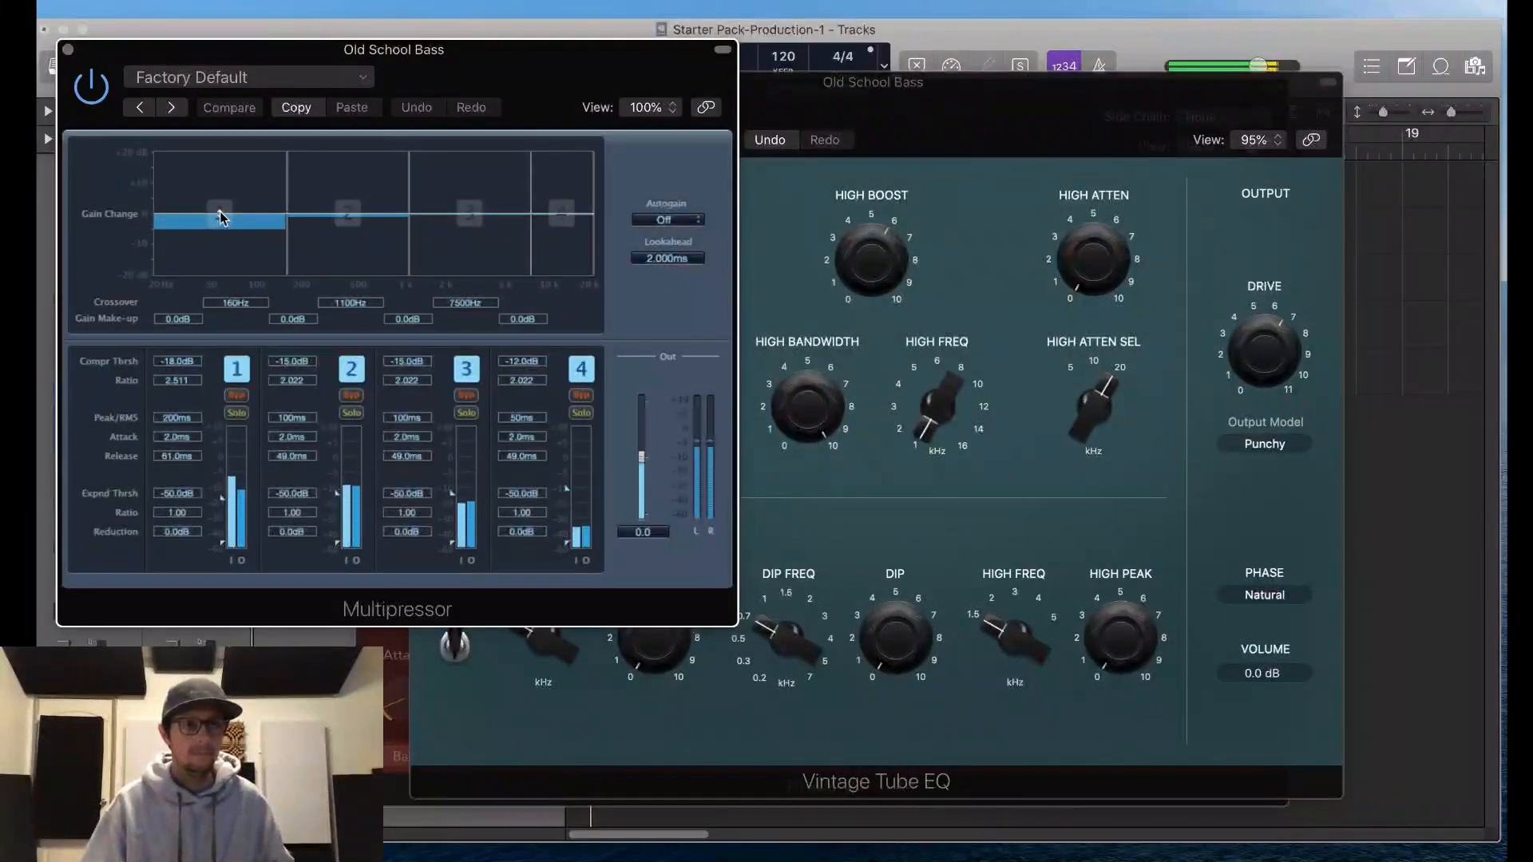
{"action": "left_click_drag", "start_coordinate": [222, 213], "coordinate": [256, 224]}
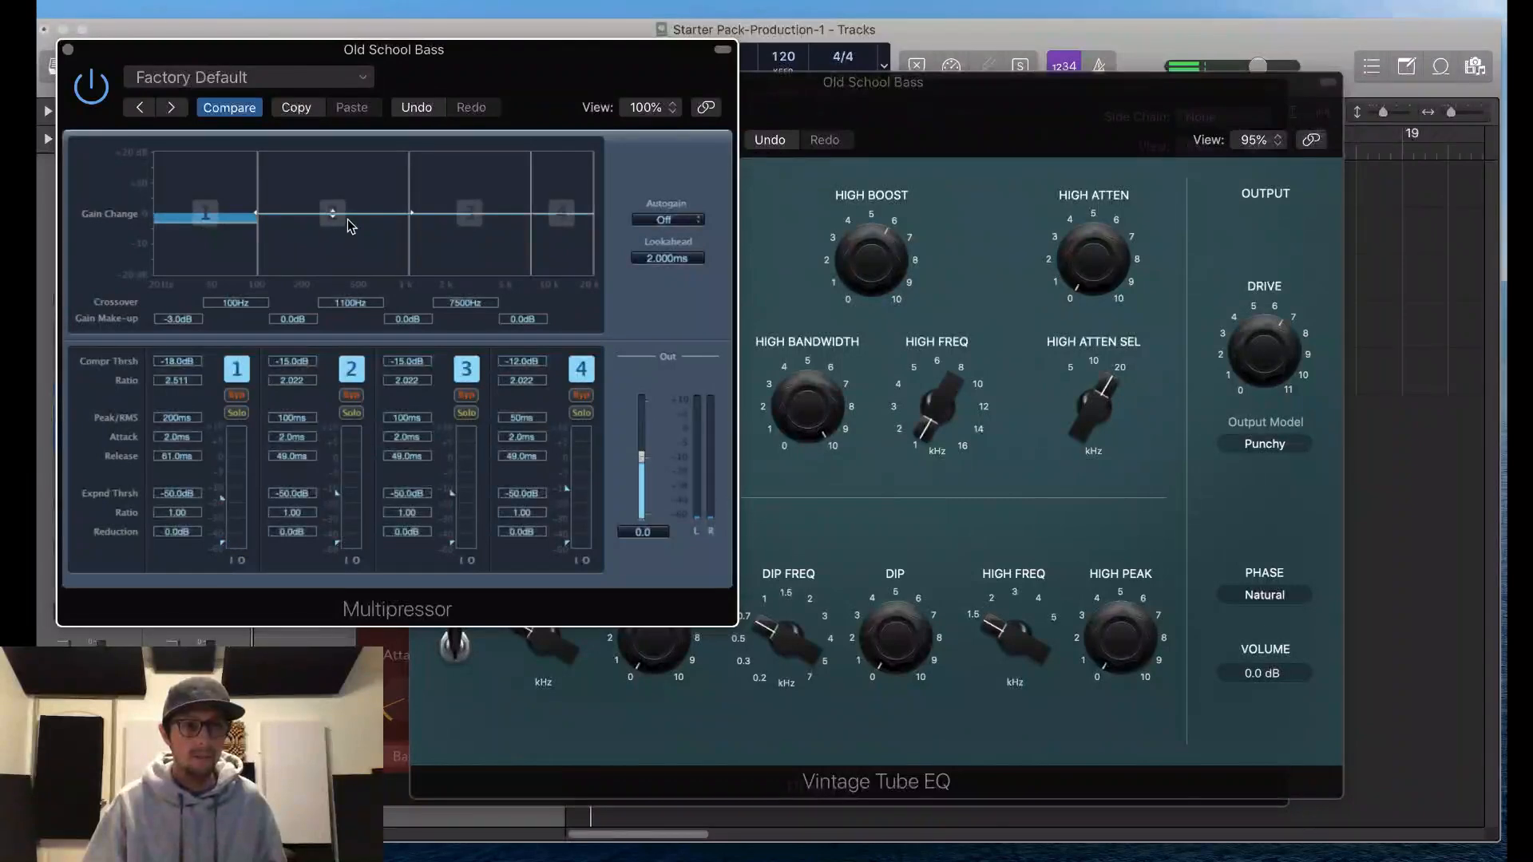
Step: Set the Multipressor's first two crossovers to 110 Hz and 610 Hz, with make-up gain of -4.0 dB on band 1 and -4.5 dB on bands 2-3
{"action": "left_click_drag", "start_coordinate": [410, 222], "coordinate": [373, 223]}
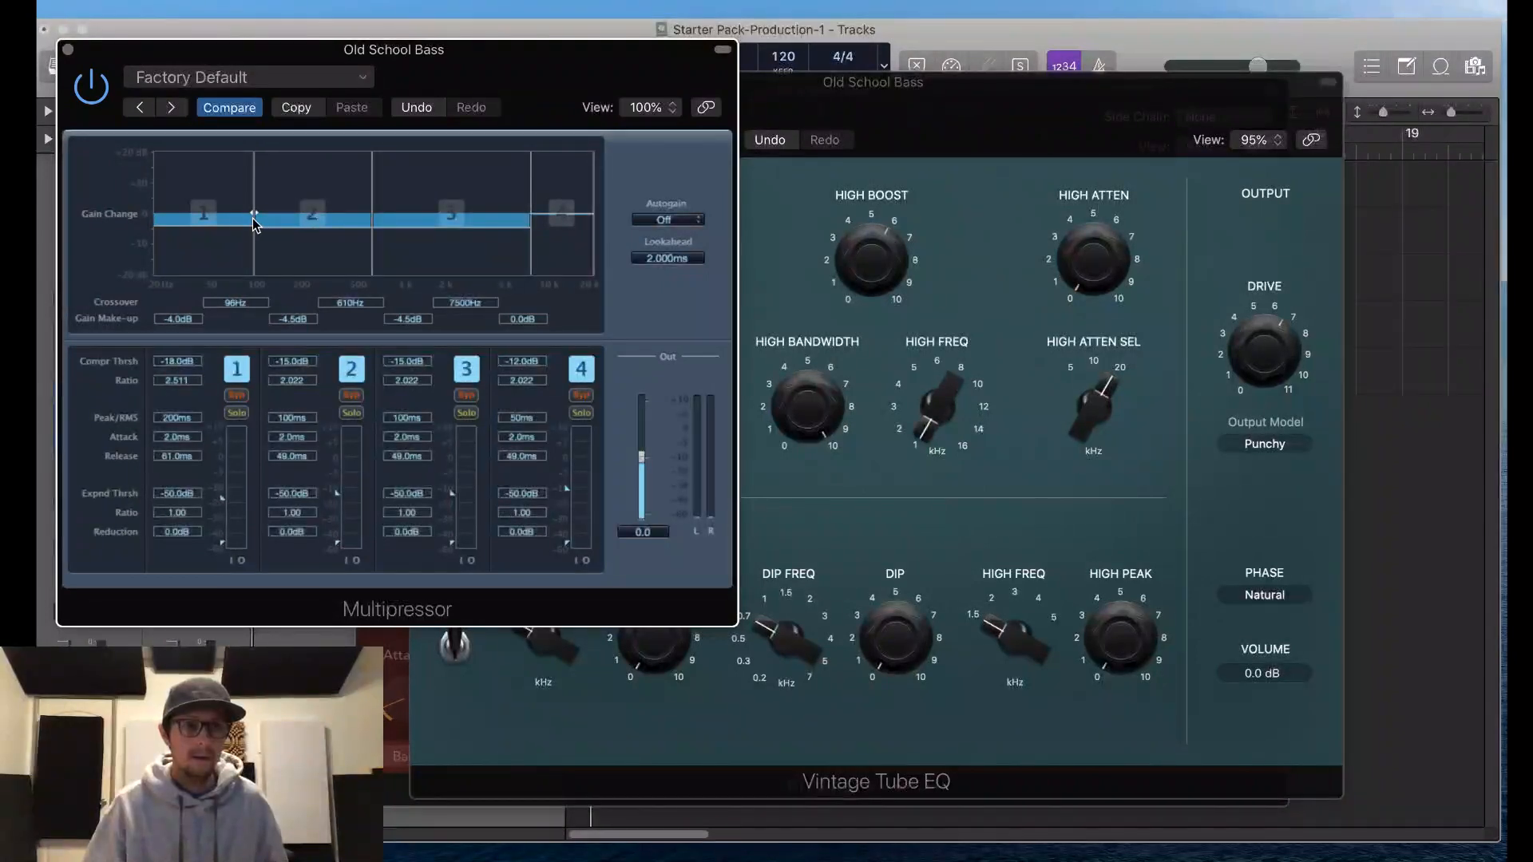
{"action": "left_click_drag", "start_coordinate": [254, 224], "coordinate": [265, 223]}
{"action": "key", "text": "space"}
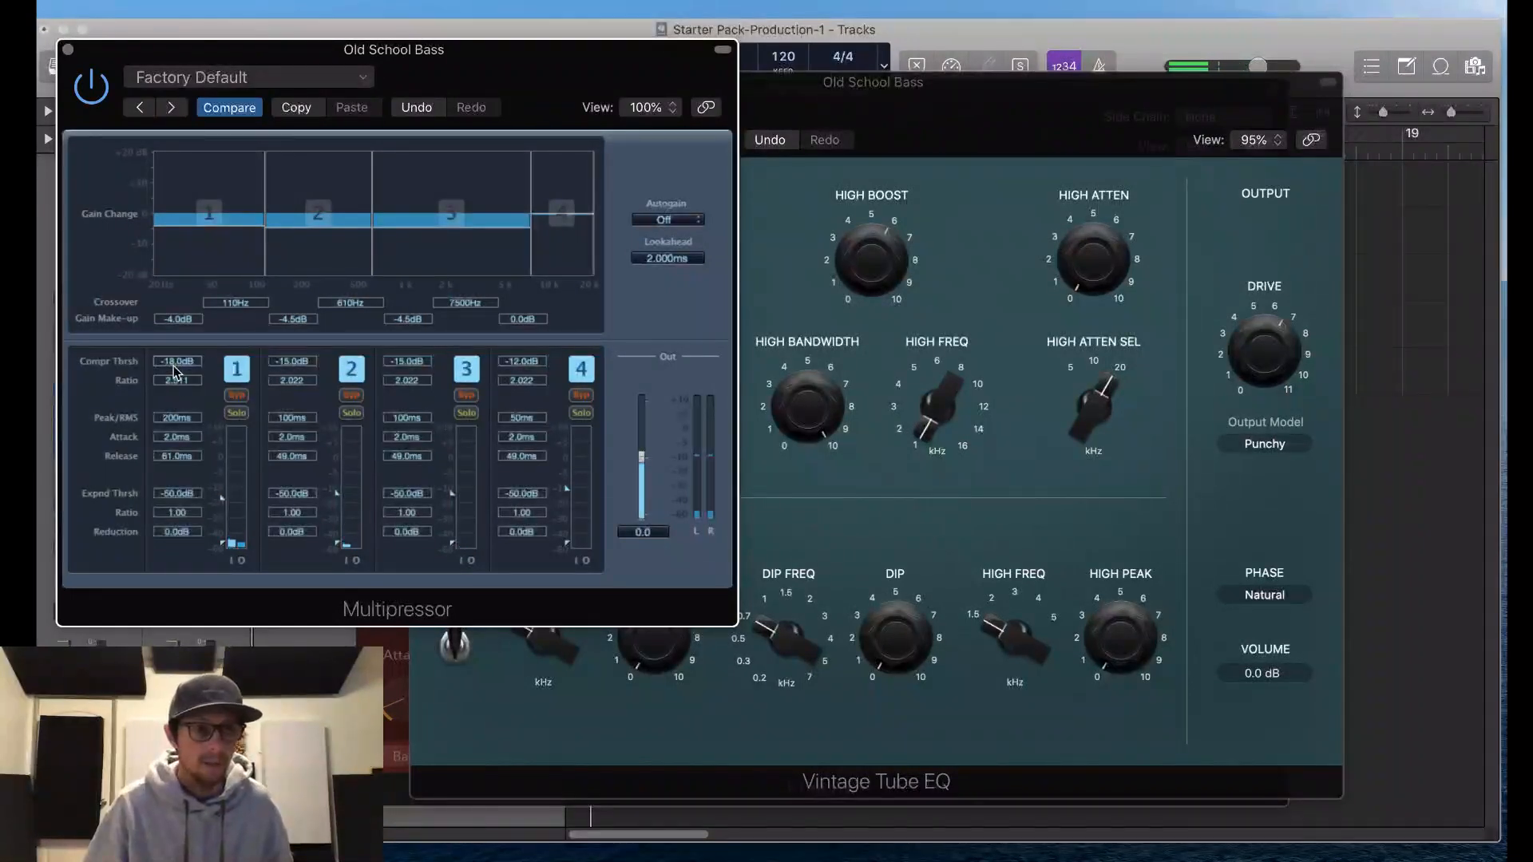
Step: Set band 1's compressor threshold to -10.5 dB and its make-up gain to 2.0 dB, and set band 2's make-up gain to 0.0 dB
{"action": "mouse_move", "coordinate": [175, 371]}
{"action": "left_mouse_down"}
{"action": "mouse_move", "coordinate": [176, 419]}
{"action": "mouse_move", "coordinate": [198, 318]}
{"action": "mouse_move", "coordinate": [205, 352]}
{"action": "mouse_move", "coordinate": [180, 395]}
{"action": "left_mouse_up"}
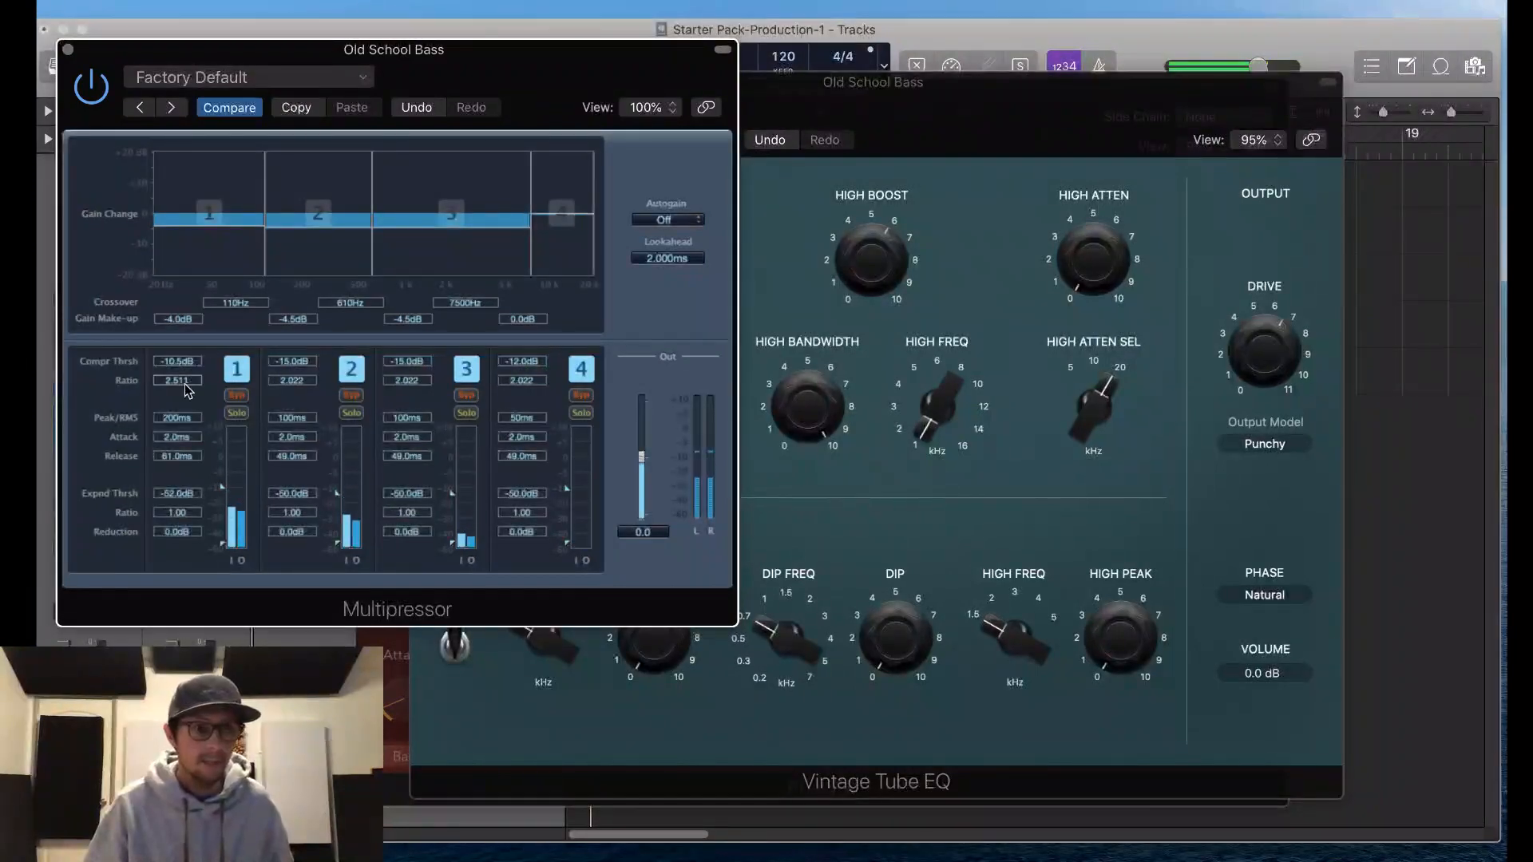
{"action": "left_click_drag", "start_coordinate": [184, 318], "coordinate": [200, 290]}
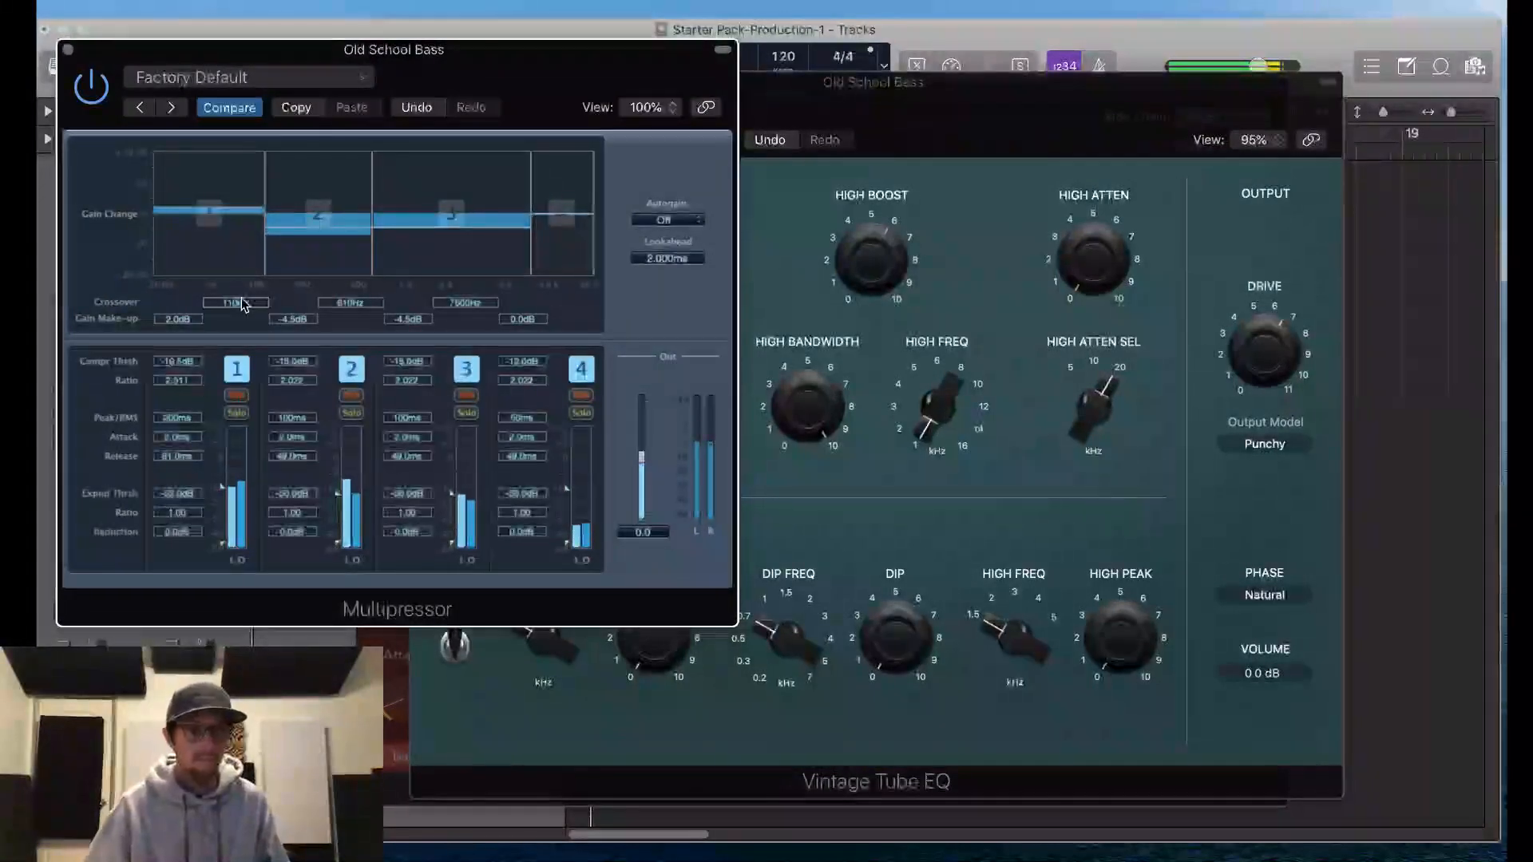
{"action": "left_click_drag", "start_coordinate": [319, 227], "coordinate": [322, 214]}
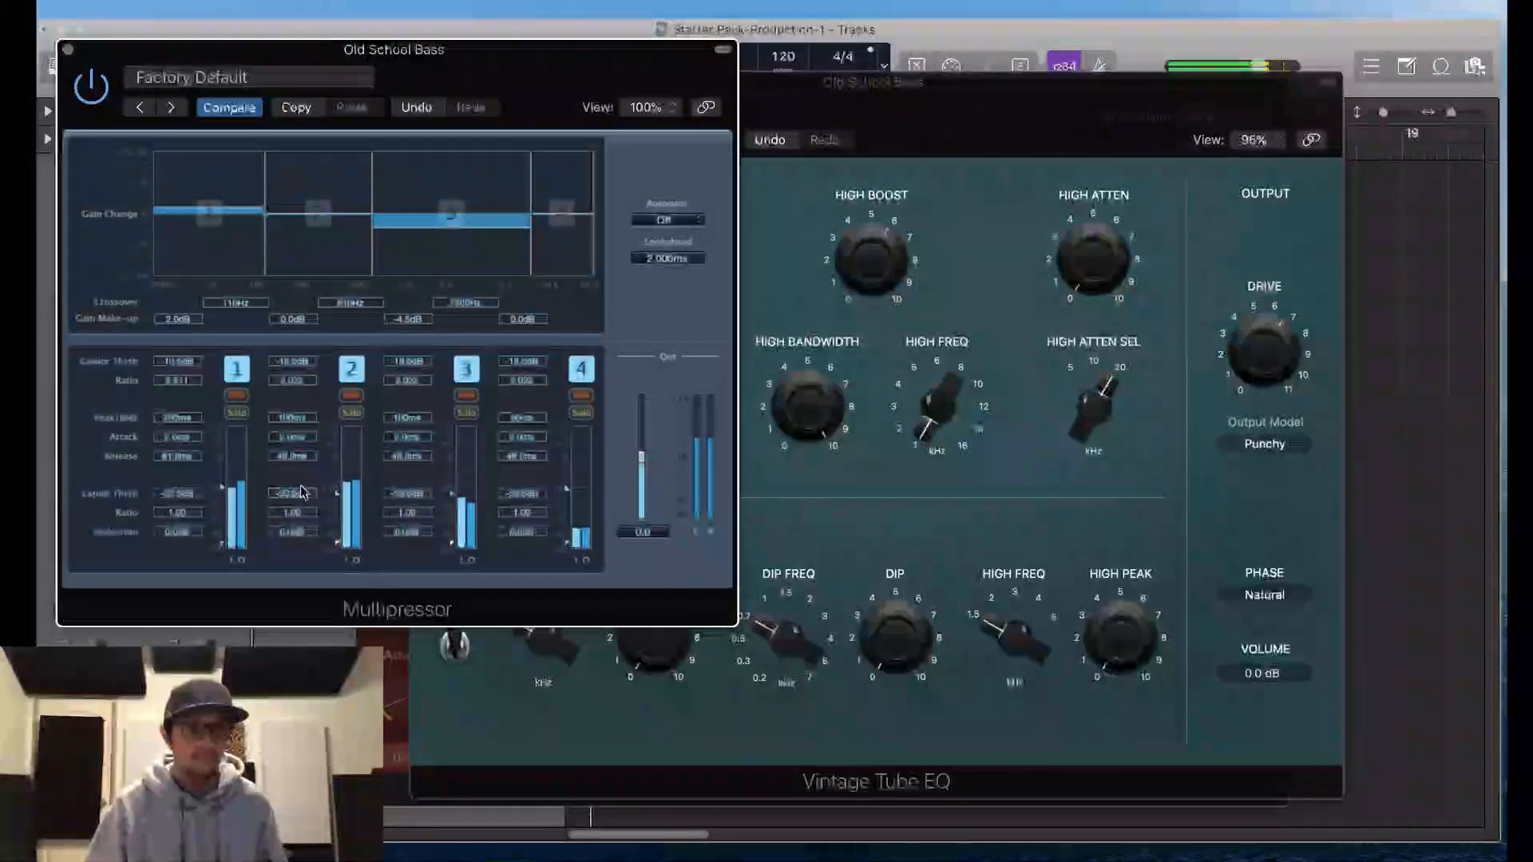
{"action": "mouse_move", "coordinate": [338, 495]}
{"action": "left_mouse_down"}
{"action": "mouse_move", "coordinate": [338, 476]}
{"action": "mouse_move", "coordinate": [341, 490]}
{"action": "left_mouse_up"}
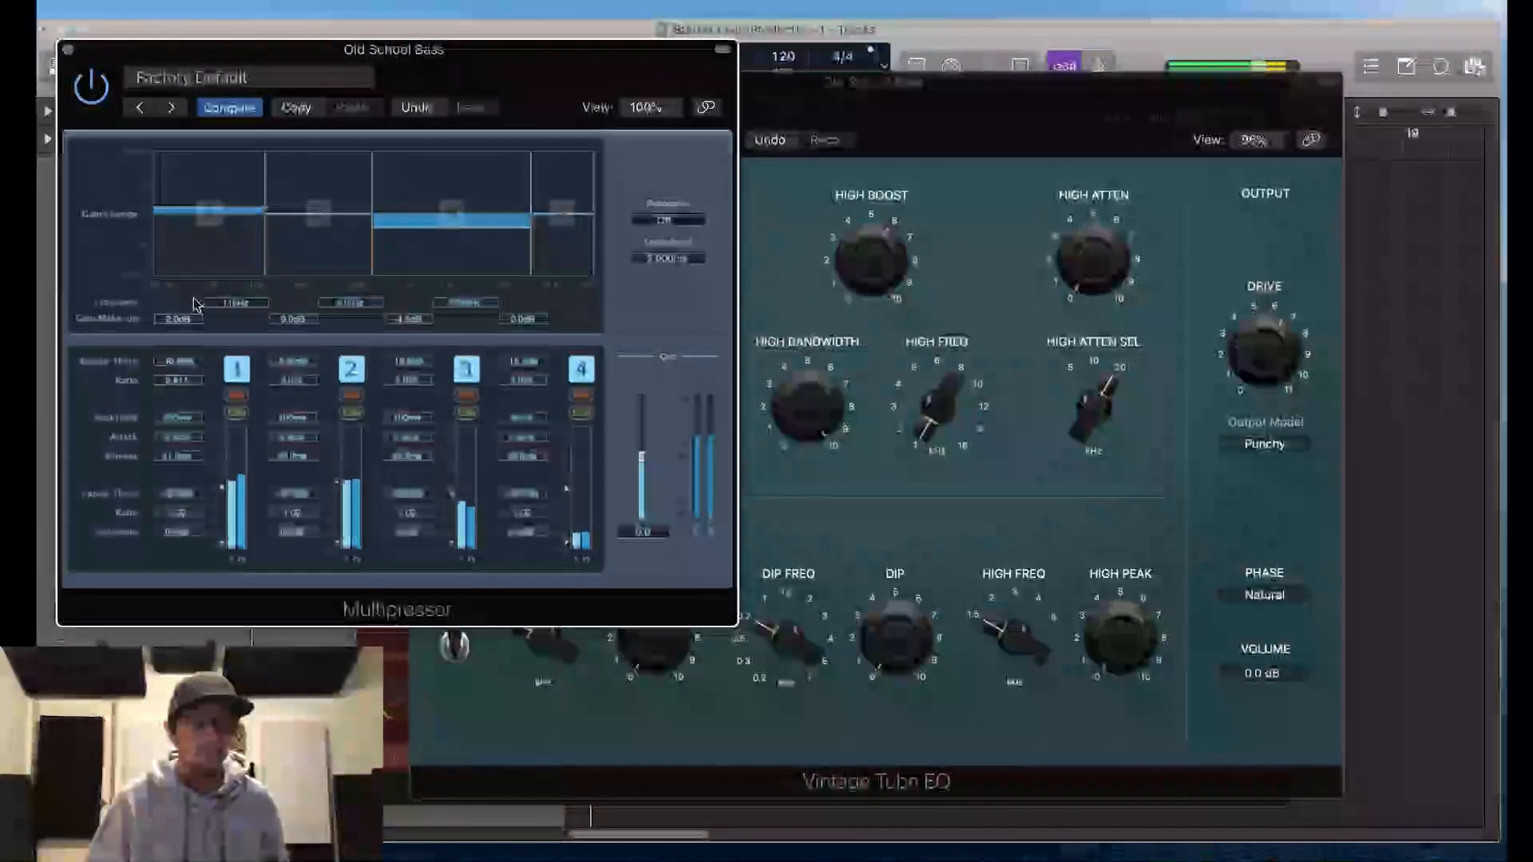
Step: Set the make-up gains of bands 1 to 4 to 5.5, 4.5, -7.0 and 7.5 dB, raising the middle crossover to about 1100 Hz and lowering the upper one
{"action": "left_click_drag", "start_coordinate": [183, 330], "coordinate": [188, 310]}
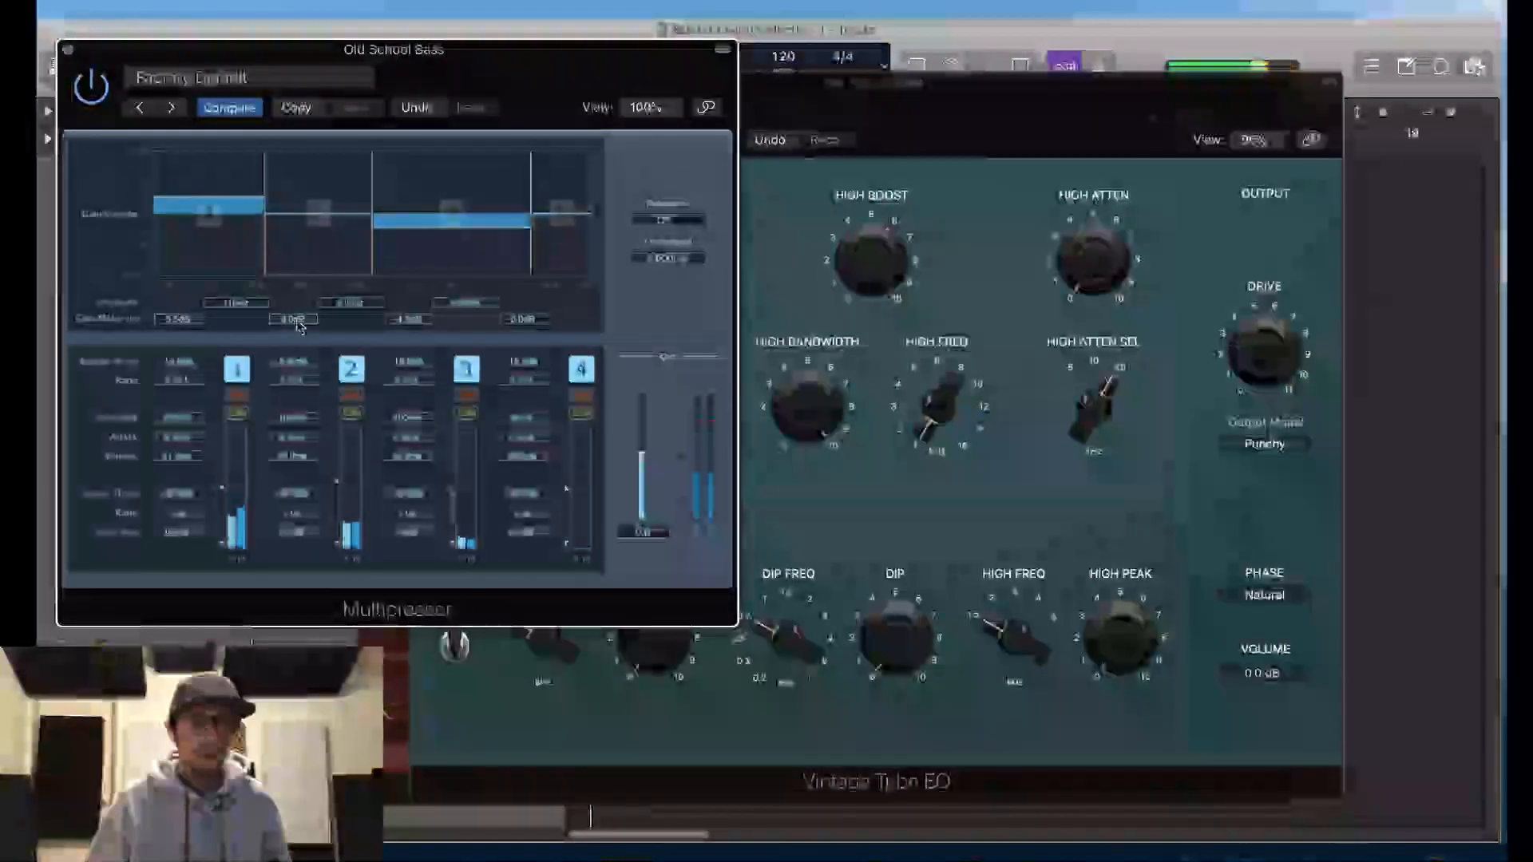
{"action": "left_click_drag", "start_coordinate": [298, 306], "coordinate": [298, 298]}
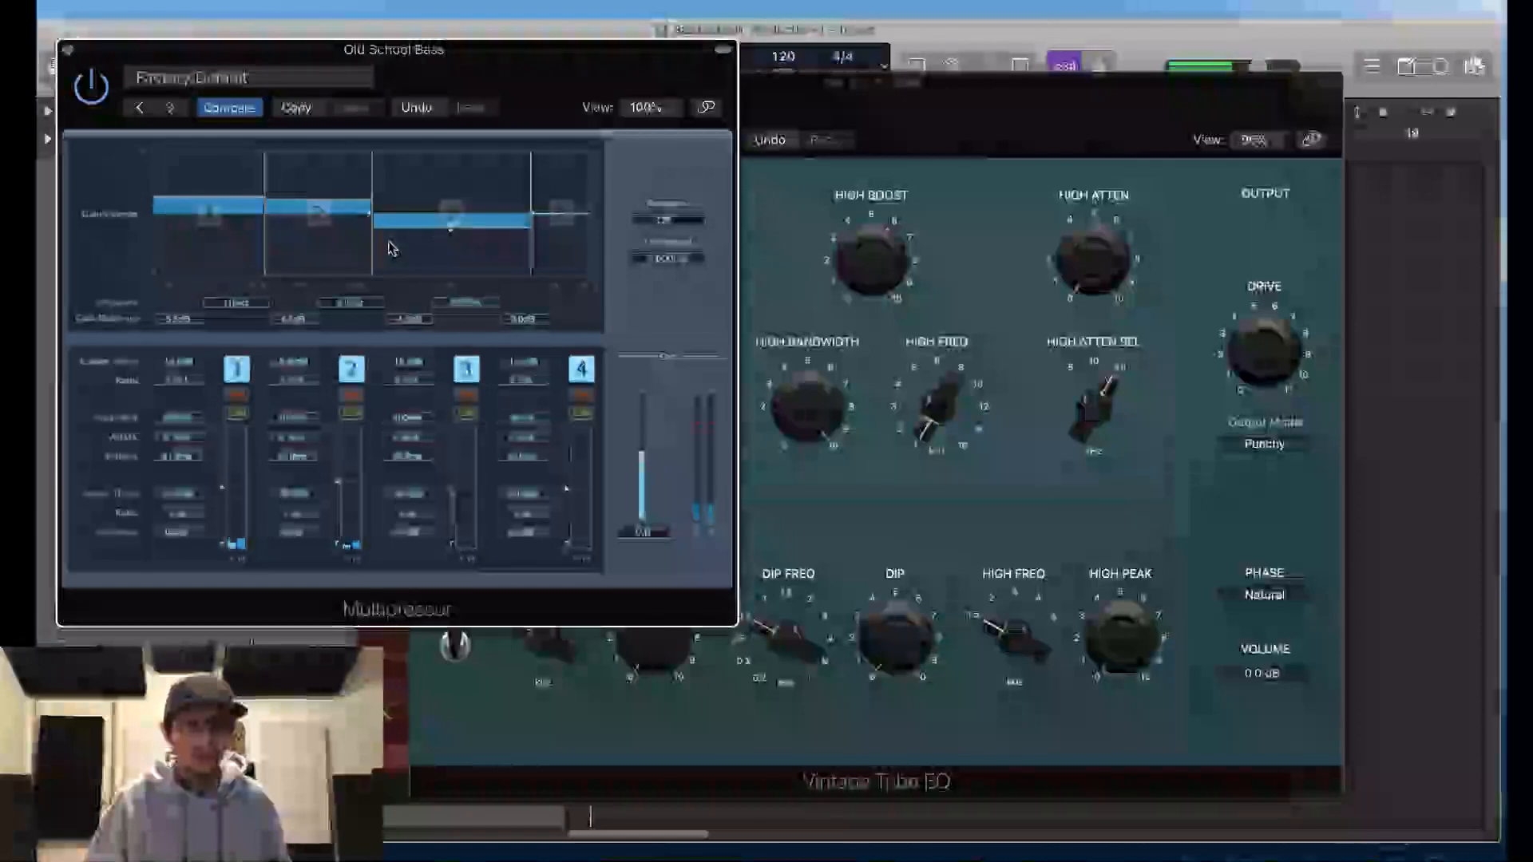
{"action": "left_click_drag", "start_coordinate": [376, 246], "coordinate": [412, 230]}
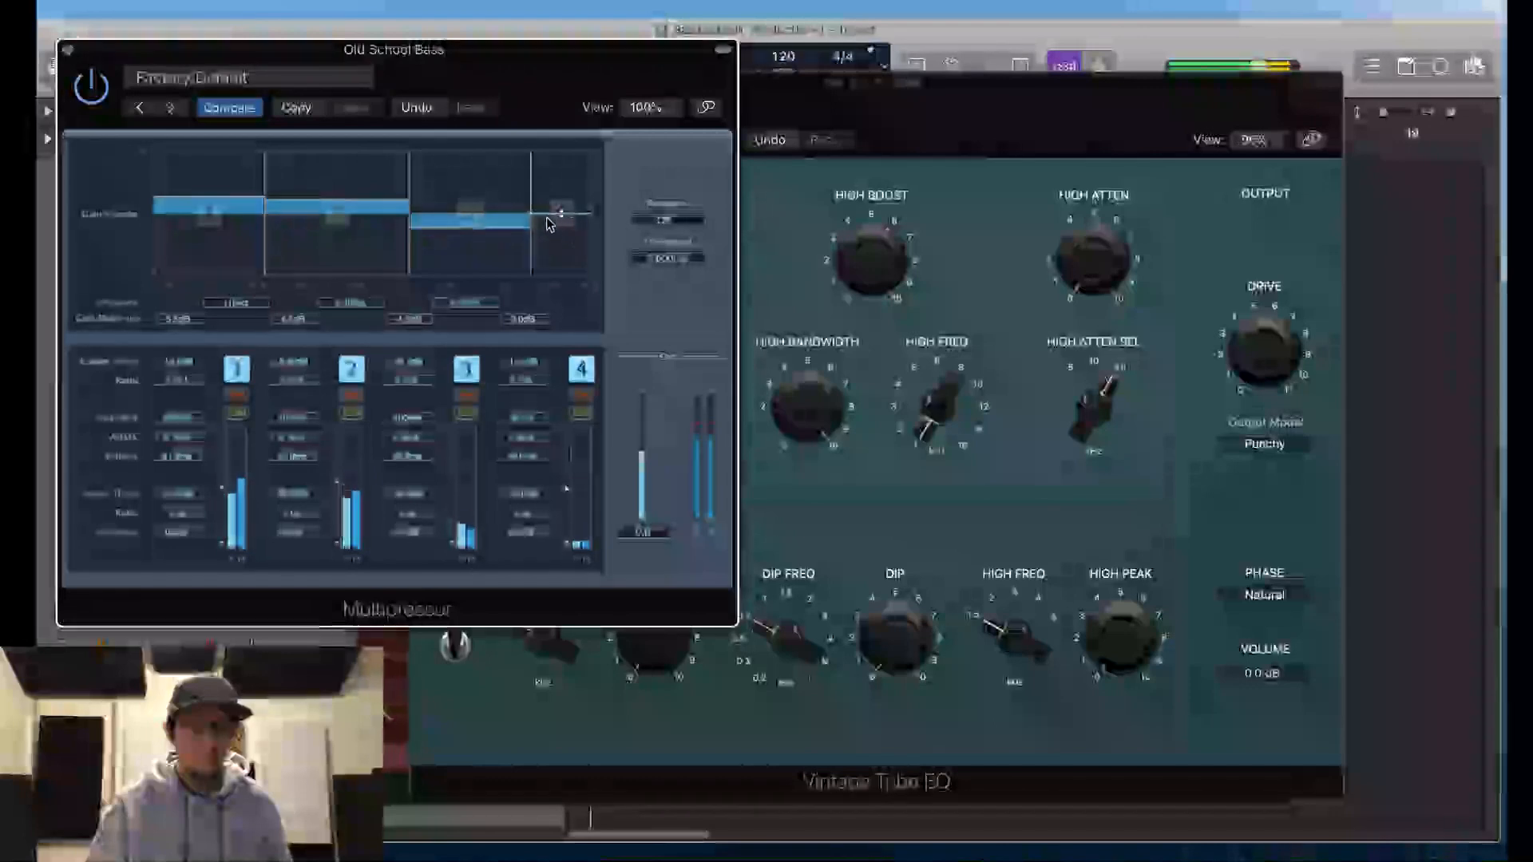
{"action": "left_click_drag", "start_coordinate": [534, 225], "coordinate": [509, 238]}
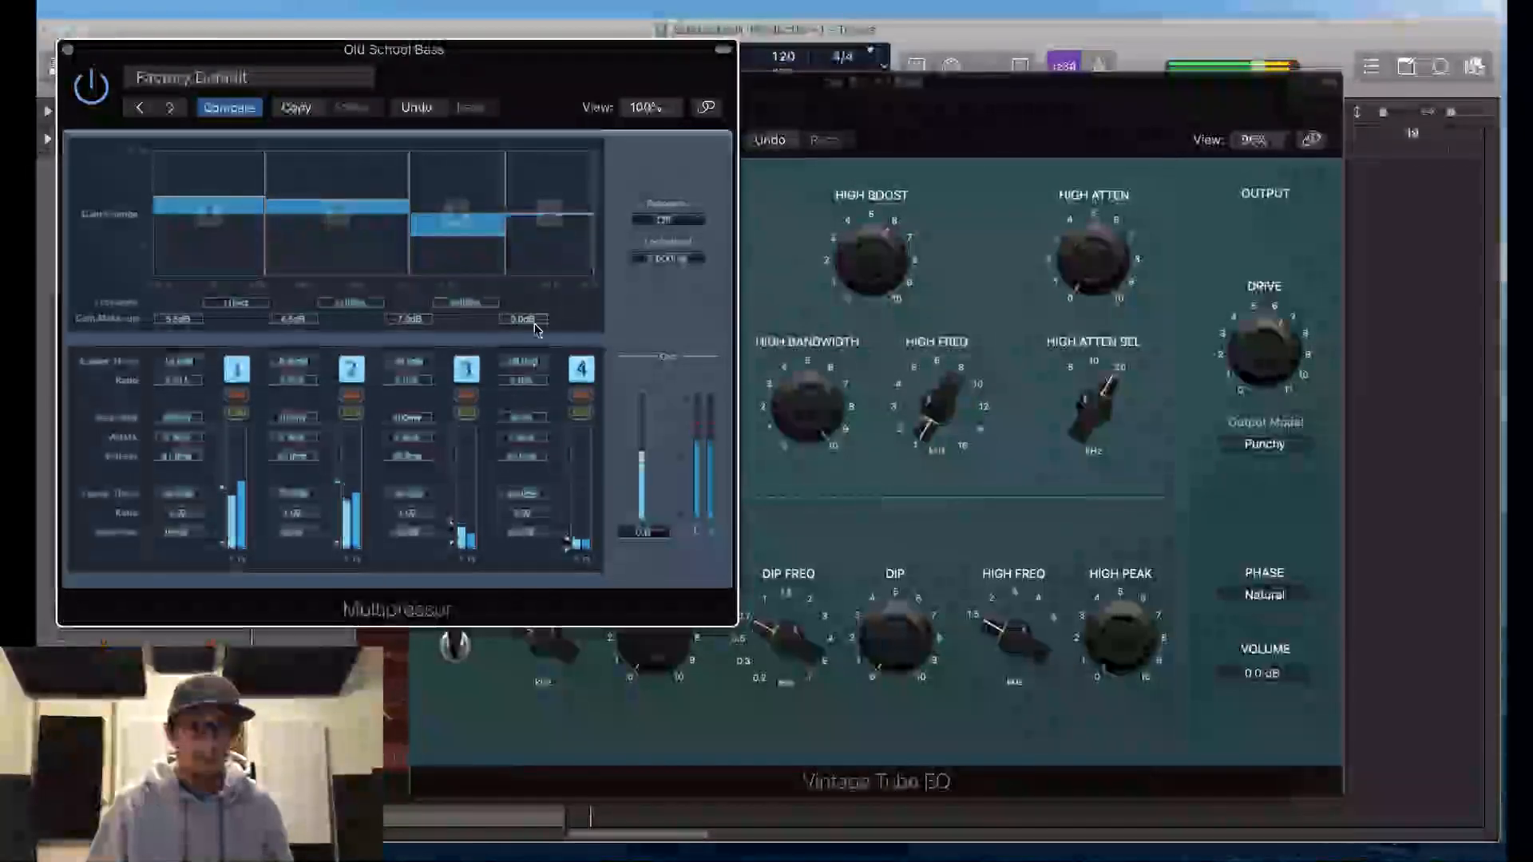
{"action": "left_click_drag", "start_coordinate": [537, 329], "coordinate": [547, 271]}
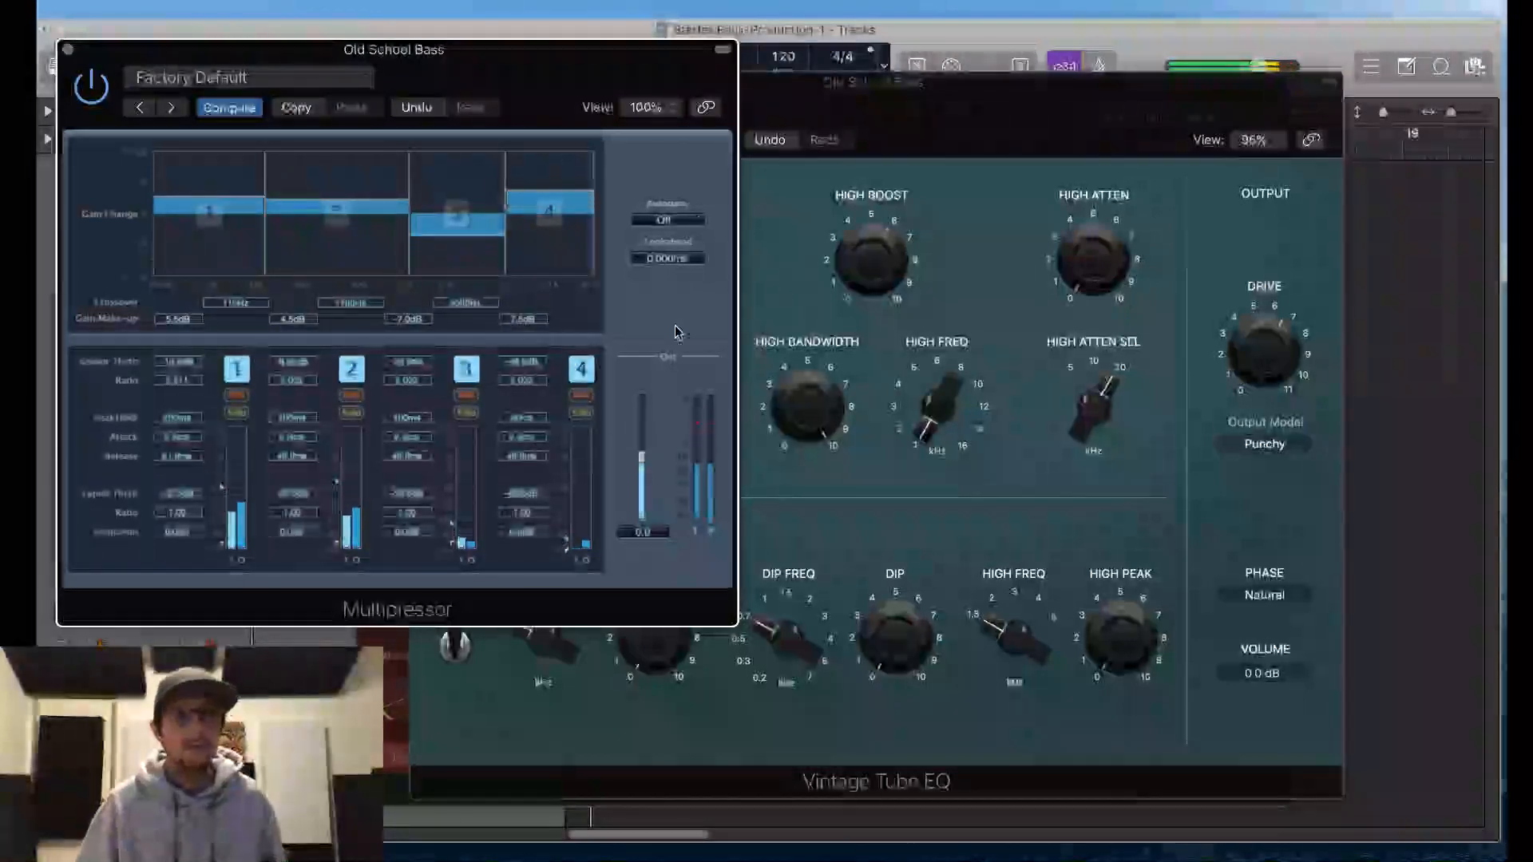
Step: Raise the Vintage Tube EQ's Drive to about 7.5, then check the Multipressor's response and close it
{"action": "left_click", "coordinate": [69, 51]}
{"action": "mouse_move", "coordinate": [97, 395]}
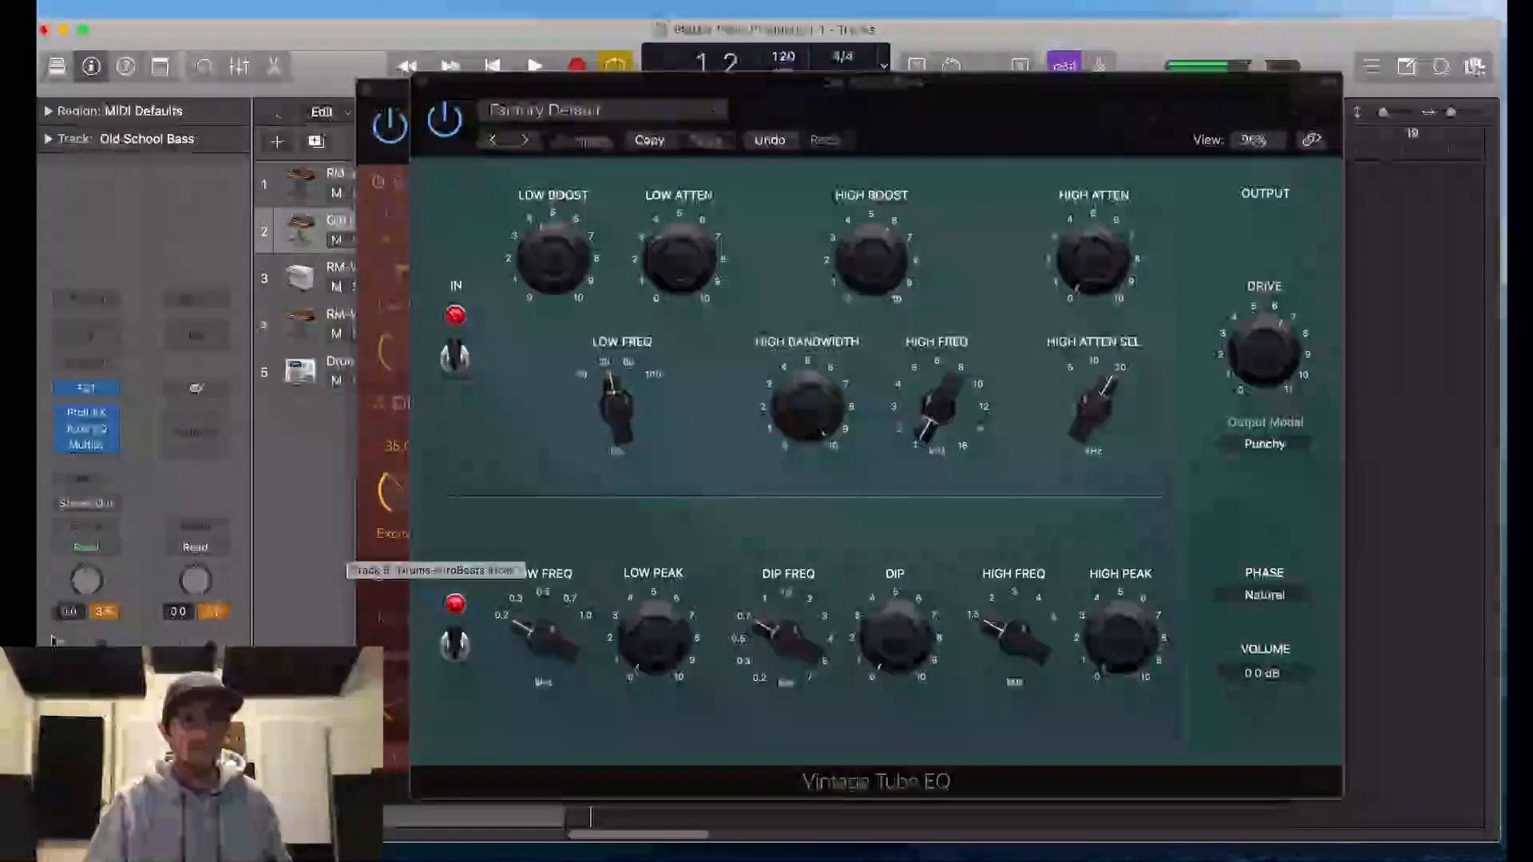
{"action": "mouse_move", "coordinate": [101, 449]}
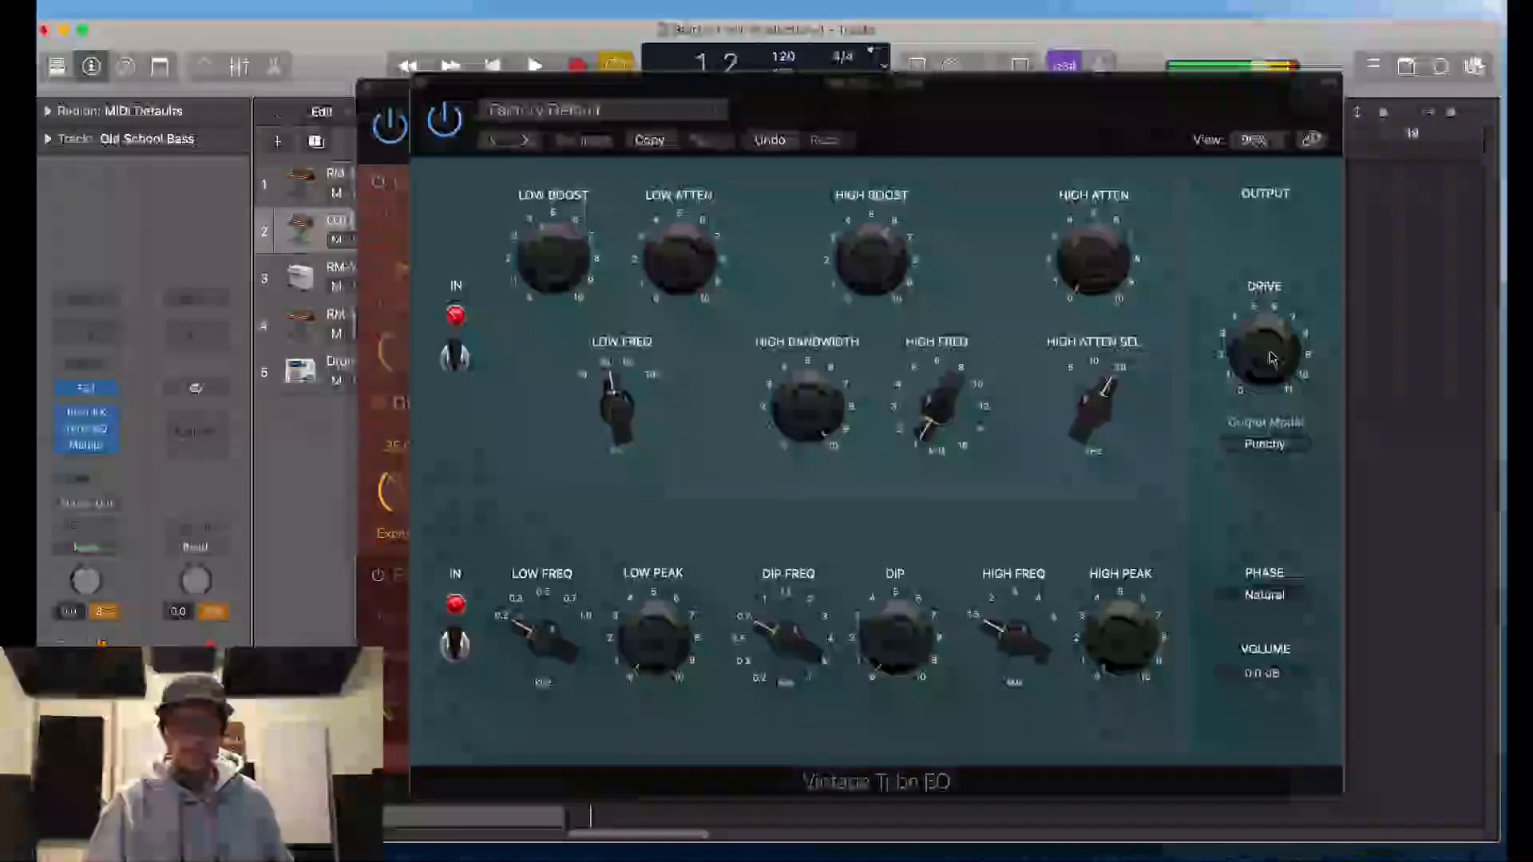
{"action": "left_click_drag", "start_coordinate": [1280, 326], "coordinate": [1282, 317]}
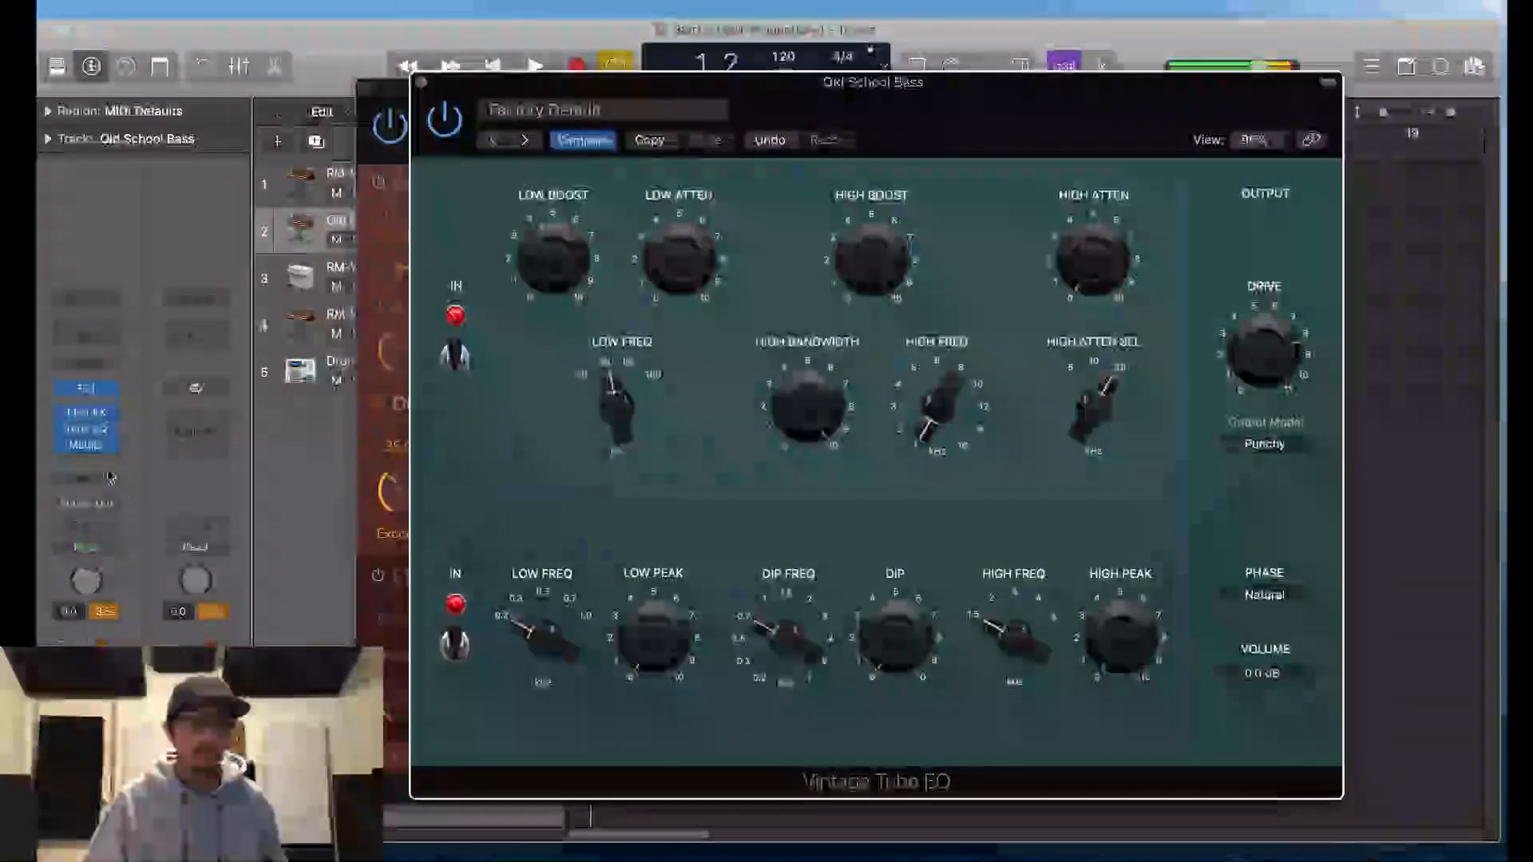
{"action": "left_click", "coordinate": [88, 438]}
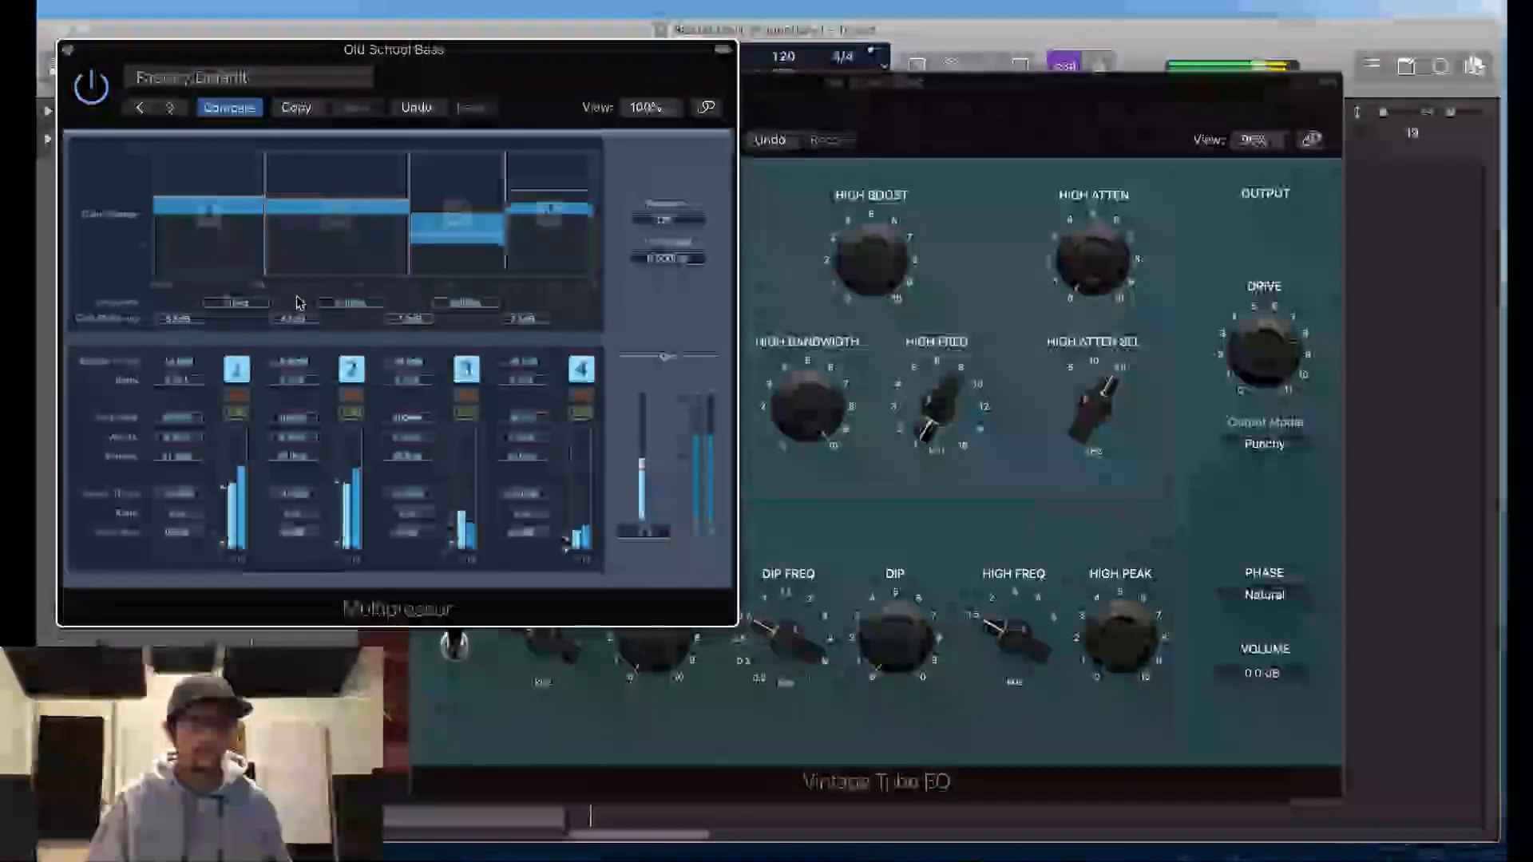
{"action": "left_click", "coordinate": [68, 49]}
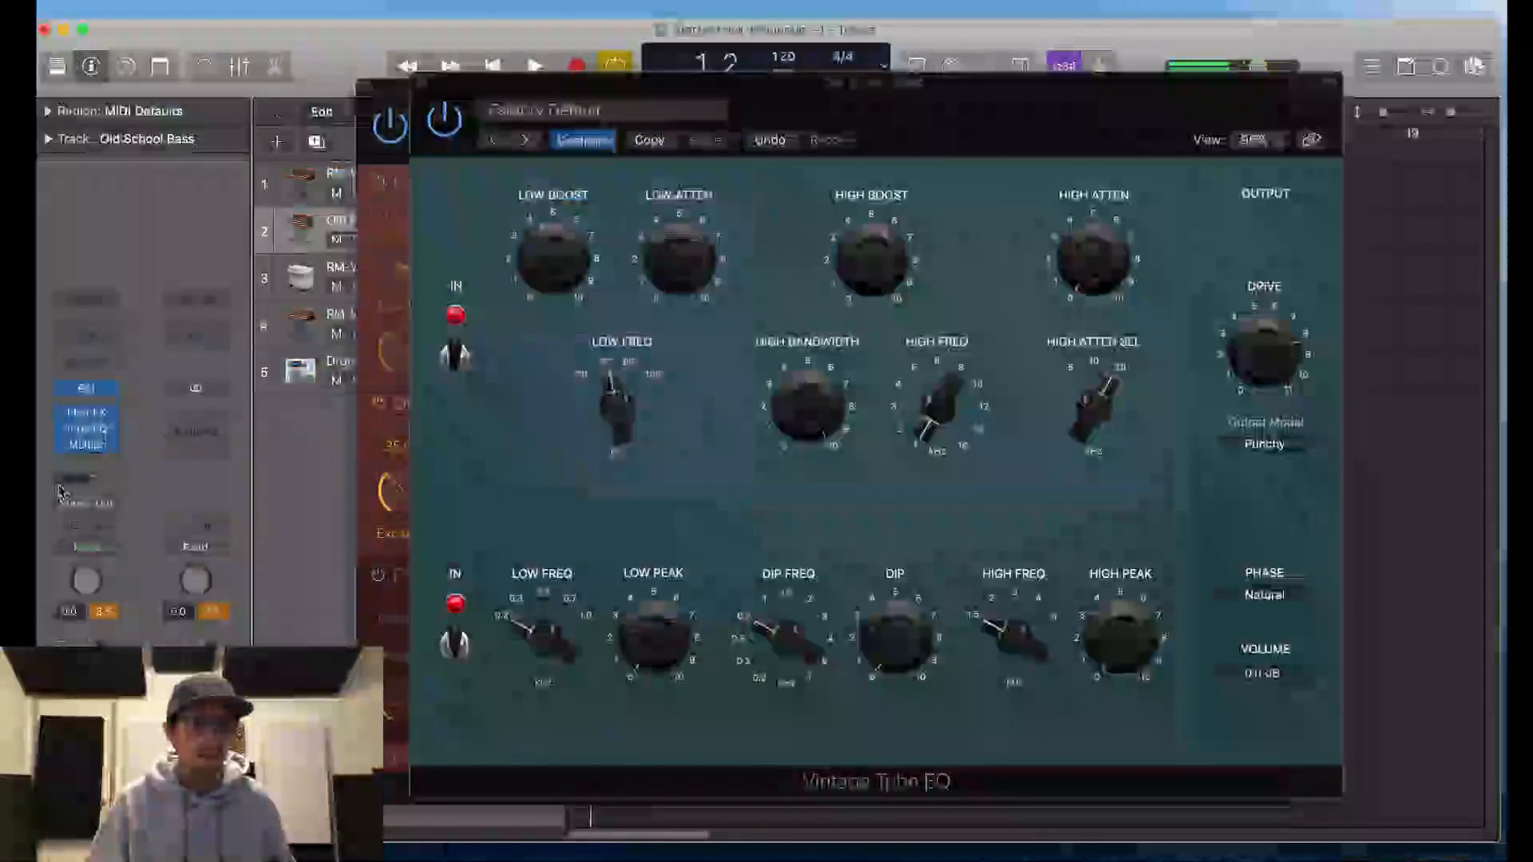
Step: Open the ES1 and set Analog to 84%, adjusting the envelope's Decay and Sustain levels
{"action": "left_click", "coordinate": [83, 392]}
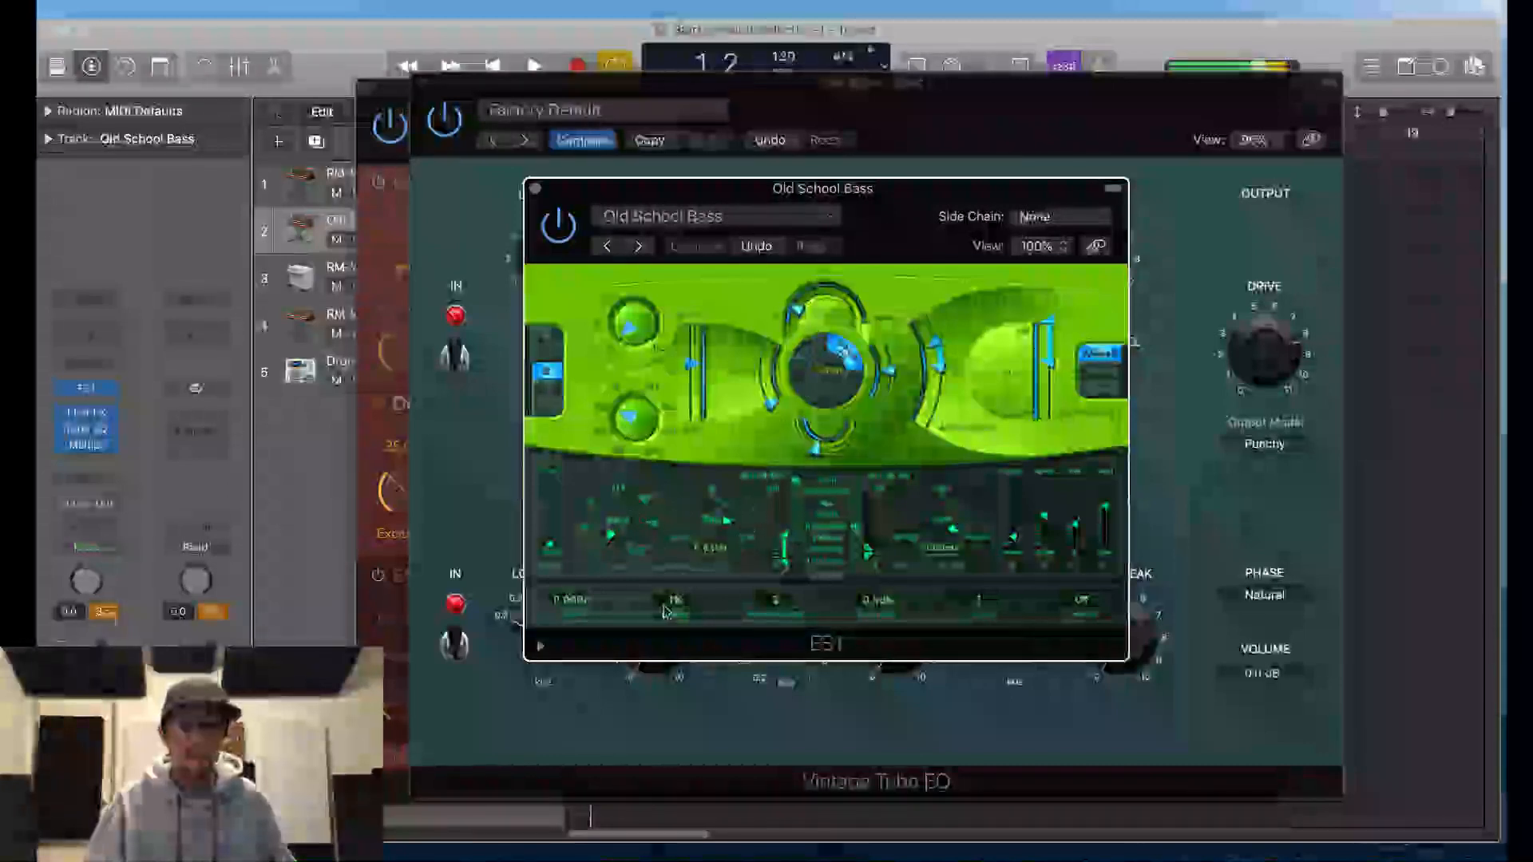
{"action": "left_click_drag", "start_coordinate": [675, 605], "coordinate": [703, 490]}
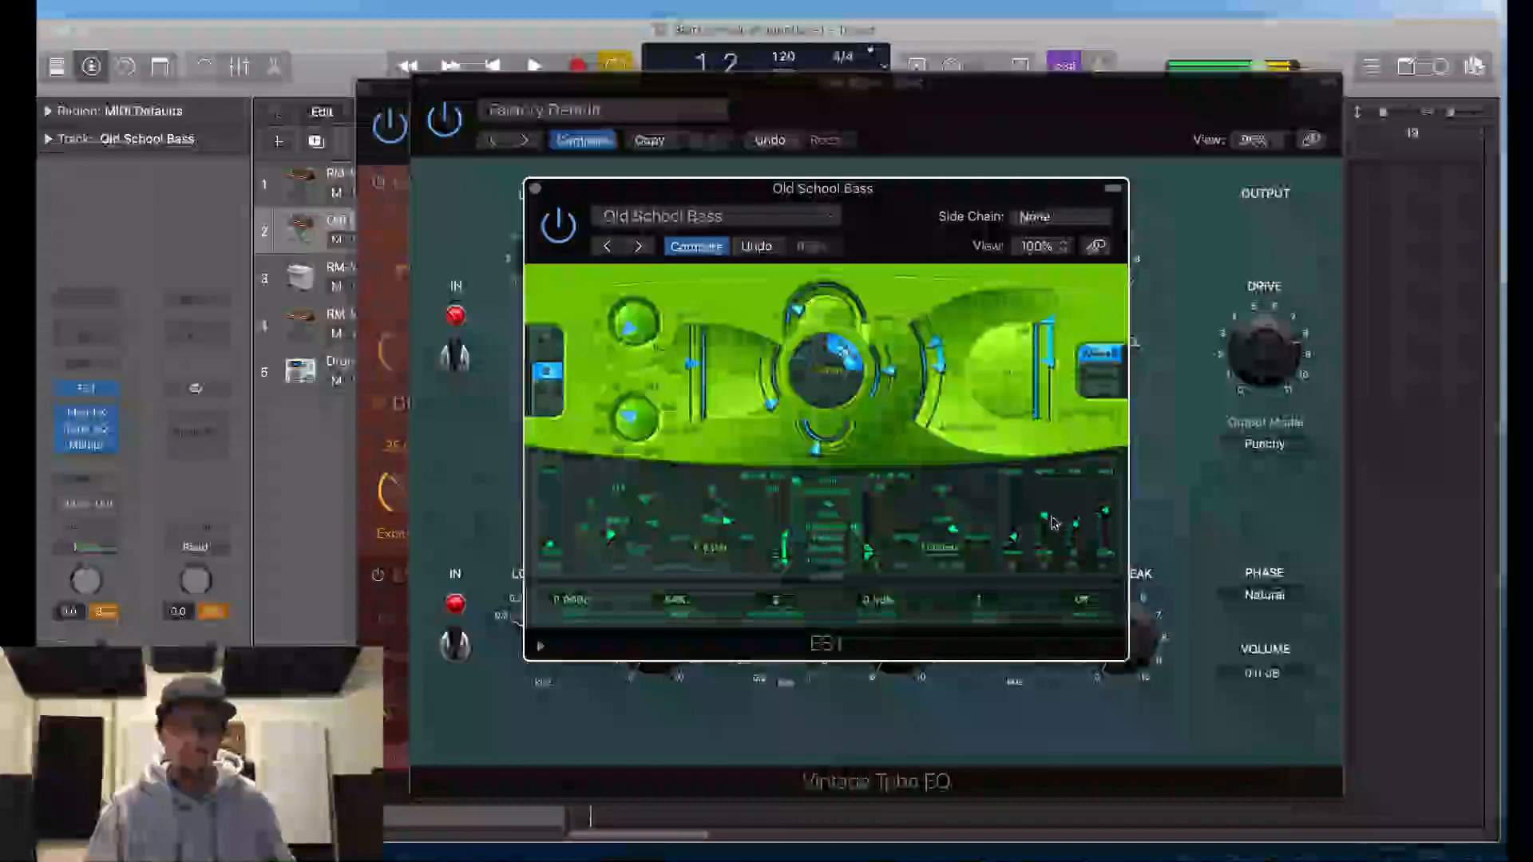
{"action": "mouse_move", "coordinate": [1047, 527]}
{"action": "left_mouse_down"}
{"action": "mouse_move", "coordinate": [1054, 487]}
{"action": "mouse_move", "coordinate": [1053, 519]}
{"action": "left_mouse_up"}
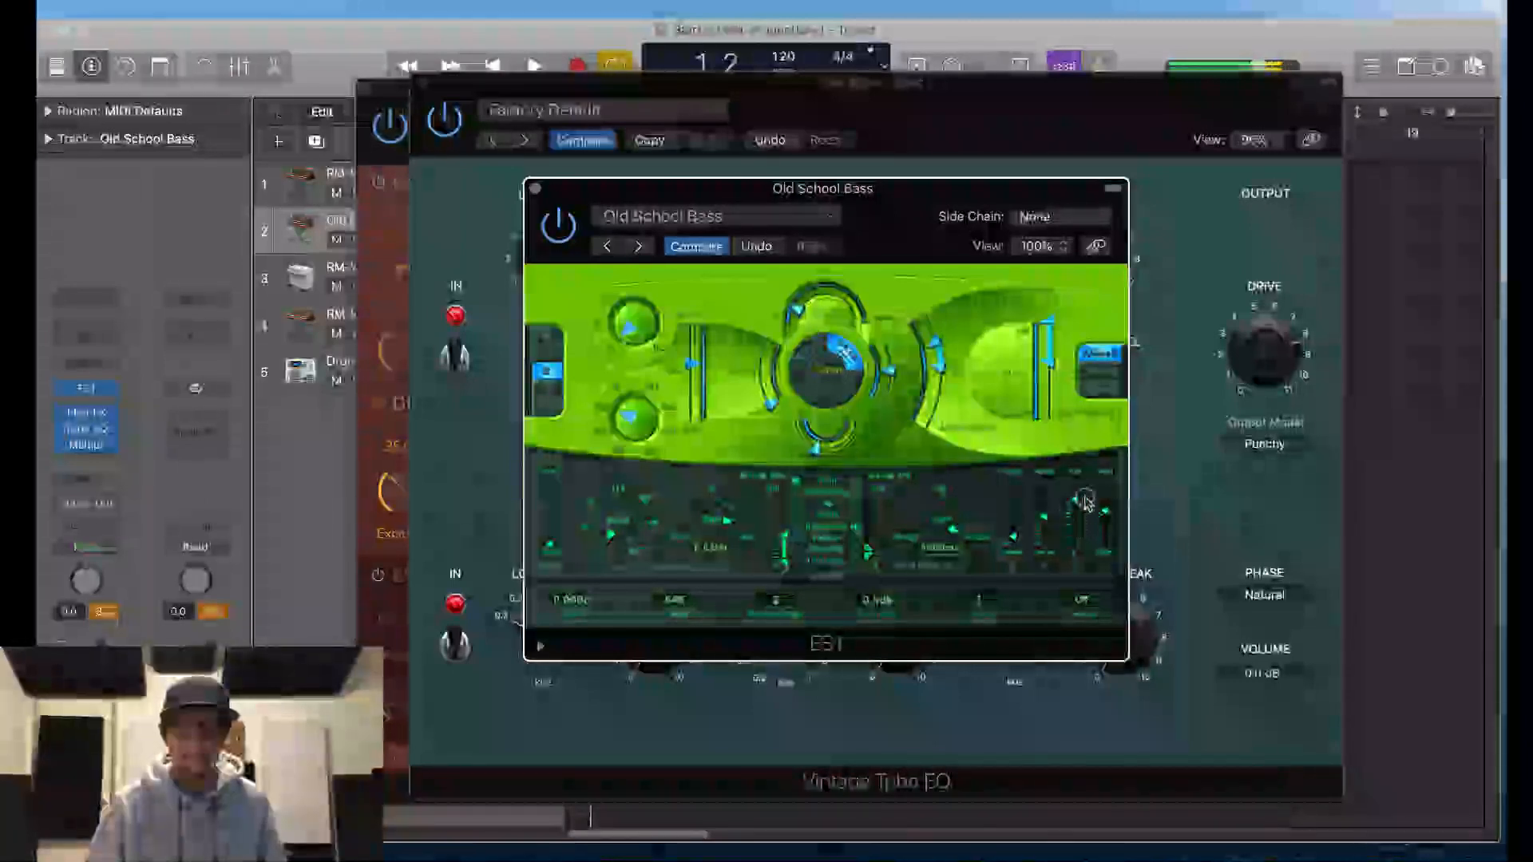
{"action": "left_click_drag", "start_coordinate": [1084, 500], "coordinate": [1084, 520]}
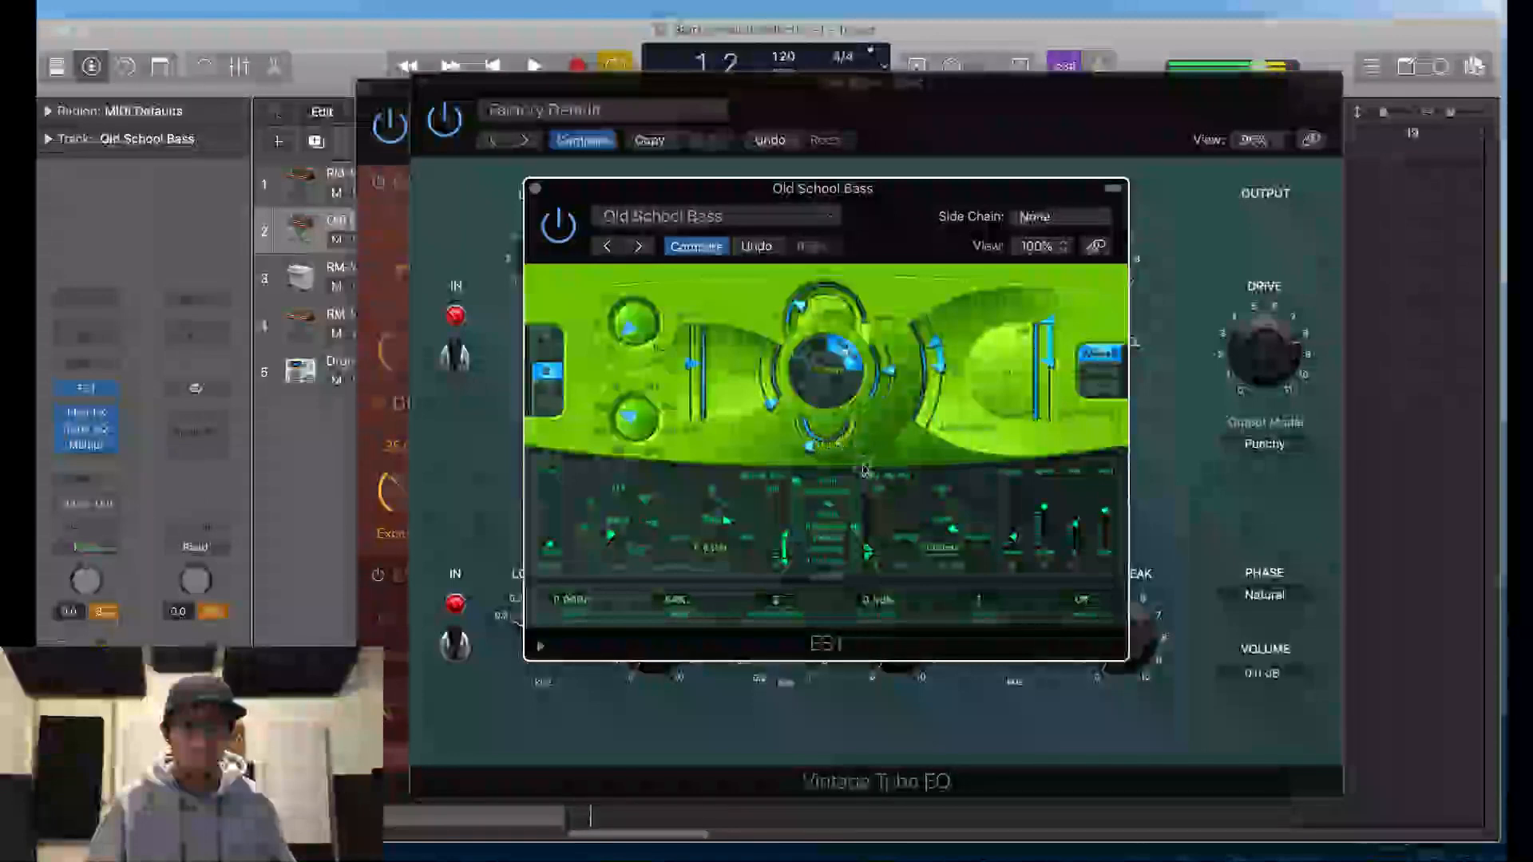
Step: Set the filter Resonance to its midpoint and the Mod Envelope time to 660 ms, with a shorter Decay and longer Release
{"action": "left_click_drag", "start_coordinate": [806, 449], "coordinate": [803, 422]}
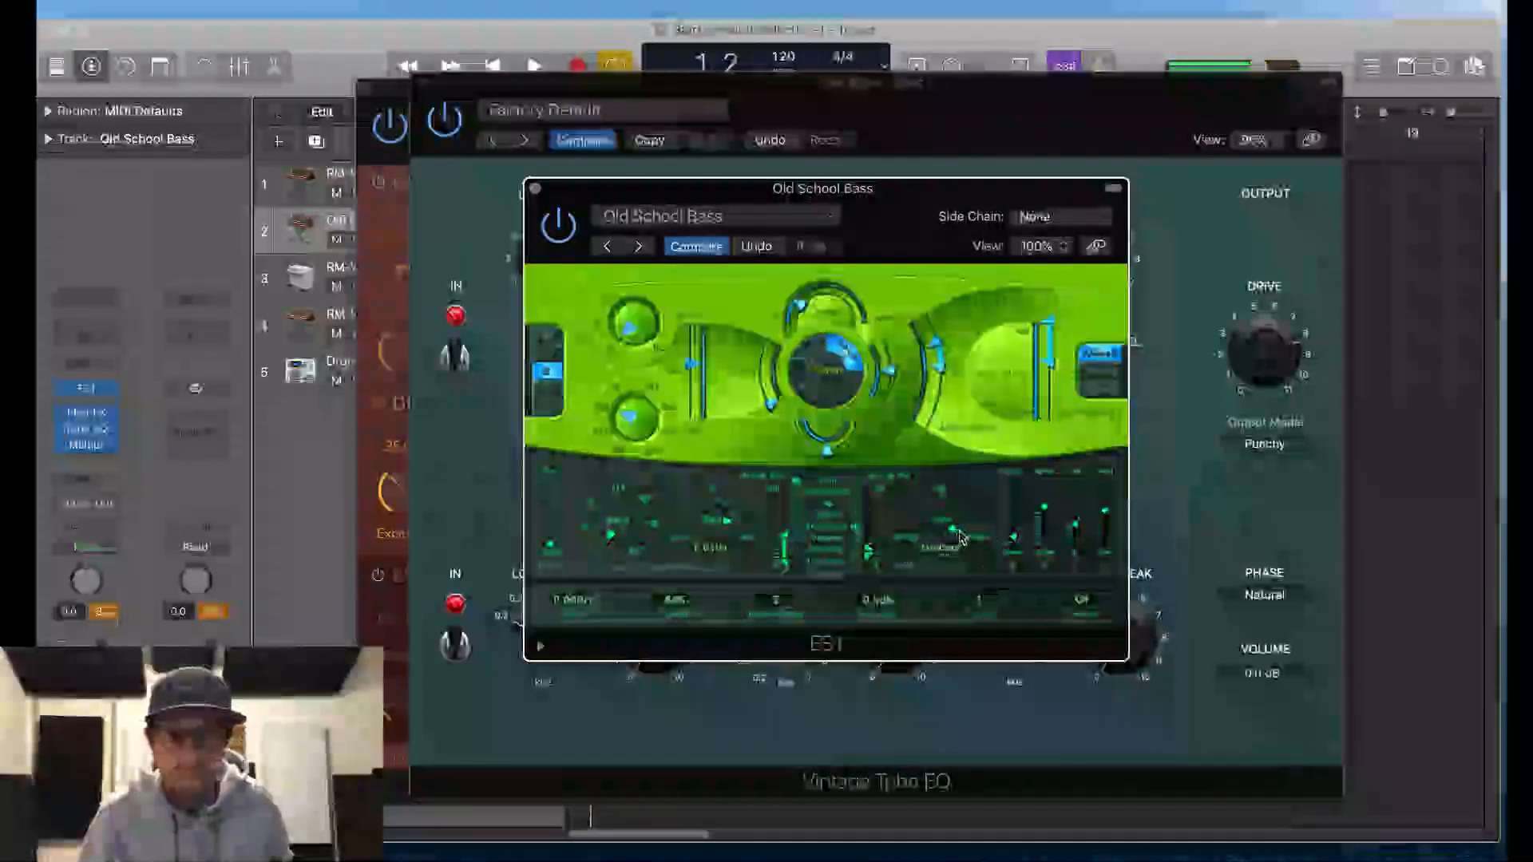
{"action": "mouse_move", "coordinate": [956, 535]}
{"action": "left_mouse_down"}
{"action": "mouse_move", "coordinate": [940, 551]}
{"action": "mouse_move", "coordinate": [942, 605]}
{"action": "mouse_move", "coordinate": [967, 553]}
{"action": "left_mouse_up"}
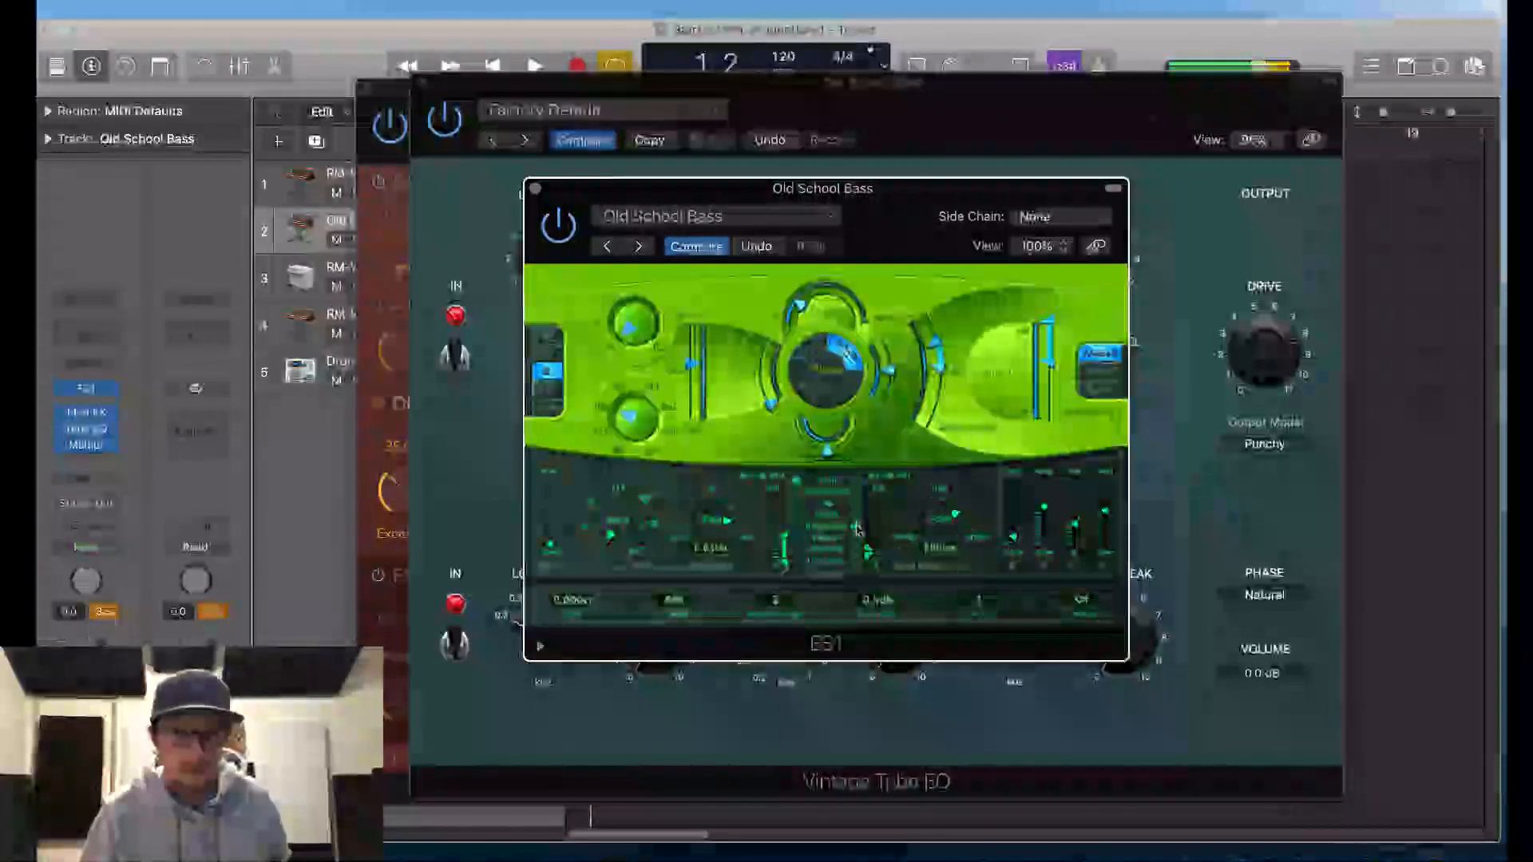
{"action": "left_click_drag", "start_coordinate": [1044, 510], "coordinate": [1111, 495]}
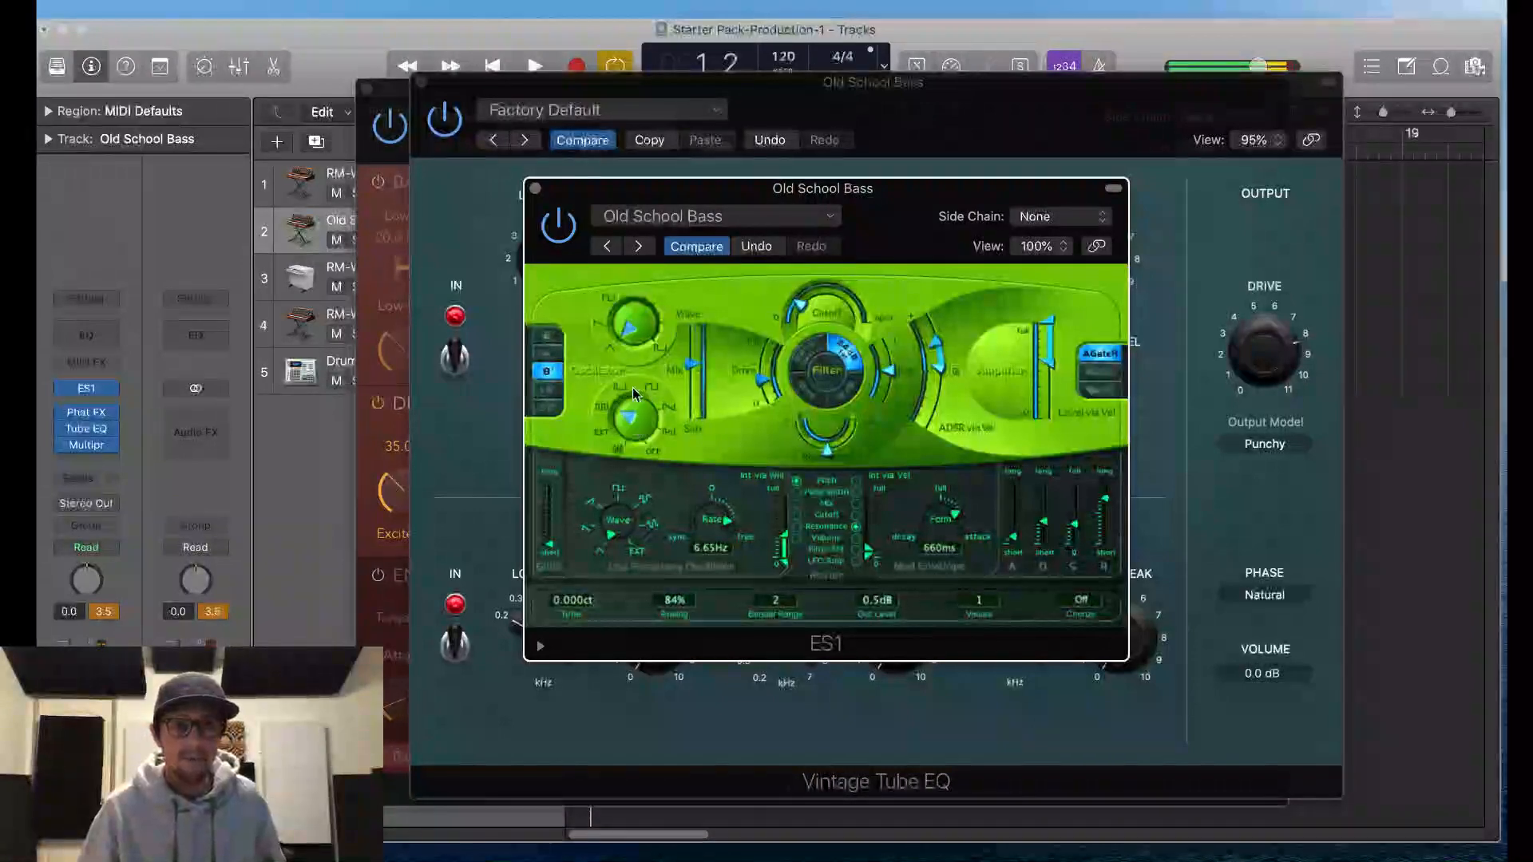
Step: Audition the oscillator's 16' and 4' octave settings and return it to 8'
{"action": "left_click", "coordinate": [547, 388]}
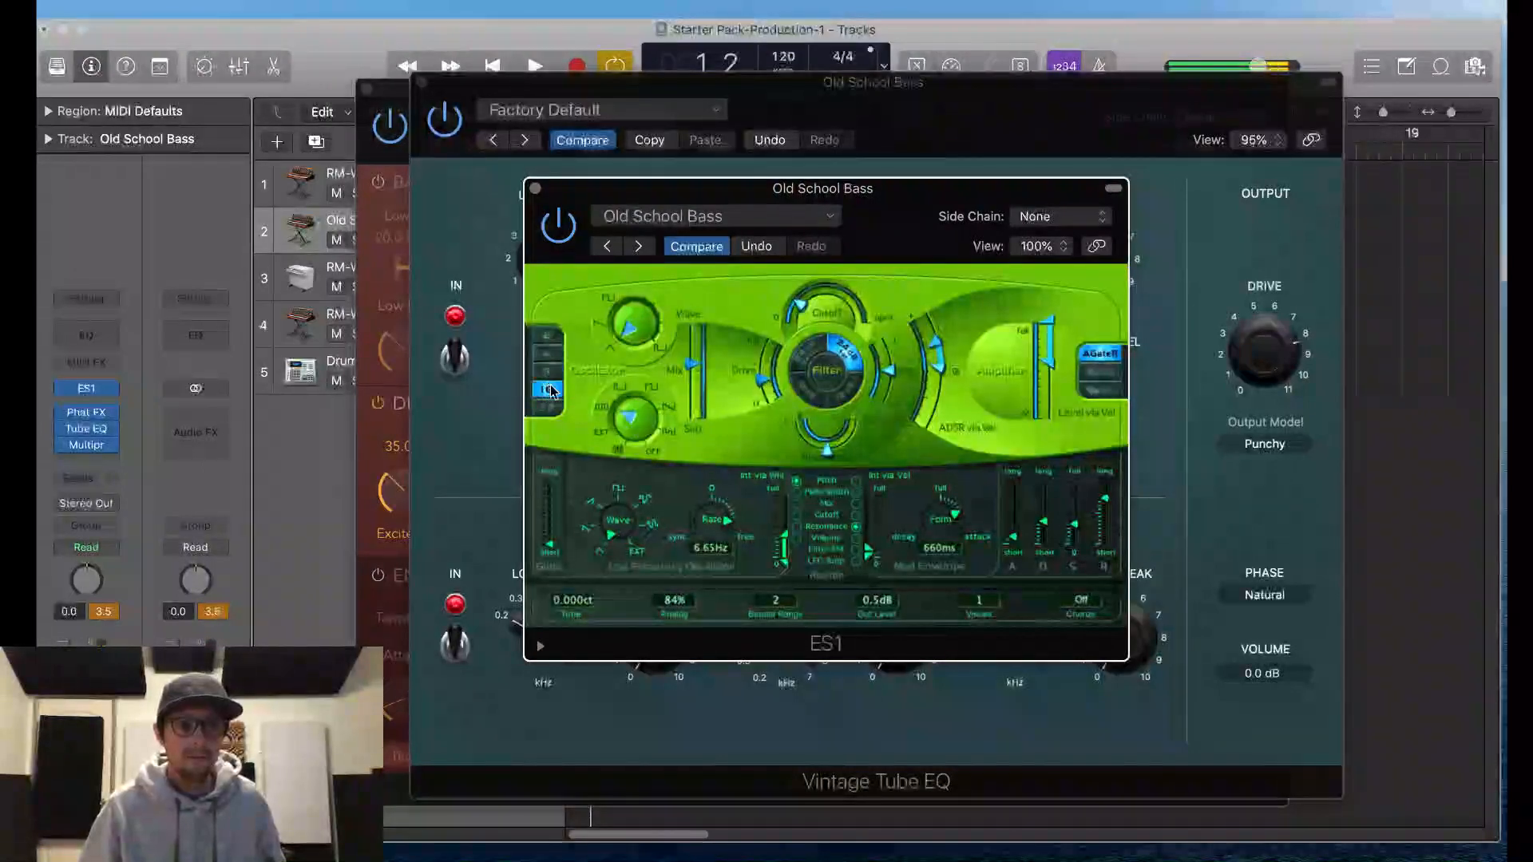
{"action": "left_click", "coordinate": [548, 378]}
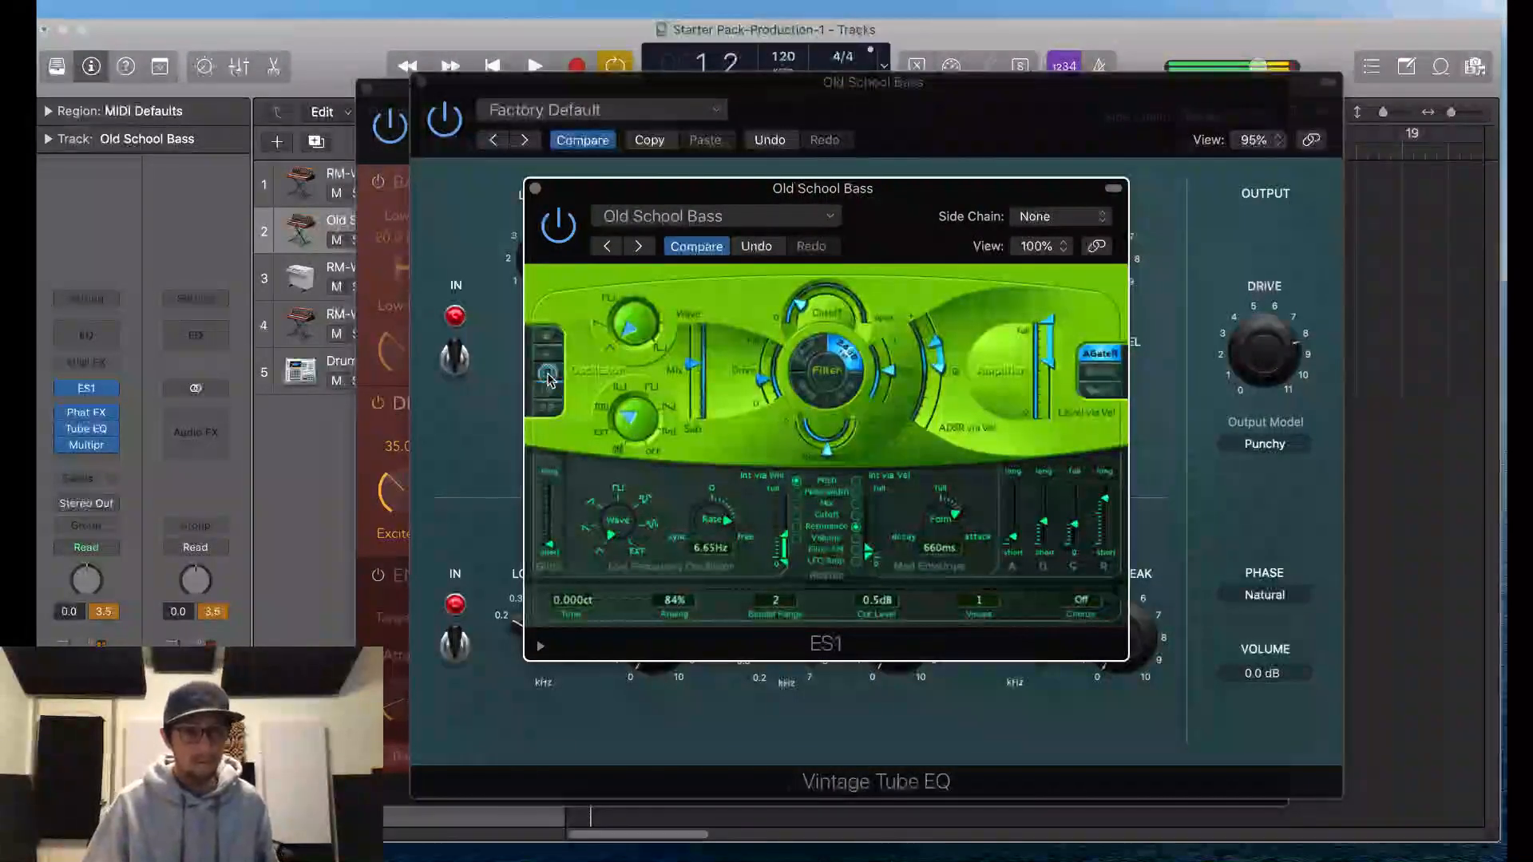
{"action": "left_click", "coordinate": [551, 375]}
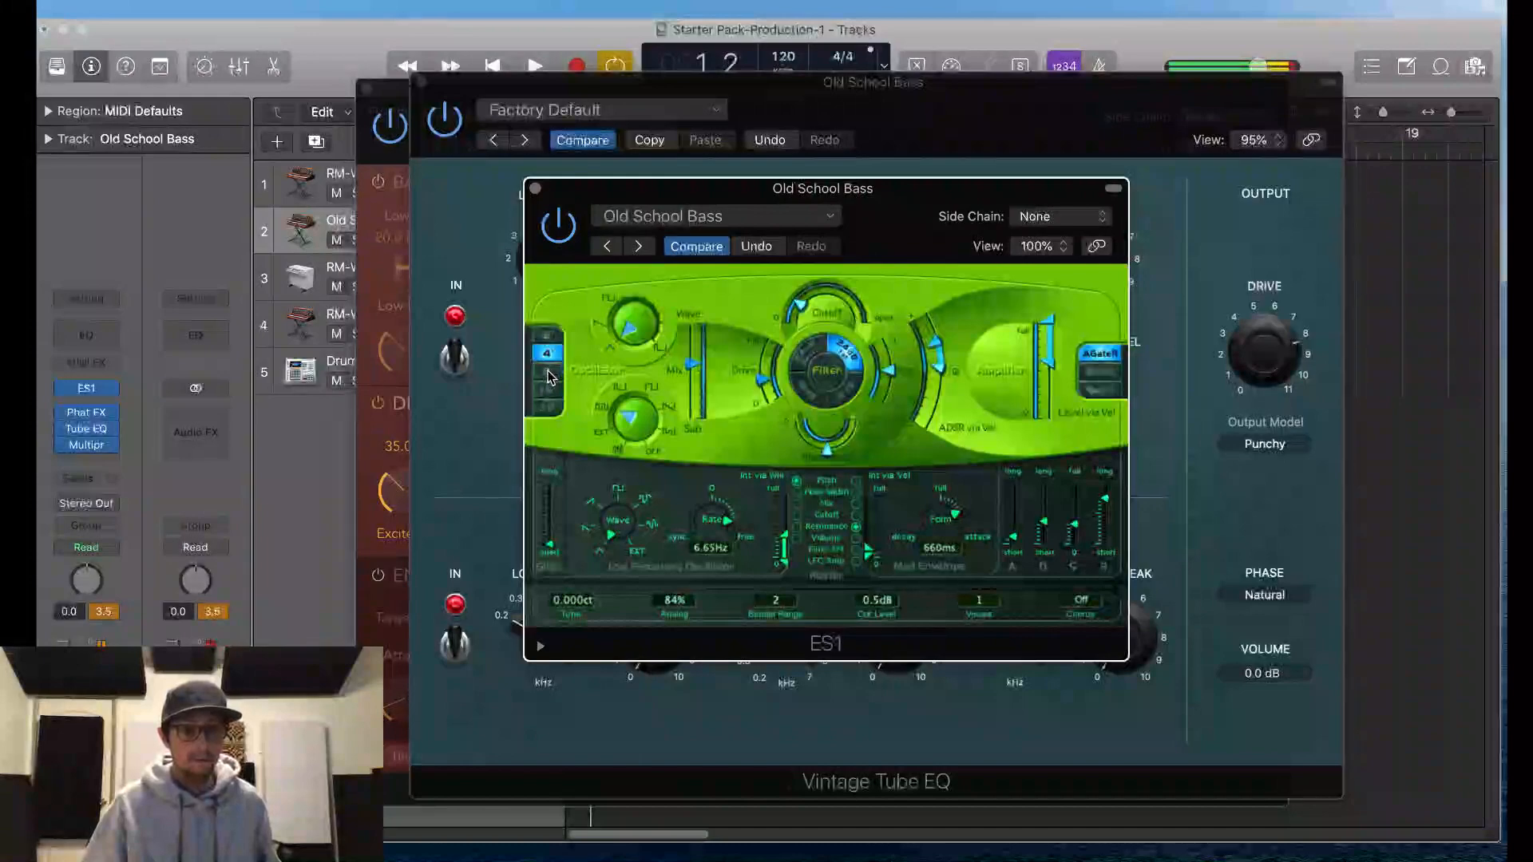
{"action": "left_click", "coordinate": [548, 371]}
Step: Turn the sub-oscillator's waveform knob slightly clockwise and shorten the envelope's Attack a little
{"action": "mouse_move", "coordinate": [639, 322]}
{"action": "left_mouse_down"}
{"action": "mouse_move", "coordinate": [644, 211]}
{"action": "mouse_move", "coordinate": [657, 284]}
{"action": "mouse_move", "coordinate": [665, 240]}
{"action": "mouse_move", "coordinate": [645, 340]}
{"action": "left_mouse_up"}
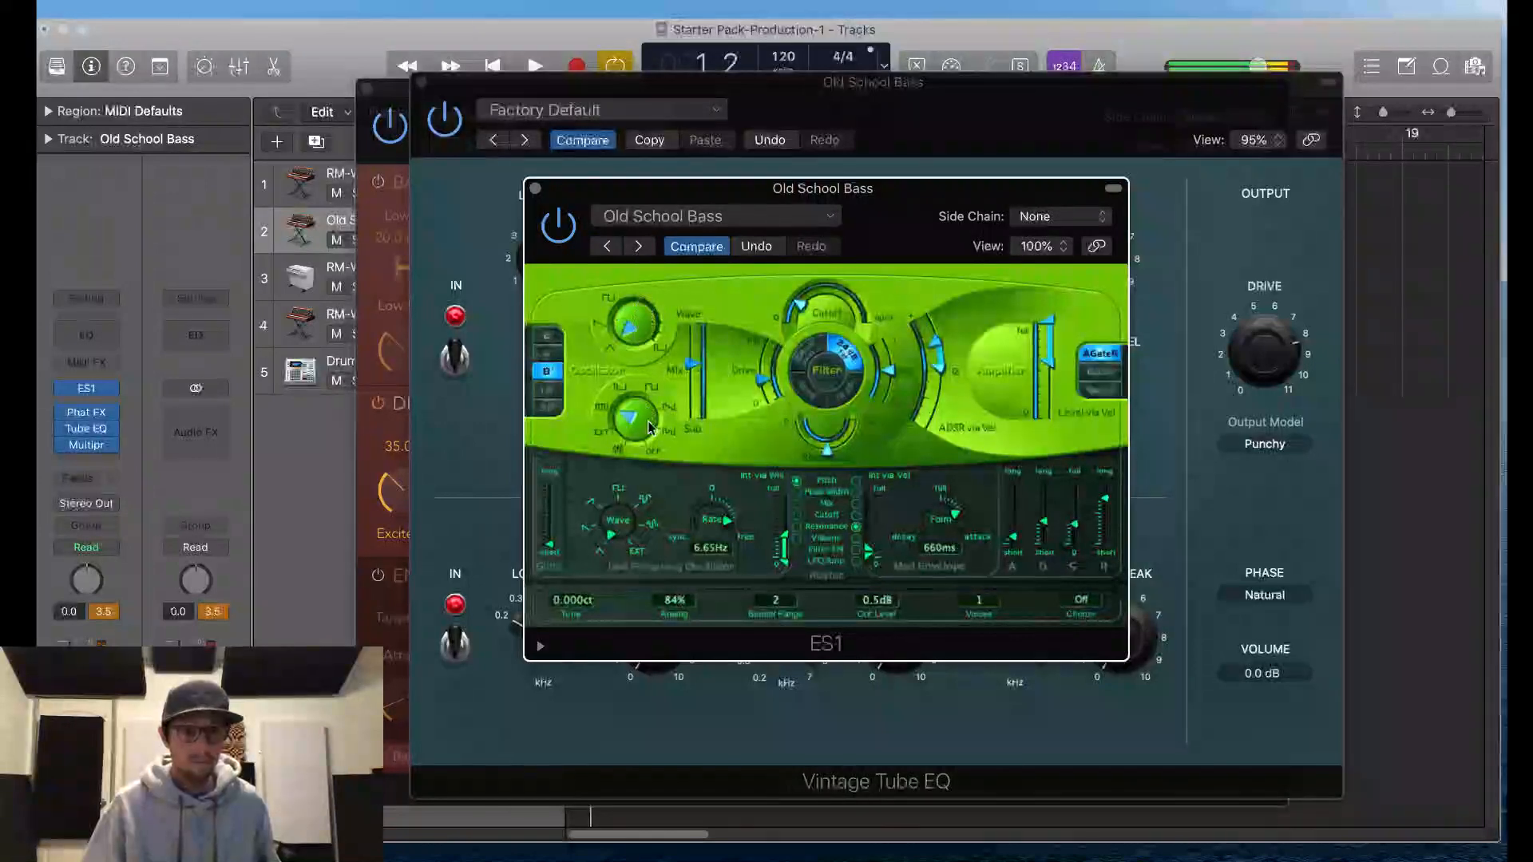
{"action": "left_click_drag", "start_coordinate": [650, 430], "coordinate": [643, 397]}
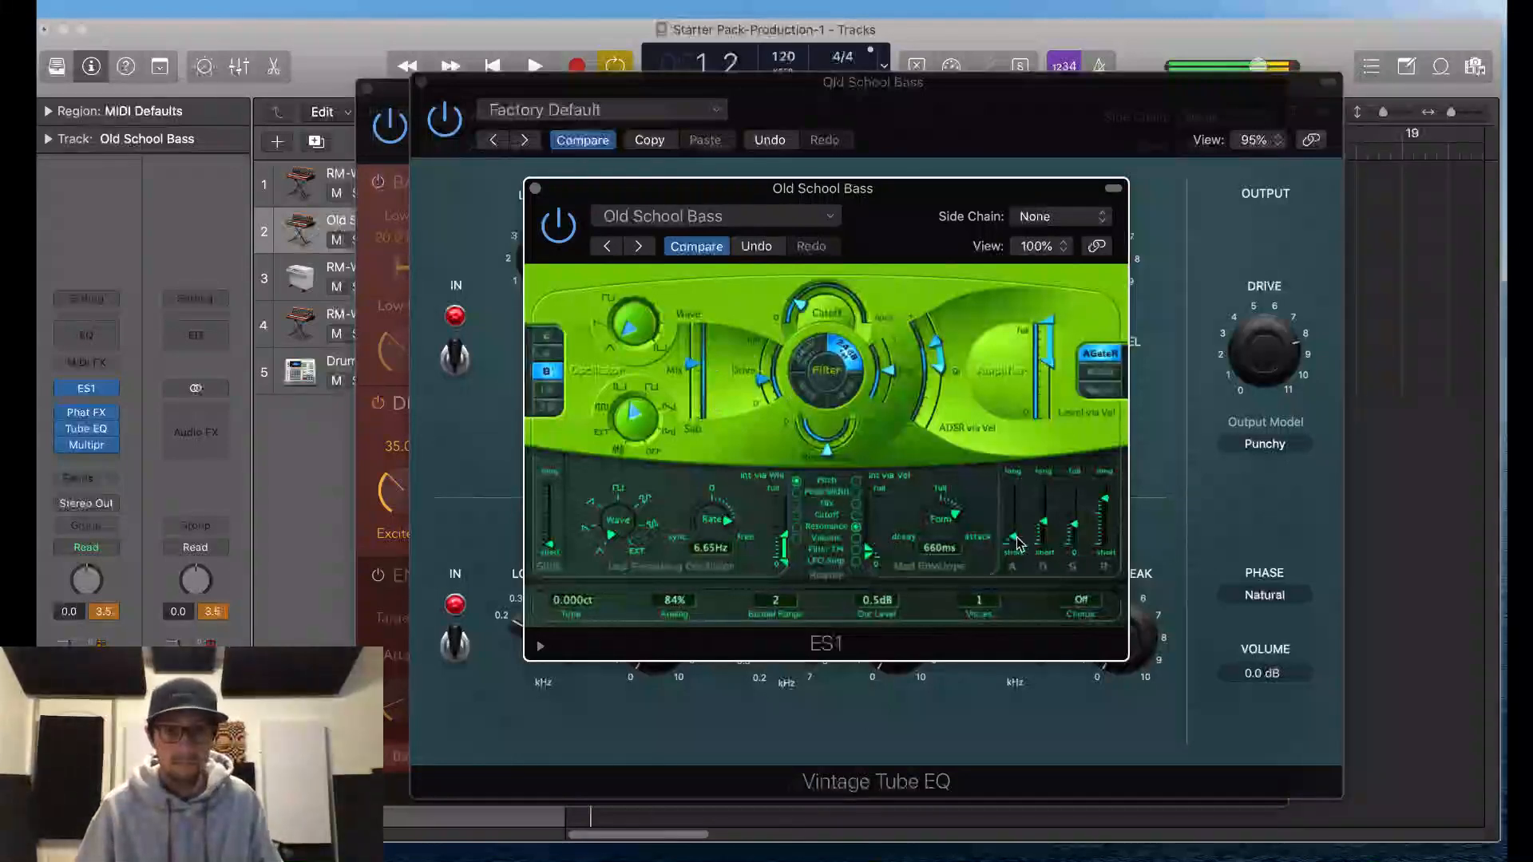
{"action": "mouse_move", "coordinate": [1013, 542]}
{"action": "left_mouse_down"}
{"action": "mouse_move", "coordinate": [1018, 582]}
{"action": "mouse_move", "coordinate": [1016, 545]}
{"action": "left_mouse_up"}
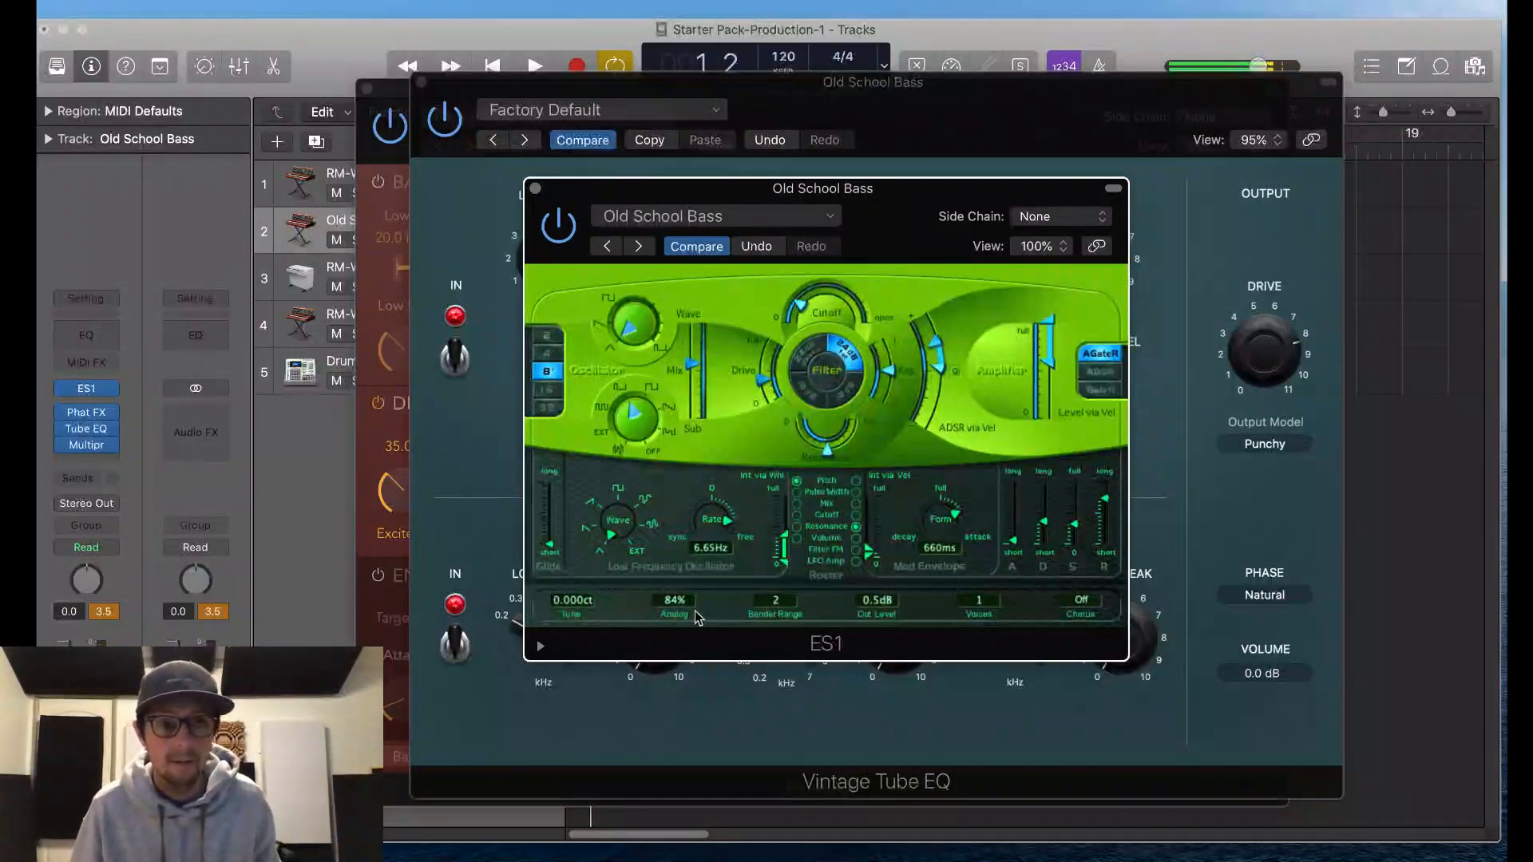
Step: Show the ES1's extended parameters to compare Filter Boost, and lower the maximum of the Level via Vel range
{"action": "left_click", "coordinate": [541, 647]}
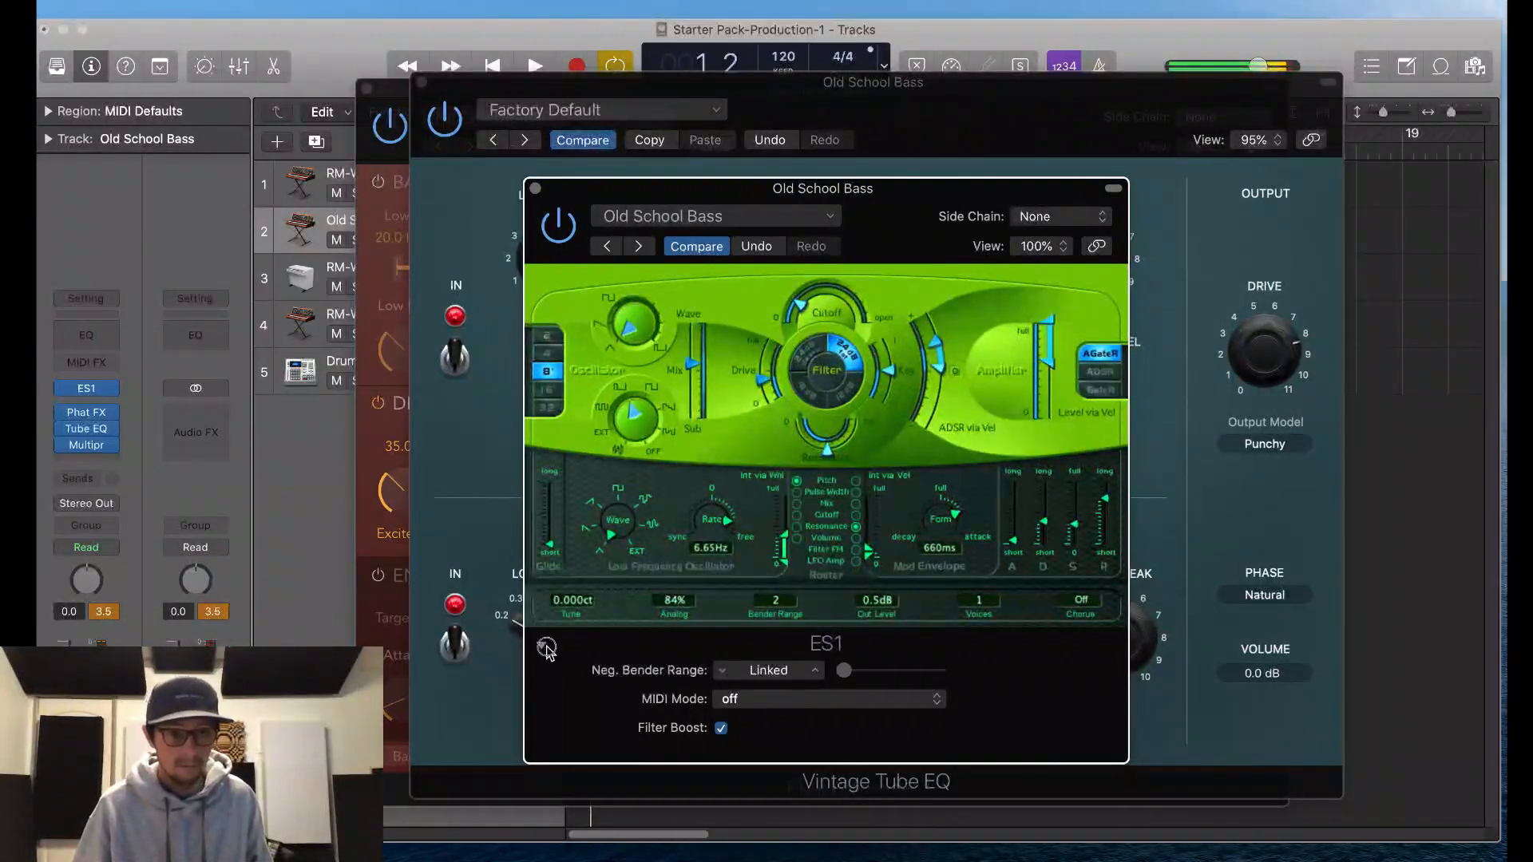
{"action": "left_click", "coordinate": [722, 729]}
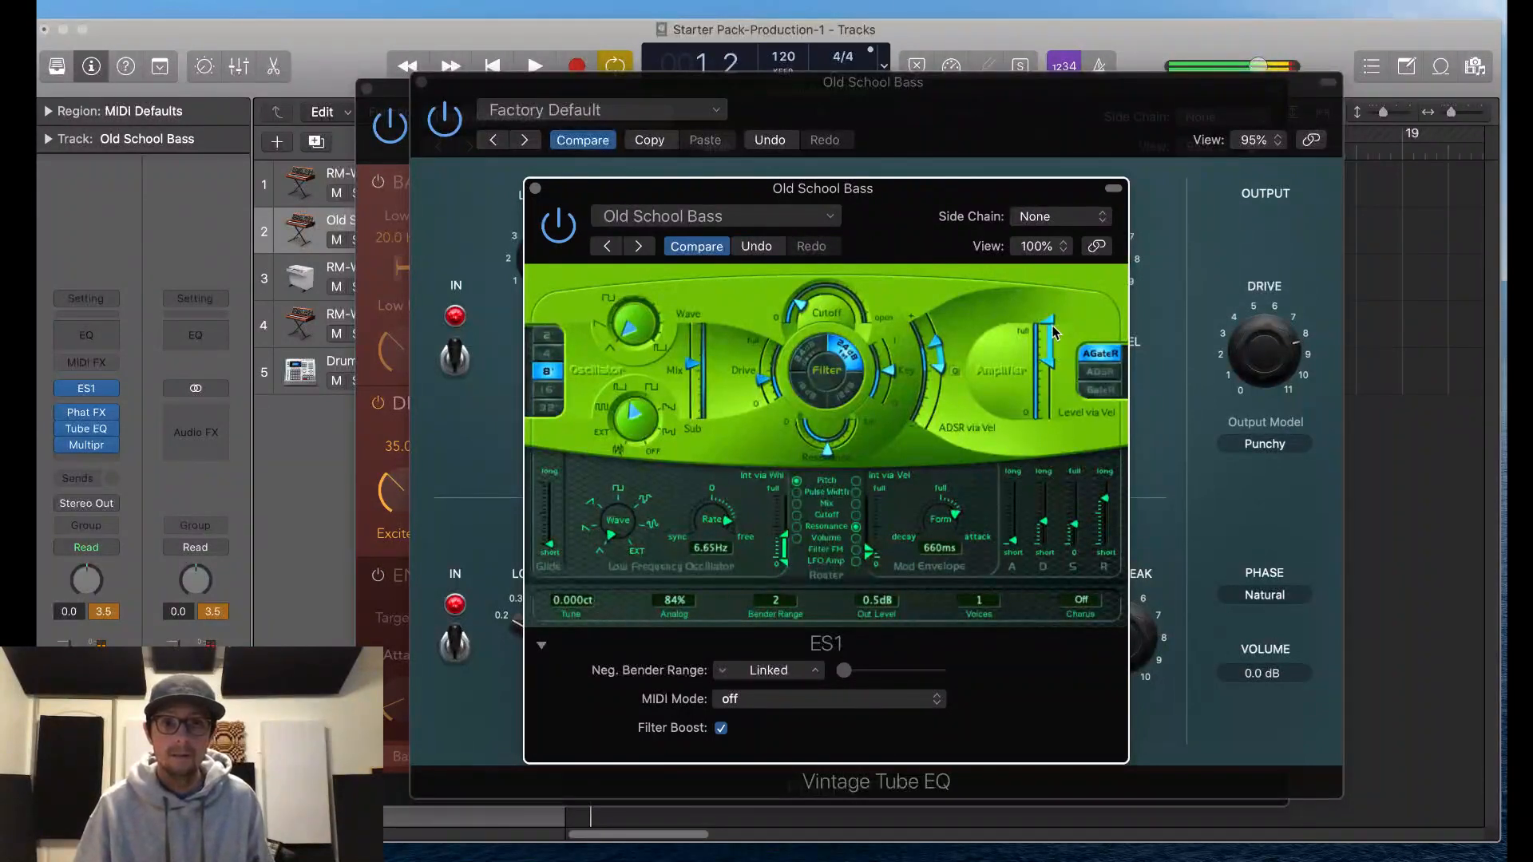
{"action": "left_click_drag", "start_coordinate": [1053, 331], "coordinate": [1052, 361]}
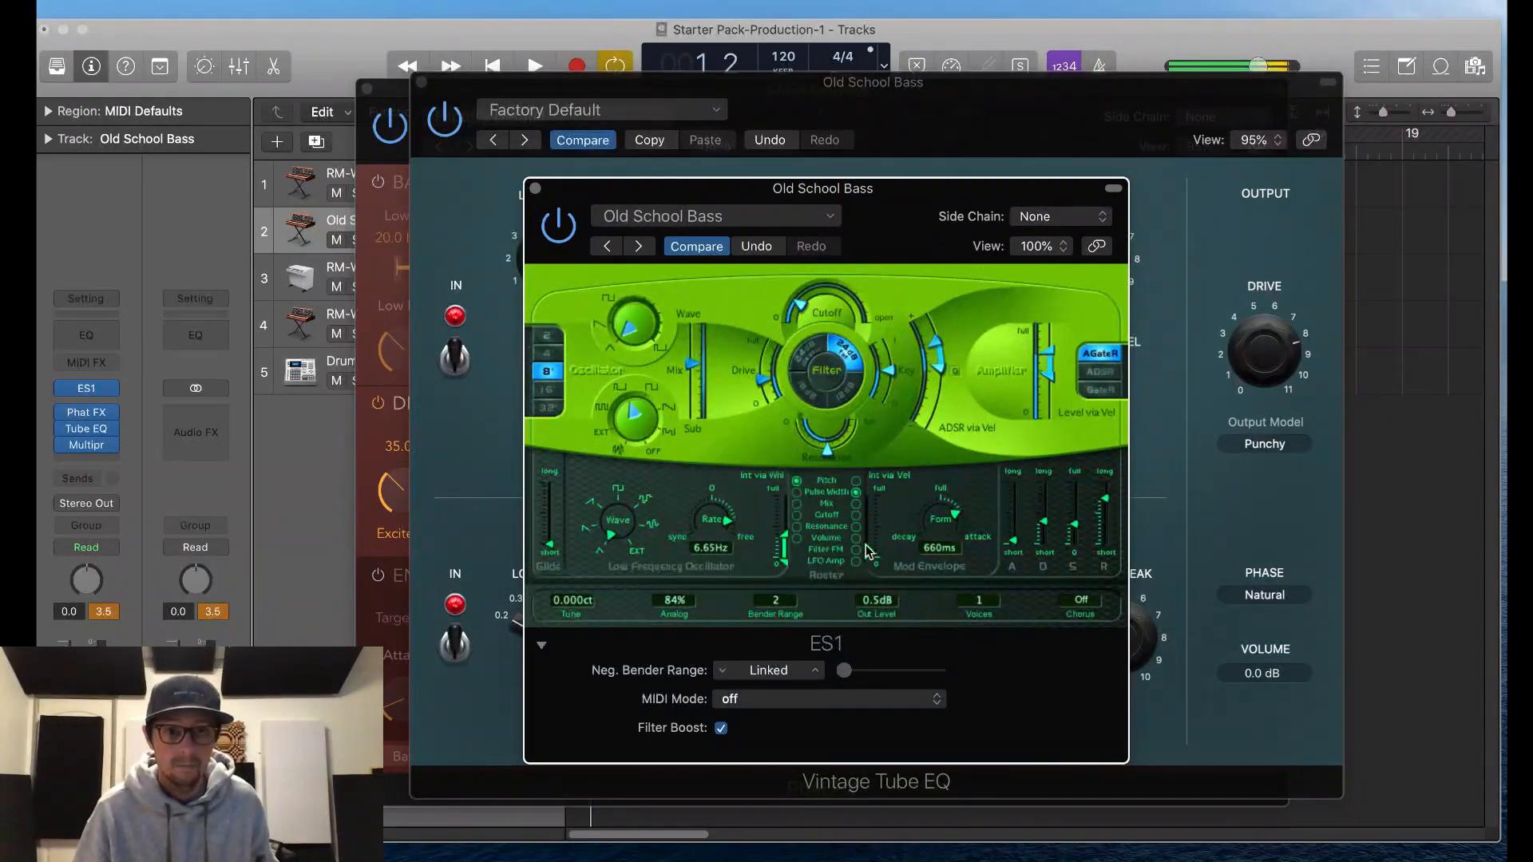
Step: Raise the Mod Envelope's Int via Vel amount with Pulse Width as its target, and fine-tune the envelope's Attack, Decay and Sustain
{"action": "left_click_drag", "start_coordinate": [869, 551], "coordinate": [878, 507]}
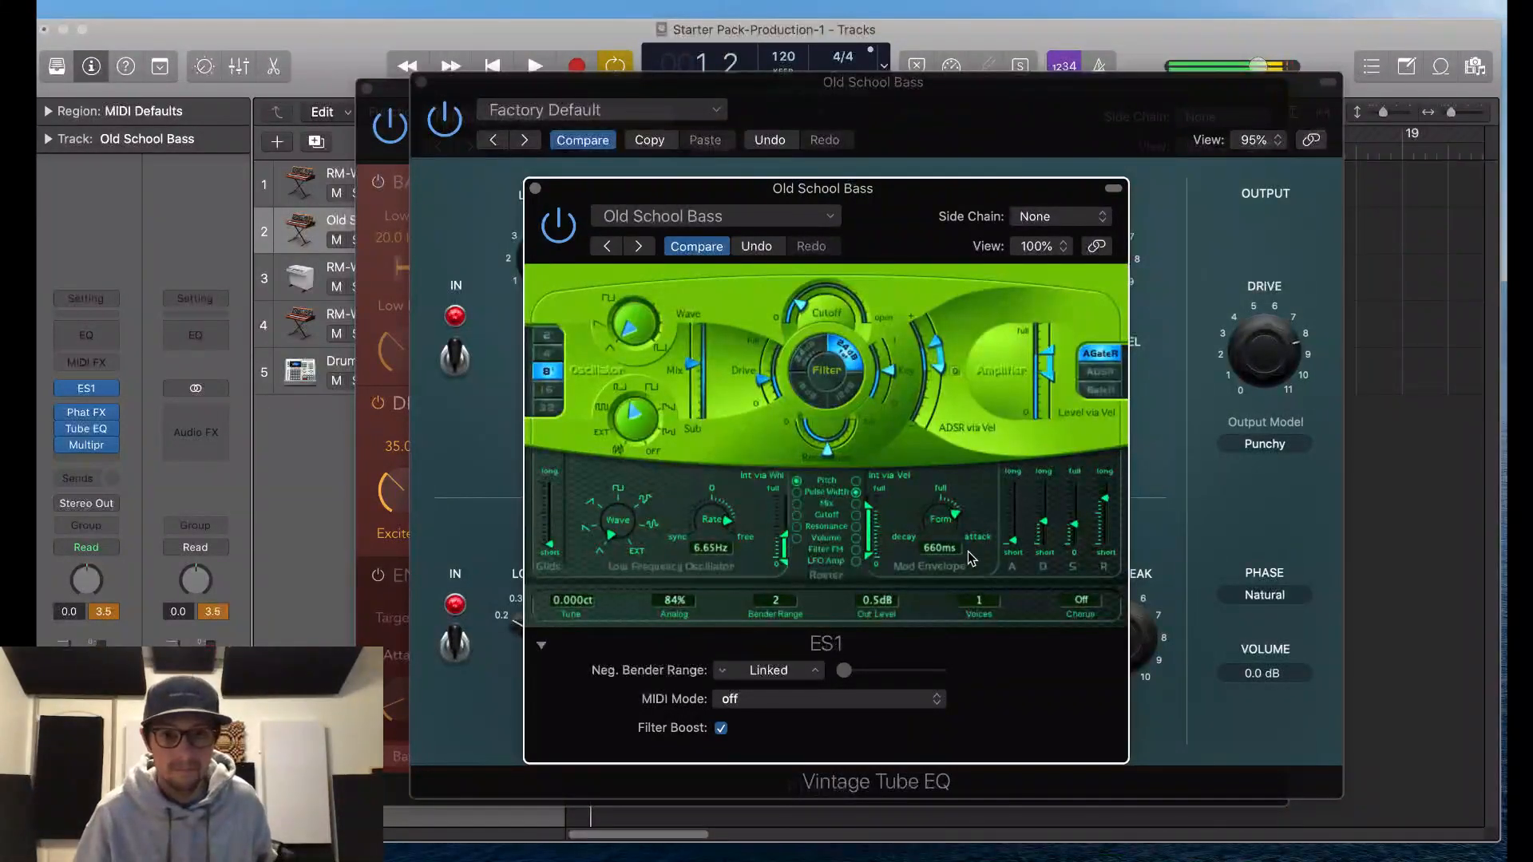
{"action": "left_click", "coordinate": [1018, 535]}
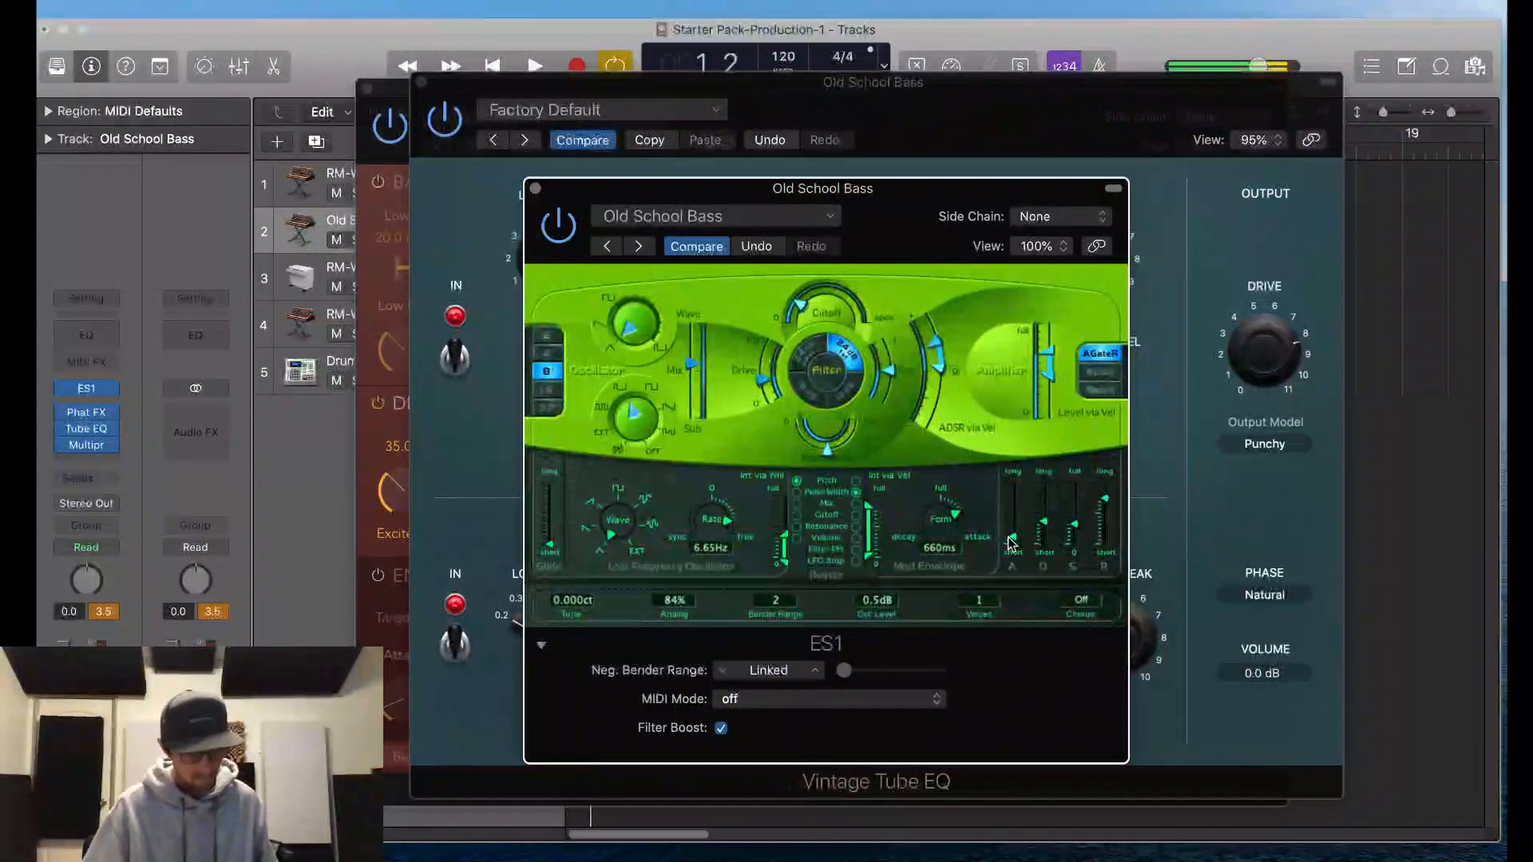
{"action": "left_click_drag", "start_coordinate": [1012, 544], "coordinate": [1071, 533]}
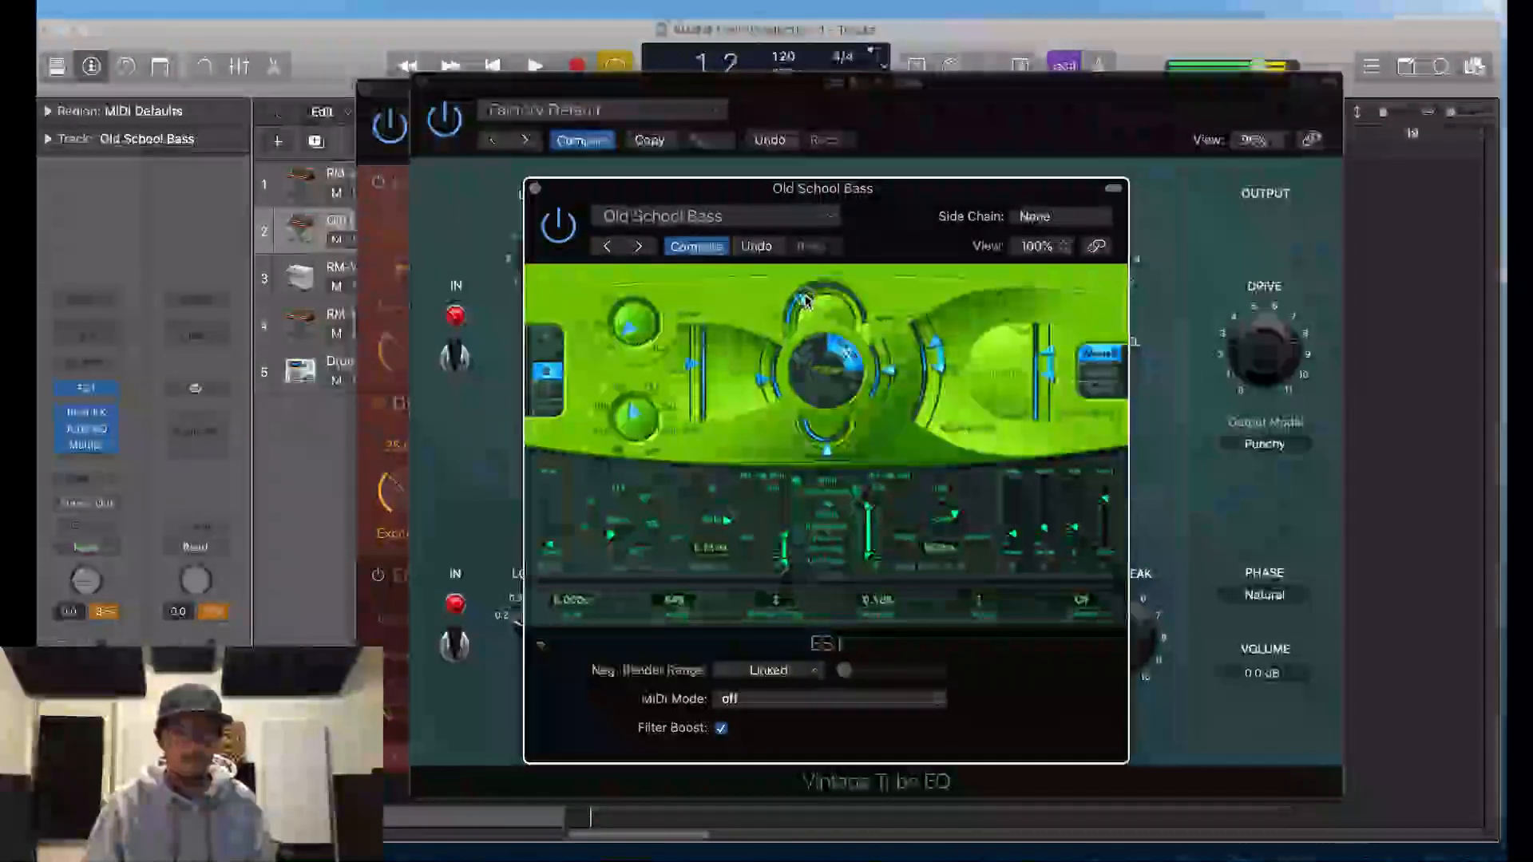
Step: Fine-tune the ES1 by nudging the filter slider beneath the Cutoff knob, increasing Glide and slightly adjusting the envelope's Decay
{"action": "left_click_drag", "start_coordinate": [828, 451], "coordinate": [919, 432]}
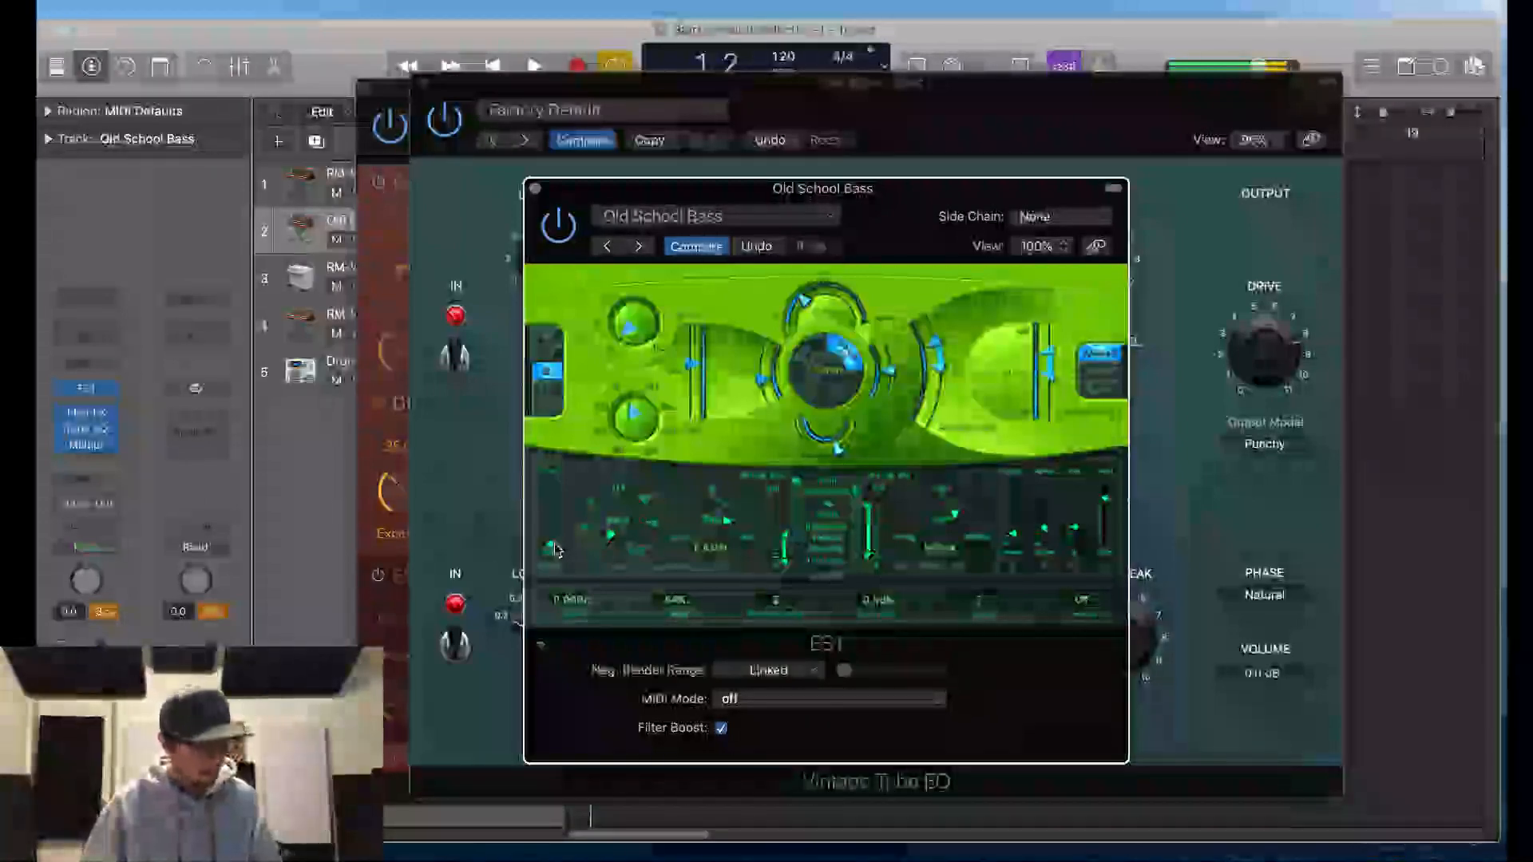
{"action": "left_click_drag", "start_coordinate": [557, 551], "coordinate": [569, 503]}
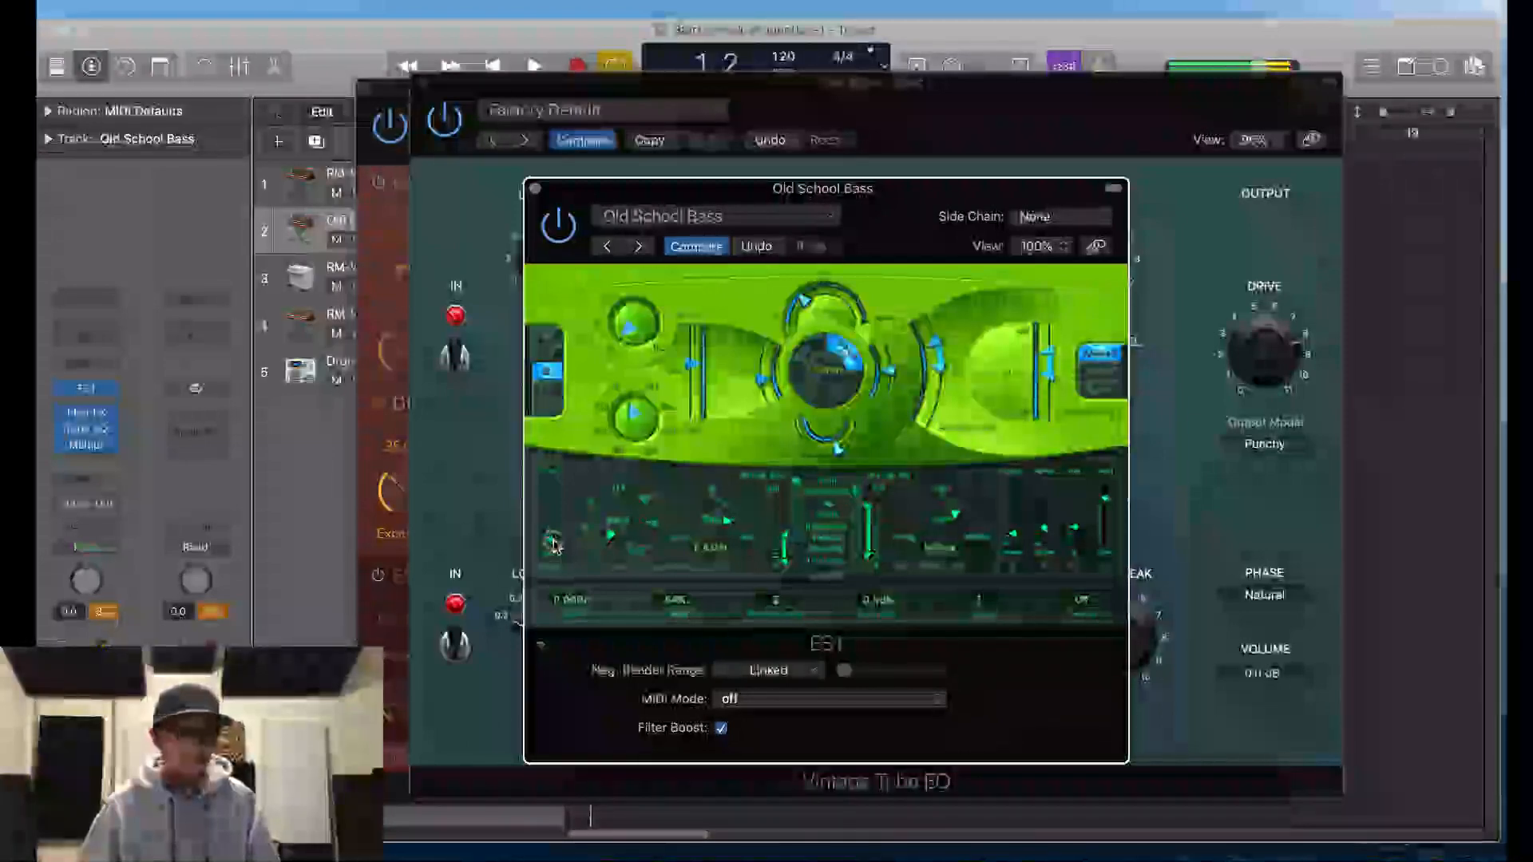
{"action": "mouse_move", "coordinate": [555, 536]}
{"action": "left_mouse_down"}
{"action": "mouse_move", "coordinate": [567, 500]}
{"action": "mouse_move", "coordinate": [563, 520]}
{"action": "left_mouse_up"}
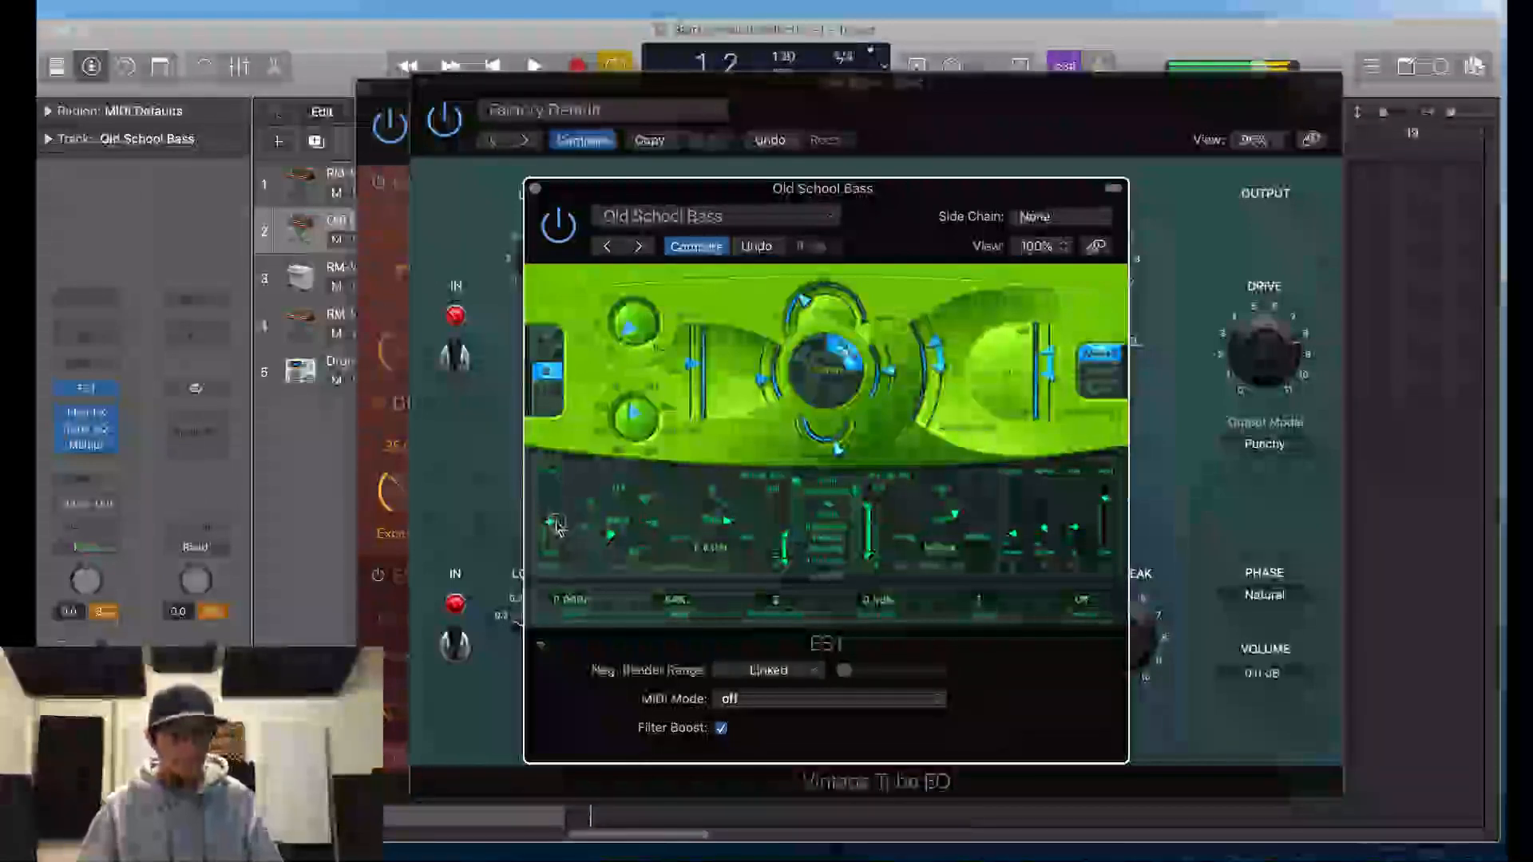
{"action": "left_click_drag", "start_coordinate": [556, 524], "coordinate": [555, 529]}
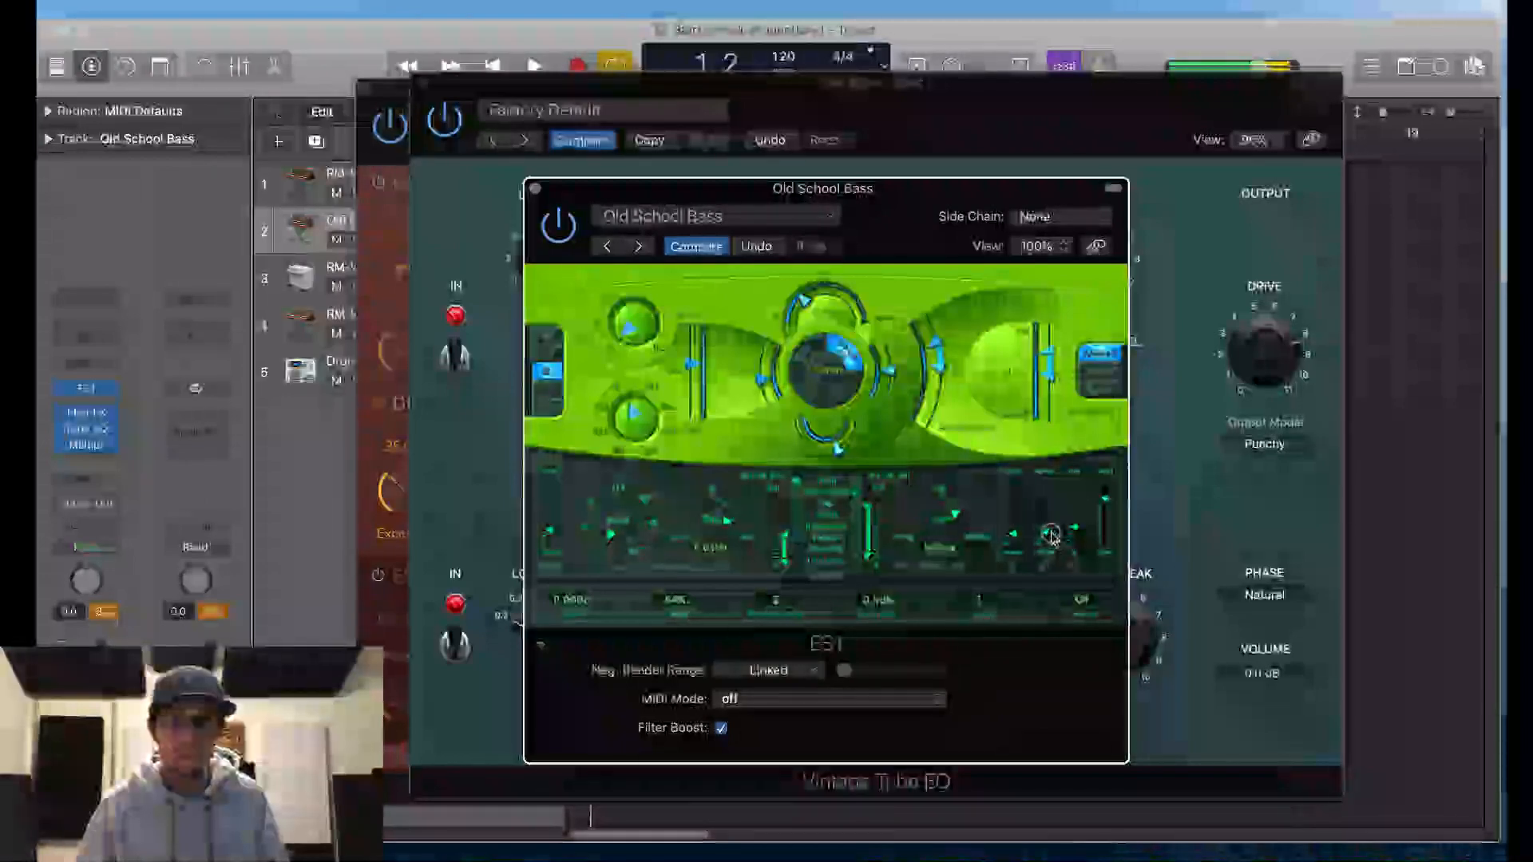
{"action": "mouse_move", "coordinate": [1052, 538]}
{"action": "left_mouse_down"}
{"action": "mouse_move", "coordinate": [1054, 522]}
{"action": "mouse_move", "coordinate": [1052, 537]}
{"action": "left_mouse_up"}
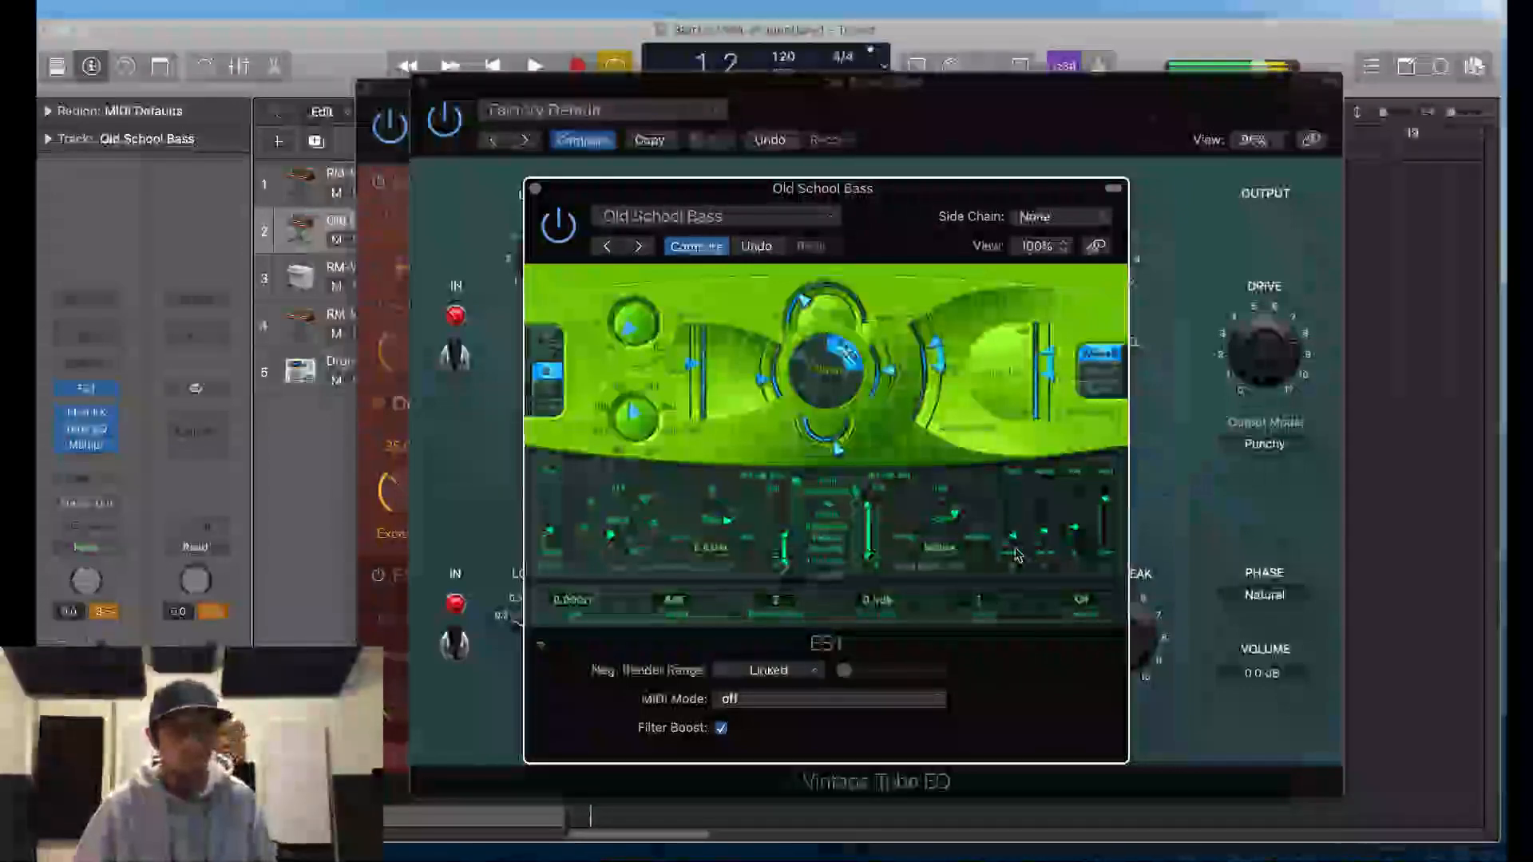
Step: Close the open ES1, Vintage Tube EQ and Phat FX plug-in windows
{"action": "left_click", "coordinate": [534, 187]}
{"action": "left_click", "coordinate": [424, 83]}
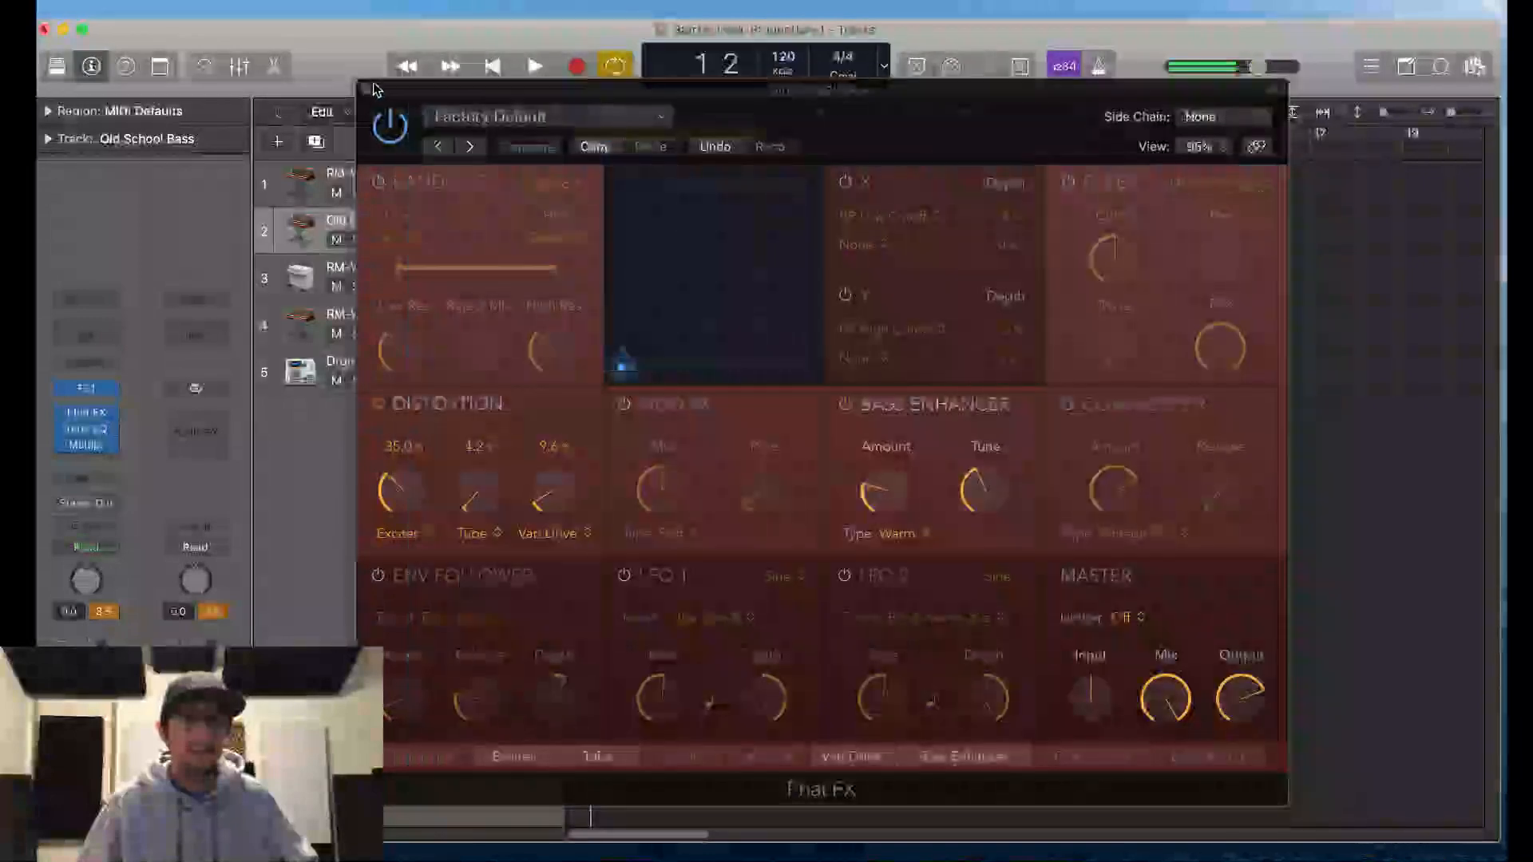
{"action": "left_click", "coordinate": [425, 86]}
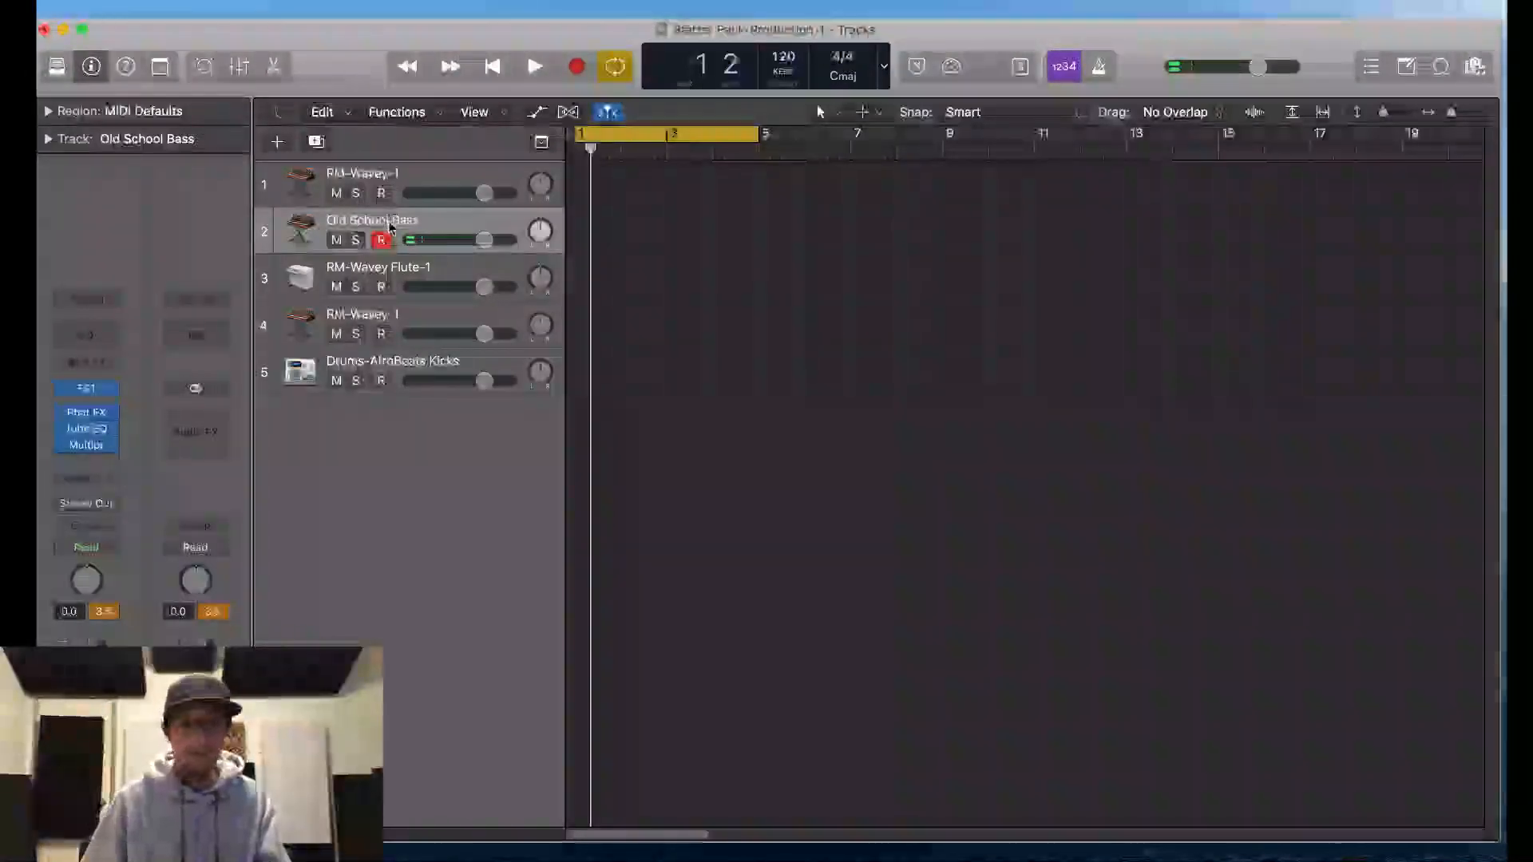
Step: Rename the Old School Bass track as 808
{"action": "double_click", "coordinate": [384, 223]}
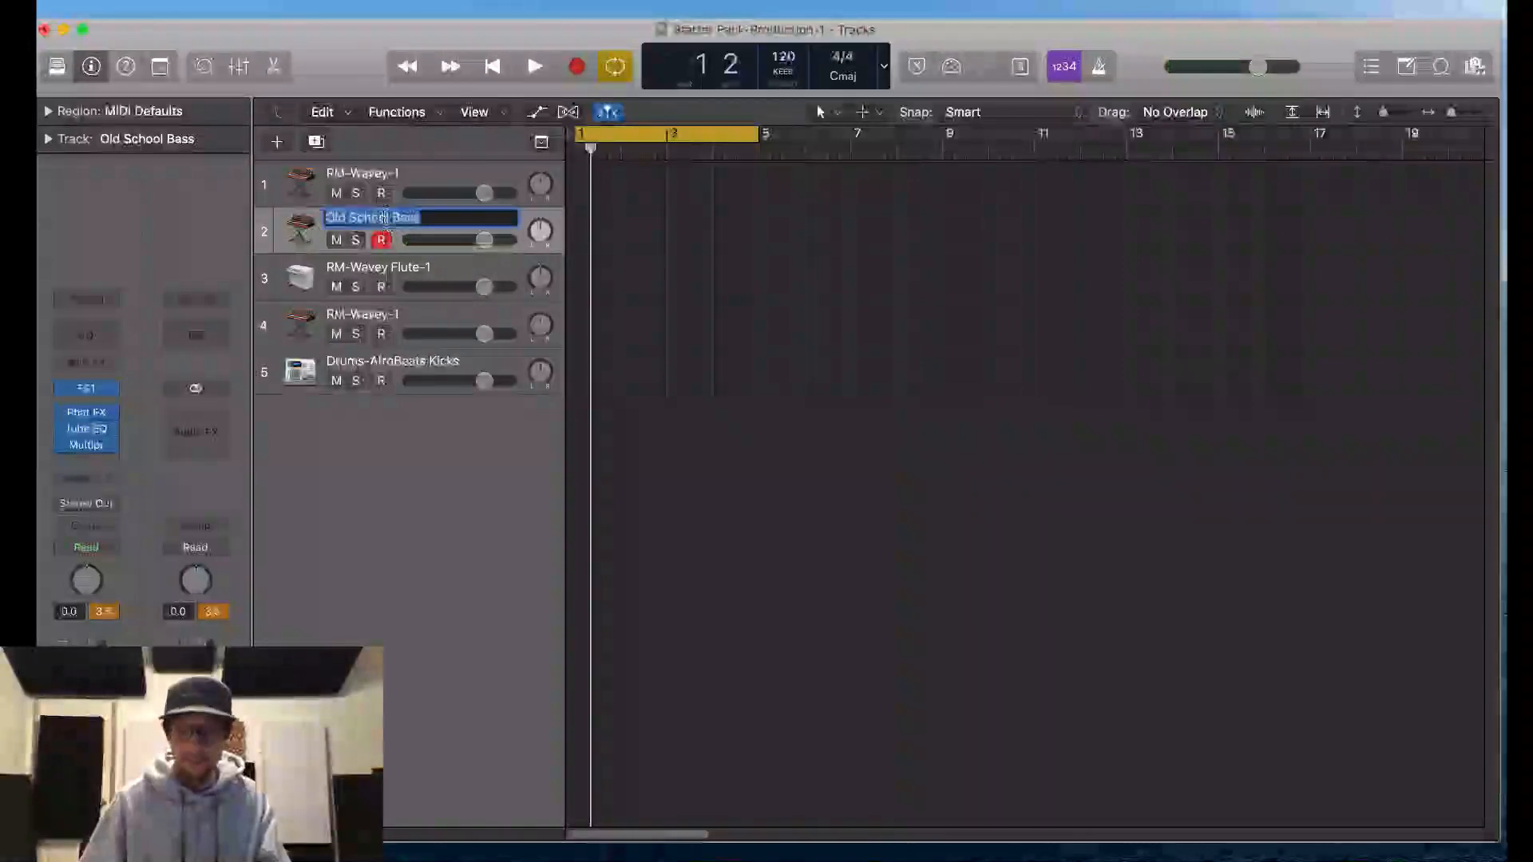
{"action": "type", "text": "808"}
{"action": "key", "text": "Return"}
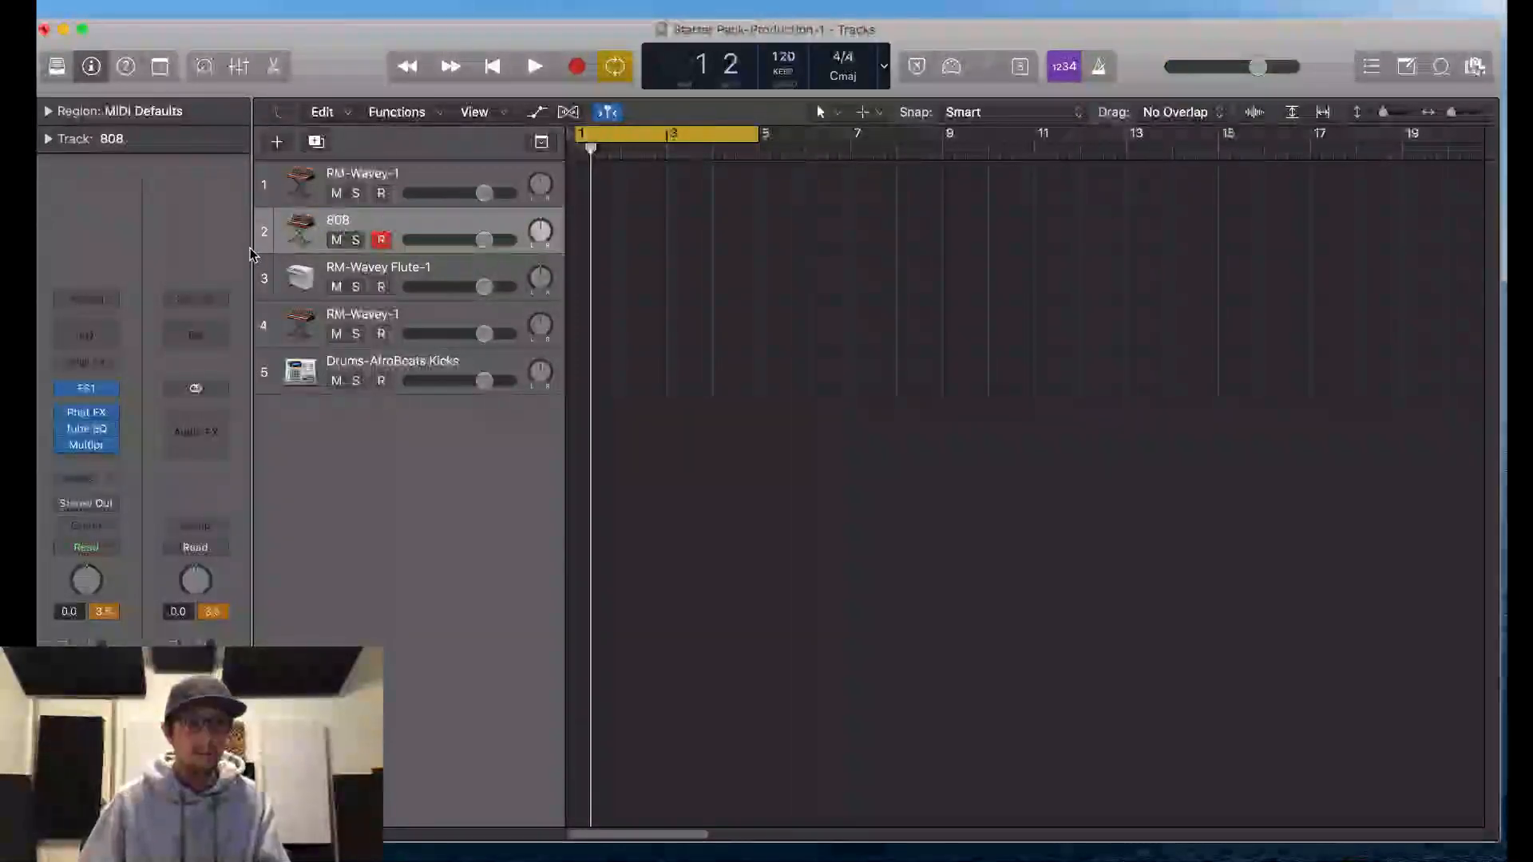
Step: Add a send from the 808 track to Bus 2
{"action": "left_click", "coordinate": [90, 488]}
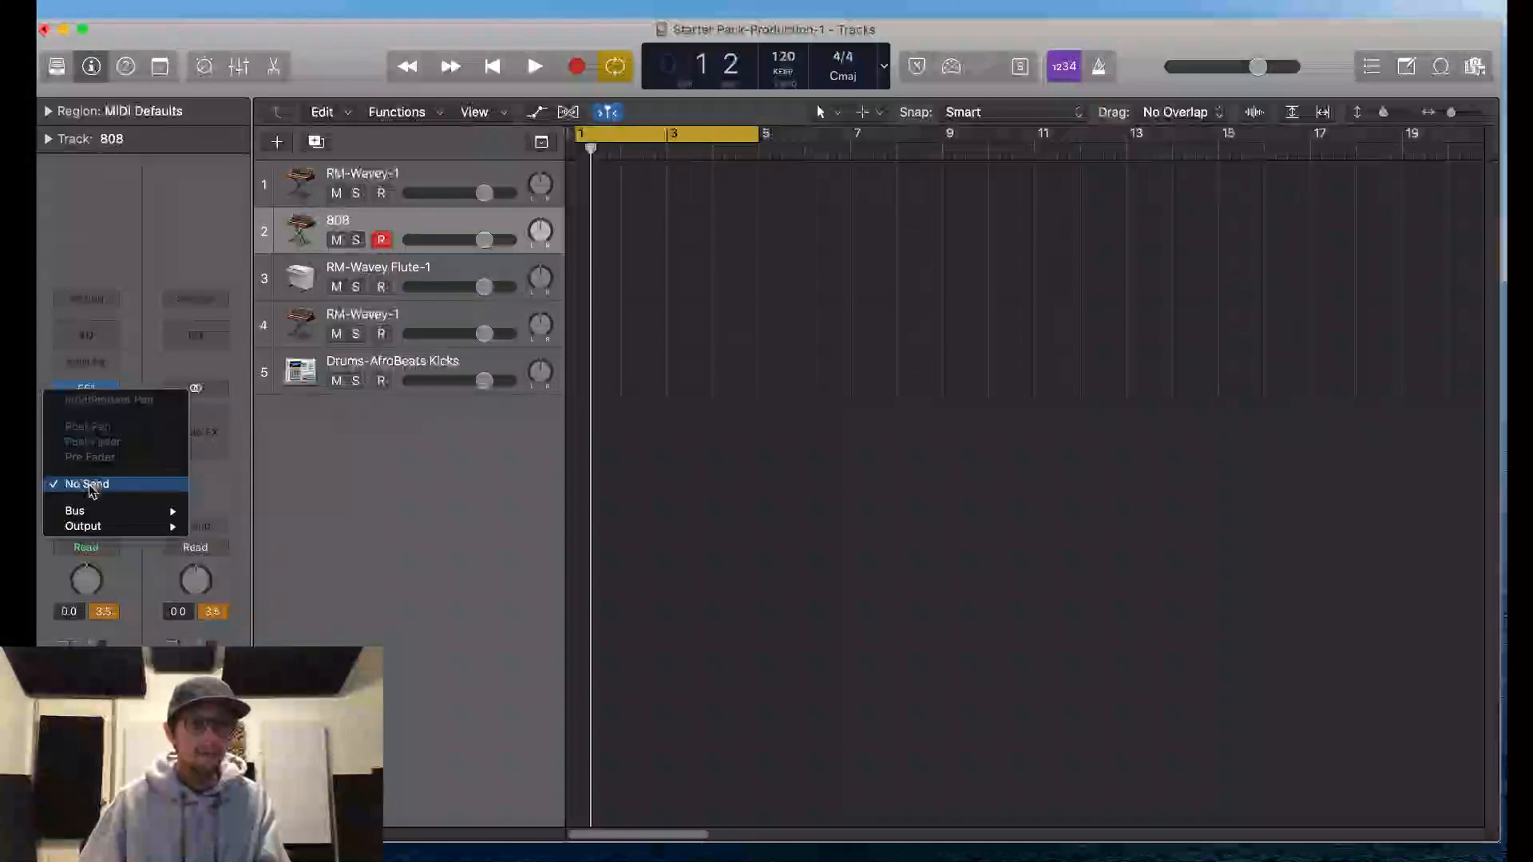
{"action": "mouse_move", "coordinate": [147, 509]}
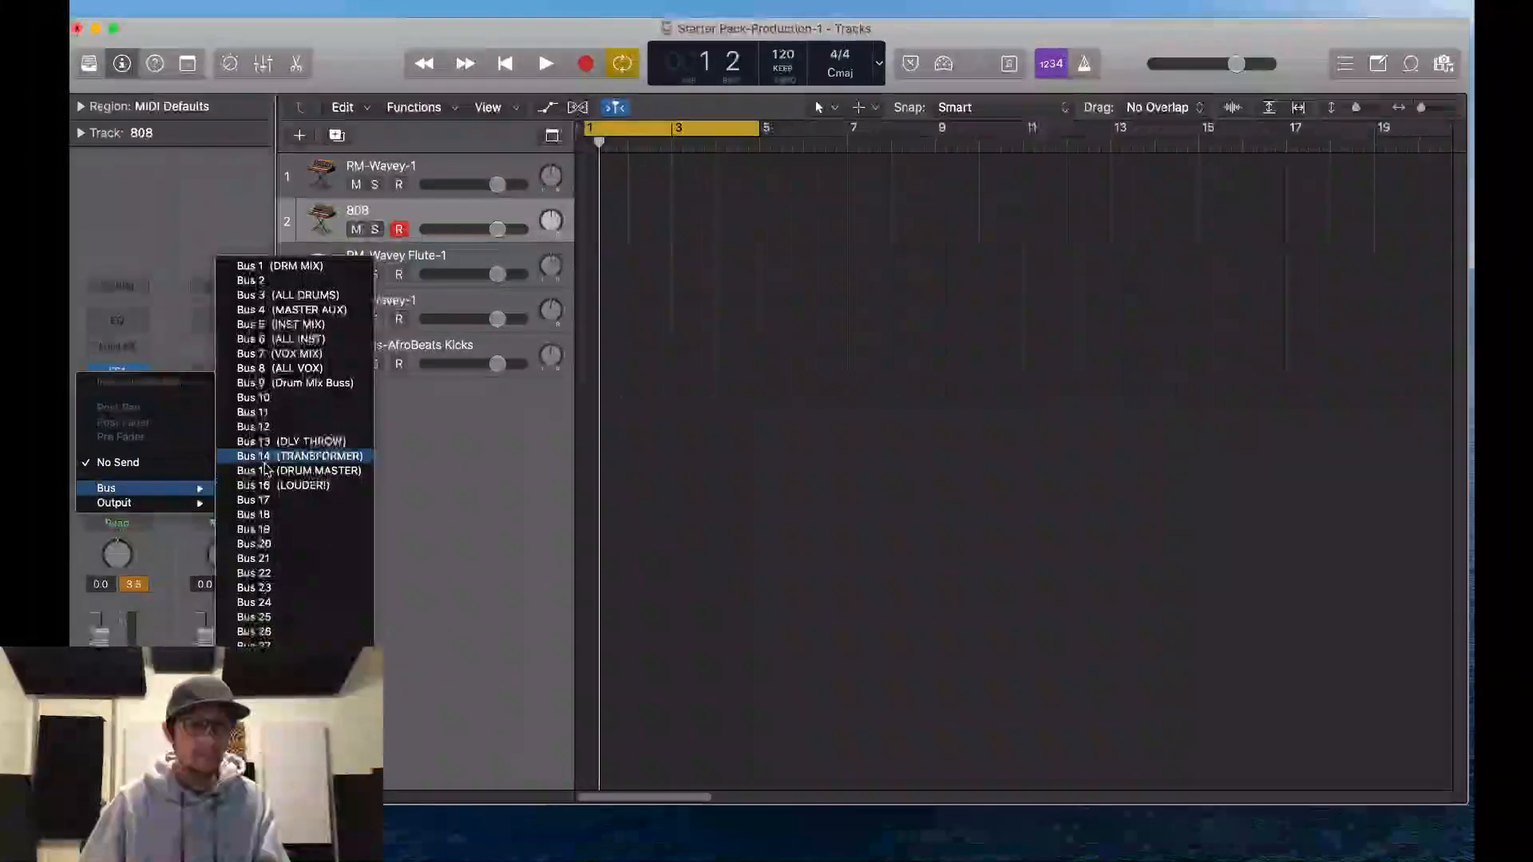
{"action": "left_click", "coordinate": [323, 280]}
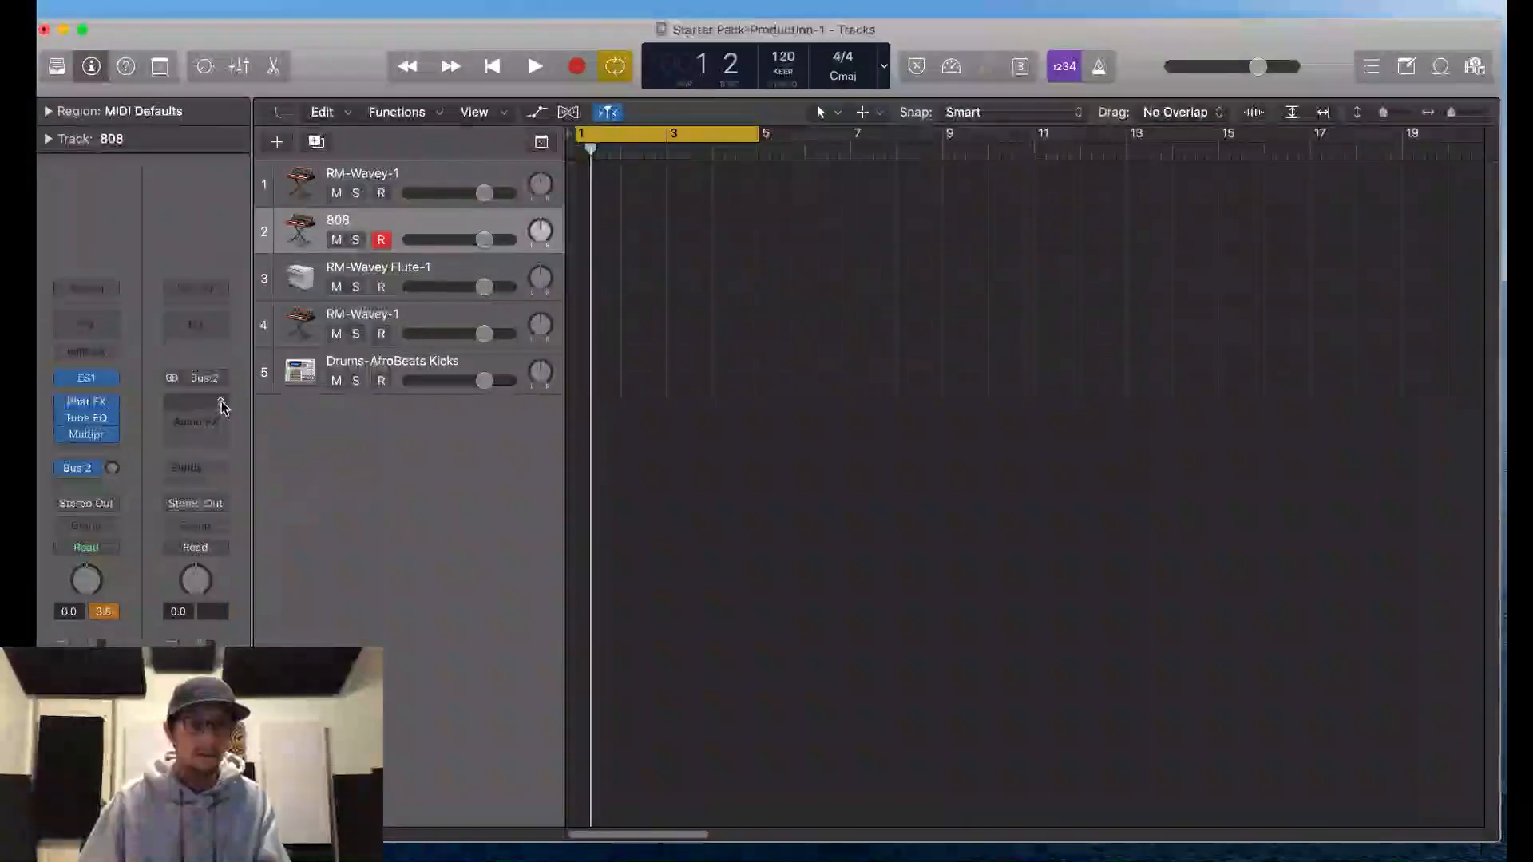
Step: Insert a Channel EQ on the aux channel fed by Bus 2
{"action": "left_click", "coordinate": [223, 407]}
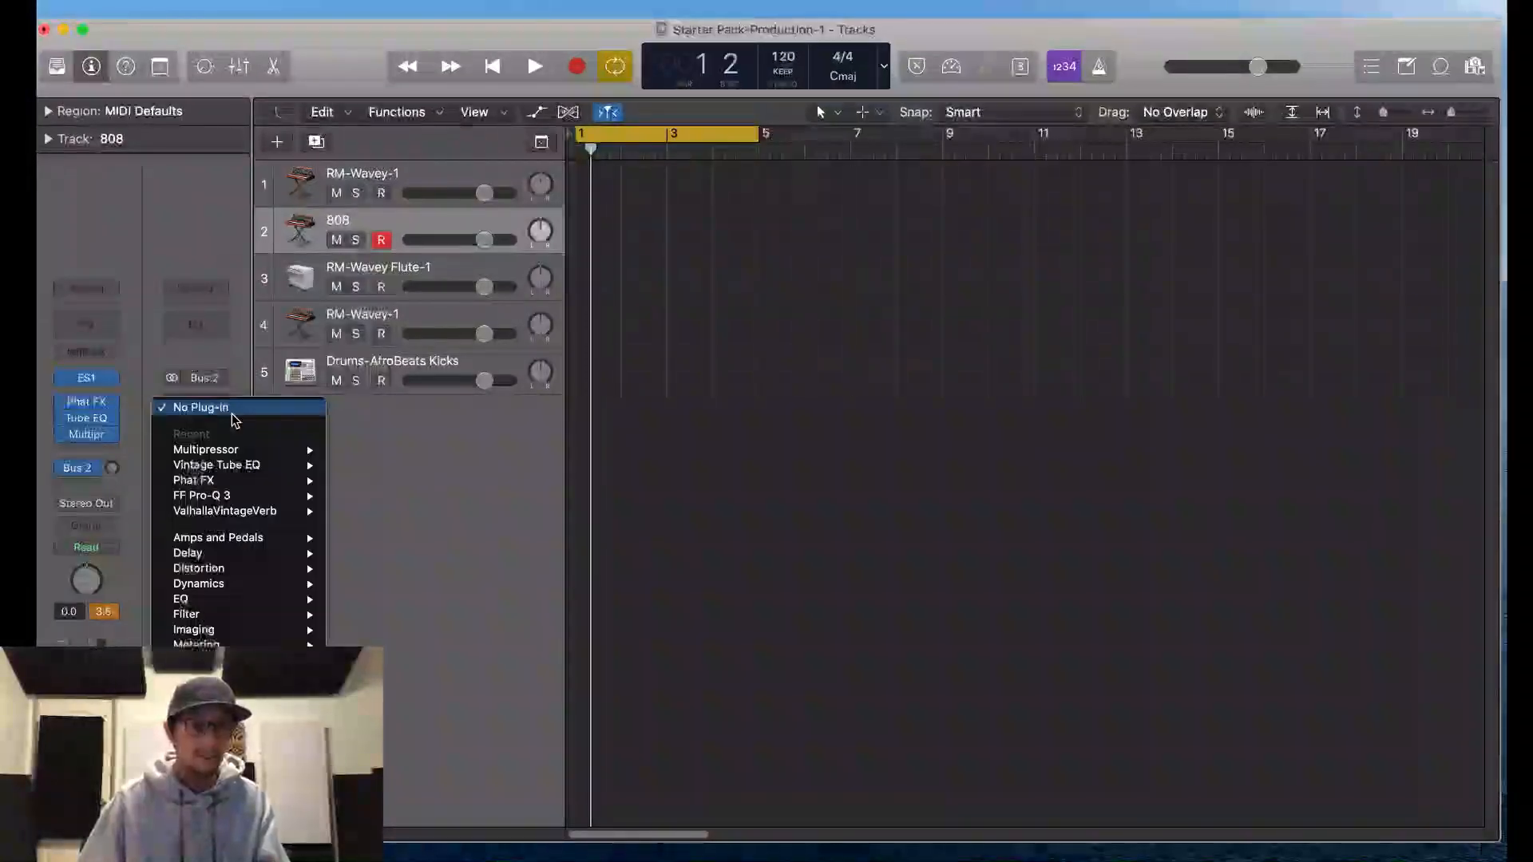
{"action": "mouse_move", "coordinate": [235, 451]}
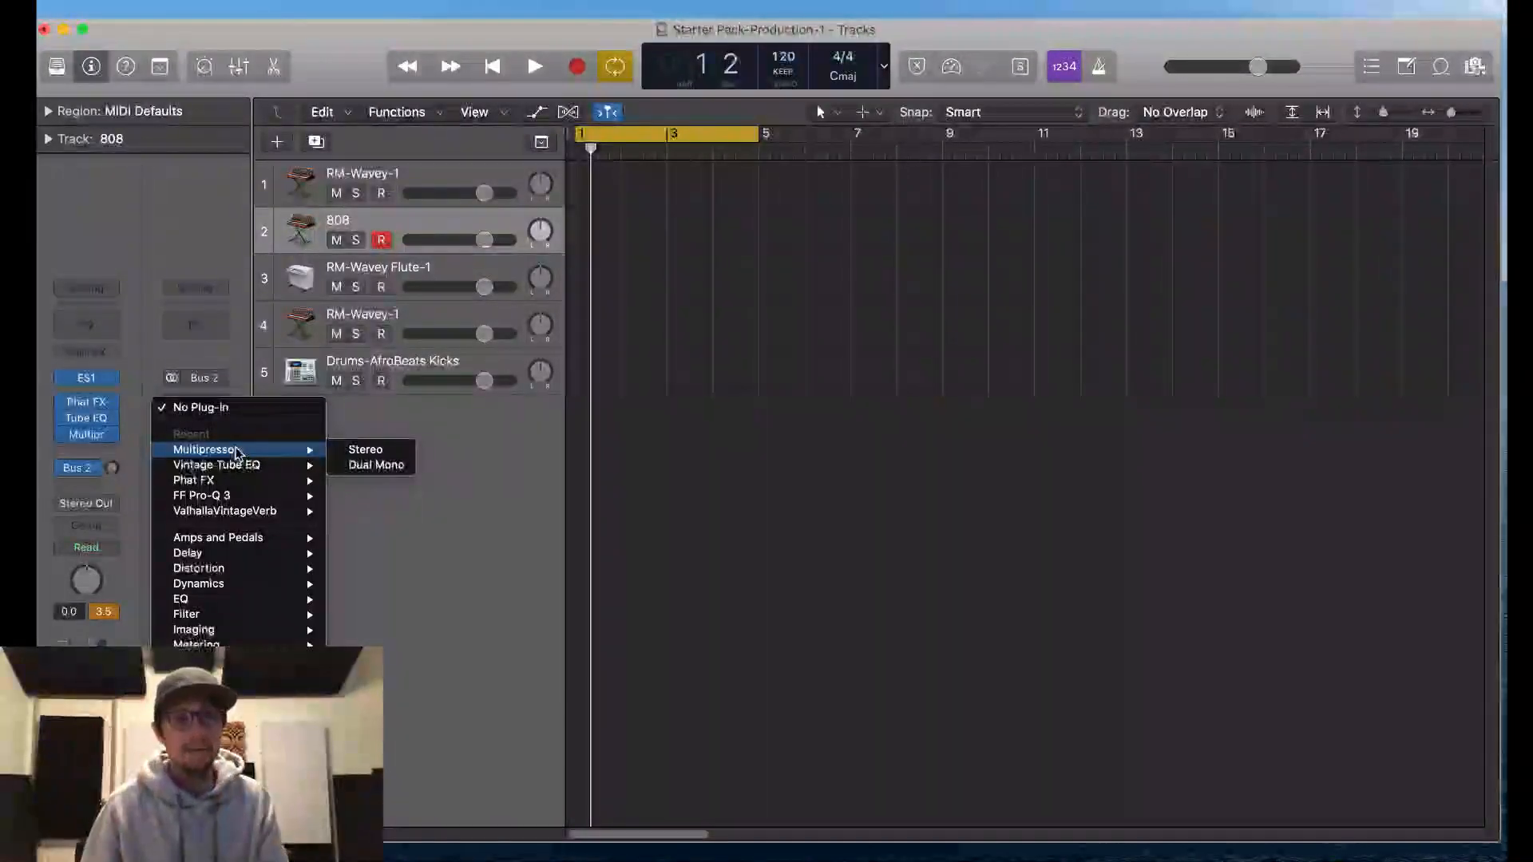
{"action": "mouse_move", "coordinate": [244, 487]}
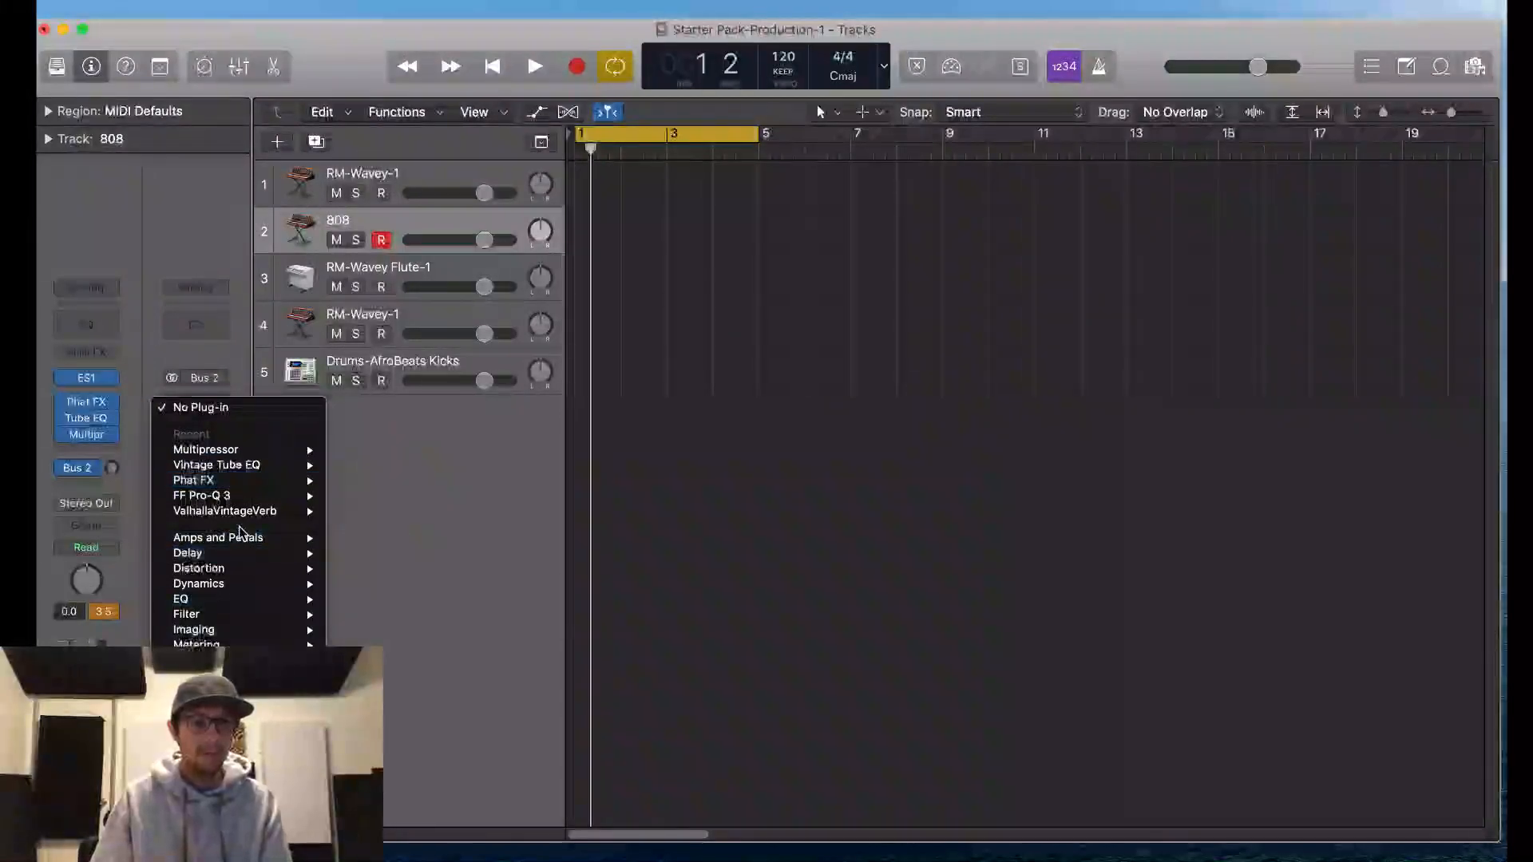
{"action": "mouse_move", "coordinate": [240, 599]}
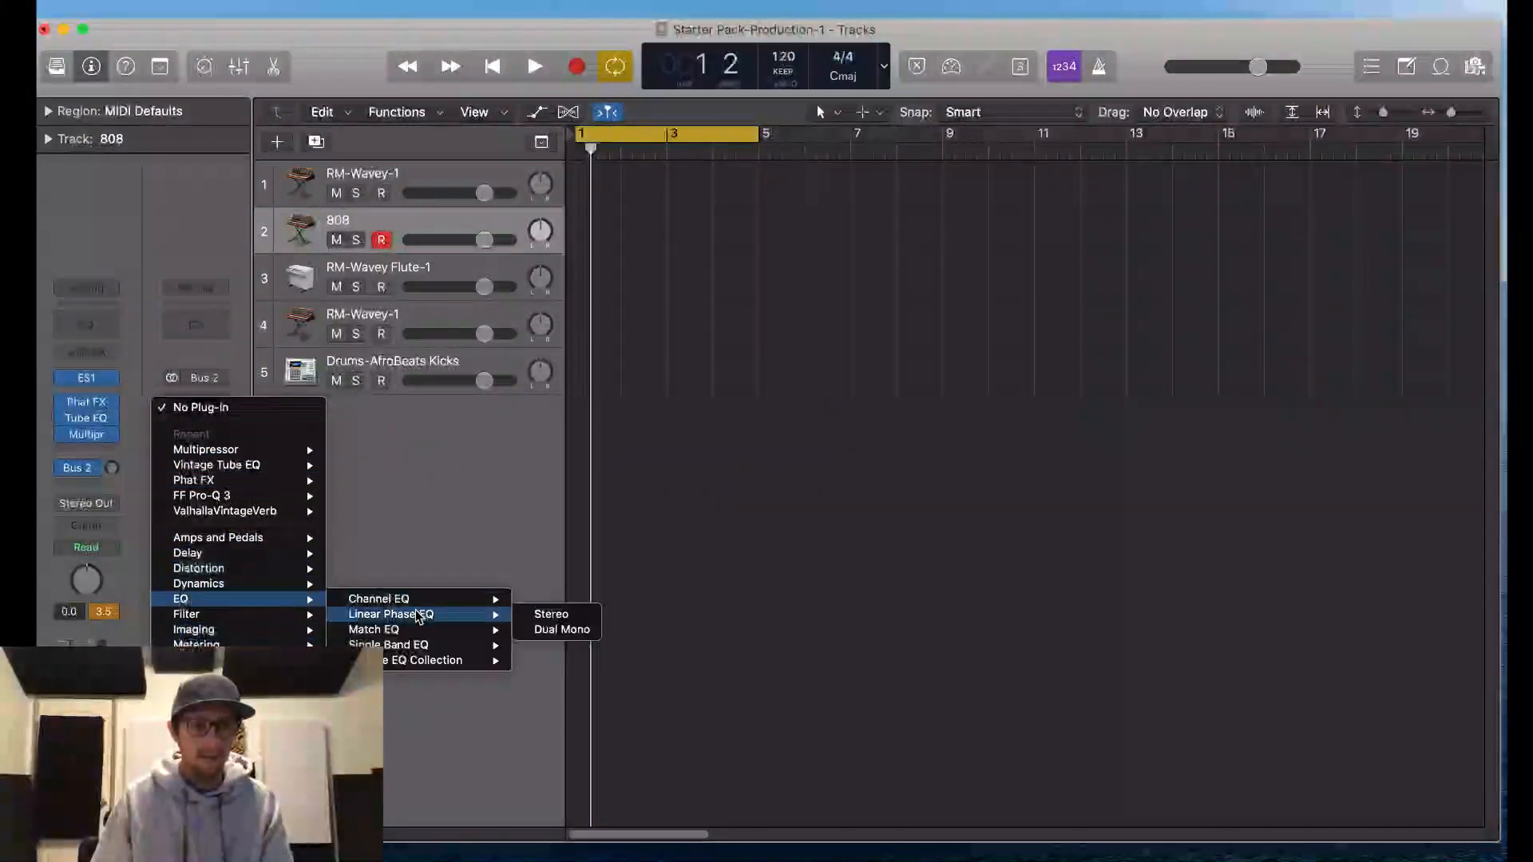
{"action": "left_click", "coordinate": [436, 597]}
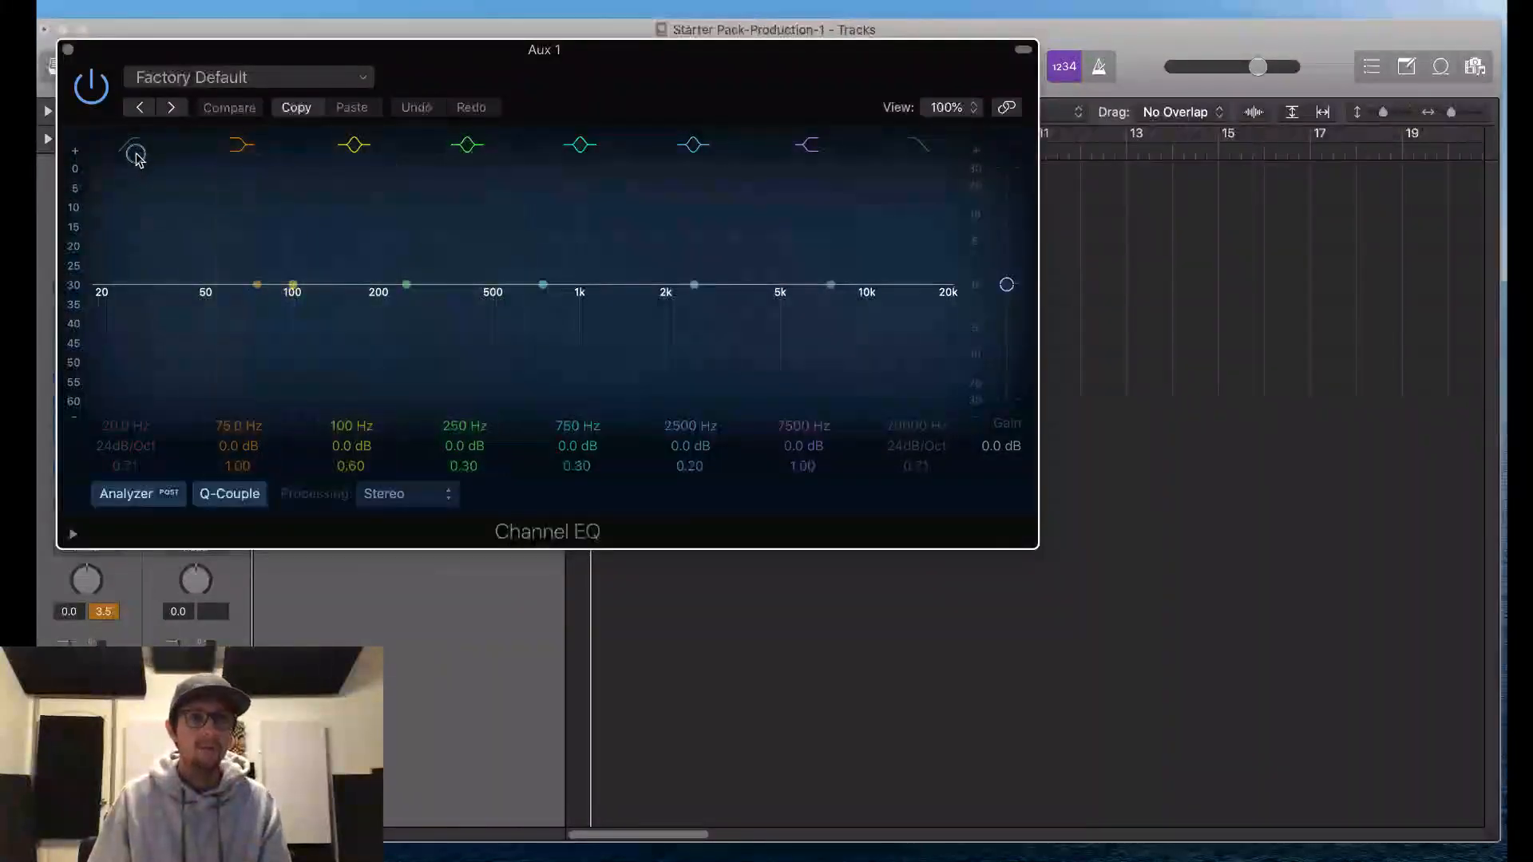
Step: Enable the Channel EQ's low cut at 112 Hz with 36 dB/Oct and its high cut at about 590 Hz with 48 dB/Oct
{"action": "left_click", "coordinate": [129, 145]}
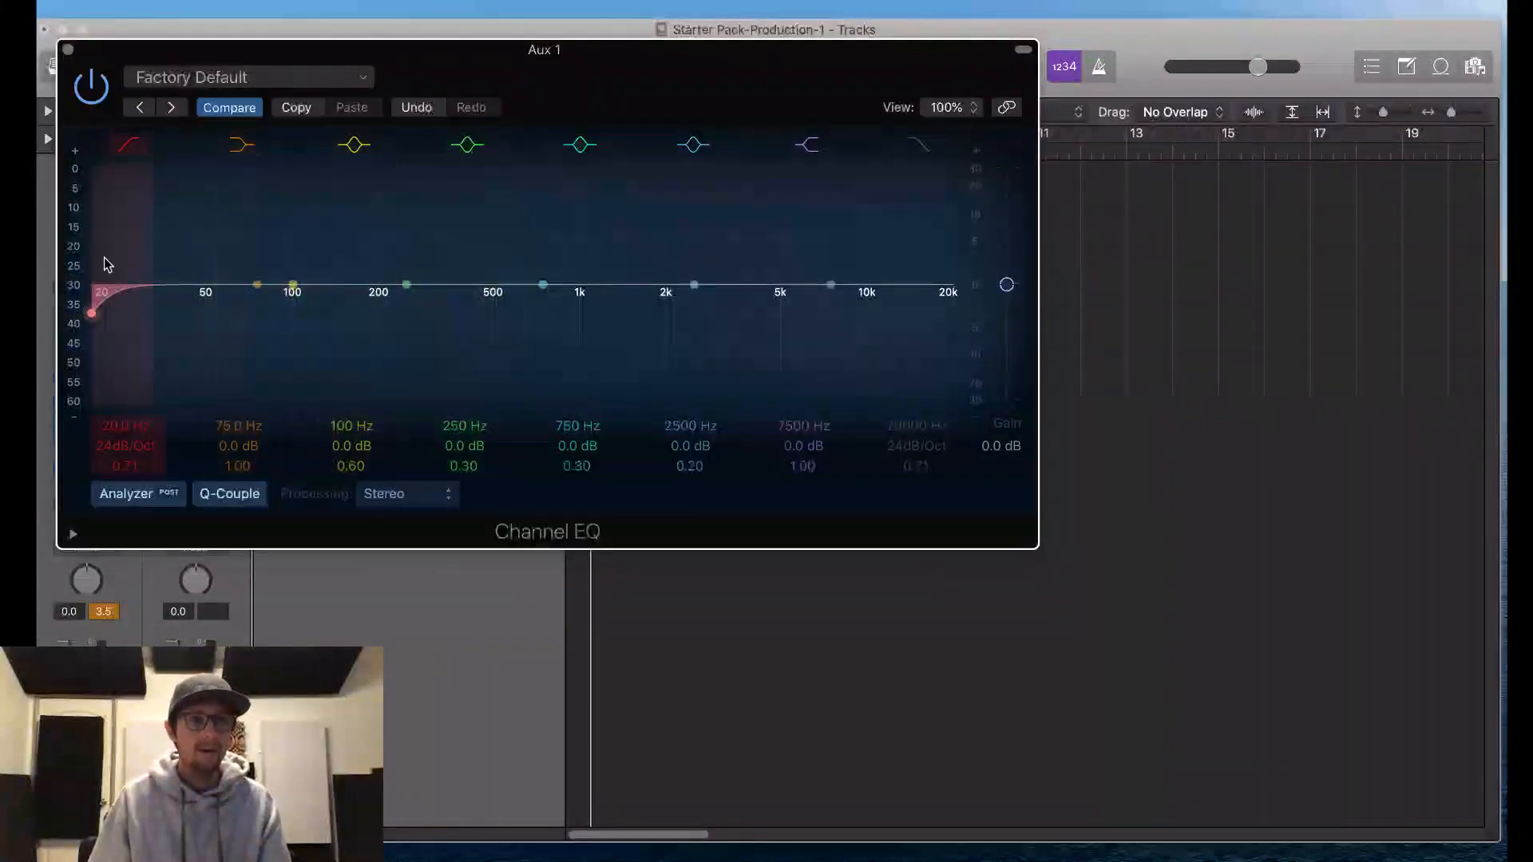
{"action": "left_click_drag", "start_coordinate": [104, 450], "coordinate": [113, 429]}
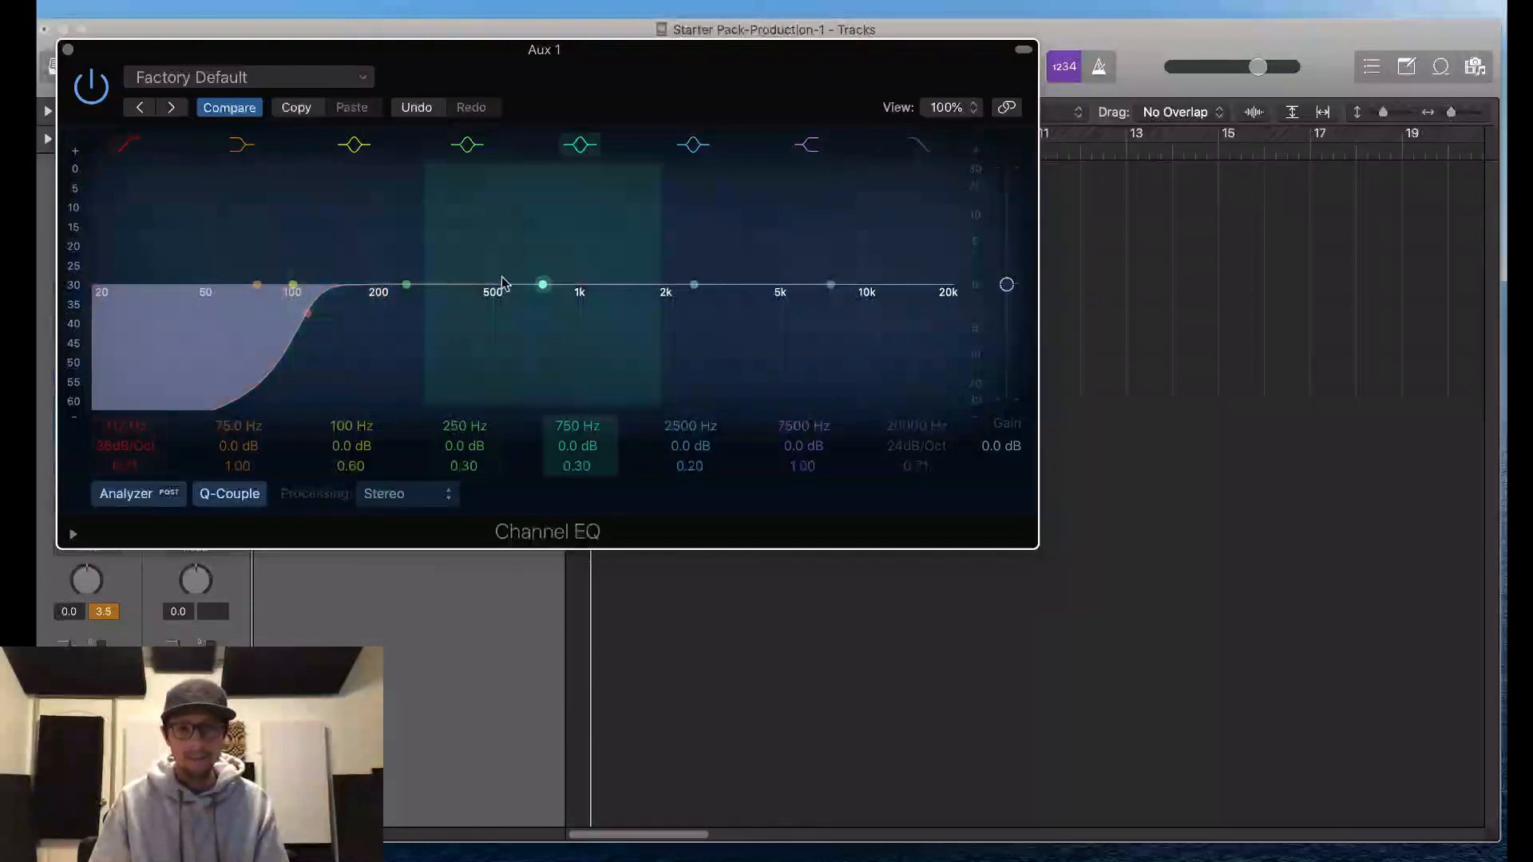
{"action": "left_click", "coordinate": [919, 145]}
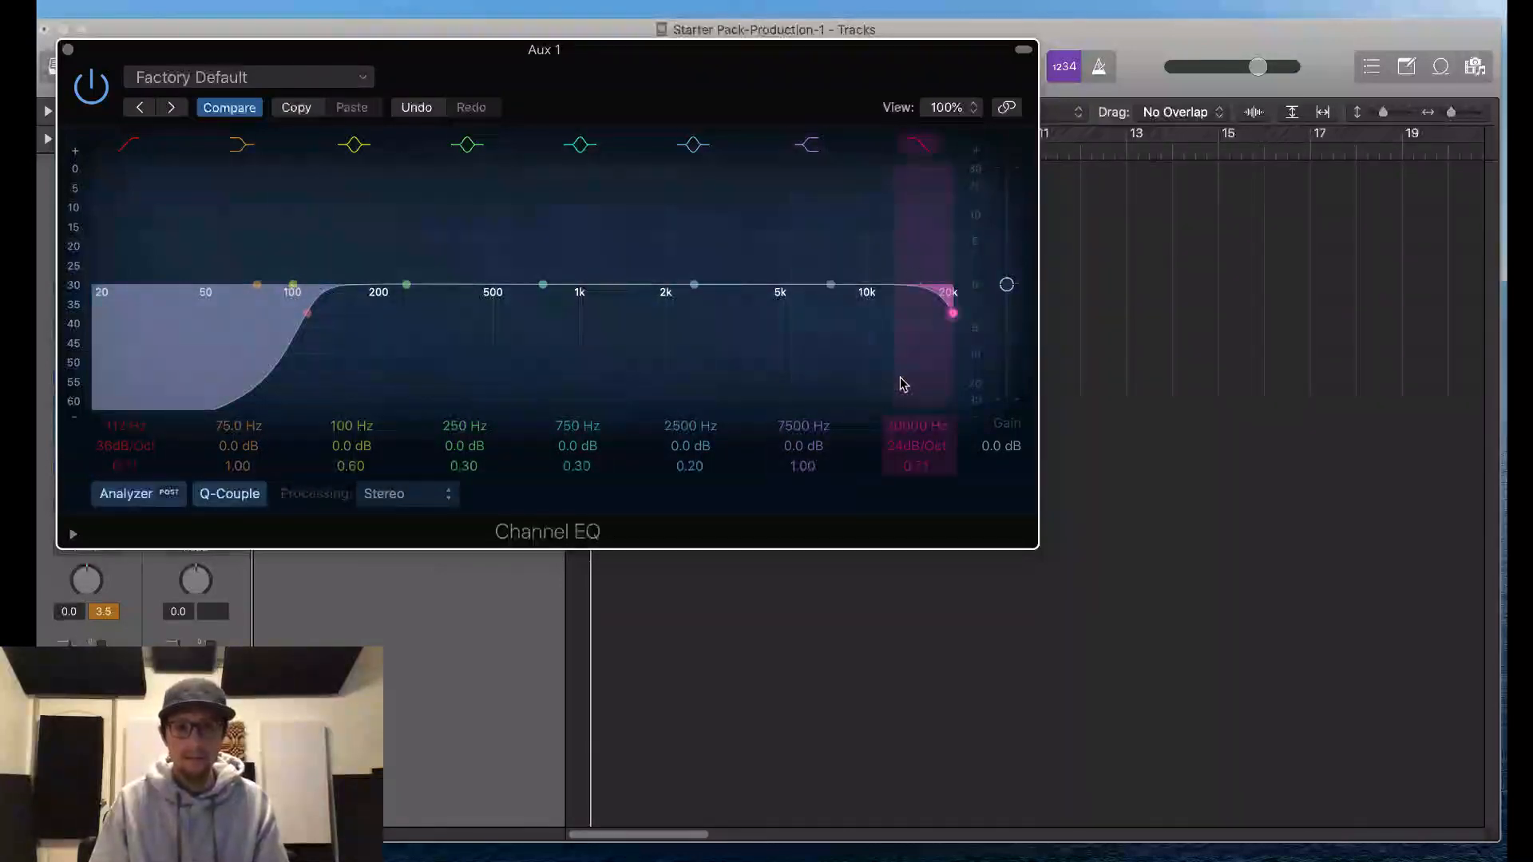
{"action": "left_click_drag", "start_coordinate": [905, 429], "coordinate": [904, 451]}
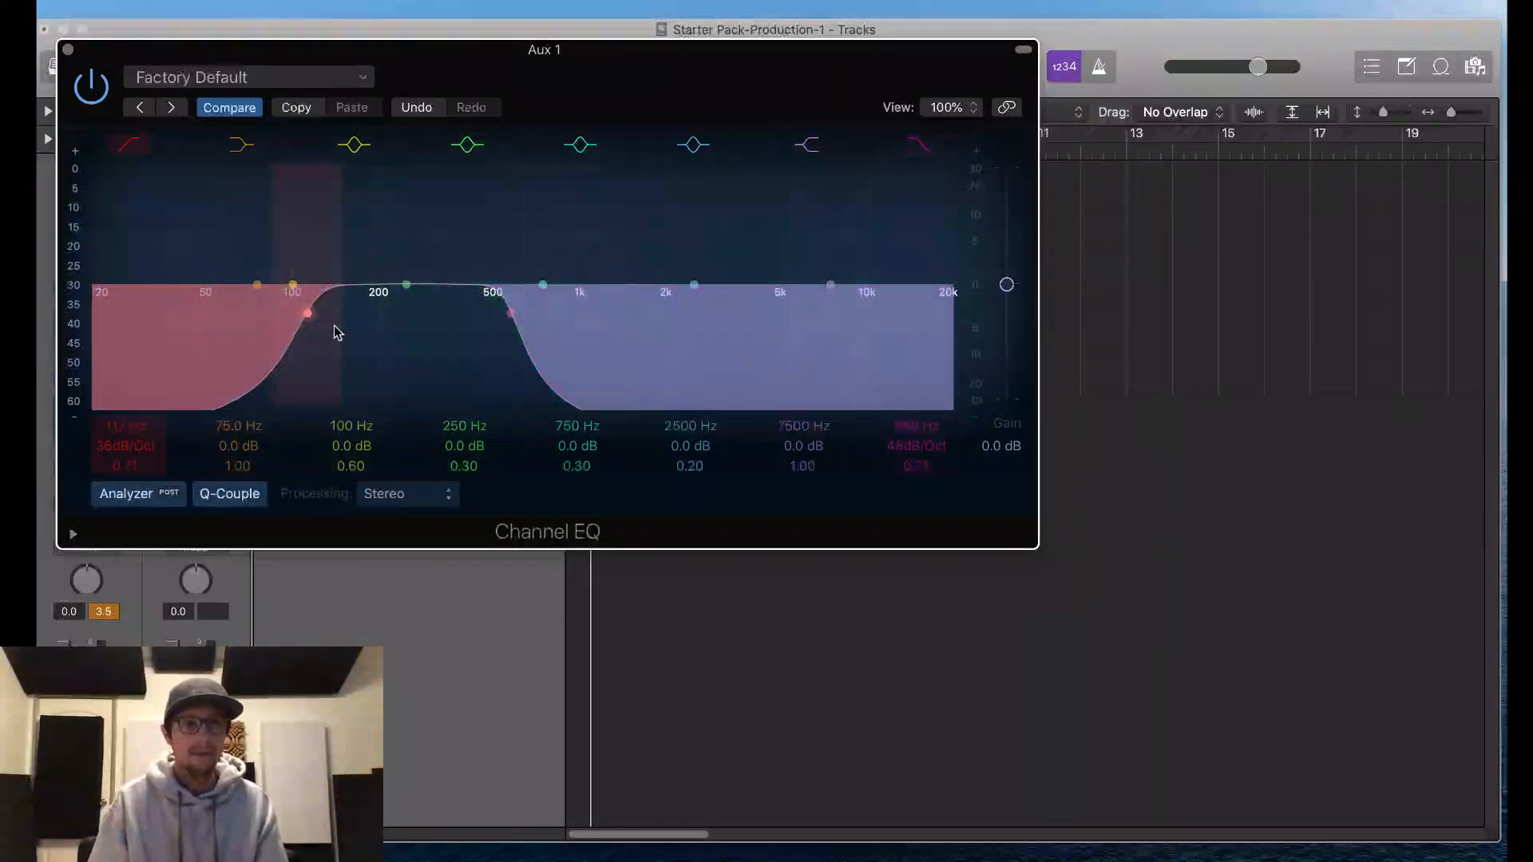
Step: Boost the Channel EQ's green bell band by 0.5 dB at 170 Hz with a Q of 1.10, and close the EQ
{"action": "left_click_drag", "start_coordinate": [405, 284], "coordinate": [363, 277]}
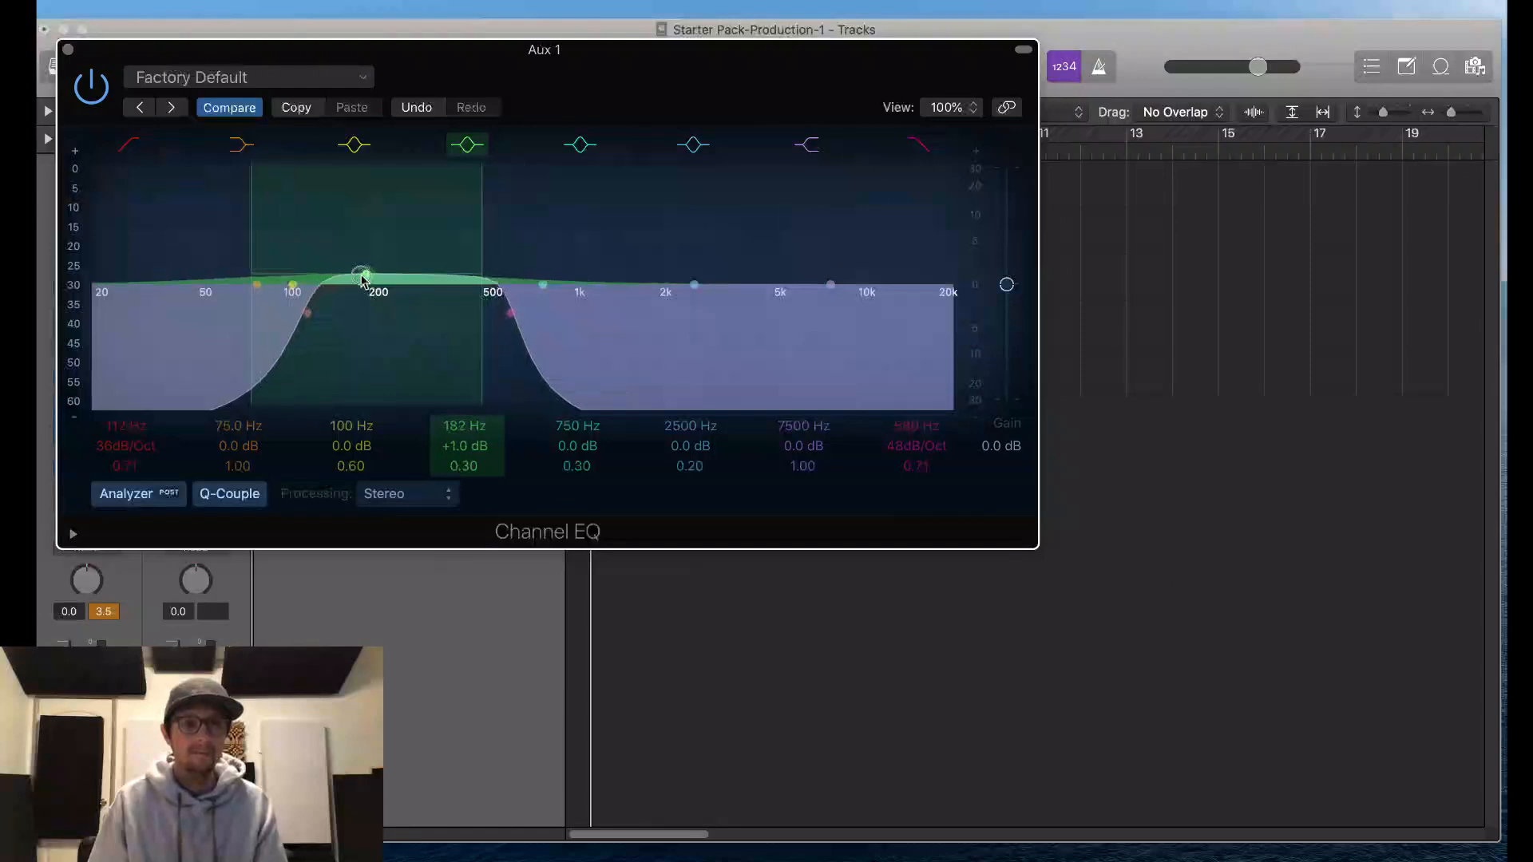
{"action": "left_click_drag", "start_coordinate": [254, 281], "coordinate": [288, 320]}
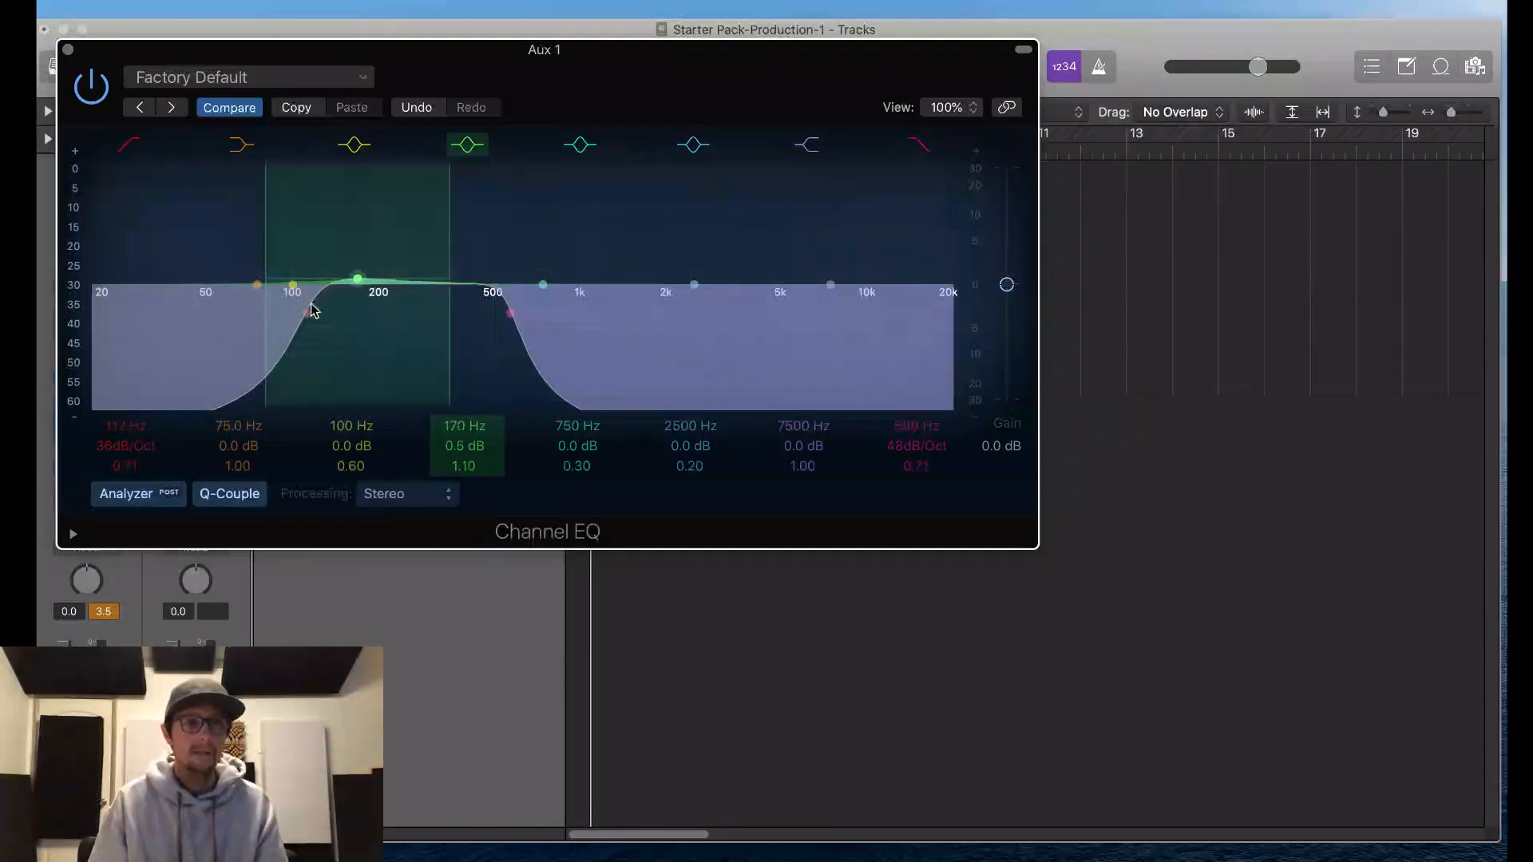
{"action": "left_click", "coordinate": [67, 50]}
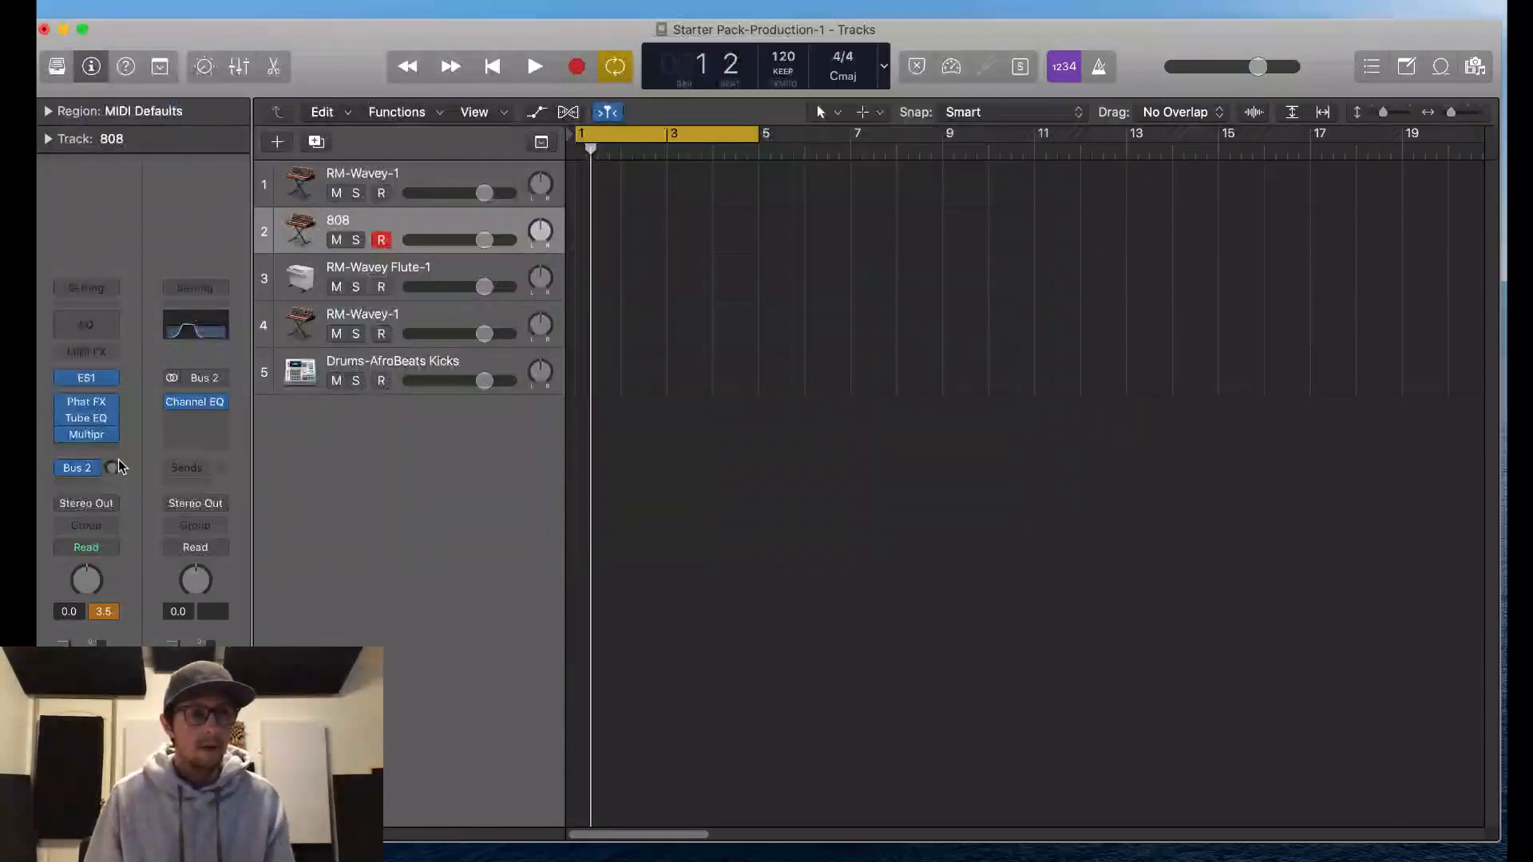
Step: With the 808's Bus 2 send turned up, insert an Overdrive after the Channel EQ on the aux channel
{"action": "left_click", "coordinate": [217, 420]}
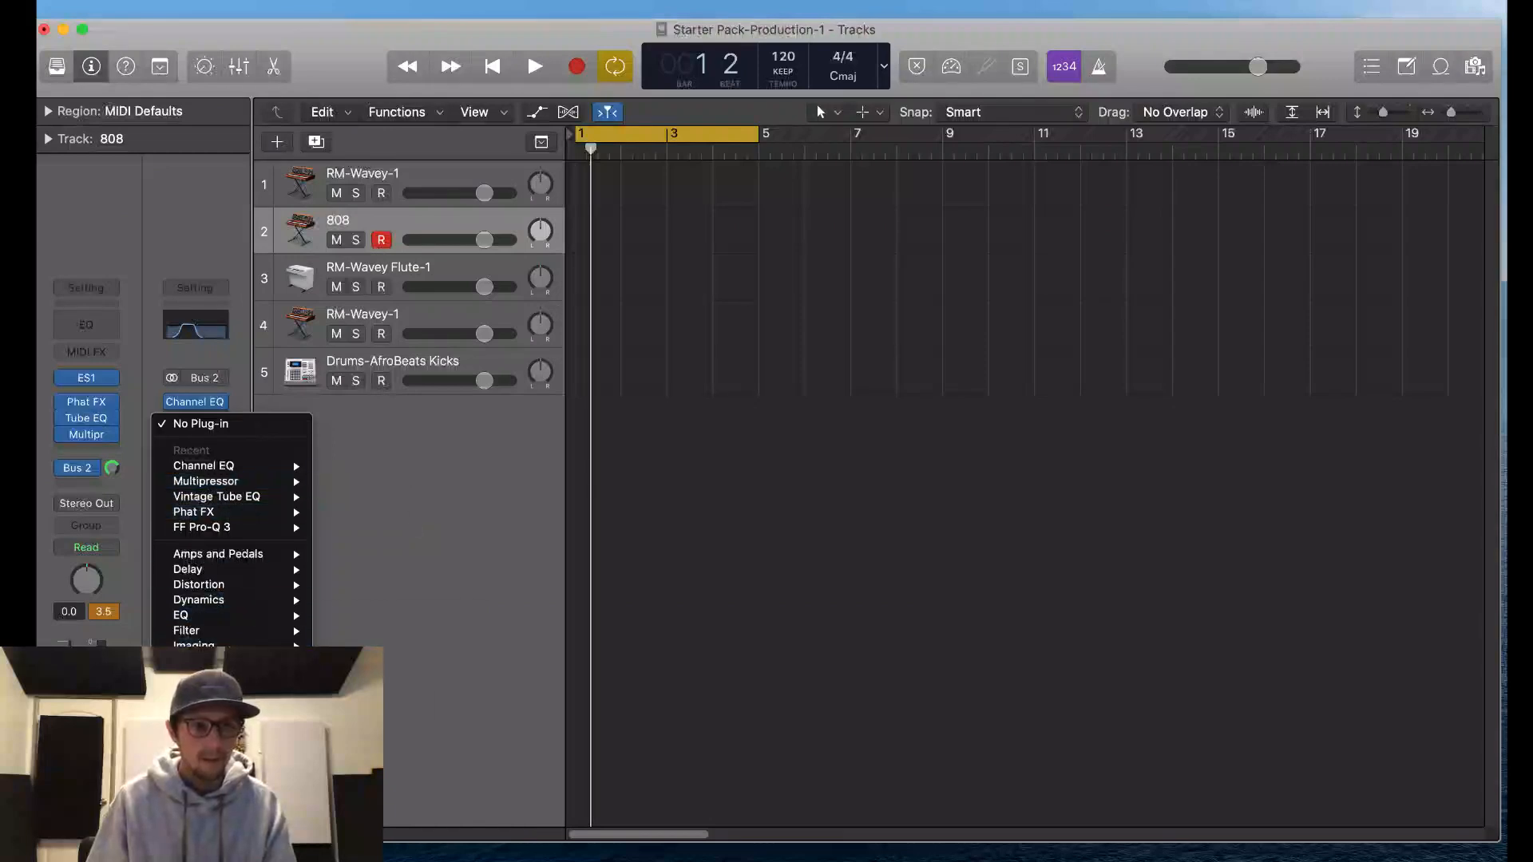
{"action": "mouse_move", "coordinate": [268, 587]}
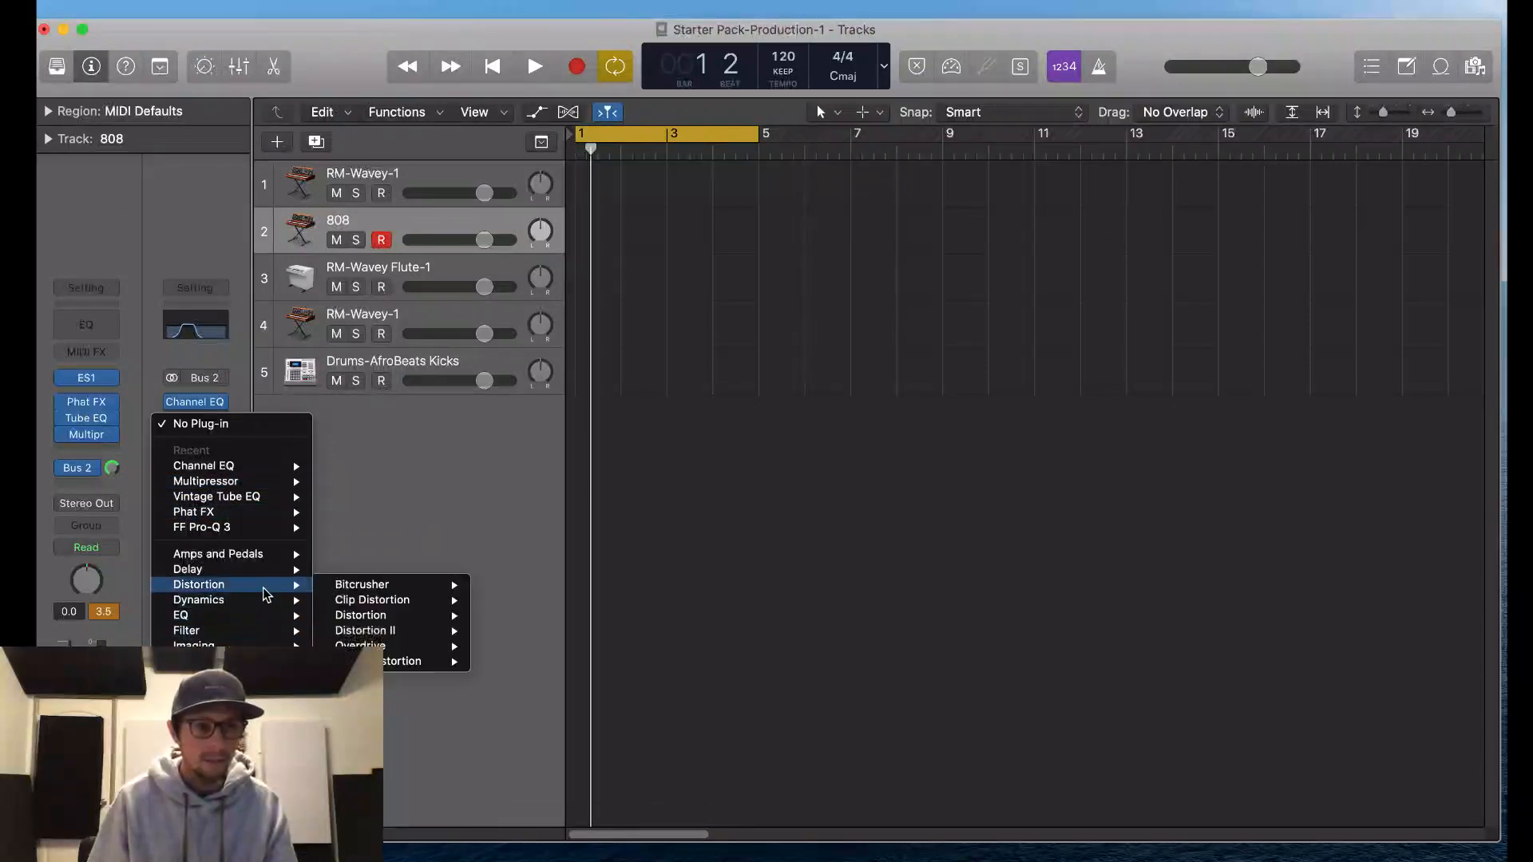
{"action": "mouse_move", "coordinate": [356, 581]}
{"action": "mouse_move", "coordinate": [430, 669]}
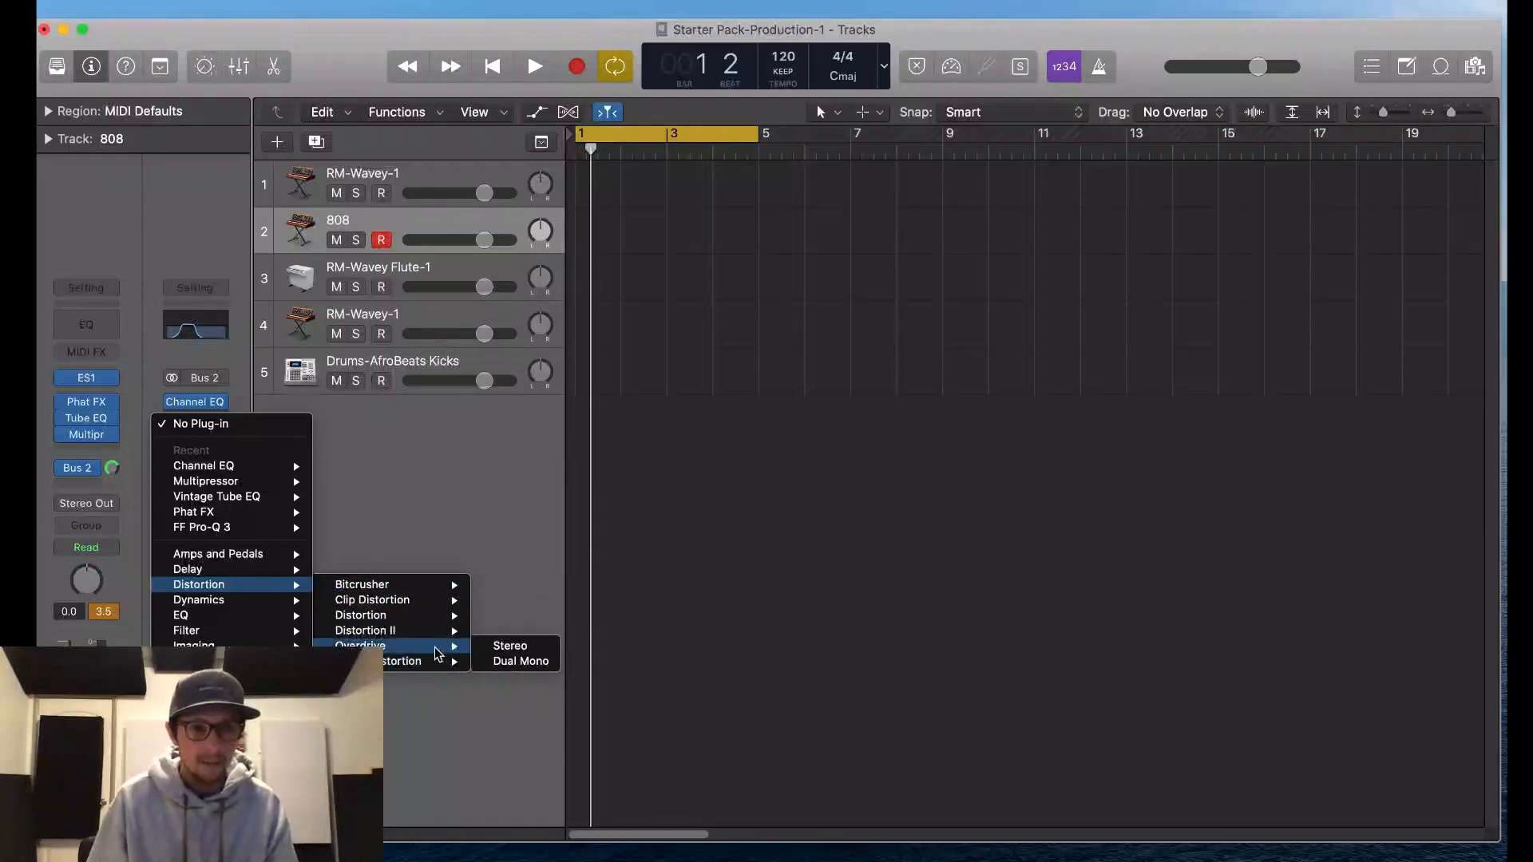
{"action": "left_click", "coordinate": [444, 649]}
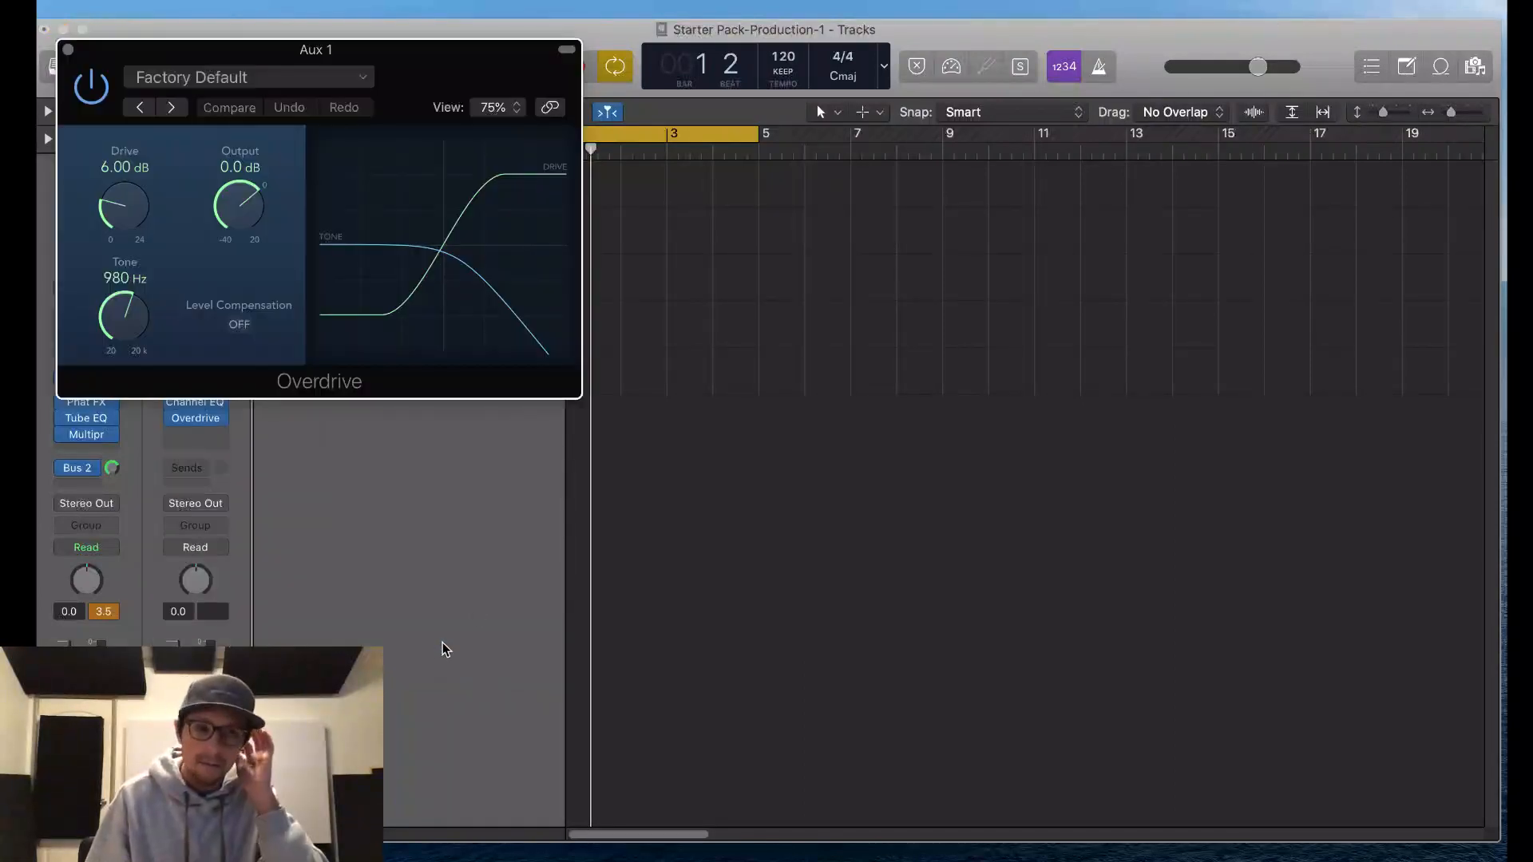
Step: Set the Overdrive's Drive to 18.75 dB, Output to -8.0 dB and Tone to 580 Hz, and lower the aux fader to -5.9 dB
{"action": "left_click_drag", "start_coordinate": [144, 194], "coordinate": [166, 152]}
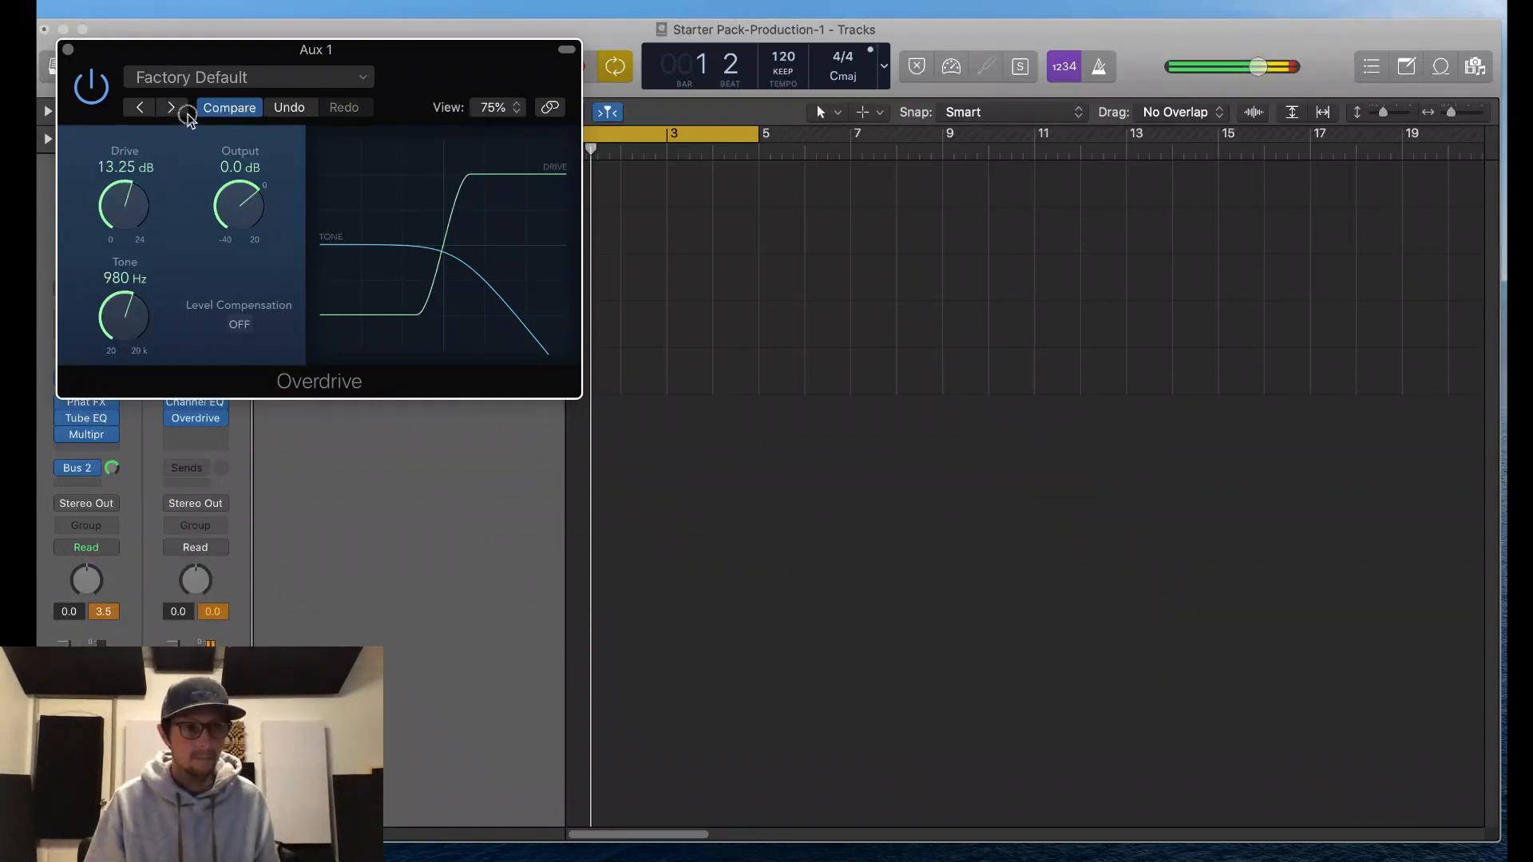
{"action": "left_click_drag", "start_coordinate": [187, 114], "coordinate": [189, 109]}
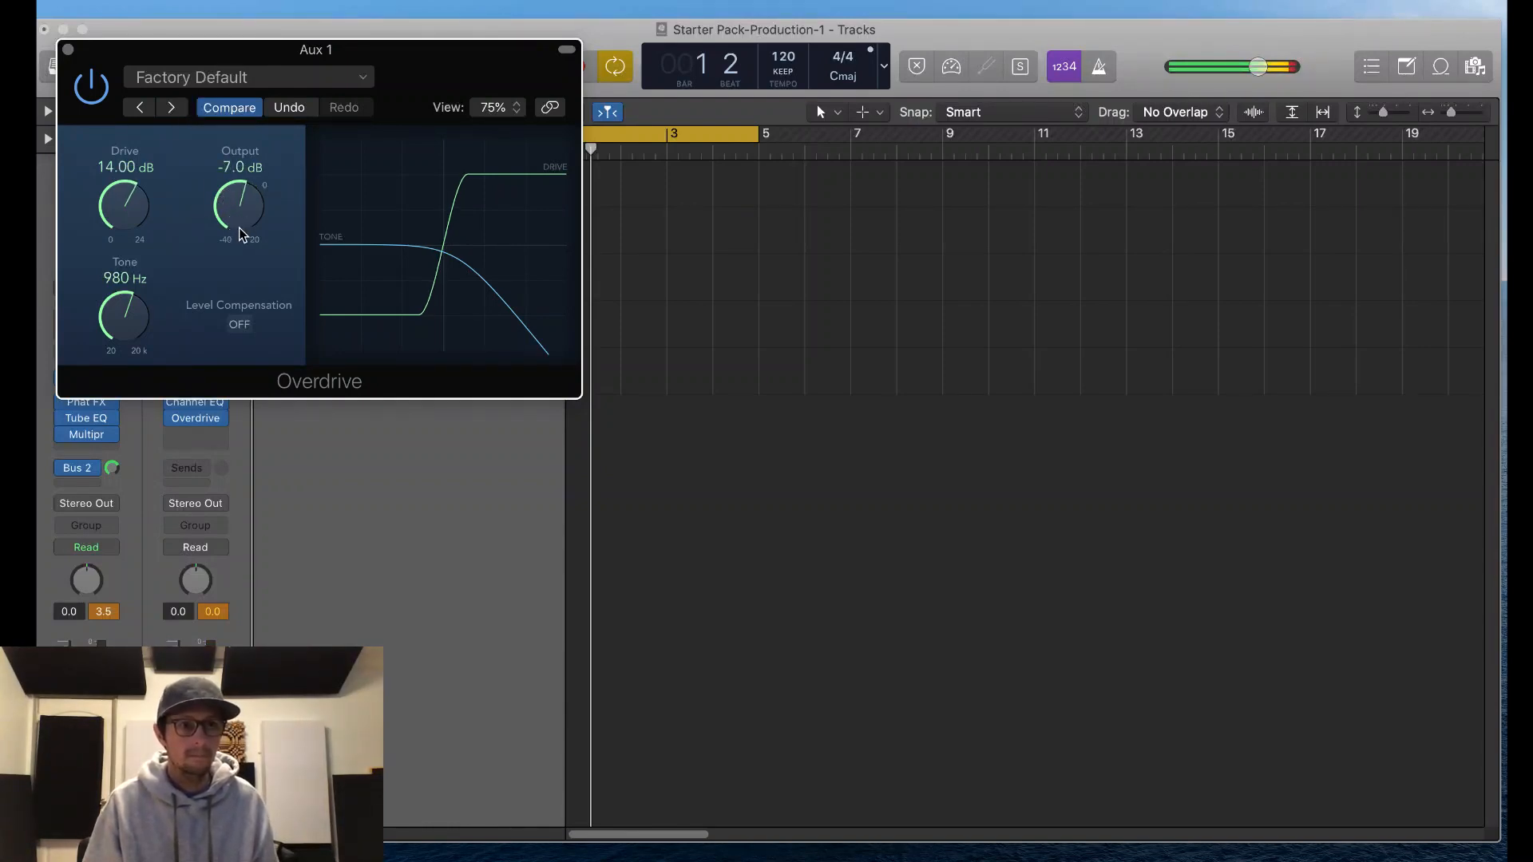
{"action": "left_click_drag", "start_coordinate": [140, 308], "coordinate": [173, 309]}
{"action": "left_click_drag", "start_coordinate": [175, 302], "coordinate": [192, 333]}
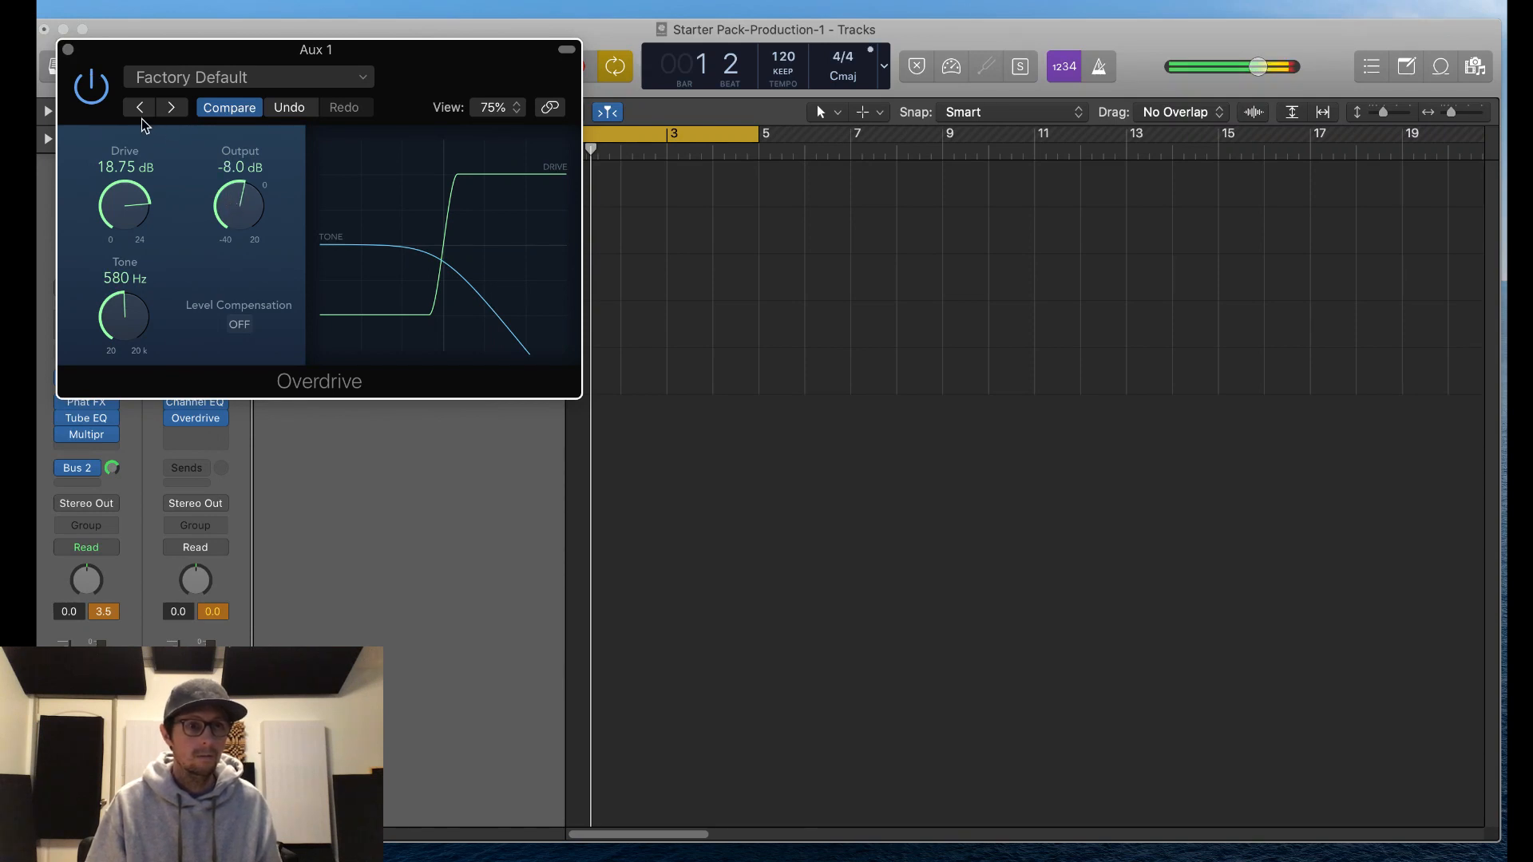
{"action": "left_click", "coordinate": [69, 51]}
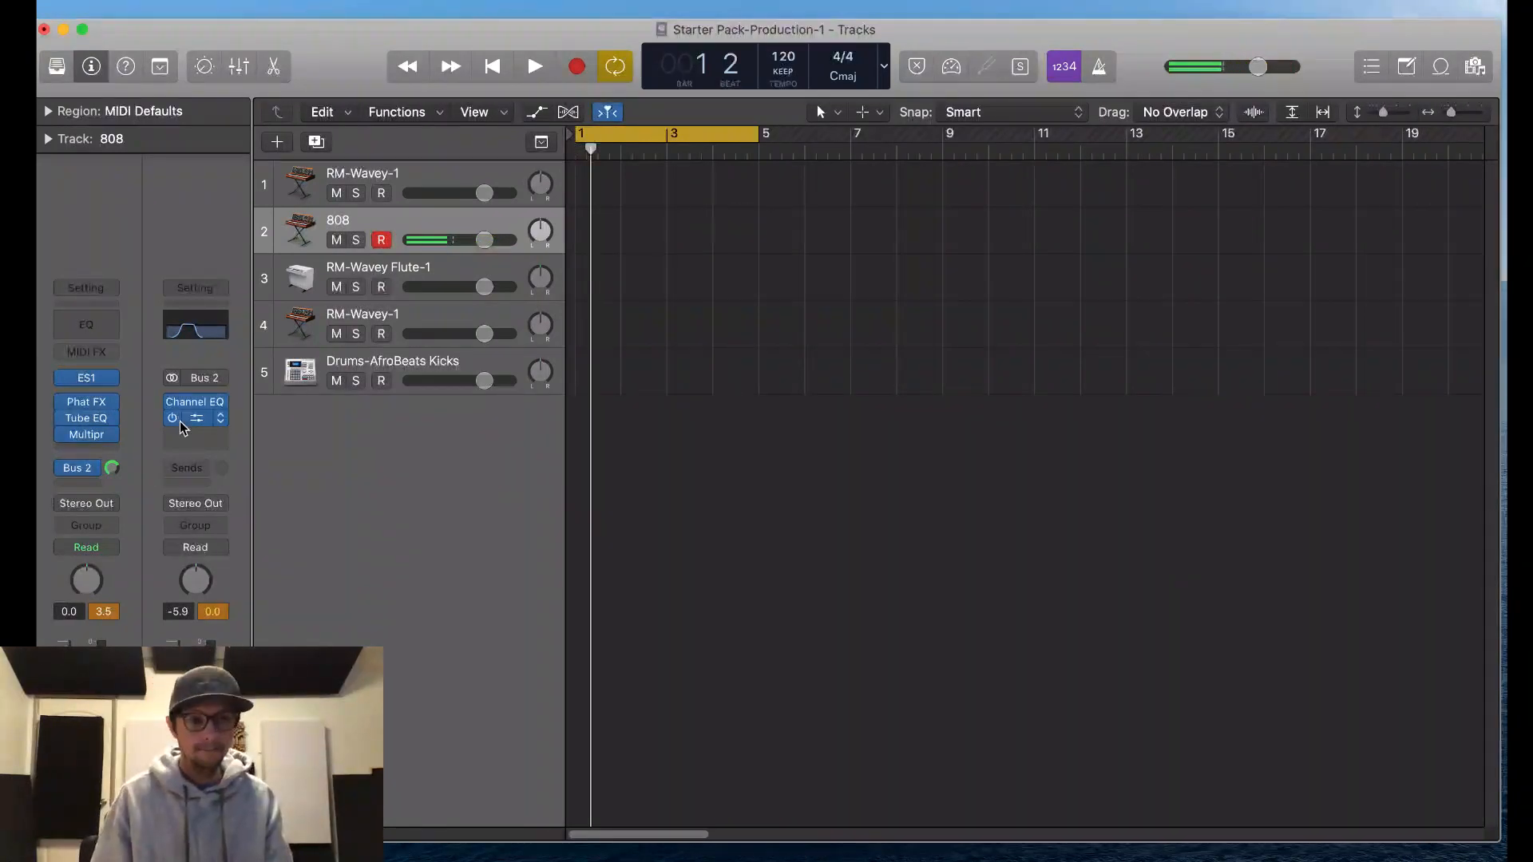
Step: In the aux Channel EQ, move the low cut down to about 64 Hz and boost the green bell band 4.0 dB at about 70 Hz
{"action": "left_click", "coordinate": [200, 435]}
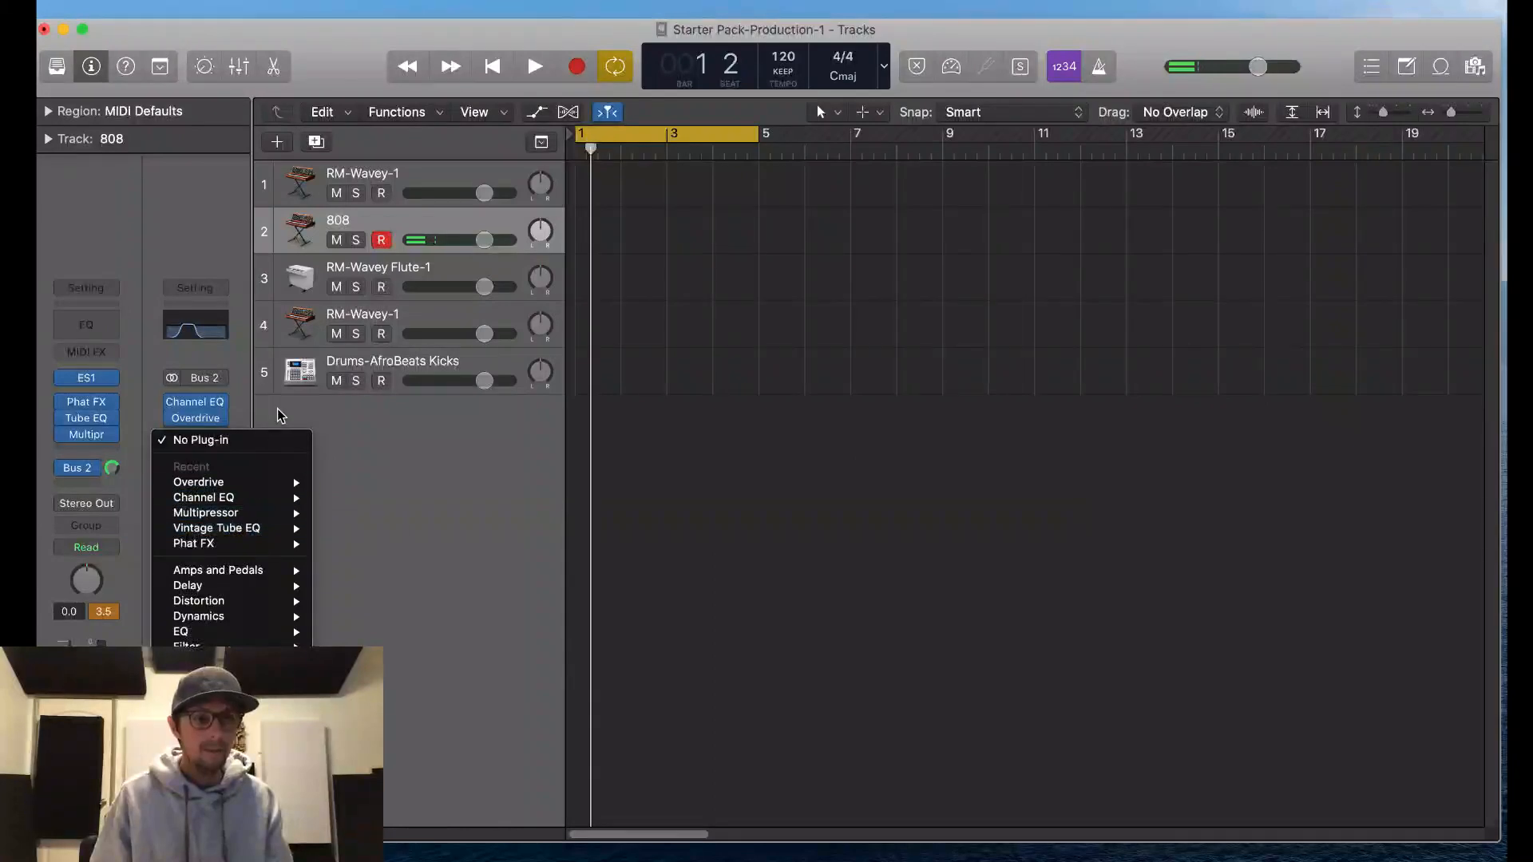
{"action": "left_click", "coordinate": [236, 413]}
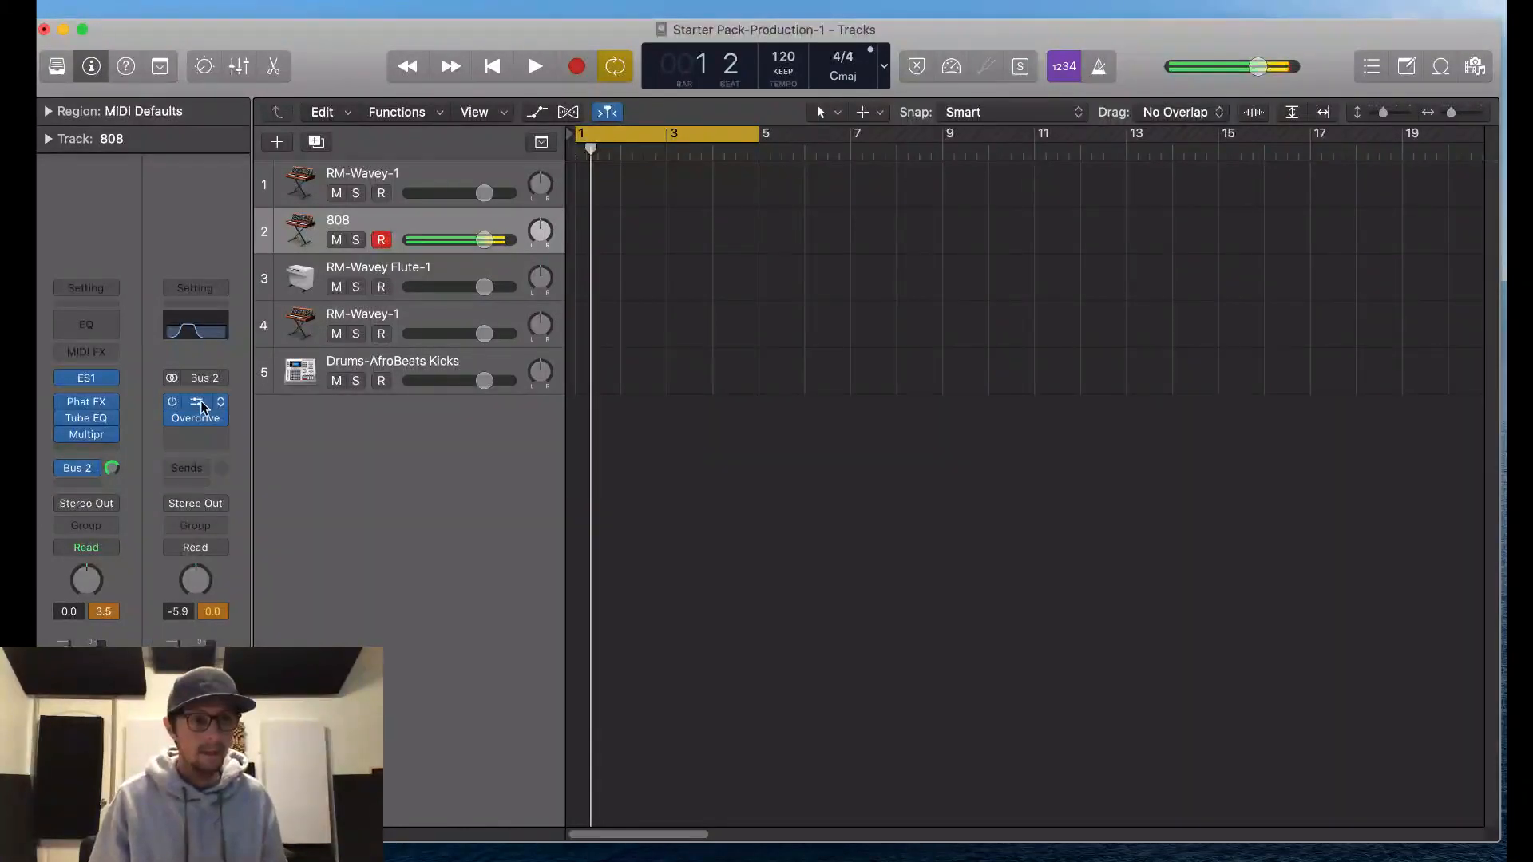
{"action": "left_click", "coordinate": [200, 403]}
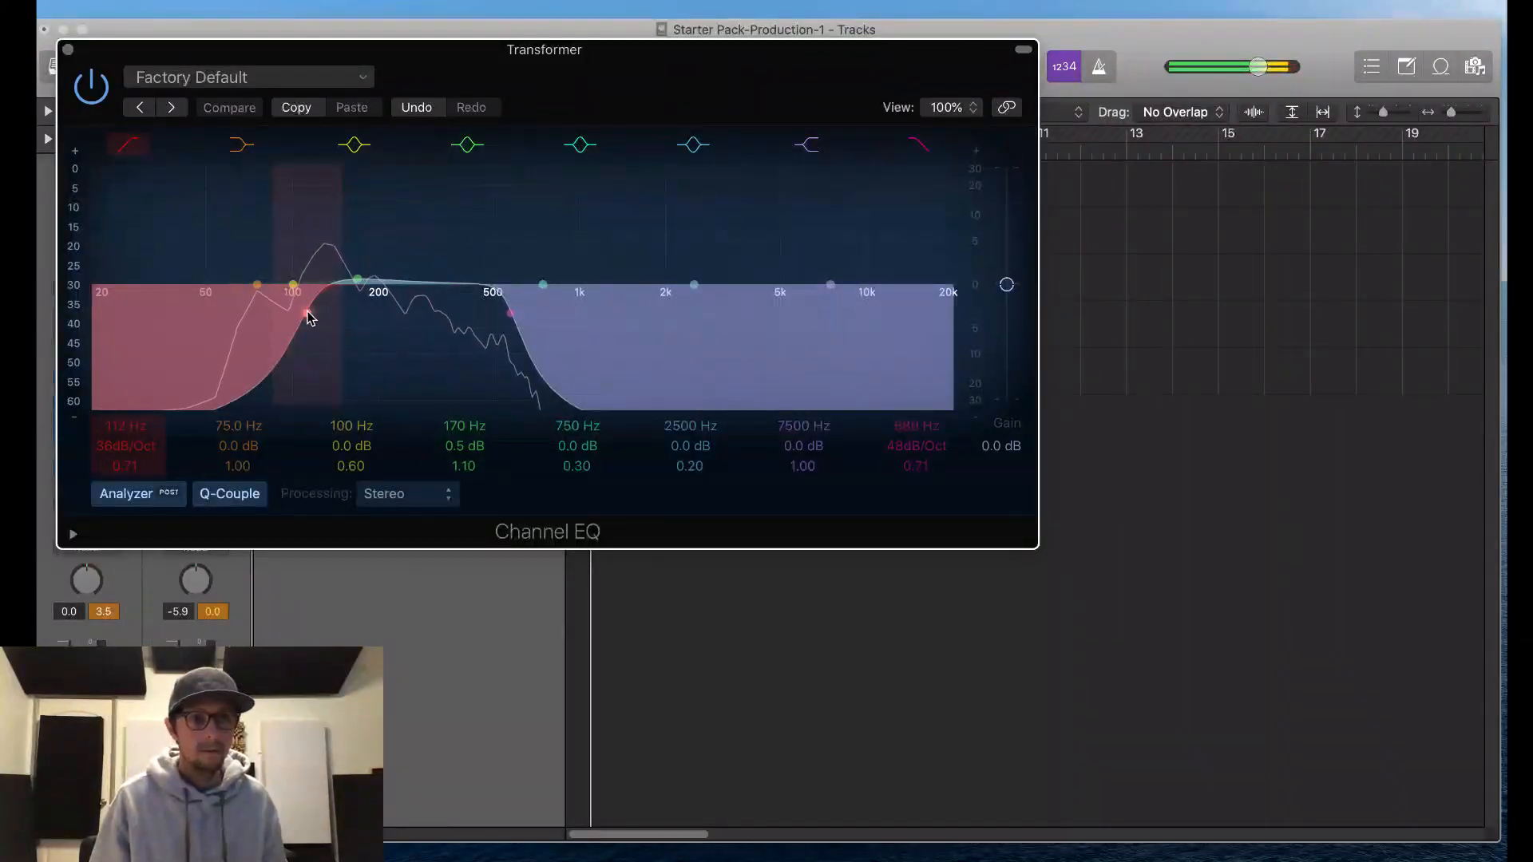
{"action": "left_click_drag", "start_coordinate": [307, 315], "coordinate": [228, 306]}
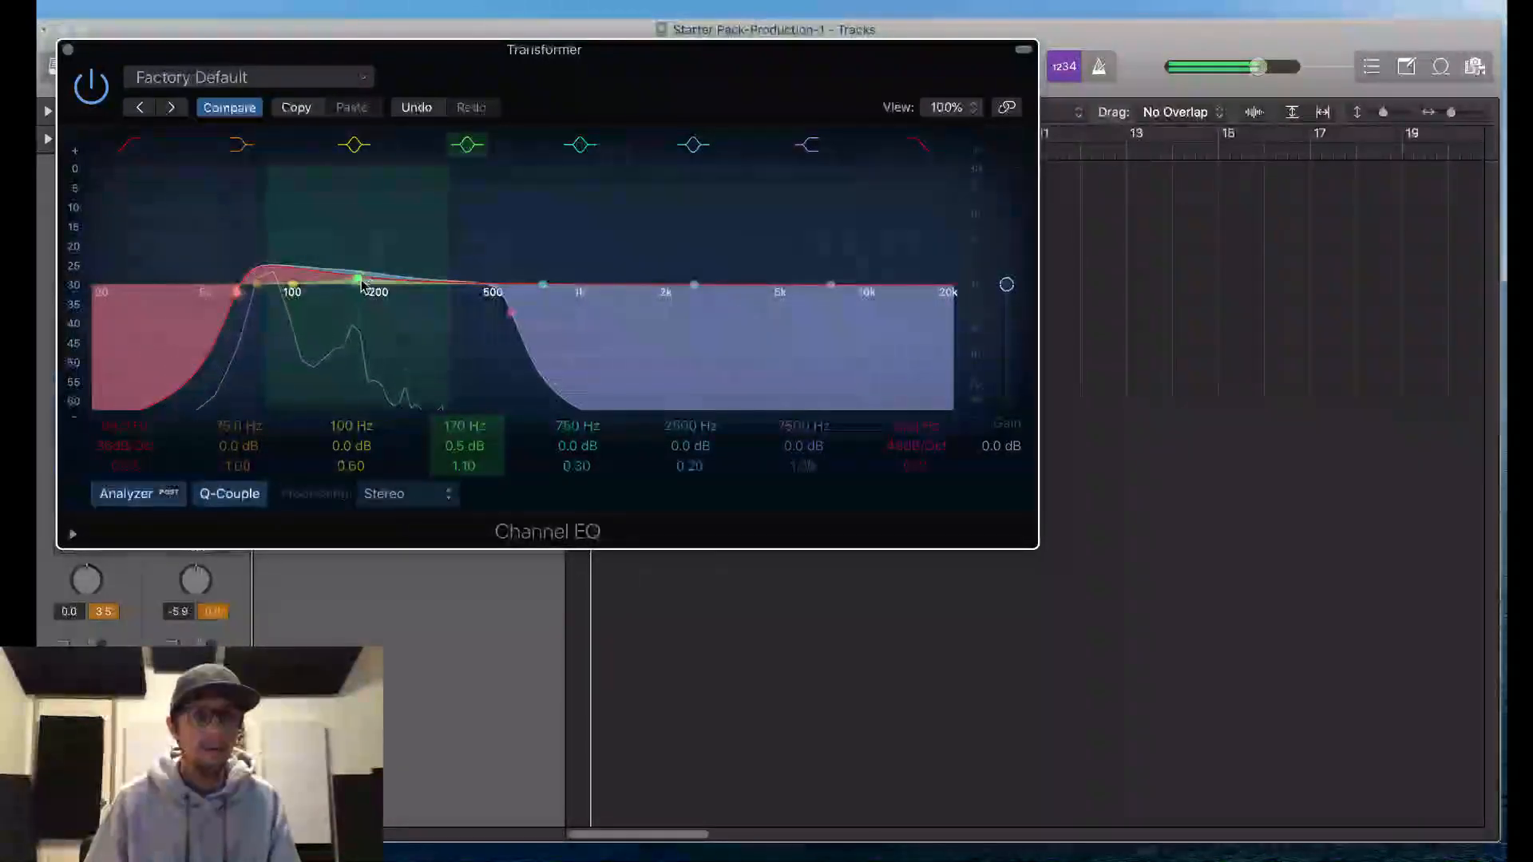
{"action": "left_click_drag", "start_coordinate": [357, 279], "coordinate": [238, 263]}
Step: Lower the Channel EQ's low-cut frequency further, settling just below 50 Hz, and close the EQ
{"action": "left_click", "coordinate": [123, 426]}
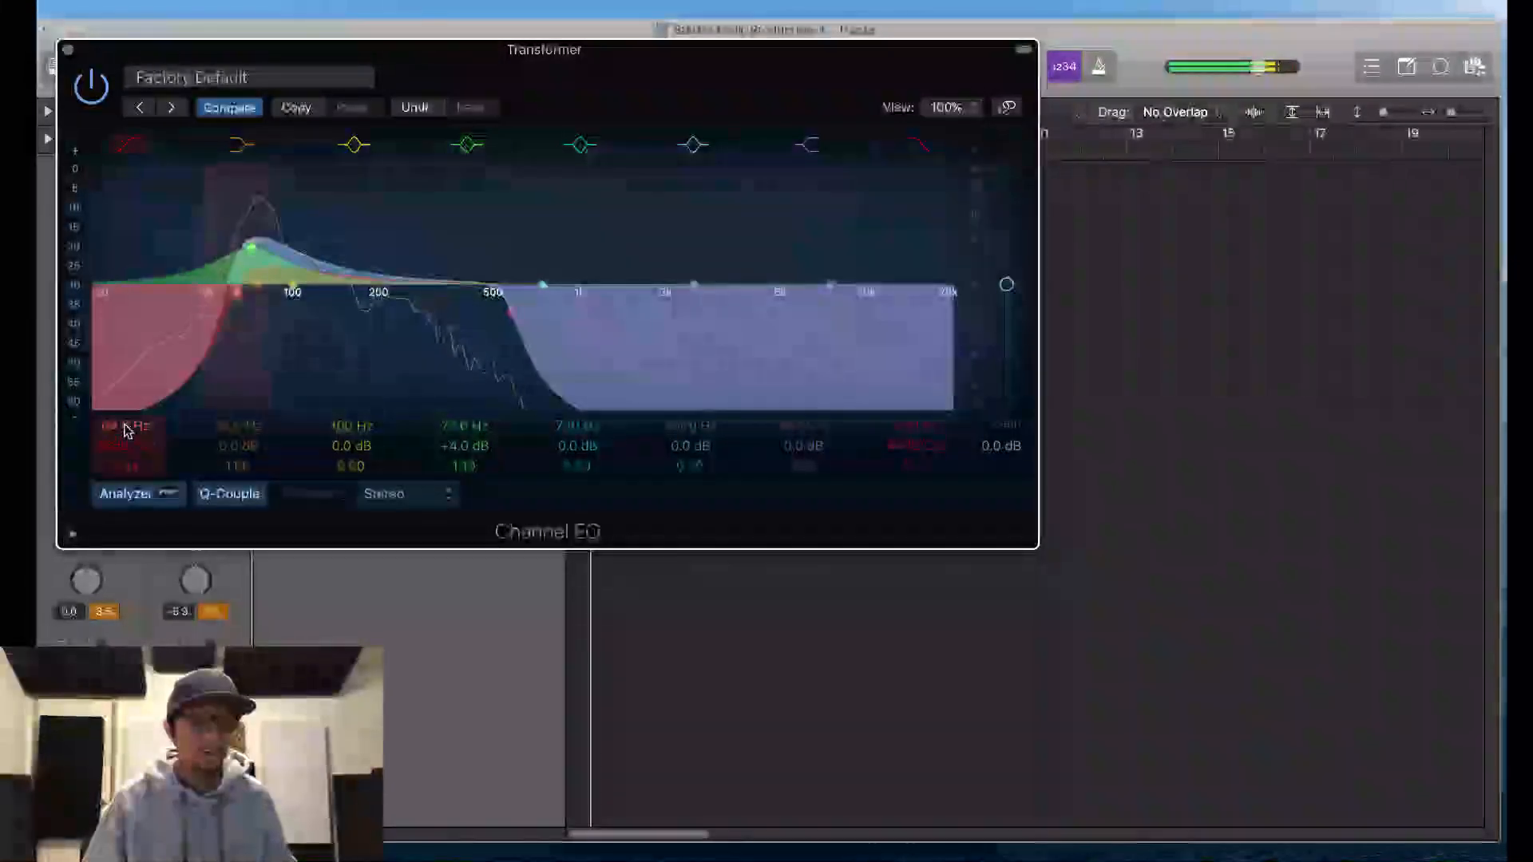
{"action": "scroll", "coordinate": [125, 427], "scroll_direction": "down", "scroll_amount": 5}
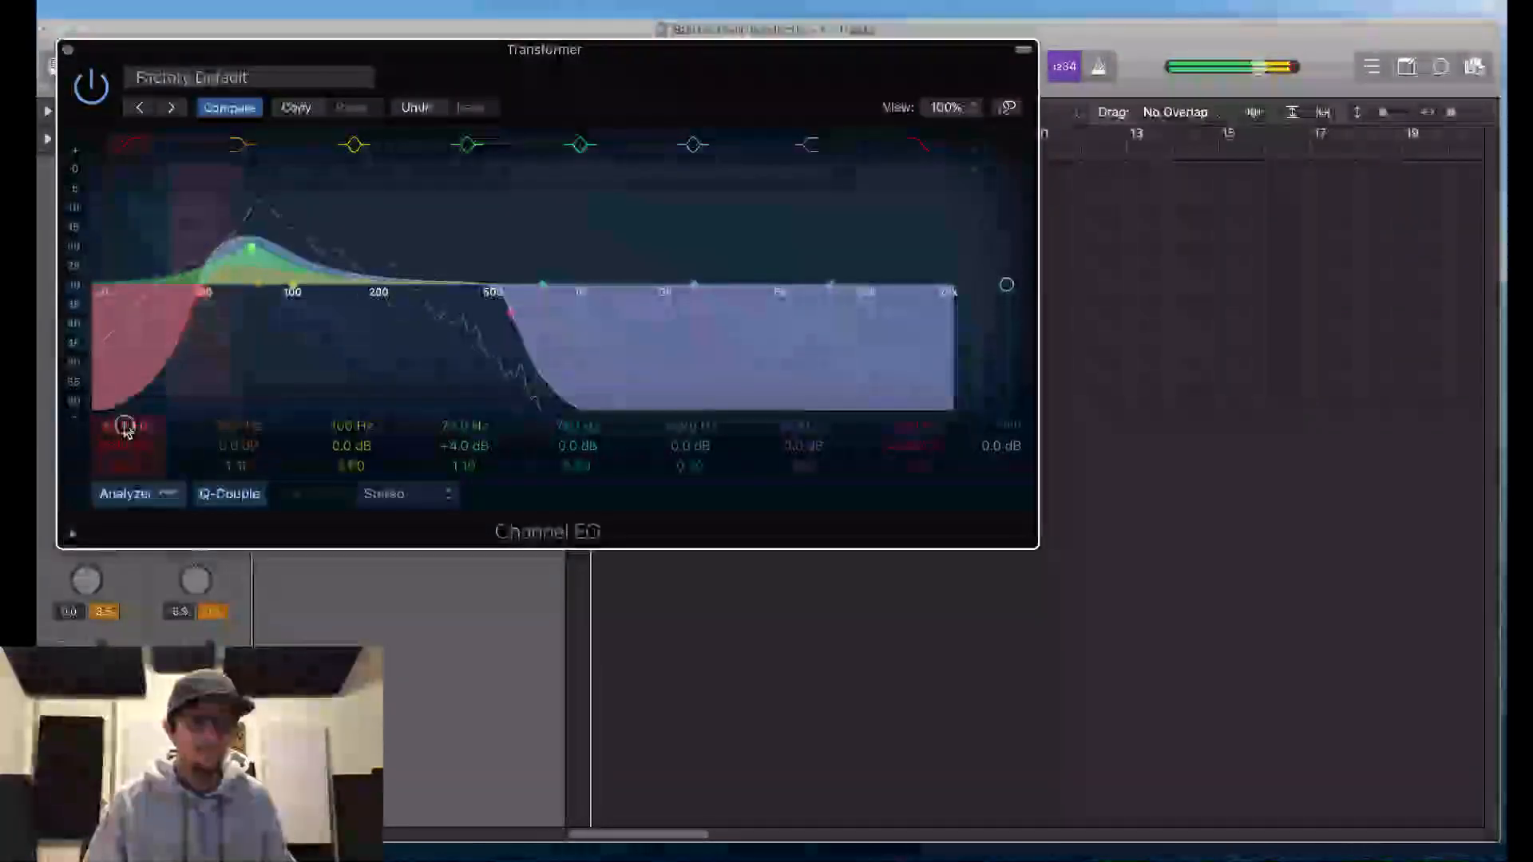
{"action": "scroll", "coordinate": [125, 427], "scroll_direction": "down", "scroll_amount": 3}
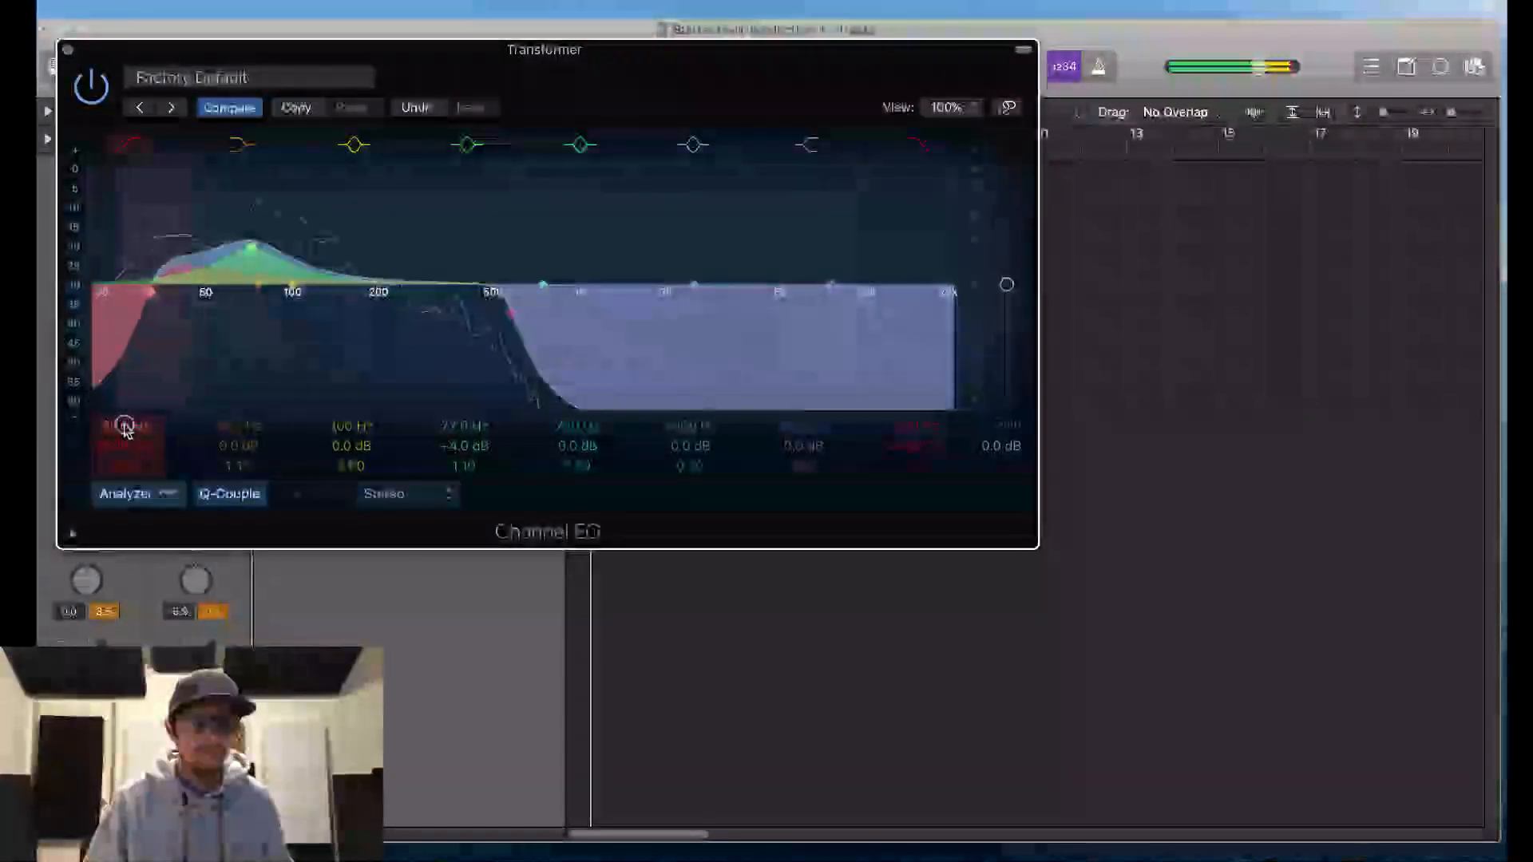
{"action": "scroll", "coordinate": [124, 428], "scroll_direction": "up", "scroll_amount": 2}
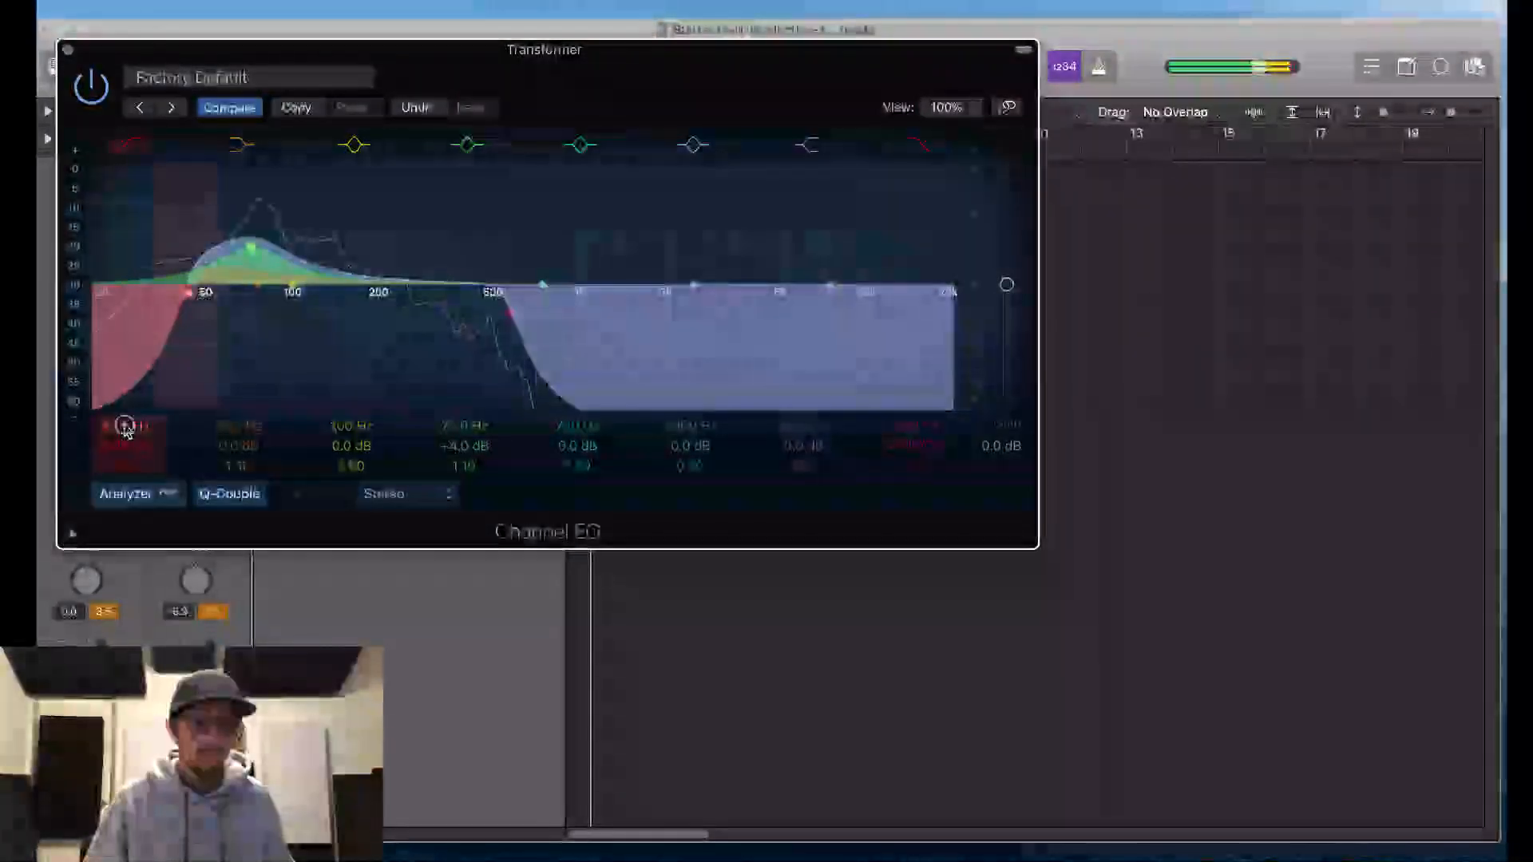
{"action": "left_click", "coordinate": [67, 50]}
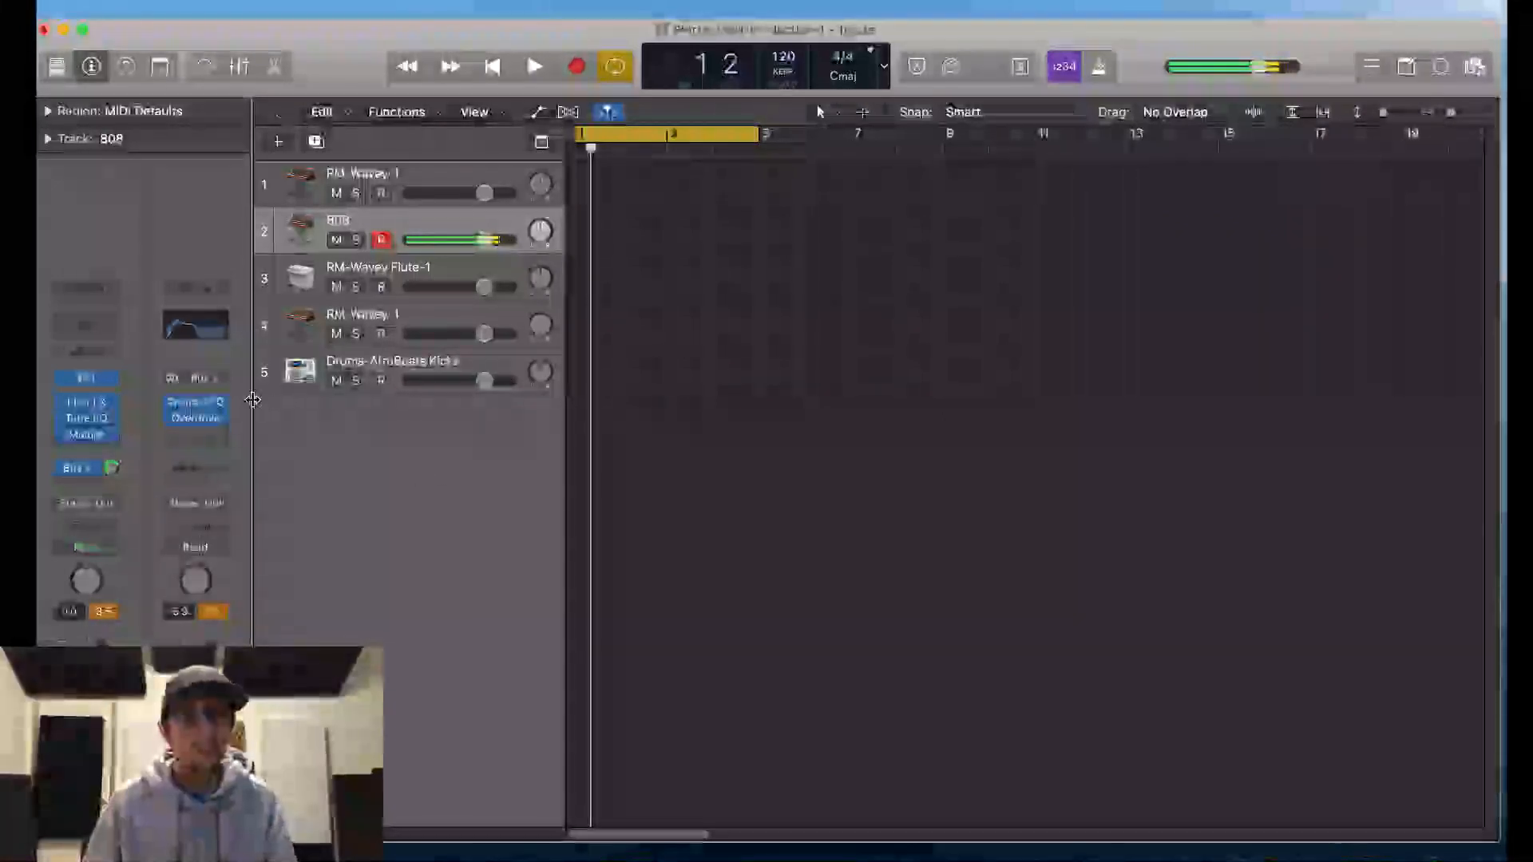
Step: Insert a Vintage Console EQ after the Overdrive on the Bus 2 aux channel
{"action": "left_click", "coordinate": [224, 440]}
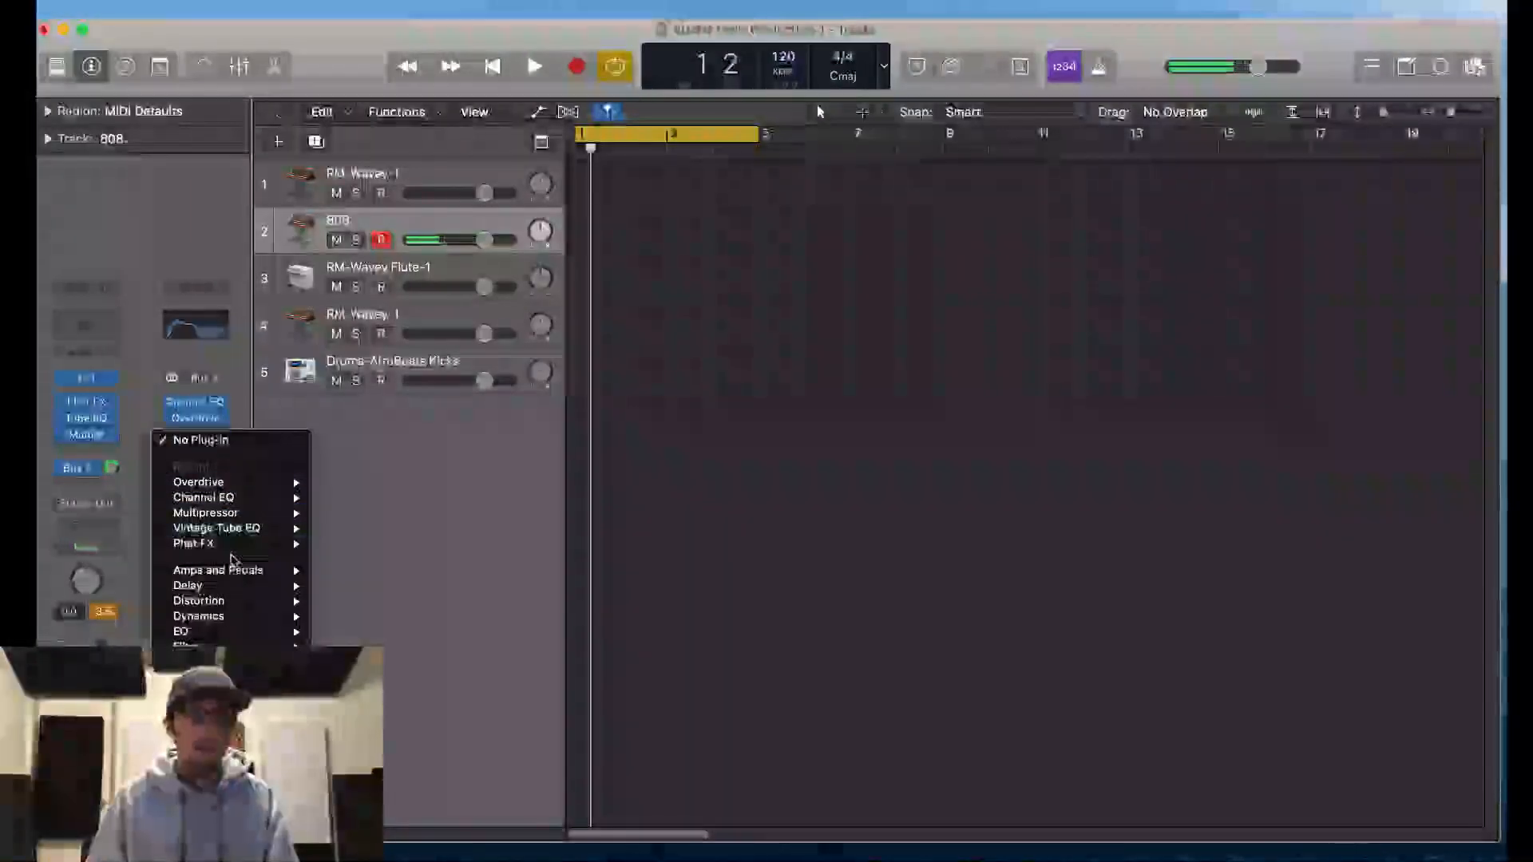
{"action": "mouse_move", "coordinate": [204, 662]}
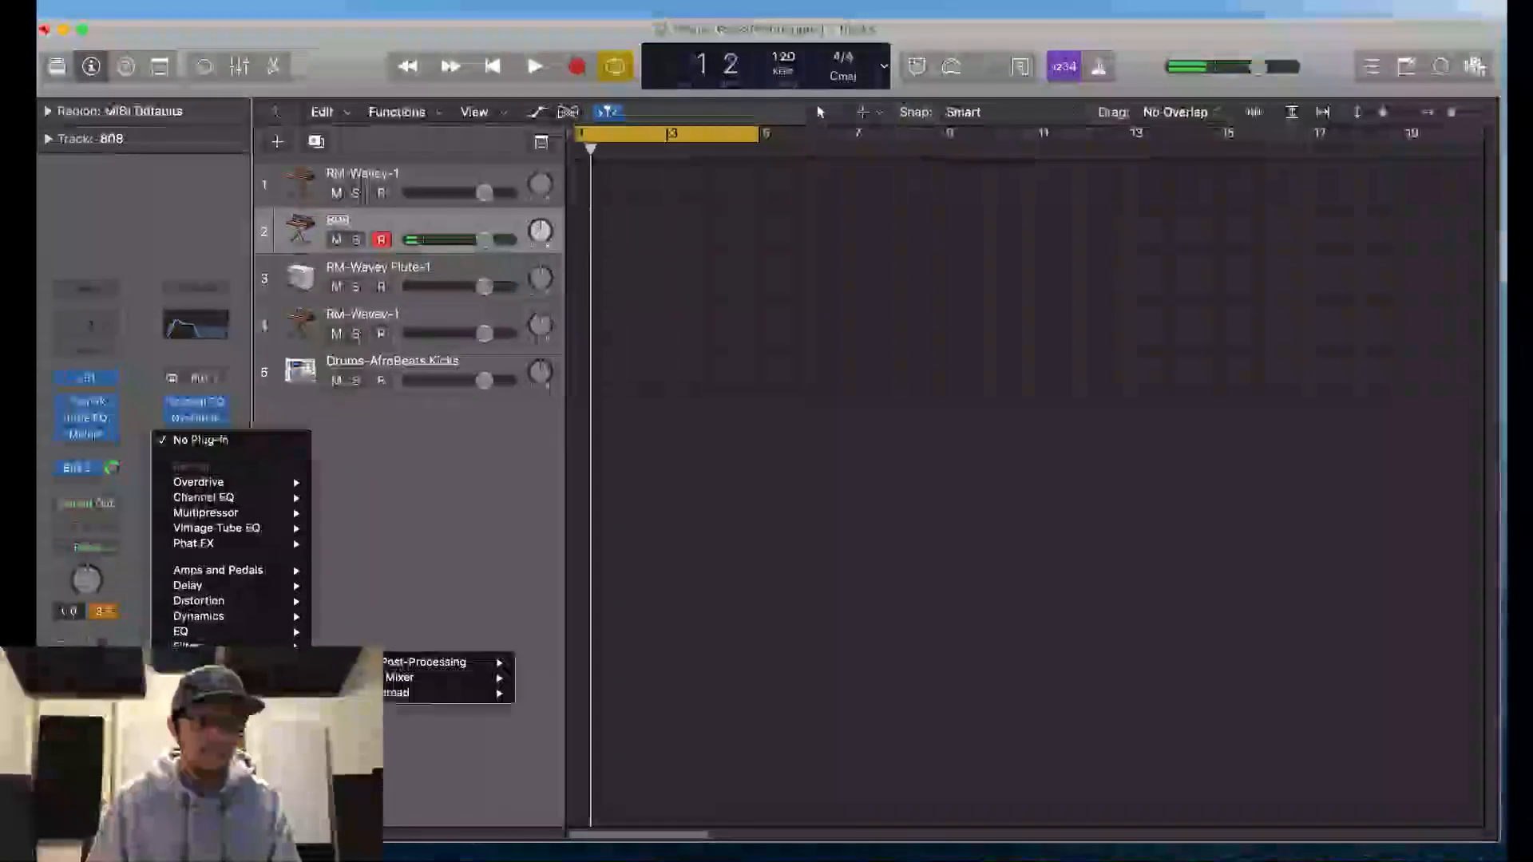
{"action": "mouse_move", "coordinate": [252, 626]}
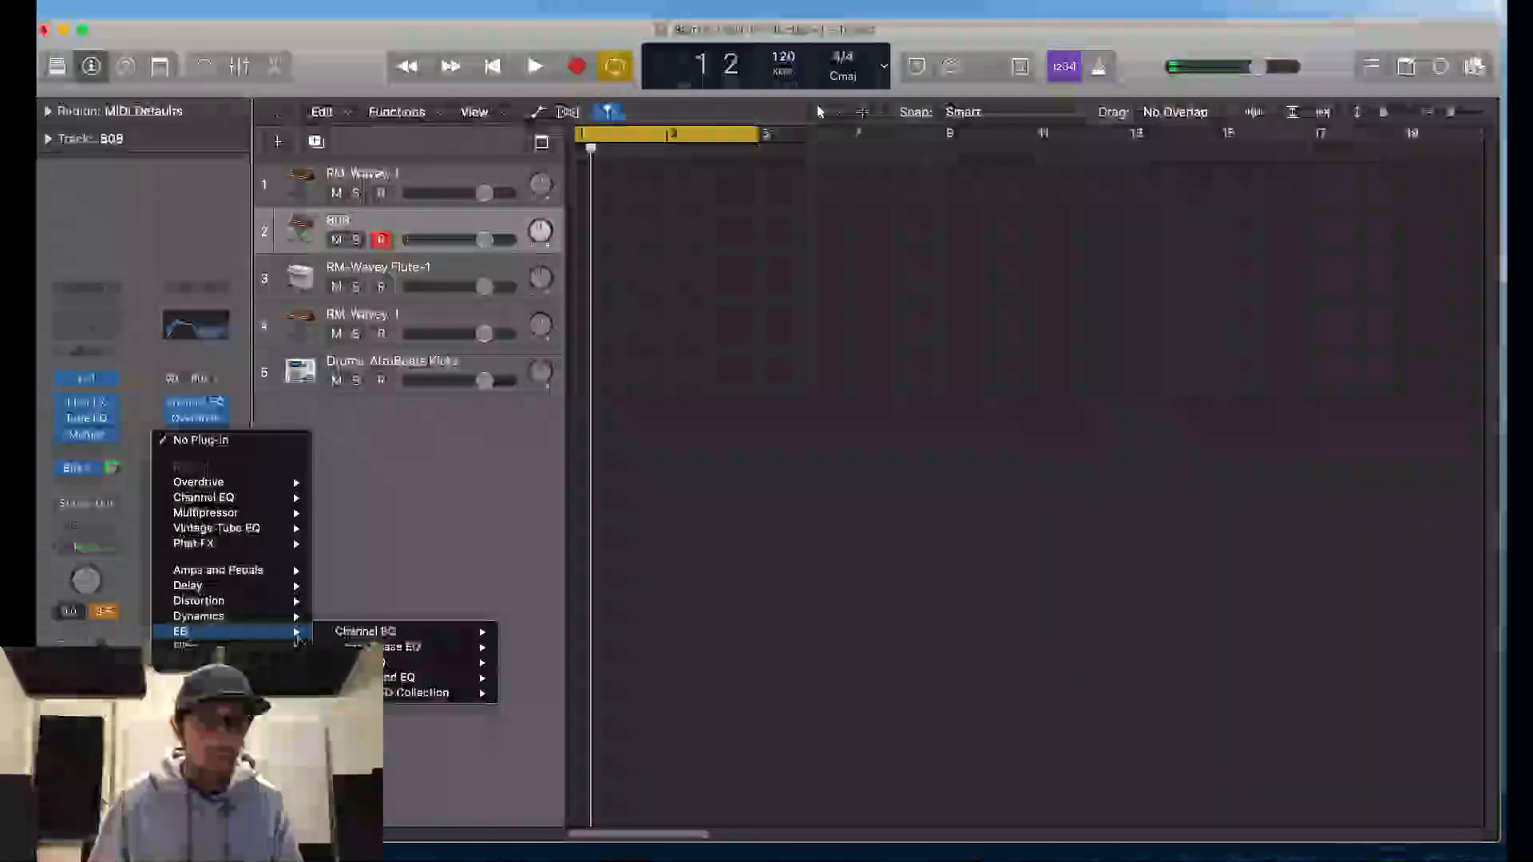
{"action": "mouse_move", "coordinate": [296, 636]}
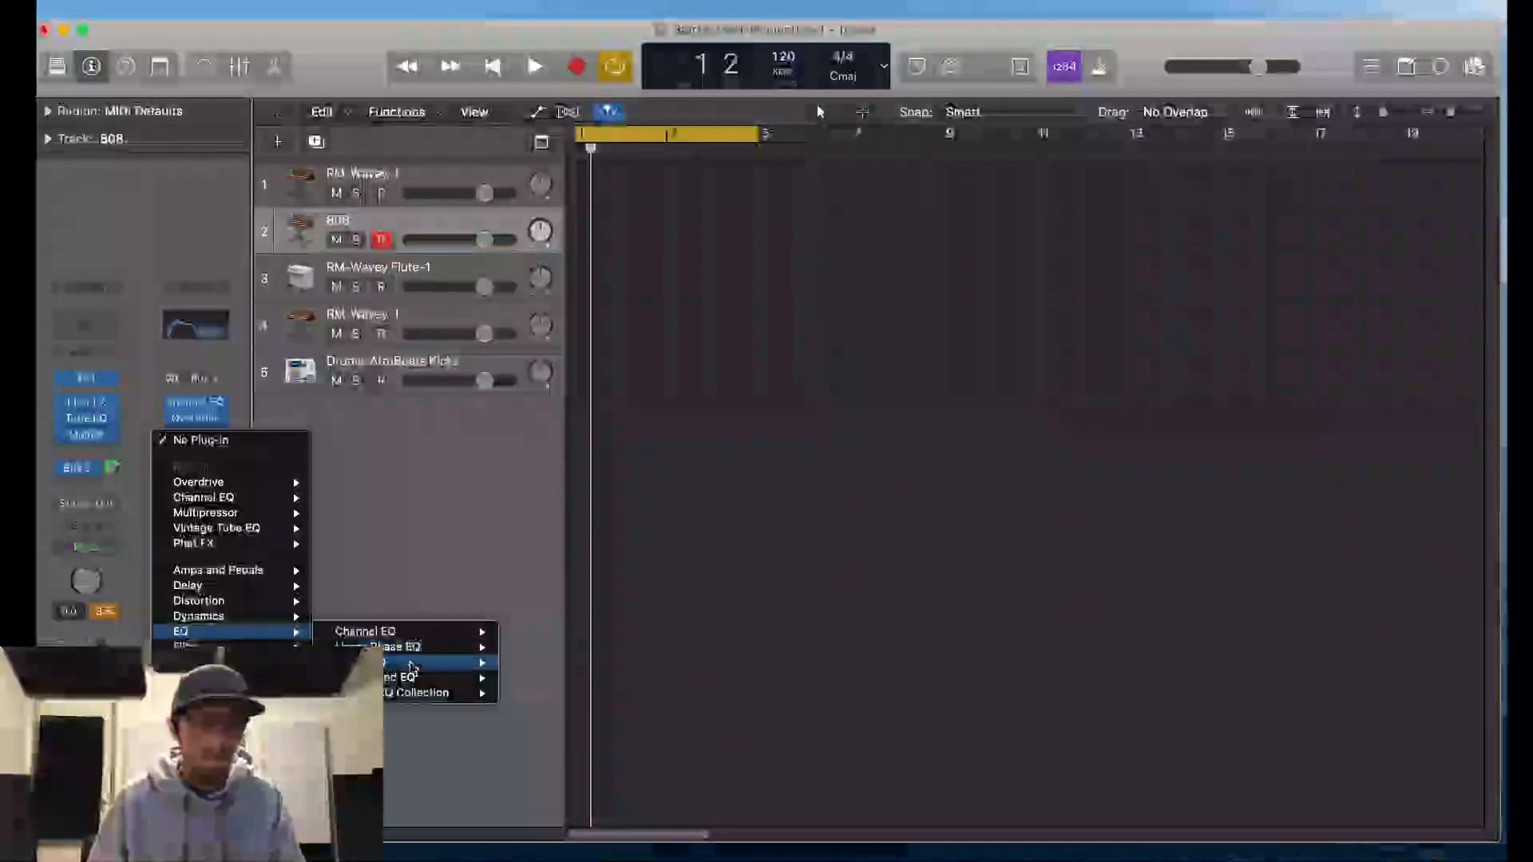
{"action": "mouse_move", "coordinate": [423, 693]}
{"action": "mouse_move", "coordinate": [575, 693]}
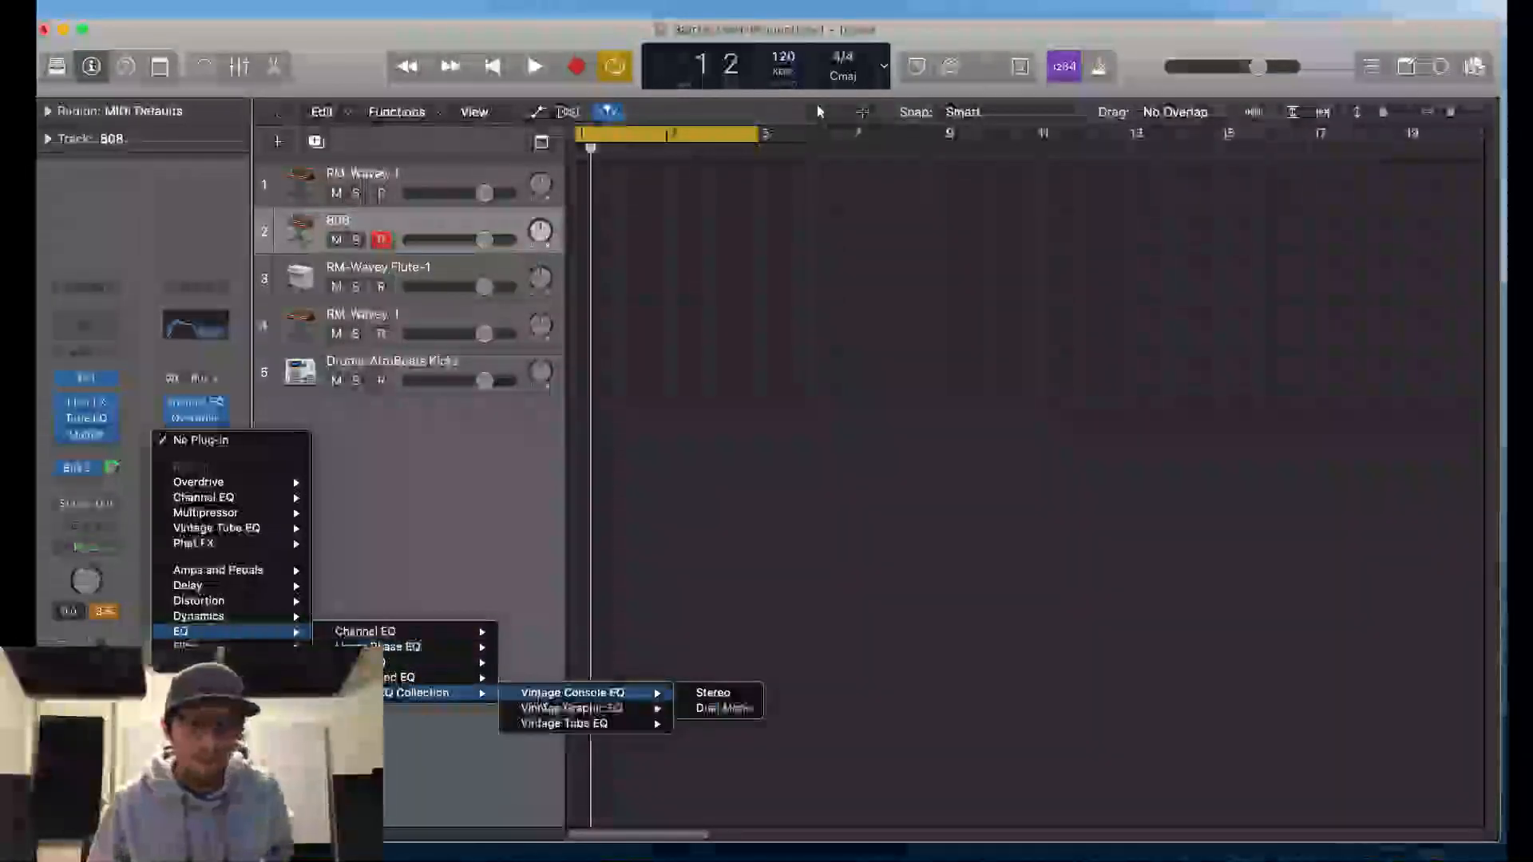
{"action": "left_click", "coordinate": [611, 696]}
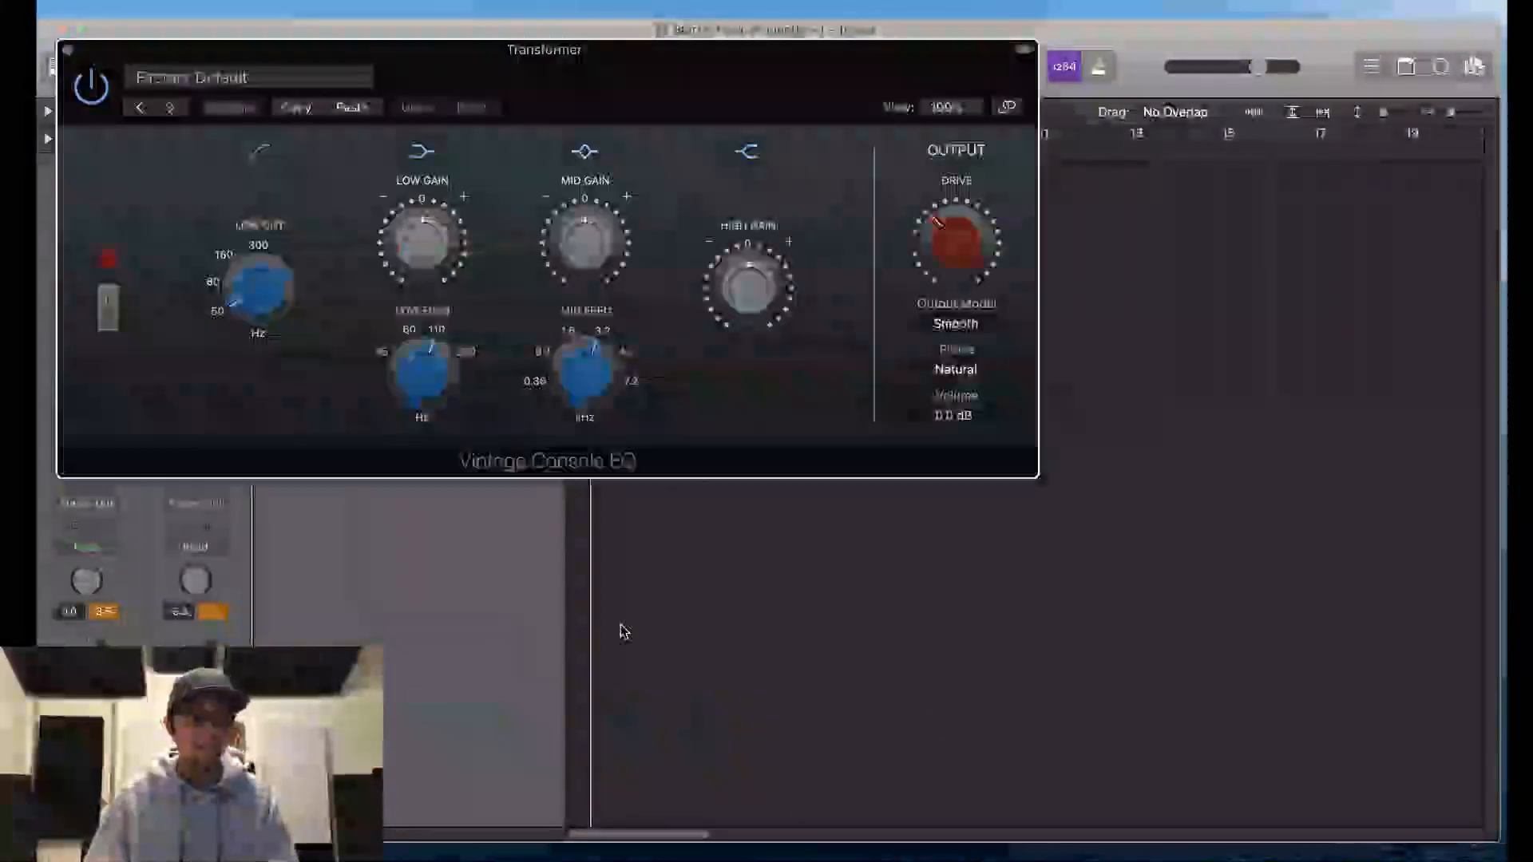
Step: Set the Console EQ's Output Model to Silky (Tube EQ), raise its Drive to about 8.8, and raise the aux fader
{"action": "left_click_drag", "start_coordinate": [409, 74], "coordinate": [590, 172]}
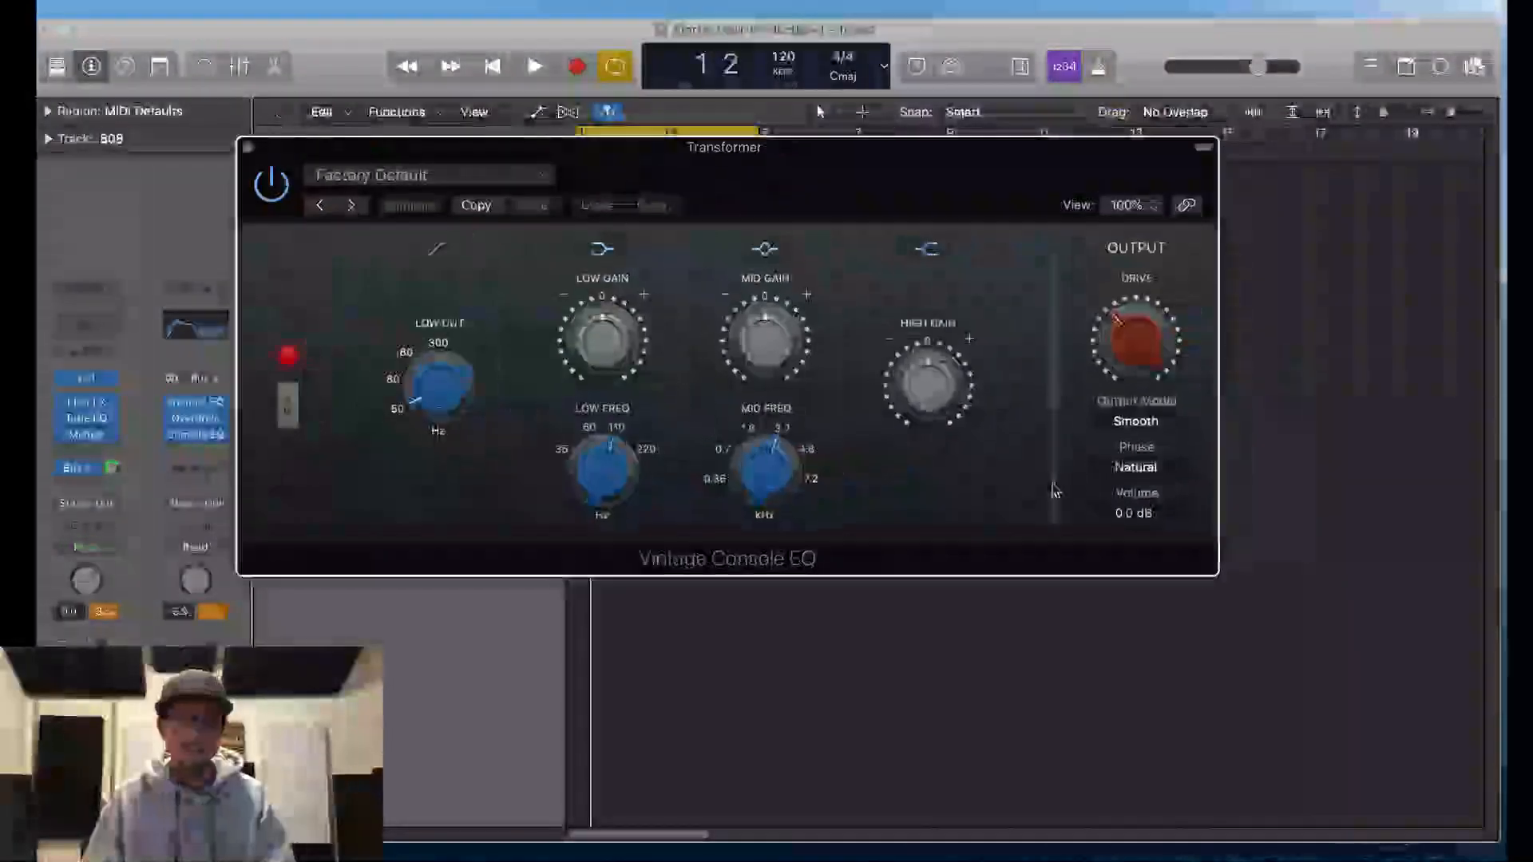
{"action": "left_click", "coordinate": [1156, 423]}
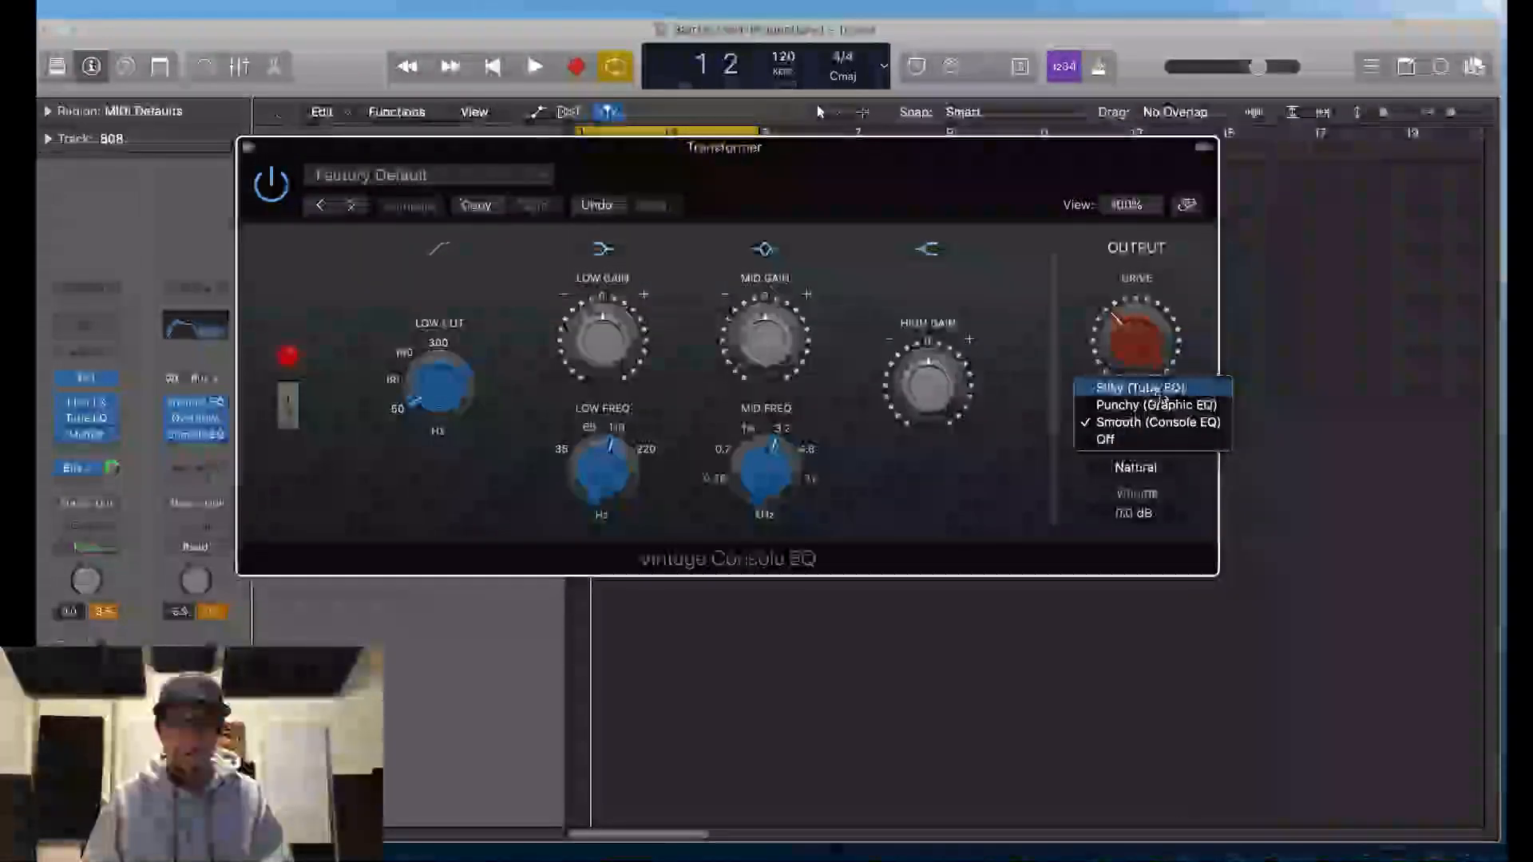
{"action": "left_click", "coordinate": [1141, 387]}
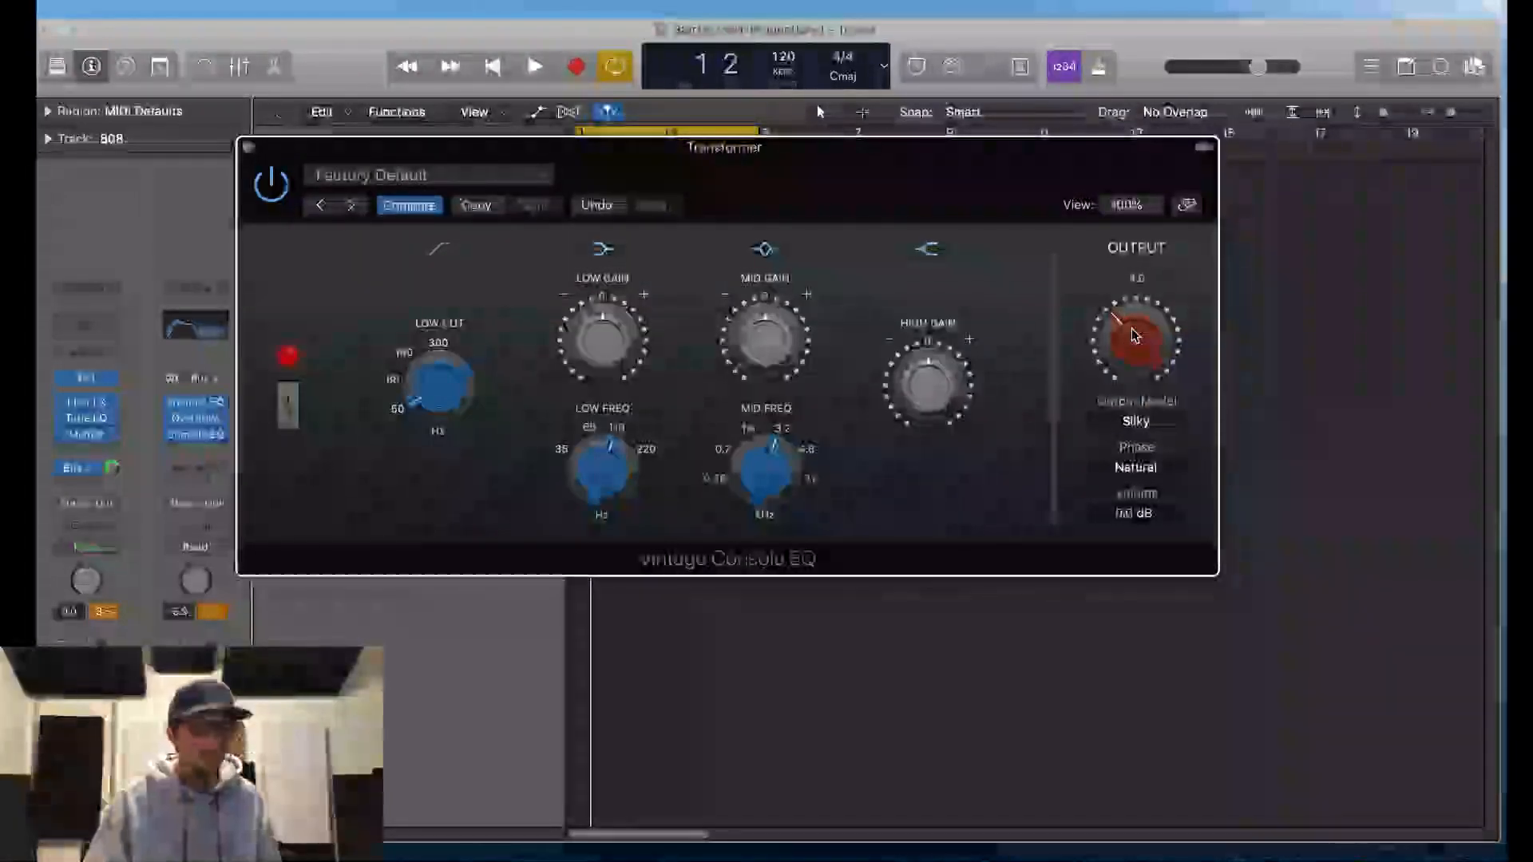
{"action": "left_click_drag", "start_coordinate": [1142, 328], "coordinate": [1140, 205]}
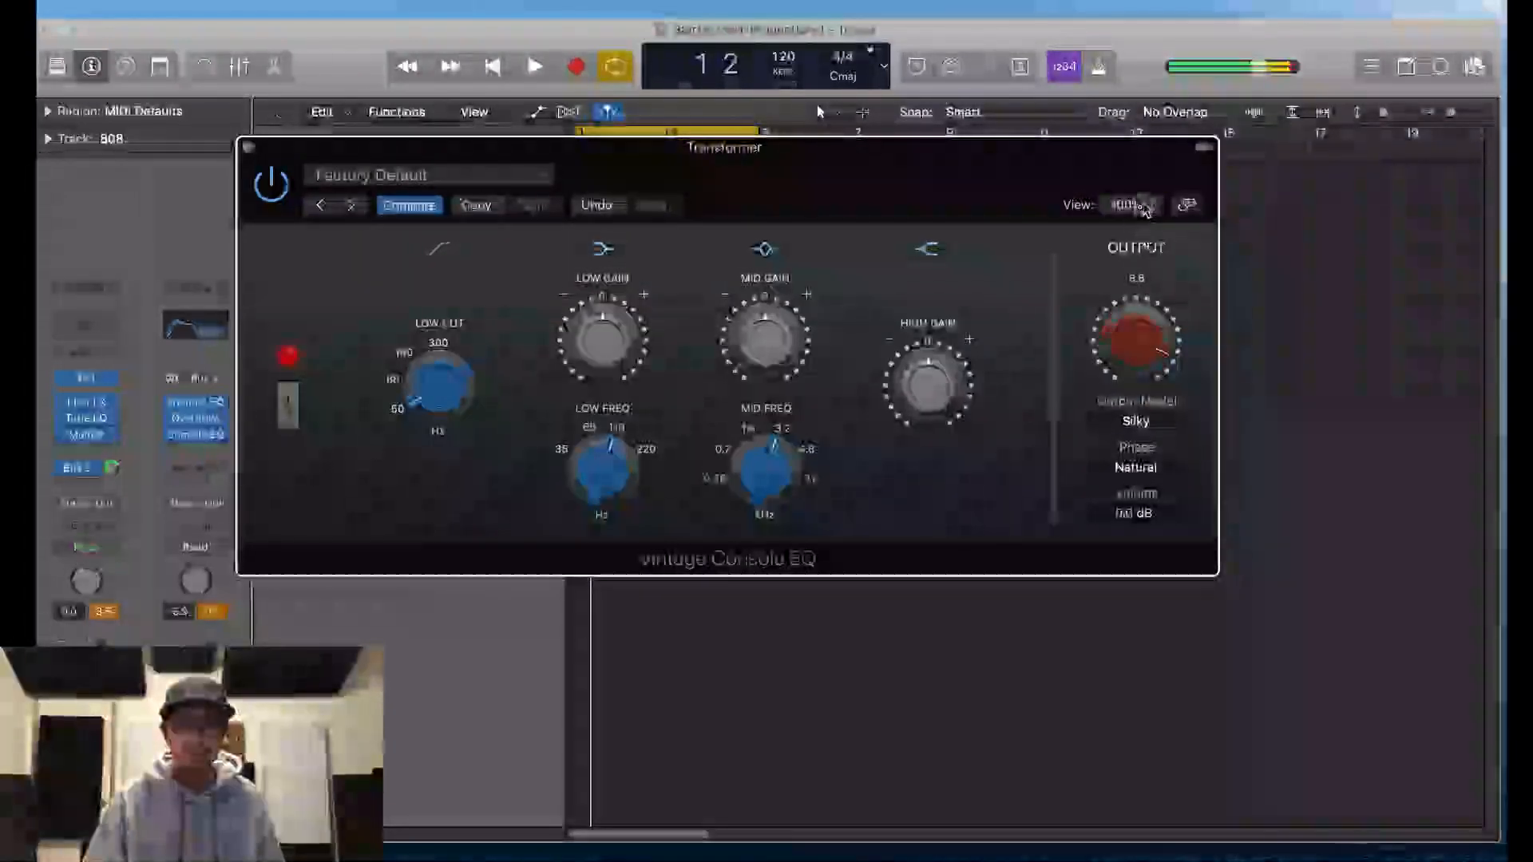
{"action": "mouse_move", "coordinate": [917, 438]}
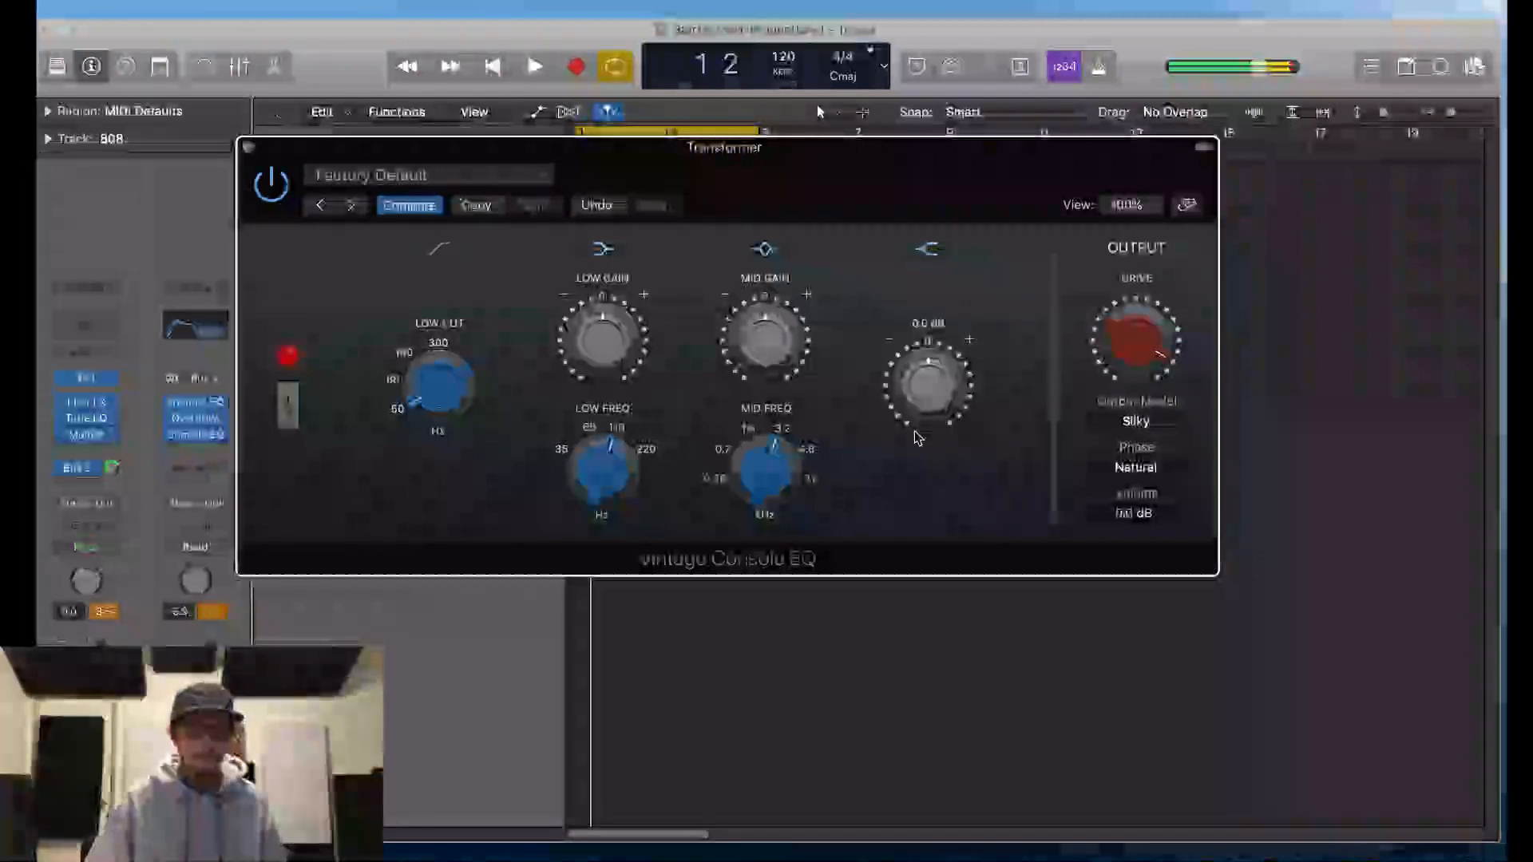
{"action": "left_click_drag", "start_coordinate": [180, 707], "coordinate": [180, 692]}
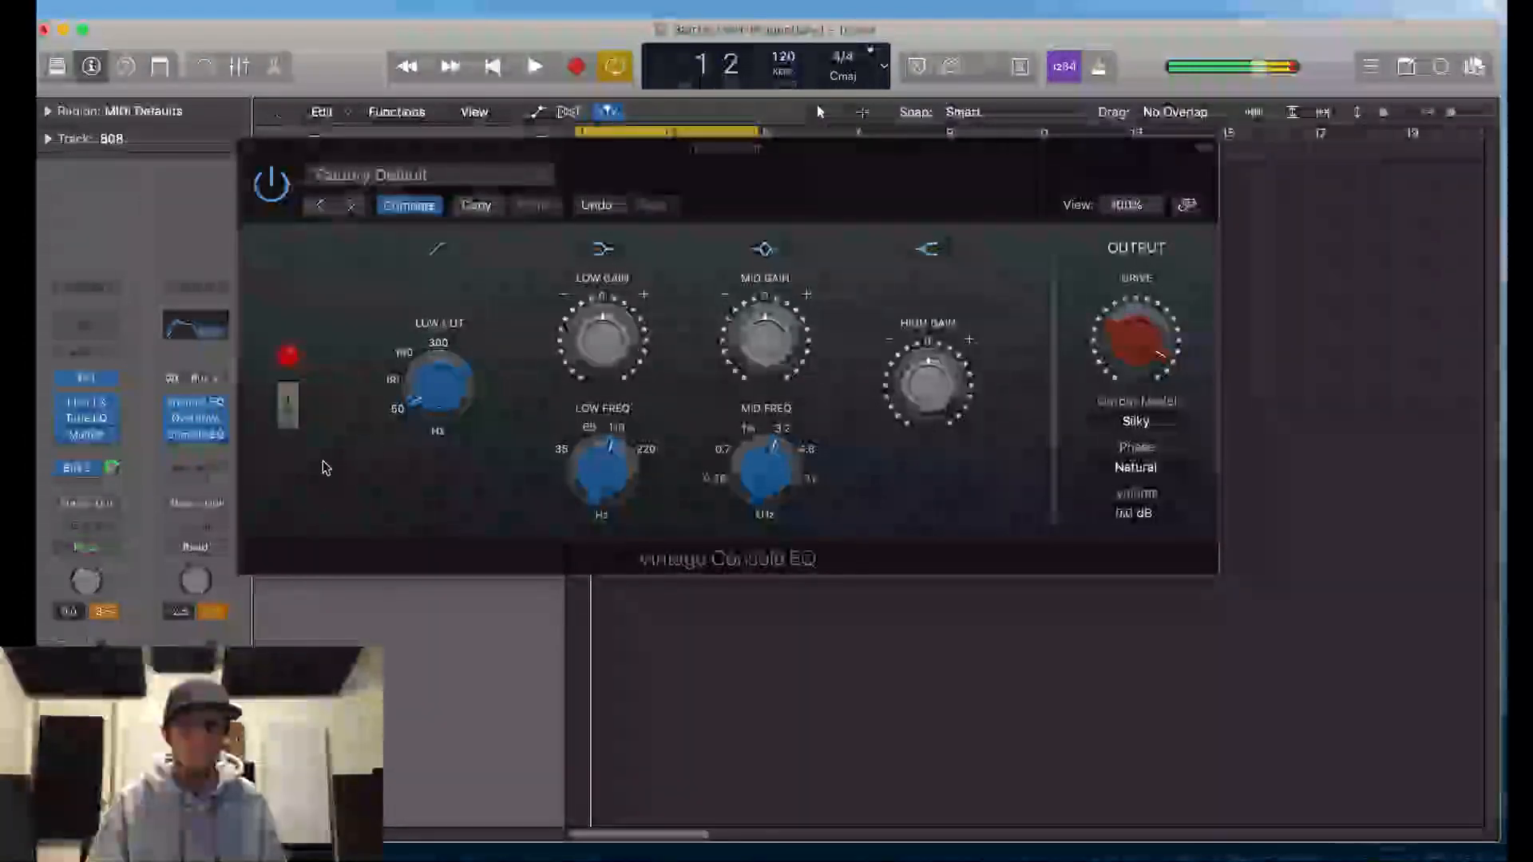
Step: Enable the Console EQ's low cut, move Low Freq close to 220 Hz, and reduce the Low Gain
{"action": "left_click", "coordinate": [445, 257]}
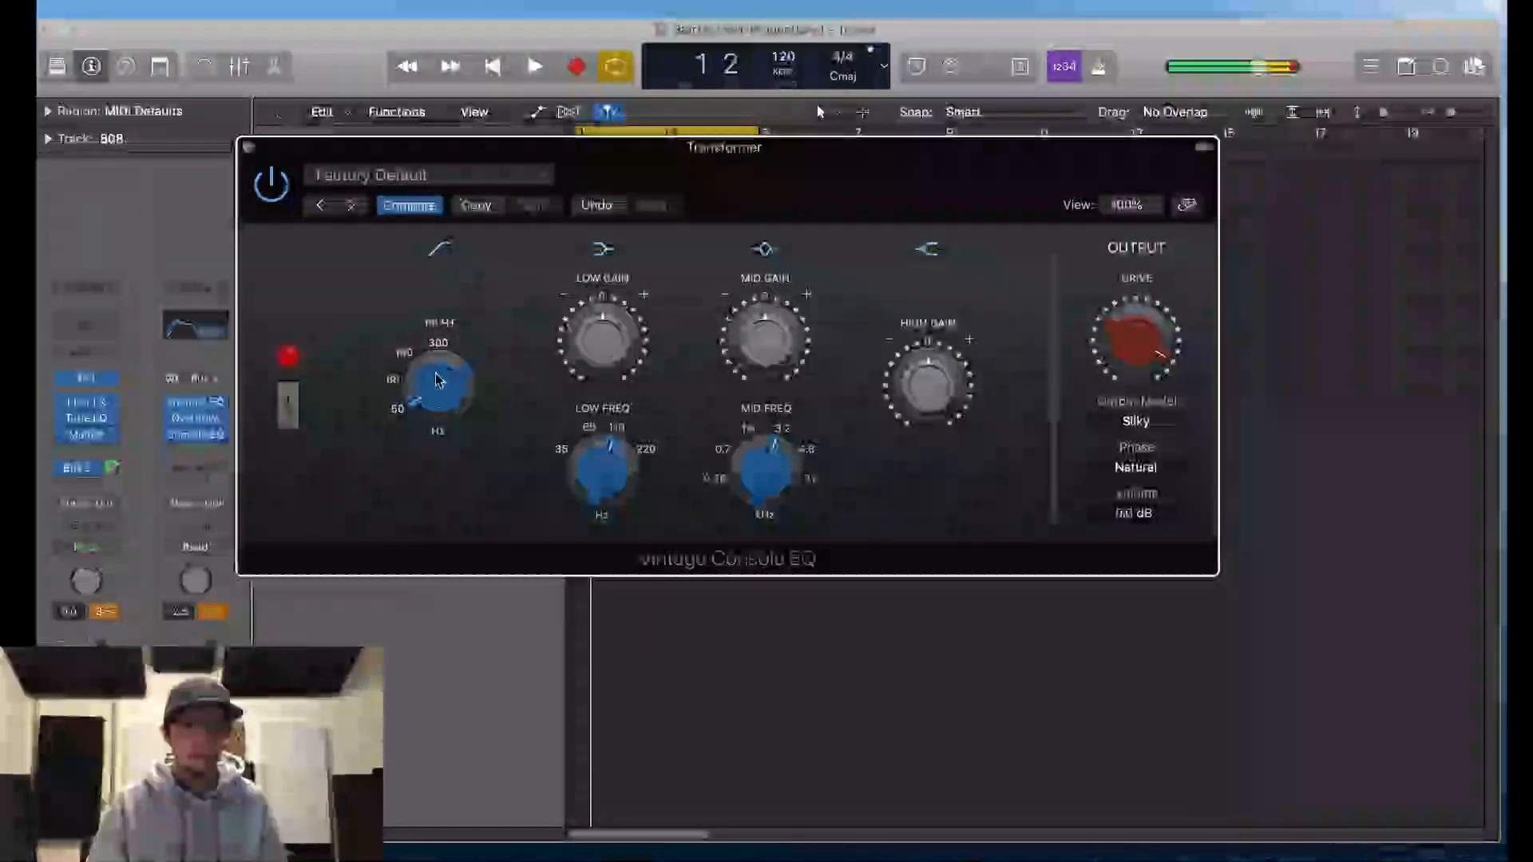
{"action": "left_click_drag", "start_coordinate": [458, 287], "coordinate": [492, 257]}
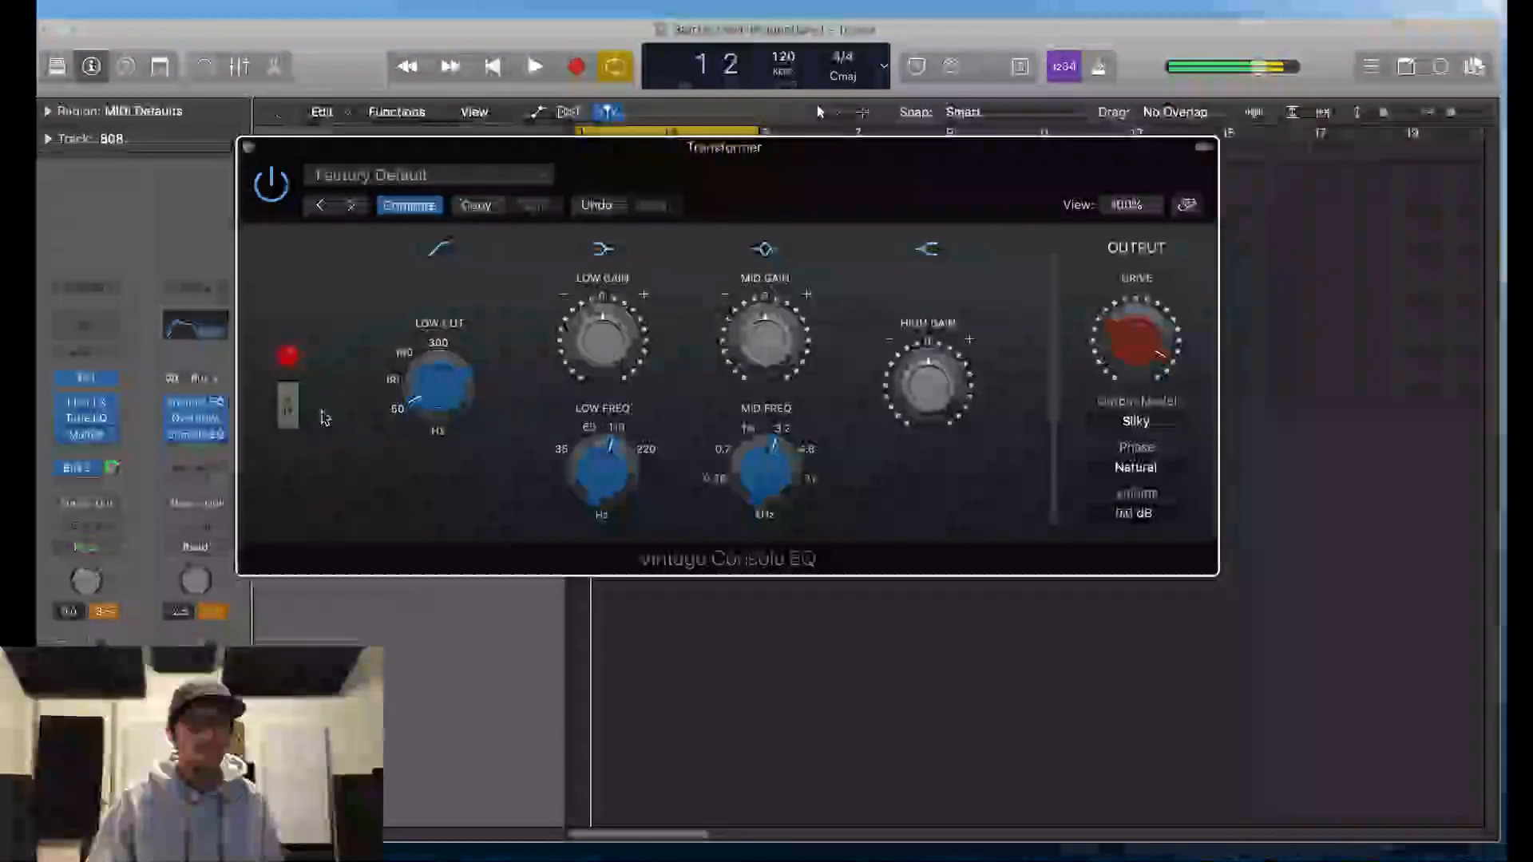
{"action": "mouse_move", "coordinate": [595, 464]}
{"action": "left_click_drag", "start_coordinate": [595, 465], "coordinate": [653, 395]}
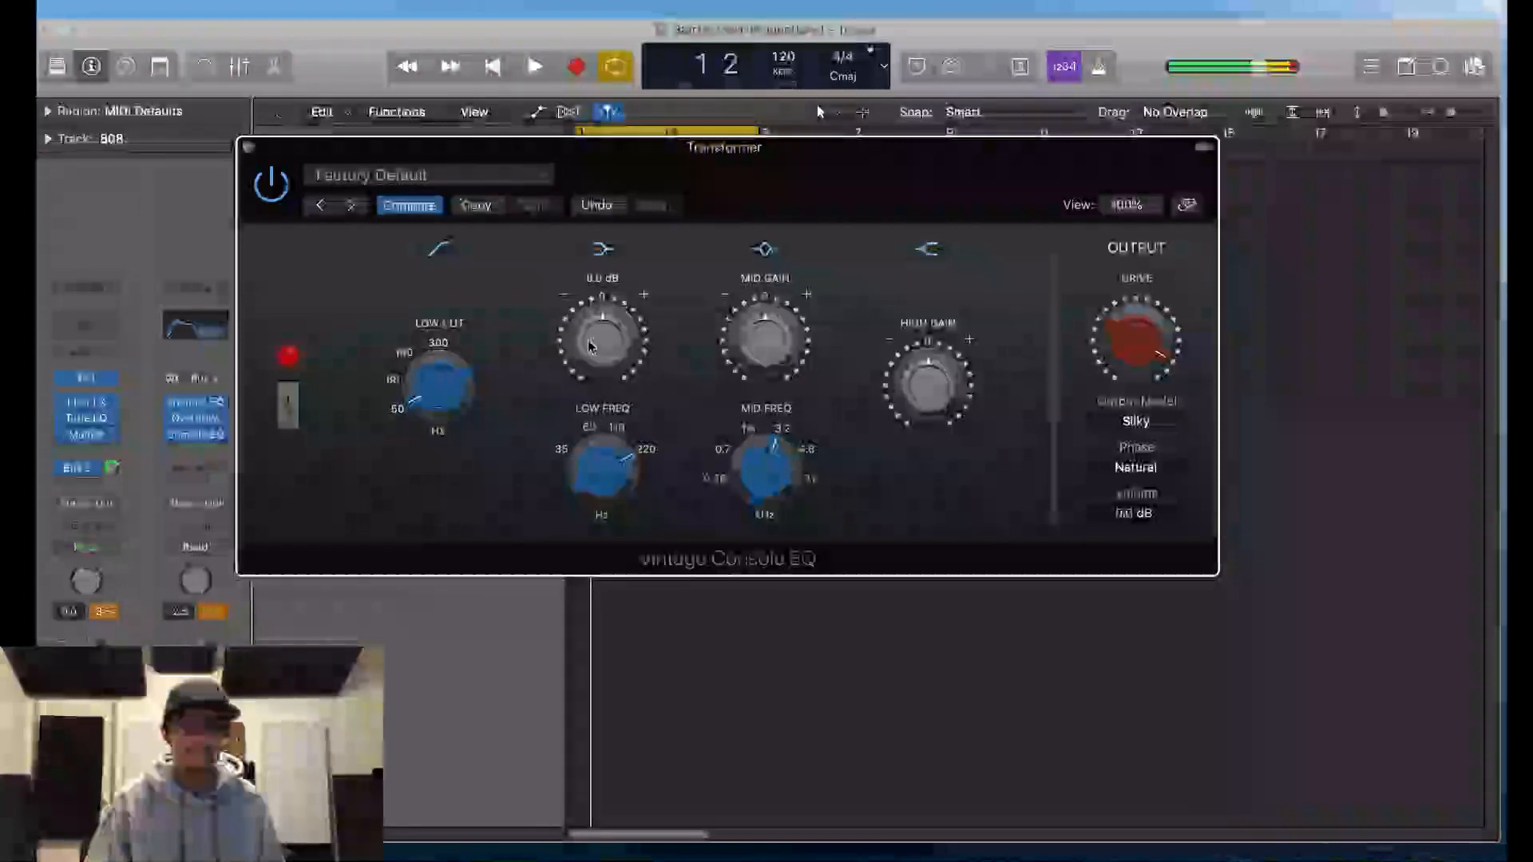
{"action": "left_click_drag", "start_coordinate": [596, 343], "coordinate": [597, 363]}
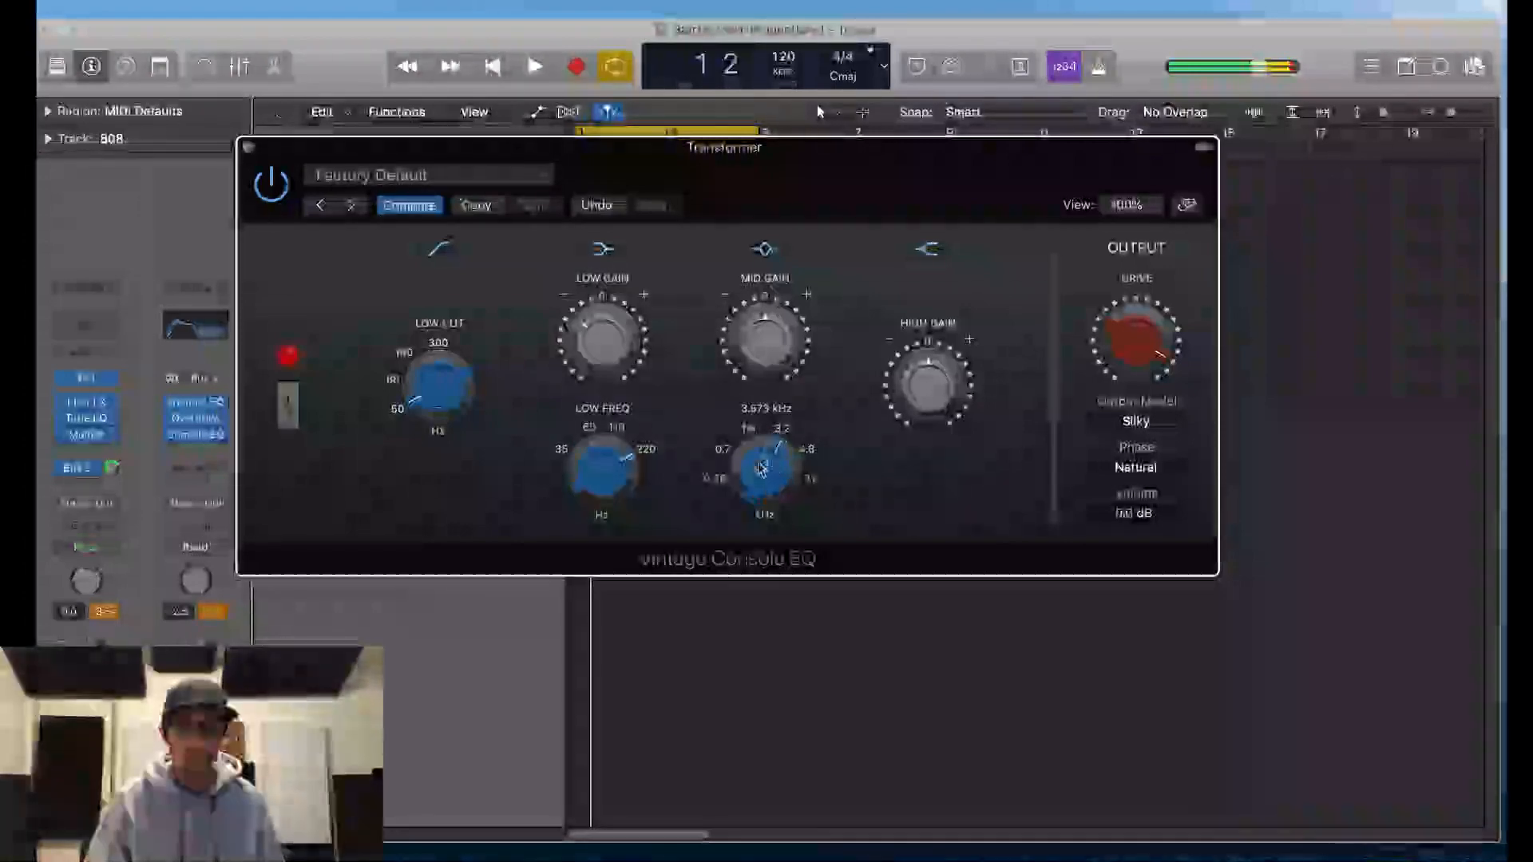
Step: Set the Console EQ's Mid Freq to 1.6 kHz and boost the Mid Gain
{"action": "left_click_drag", "start_coordinate": [760, 471], "coordinate": [745, 517]}
{"action": "left_click_drag", "start_coordinate": [754, 342], "coordinate": [776, 287]}
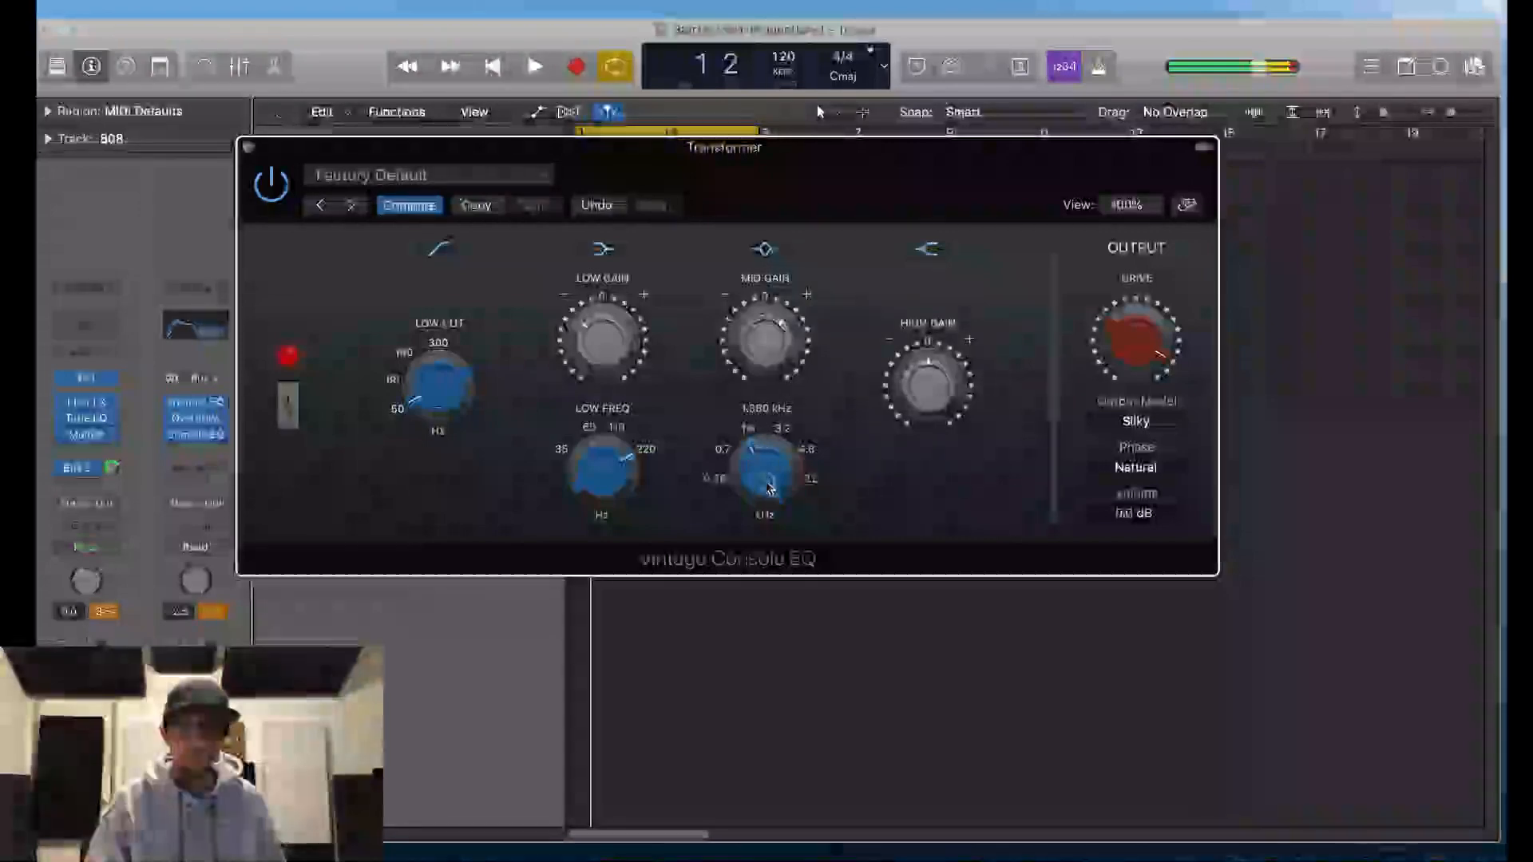
{"action": "left_click_drag", "start_coordinate": [784, 488], "coordinate": [784, 473]}
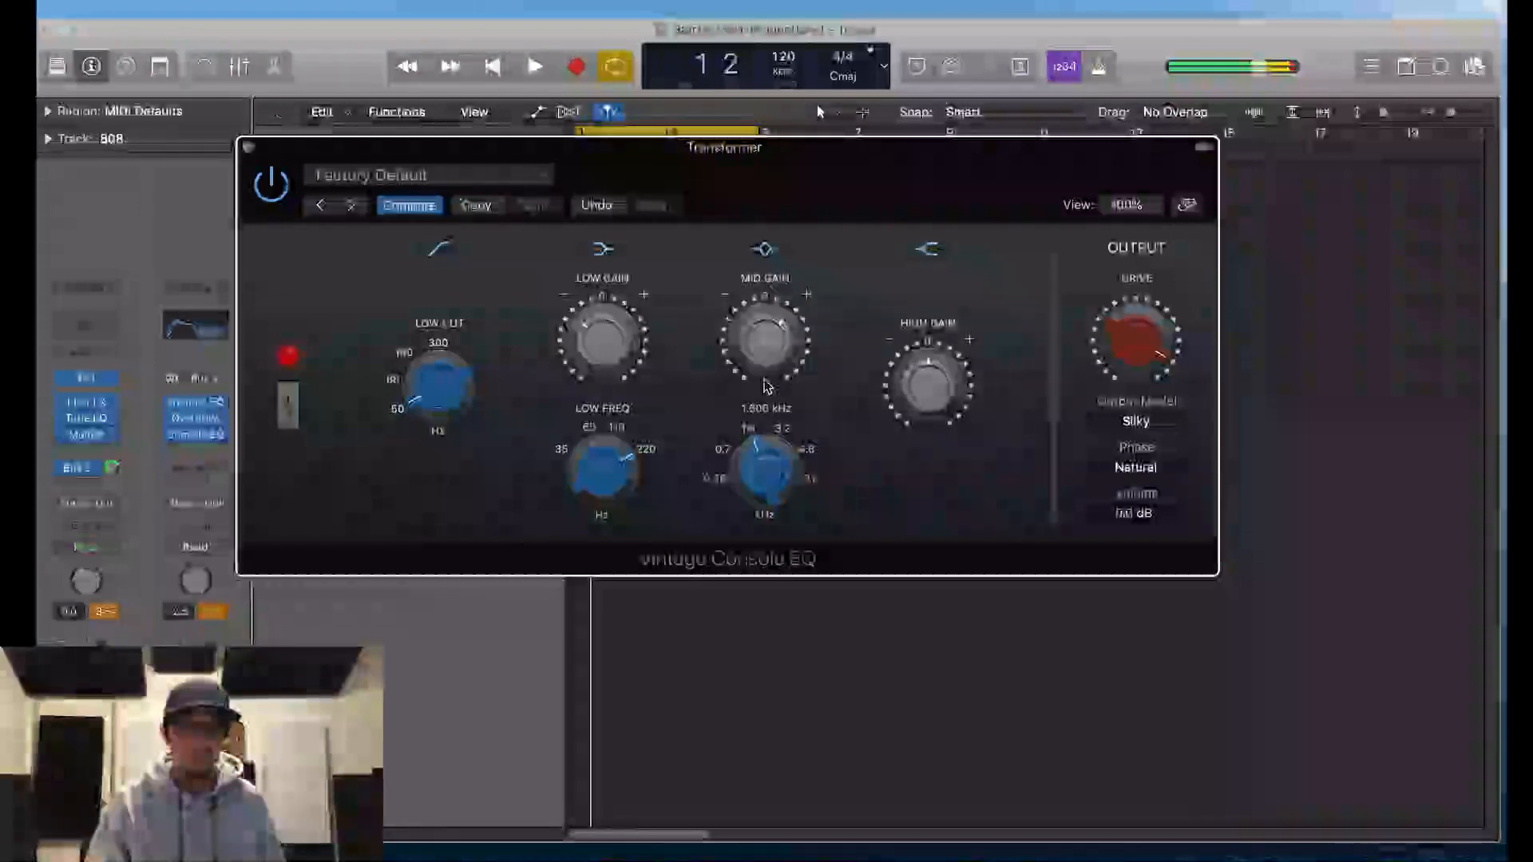
{"action": "left_click_drag", "start_coordinate": [784, 327], "coordinate": [787, 320]}
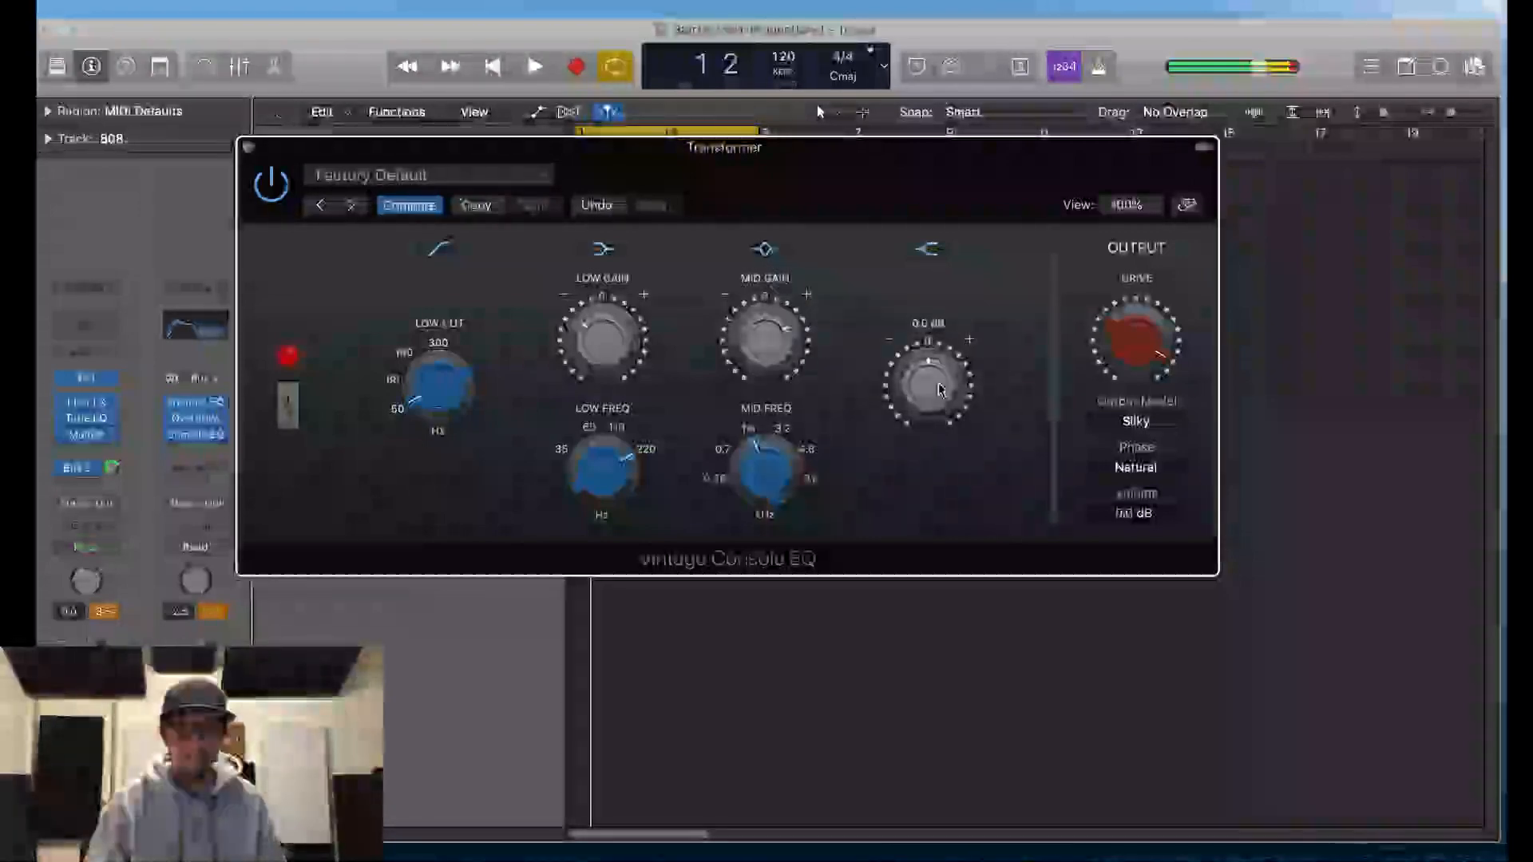
Step: Set the Console EQ's Output Model to Punchy (Graphic EQ), comparing it with Smooth (Console EQ)
{"action": "left_click", "coordinate": [1141, 417]}
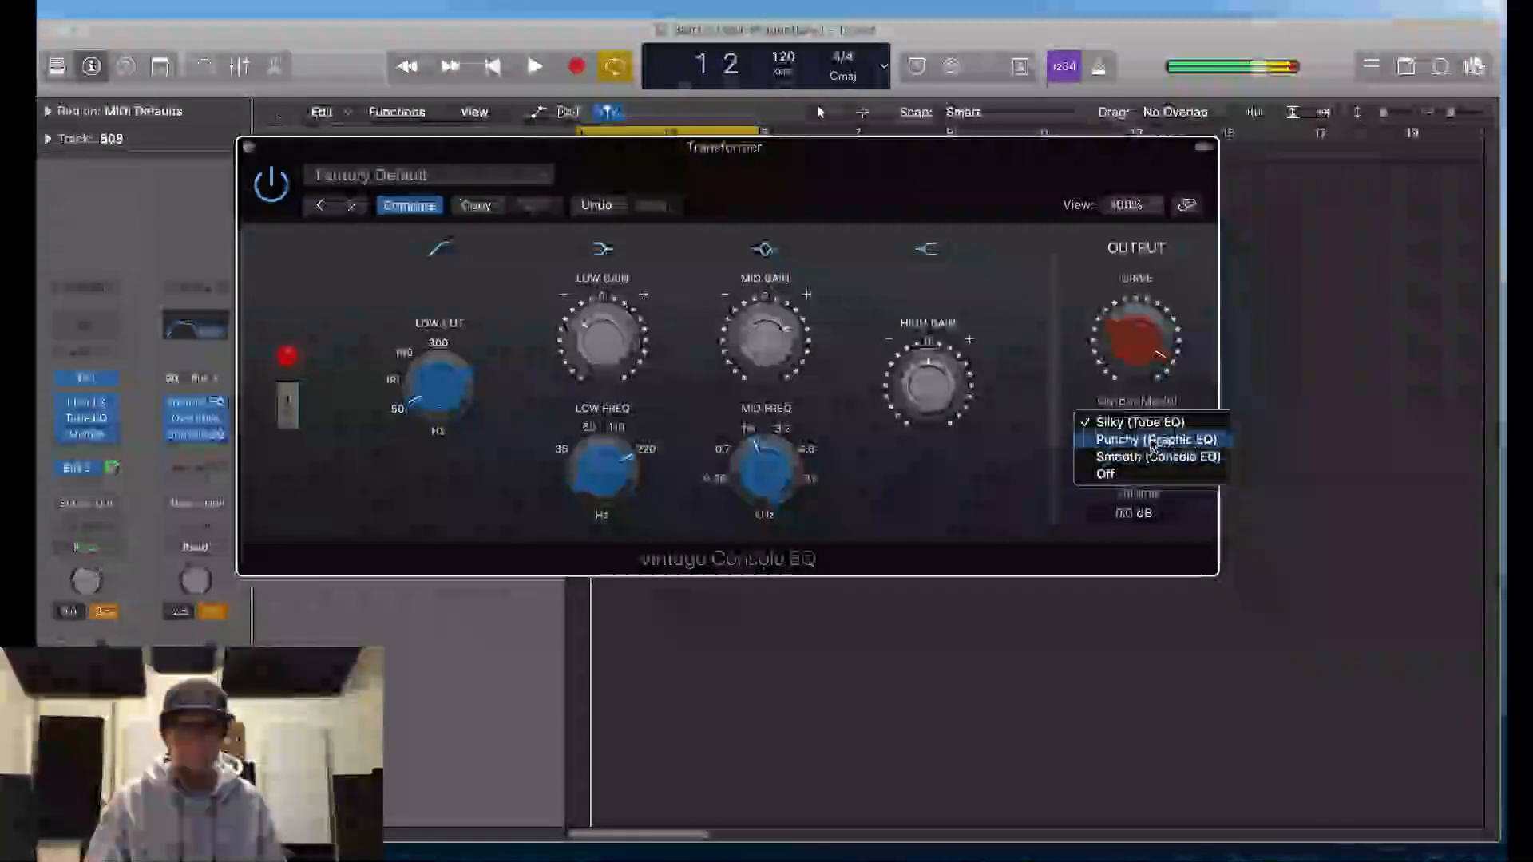
{"action": "left_click", "coordinate": [1148, 437]}
{"action": "left_click", "coordinate": [1150, 430]}
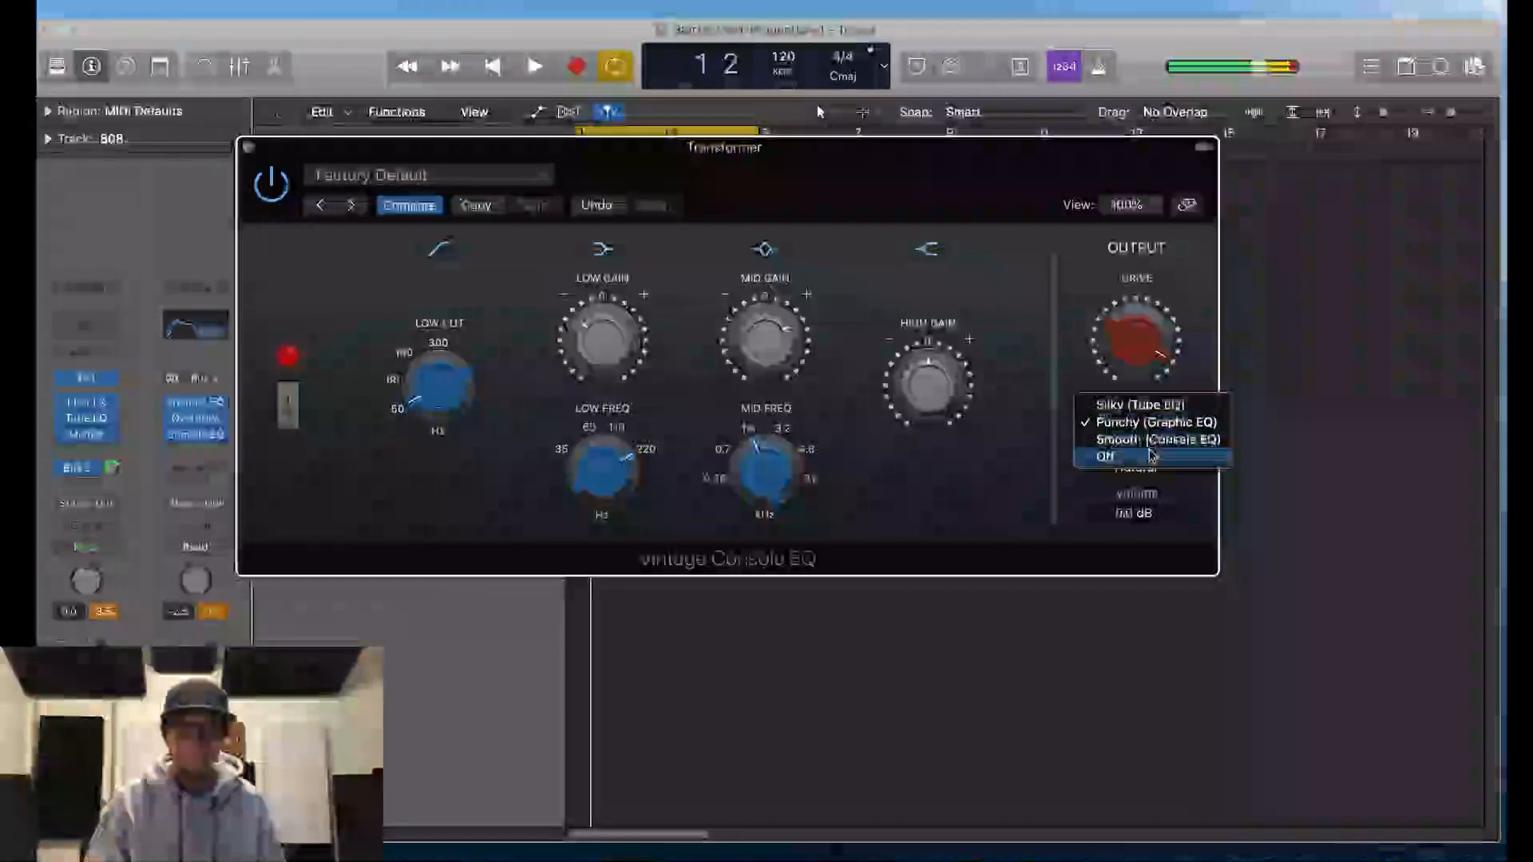
{"action": "left_click", "coordinate": [1153, 437]}
{"action": "left_click", "coordinate": [1150, 425]}
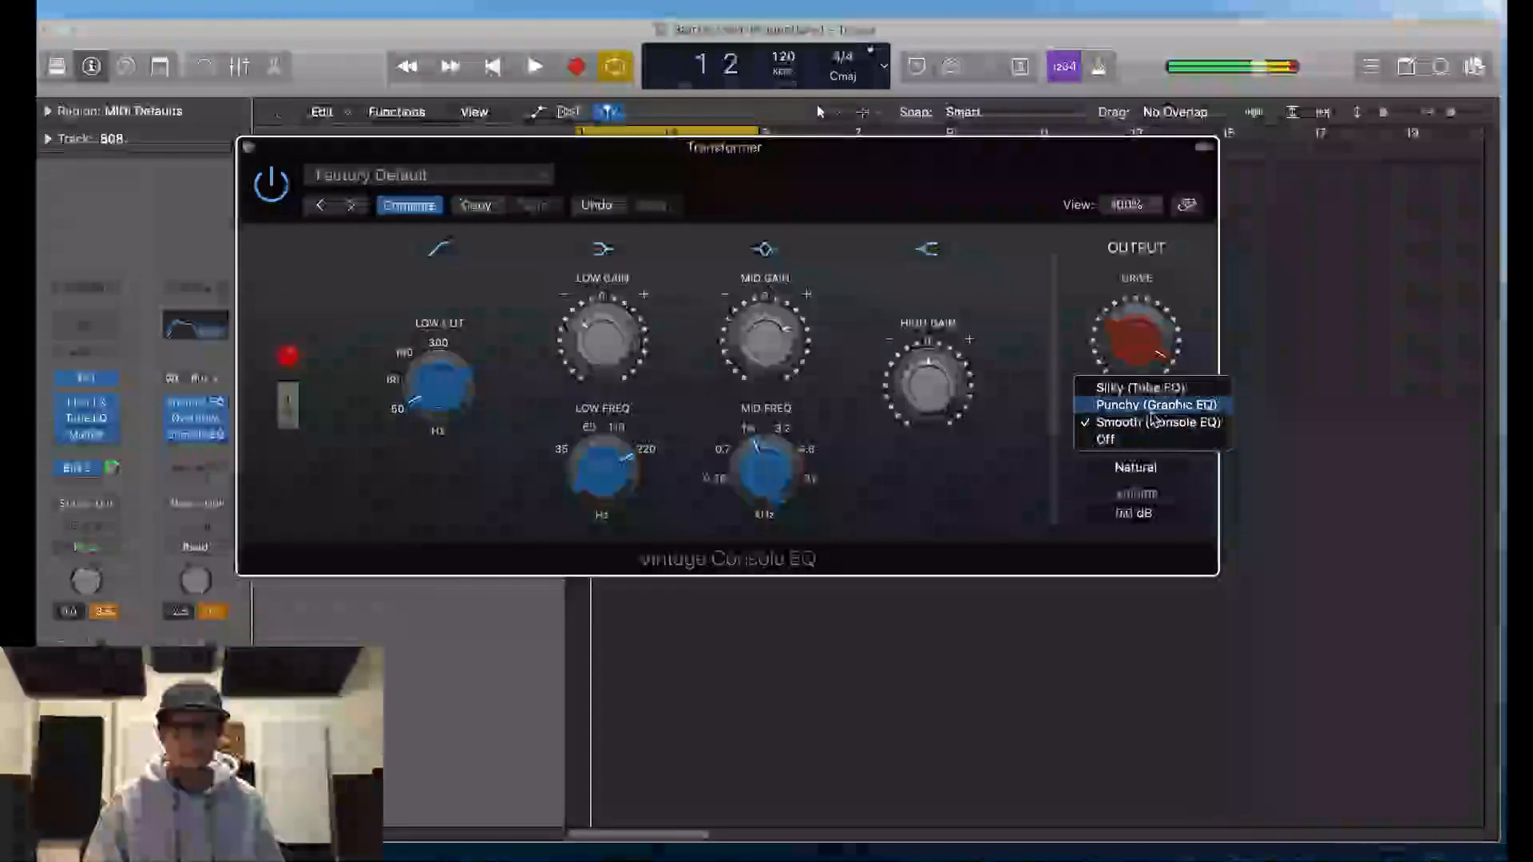
{"action": "left_click", "coordinate": [1138, 404]}
Step: Nudge the Console EQ's Drive up, trim its output Volume down slightly, and close the plug-in
{"action": "left_click_drag", "start_coordinate": [1140, 339], "coordinate": [1145, 335]}
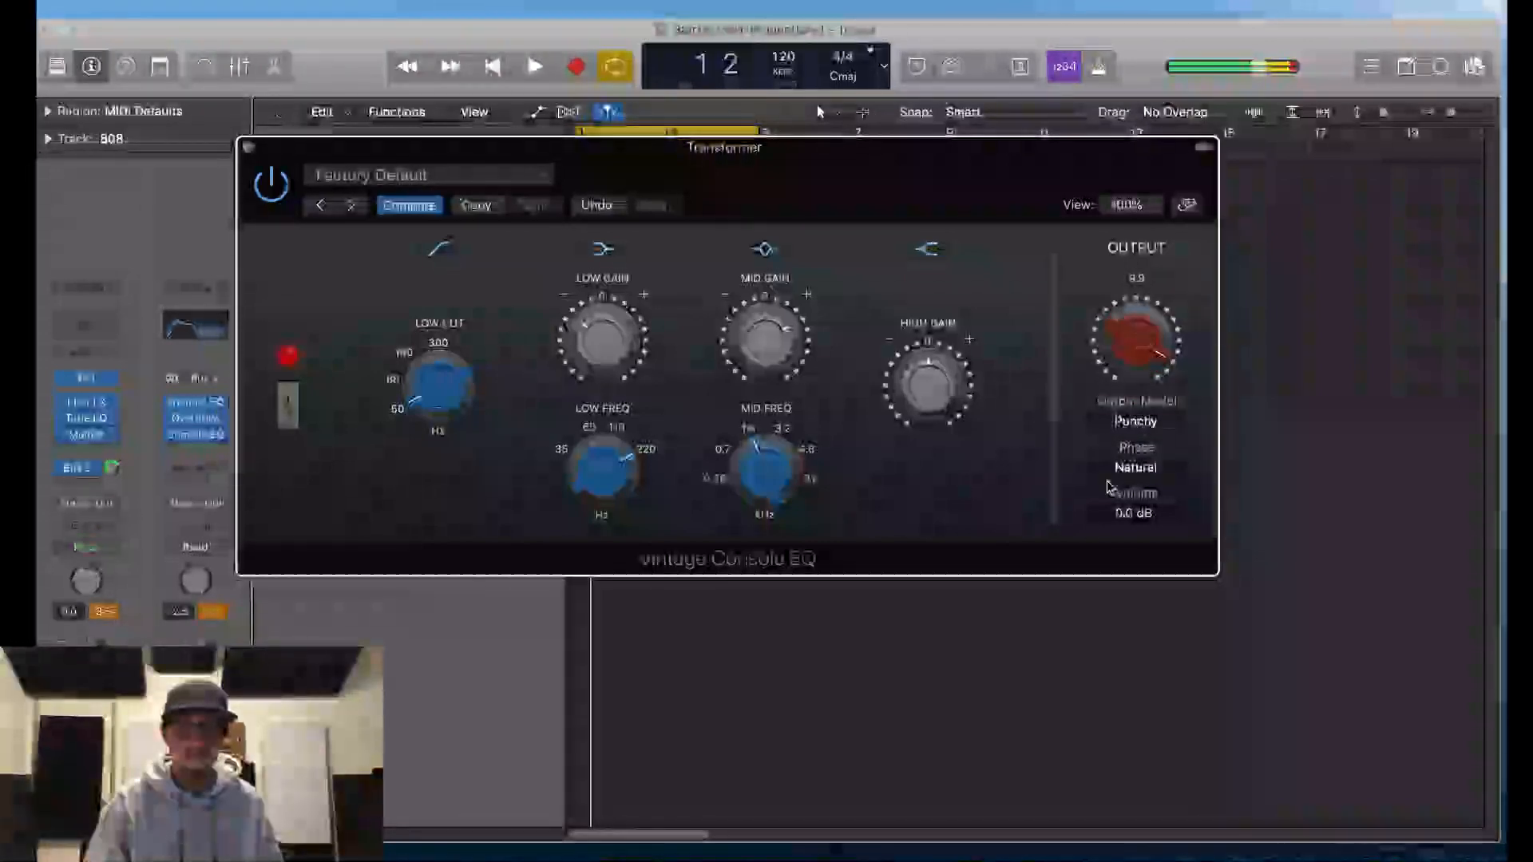
{"action": "left_click_drag", "start_coordinate": [1127, 515], "coordinate": [1127, 520]}
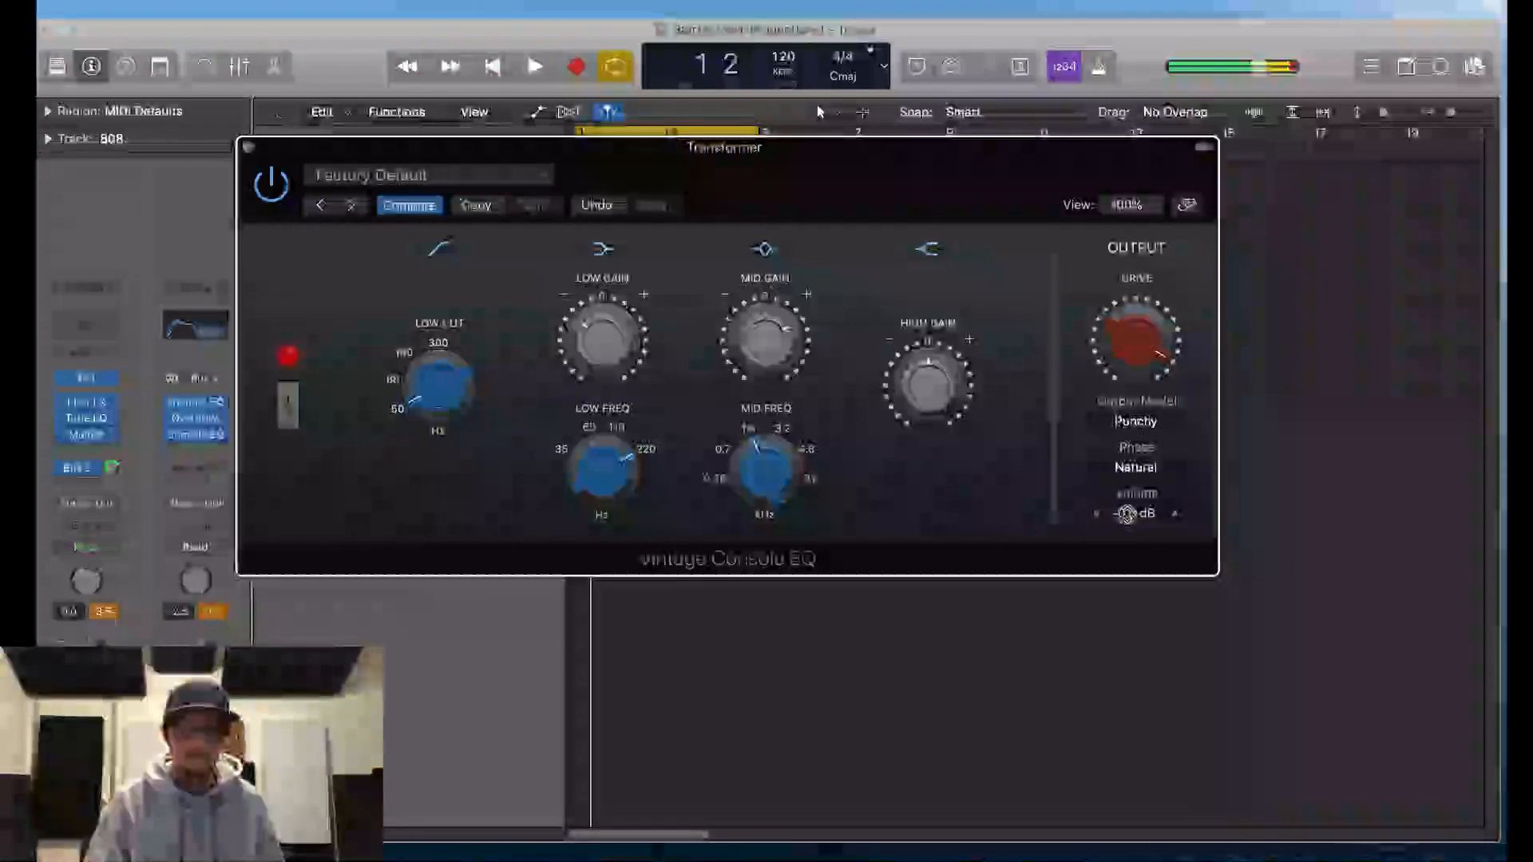
{"action": "left_click", "coordinate": [247, 147]}
Step: Lower the aux channel fader to -7.8 dB and show the mixer
{"action": "mouse_move", "coordinate": [179, 693]}
{"action": "left_mouse_down"}
{"action": "mouse_move", "coordinate": [178, 734]}
{"action": "mouse_move", "coordinate": [179, 706]}
{"action": "left_mouse_up"}
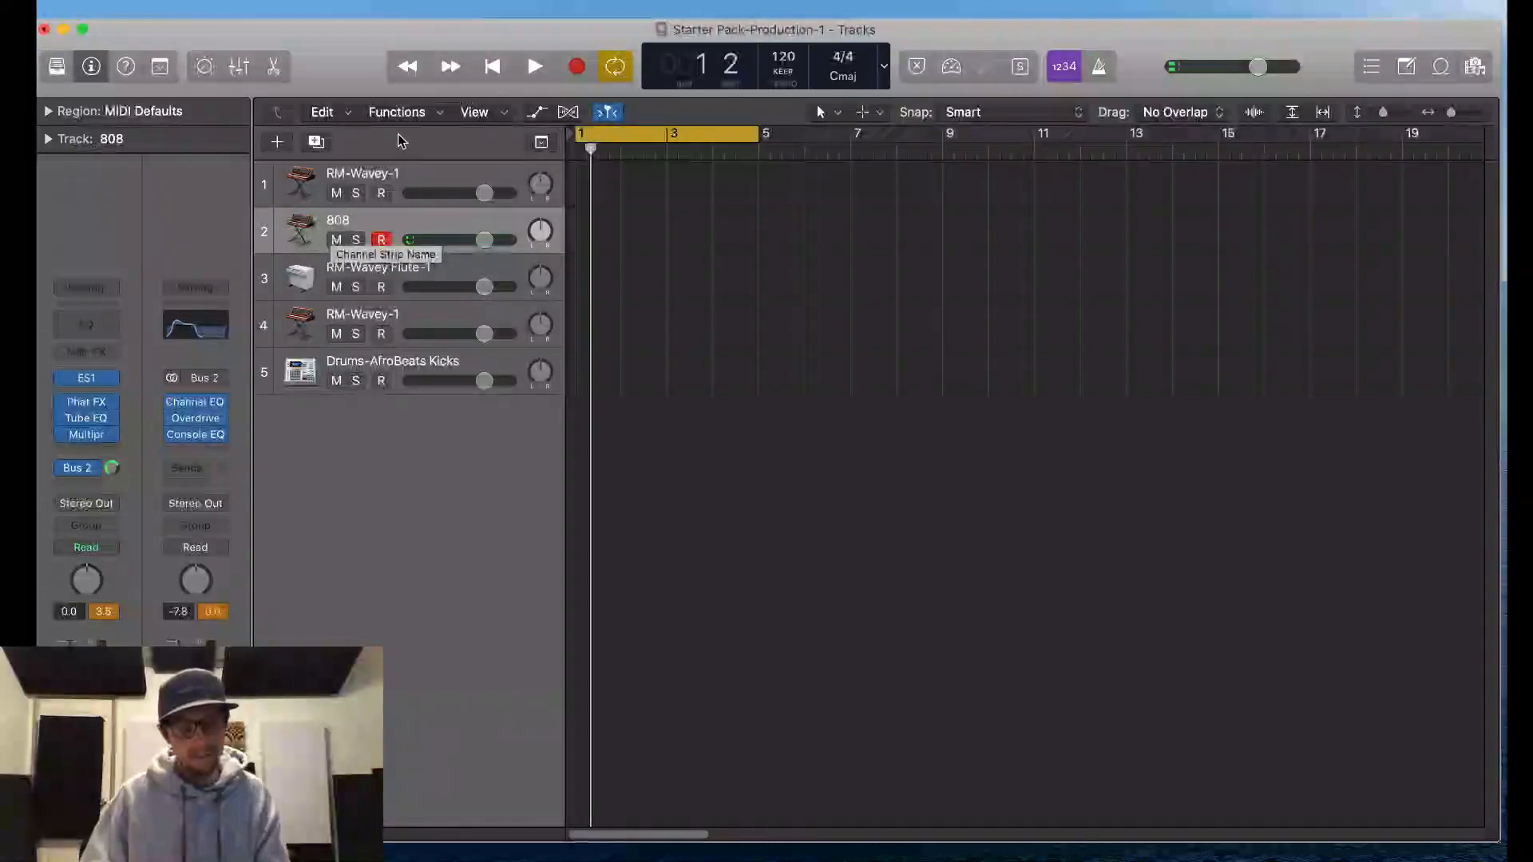
{"action": "key", "text": "x"}
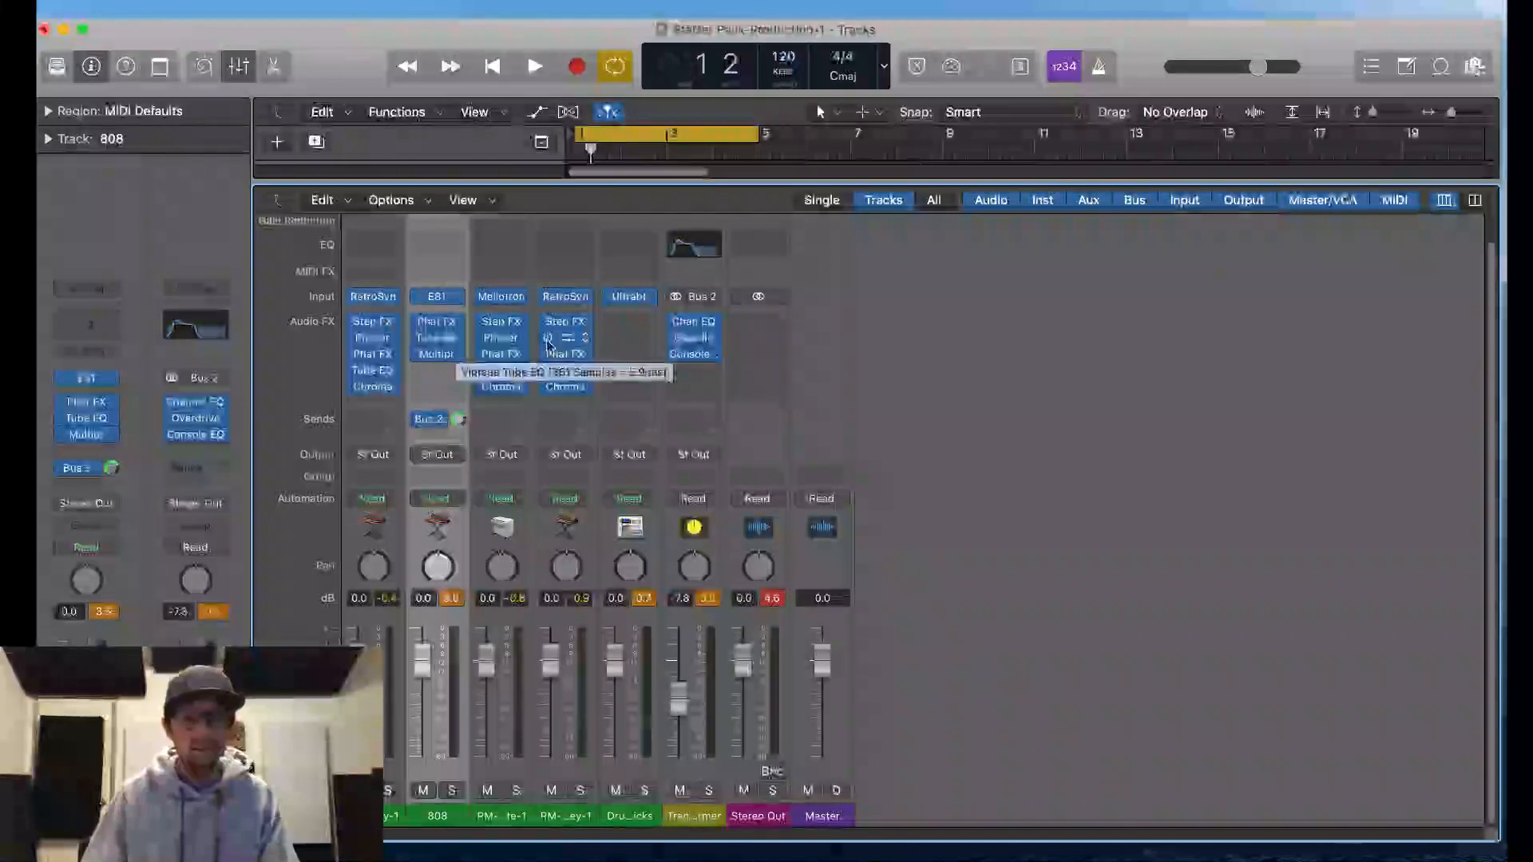
Step: Try to delete the three channel strips between the 808 and the Bus 2 aux, with used objects deselected
{"action": "left_click", "coordinate": [502, 816]}
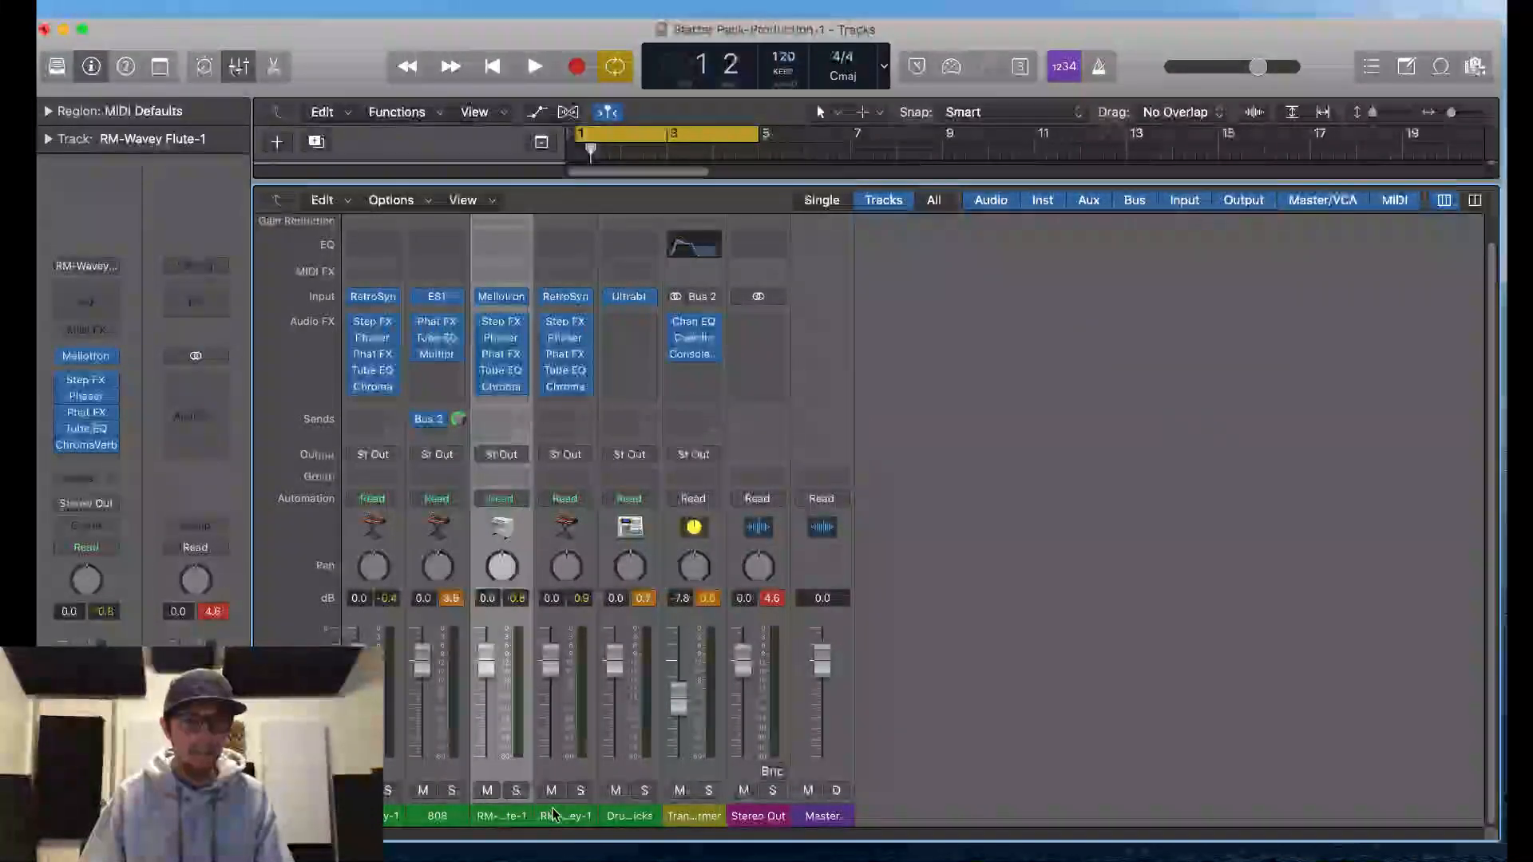
{"action": "left_click", "coordinate": [630, 816]}
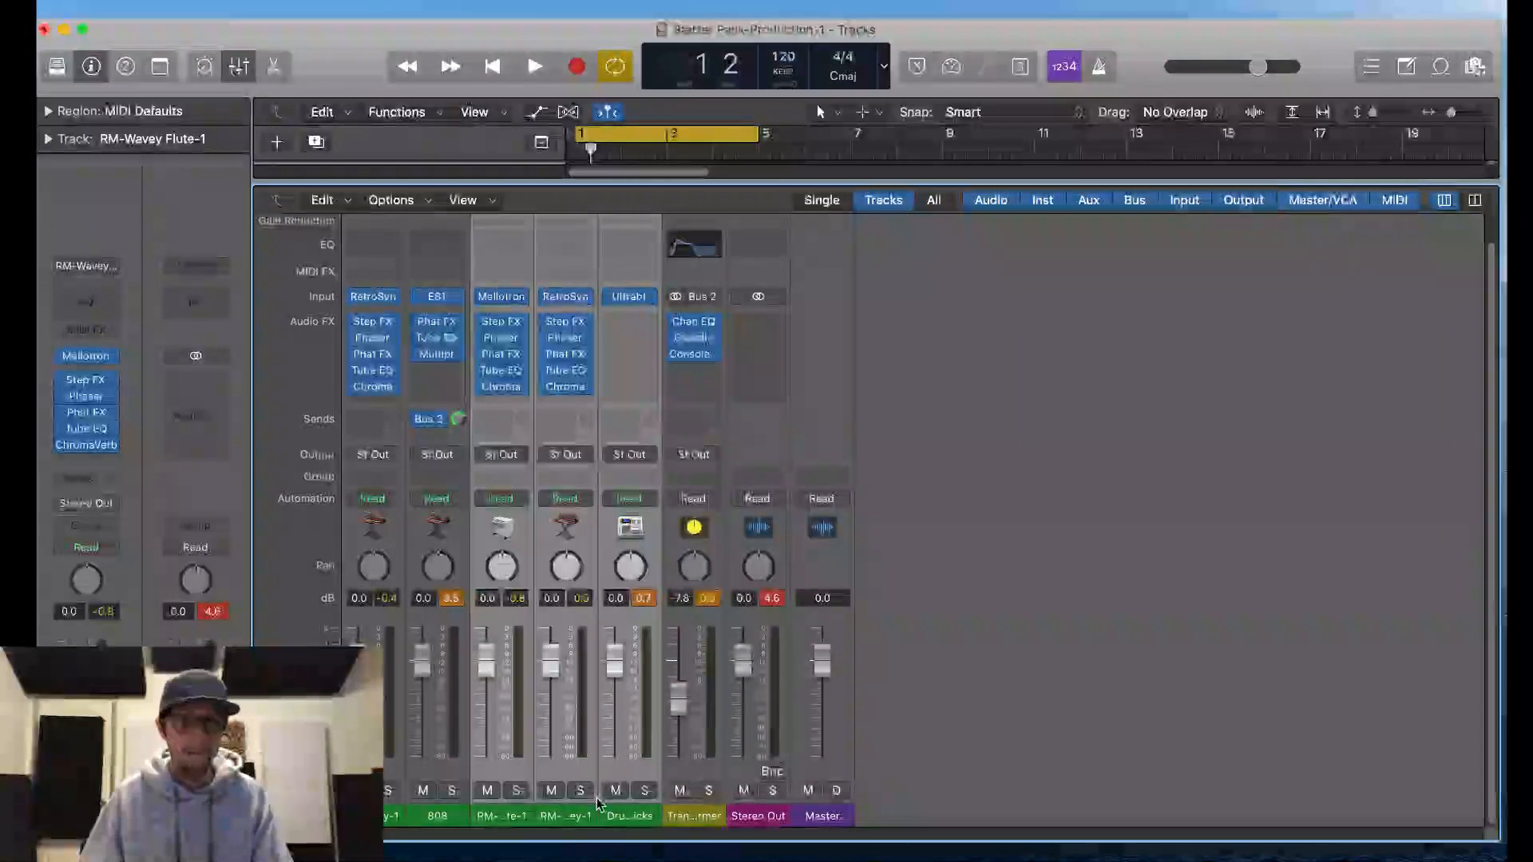
{"action": "key", "text": "Delete"}
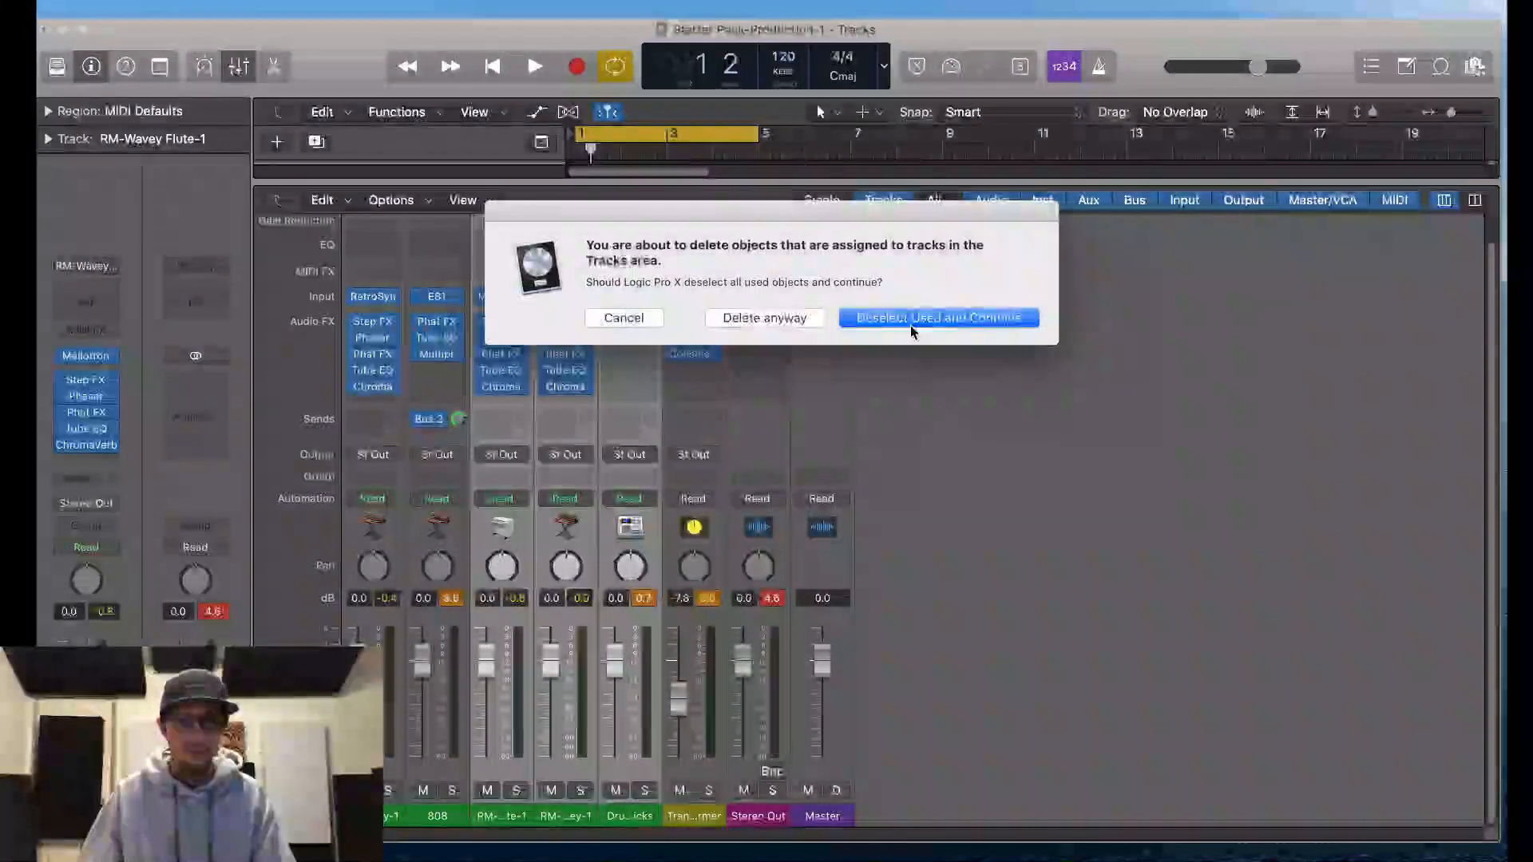
{"action": "left_click", "coordinate": [871, 325]}
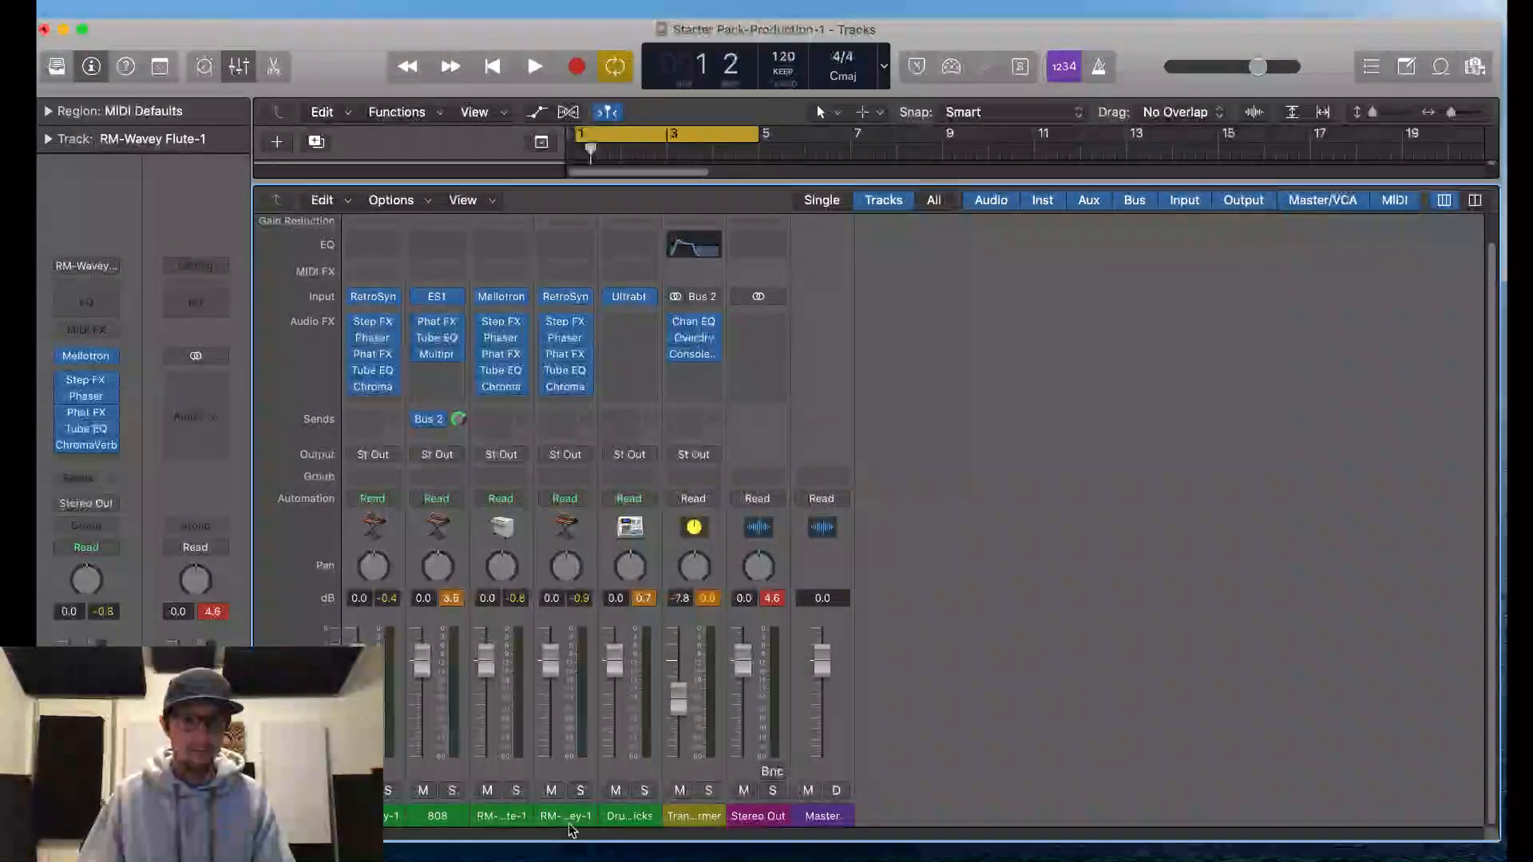
Step: Delete the Mellotron flute, second RetroSyn and Ultrabeat drum channel strips, including the tracks they are assigned to
{"action": "left_click", "coordinate": [493, 831]}
{"action": "left_click", "coordinate": [631, 825], "text": "shift"}
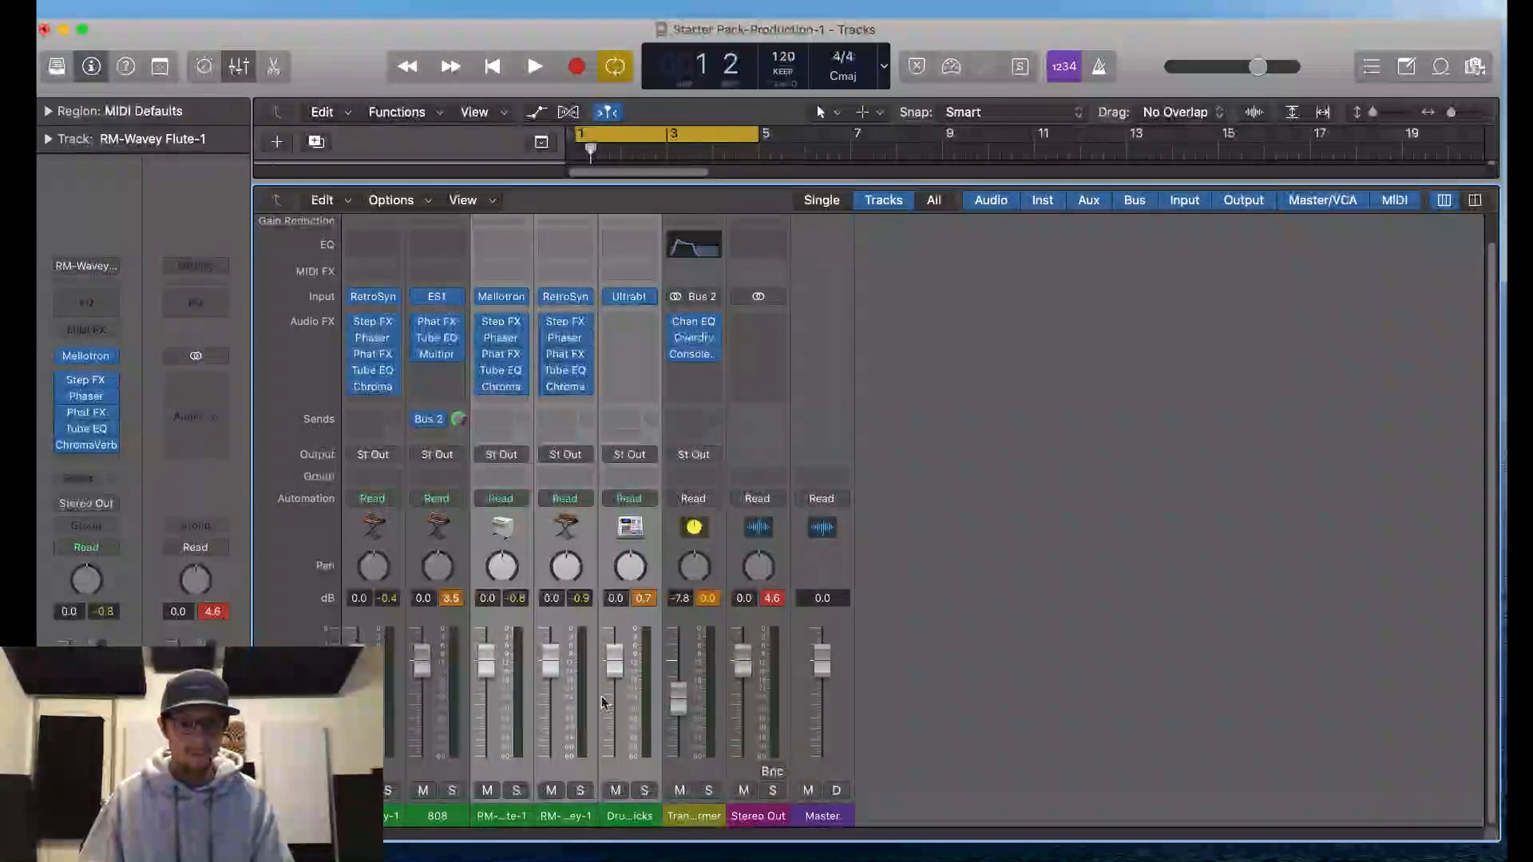
{"action": "key", "text": "Delete"}
{"action": "left_click", "coordinate": [751, 319]}
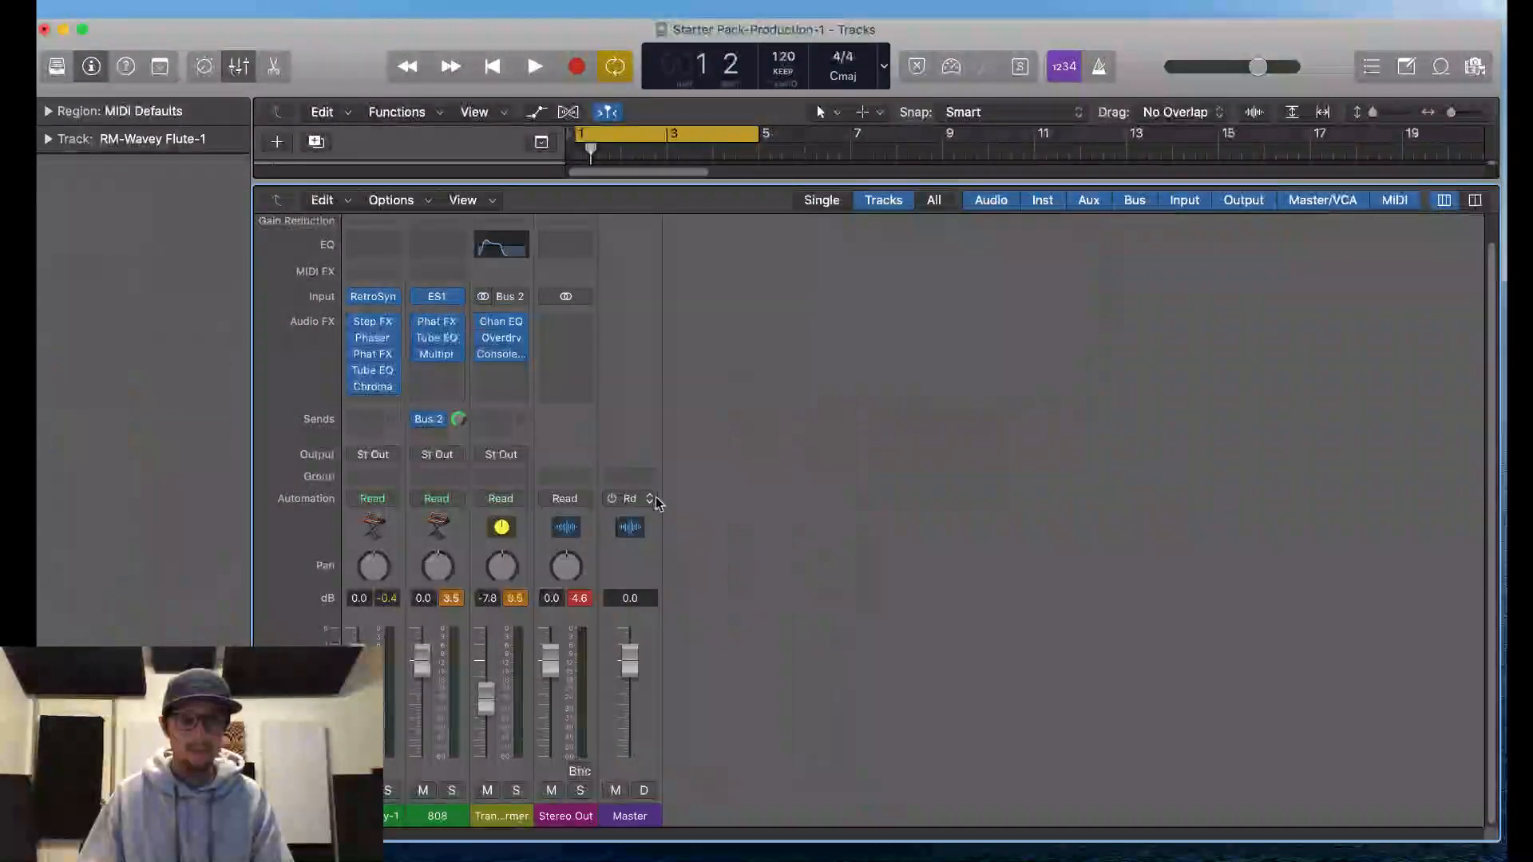
Step: Delete the remaining RM-Wavey-1 RetroSyn channel strip next to the 808
{"action": "left_click", "coordinate": [441, 827]}
{"action": "left_click", "coordinate": [386, 822]}
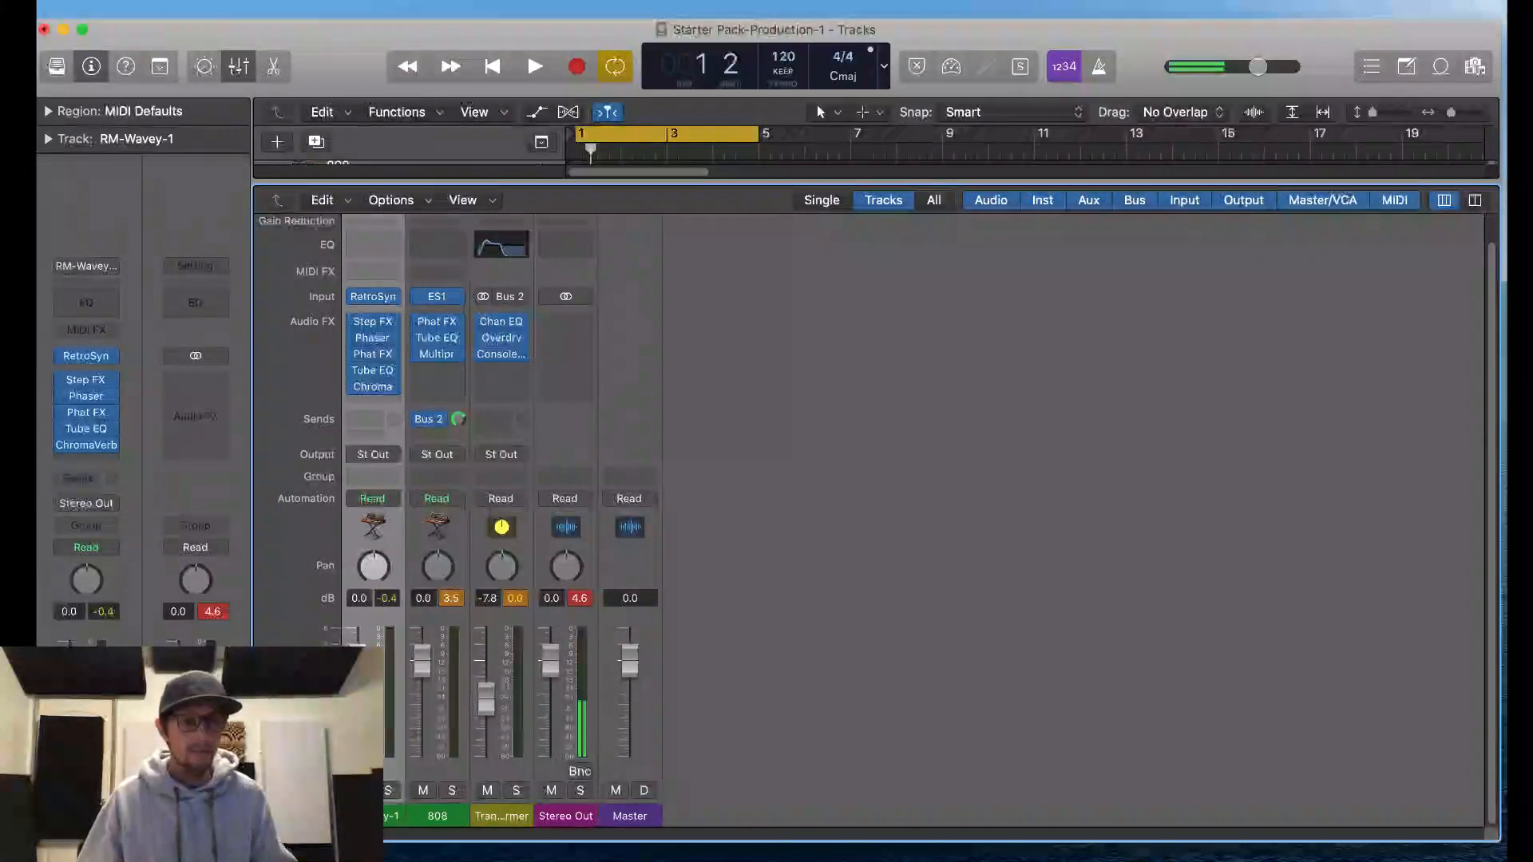
{"action": "key", "text": "Delete"}
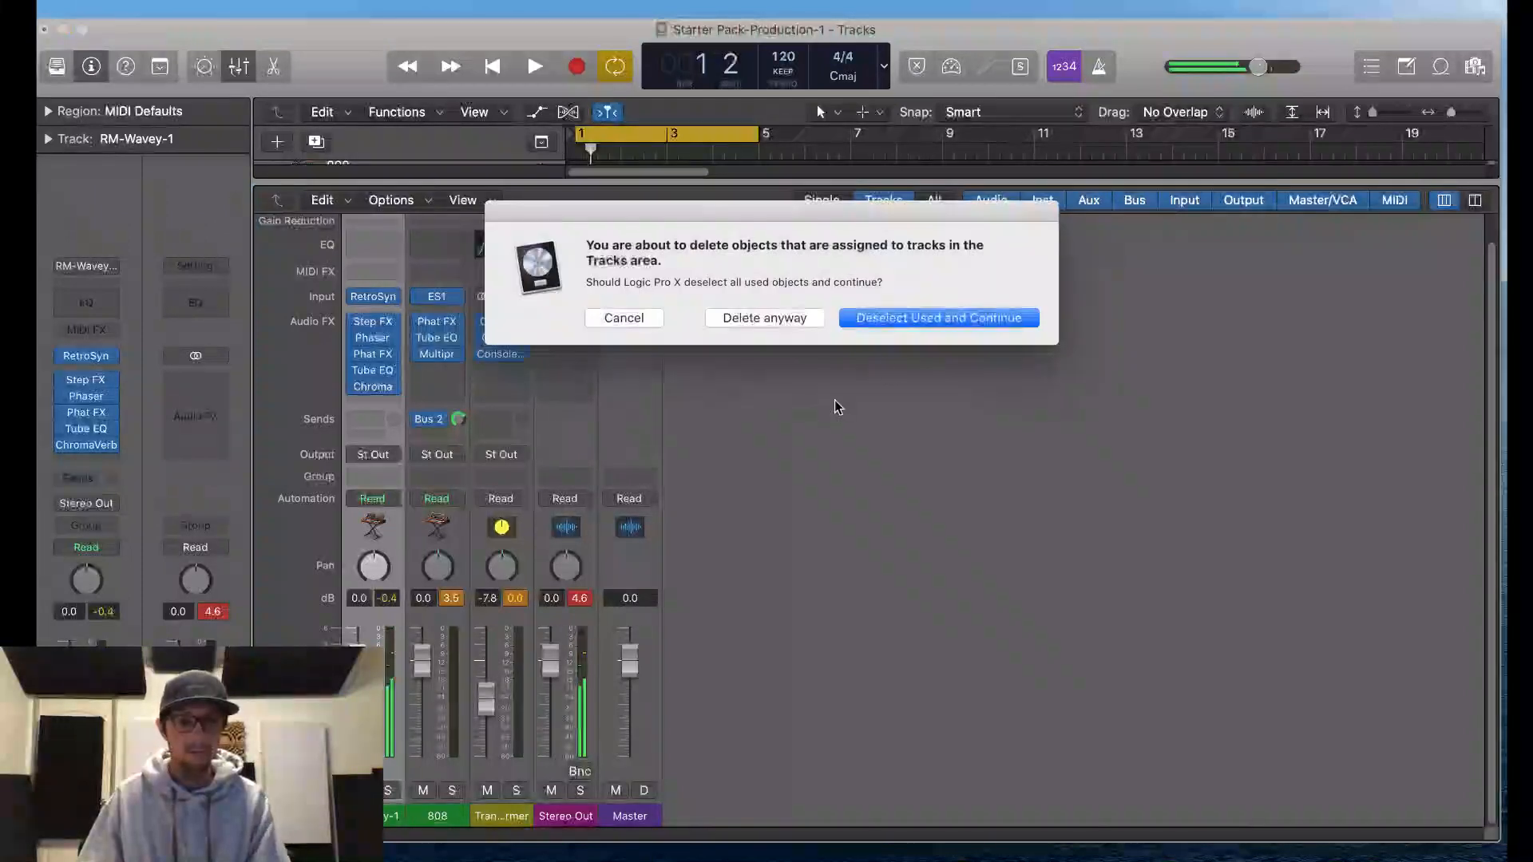
Step: Delete the RM-Wavey-1 channel from the mixer together with its assigned track
{"action": "left_click", "coordinate": [765, 319]}
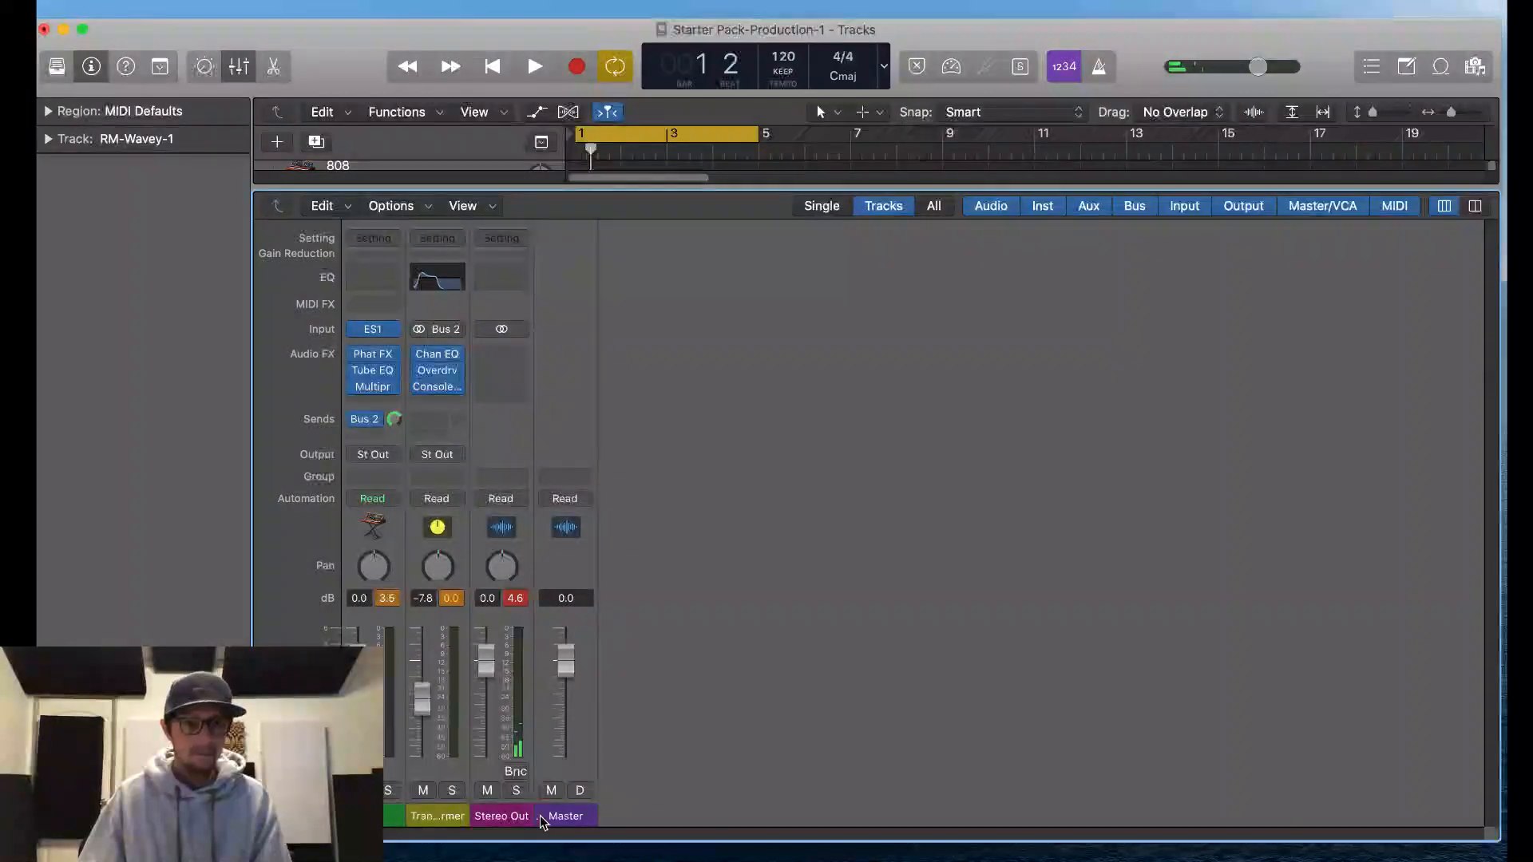
Step: Route the outputs of the 808 and Transformer channels to Bus 10
{"action": "left_click", "coordinate": [386, 823]}
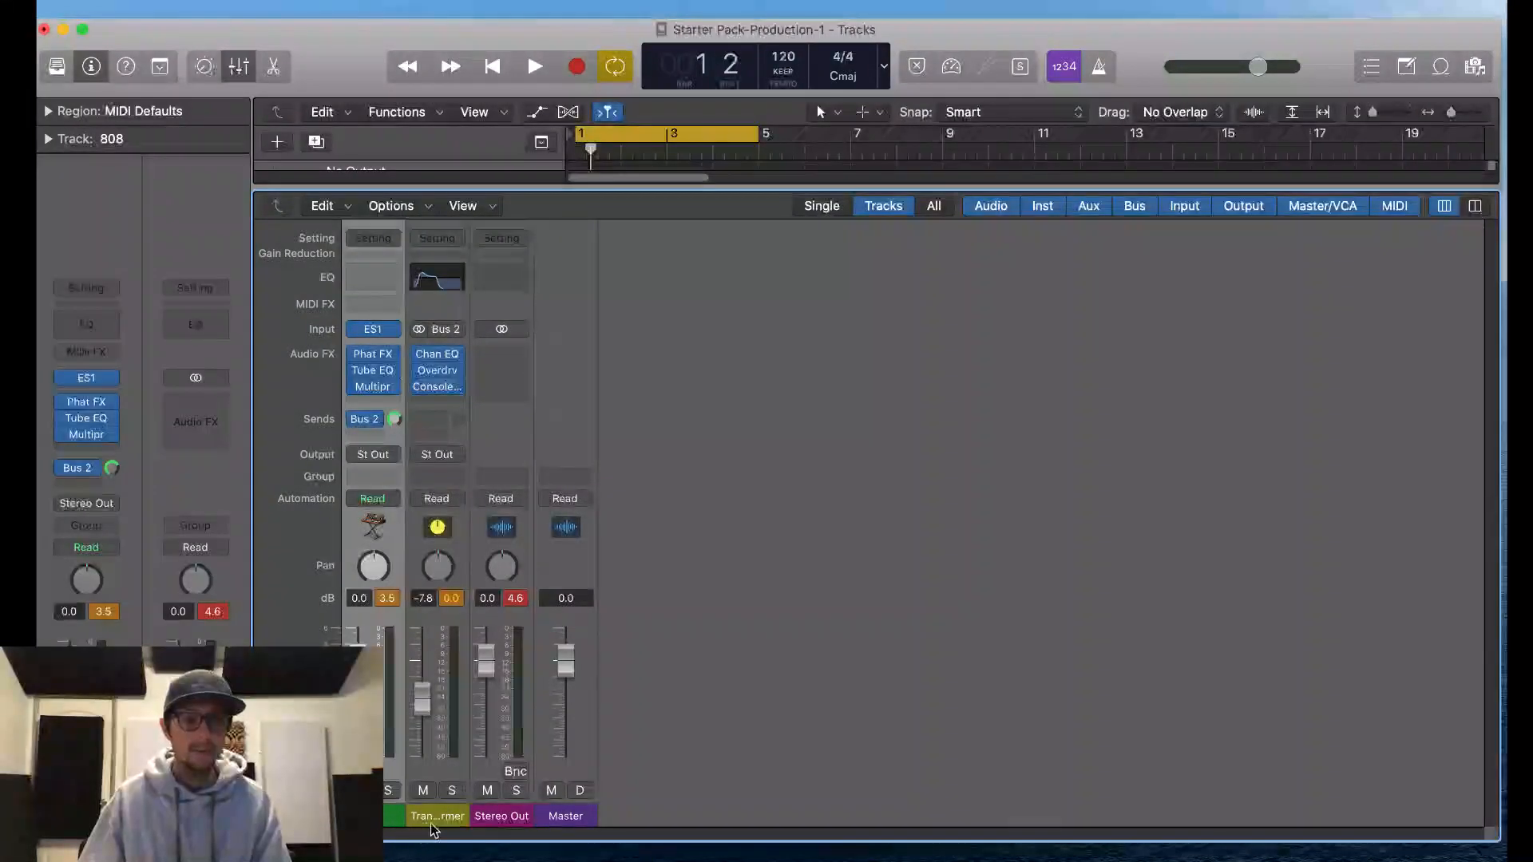
{"action": "left_click", "coordinate": [374, 455]}
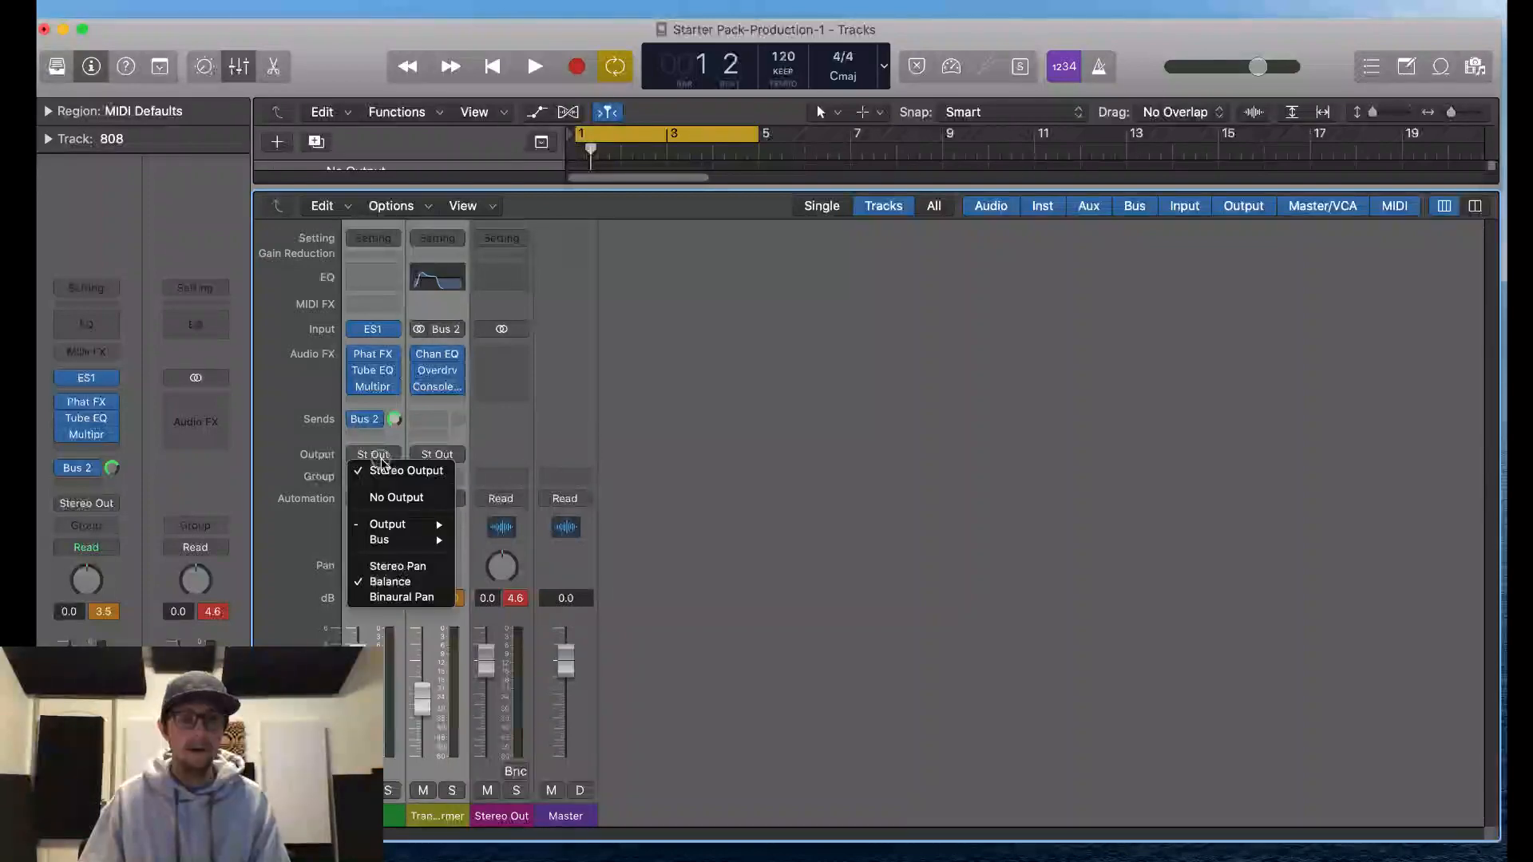
{"action": "mouse_move", "coordinate": [414, 543]}
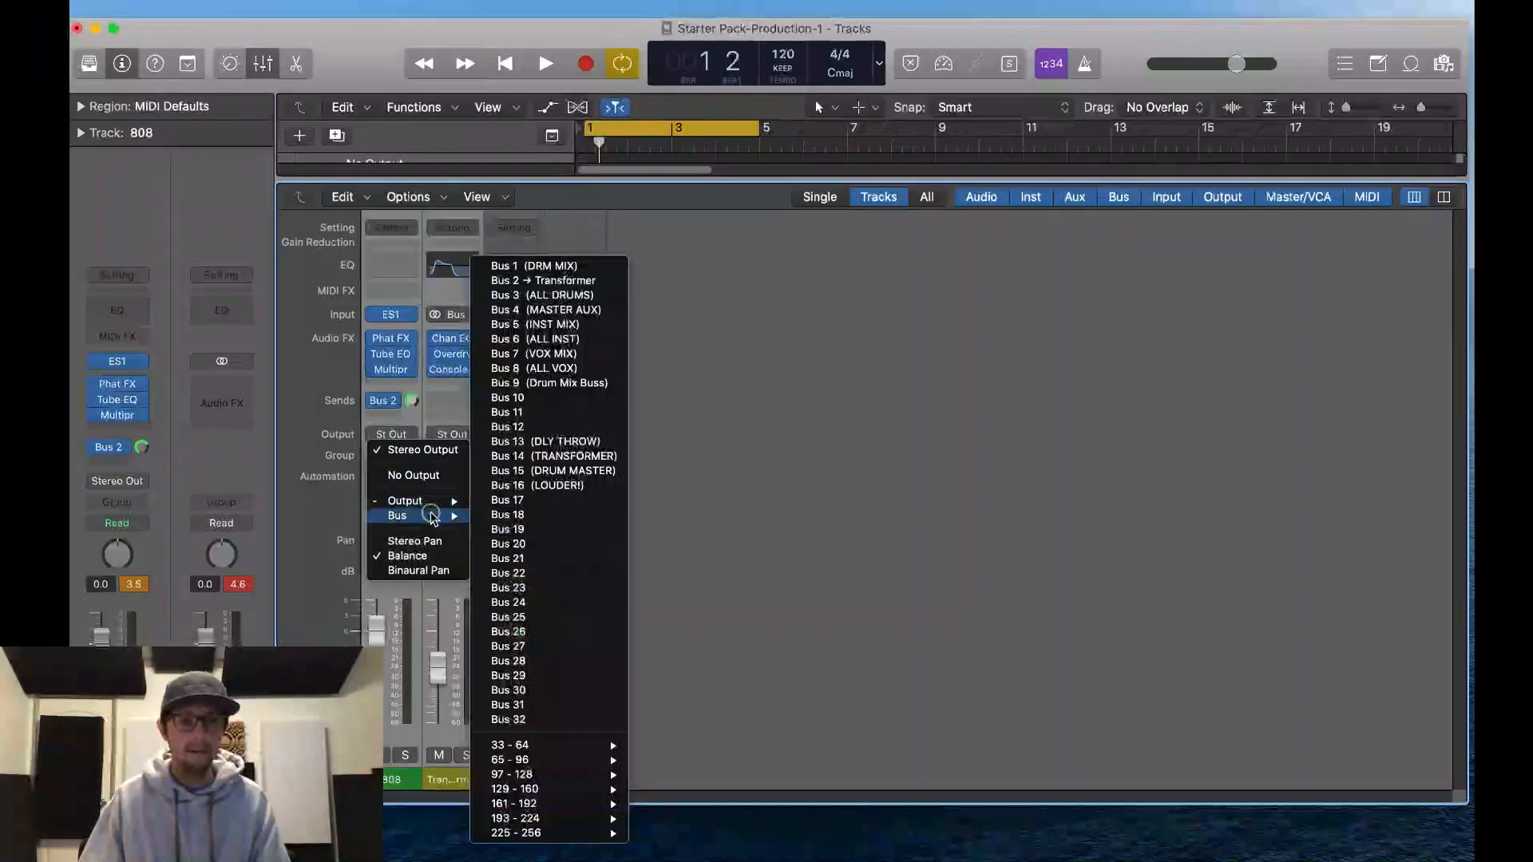
{"action": "left_click", "coordinate": [527, 397]}
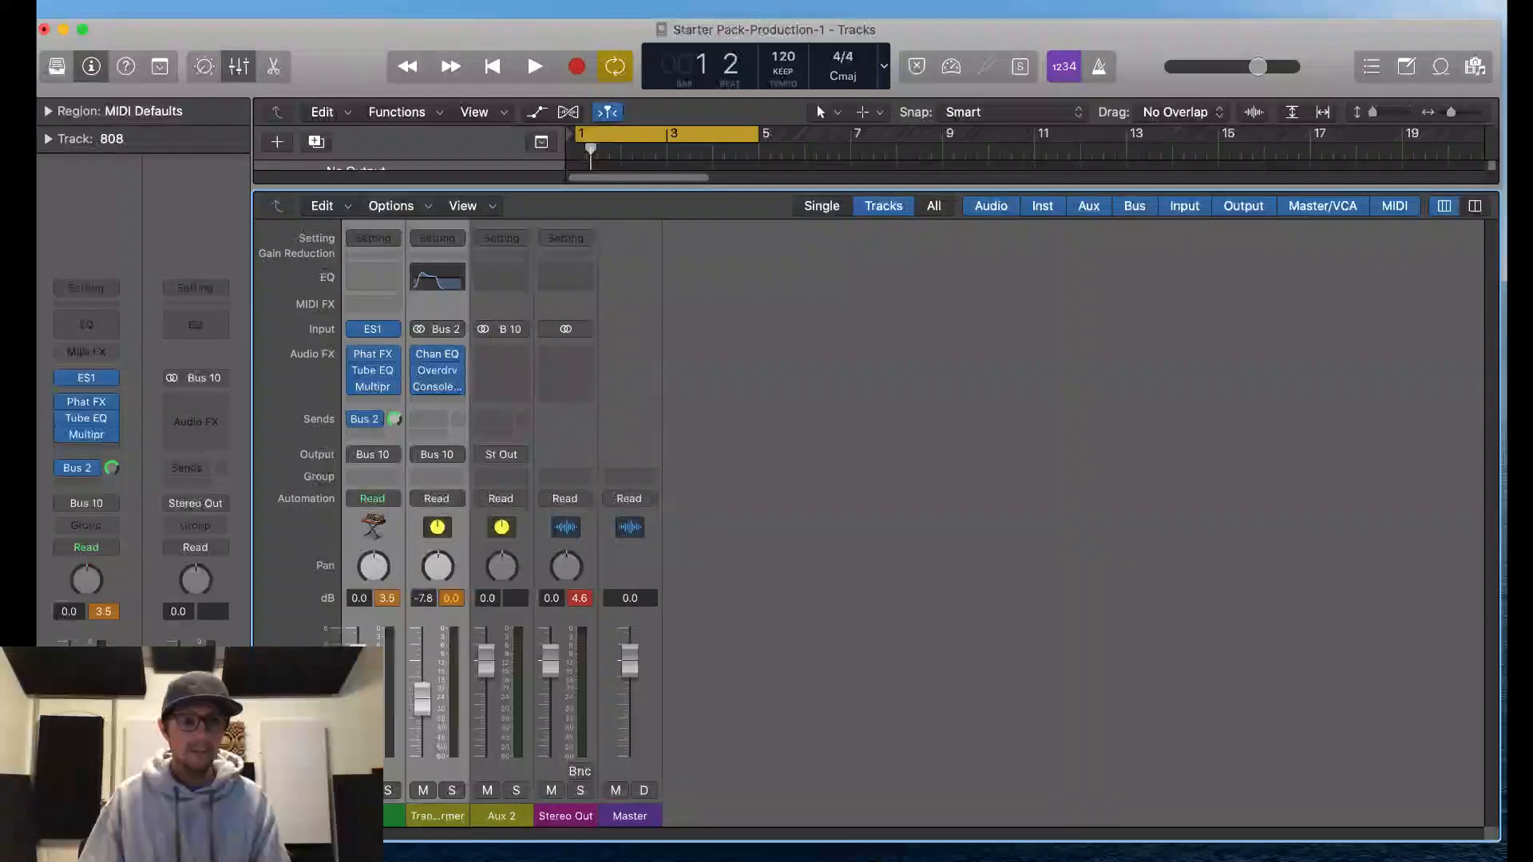
Step: Rename the Aux 2 channel fed by Bus 10 as 808 Buss
{"action": "double_click", "coordinate": [502, 817]}
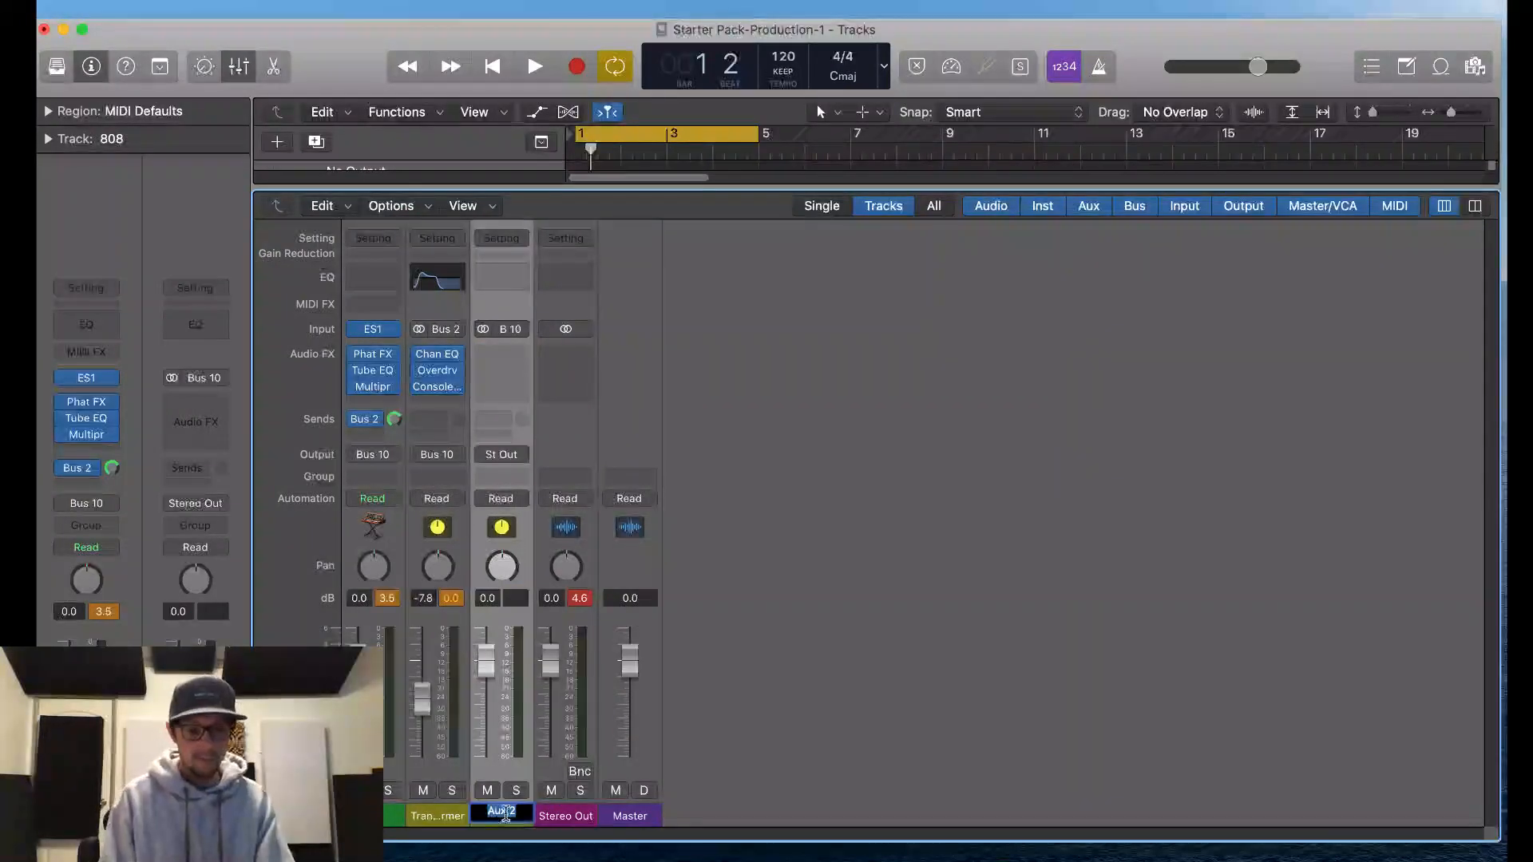
{"action": "type", "text": "808 Bass"}
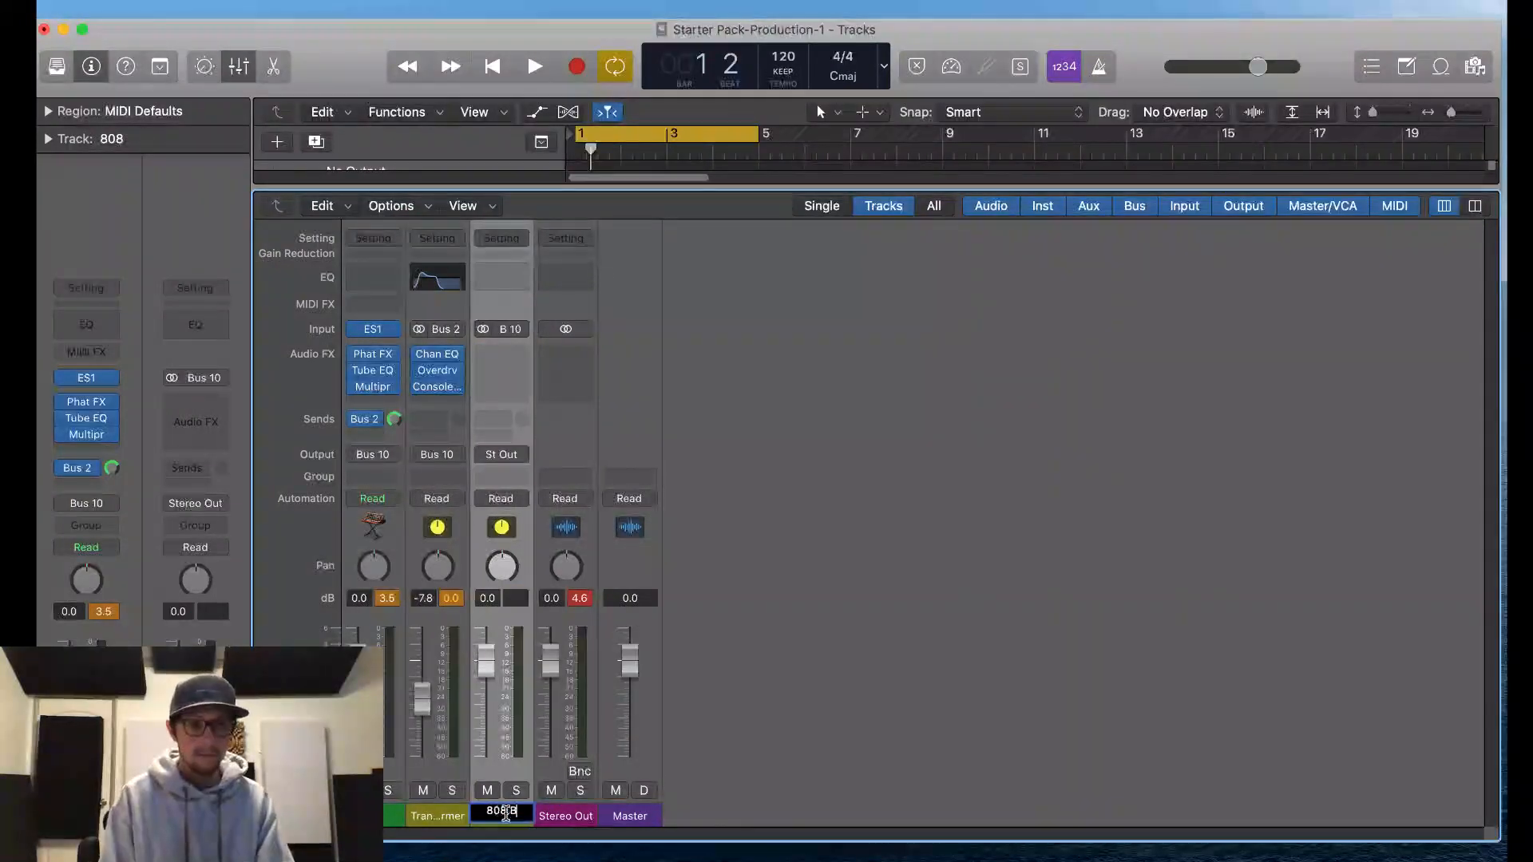
{"action": "key", "text": "Return"}
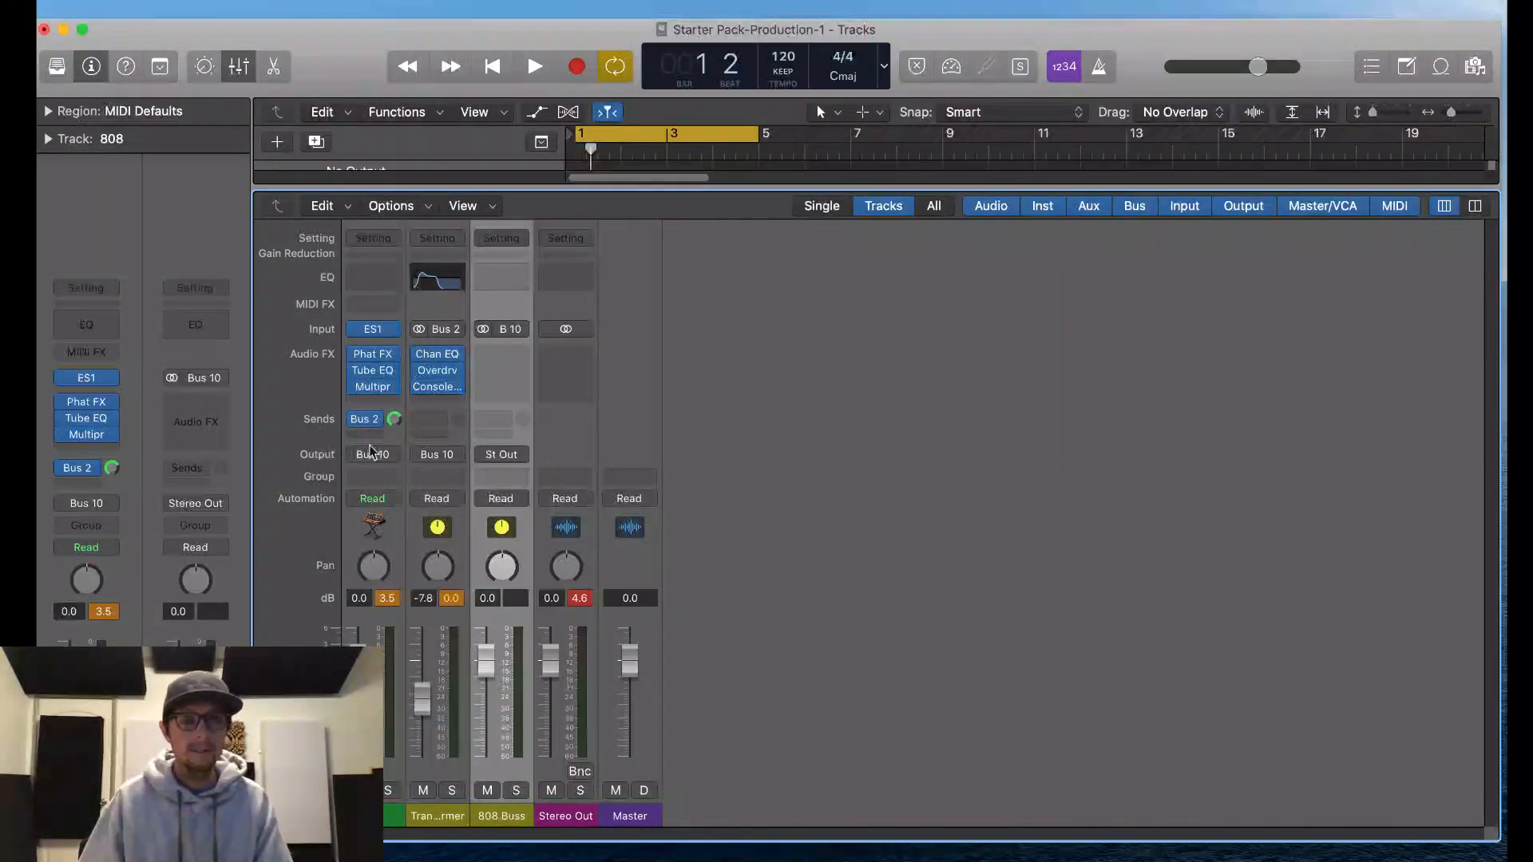
Step: Insert a Compressor from the Dynamics effects in the first audio effect slot of the 808 Buss channel
{"action": "left_click", "coordinate": [503, 357]}
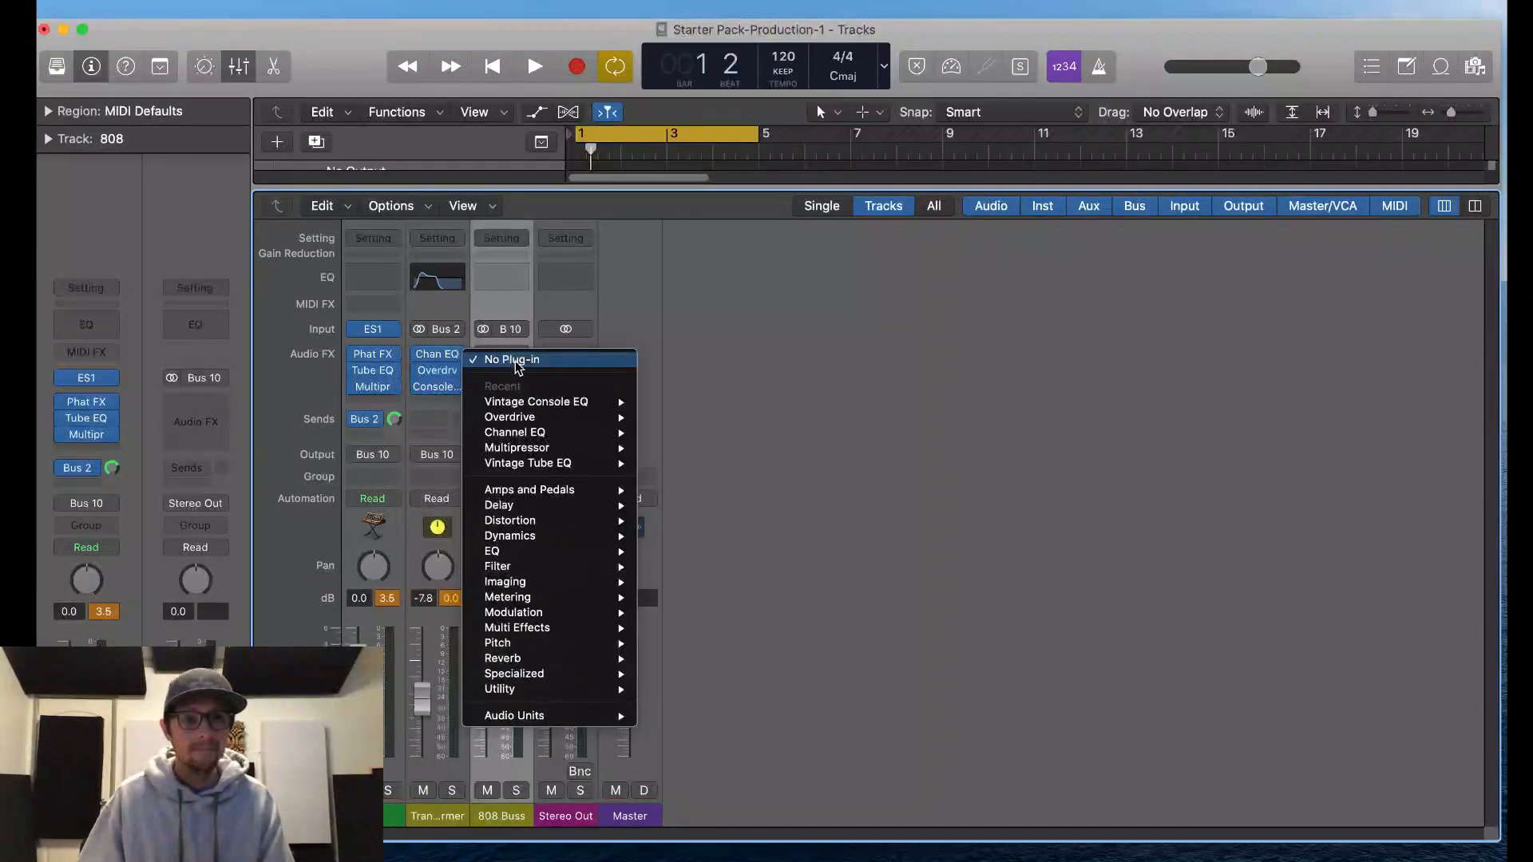
{"action": "mouse_move", "coordinate": [552, 524]}
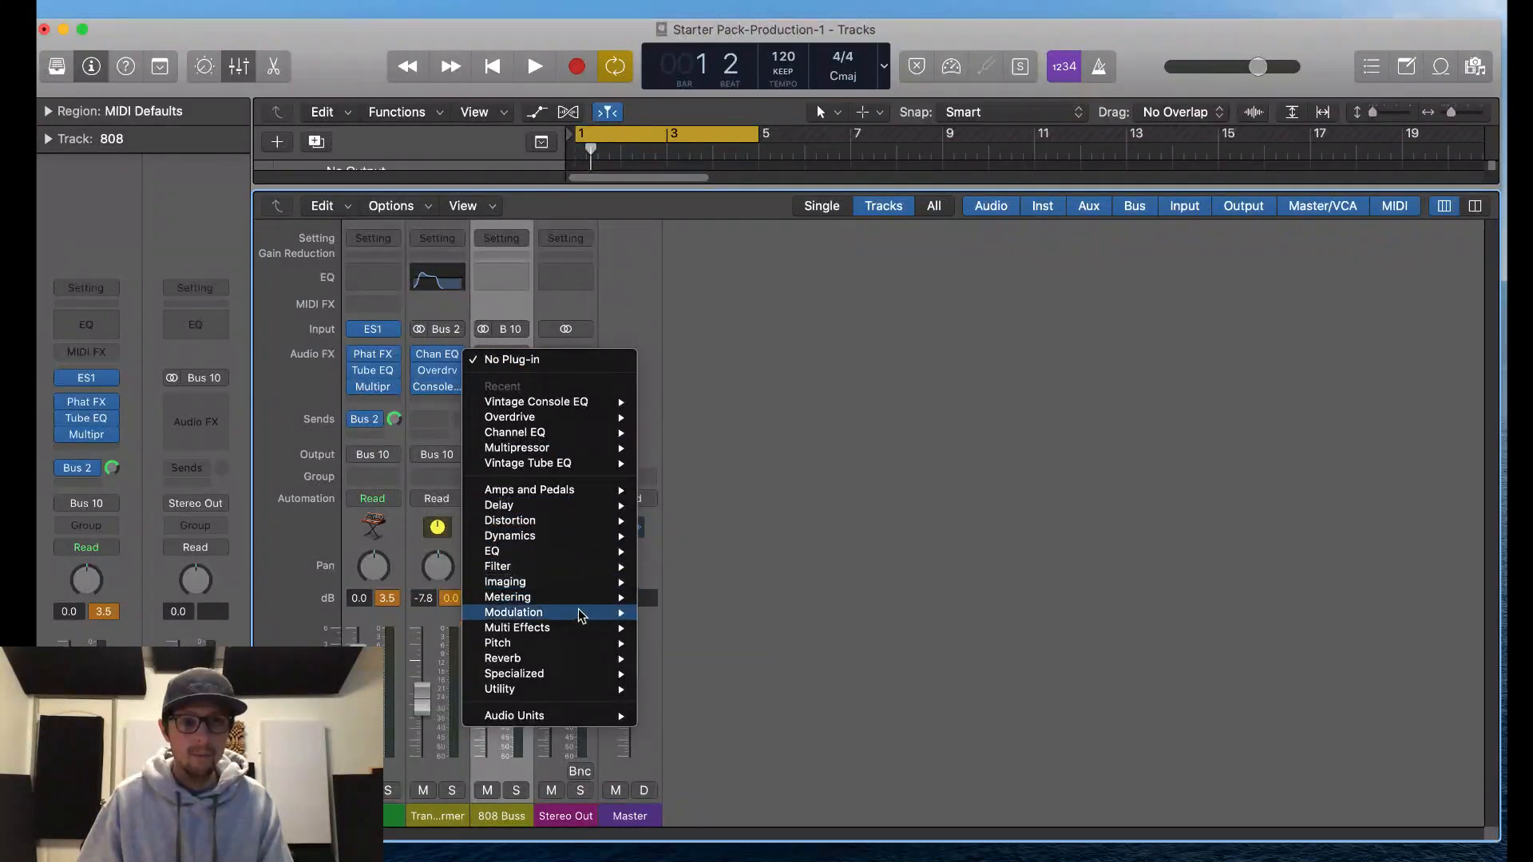
{"action": "mouse_move", "coordinate": [581, 614]}
{"action": "mouse_move", "coordinate": [588, 555]}
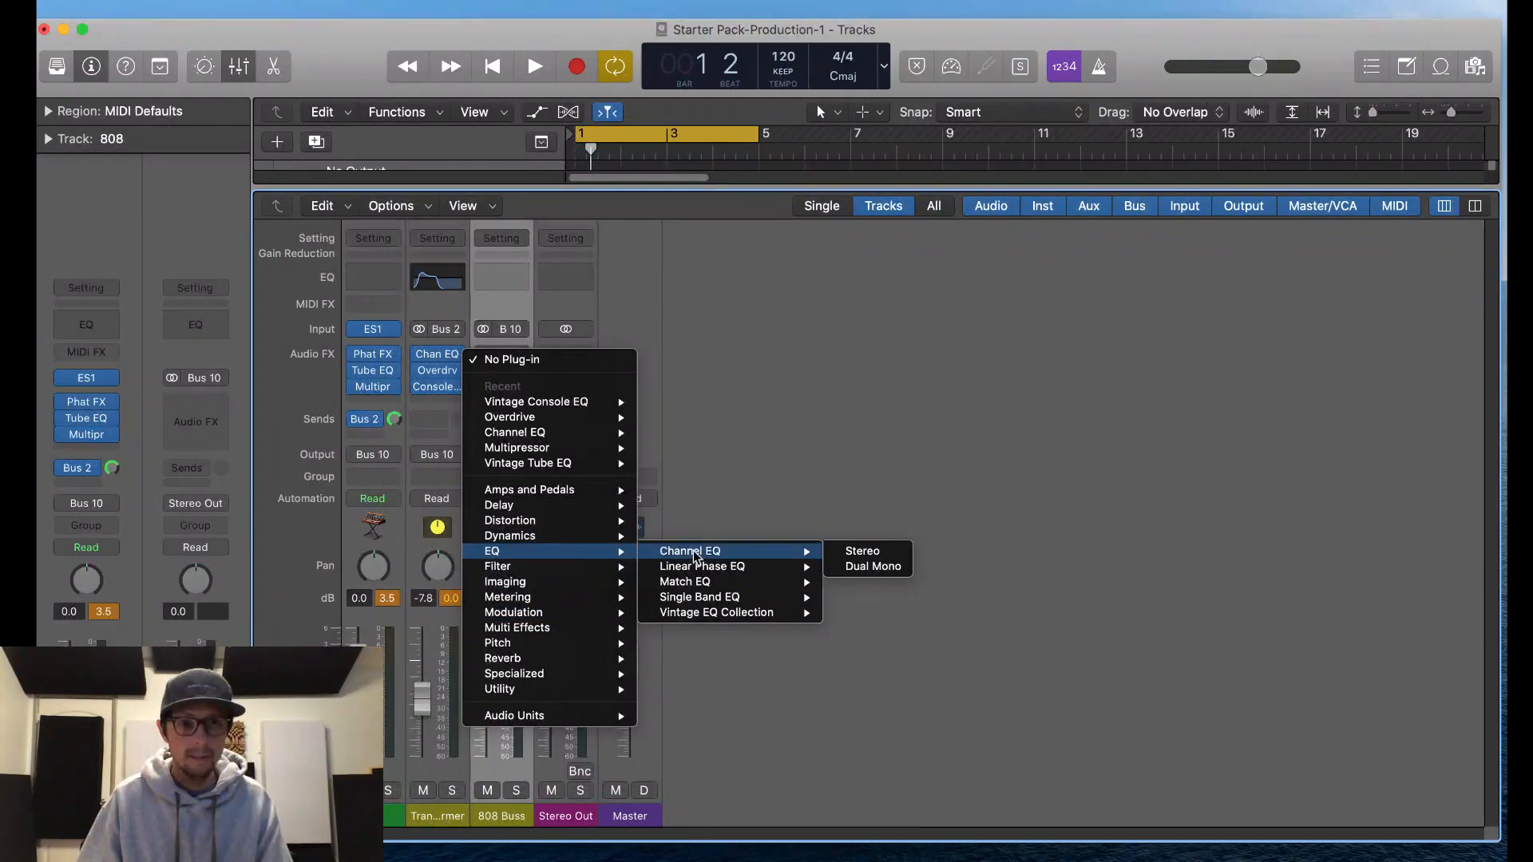
{"action": "mouse_move", "coordinate": [724, 620]}
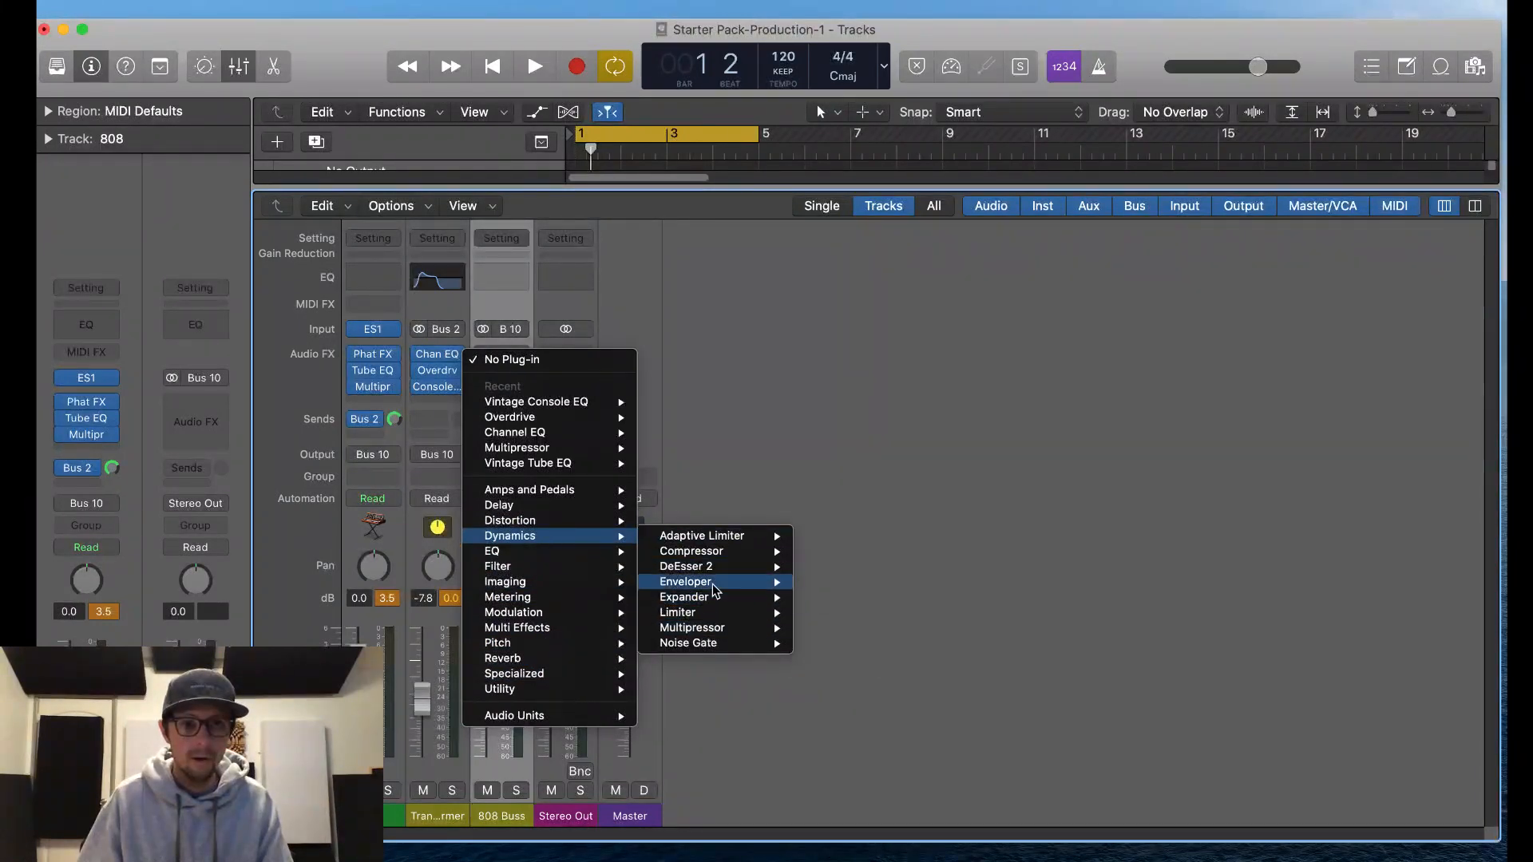
{"action": "left_click", "coordinate": [728, 553]}
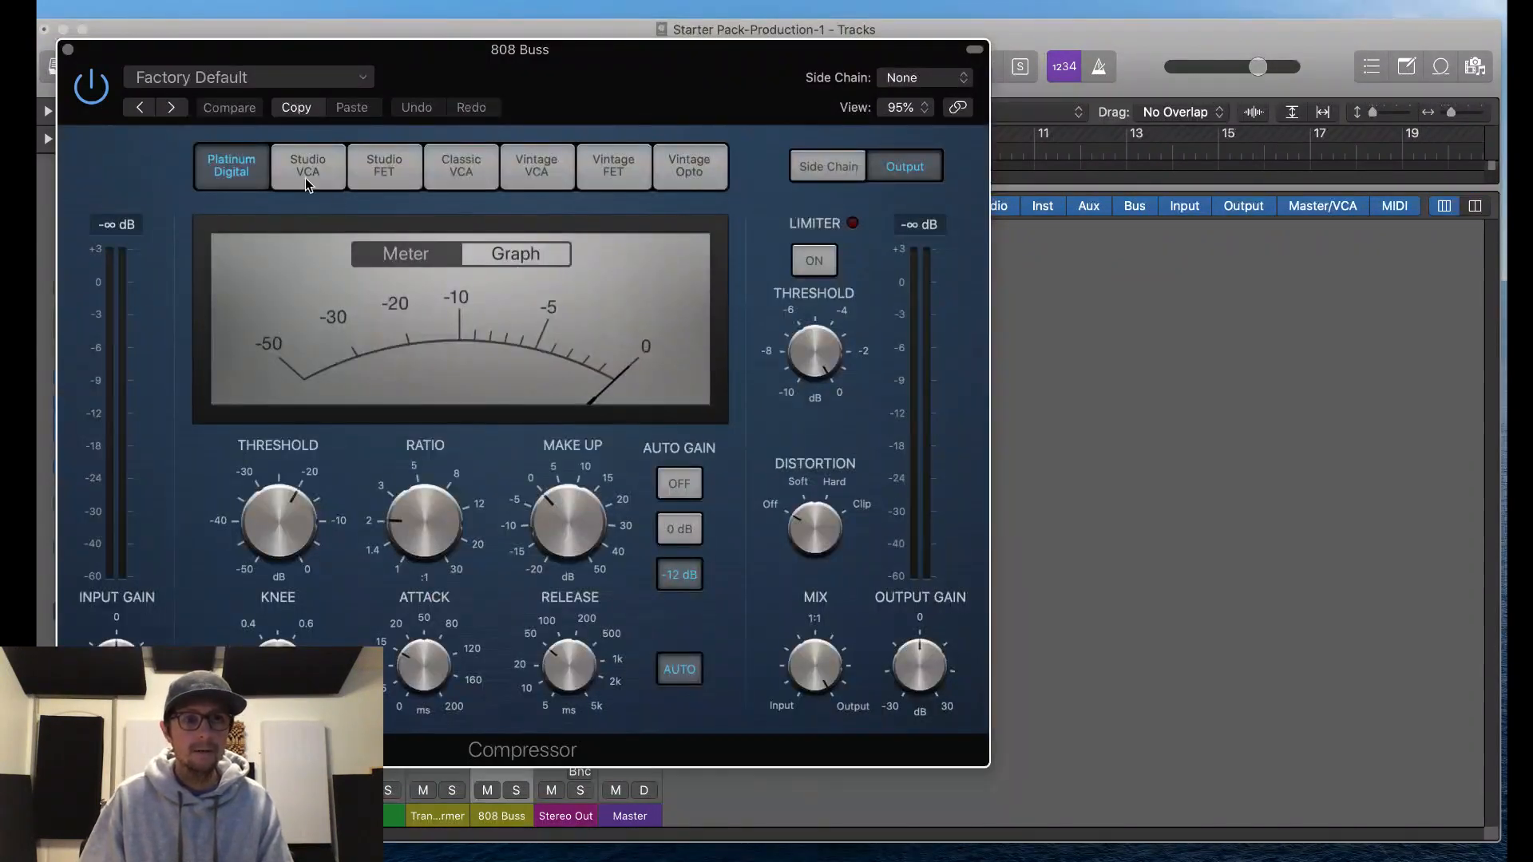
Step: Look through the Compressor's circuit models, including Studio VCA, Studio FET, Classic VCA, Vintage VCA, Vintage FET and Vintage Opto
{"action": "left_click", "coordinate": [305, 179]}
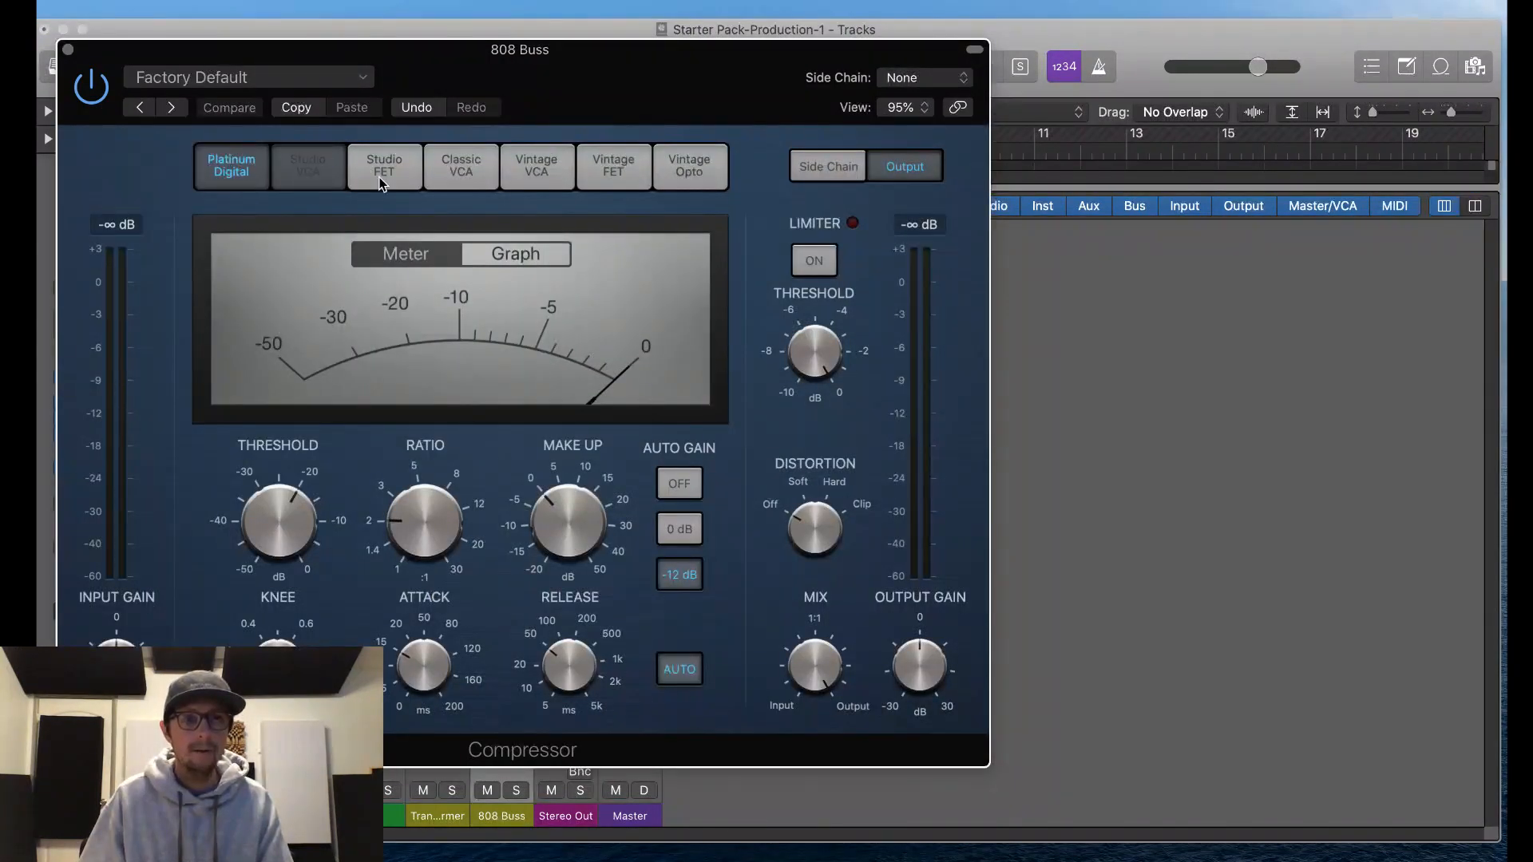
{"action": "left_click", "coordinate": [384, 171]}
{"action": "left_click", "coordinate": [320, 173]}
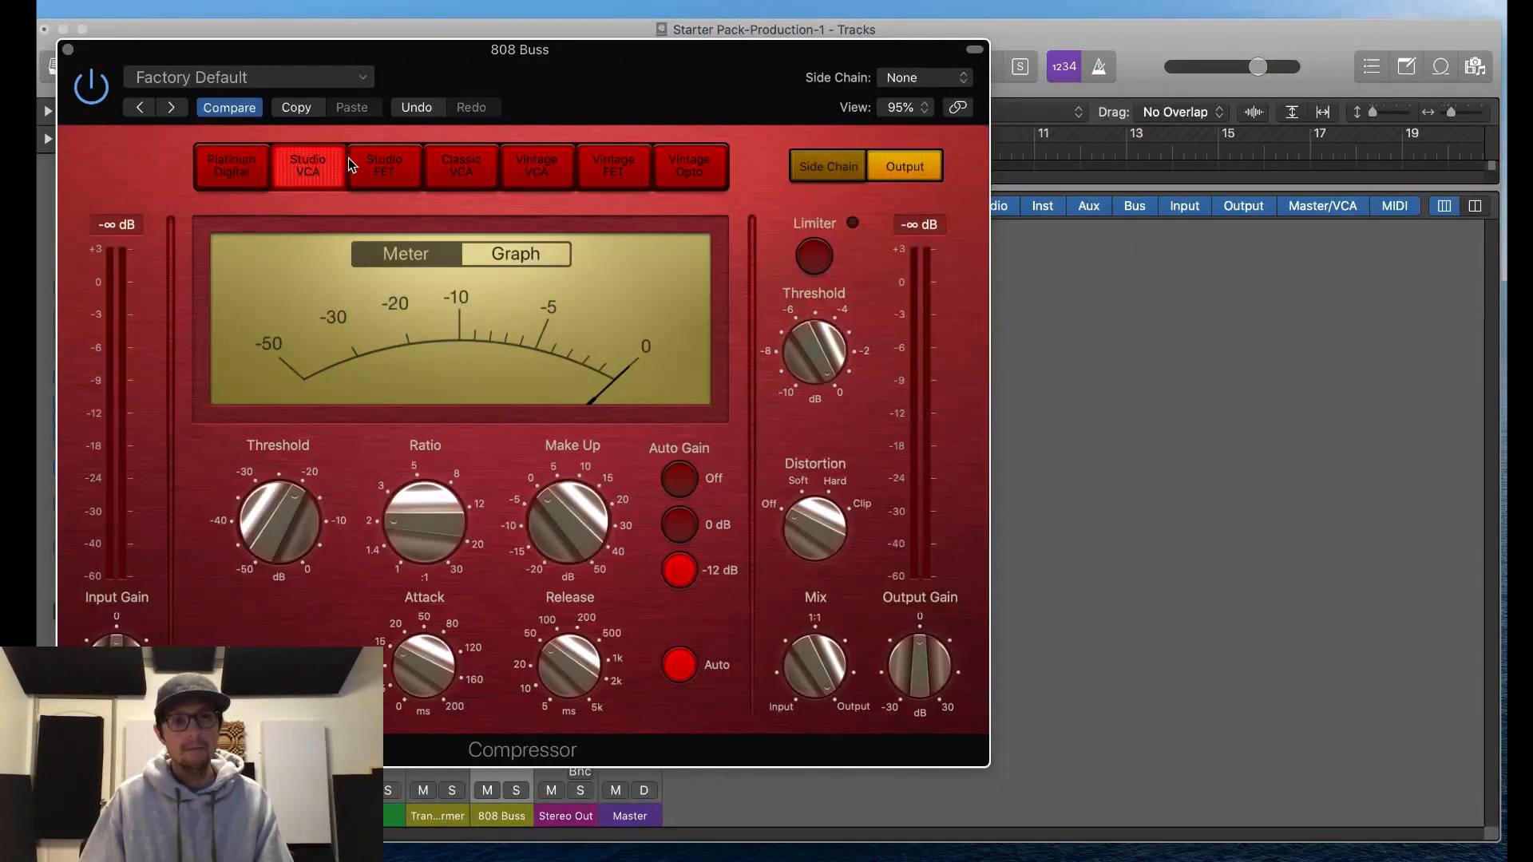
{"action": "left_click", "coordinate": [409, 173]}
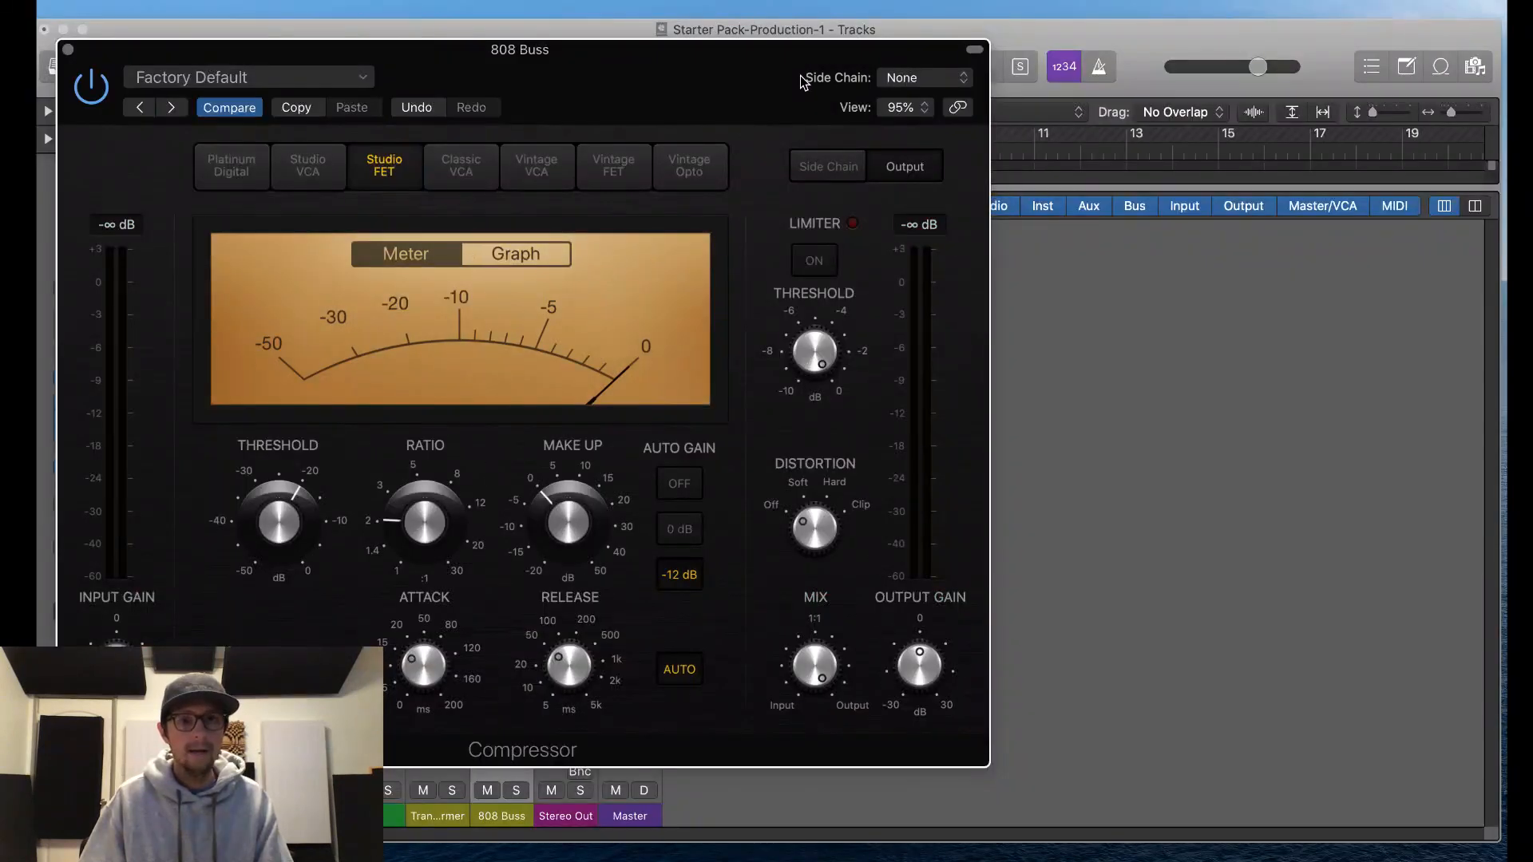
{"action": "left_click", "coordinate": [457, 171]}
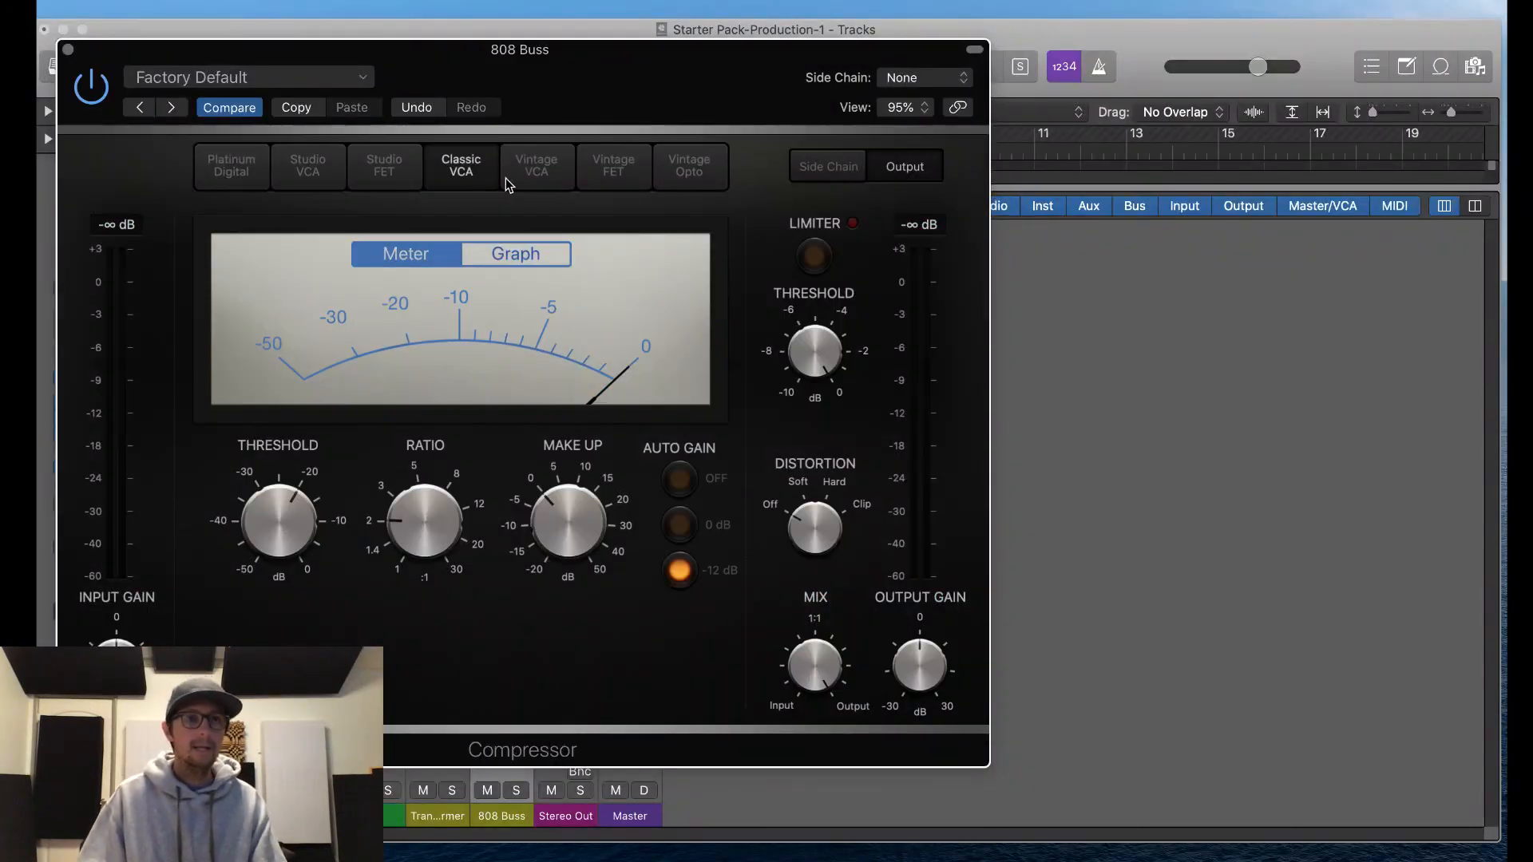
{"action": "left_click", "coordinate": [530, 164]}
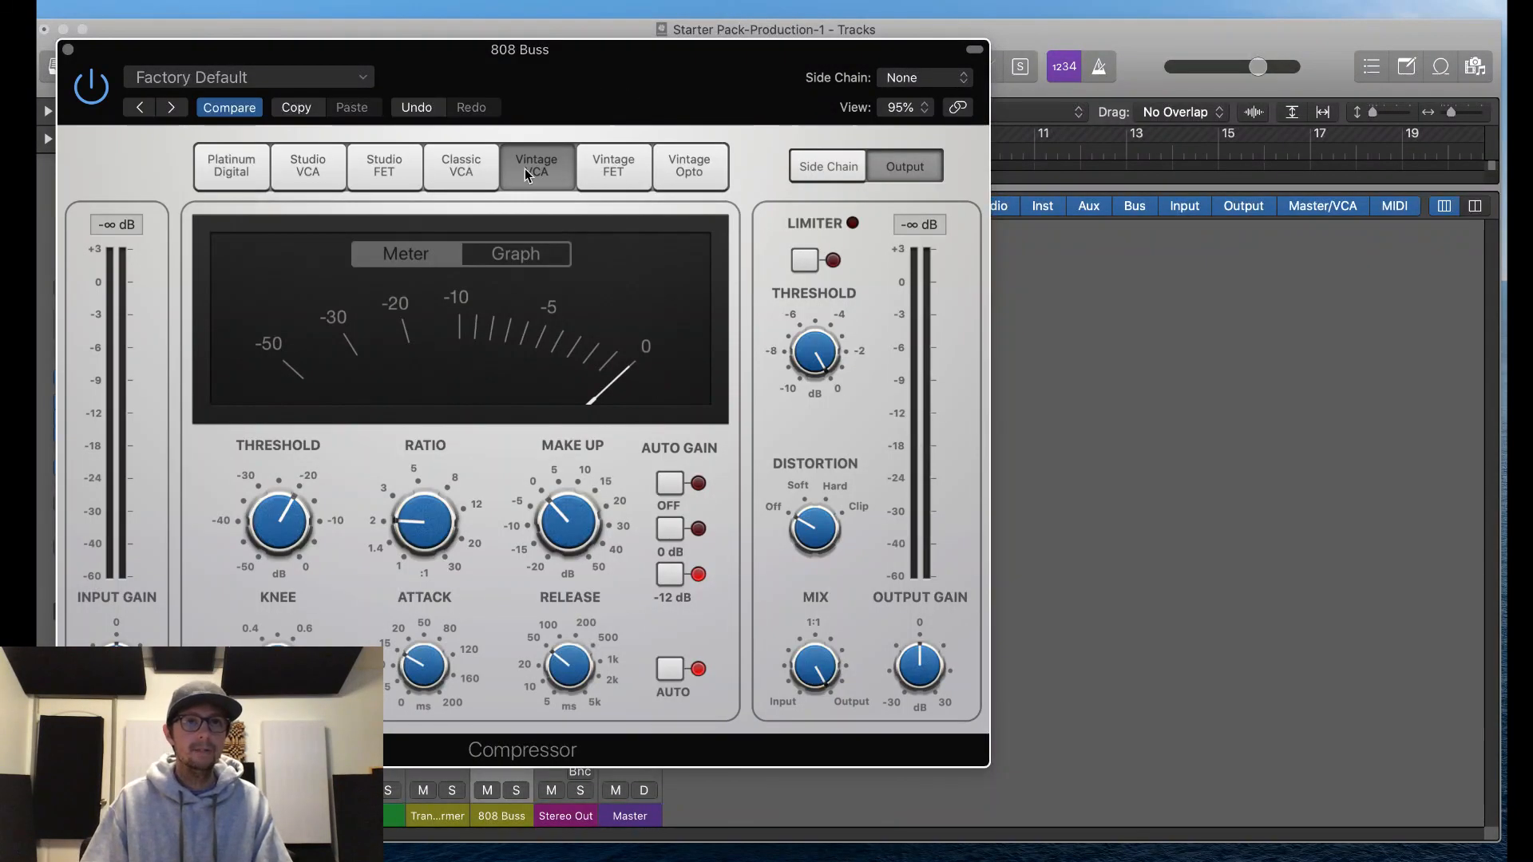
{"action": "left_click", "coordinate": [463, 182]}
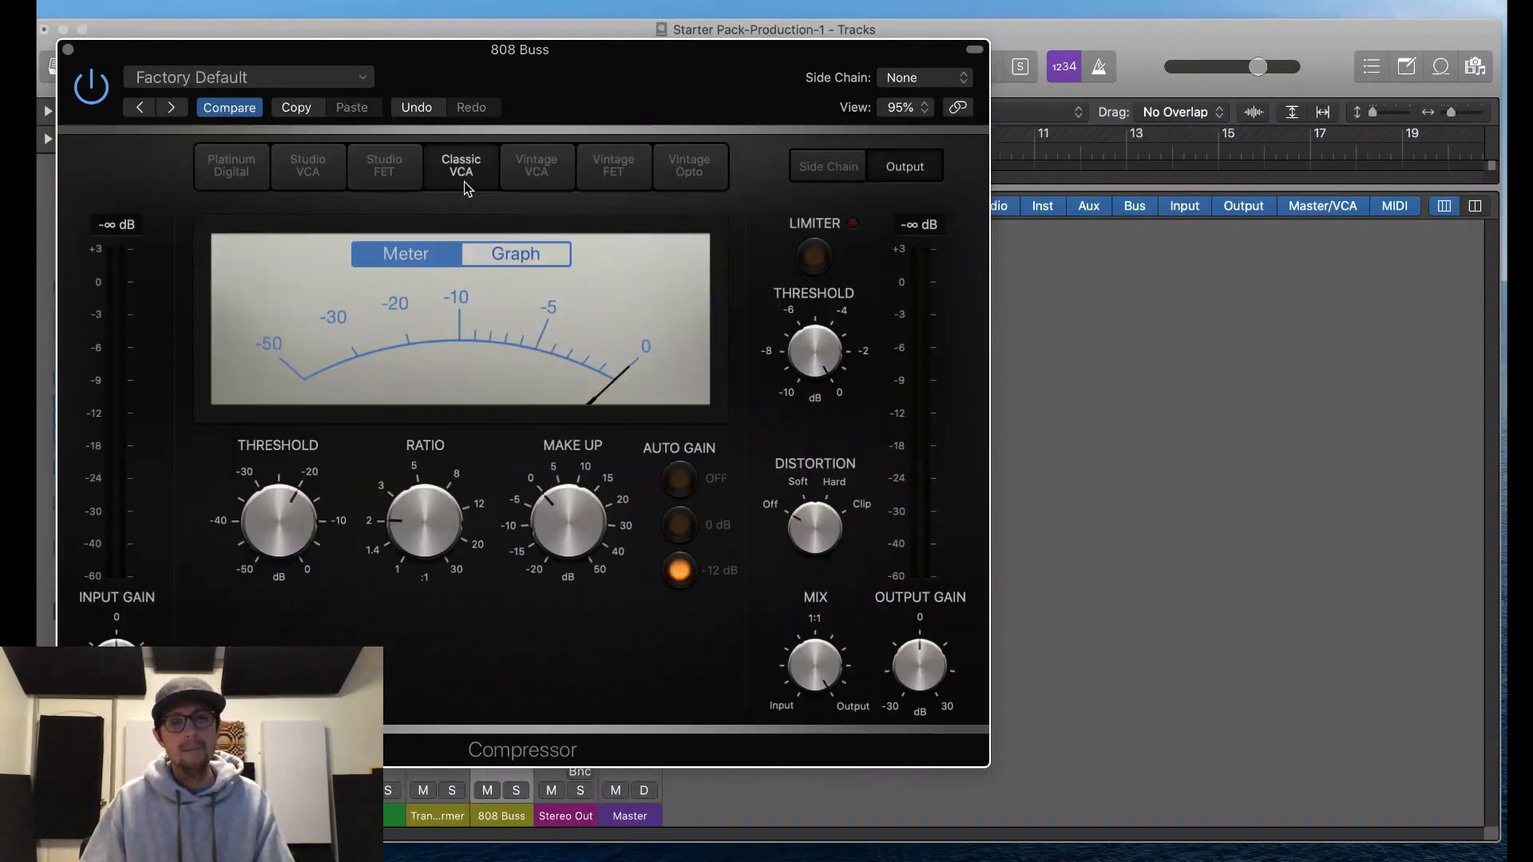
{"action": "left_click", "coordinate": [597, 168]}
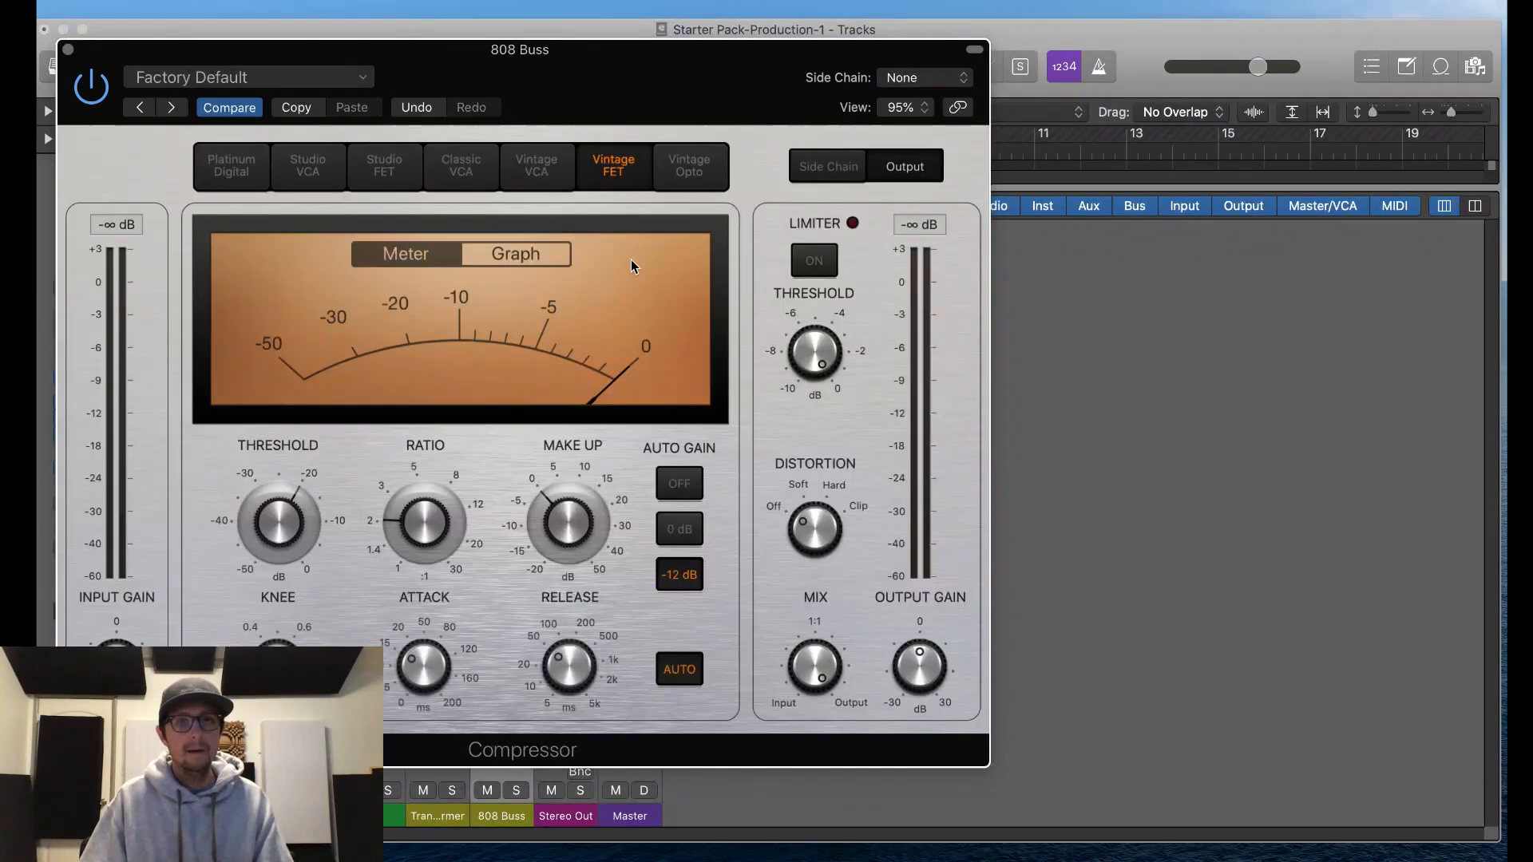
{"action": "left_click", "coordinate": [687, 174]}
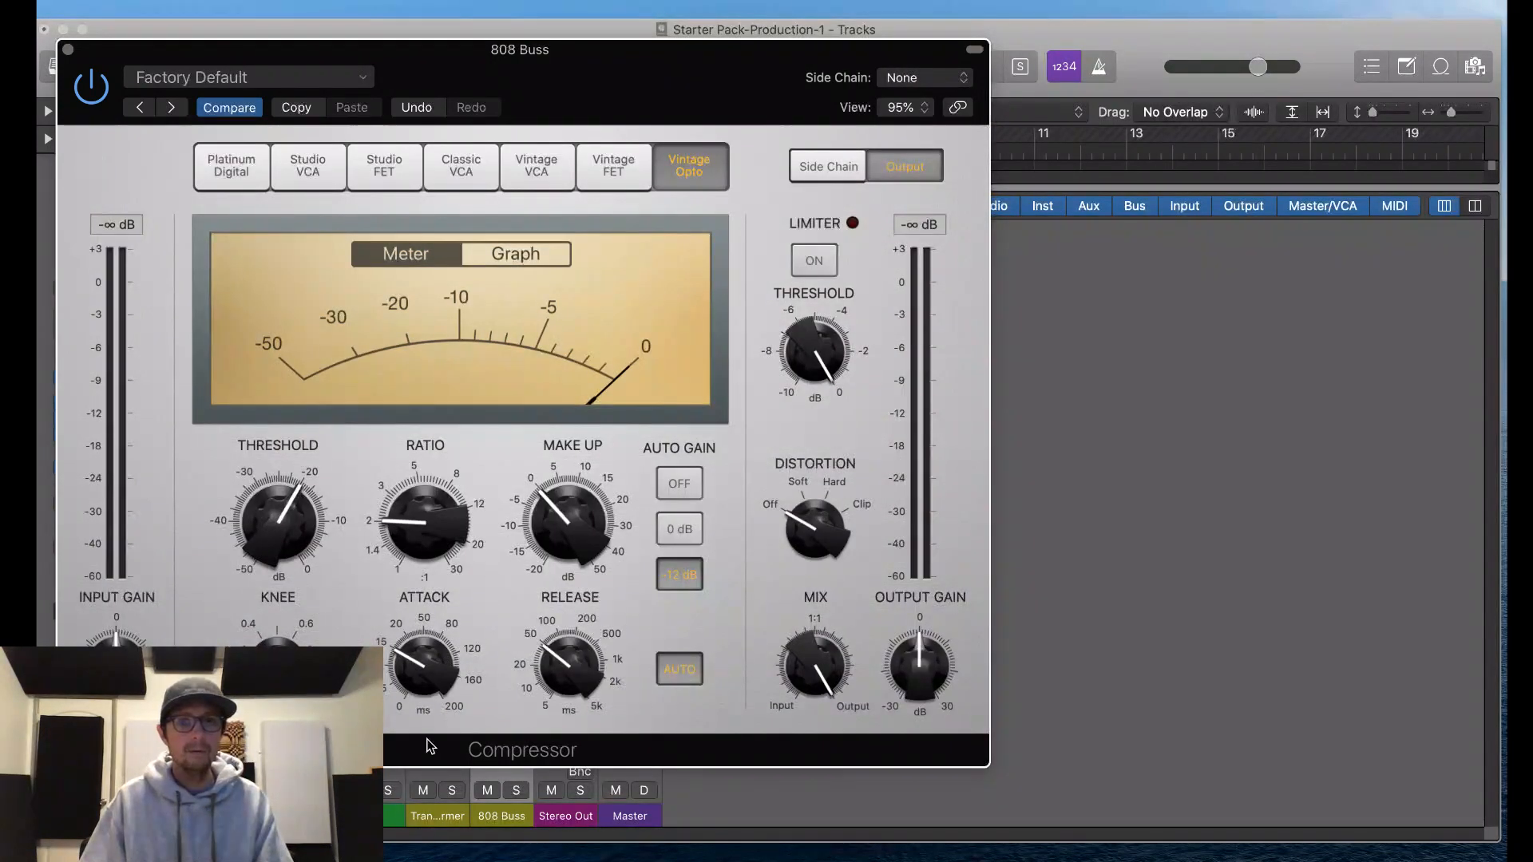
{"action": "left_click", "coordinate": [601, 179]}
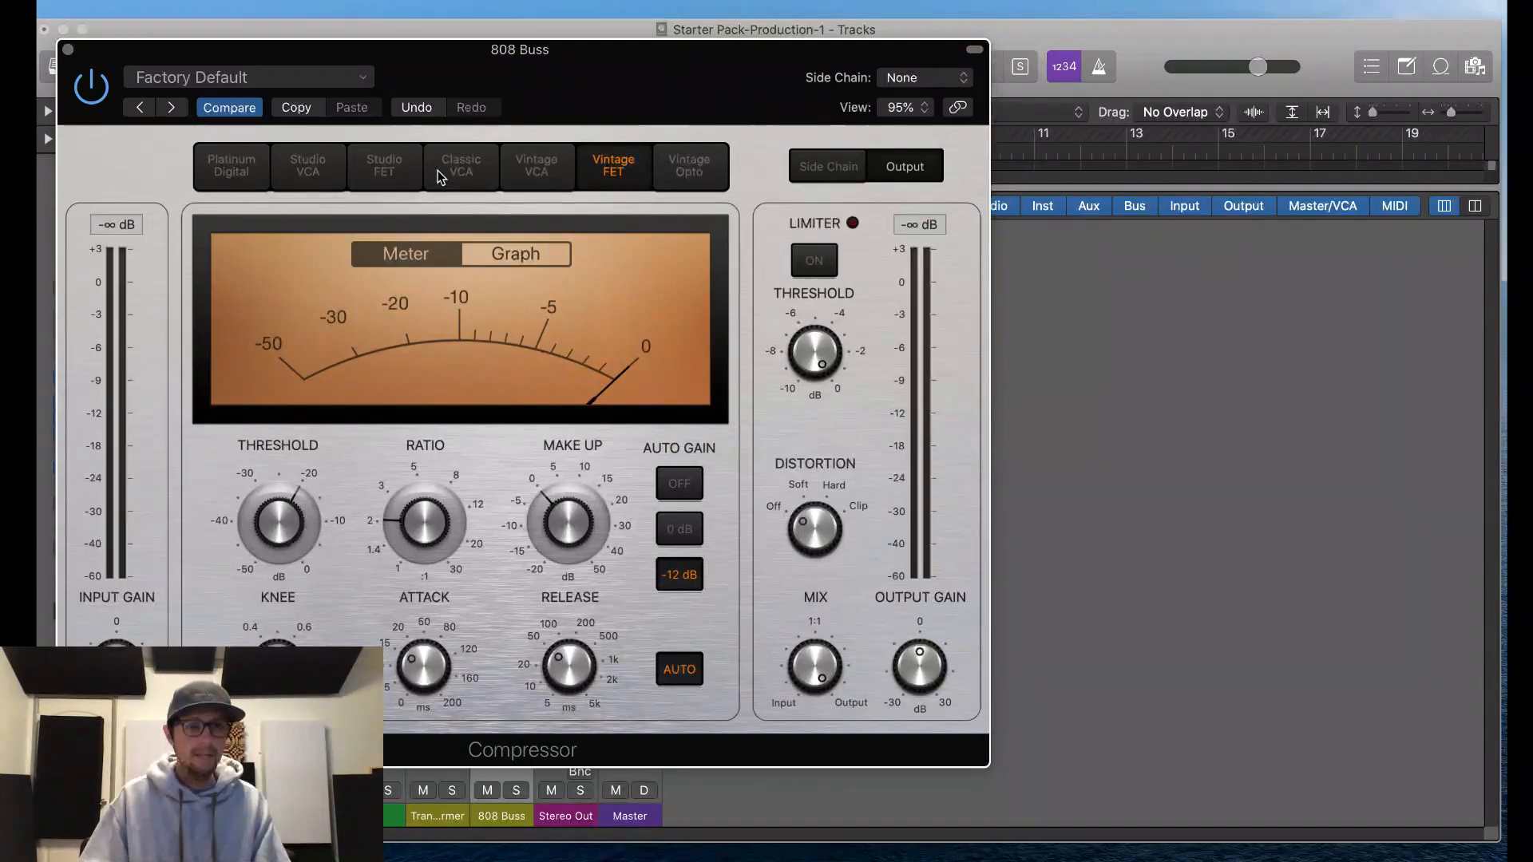
{"action": "left_click", "coordinate": [463, 171]}
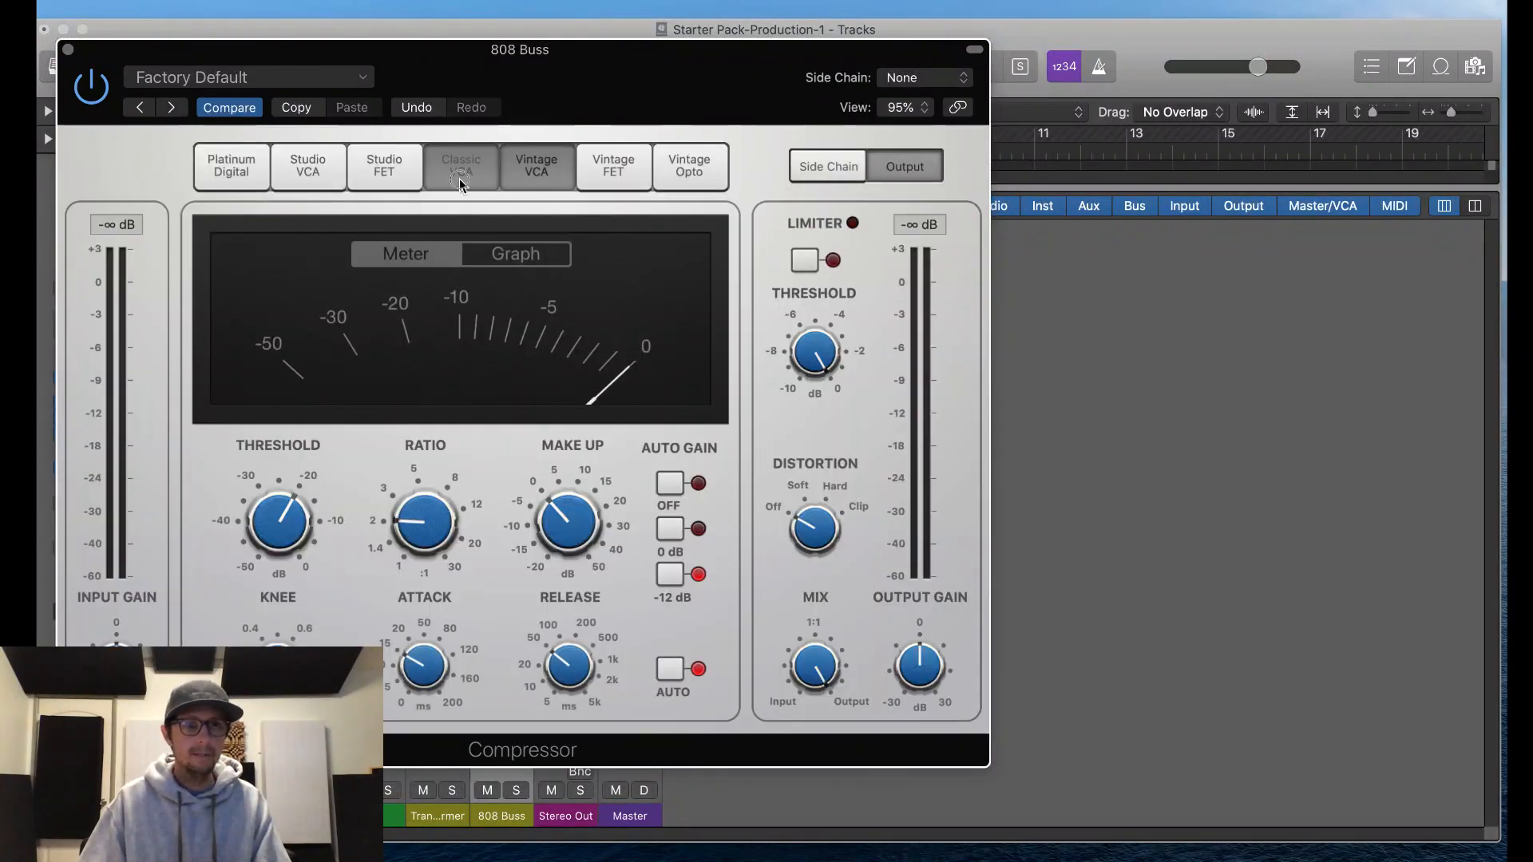
{"action": "left_click", "coordinate": [458, 179]}
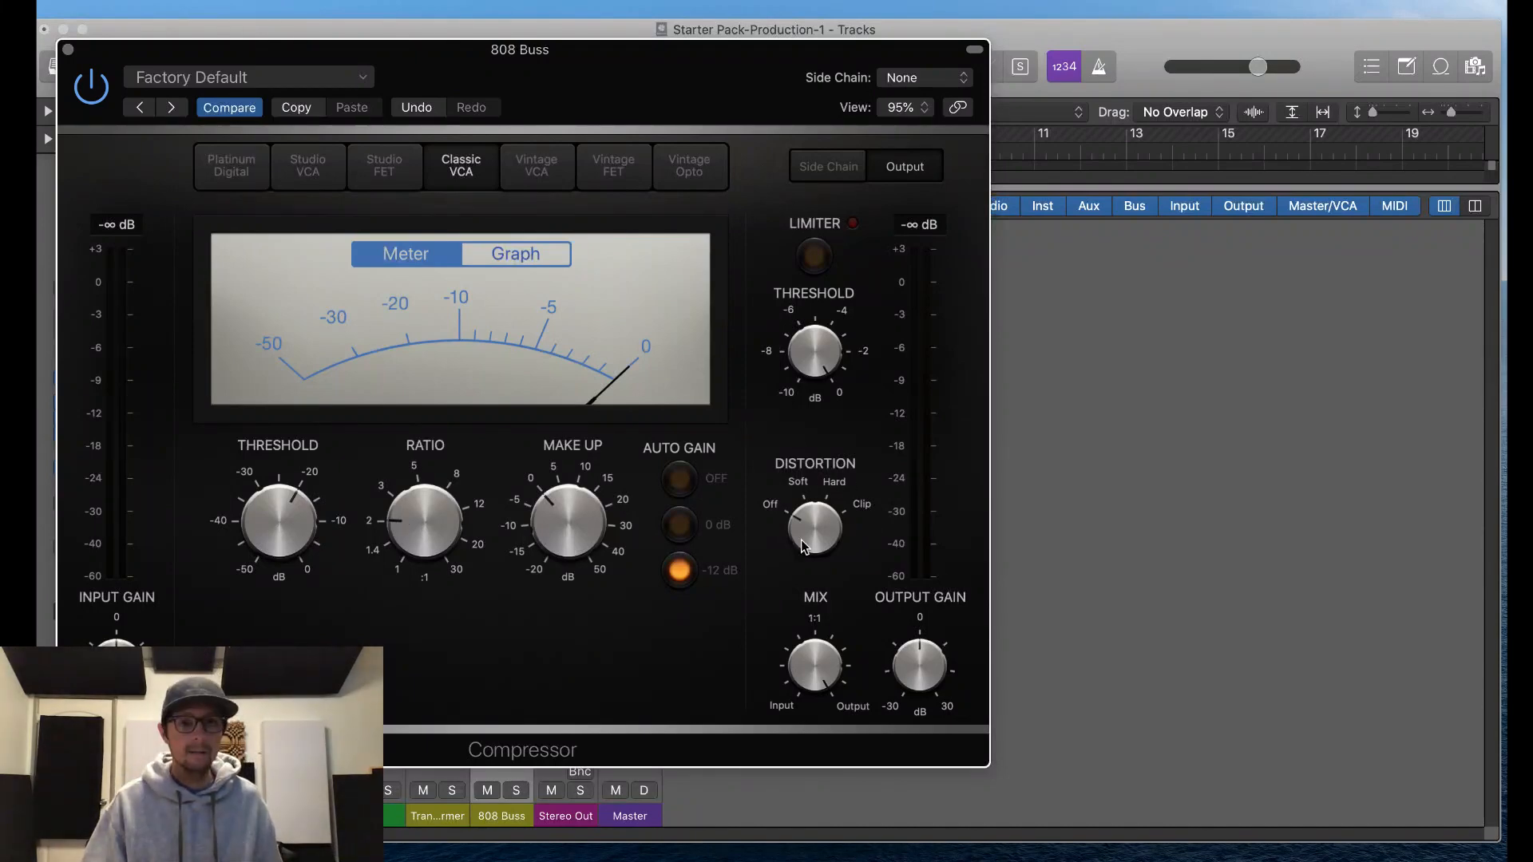
Step: During playback, switch the Compressor to Vintage VCA, with an attack of about 120 ms and a release below 10 ms
{"action": "key", "text": "space"}
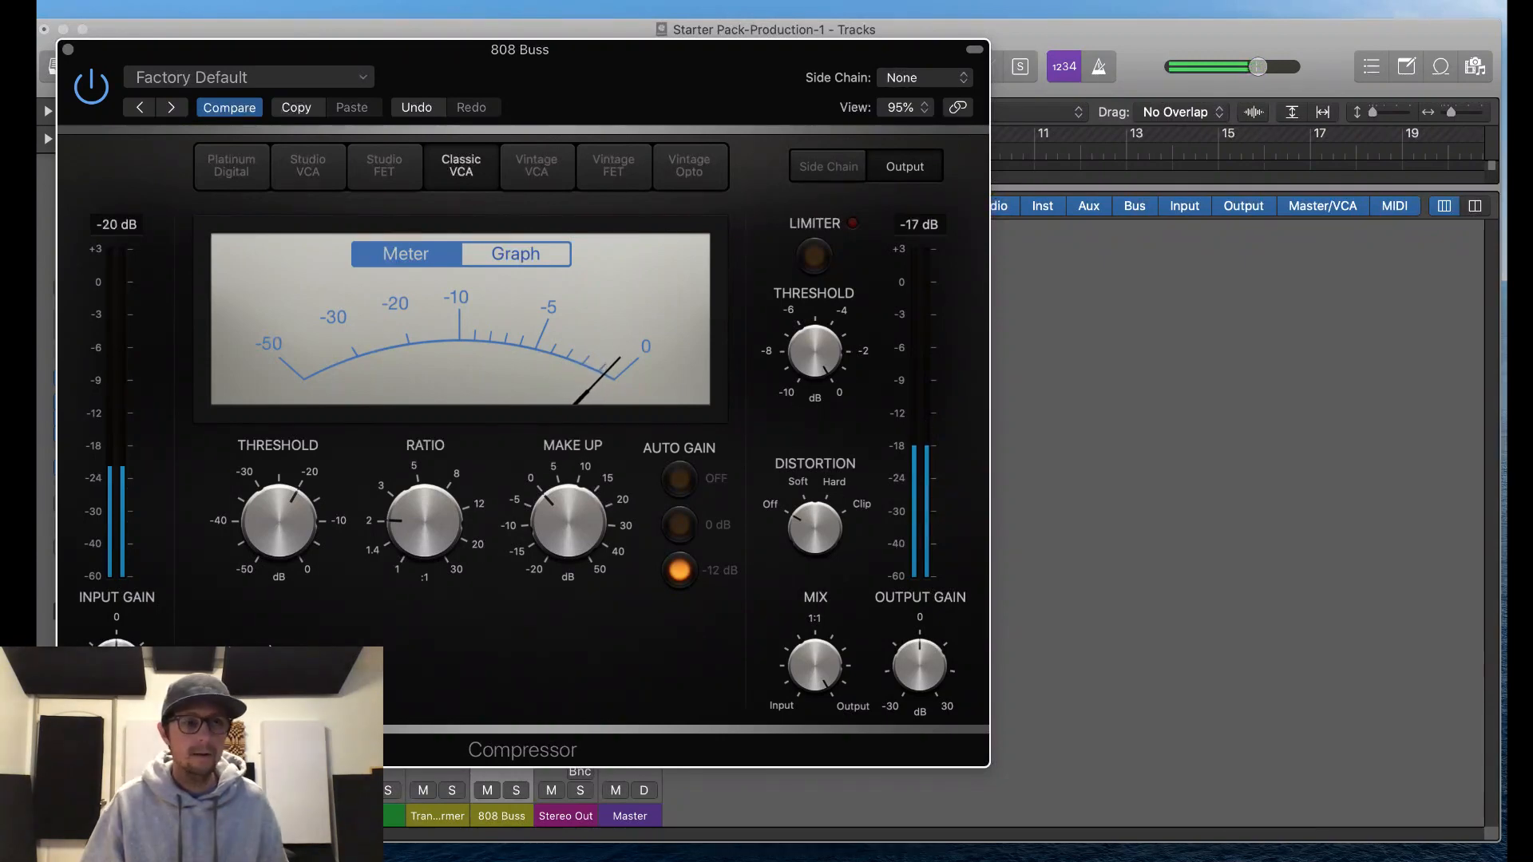
{"action": "left_click", "coordinate": [547, 171]}
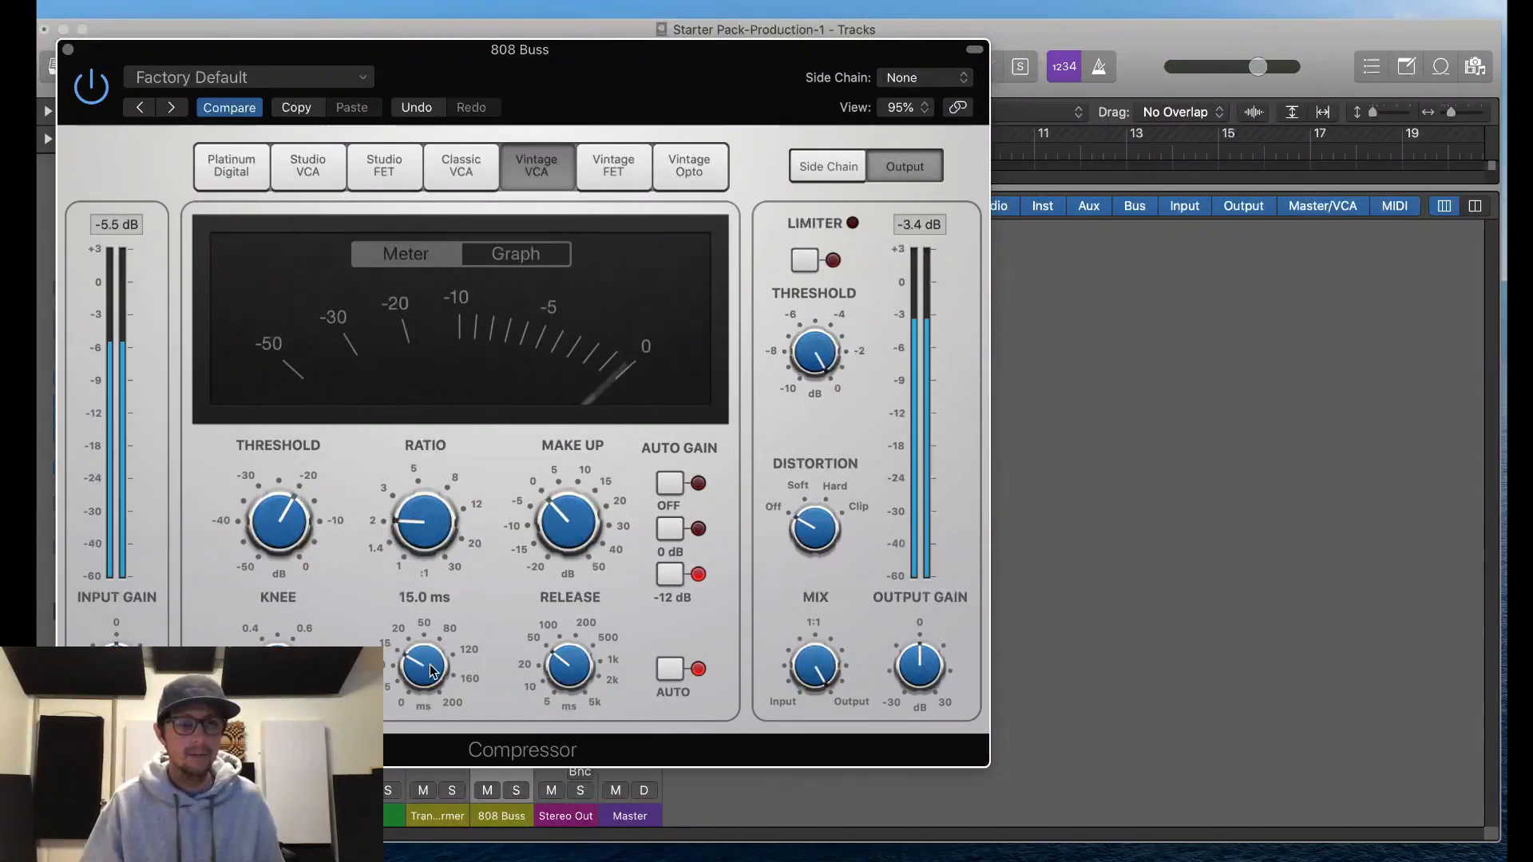
{"action": "left_click_drag", "start_coordinate": [426, 672], "coordinate": [449, 588]}
{"action": "left_click_drag", "start_coordinate": [568, 667], "coordinate": [570, 733]}
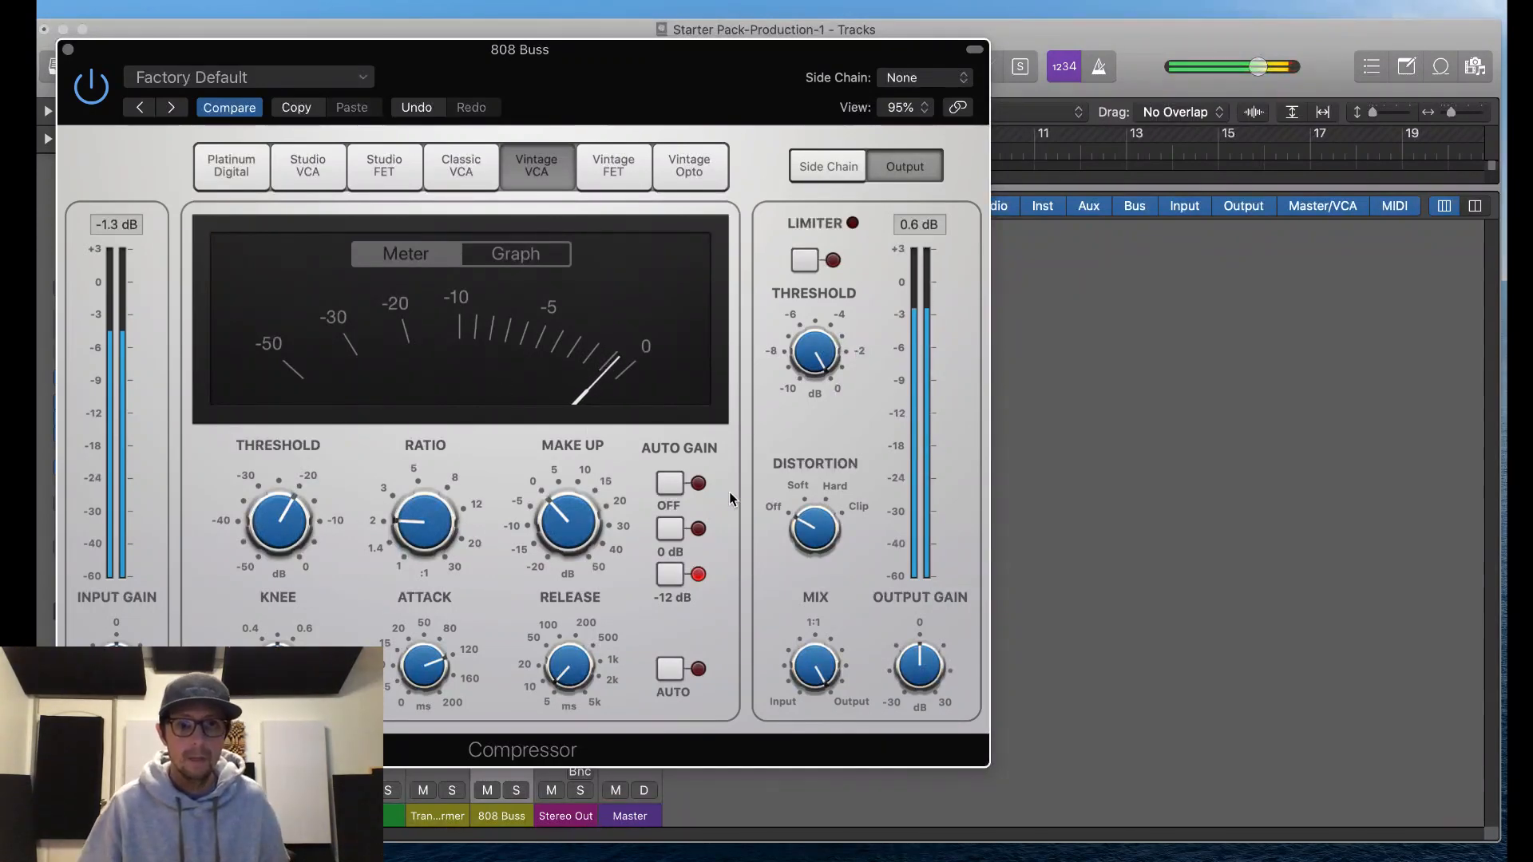
Step: Set the Compressor's output distortion to Soft and enable the limiter with a threshold of about -1 dB
{"action": "left_click_drag", "start_coordinate": [815, 529], "coordinate": [819, 527]}
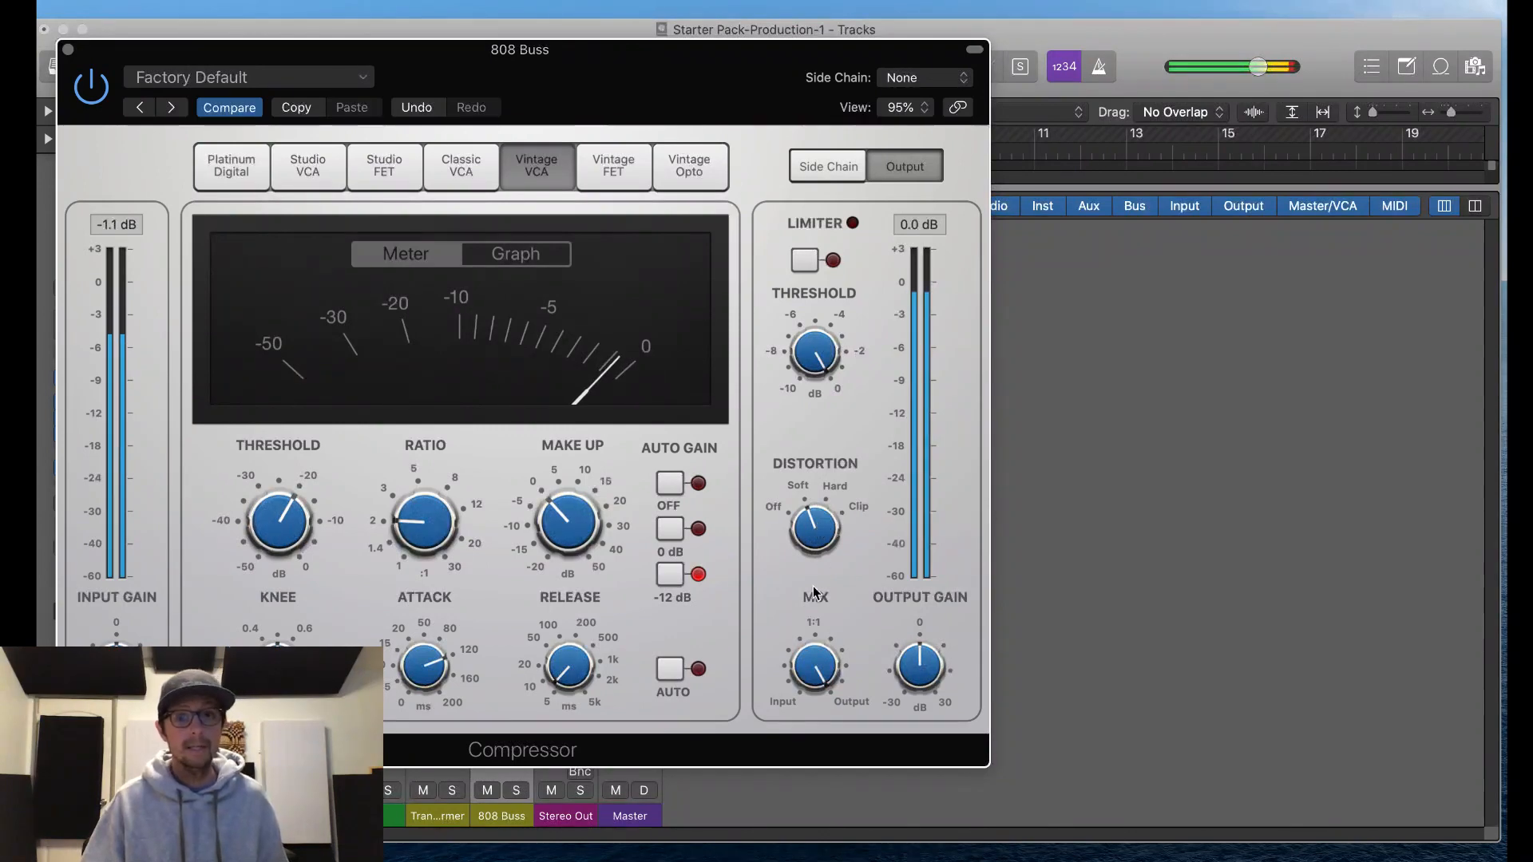
{"action": "mouse_move", "coordinate": [824, 604]}
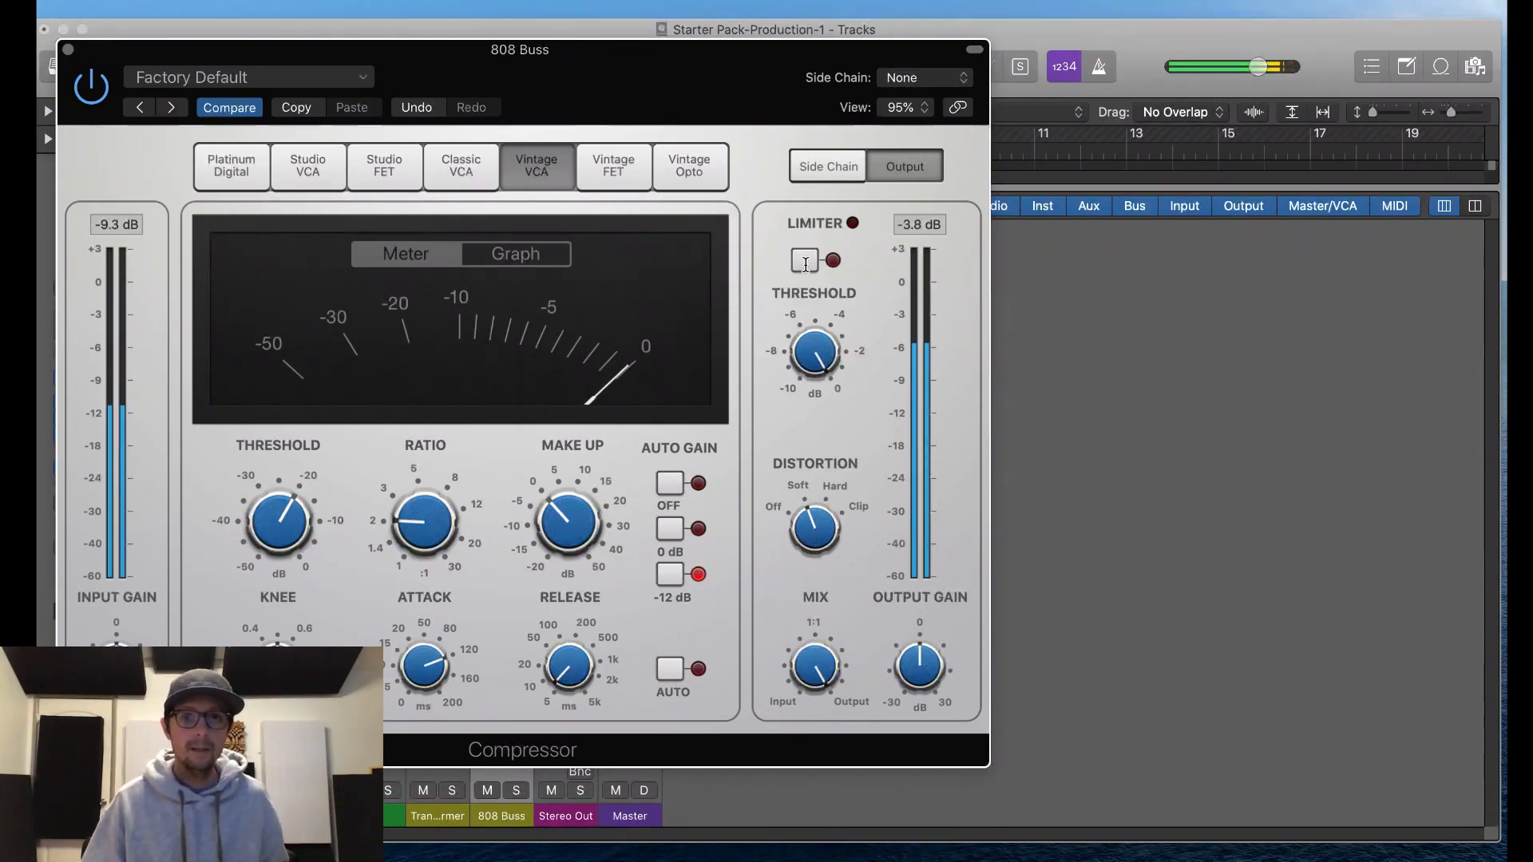
{"action": "mouse_move", "coordinate": [816, 369]}
{"action": "left_click_drag", "start_coordinate": [816, 369], "coordinate": [807, 377]}
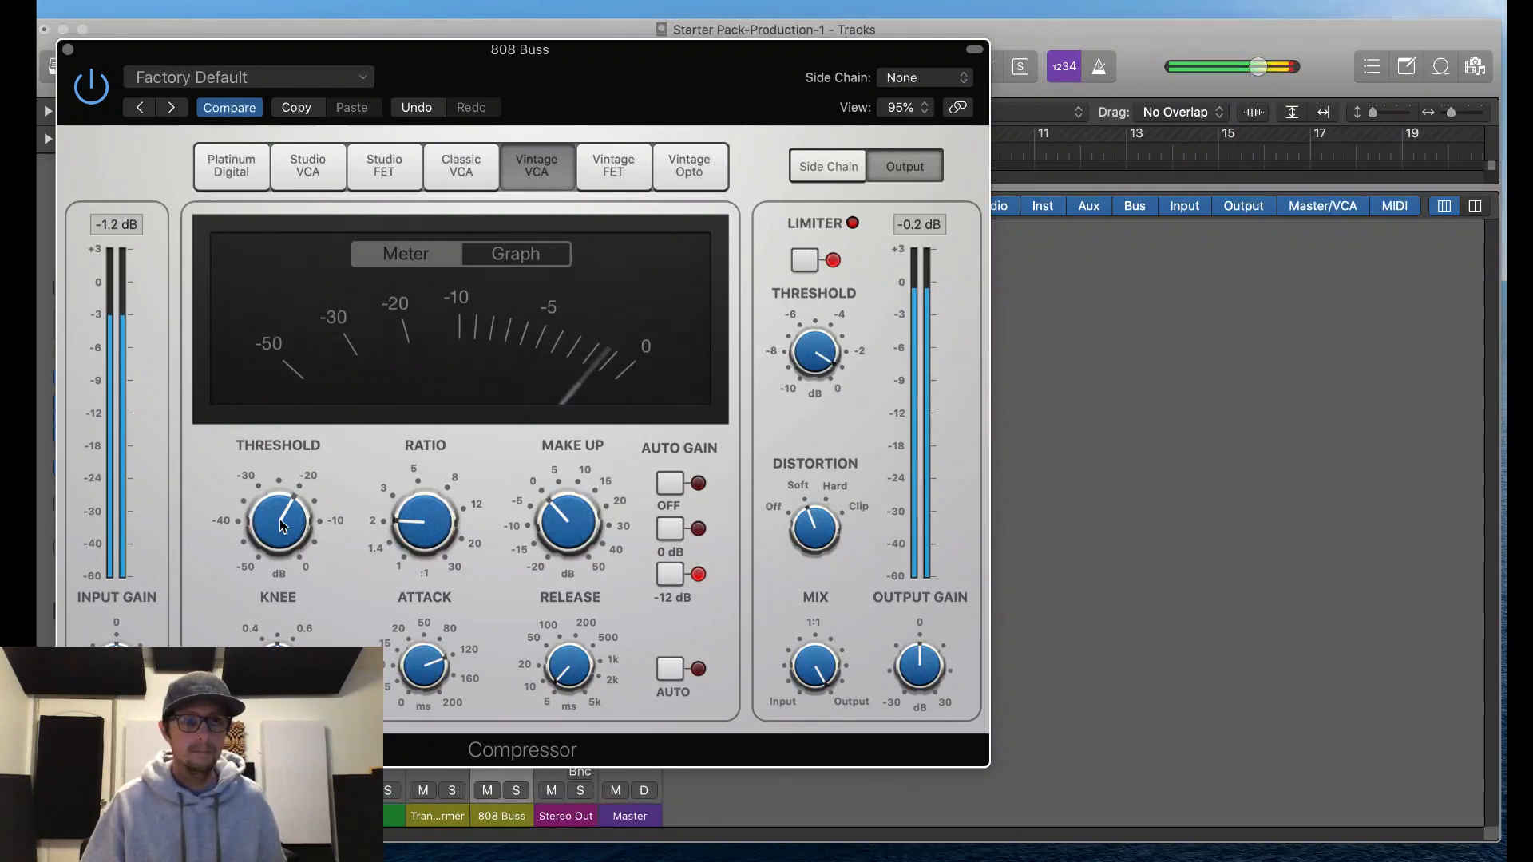
Step: Adjust the Compressor to a 3.1:1 ratio, a slightly higher threshold and a shorter attack of about 70 ms
{"action": "left_click_drag", "start_coordinate": [393, 522], "coordinate": [414, 495]}
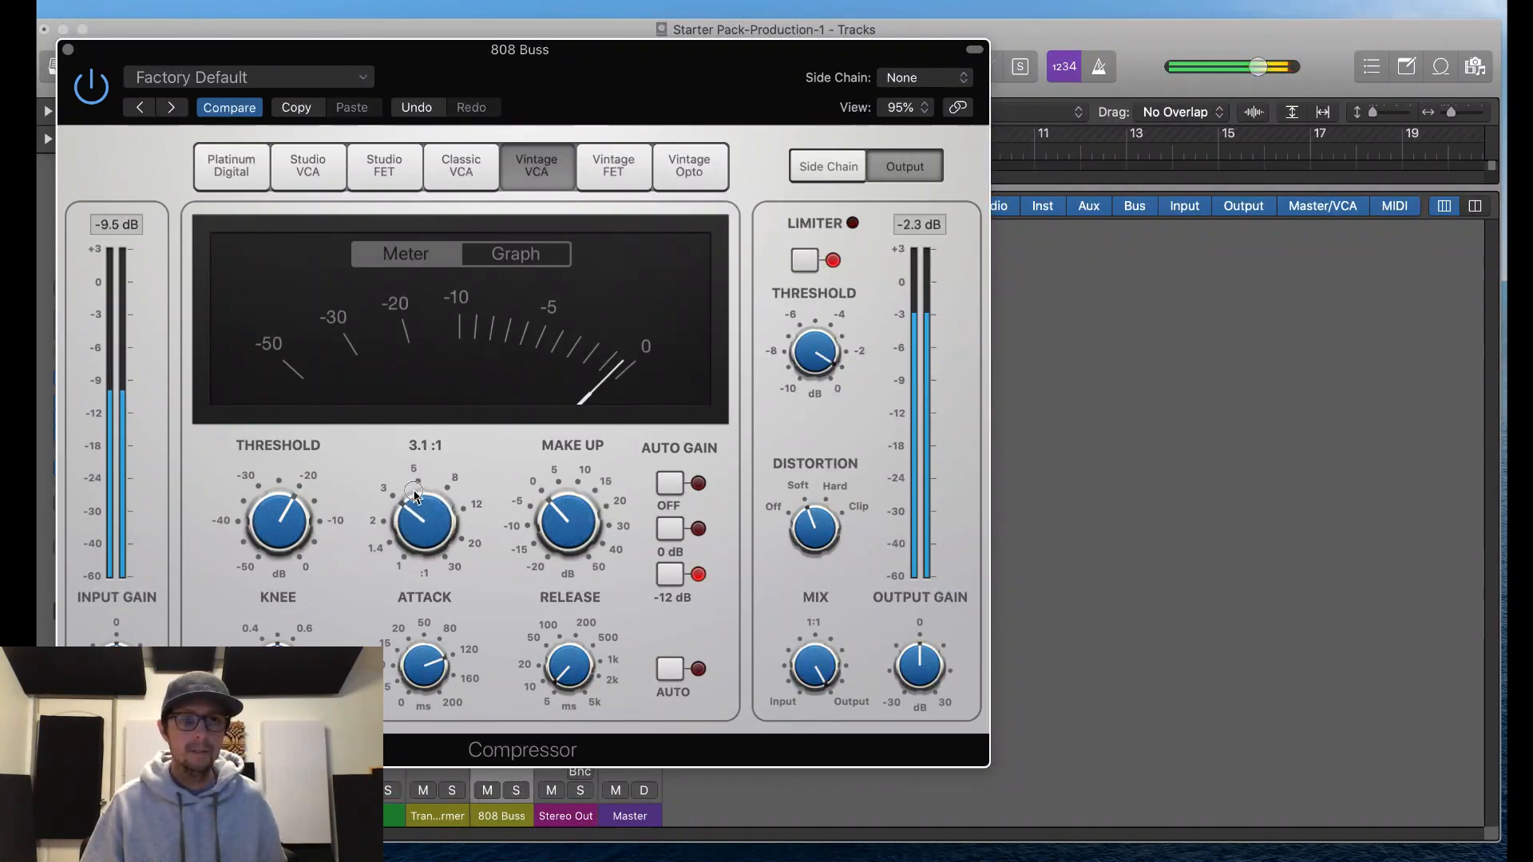
{"action": "left_click_drag", "start_coordinate": [297, 501], "coordinate": [328, 511]}
{"action": "left_click_drag", "start_coordinate": [422, 647], "coordinate": [438, 679]}
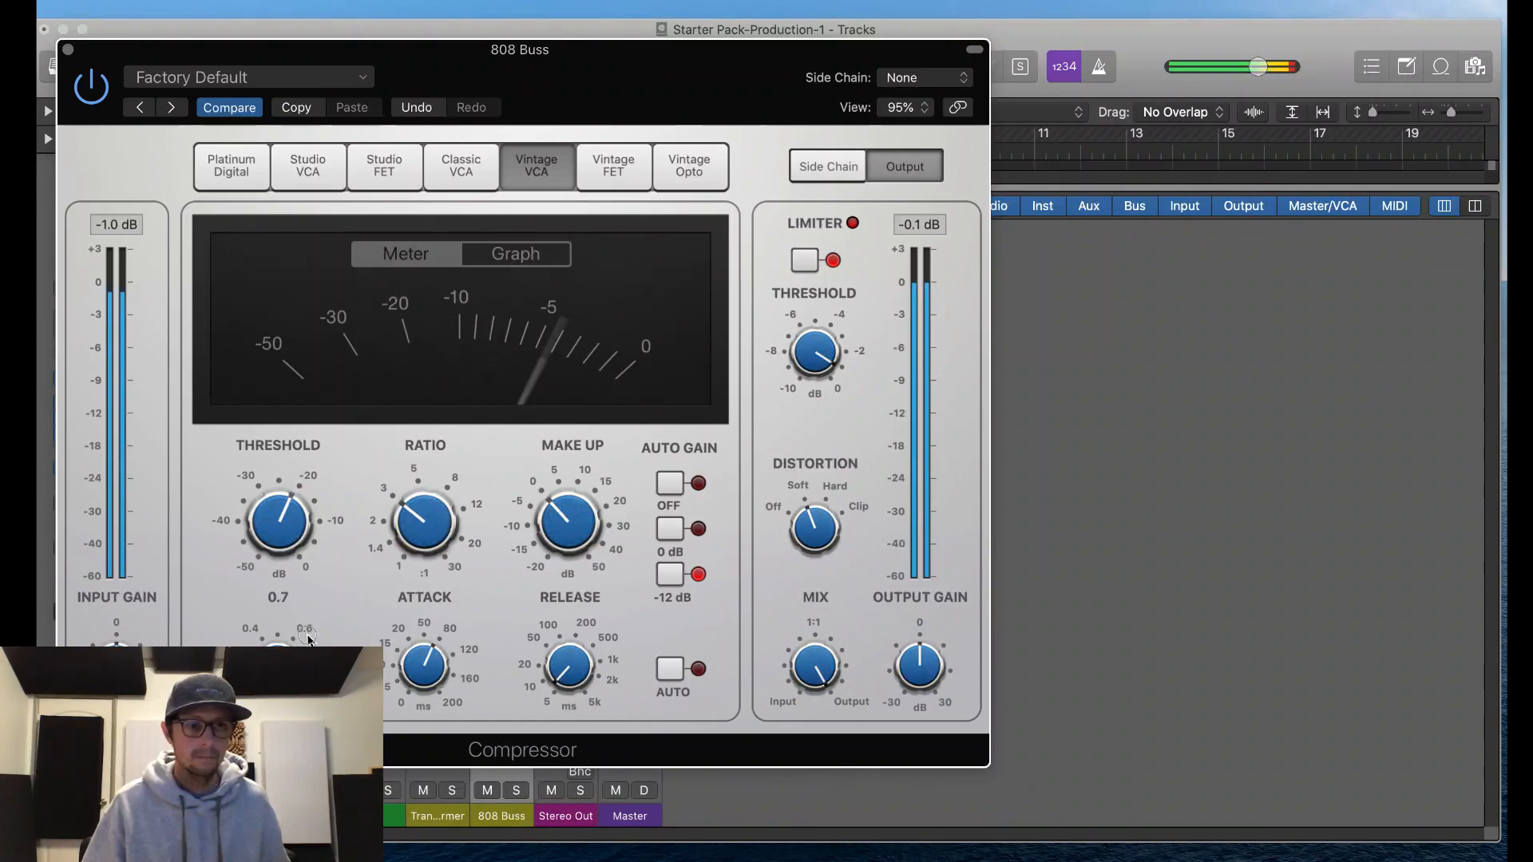
{"action": "mouse_move", "coordinate": [436, 669]}
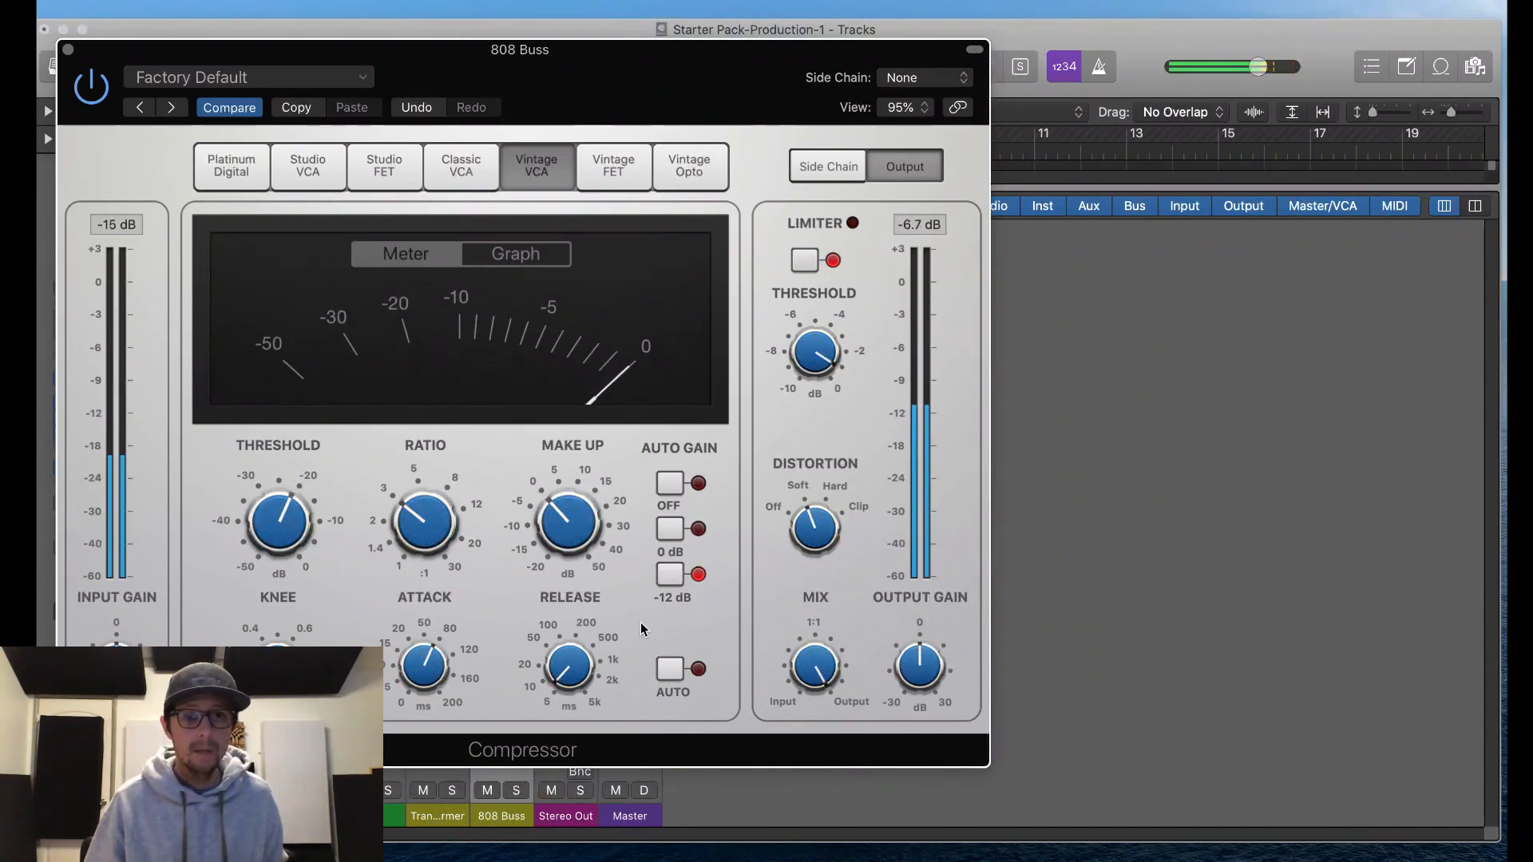
Step: Turn off the Compressor's auto gain and raise the make-up gain to about 3 dB
{"action": "left_click", "coordinate": [673, 483]}
{"action": "mouse_move", "coordinate": [571, 517]}
{"action": "left_click_drag", "start_coordinate": [571, 517], "coordinate": [572, 512]}
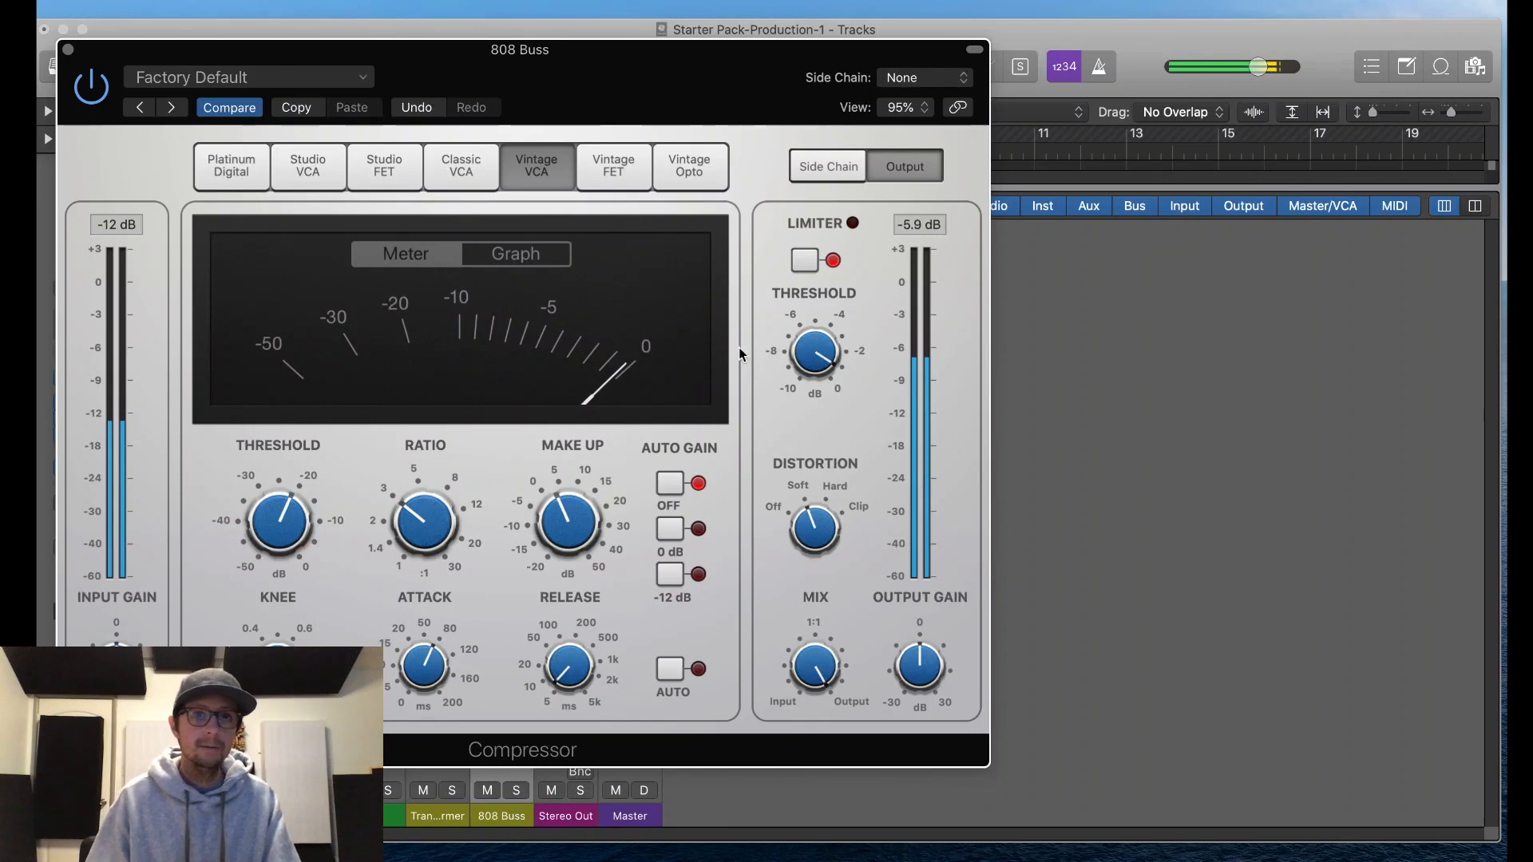
Step: Raise the output limiter's threshold slightly, closer to 0 dB
{"action": "left_click", "coordinate": [807, 365]}
{"action": "left_click_drag", "start_coordinate": [807, 365], "coordinate": [826, 296]}
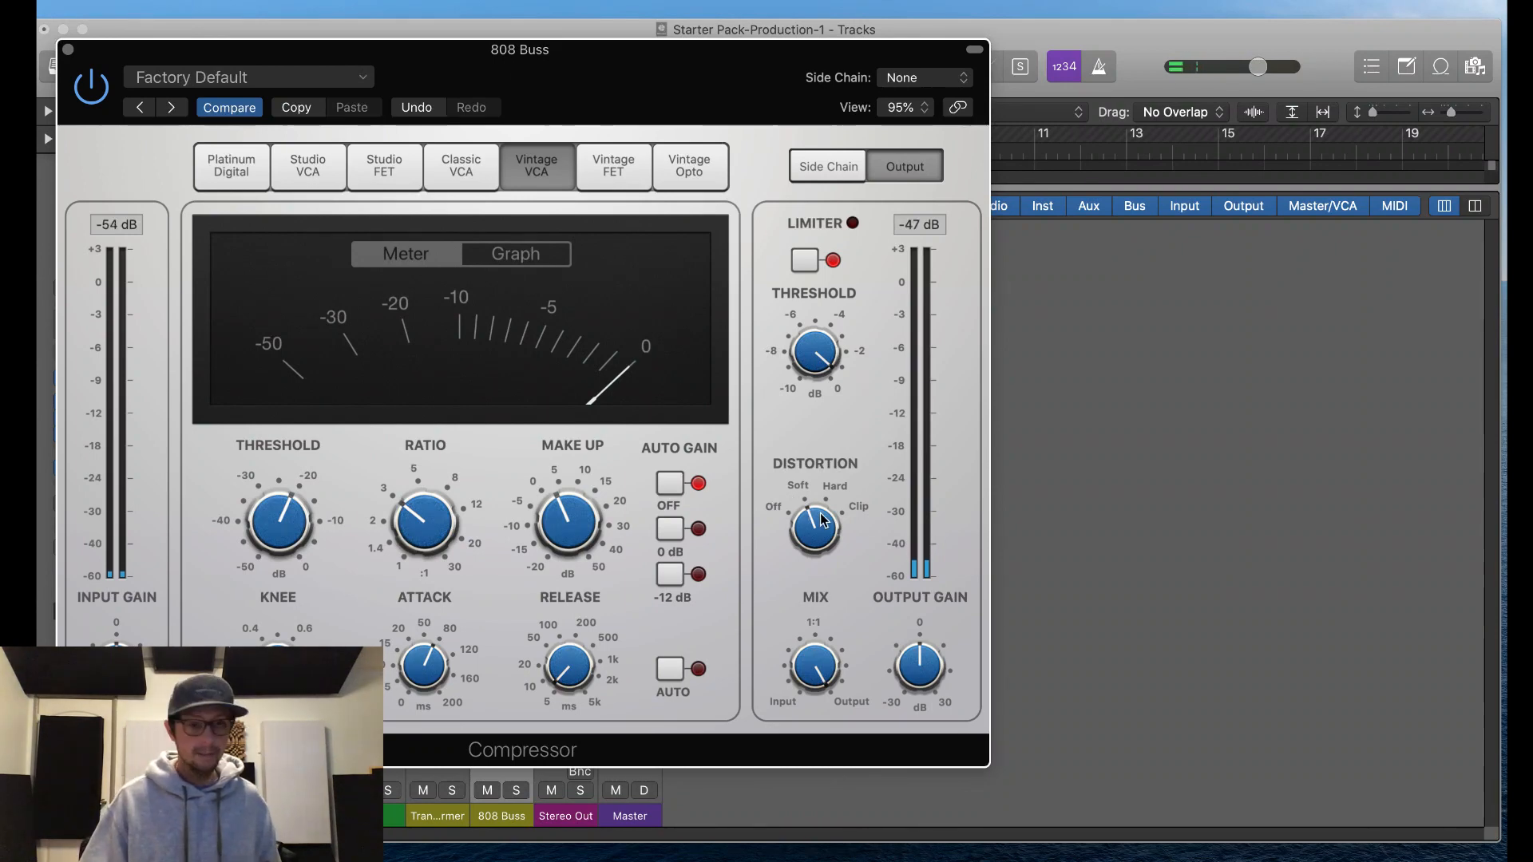
Step: Set the Compressor's output distortion to Soft and close its plug-in window
{"action": "mouse_move", "coordinate": [823, 517]}
{"action": "left_mouse_down"}
{"action": "mouse_move", "coordinate": [832, 461]}
{"action": "mouse_move", "coordinate": [827, 523]}
{"action": "left_mouse_up"}
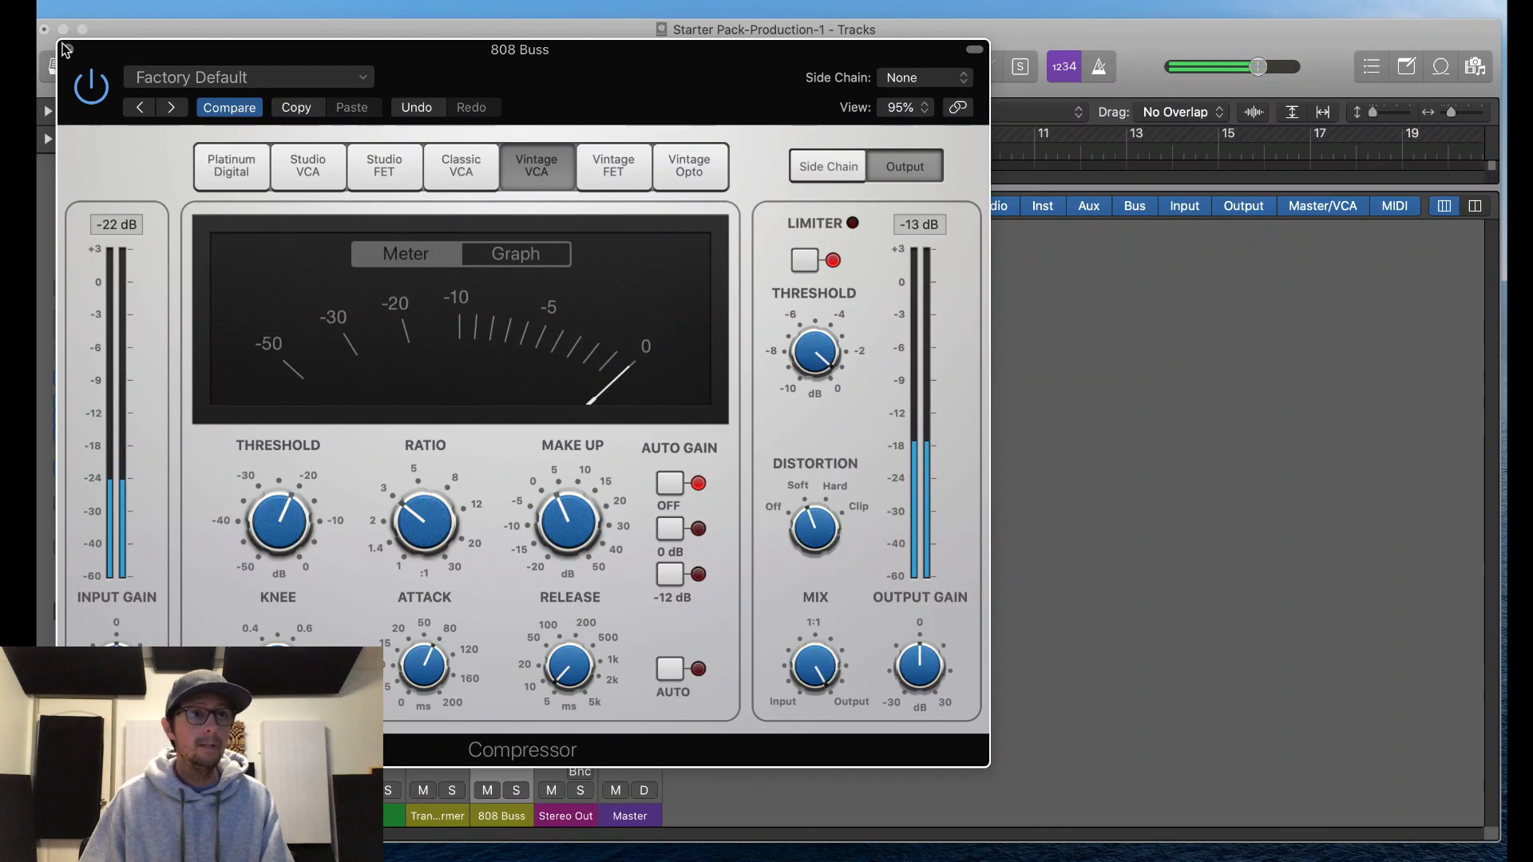
{"action": "left_click", "coordinate": [68, 50]}
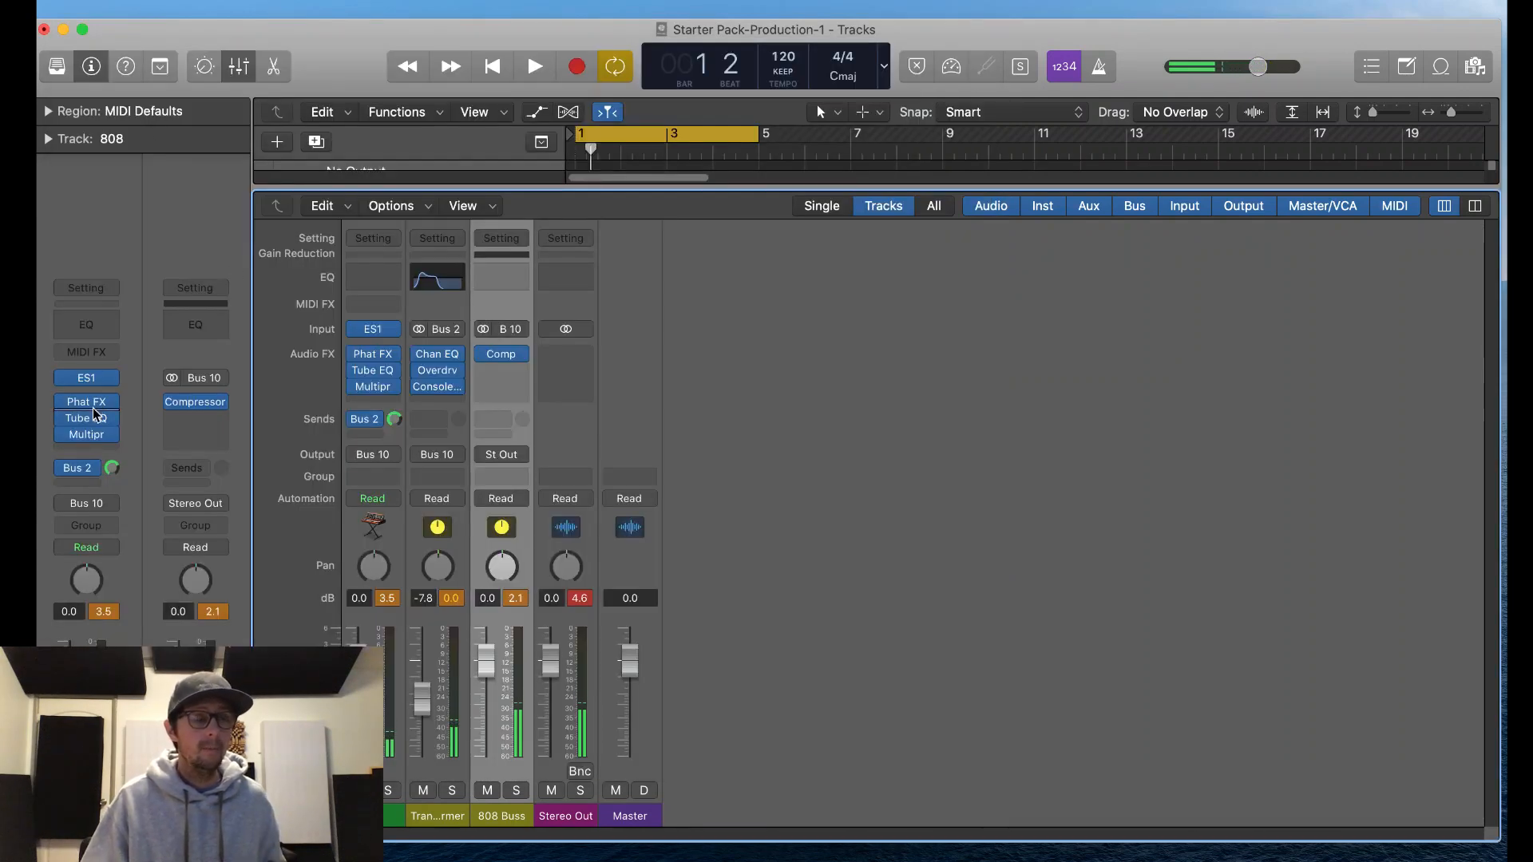
Step: Open the 808 channel's Multipressor and set the make-up gain to 3.0 dB for band 1 and 8.0 dB for band 2
{"action": "left_click", "coordinate": [87, 434]}
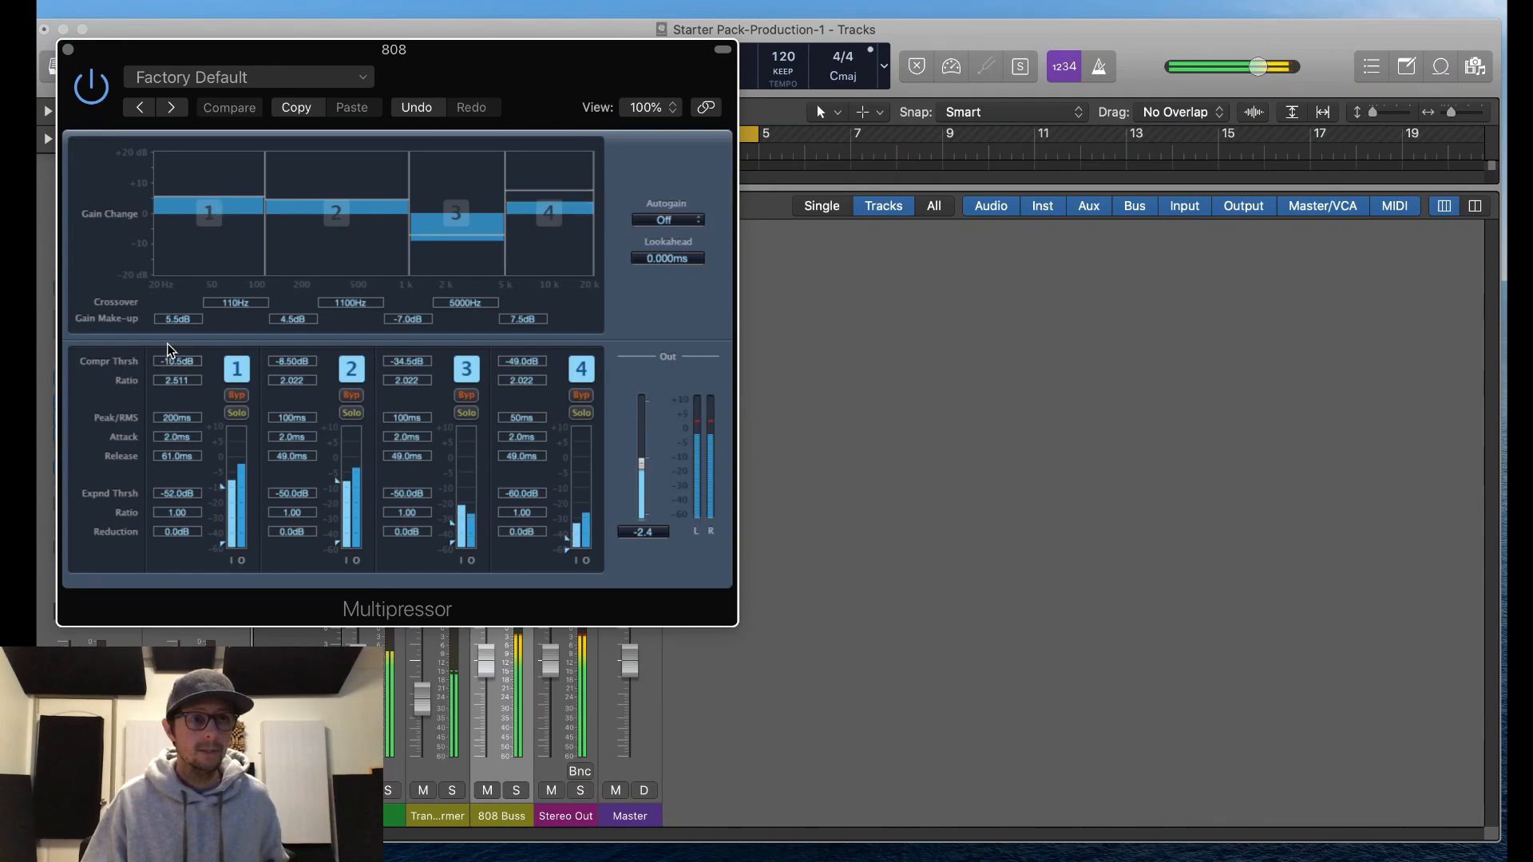
{"action": "left_click_drag", "start_coordinate": [179, 322], "coordinate": [182, 344]}
{"action": "mouse_move", "coordinate": [289, 329]}
{"action": "left_mouse_down"}
{"action": "mouse_move", "coordinate": [290, 369]}
{"action": "mouse_move", "coordinate": [289, 318]}
{"action": "left_mouse_up"}
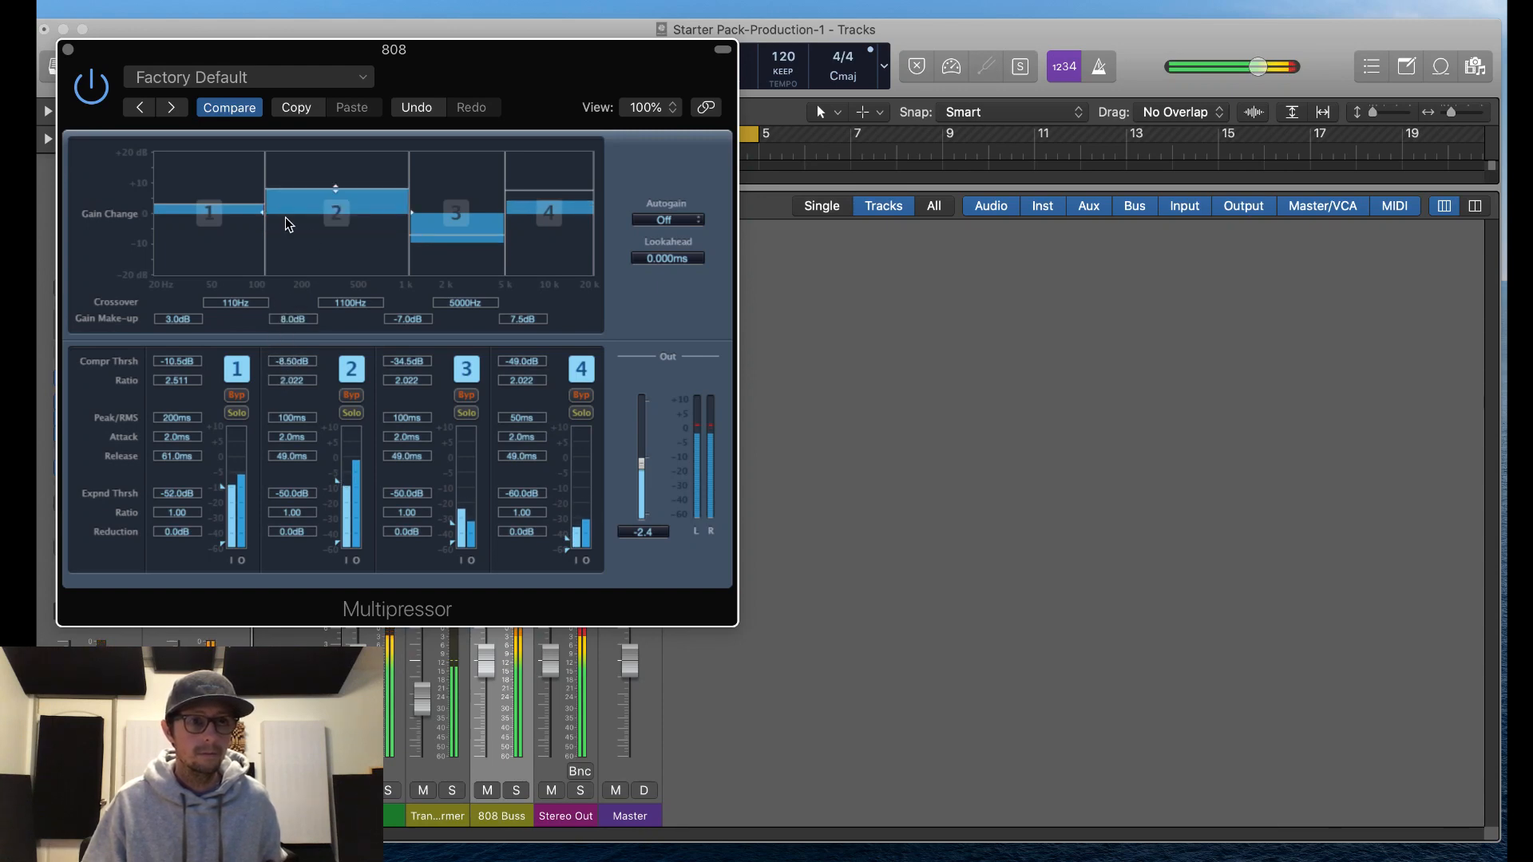
Step: Move the Multipressor's crossover frequencies to 85 Hz, 410 Hz and 4200 Hz
{"action": "left_click_drag", "start_coordinate": [264, 215], "coordinate": [247, 227]}
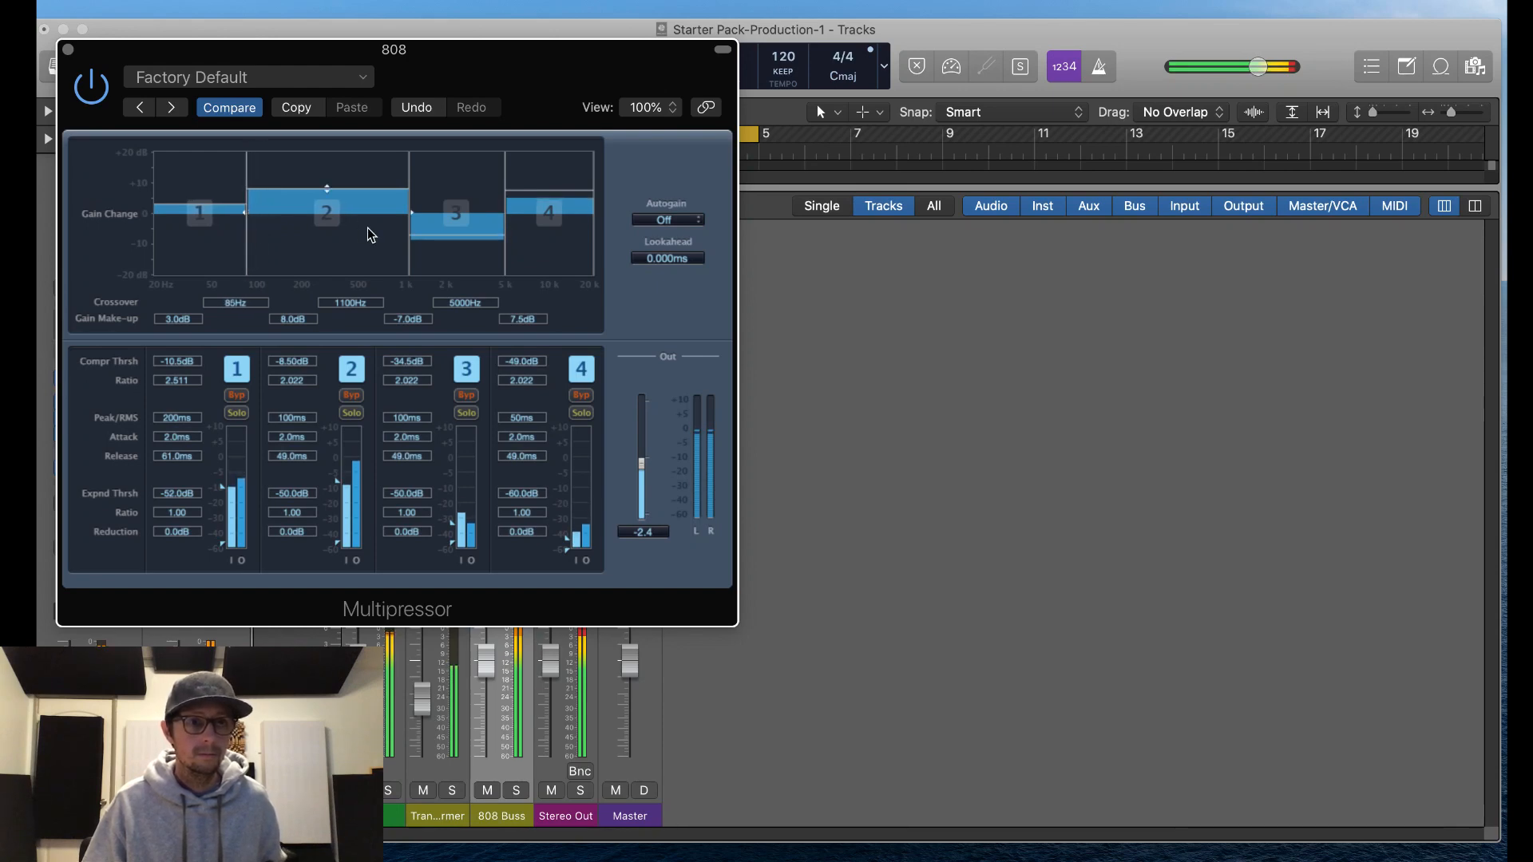
{"action": "left_click_drag", "start_coordinate": [408, 228], "coordinate": [345, 225]}
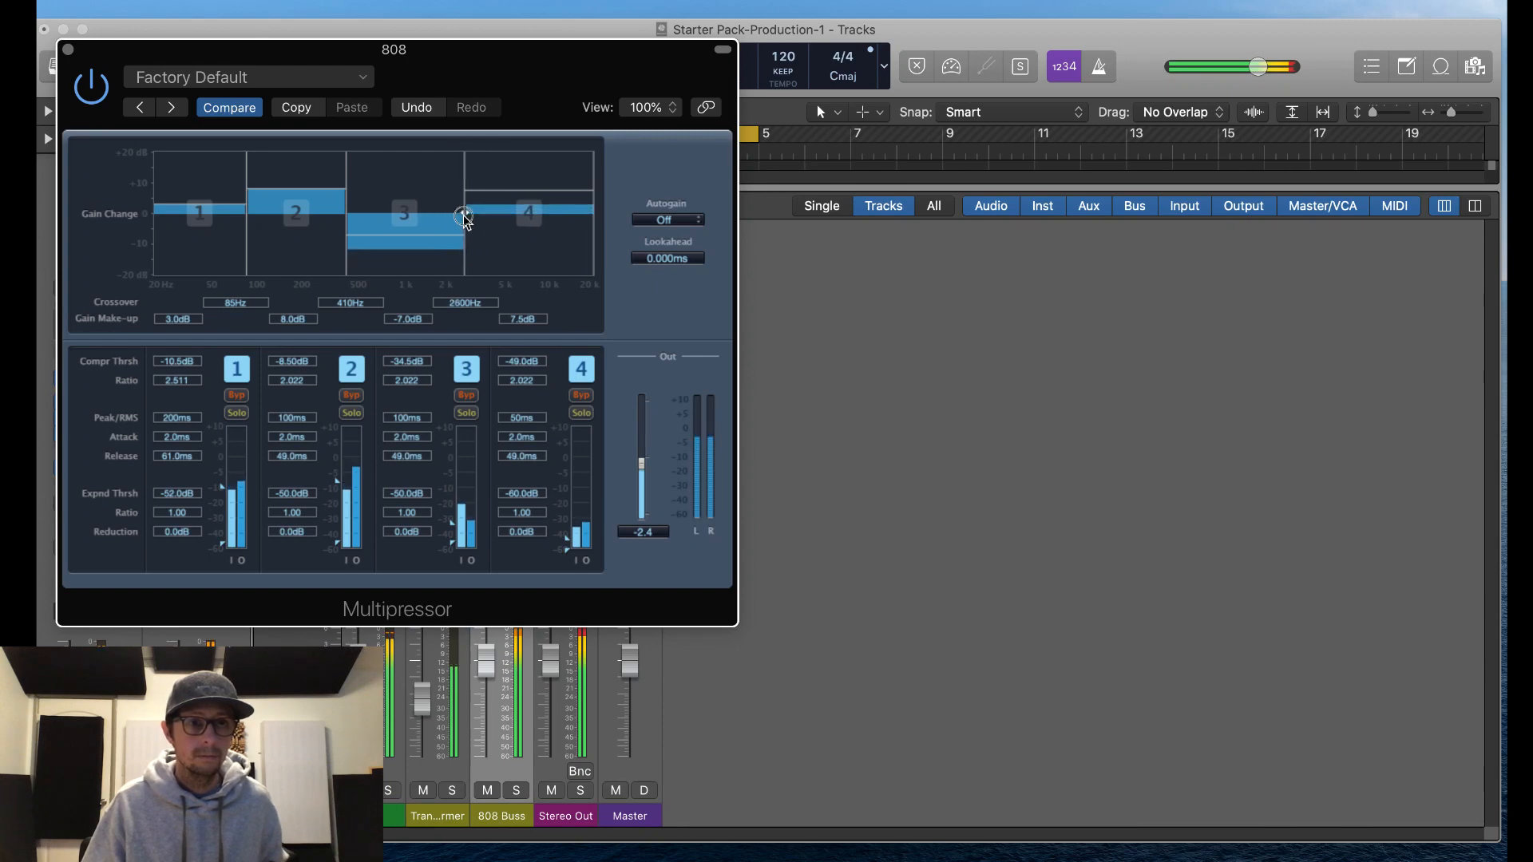
{"action": "left_click_drag", "start_coordinate": [425, 220], "coordinate": [471, 220]}
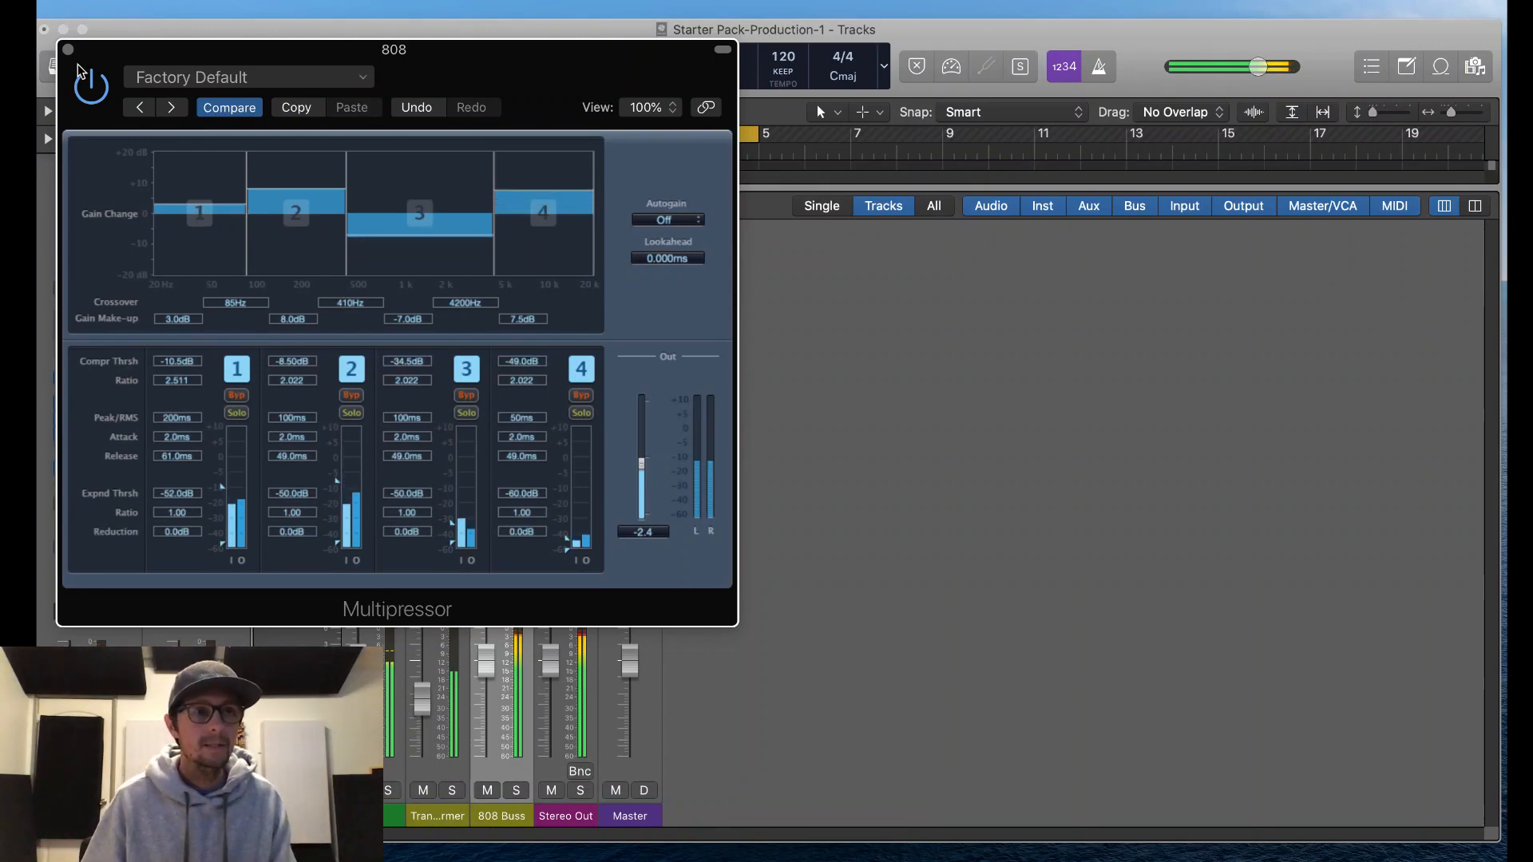
Step: Raise the Multipressor's band 1 make-up gain slightly, to just under 4 dB, and close the plug-in
{"action": "left_click_drag", "start_coordinate": [183, 328], "coordinate": [186, 322]}
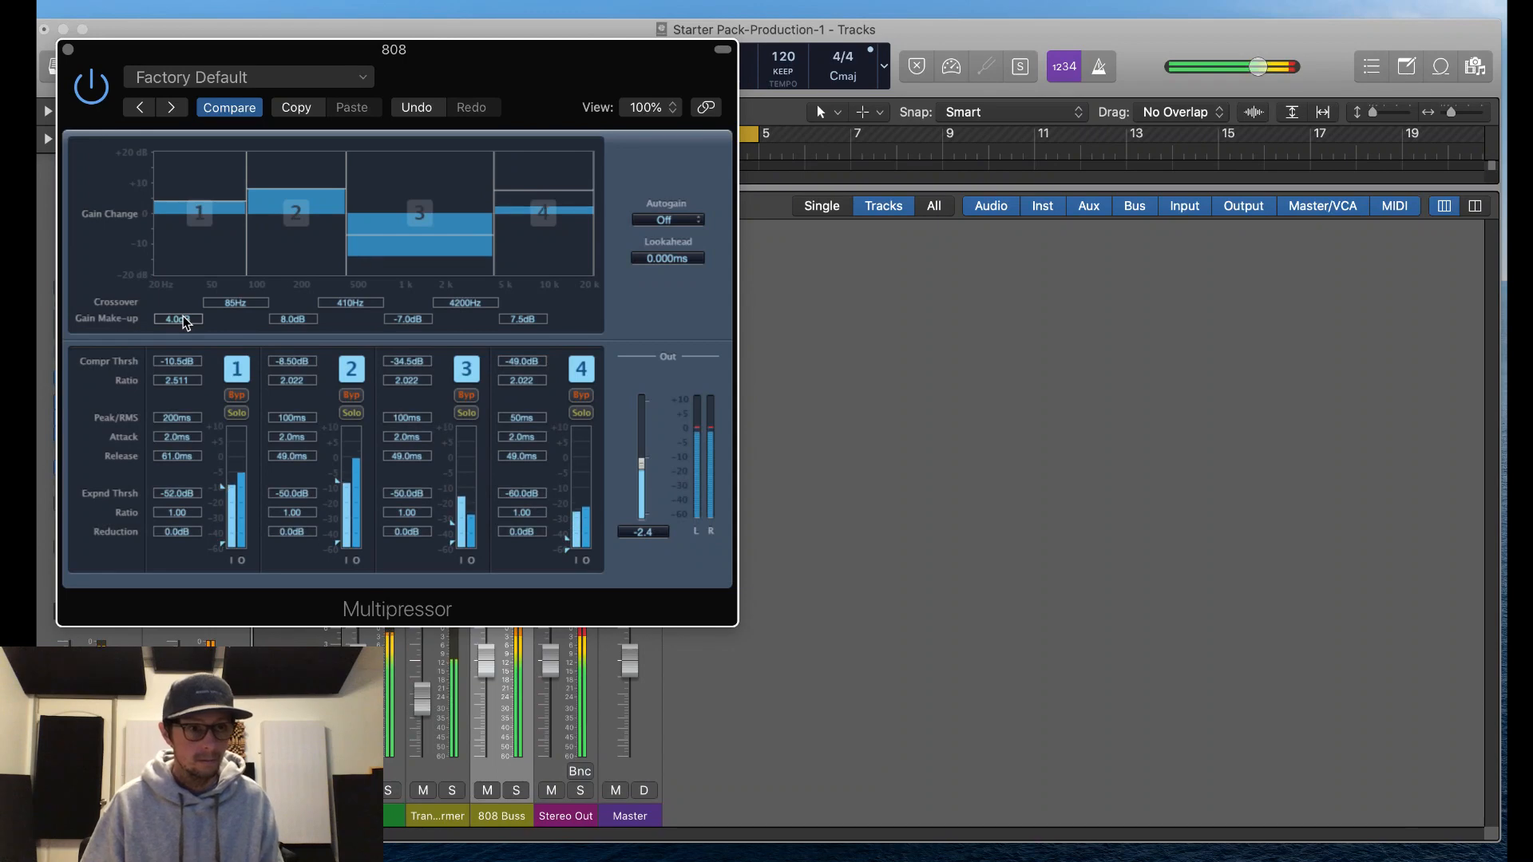
{"action": "left_click_drag", "start_coordinate": [173, 317], "coordinate": [173, 319]}
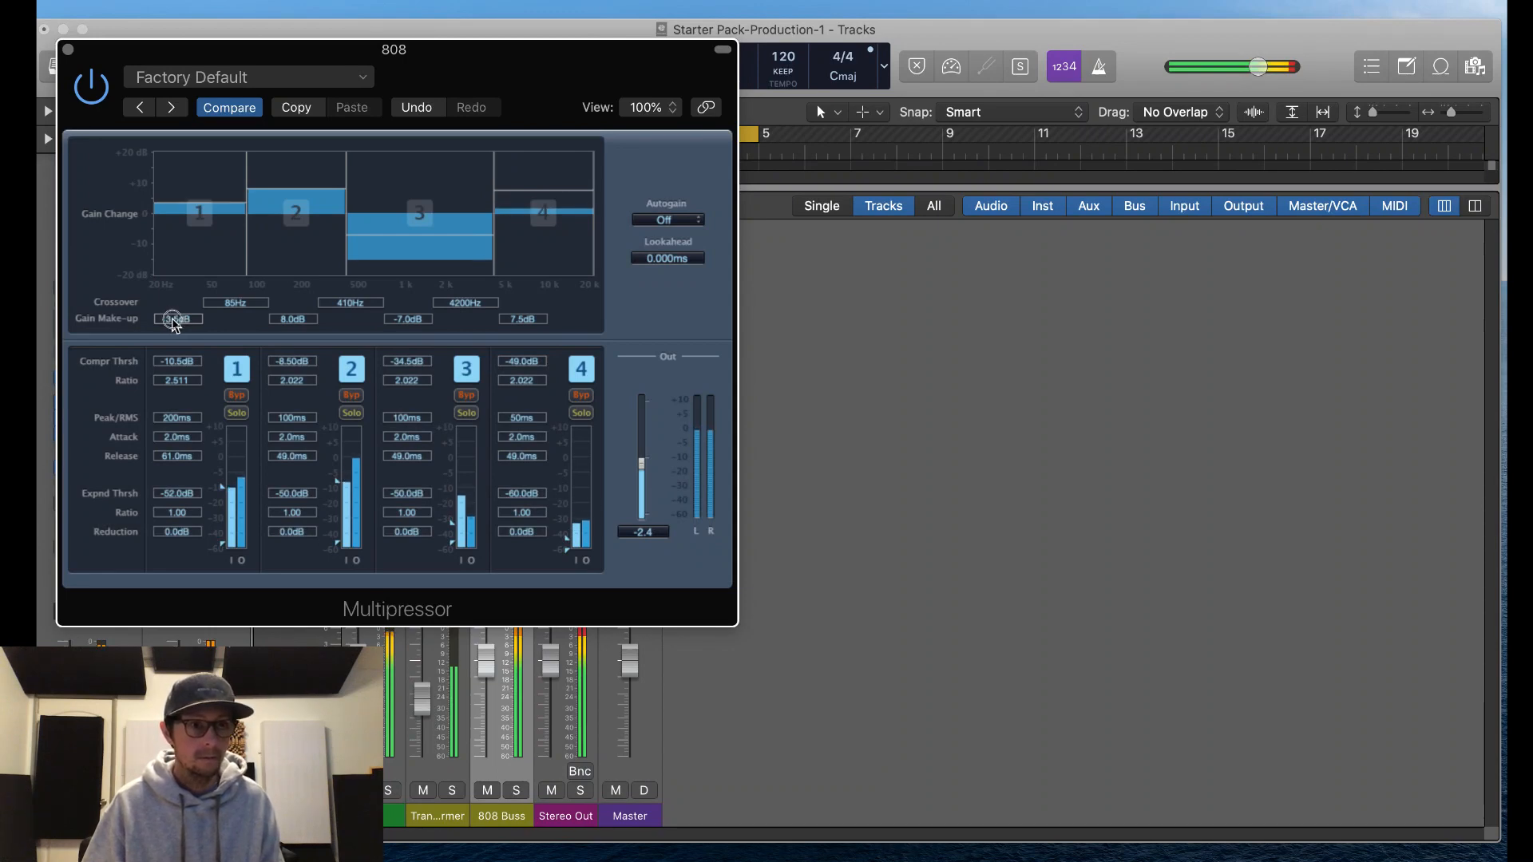
{"action": "left_click", "coordinate": [68, 50]}
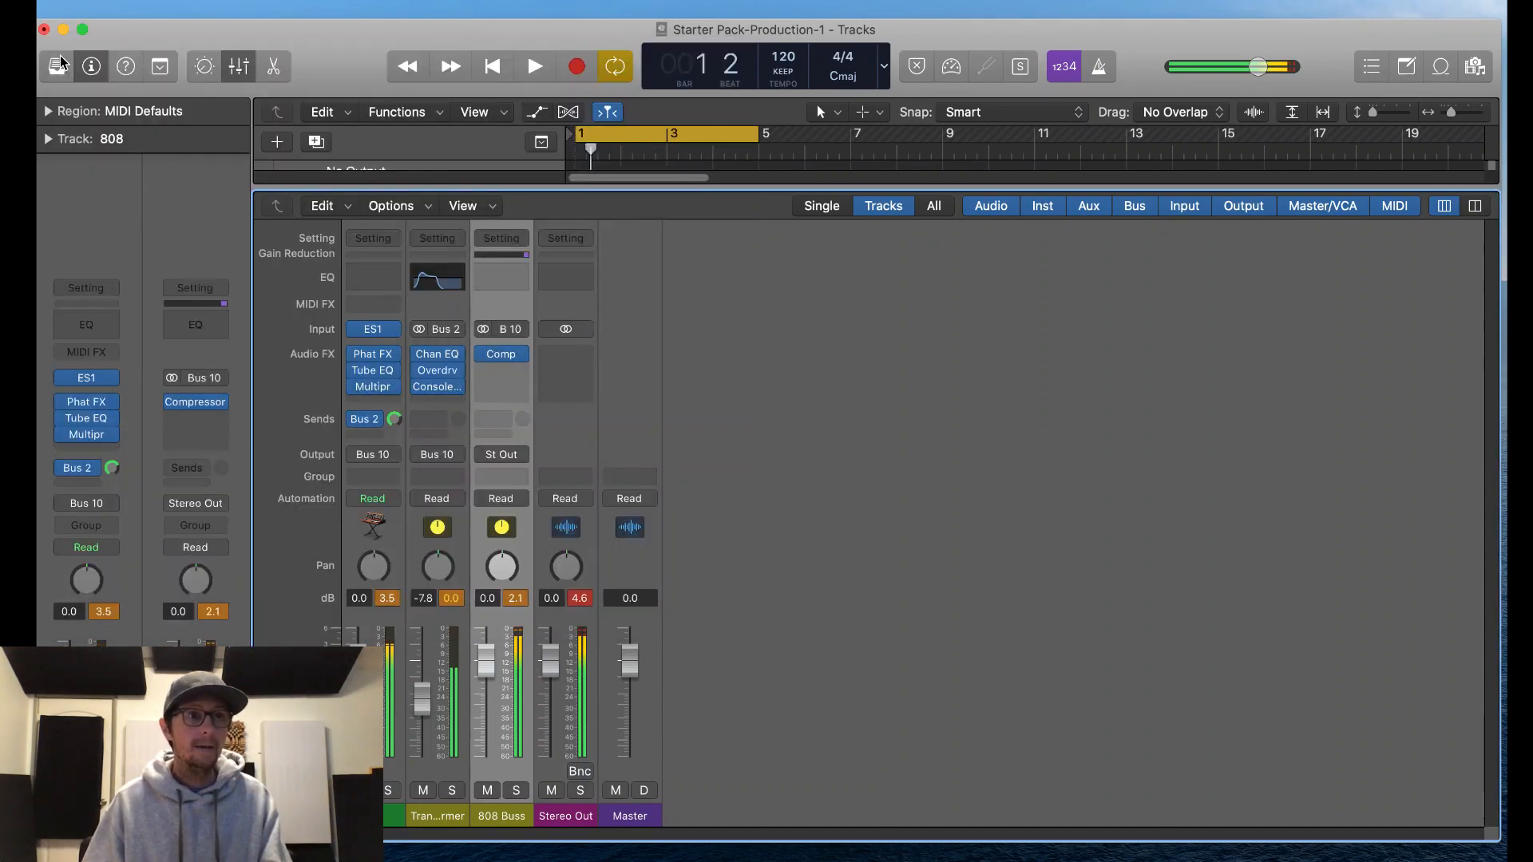
Step: Open the 808's ES1 synth and shorten the envelope's release slightly
{"action": "left_click", "coordinate": [87, 382]}
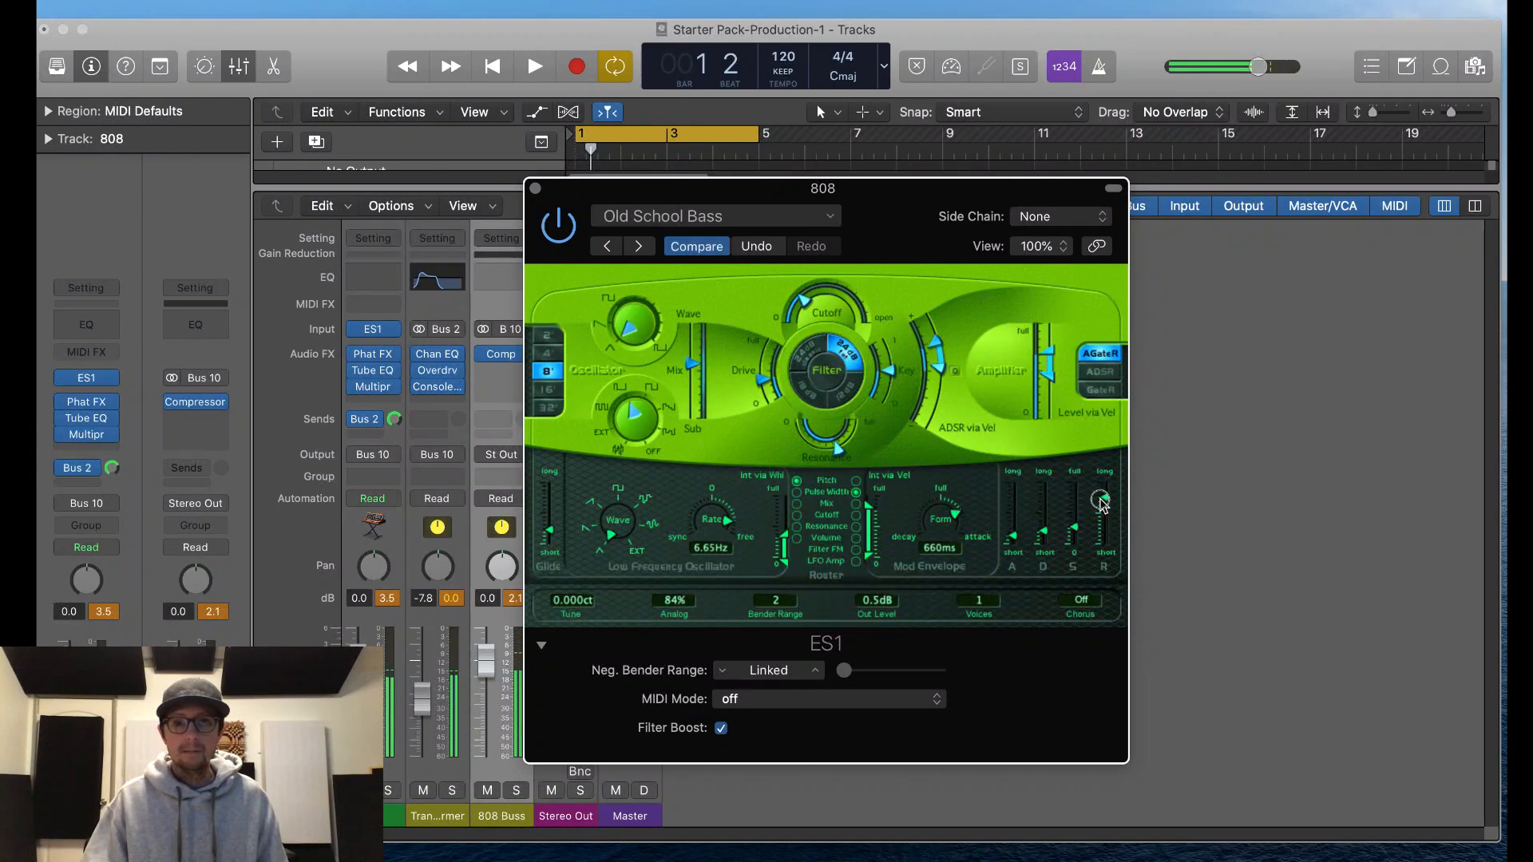
{"action": "mouse_move", "coordinate": [1105, 501]}
{"action": "left_mouse_down"}
{"action": "mouse_move", "coordinate": [1109, 523]}
{"action": "mouse_move", "coordinate": [1119, 513]}
{"action": "left_mouse_up"}
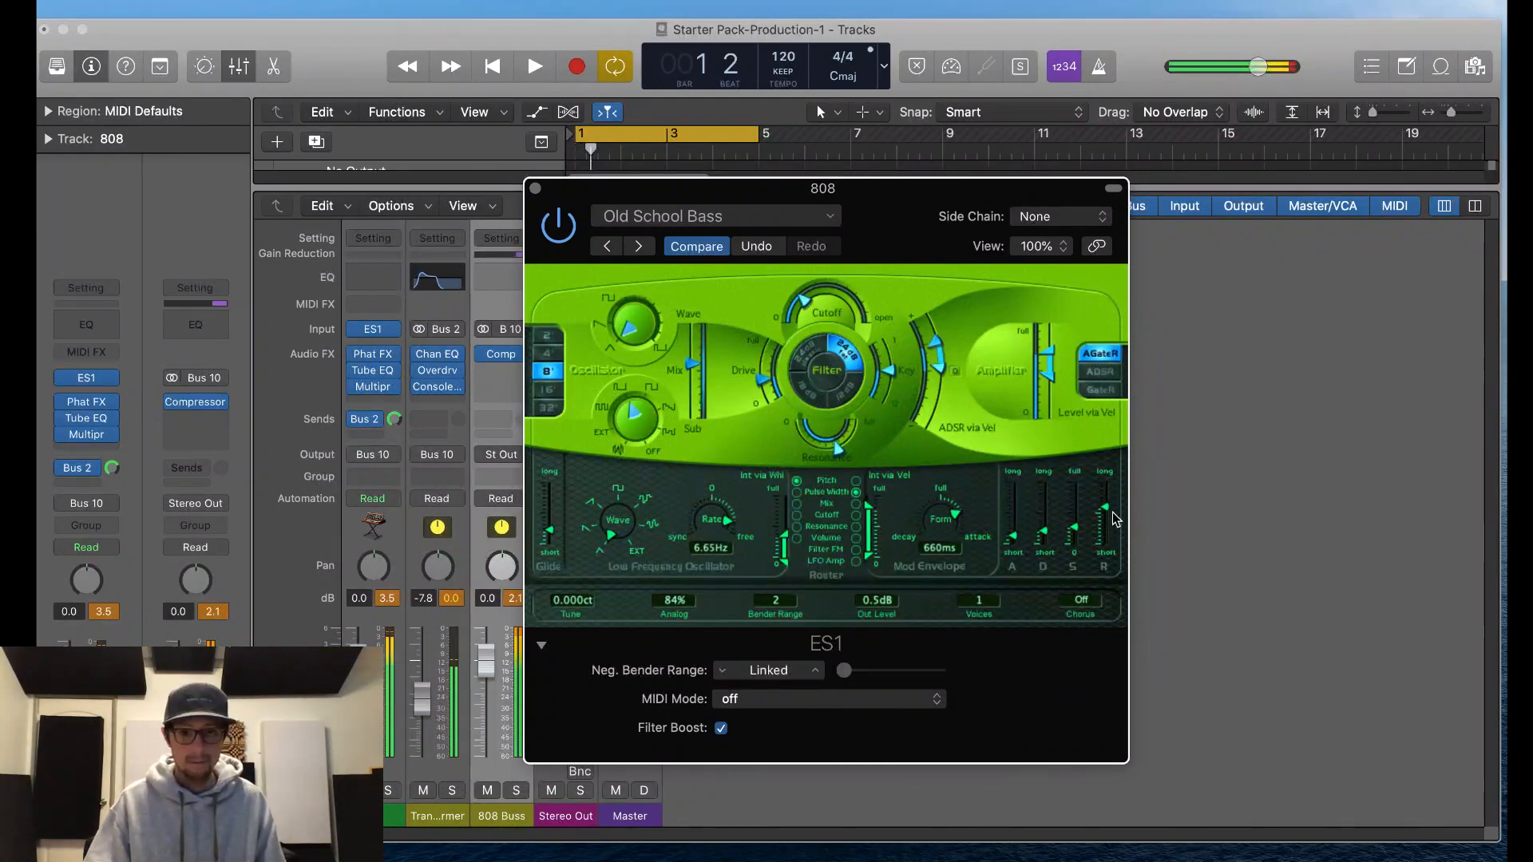
{"action": "left_click_drag", "start_coordinate": [1108, 511], "coordinate": [1110, 519]}
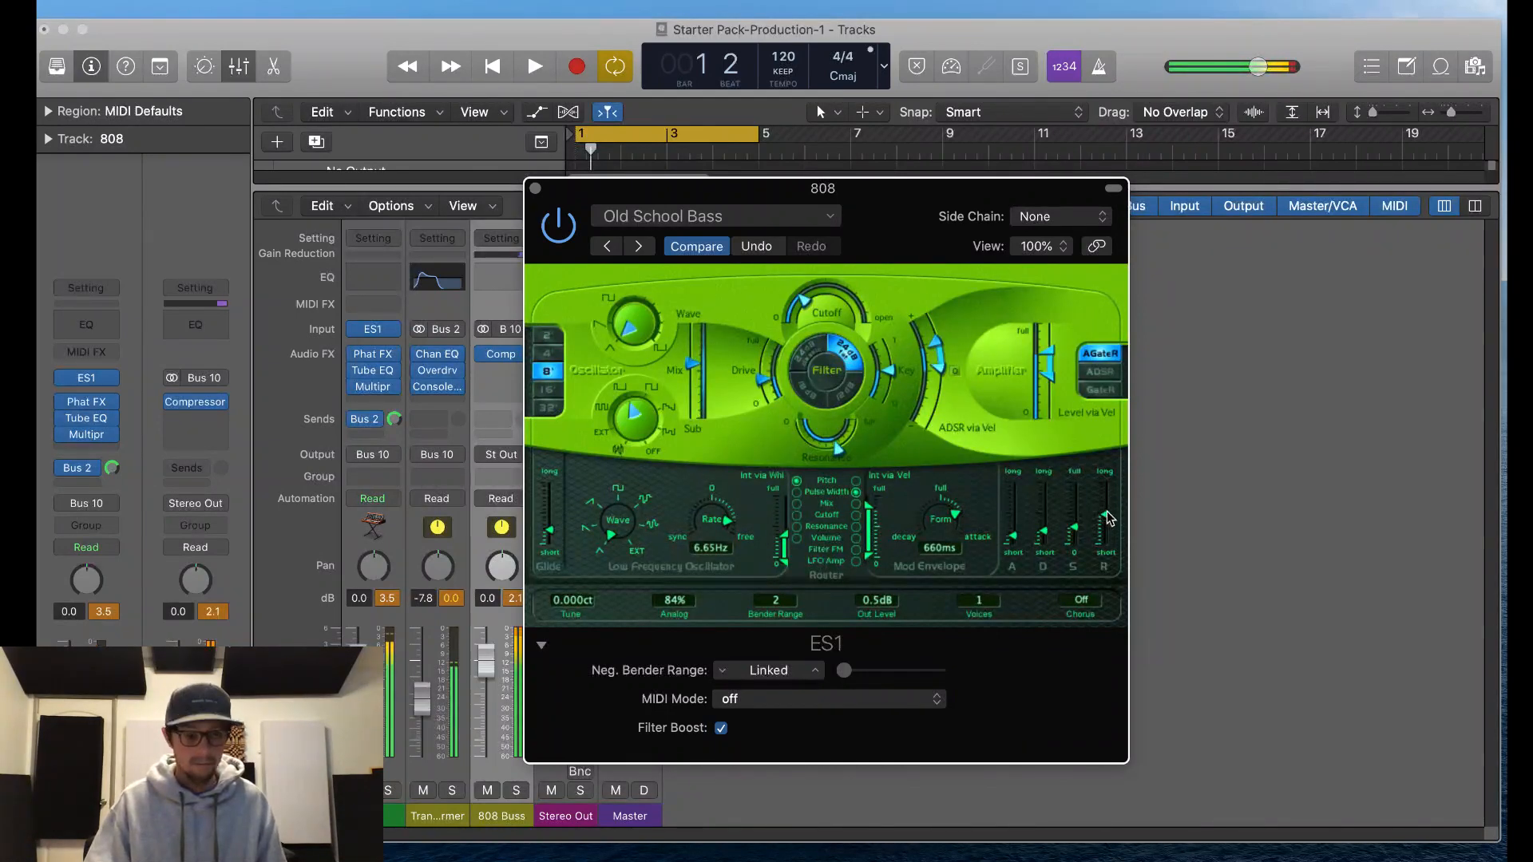
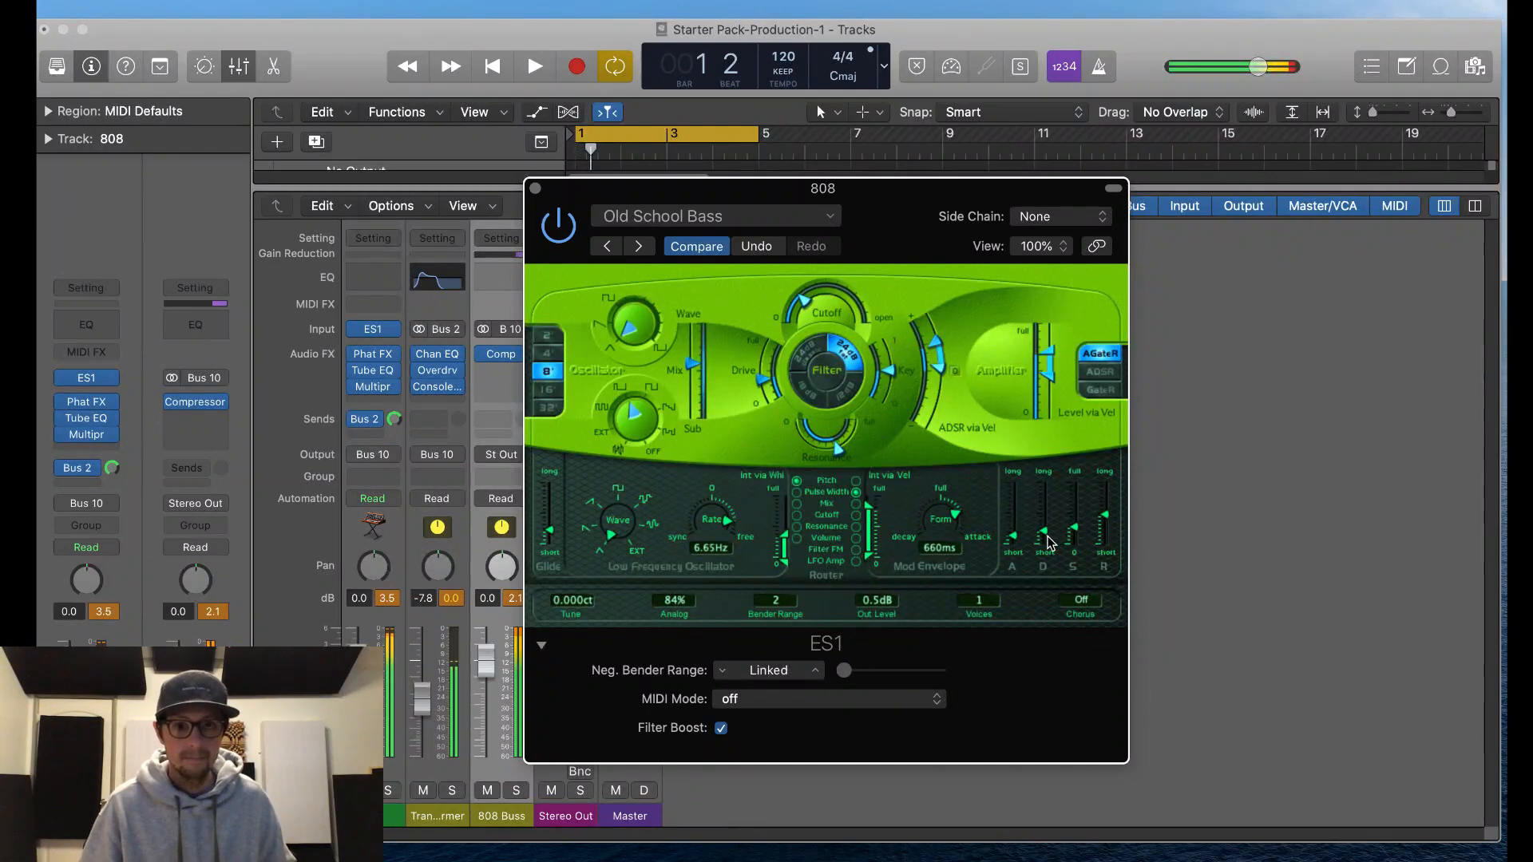
Step: Reduce the ES1 envelope's decay and sustain slightly, then close the synth
{"action": "mouse_move", "coordinate": [1045, 532]}
{"action": "left_mouse_down"}
{"action": "mouse_move", "coordinate": [1043, 518]}
{"action": "mouse_move", "coordinate": [1042, 539]}
{"action": "left_mouse_up"}
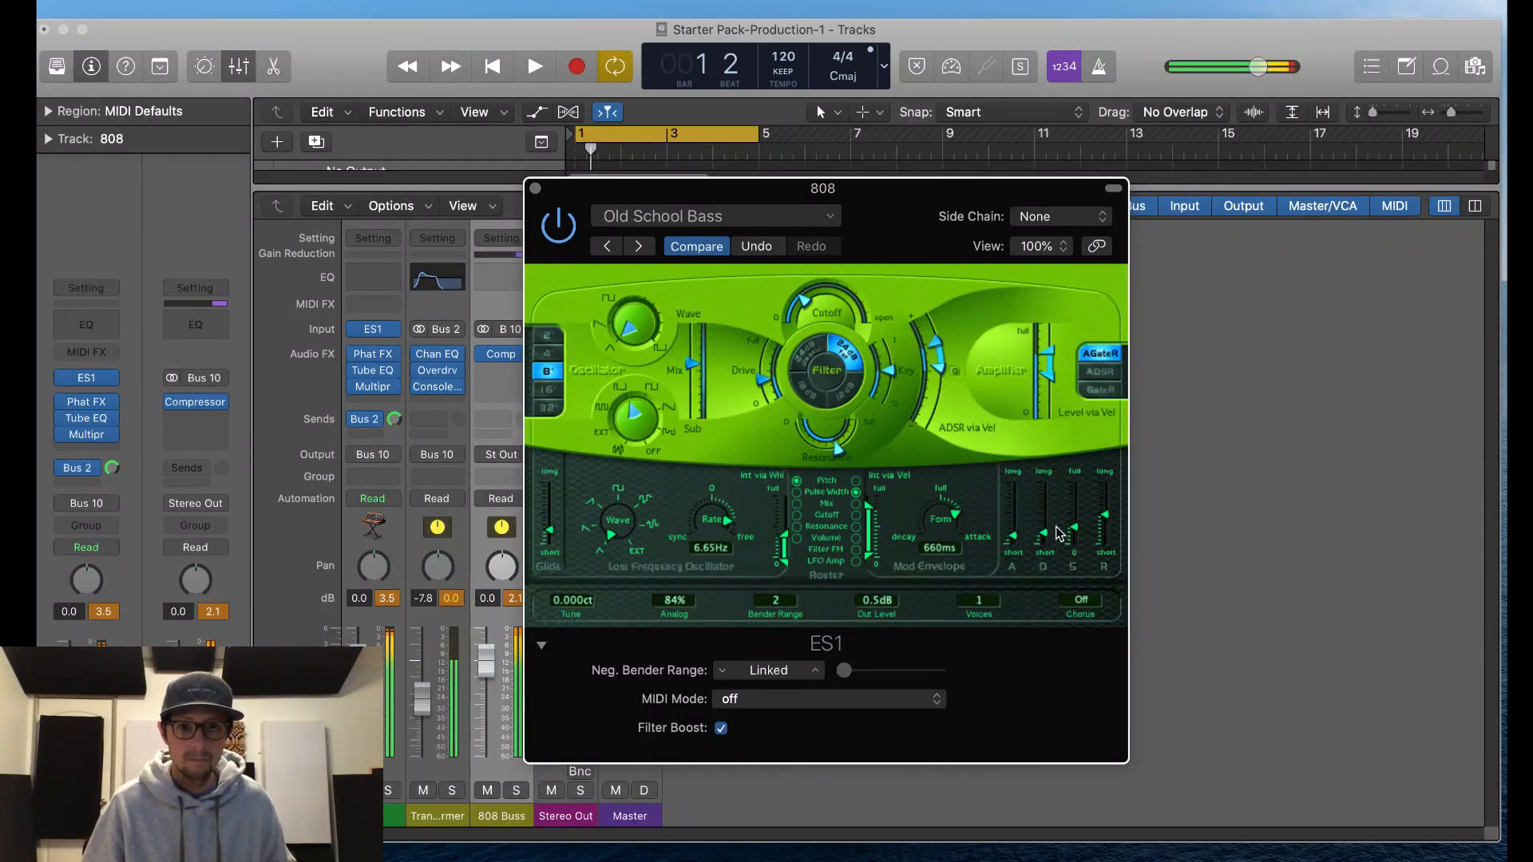
{"action": "left_click_drag", "start_coordinate": [1076, 527], "coordinate": [1027, 540]}
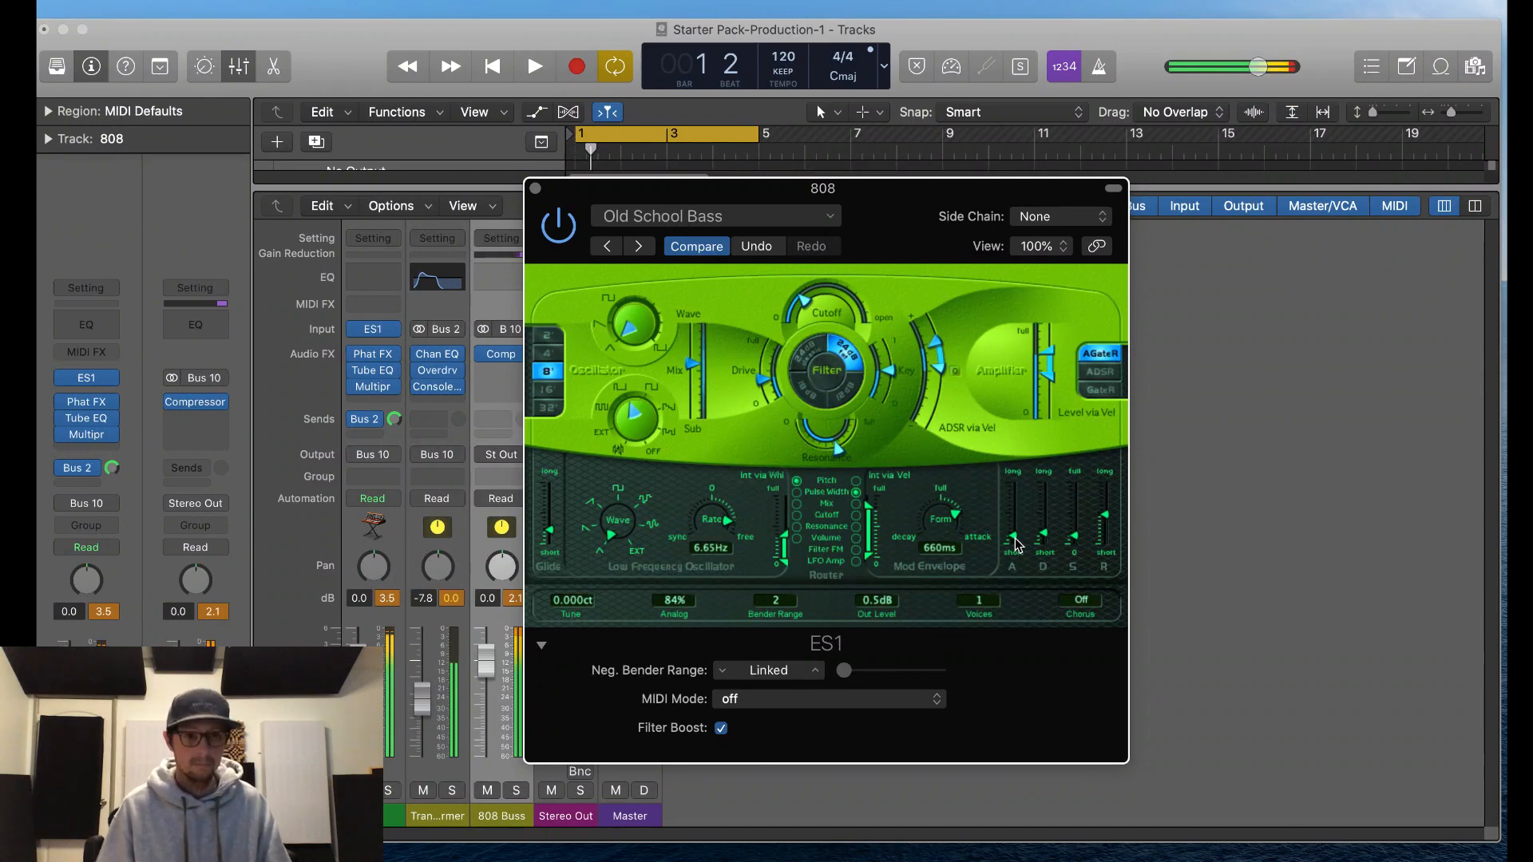
{"action": "left_click", "coordinate": [535, 190]}
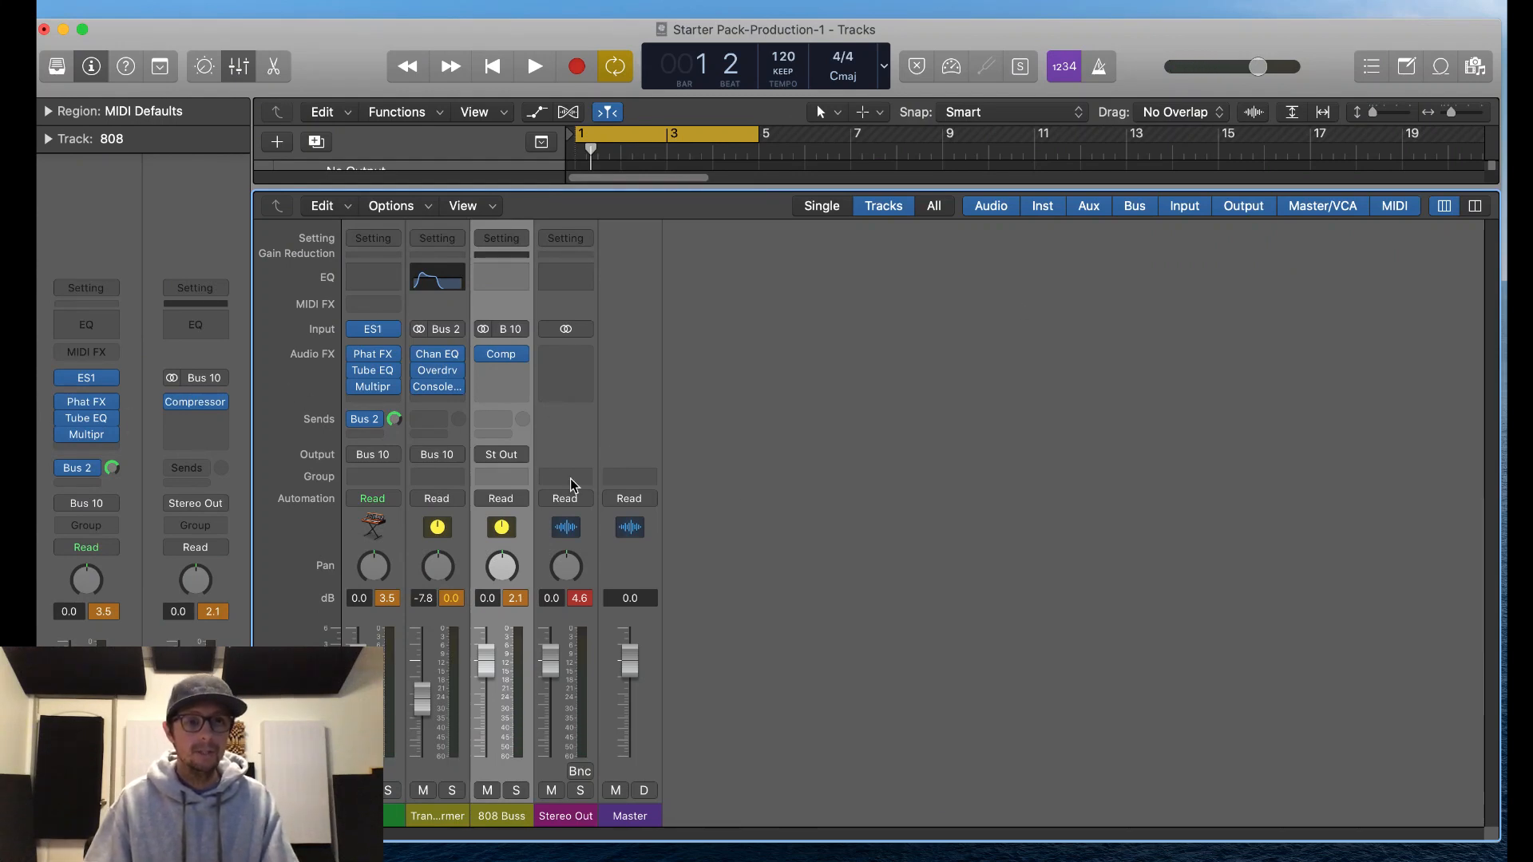
Step: Insert a Vintage Graphic EQ after the Compressor on the 808 Buss and move its window clear of the channel strips
{"action": "mouse_move", "coordinate": [512, 361]}
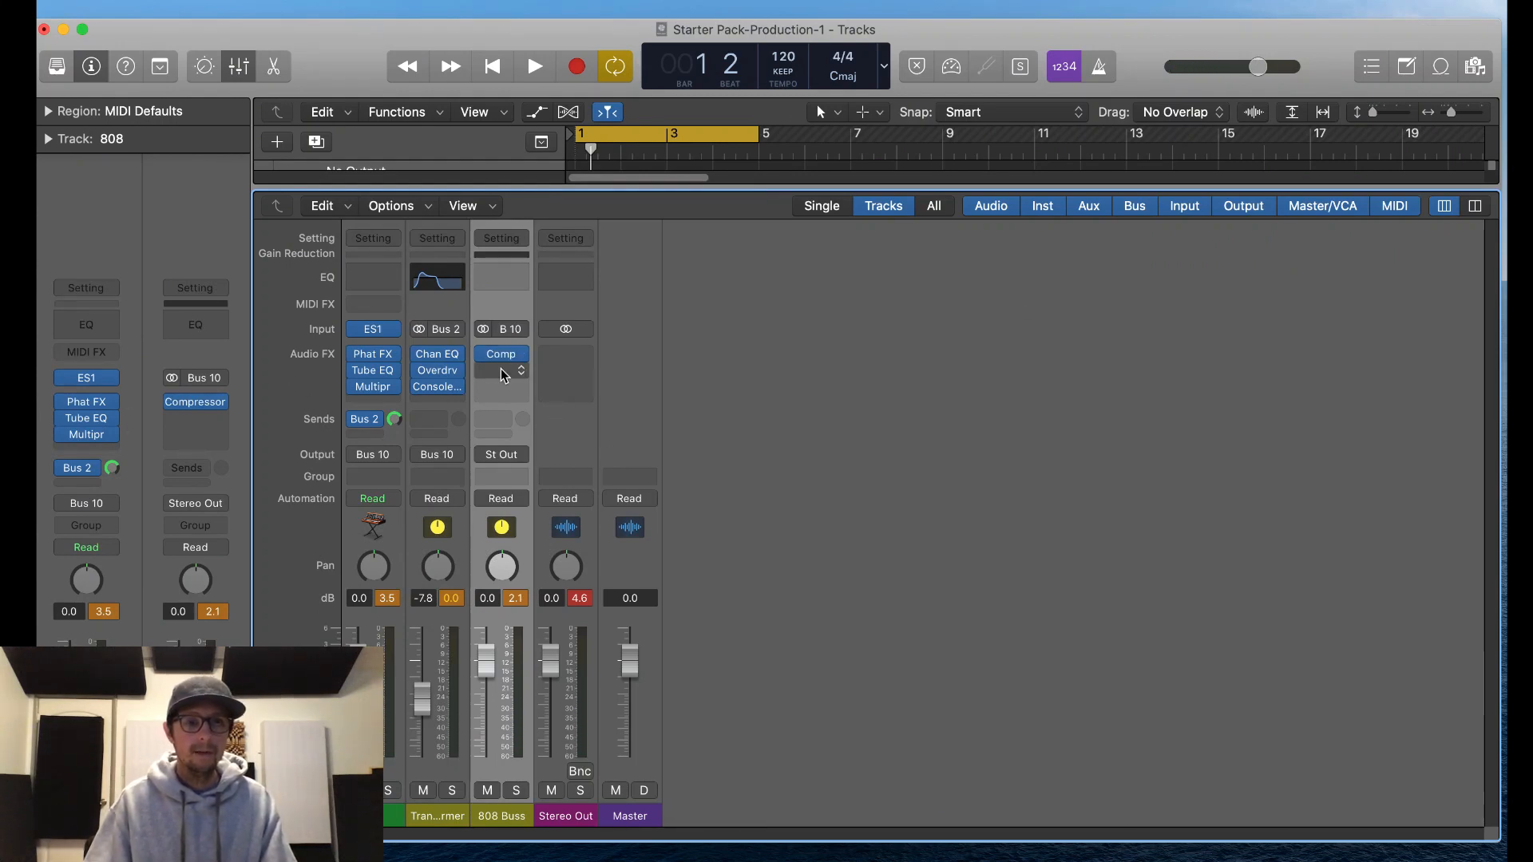
{"action": "left_click", "coordinate": [503, 371]}
{"action": "mouse_move", "coordinate": [565, 627]}
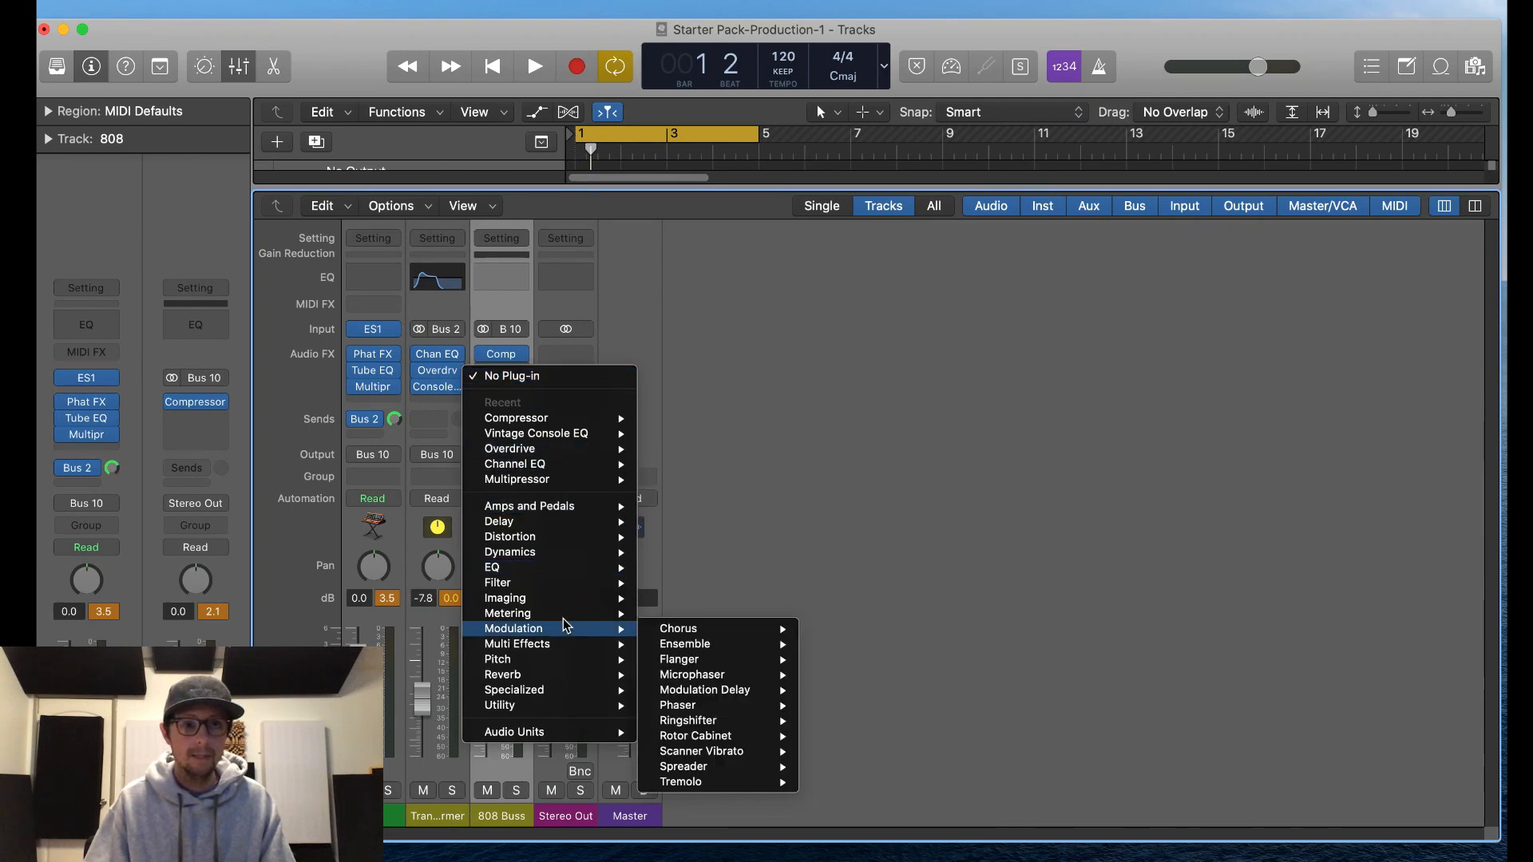
{"action": "mouse_move", "coordinate": [577, 571]}
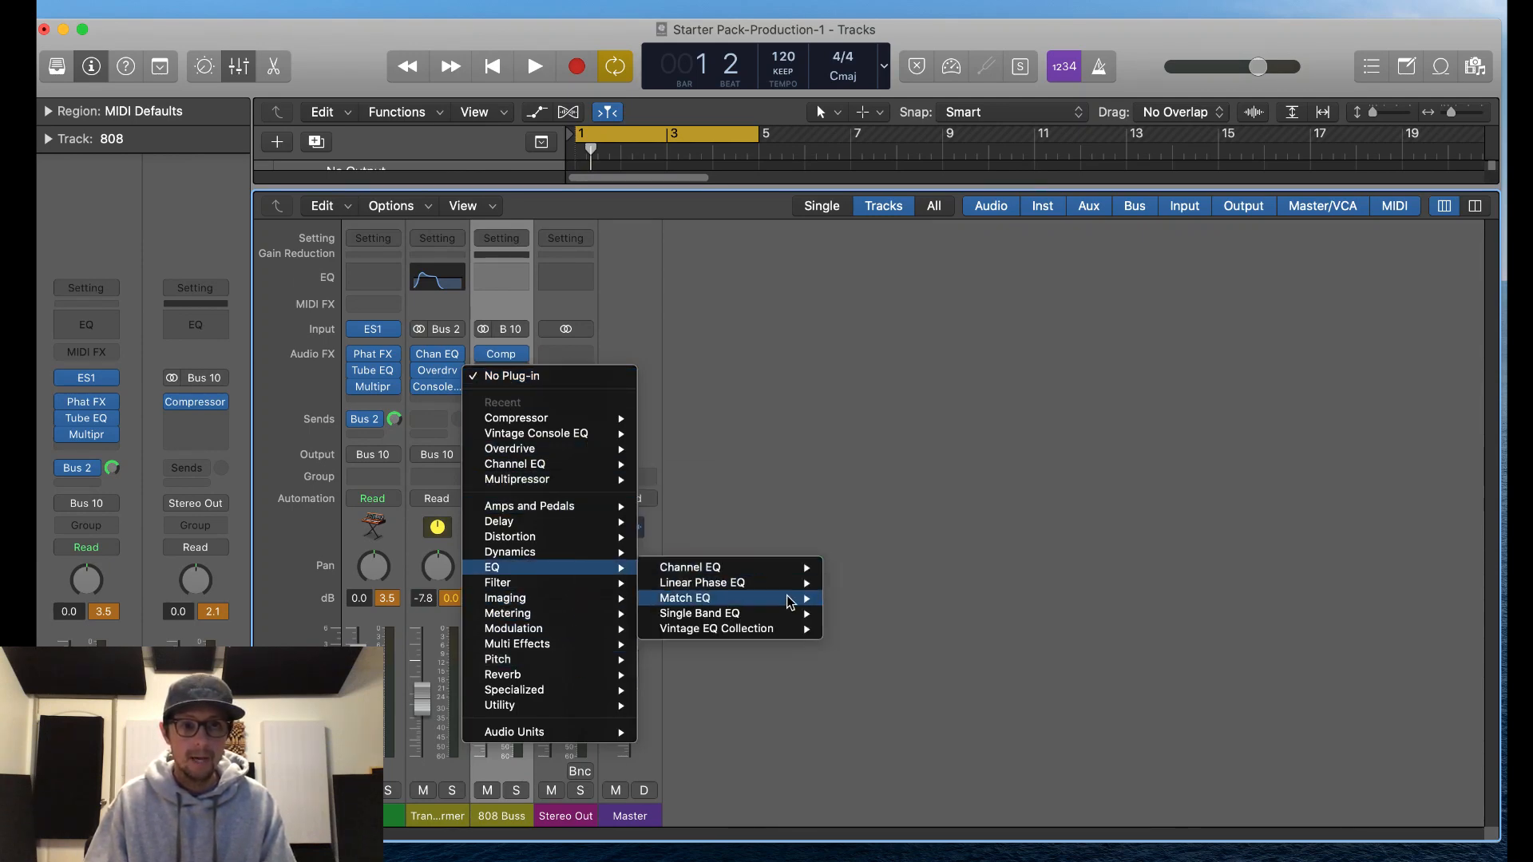
{"action": "mouse_move", "coordinate": [799, 630]}
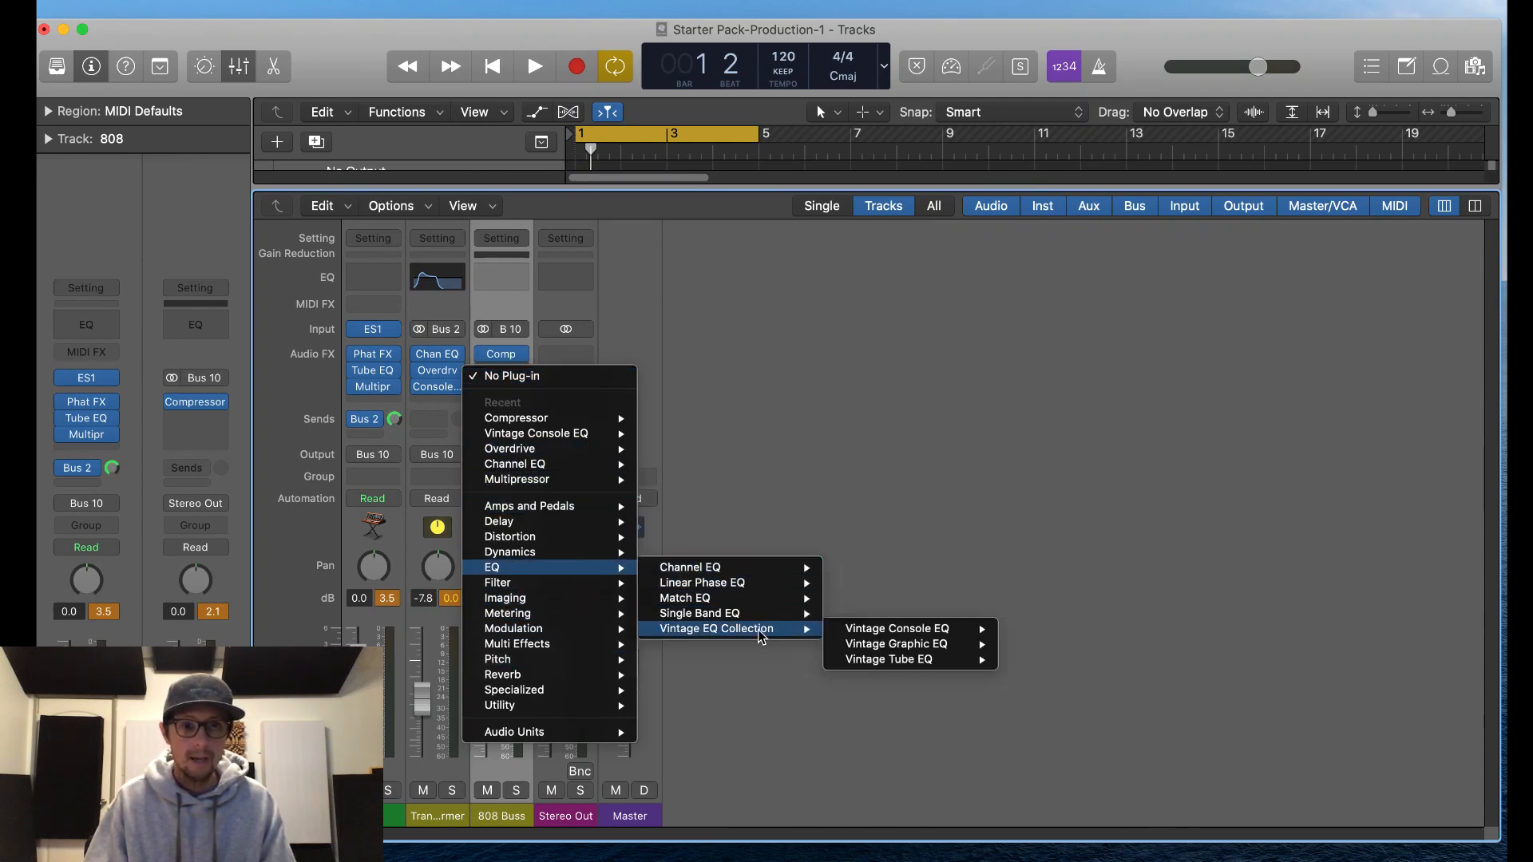
{"action": "left_click", "coordinate": [946, 646]}
{"action": "left_click_drag", "start_coordinate": [489, 74], "coordinate": [905, 123]}
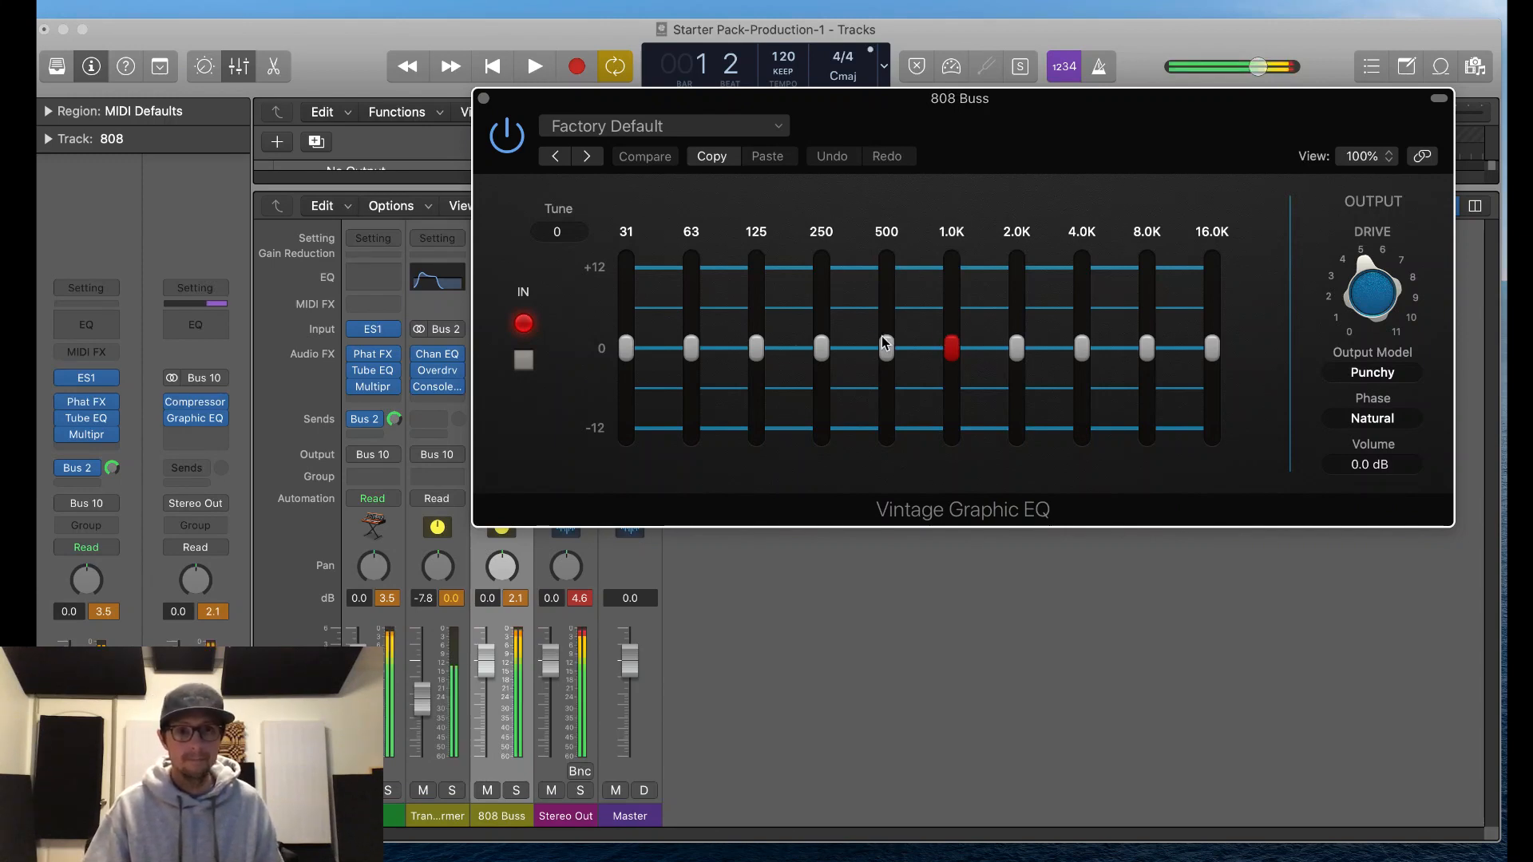
Step: Cut 250 Hz by about 1 dB and 500 Hz by about 1.5 dB, and raise the EQ's output drive to about 7
{"action": "left_click_drag", "start_coordinate": [884, 343], "coordinate": [877, 366]}
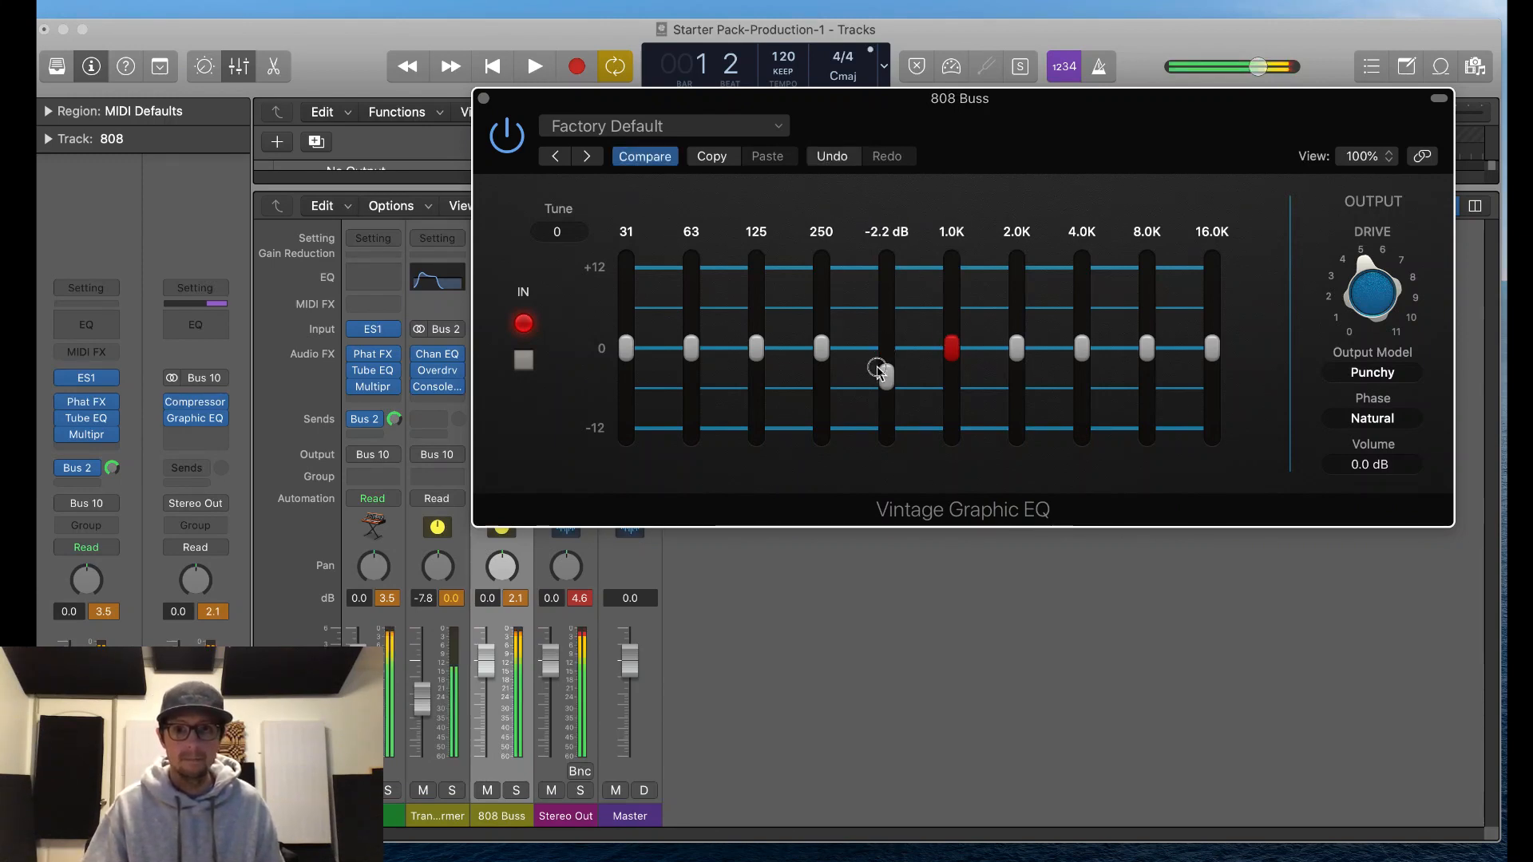
{"action": "mouse_move", "coordinate": [1375, 270]}
{"action": "left_mouse_down"}
{"action": "mouse_move", "coordinate": [1403, 231]}
{"action": "mouse_move", "coordinate": [1394, 246]}
{"action": "left_mouse_up"}
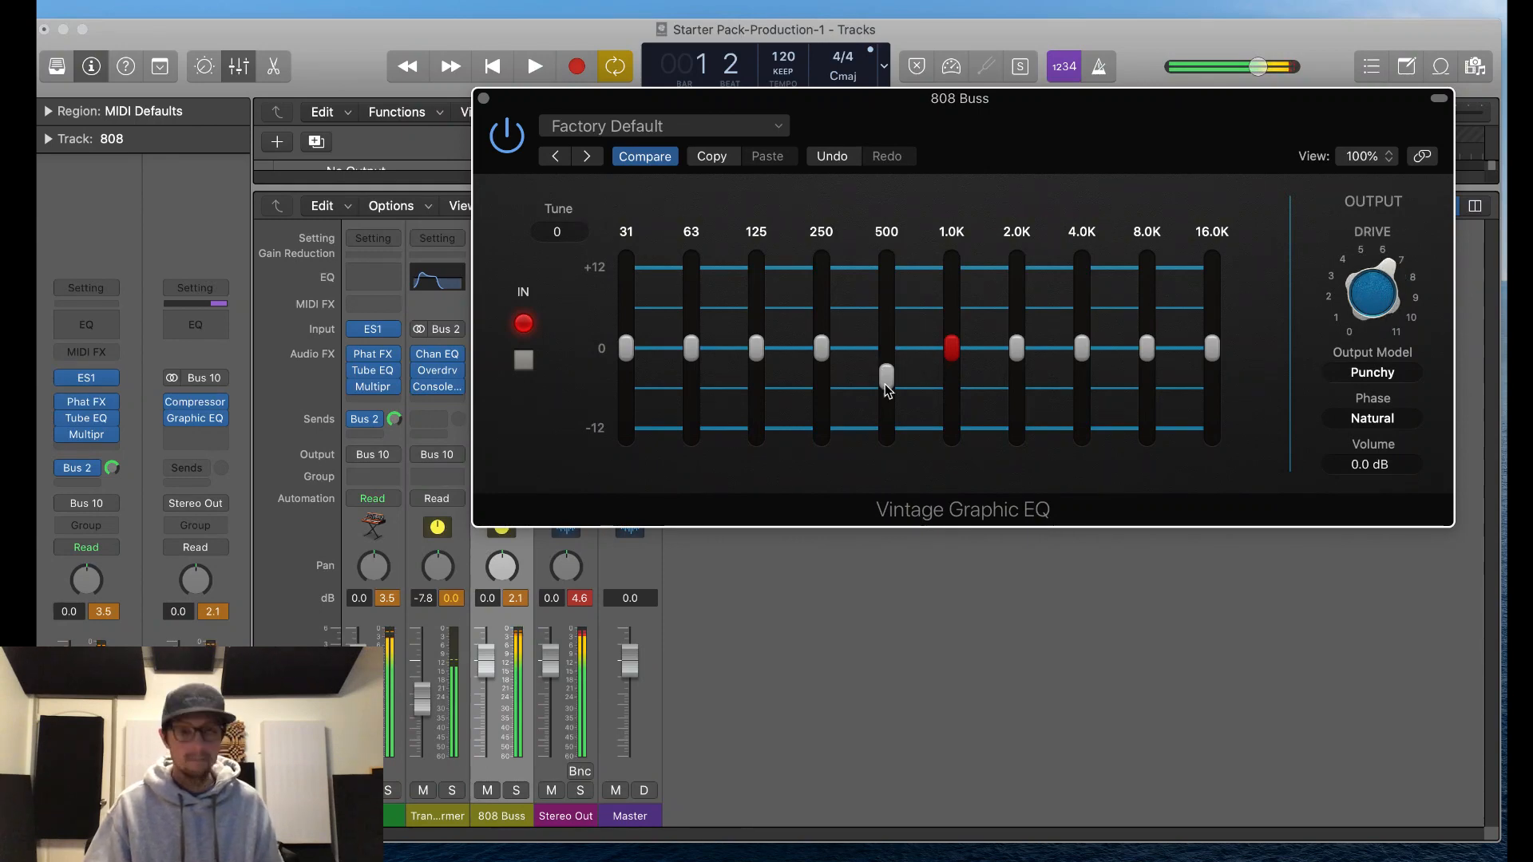
{"action": "left_click_drag", "start_coordinate": [885, 374], "coordinate": [825, 385]}
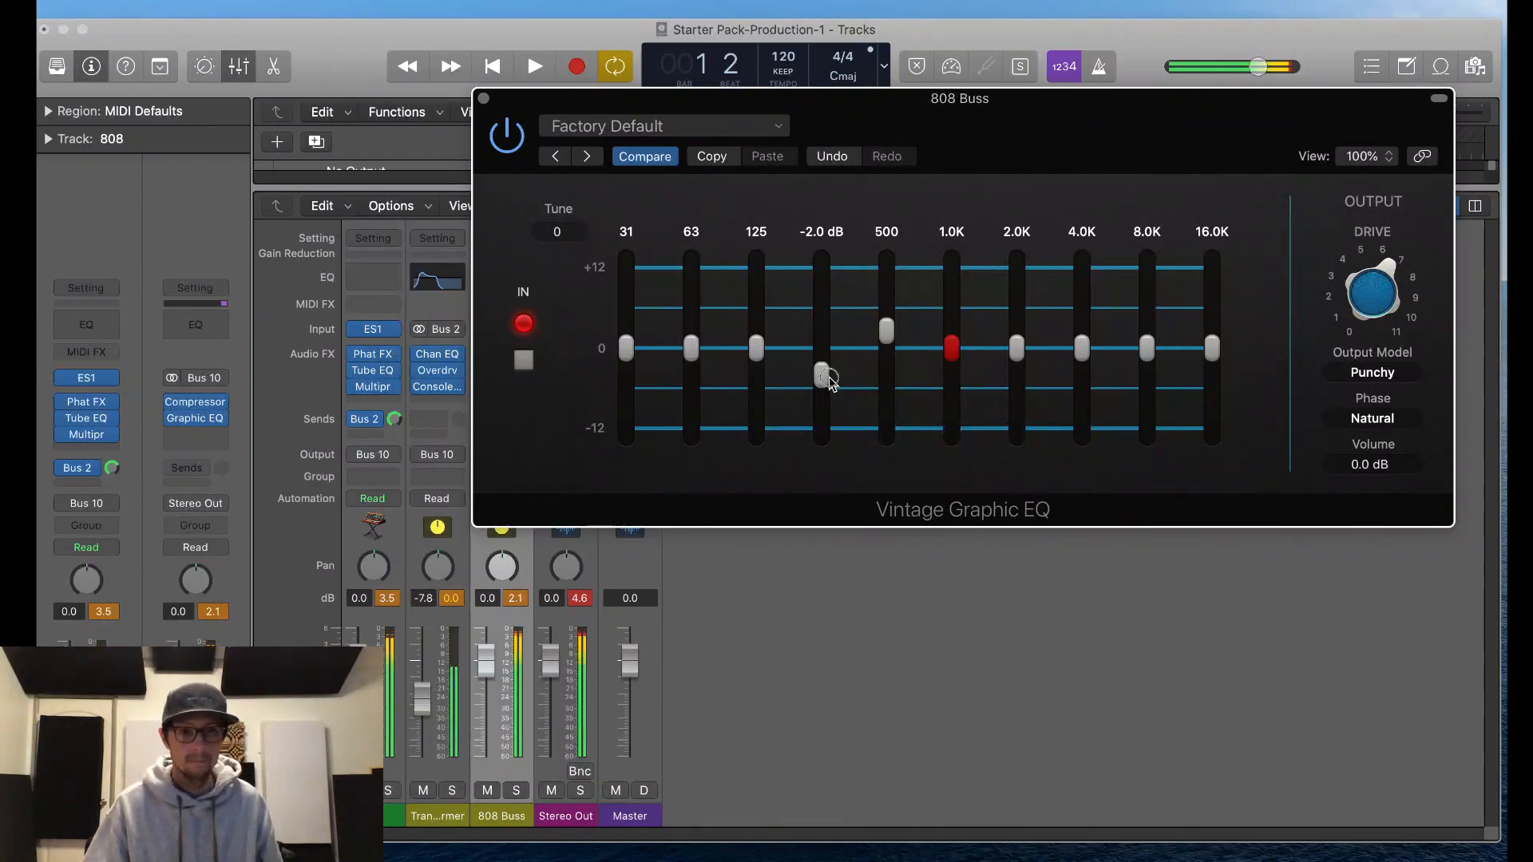
{"action": "left_click_drag", "start_coordinate": [830, 382], "coordinate": [880, 374]}
Step: Boost 31 Hz by 1.7 dB, 63 Hz by about the same amount and 1.0K by about 2 dB
{"action": "mouse_move", "coordinate": [755, 357]}
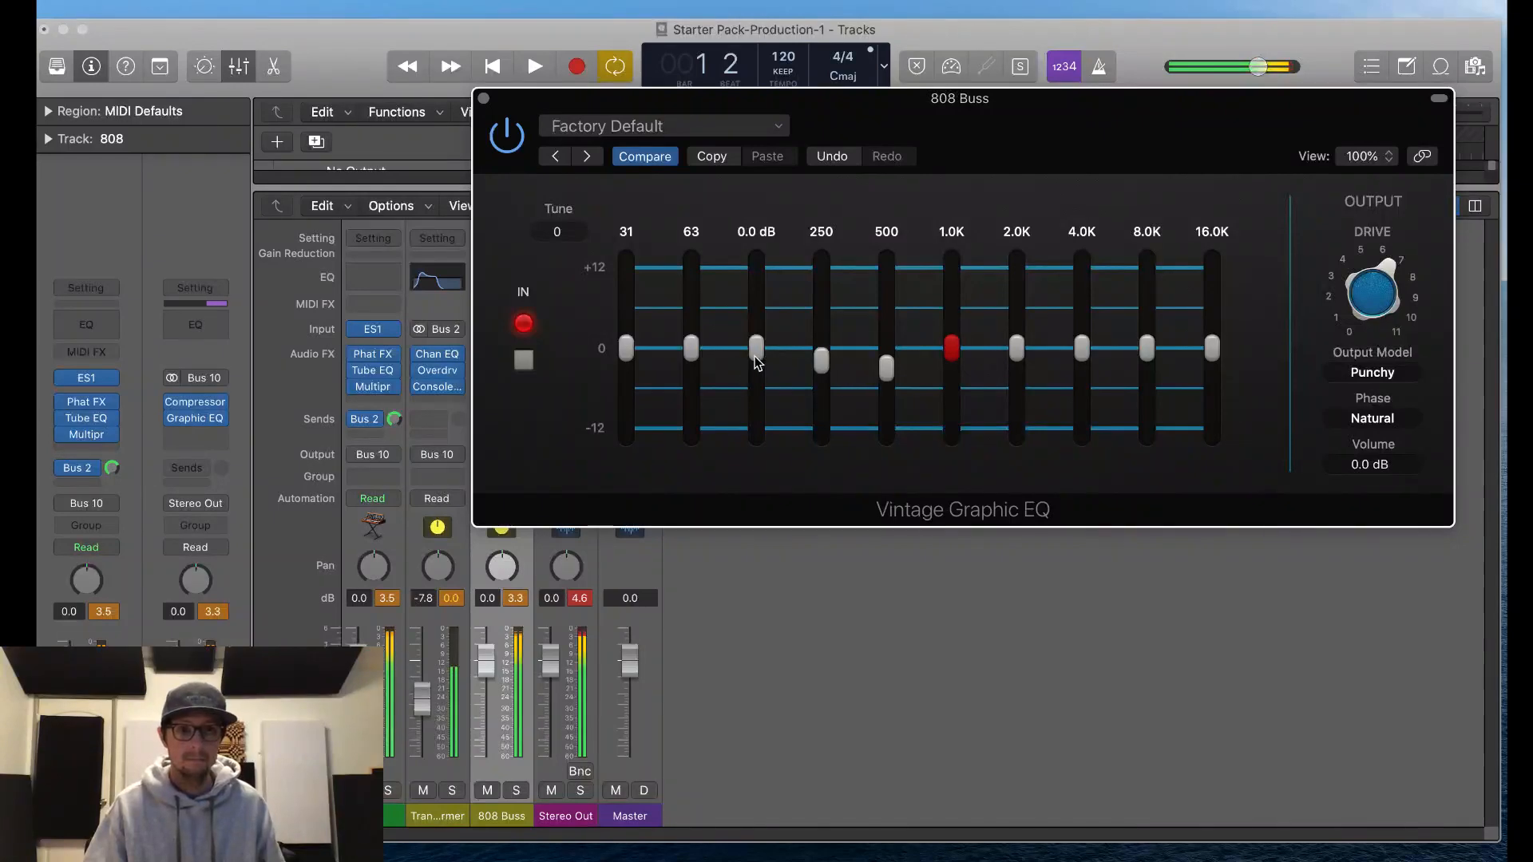
{"action": "mouse_move", "coordinate": [701, 353]}
{"action": "left_click_drag", "start_coordinate": [696, 333], "coordinate": [695, 320]}
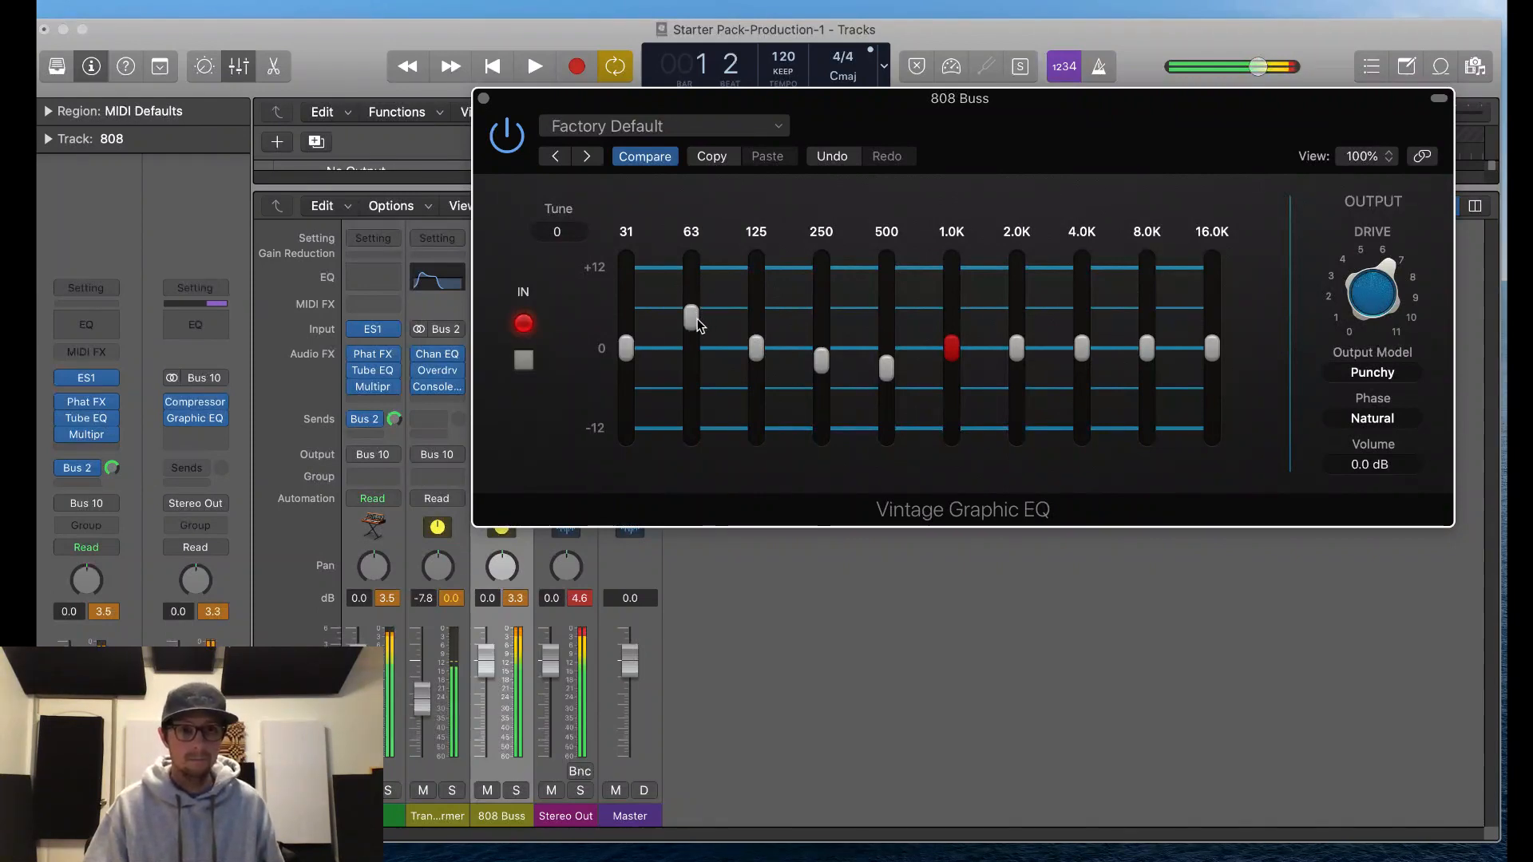
{"action": "left_click_drag", "start_coordinate": [691, 322], "coordinate": [631, 336]}
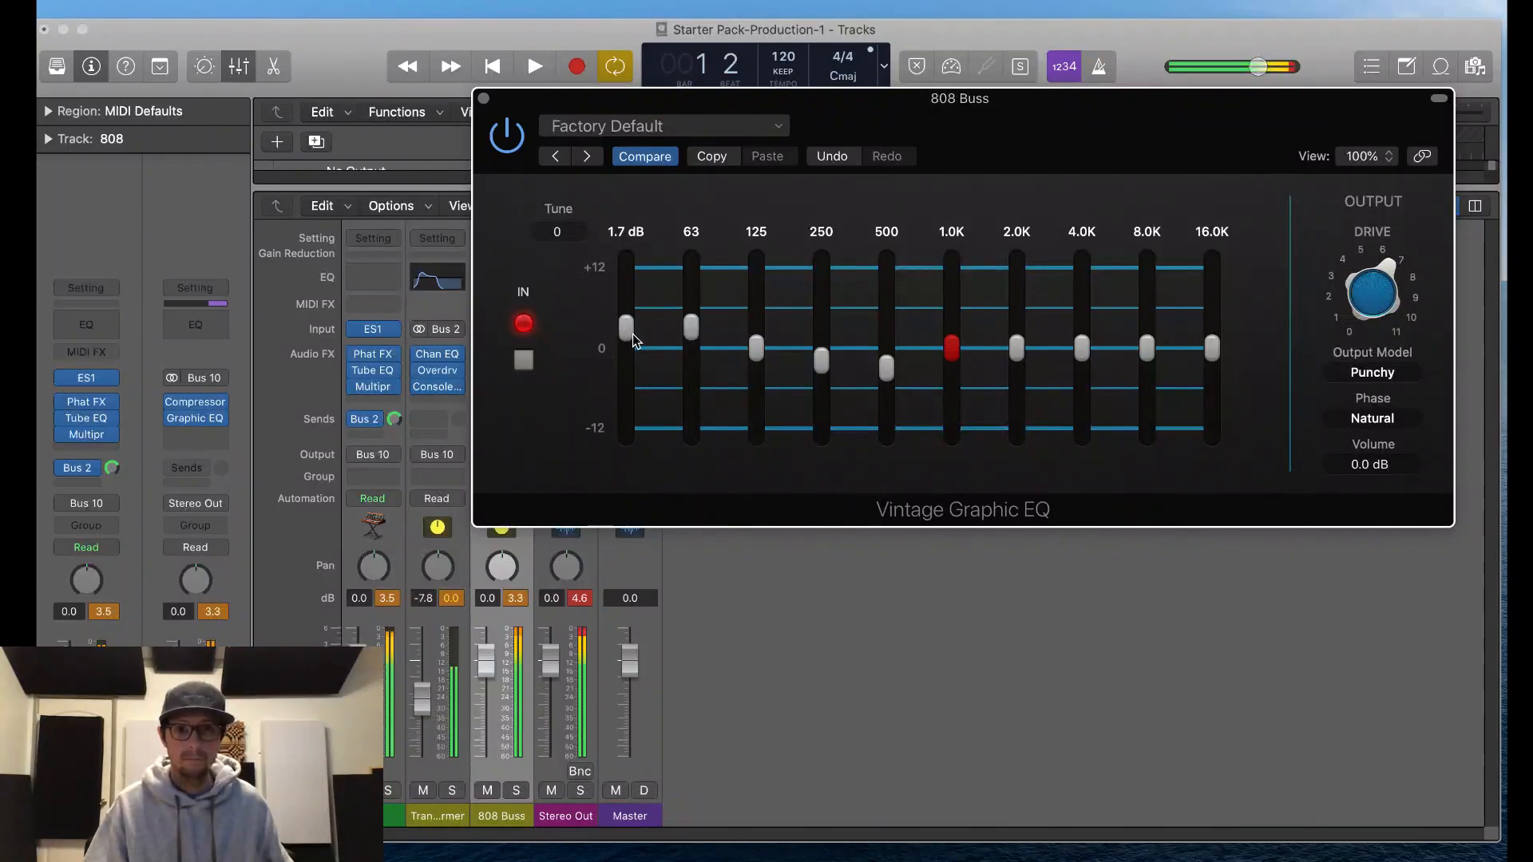
{"action": "left_click_drag", "start_coordinate": [951, 348], "coordinate": [961, 325]}
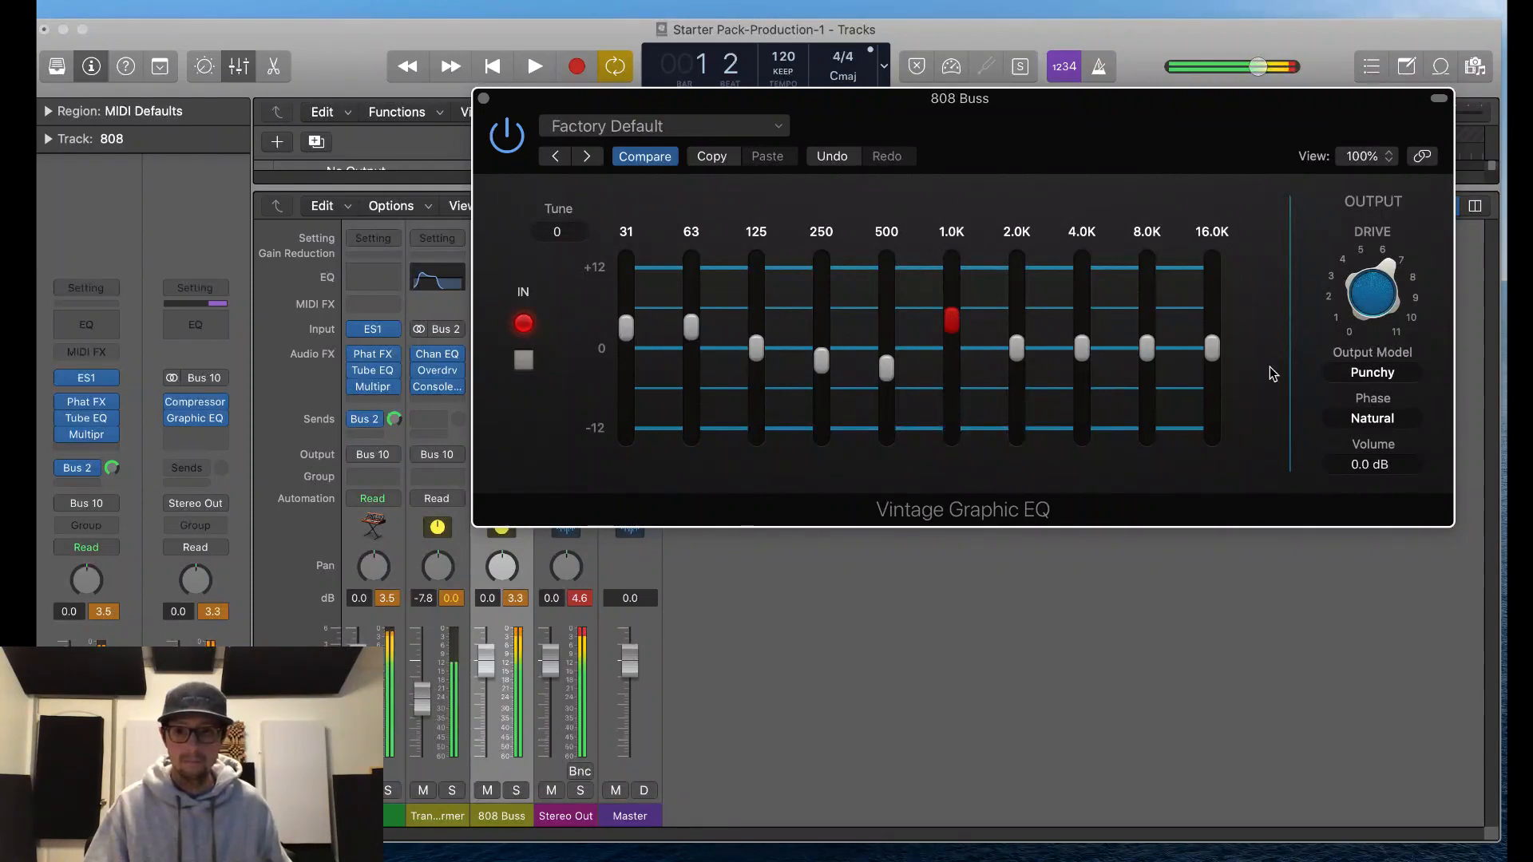
Step: Audition the Silky output model, switch to Smooth (Console EQ) and raise the EQ's drive to 8.9
{"action": "left_click", "coordinate": [1379, 379]}
{"action": "left_click", "coordinate": [1384, 358]}
{"action": "left_click", "coordinate": [1389, 376]}
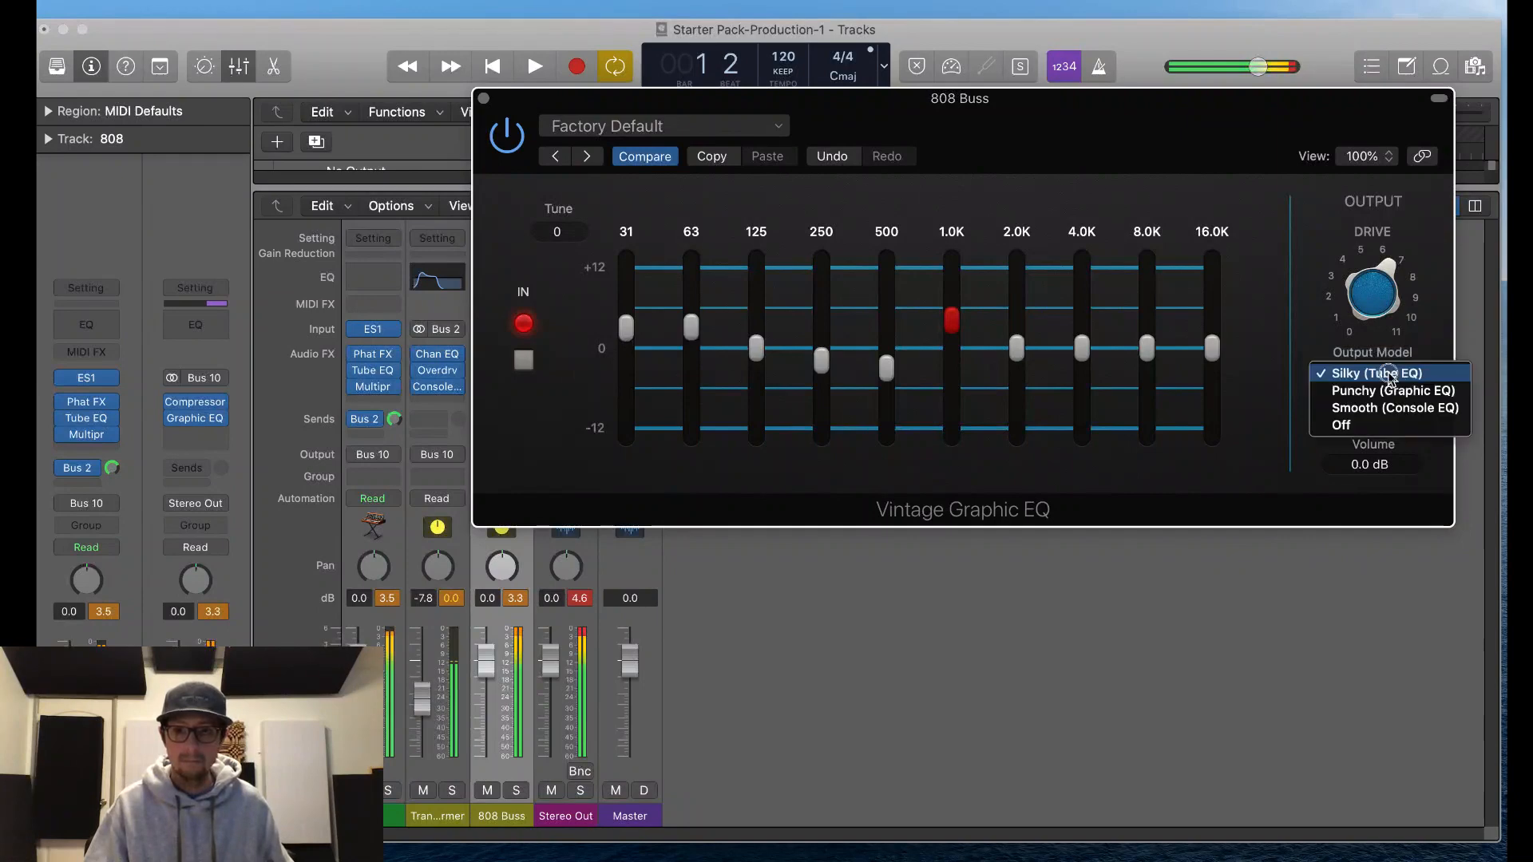
{"action": "left_click", "coordinate": [1378, 409]}
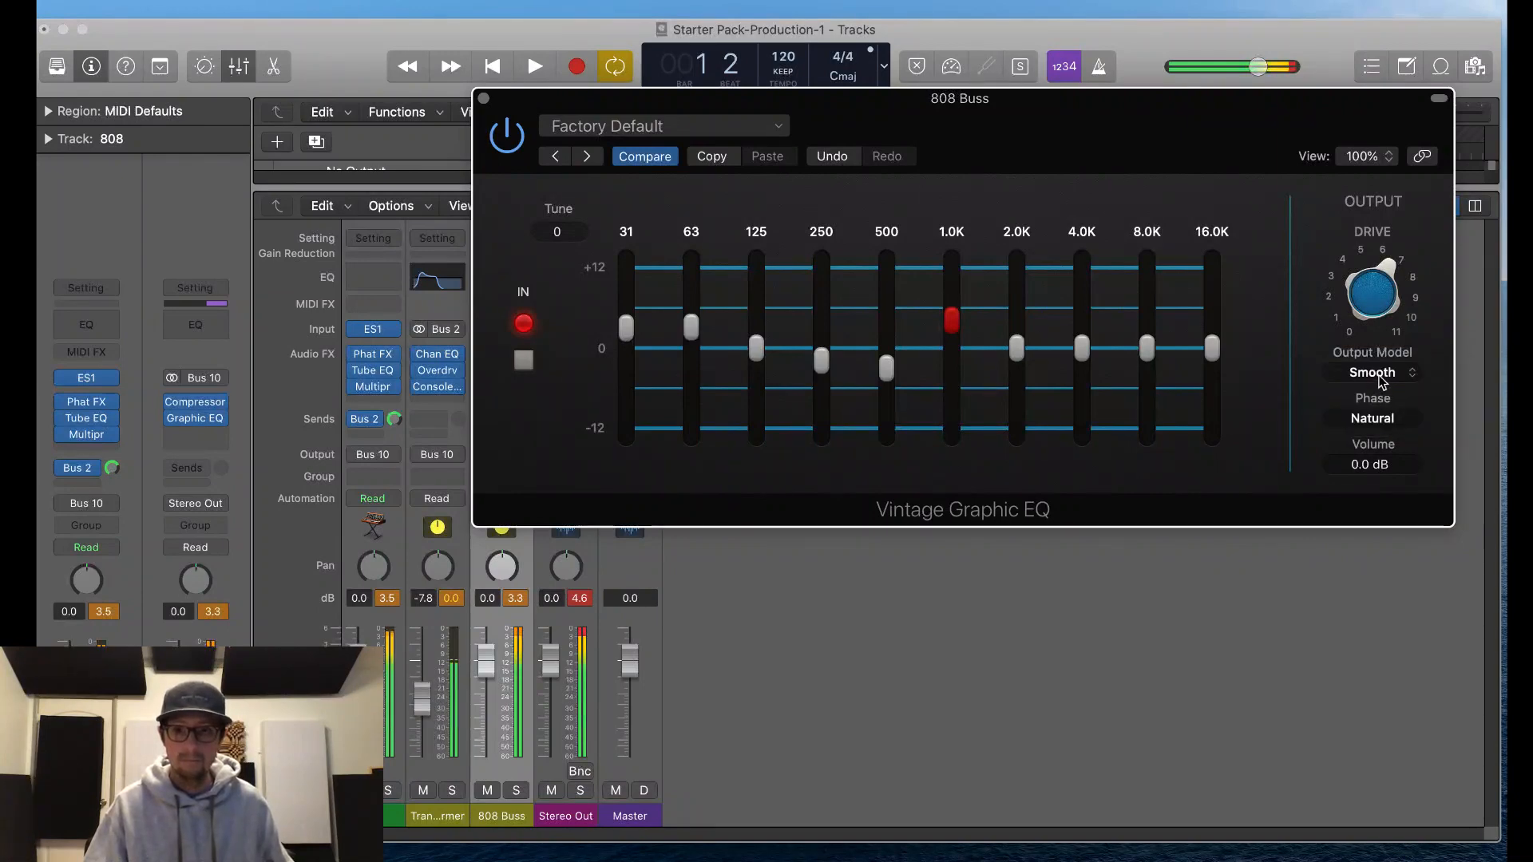
{"action": "left_click_drag", "start_coordinate": [1373, 318], "coordinate": [1374, 240]}
Step: Compare the Punchy and Silky output models on the Vintage Graphic EQ and return to Smooth
{"action": "left_click", "coordinate": [1367, 373]}
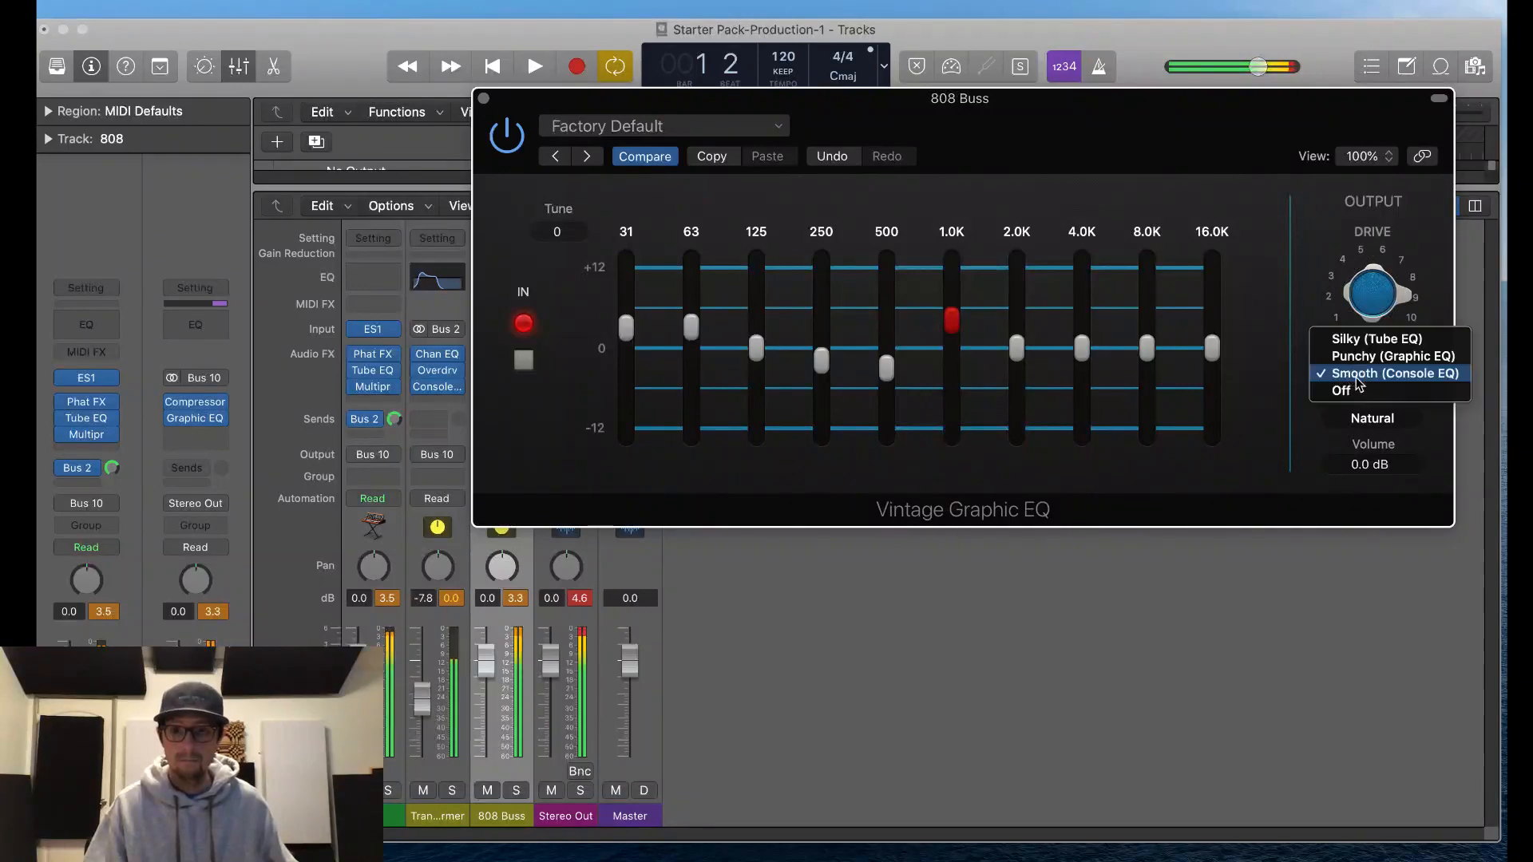
{"action": "left_click", "coordinate": [1362, 366]}
{"action": "left_click", "coordinate": [1361, 376]}
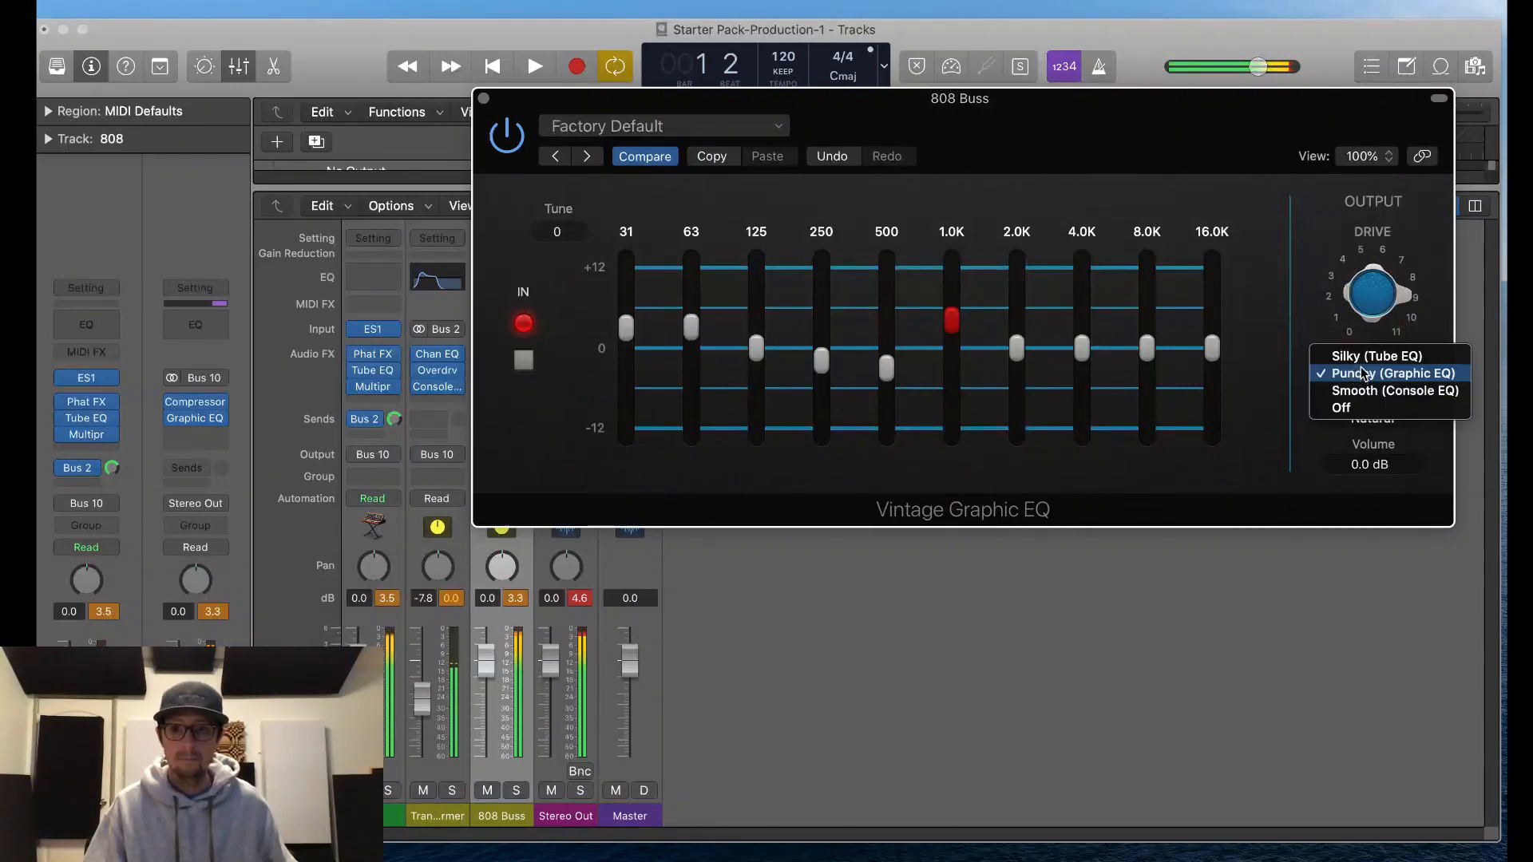
{"action": "left_click", "coordinate": [1362, 352]}
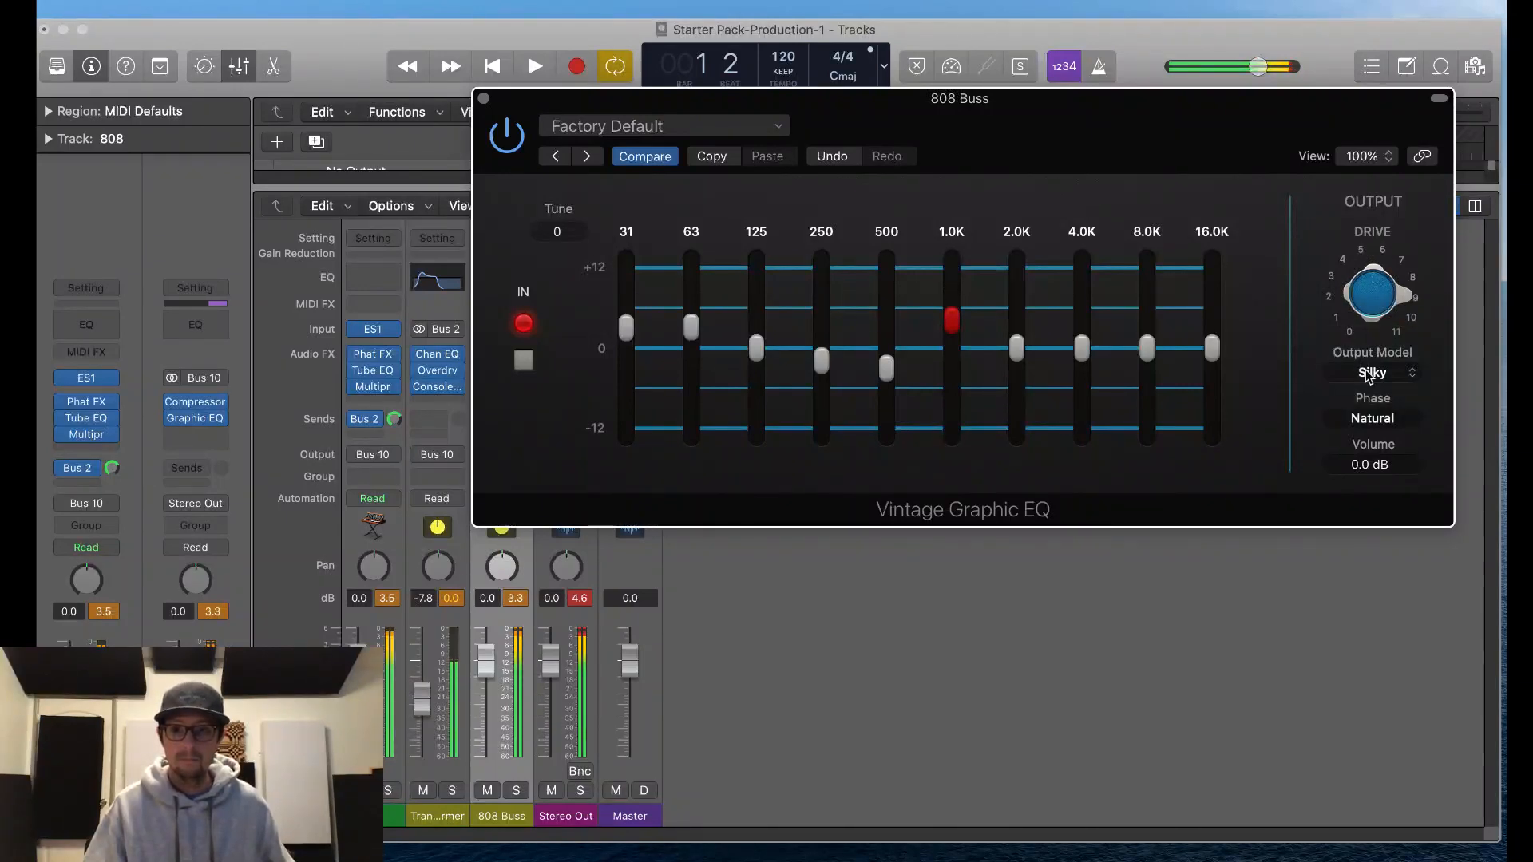
{"action": "left_click", "coordinate": [1369, 375]}
{"action": "left_click", "coordinate": [1358, 409]}
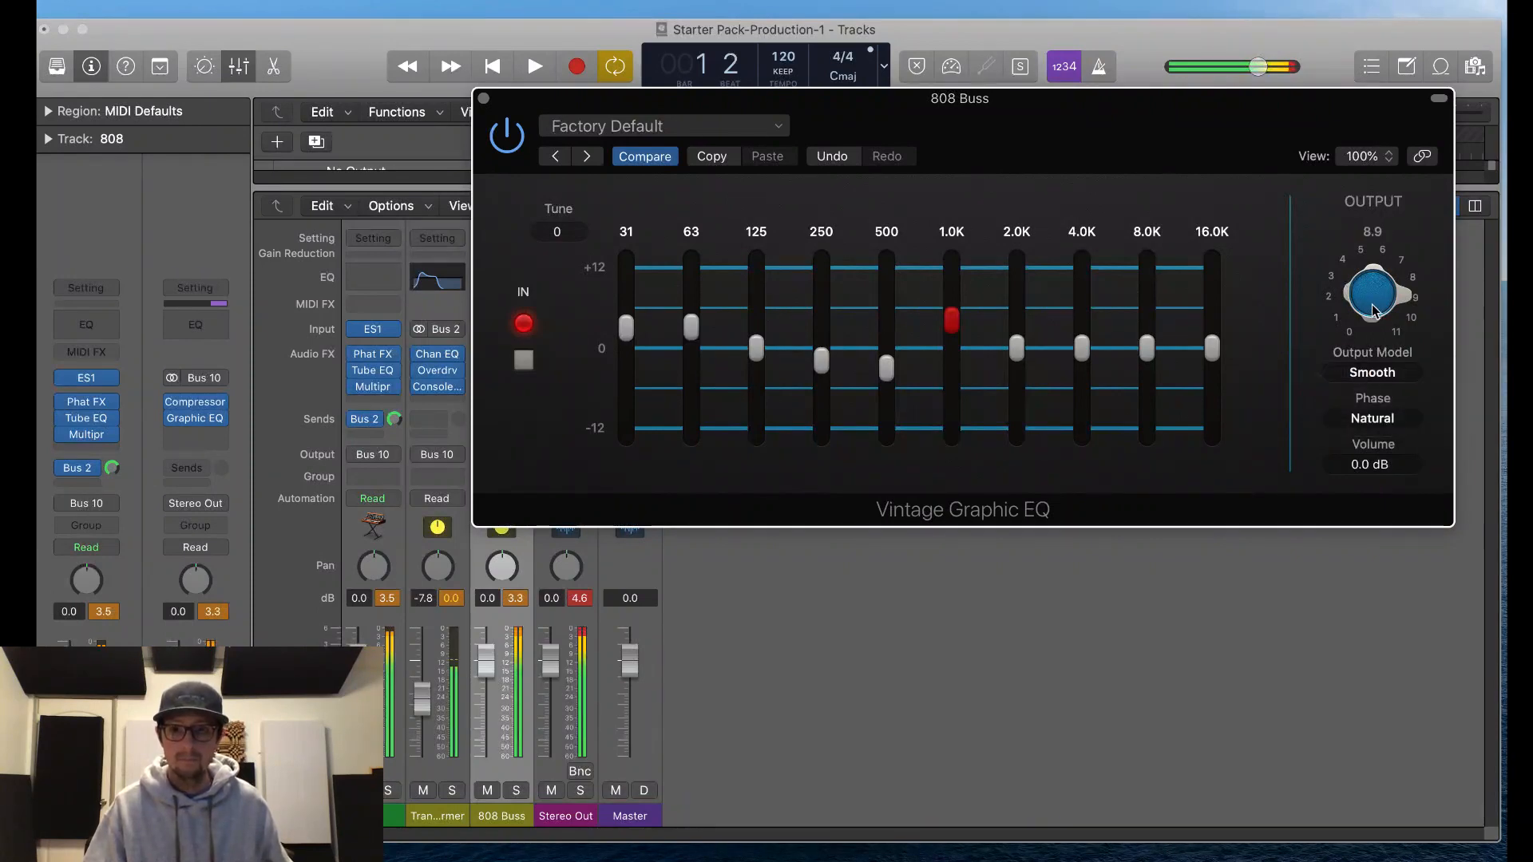
Step: Lower the Vintage Graphic EQ's output drive to about 7.5 and close the plug-in
{"action": "left_click_drag", "start_coordinate": [1373, 311], "coordinate": [1368, 334]}
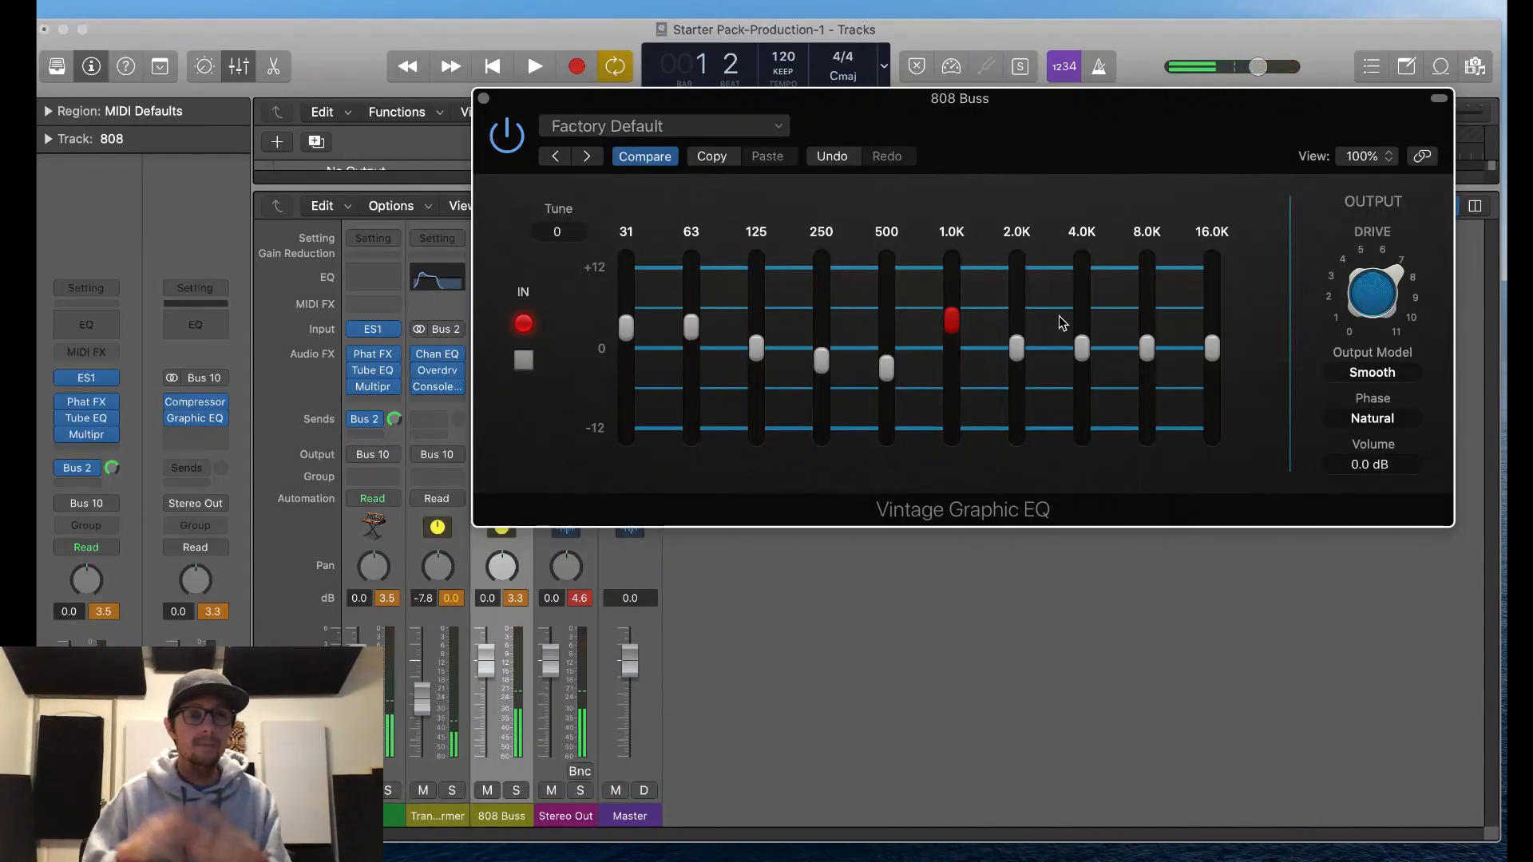
{"action": "left_click", "coordinate": [483, 99]}
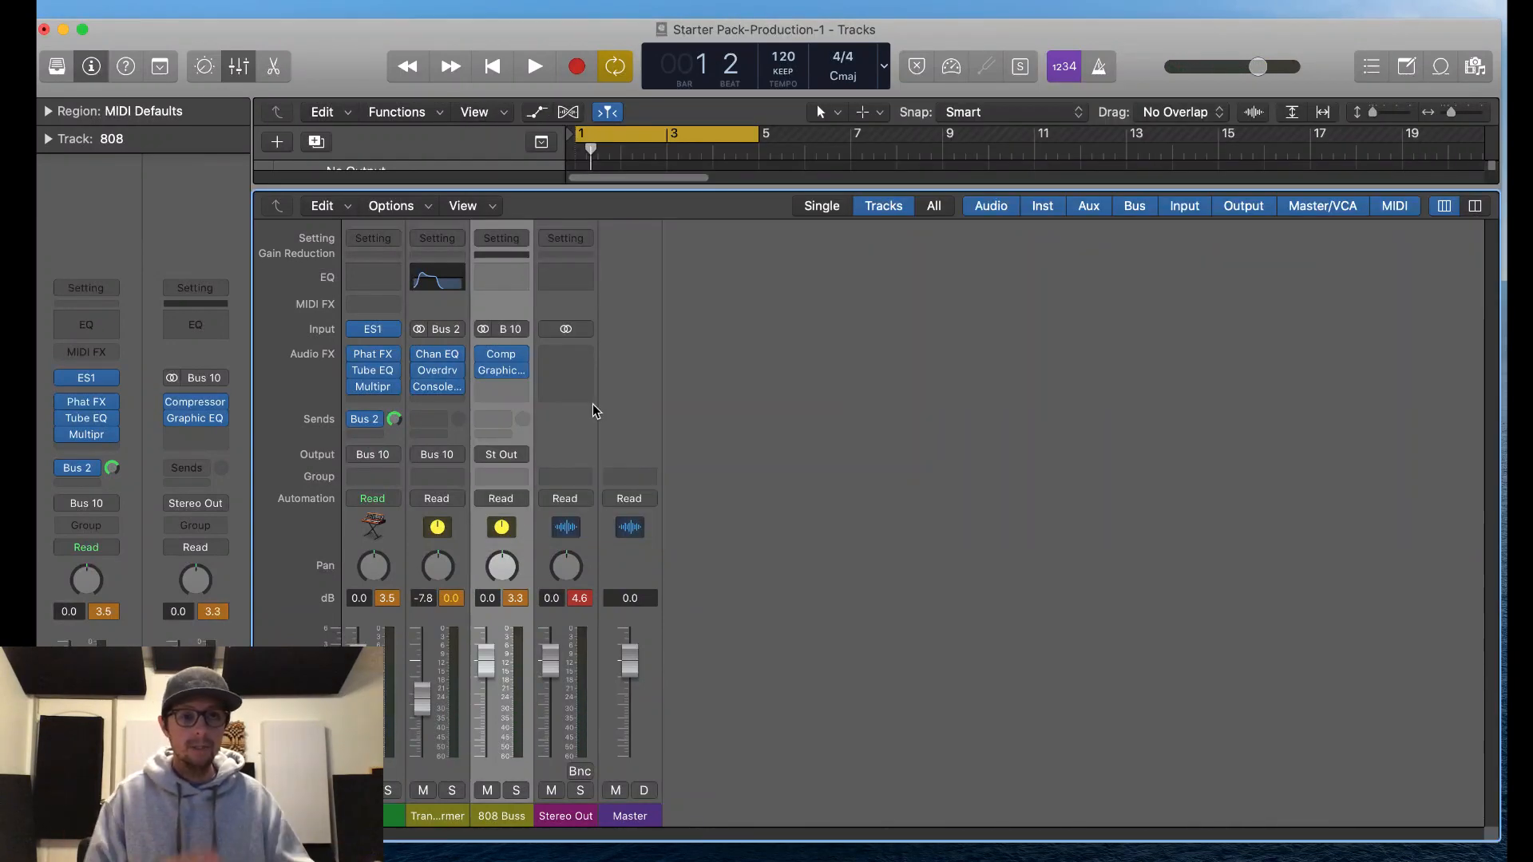
Step: Insert a stereo Limiter after the EQ on the 808 Buss and set its lookahead to 0.0 ms
{"action": "left_click", "coordinate": [503, 387]}
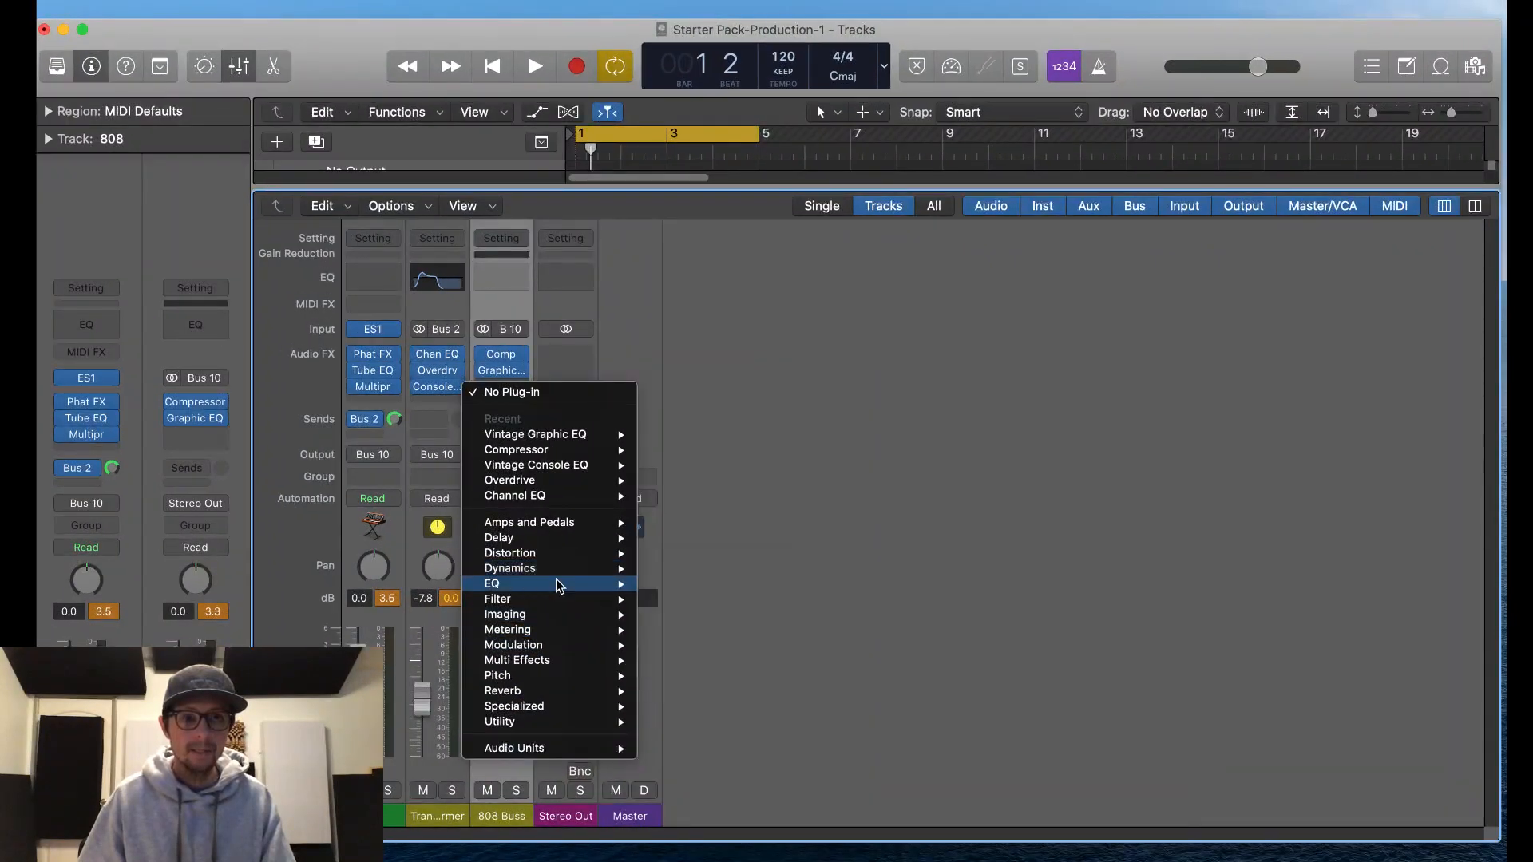
{"action": "mouse_move", "coordinate": [559, 568]}
{"action": "mouse_move", "coordinate": [765, 648]}
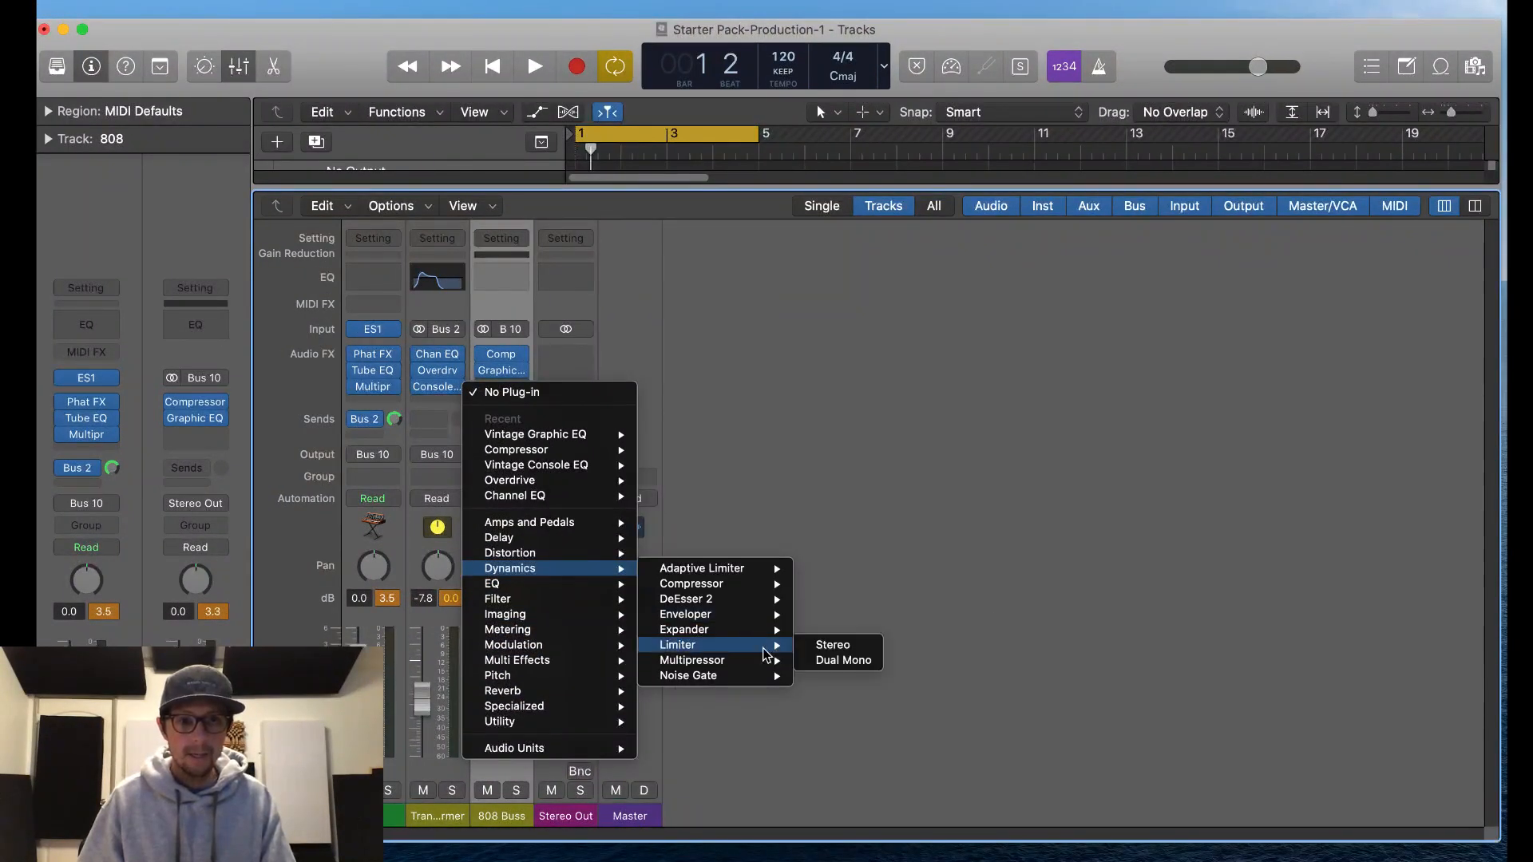
{"action": "left_click", "coordinate": [833, 644]}
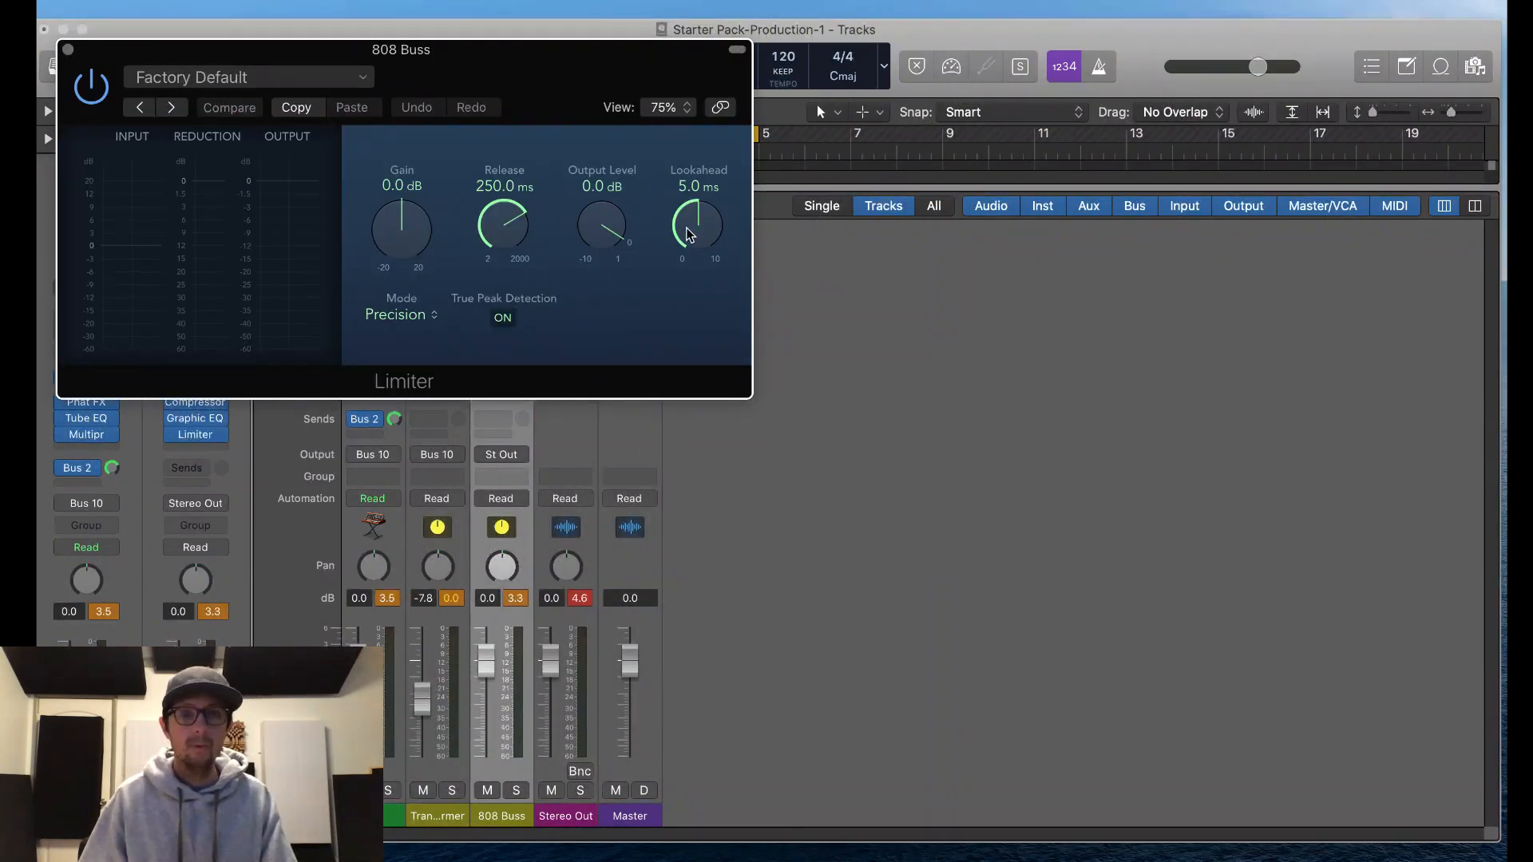
{"action": "left_click_drag", "start_coordinate": [685, 226], "coordinate": [692, 535]}
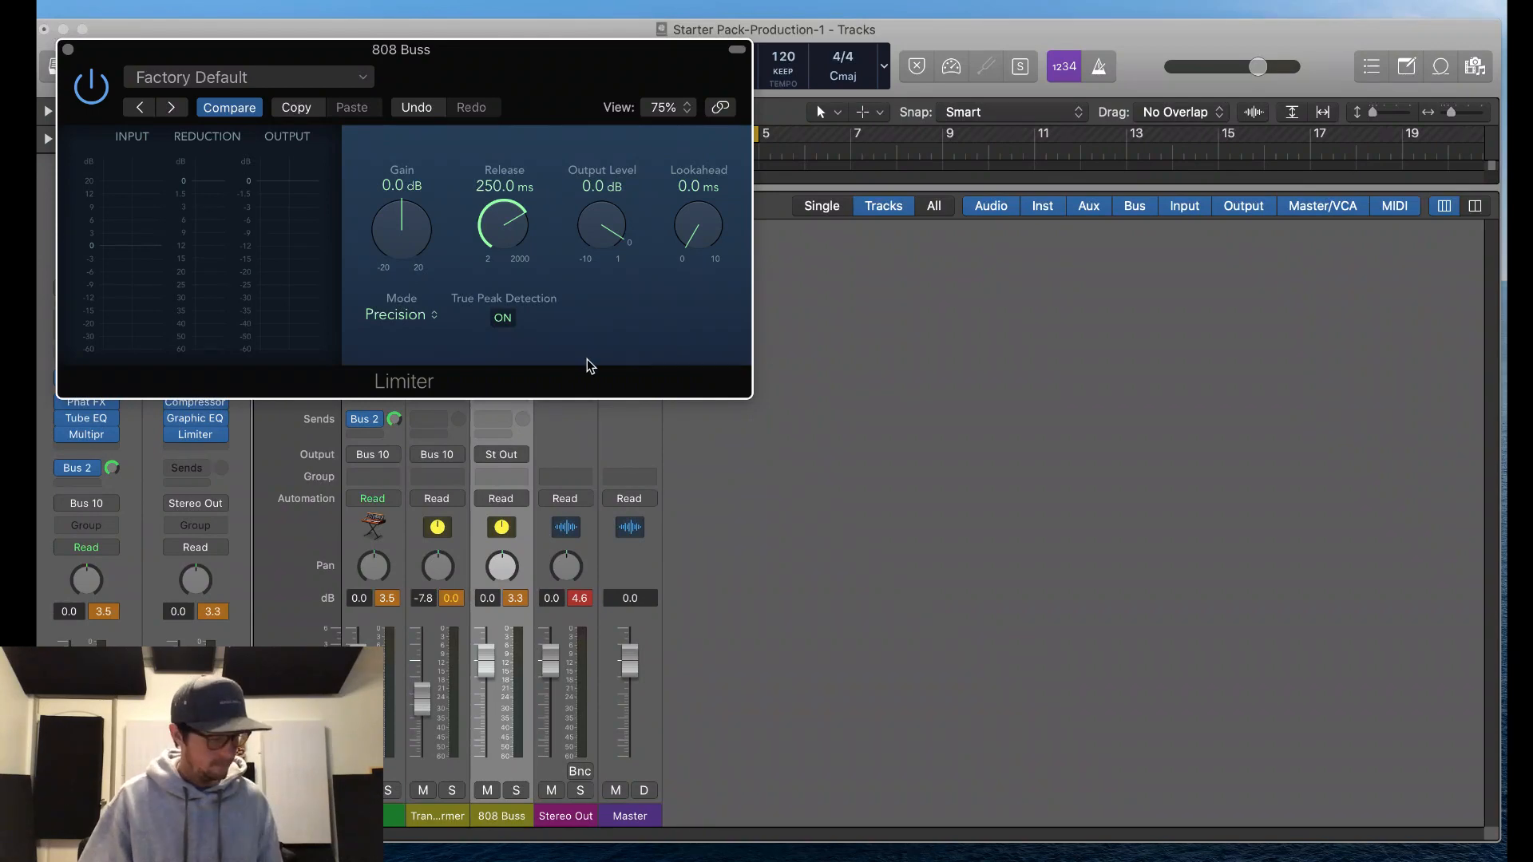
Step: Play the loop and set the Limiter's release to 3.6 ms and output level to -0.4 dB, keeping Precision mode
{"action": "key", "text": "space"}
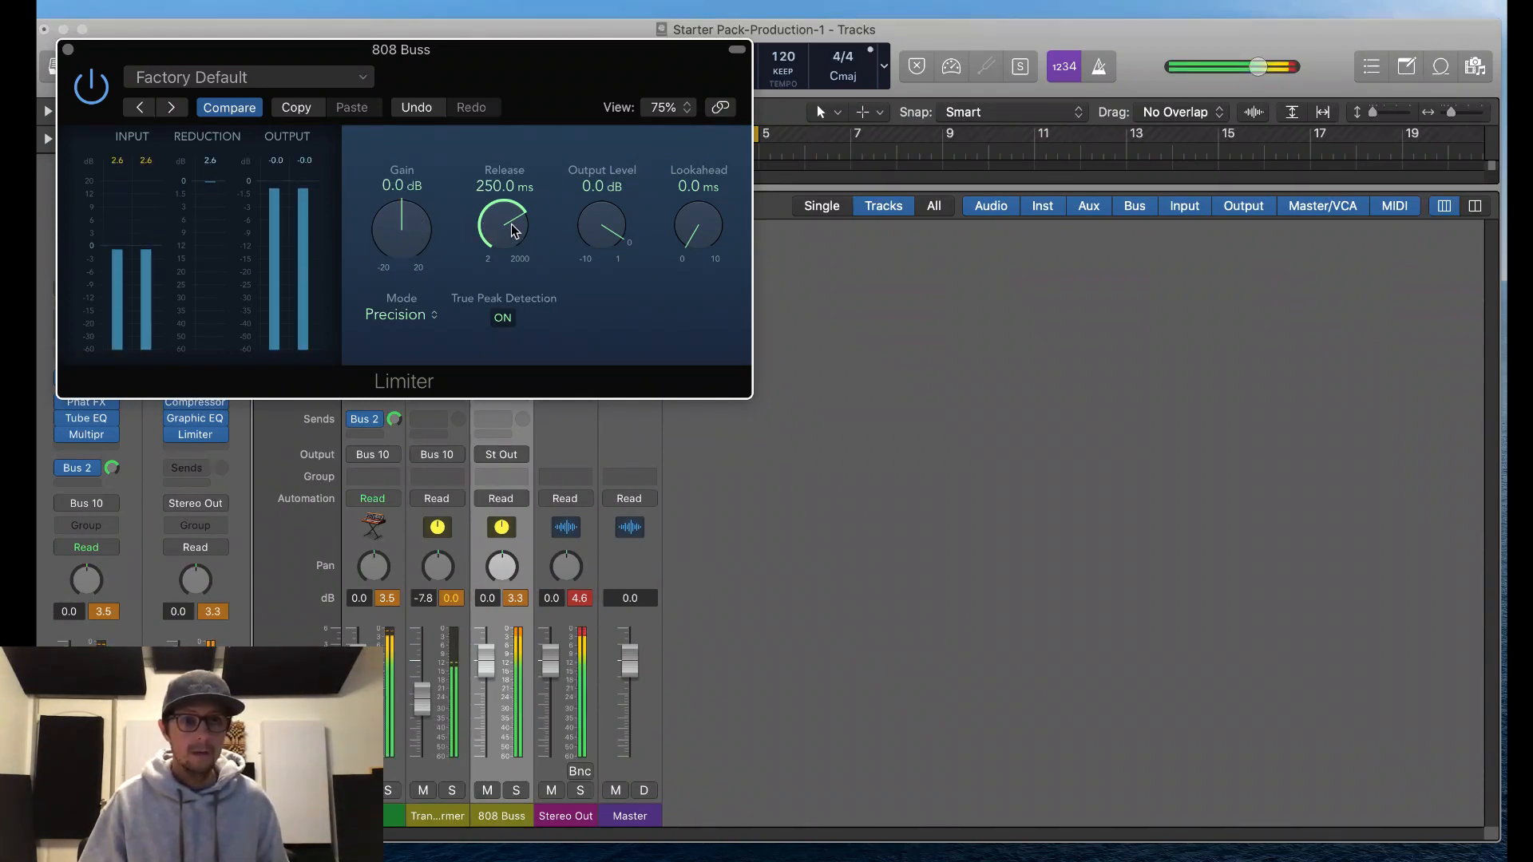
{"action": "left_click_drag", "start_coordinate": [487, 224], "coordinate": [485, 336]}
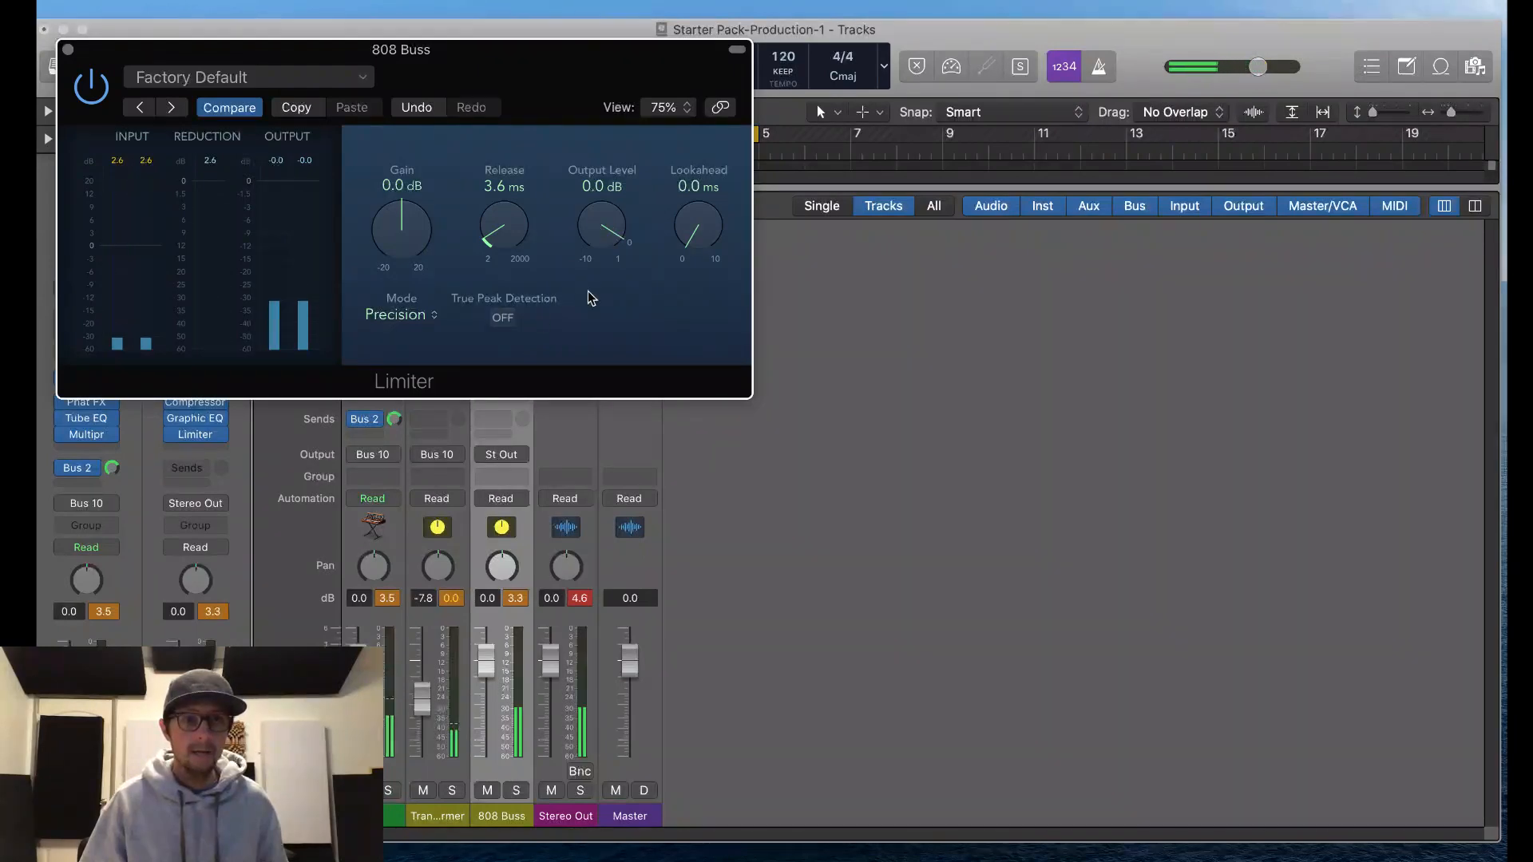
{"action": "left_click", "coordinate": [422, 327]}
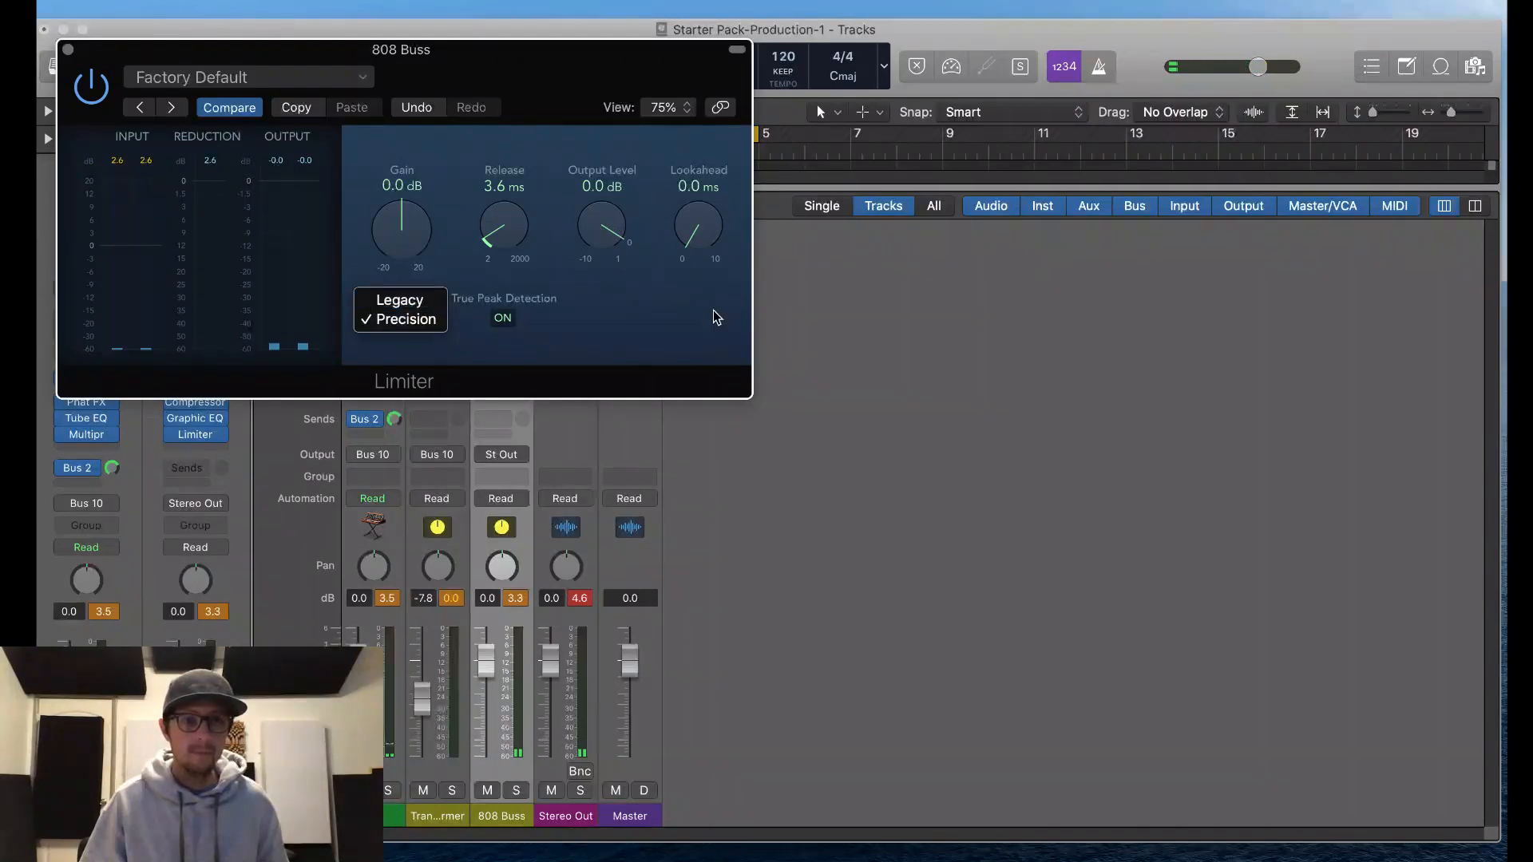
{"action": "left_click", "coordinate": [615, 320]}
{"action": "mouse_move", "coordinate": [599, 229]}
{"action": "left_mouse_down"}
{"action": "mouse_move", "coordinate": [588, 257]}
{"action": "mouse_move", "coordinate": [595, 238]}
{"action": "left_mouse_up"}
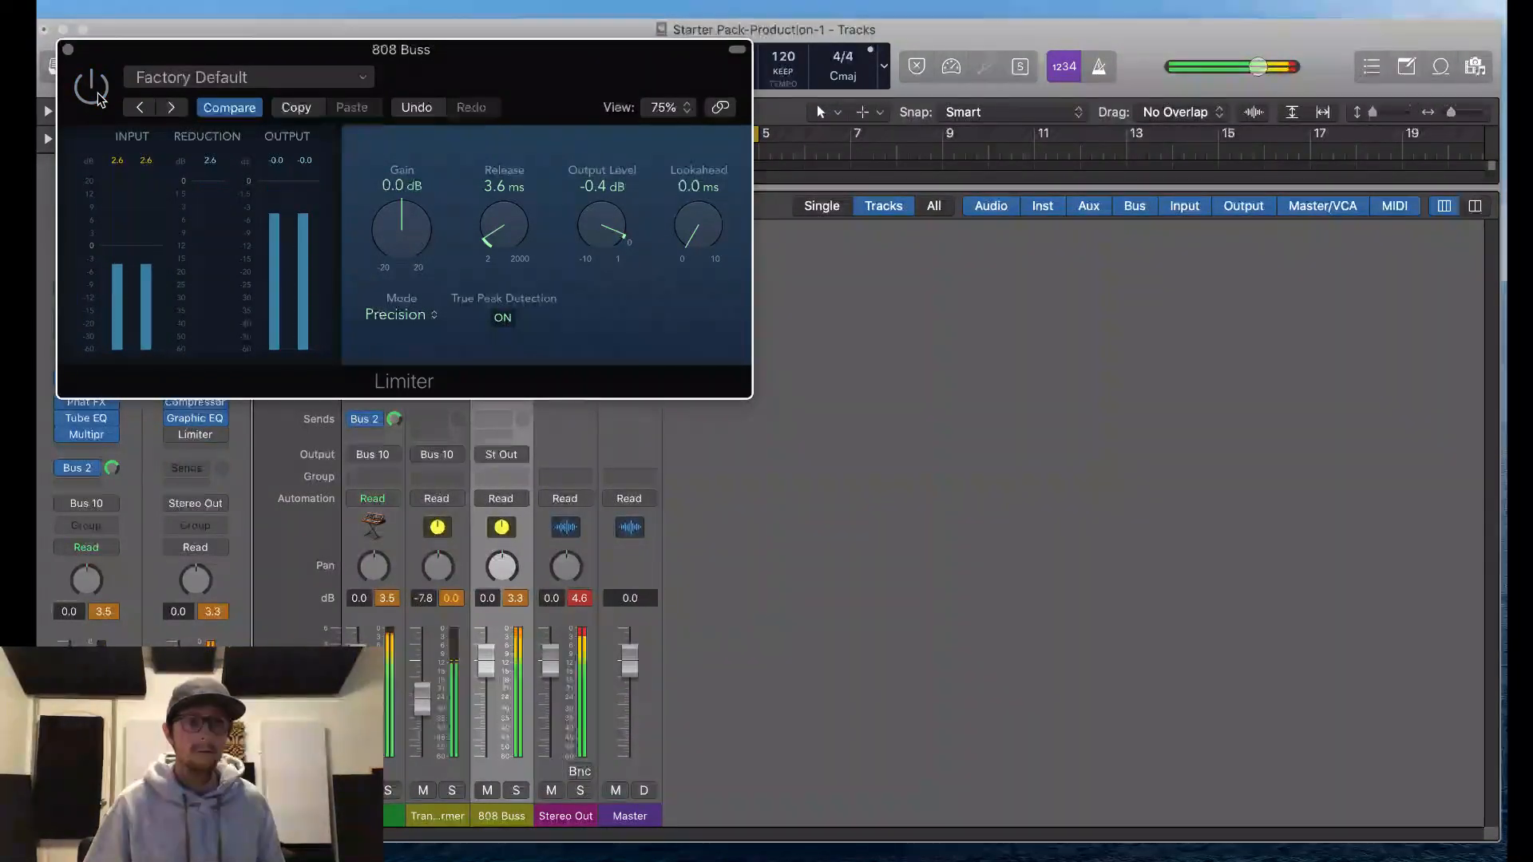
Step: Reset the Limiter's peak readings, raise its gain to +1.5 dB and close the plug-in
{"action": "left_click", "coordinate": [285, 195]}
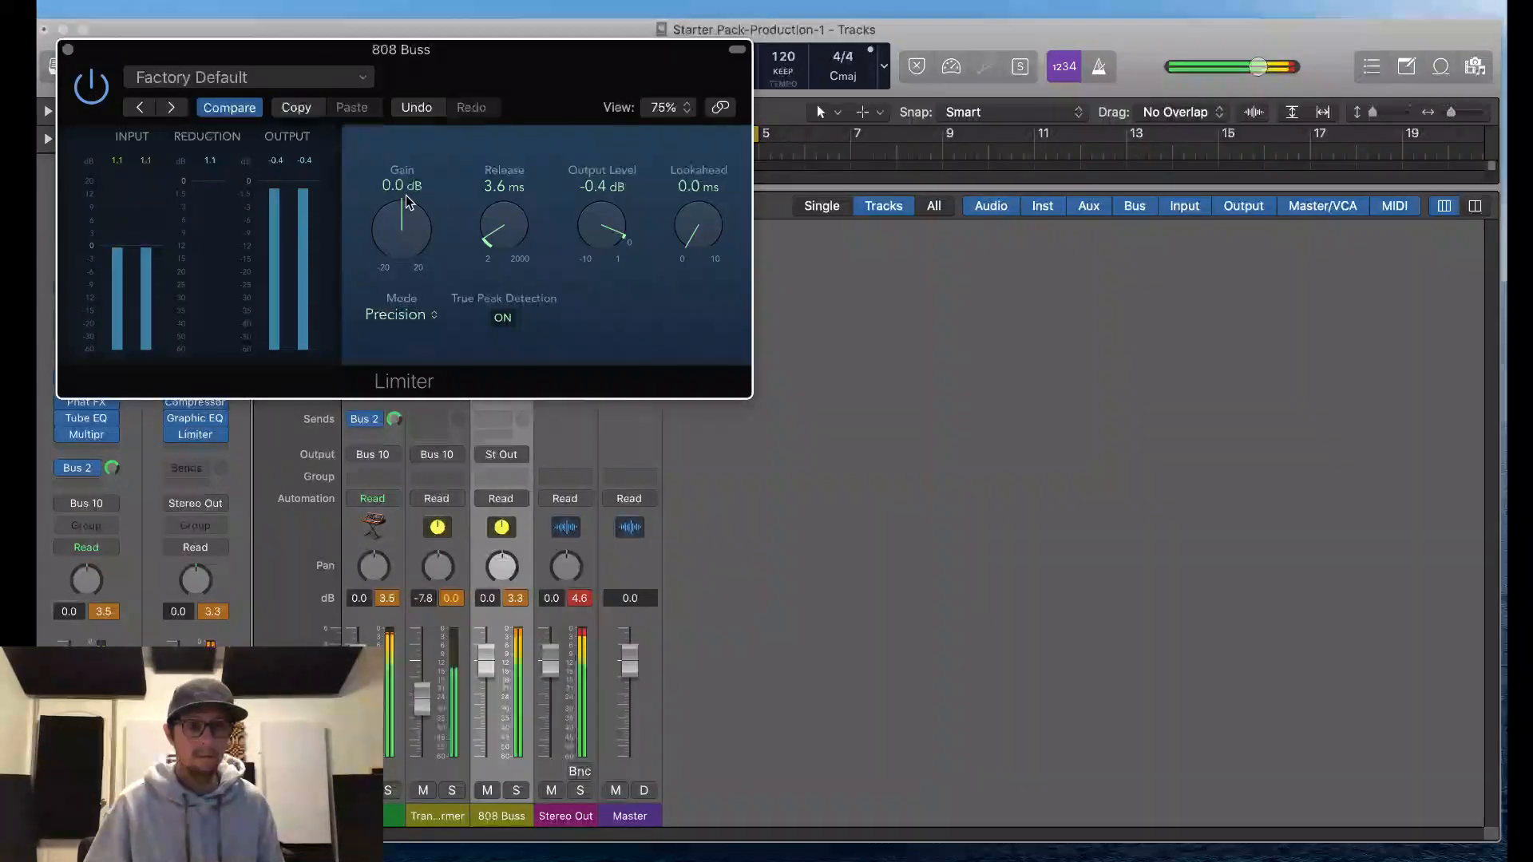
{"action": "mouse_move", "coordinate": [404, 201]}
{"action": "left_mouse_down"}
{"action": "mouse_move", "coordinate": [408, 153]}
{"action": "mouse_move", "coordinate": [406, 198]}
{"action": "left_mouse_up"}
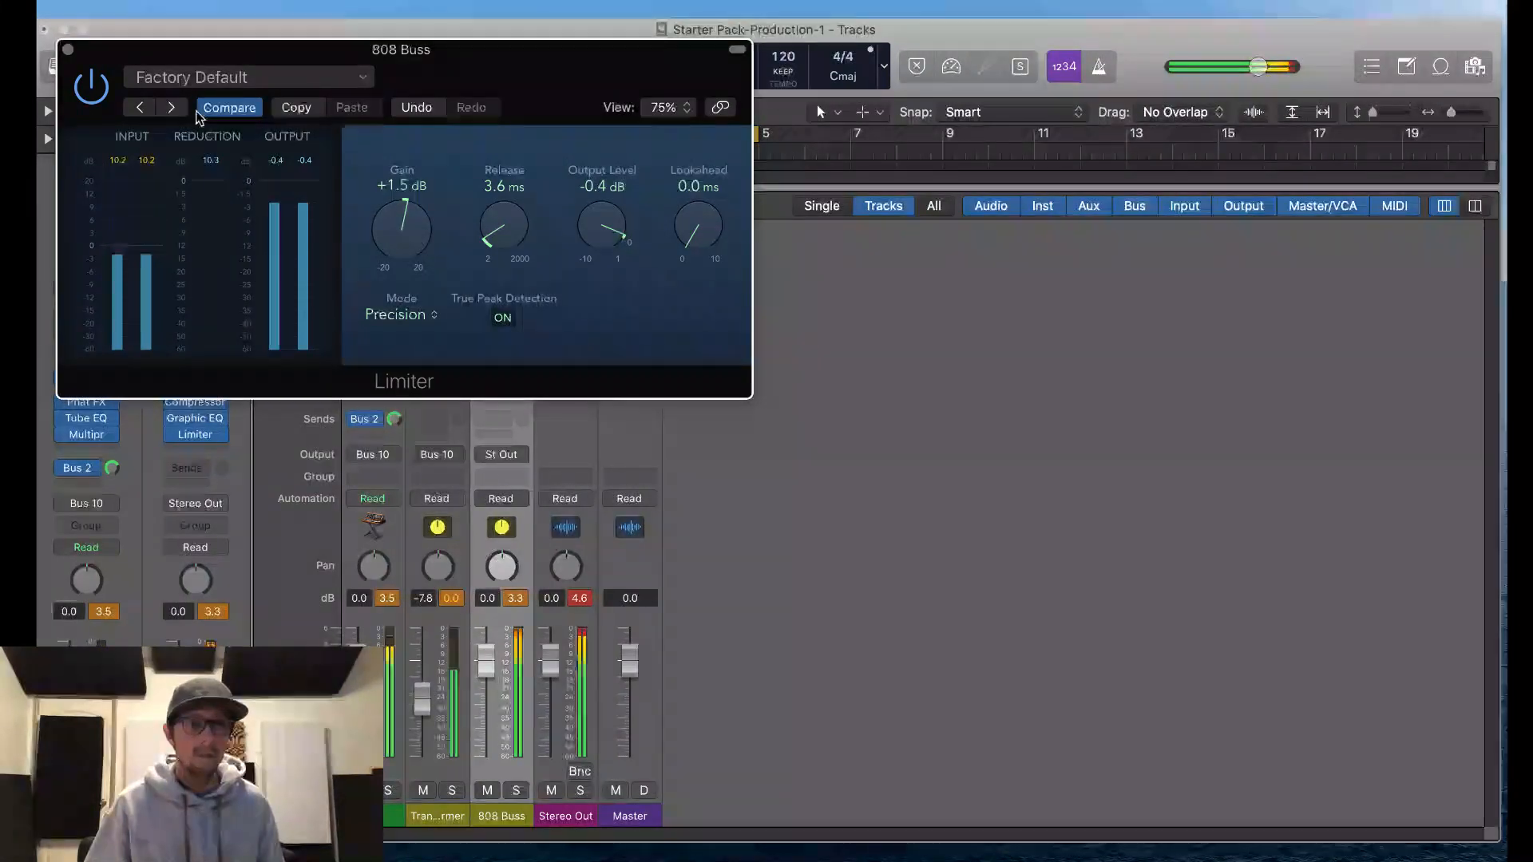
{"action": "left_click", "coordinate": [68, 49]}
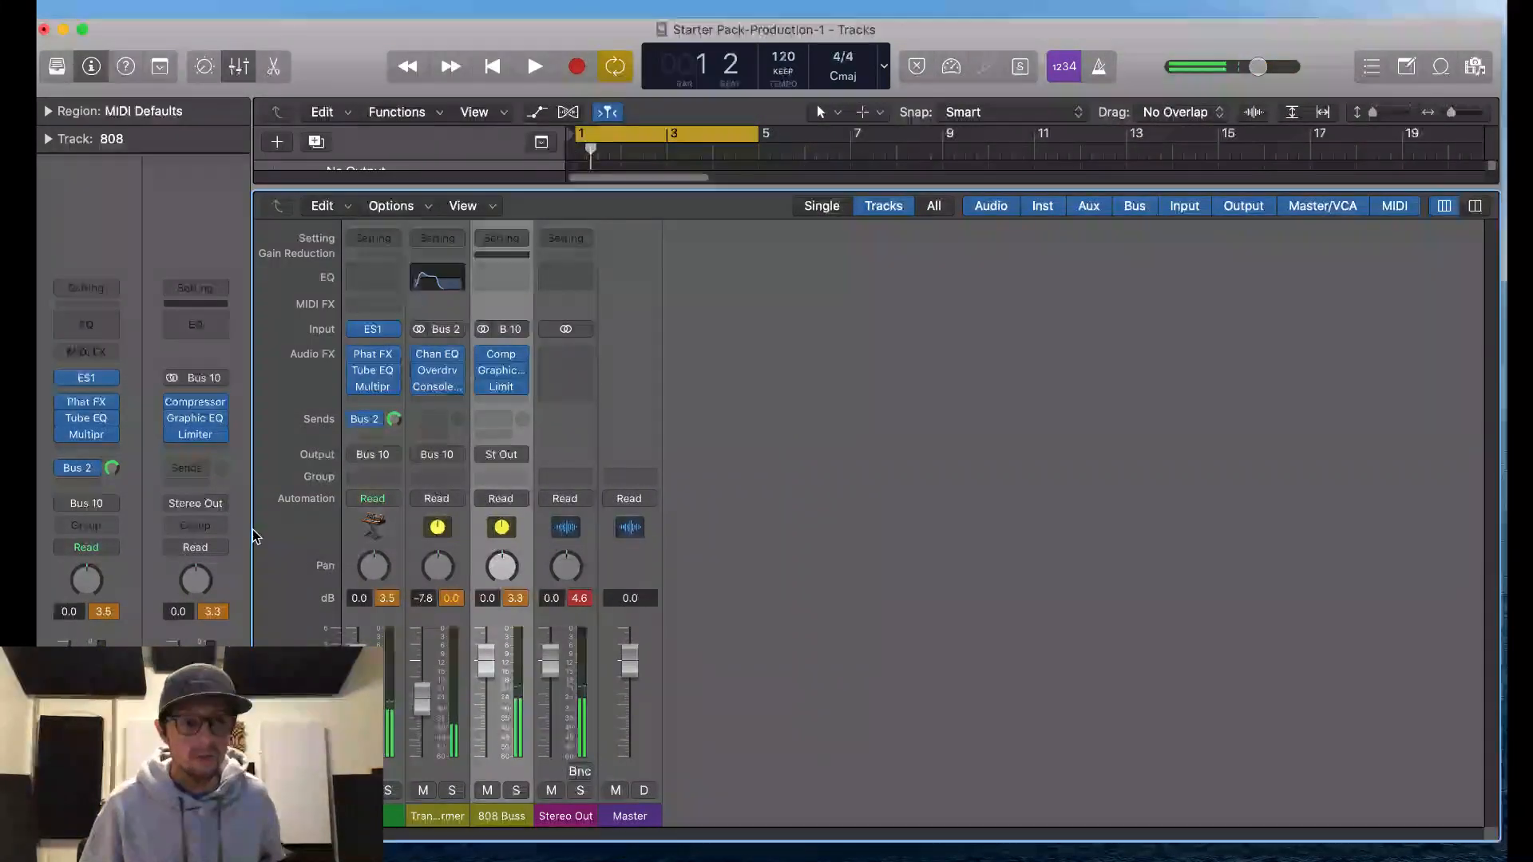
Step: Fine-tune the amplifier's Level via Vel range in the 808's ES1 while the loop plays
{"action": "left_click", "coordinate": [386, 332]}
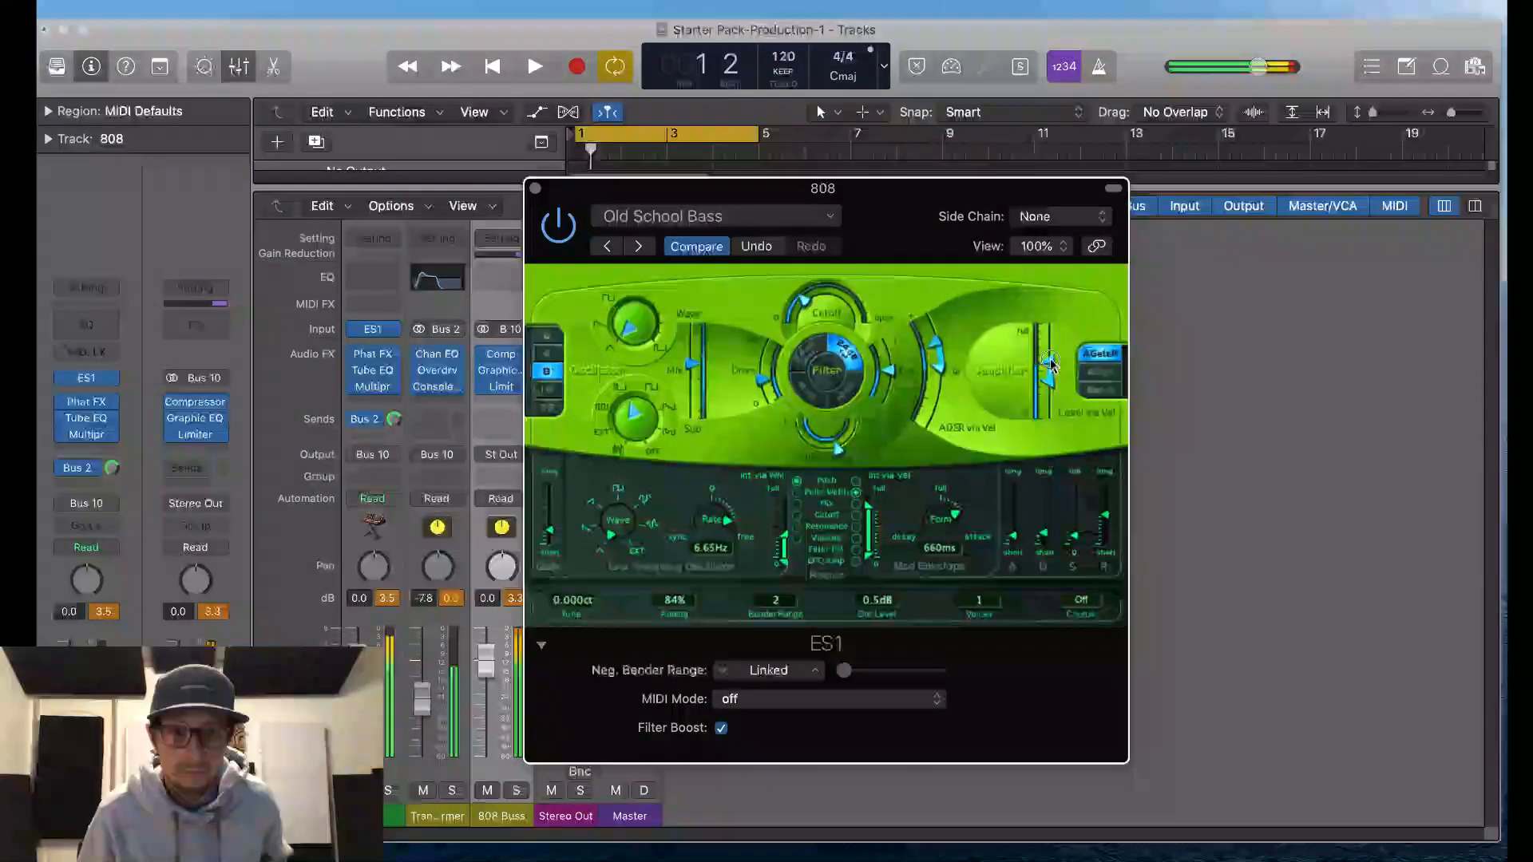
{"action": "left_click_drag", "start_coordinate": [1054, 376], "coordinate": [1054, 387]}
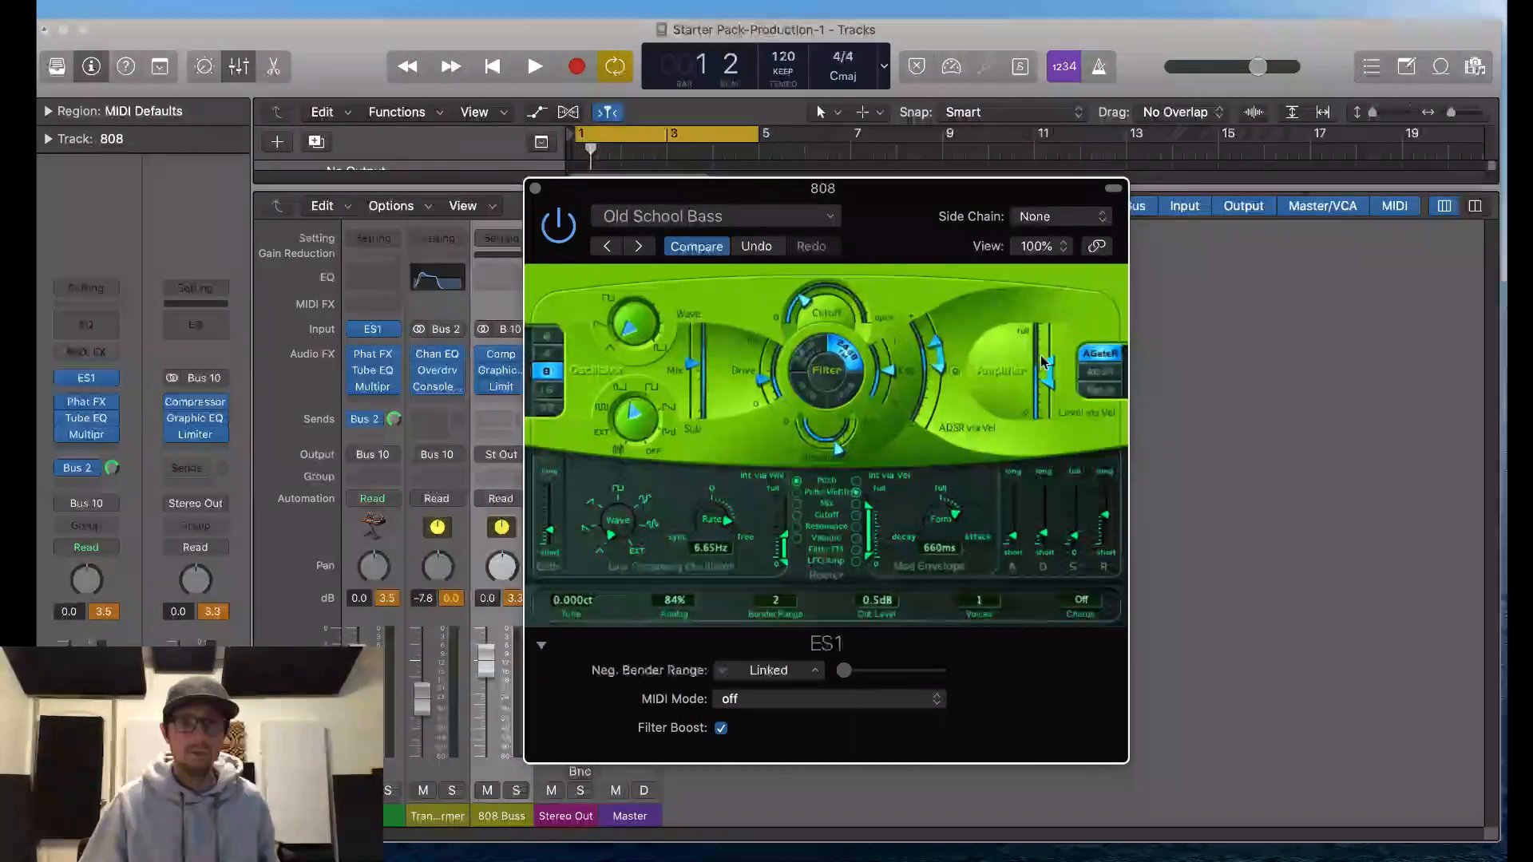
{"action": "mouse_move", "coordinate": [93, 408]}
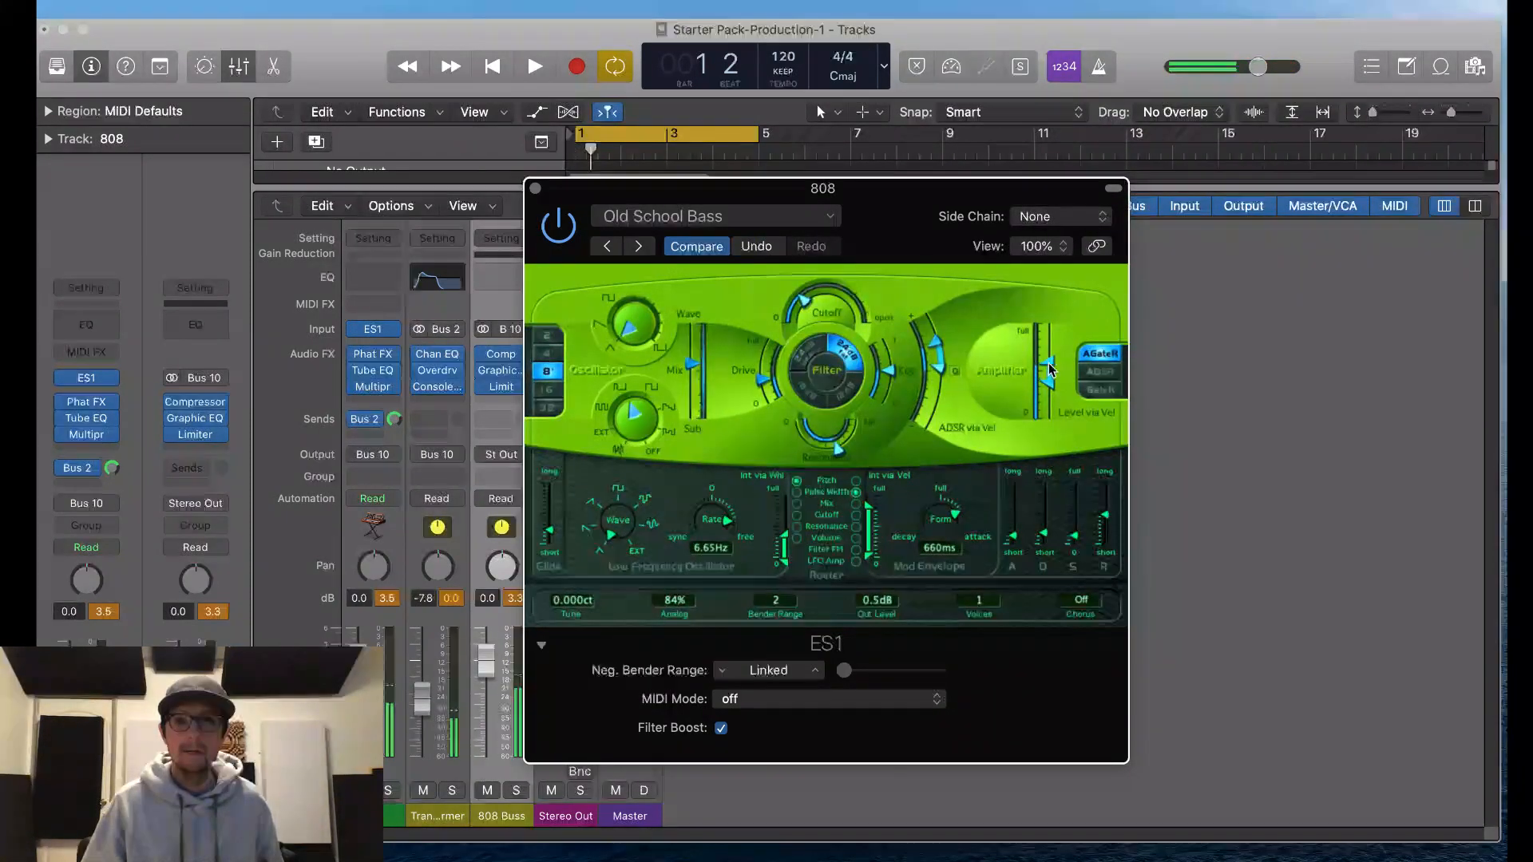
{"action": "mouse_move", "coordinate": [1050, 364]}
{"action": "left_mouse_down"}
{"action": "mouse_move", "coordinate": [1049, 393]}
{"action": "mouse_move", "coordinate": [1057, 334]}
{"action": "mouse_move", "coordinate": [1054, 367]}
{"action": "left_mouse_up"}
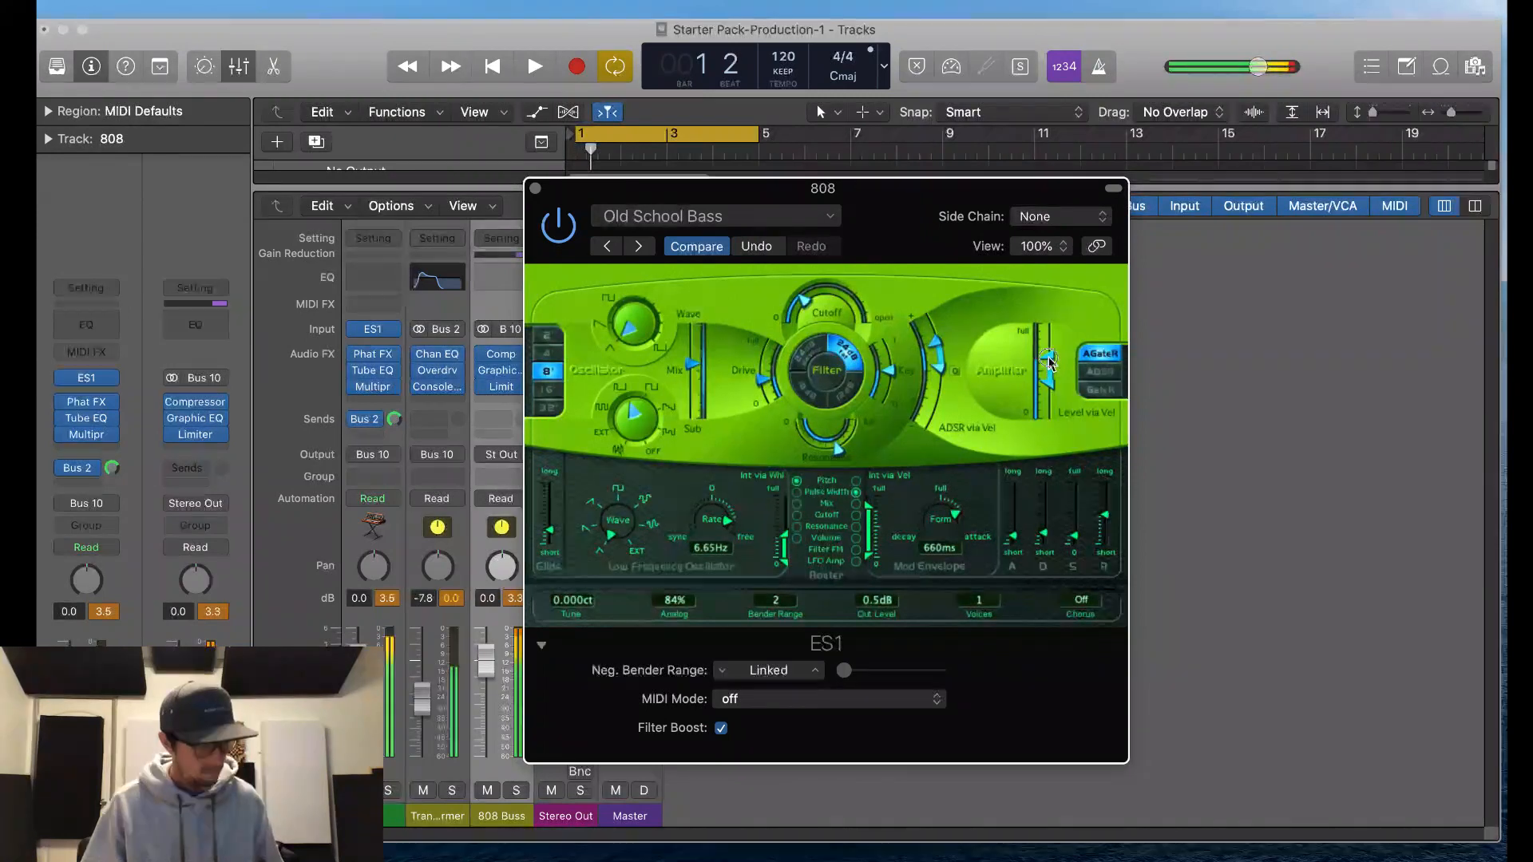
{"action": "left_click_drag", "start_coordinate": [1050, 361], "coordinate": [1049, 364]}
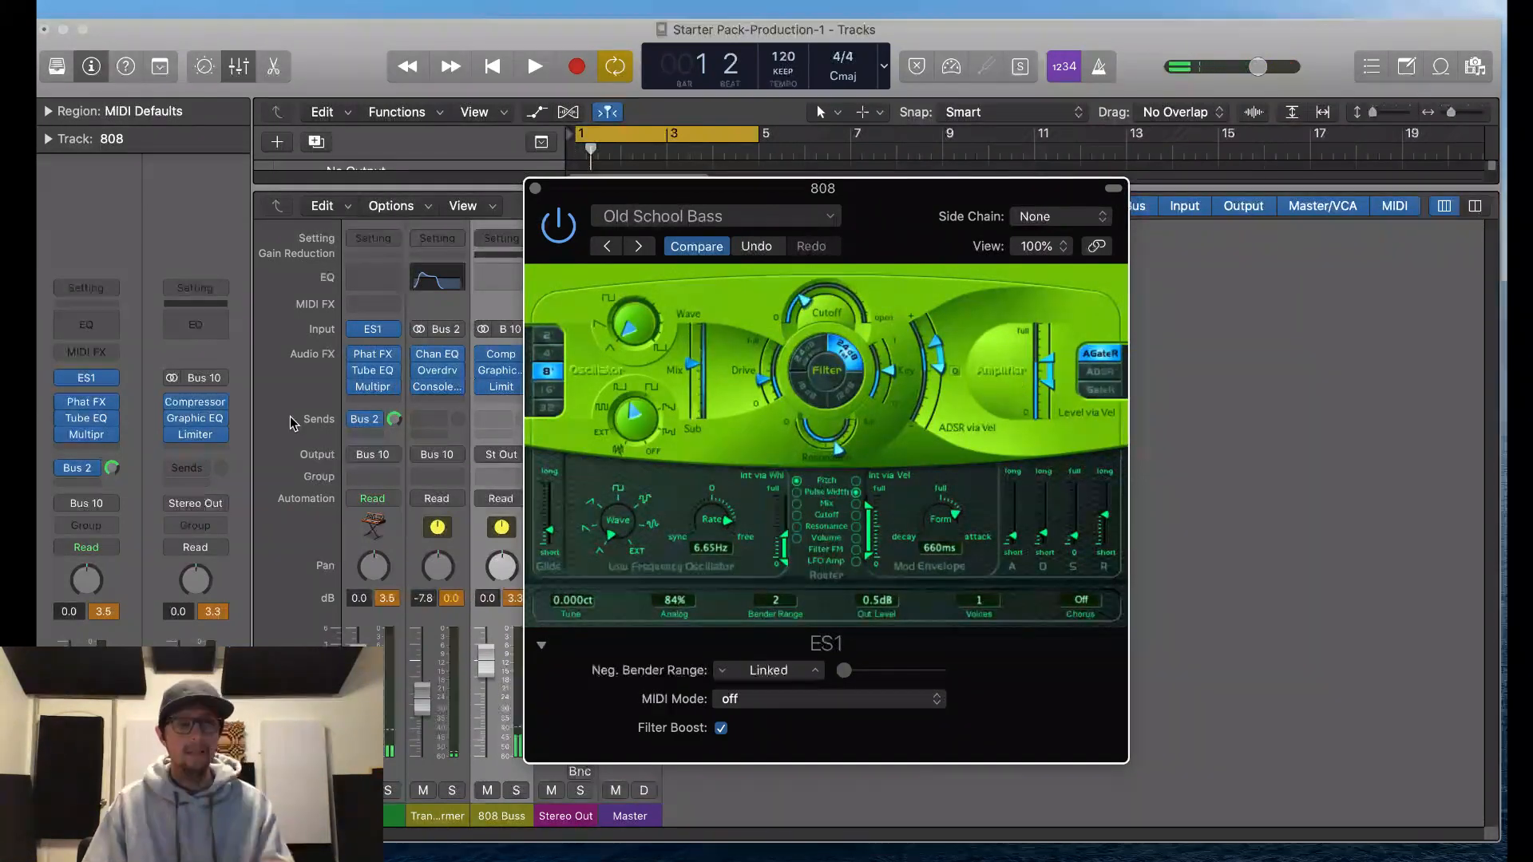
Step: Lower the master output of the 808's Phat FX to about -9.3 dB
{"action": "left_click", "coordinate": [87, 401]}
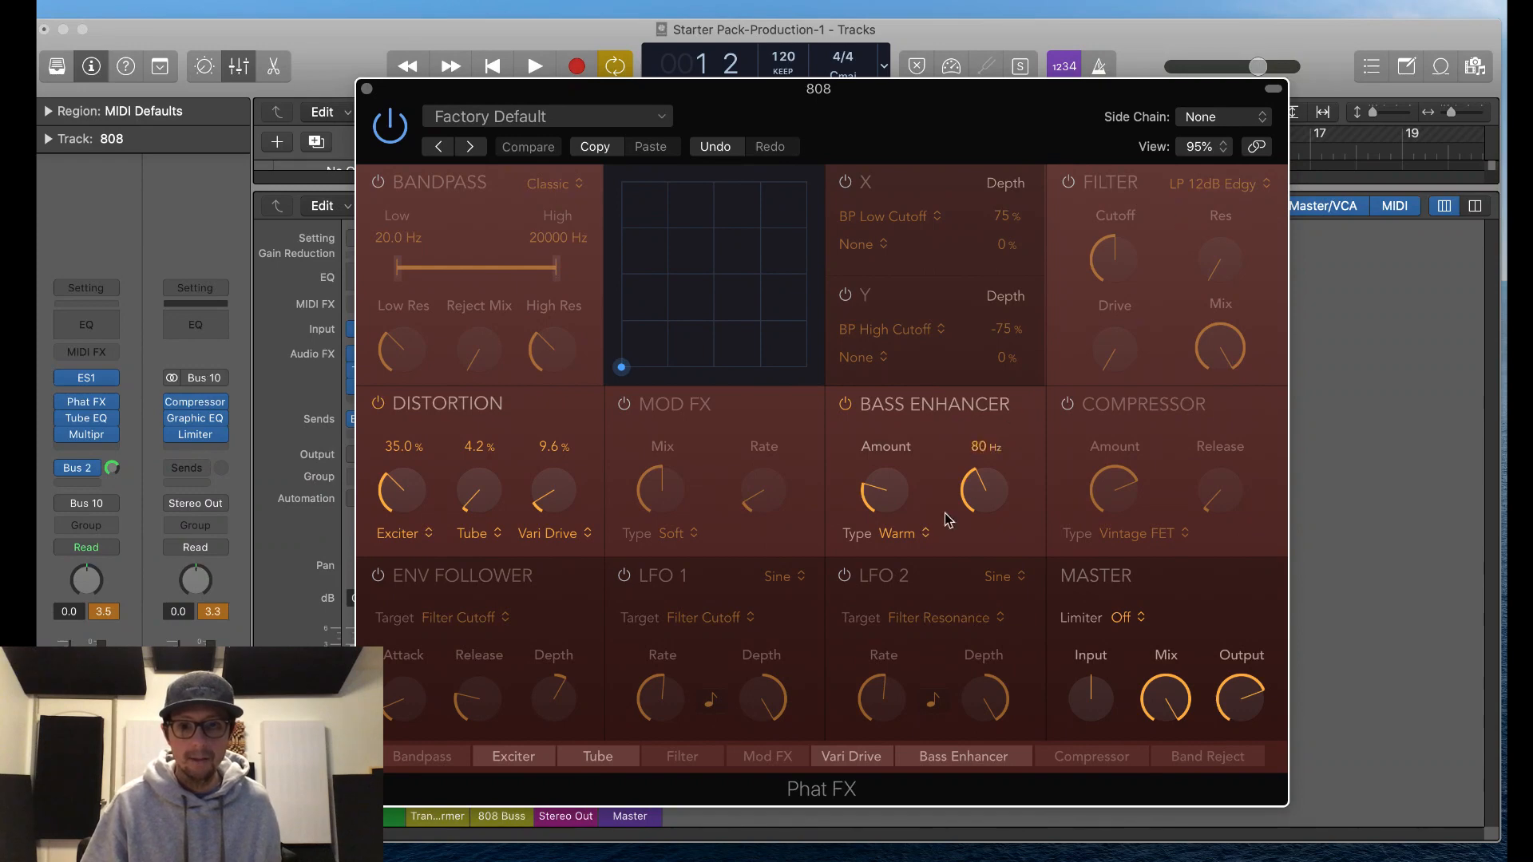
{"action": "mouse_move", "coordinate": [1230, 689]}
{"action": "left_mouse_down"}
{"action": "mouse_move", "coordinate": [1233, 738]}
{"action": "mouse_move", "coordinate": [1248, 611]}
{"action": "mouse_move", "coordinate": [1243, 661]}
{"action": "left_mouse_up"}
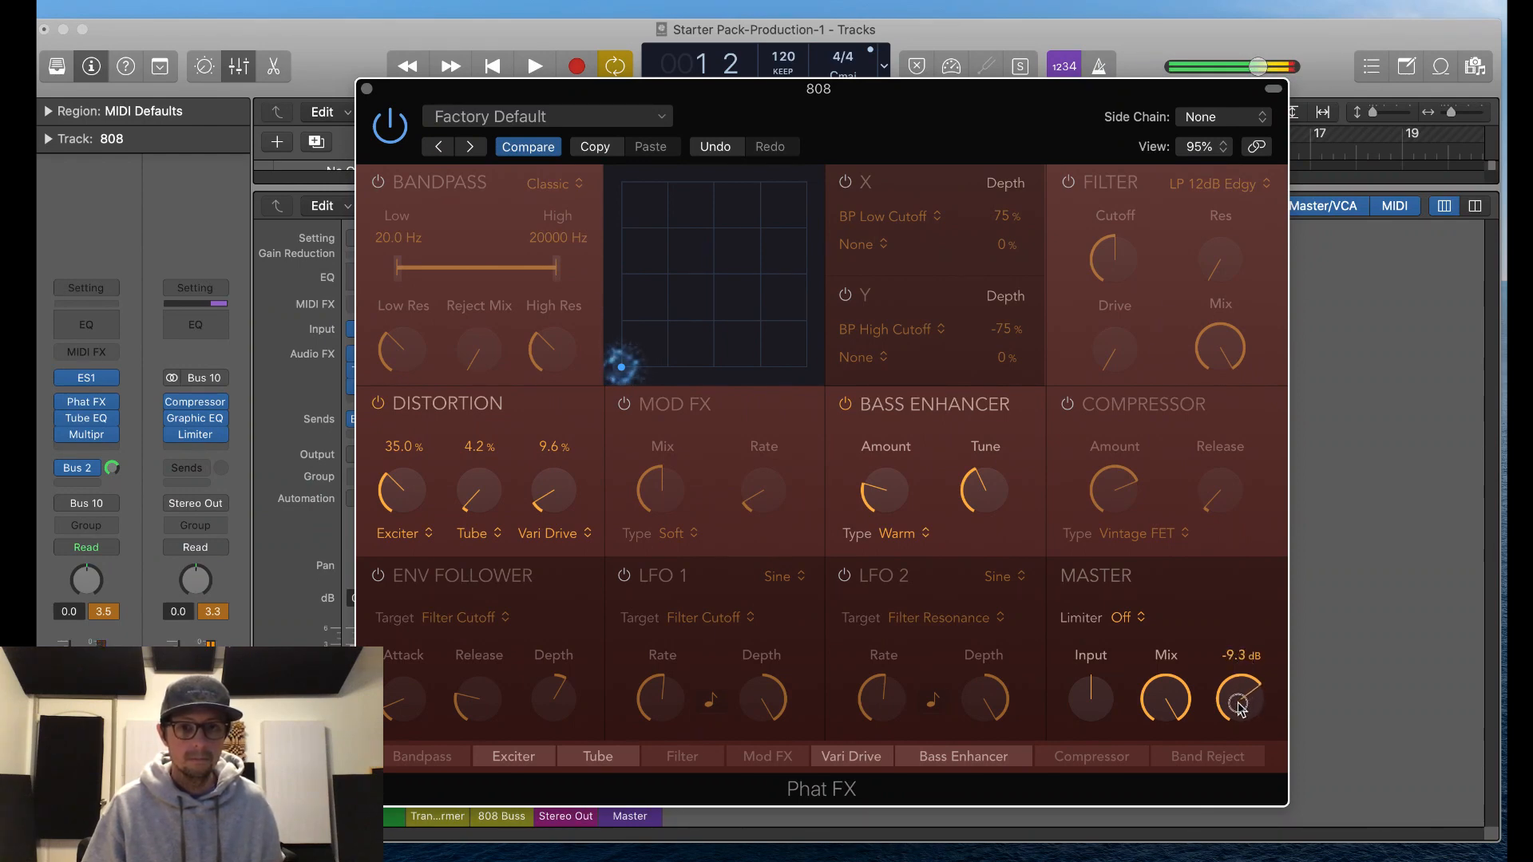
{"action": "left_click_drag", "start_coordinate": [1237, 704], "coordinate": [1239, 703]}
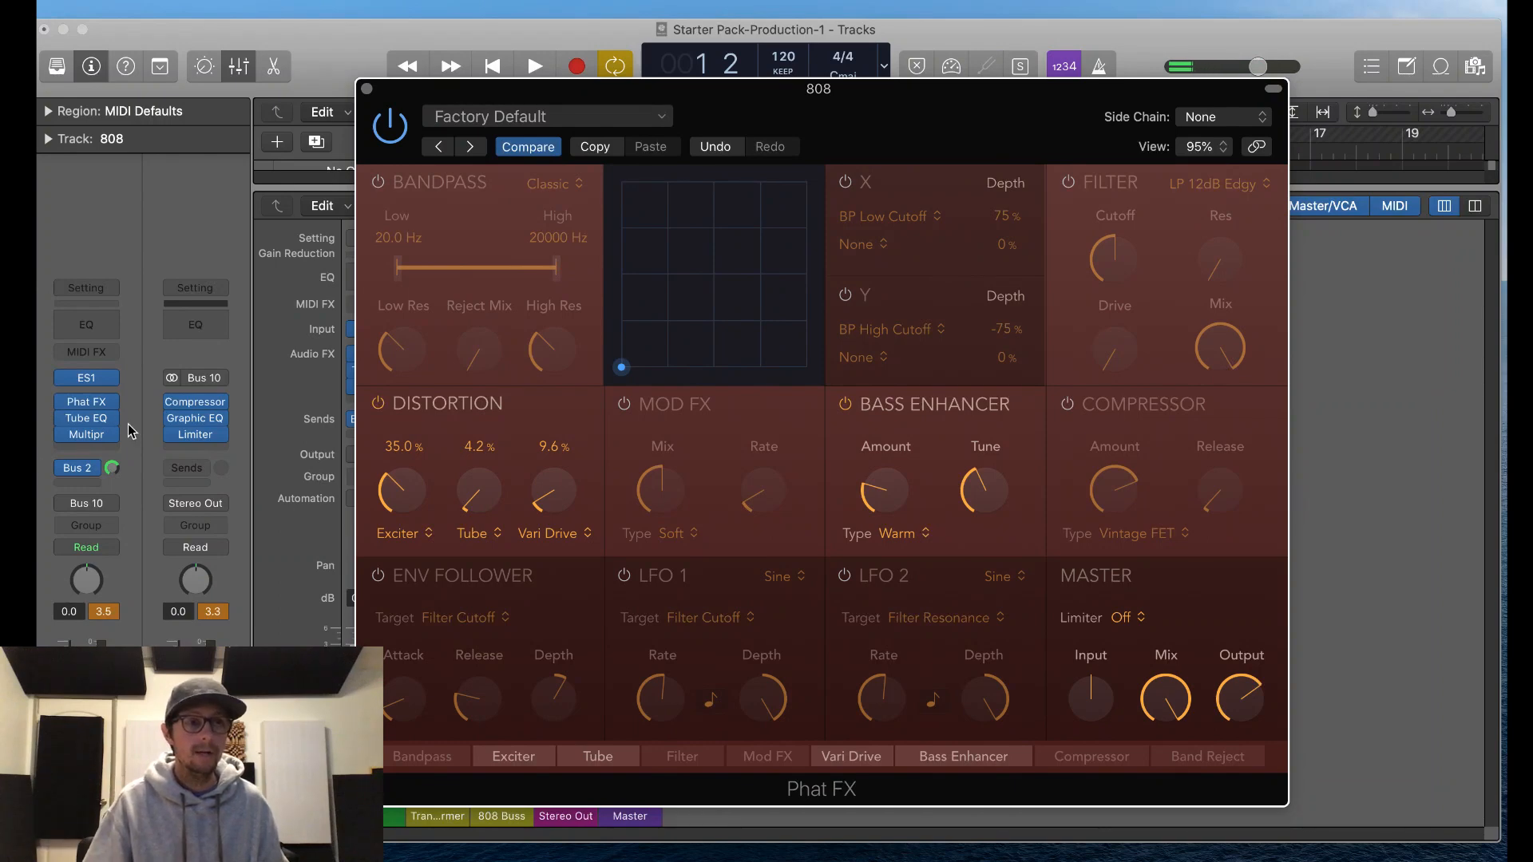
Step: Lower the output drive of the 808's Vintage Tube EQ to about 6 and close the plug-in
{"action": "left_click", "coordinate": [88, 423]}
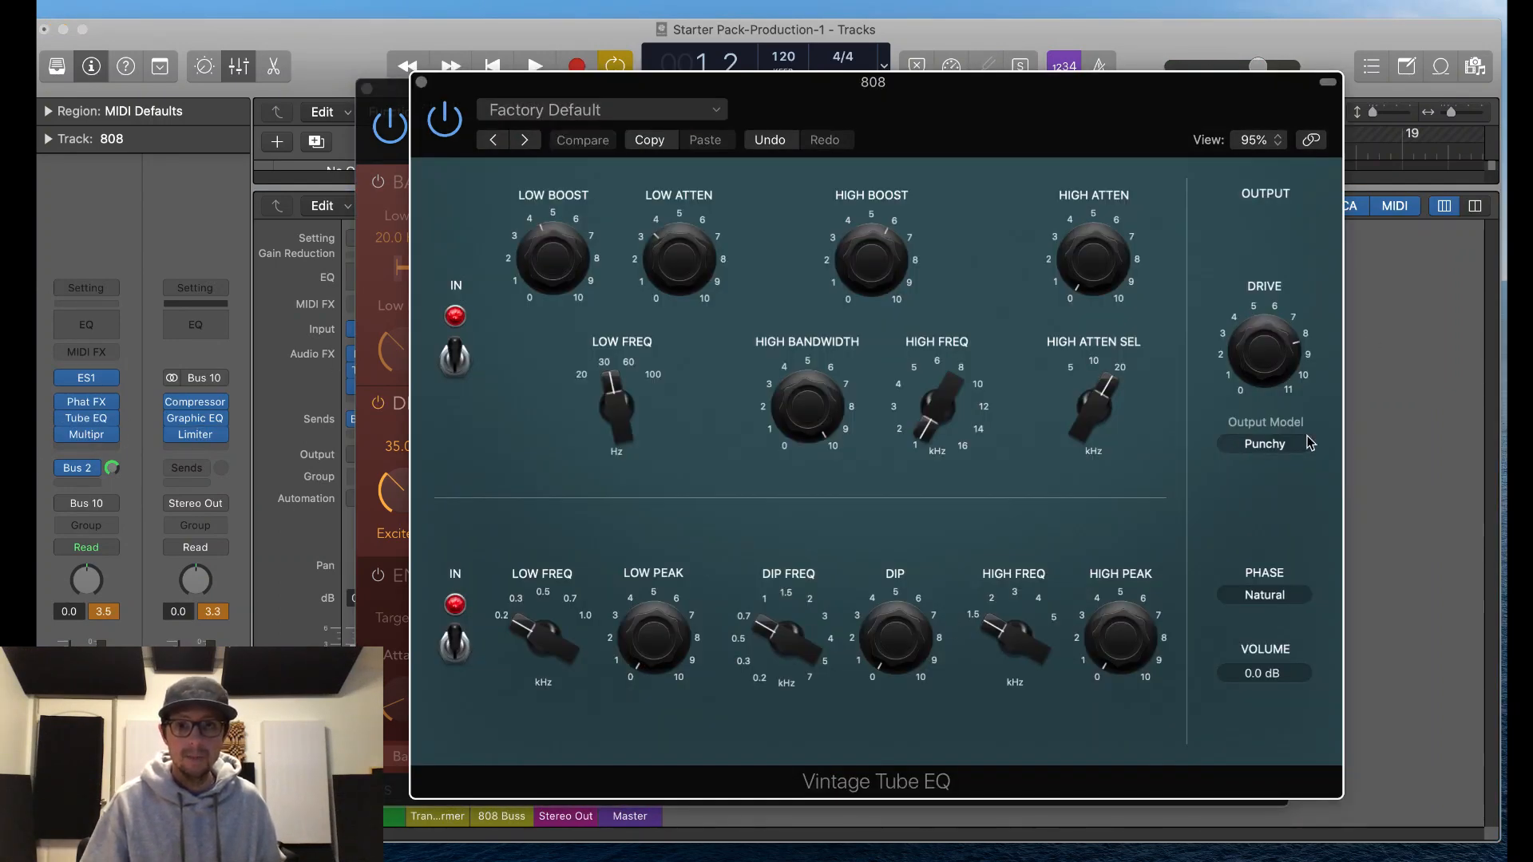
{"action": "mouse_move", "coordinate": [1272, 363]}
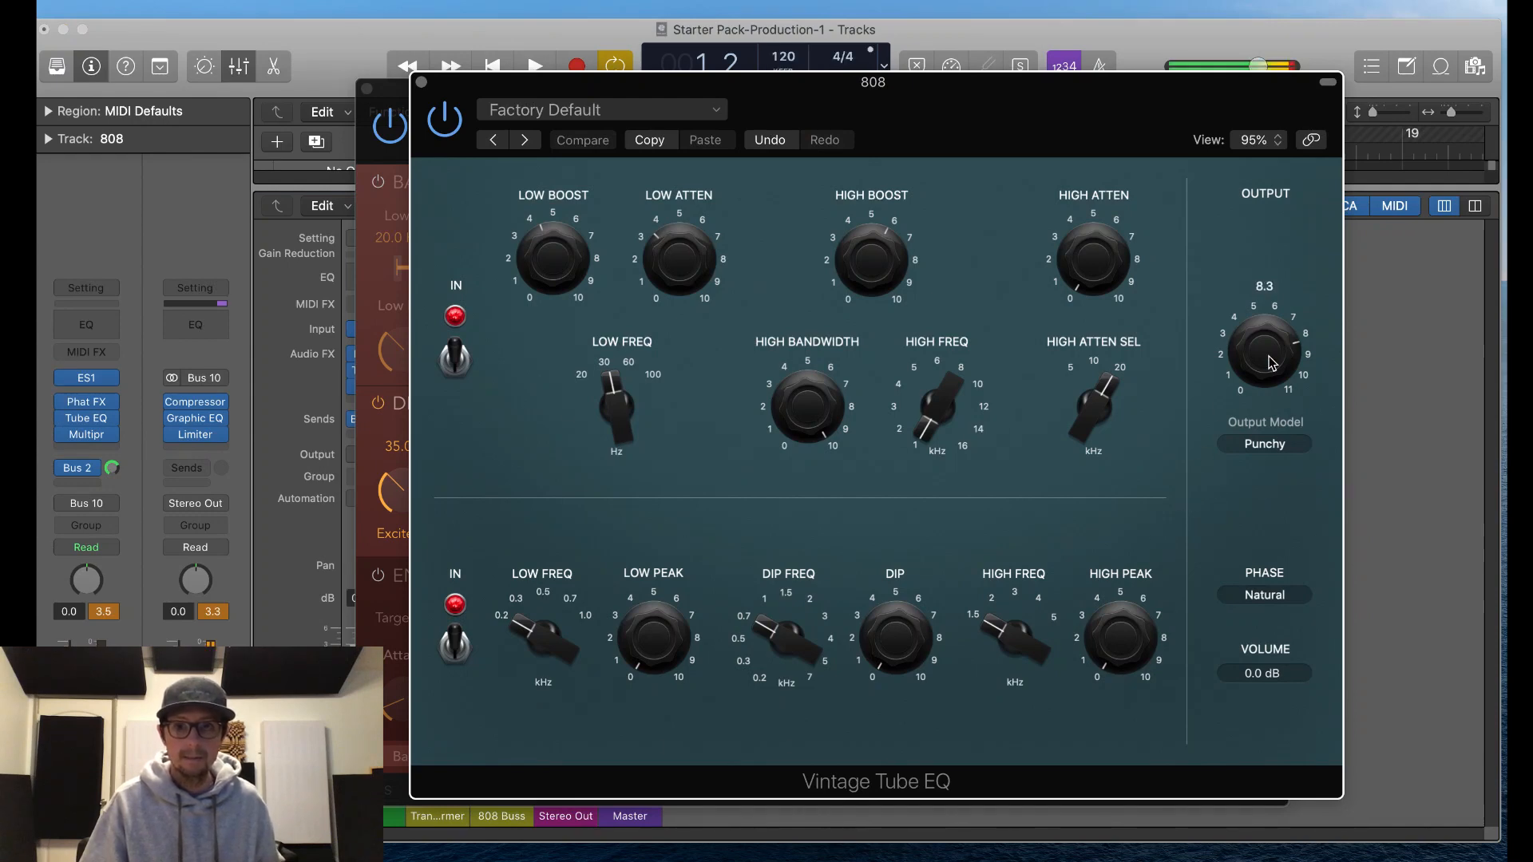
{"action": "left_click_drag", "start_coordinate": [1272, 363], "coordinate": [1276, 409]}
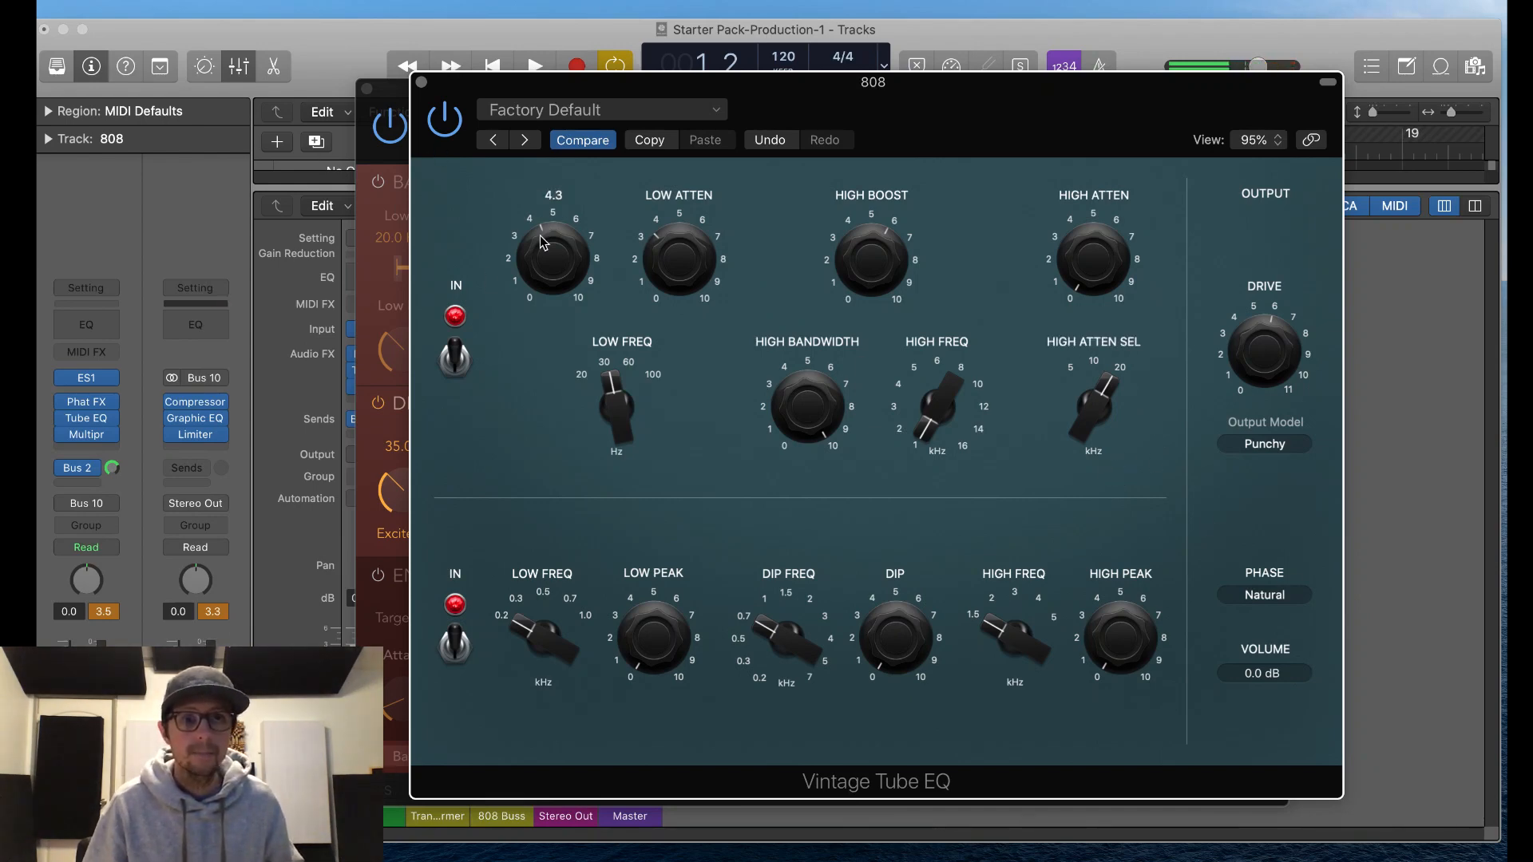
{"action": "left_click", "coordinate": [423, 83]}
Step: In the 808's Multipressor, set band 2's compression threshold to -6.75 dB and the output level to -3.6 dB
{"action": "left_click", "coordinate": [90, 435]}
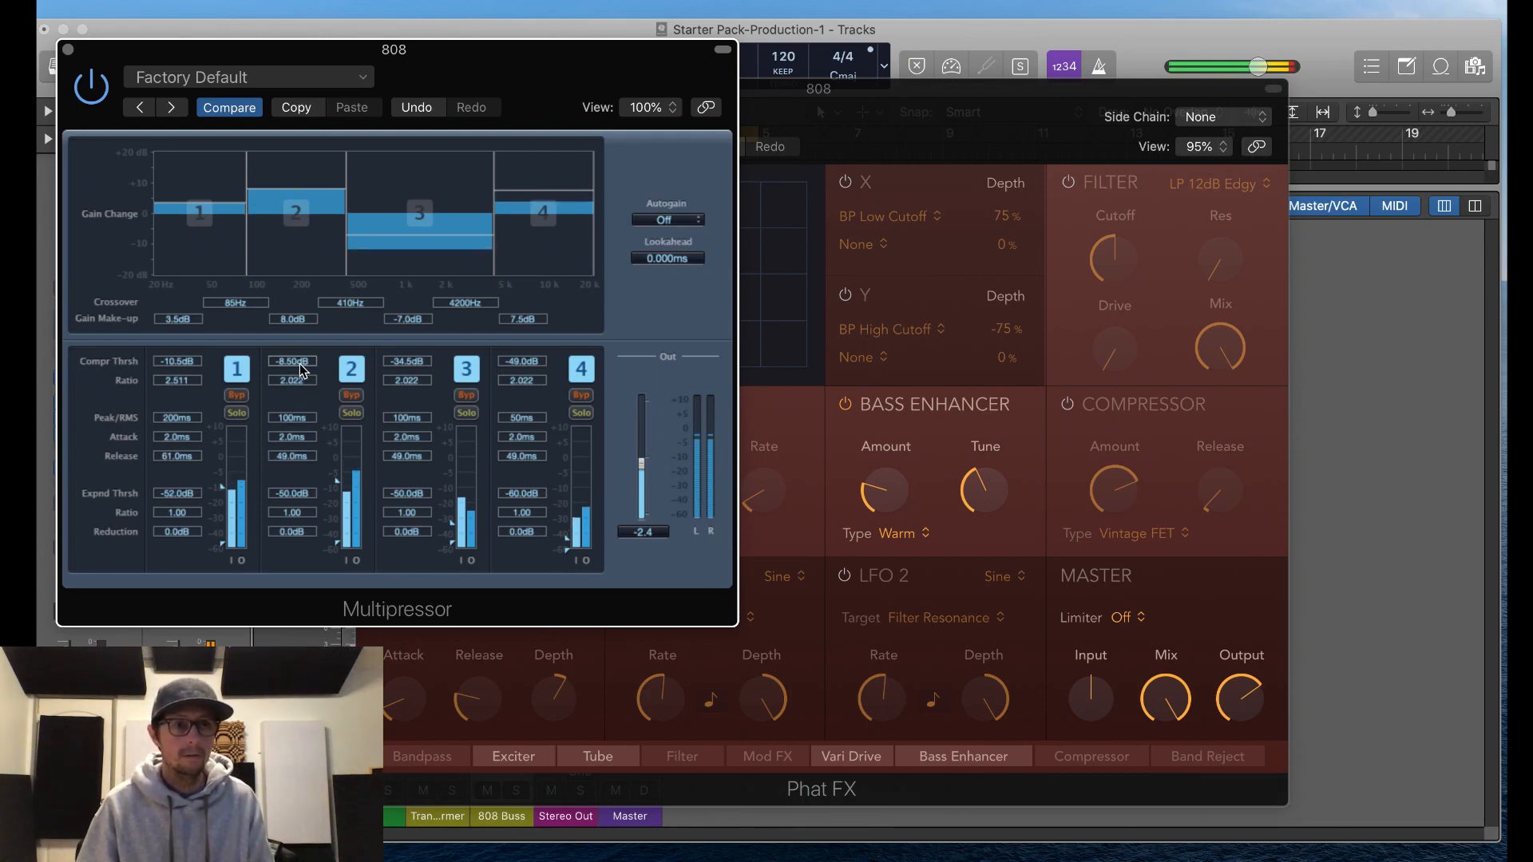
{"action": "mouse_move", "coordinate": [299, 364]}
{"action": "left_mouse_down"}
{"action": "mouse_move", "coordinate": [299, 222]}
{"action": "mouse_move", "coordinate": [297, 356]}
{"action": "left_mouse_up"}
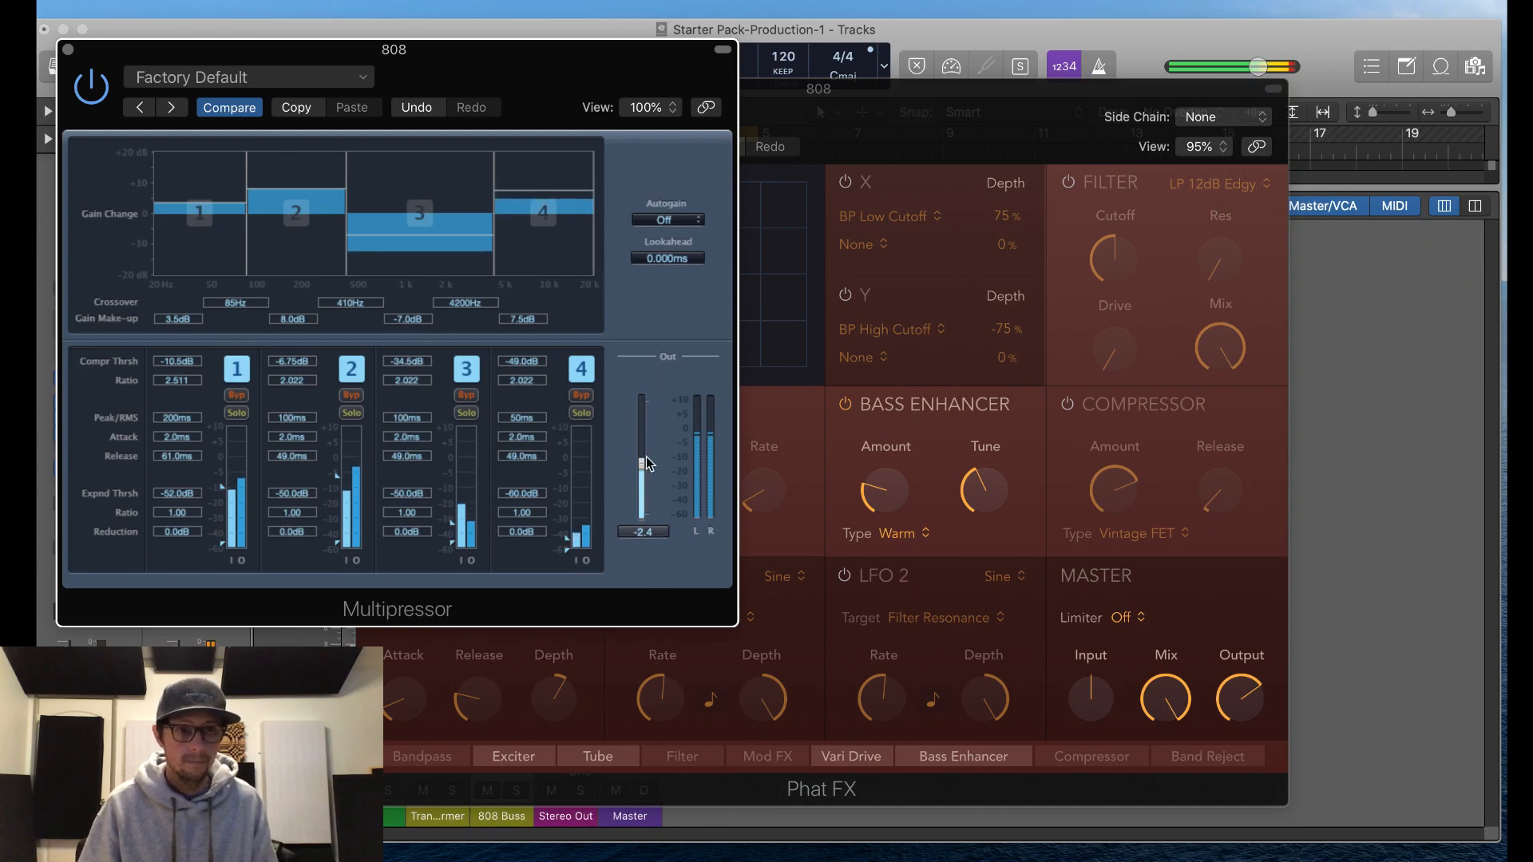
{"action": "left_click_drag", "start_coordinate": [642, 463], "coordinate": [642, 484]}
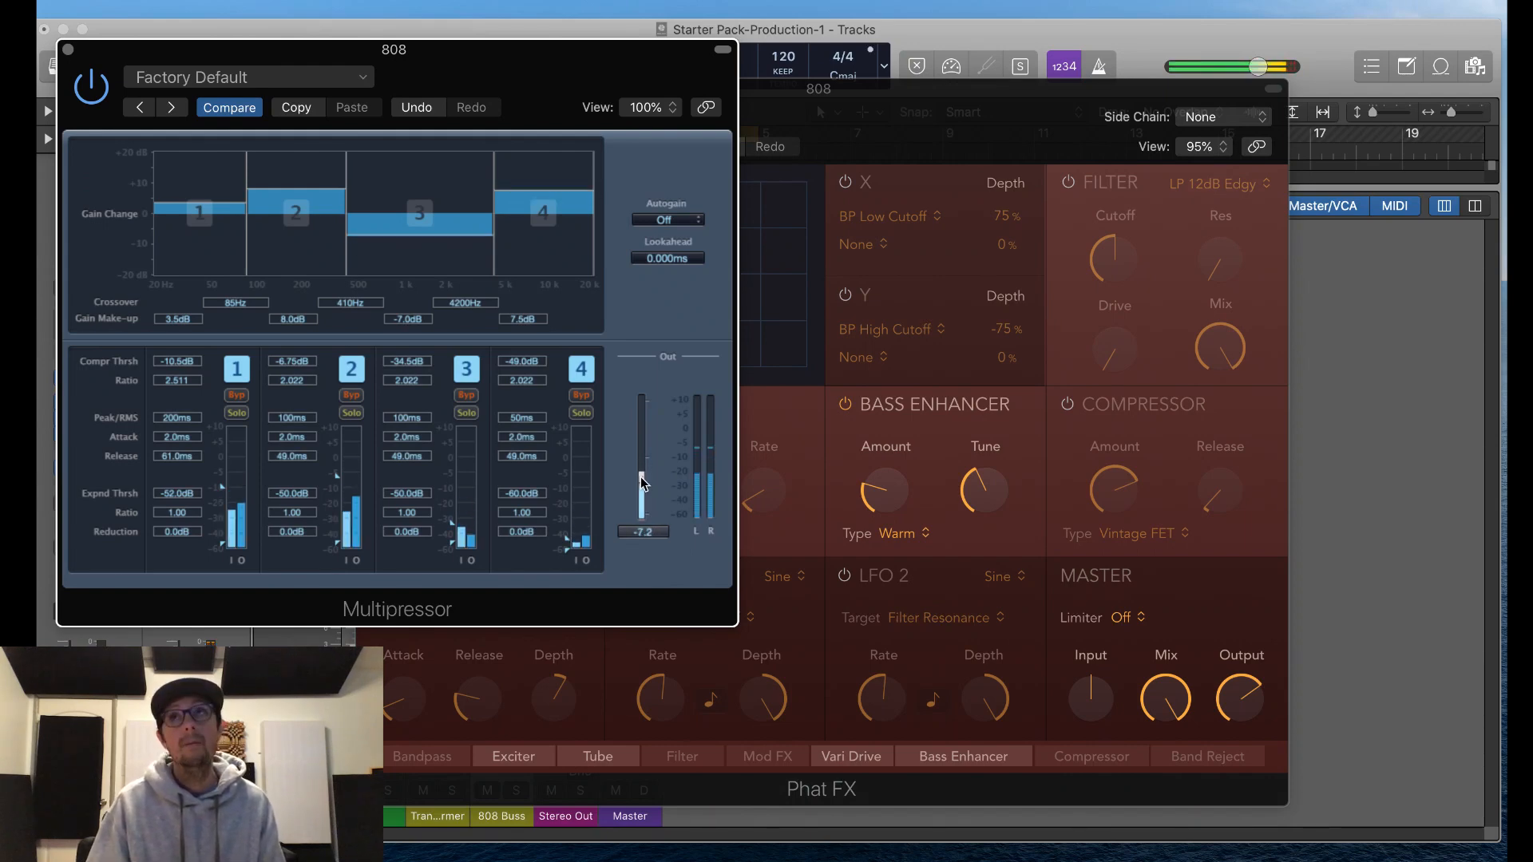
{"action": "left_click_drag", "start_coordinate": [642, 488], "coordinate": [632, 483]}
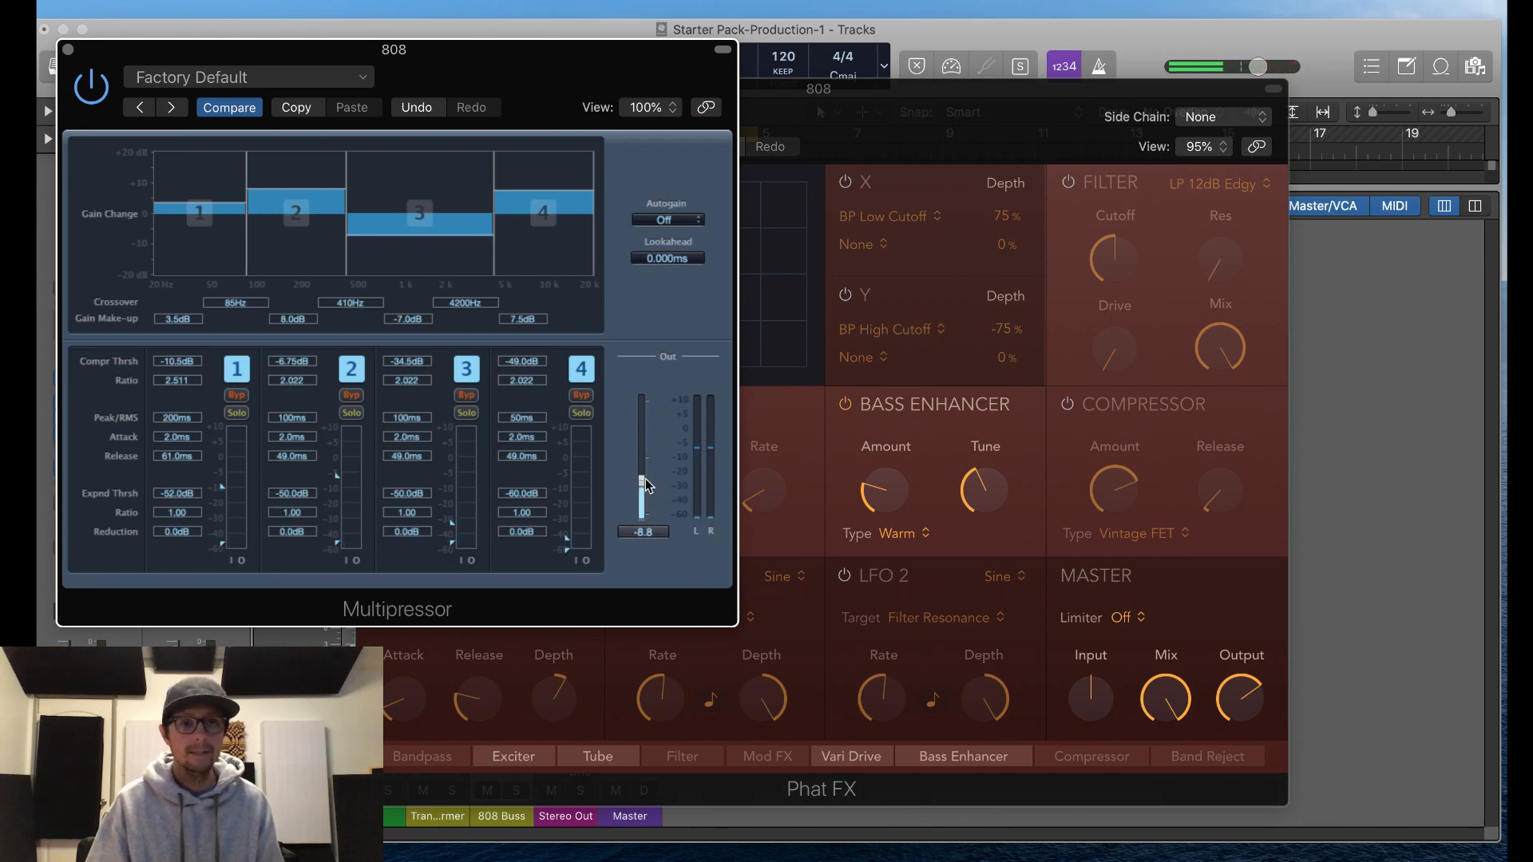
{"action": "mouse_move", "coordinate": [641, 479]}
{"action": "left_mouse_down"}
{"action": "mouse_move", "coordinate": [645, 495]}
{"action": "mouse_move", "coordinate": [649, 436]}
{"action": "mouse_move", "coordinate": [652, 468]}
{"action": "left_mouse_up"}
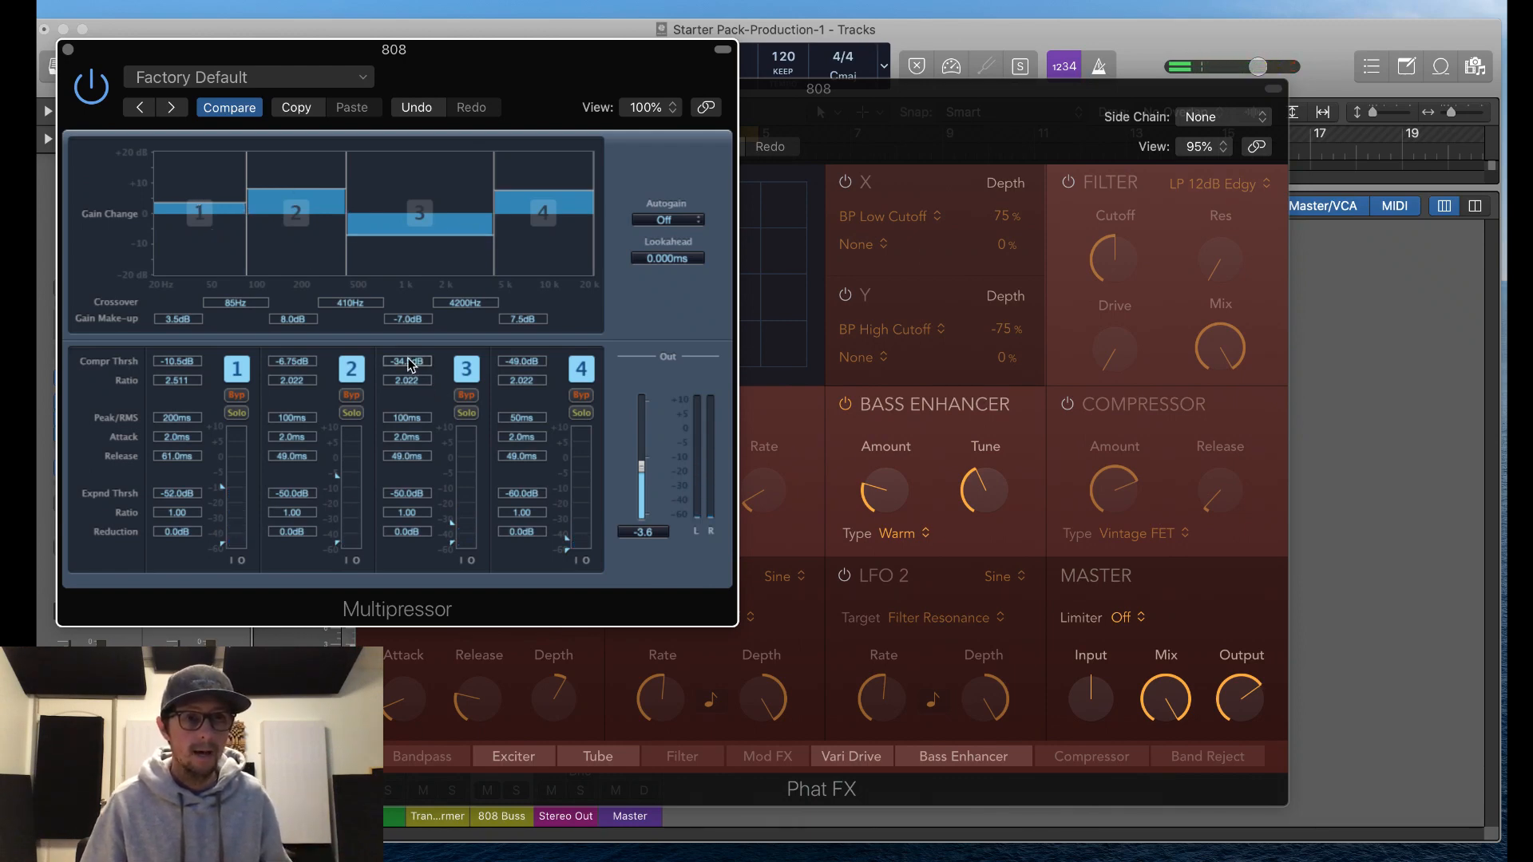
Step: Set Multipressor band 3's compression threshold to -25.0 dB and its gain make-up to -3.5 dB, and close the plug-in
{"action": "left_click_drag", "start_coordinate": [409, 363], "coordinate": [455, 311]}
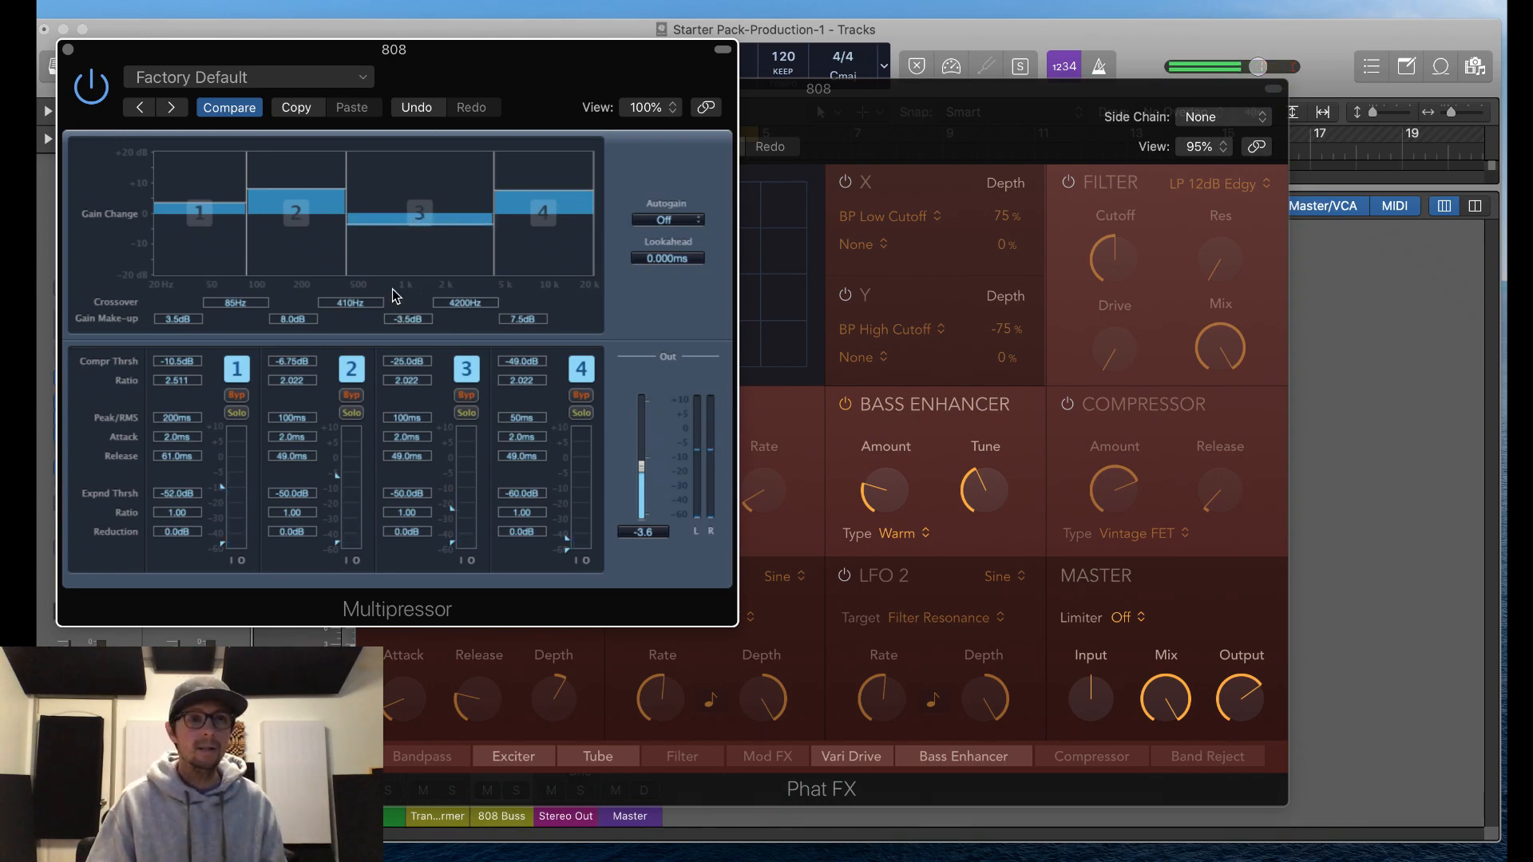
{"action": "left_click", "coordinate": [69, 51]}
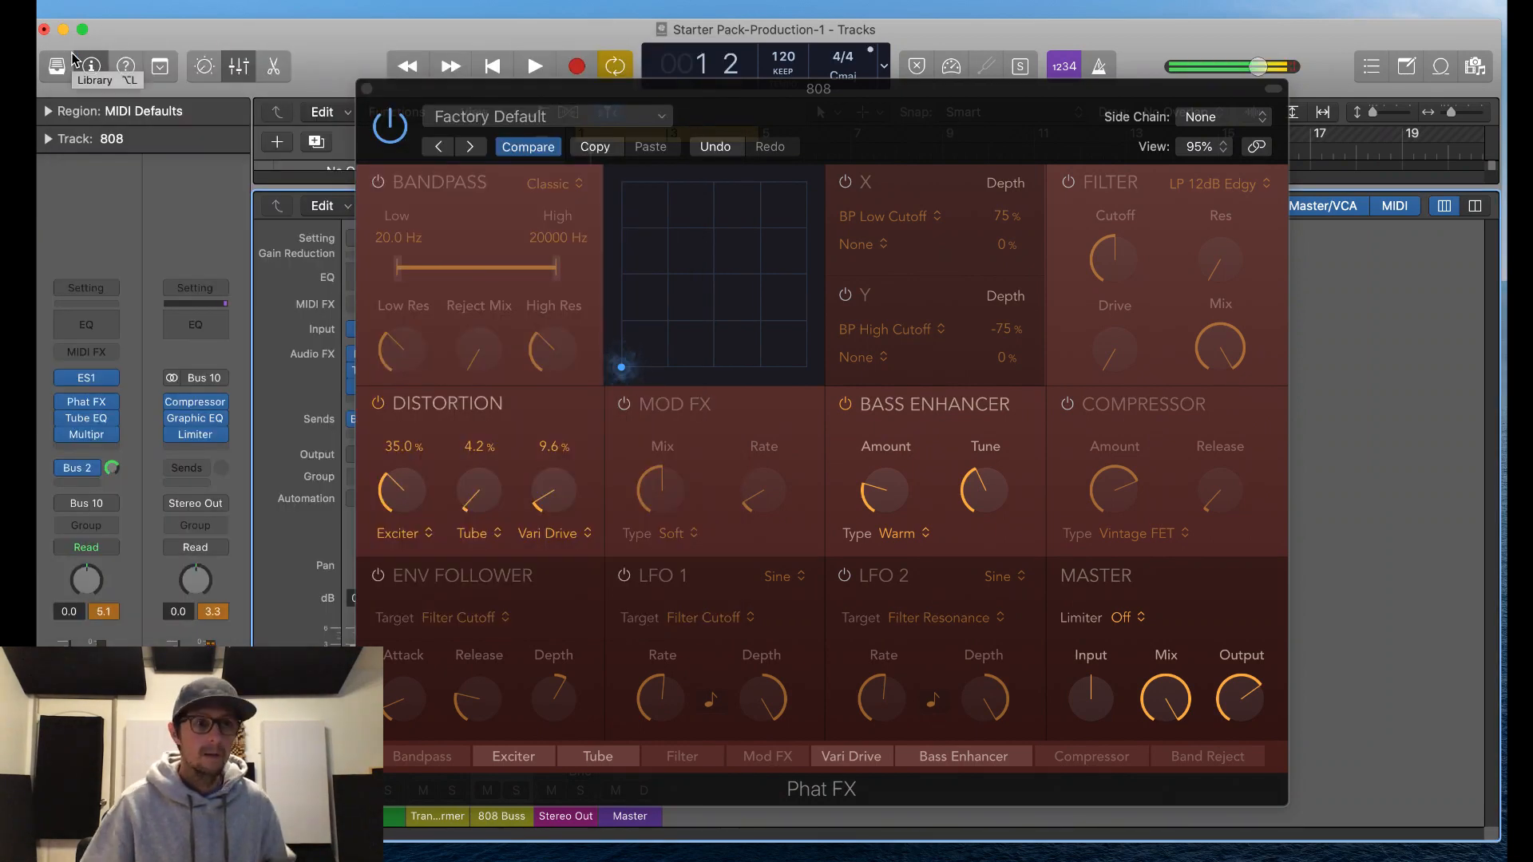
Step: Bring up the 808's Bus 2 parallel channel, clear the peak levels and raise its fader to -7.4 dB
{"action": "left_click", "coordinate": [79, 469]}
{"action": "left_click", "coordinate": [140, 445]}
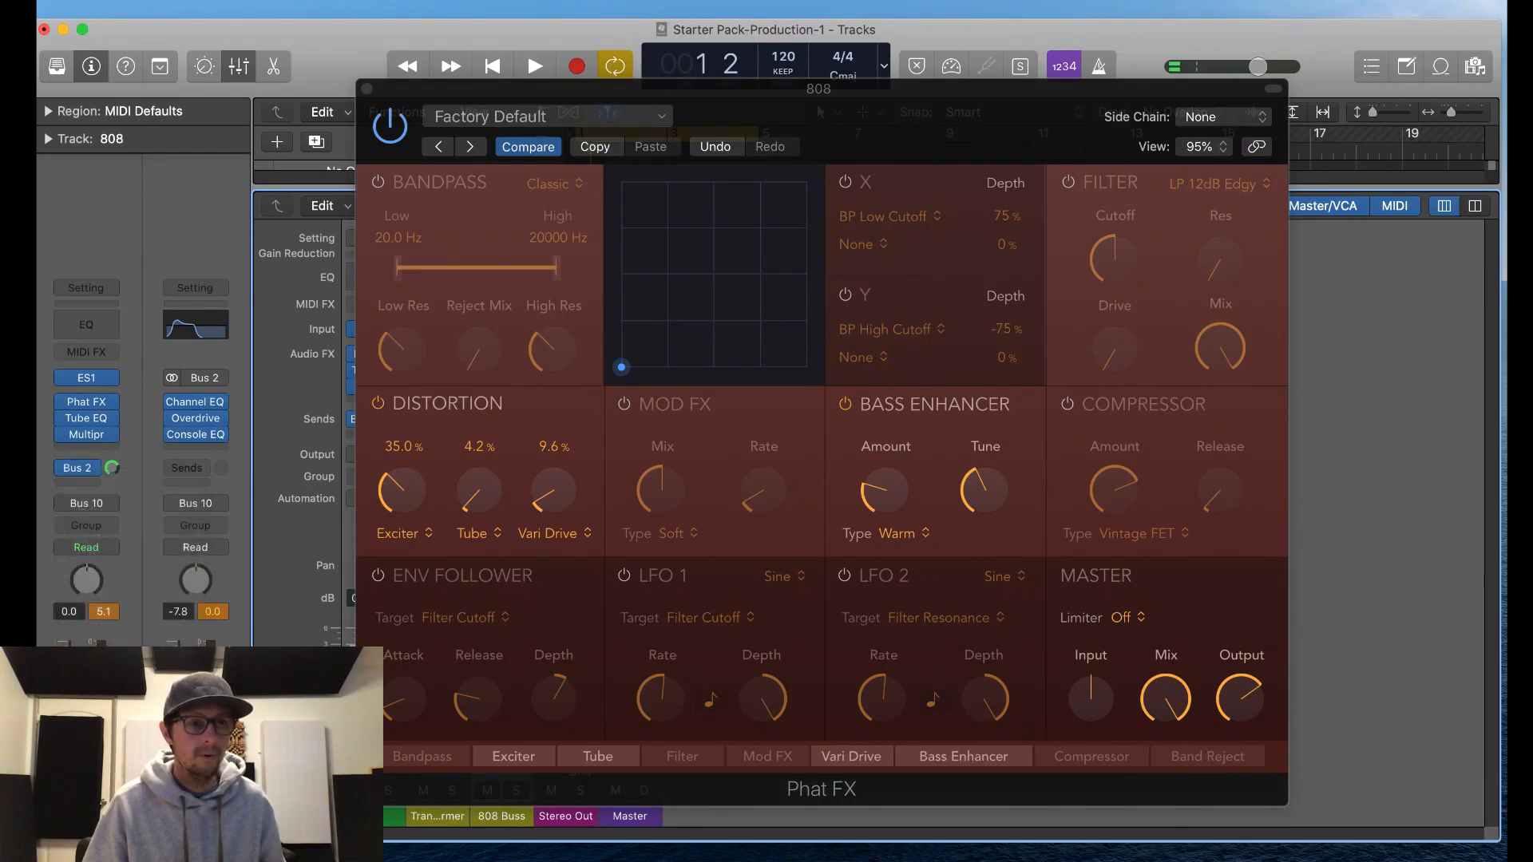
{"action": "left_click", "coordinate": [107, 611]}
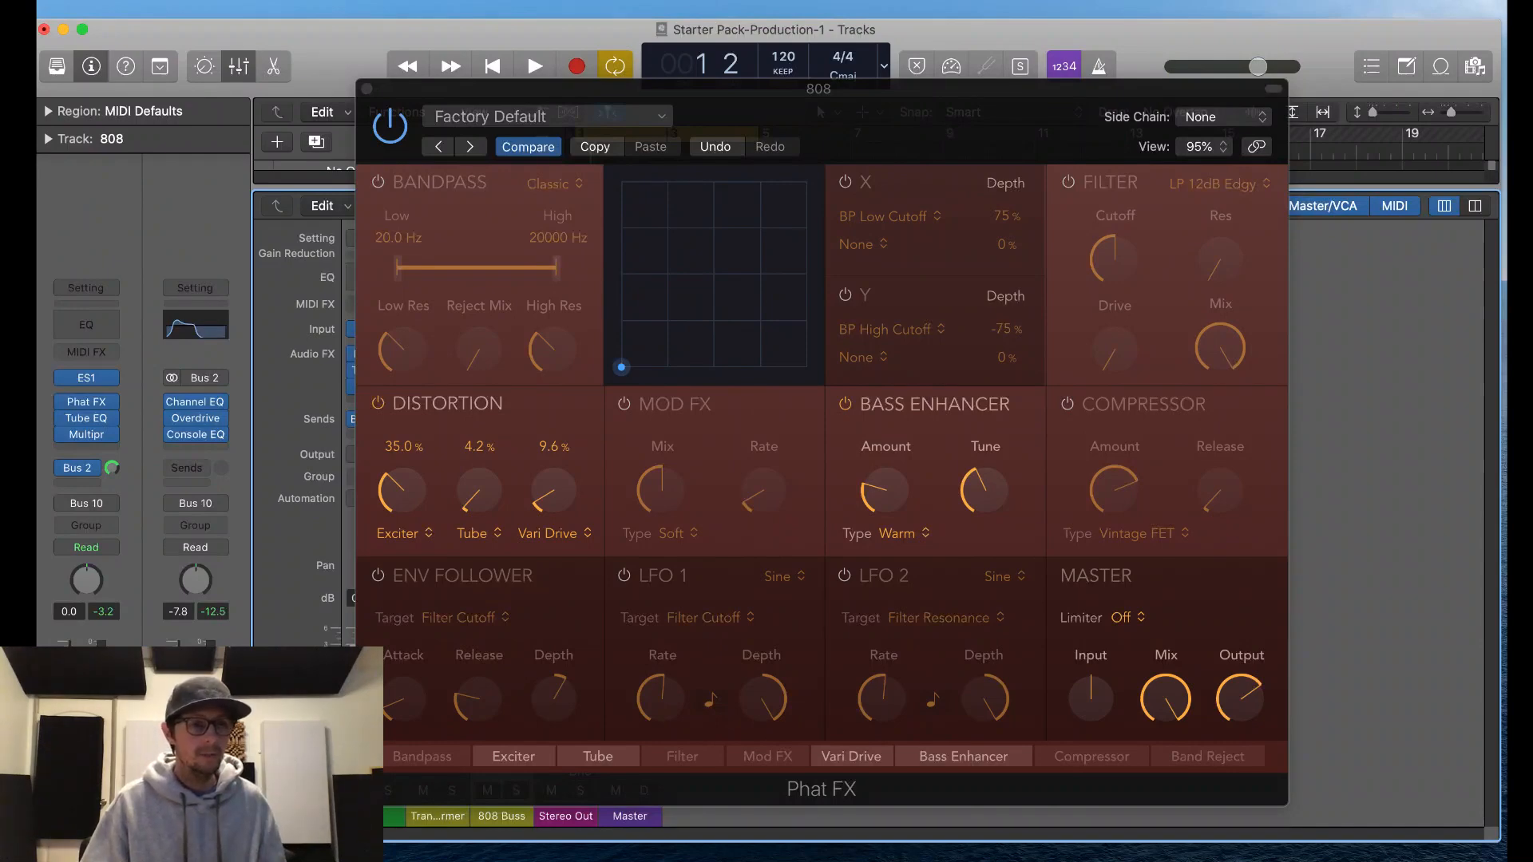
{"action": "left_click", "coordinate": [621, 367]}
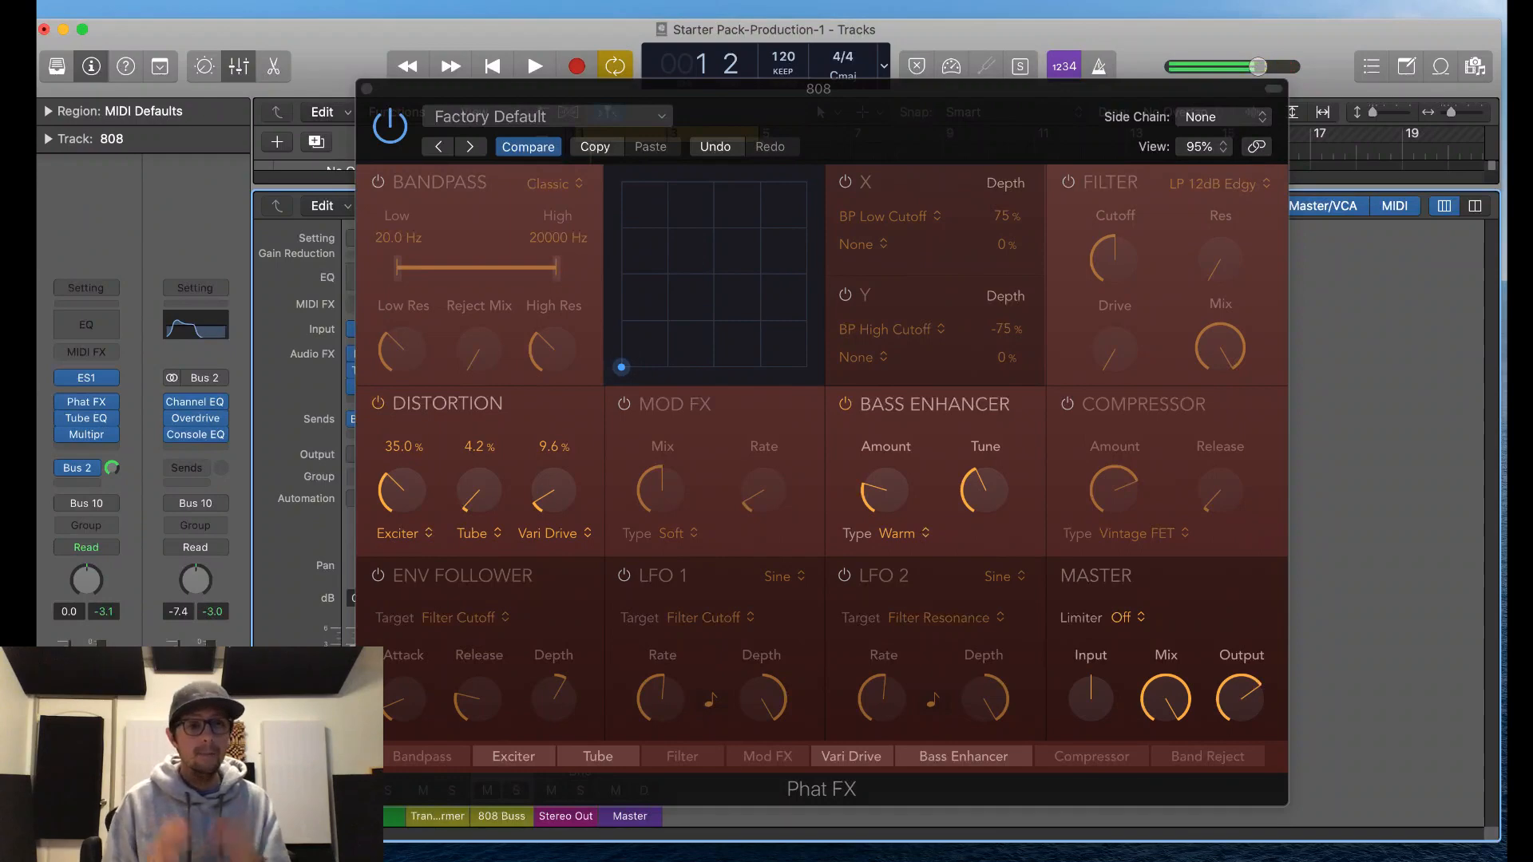
{"action": "mouse_move", "coordinate": [196, 423]}
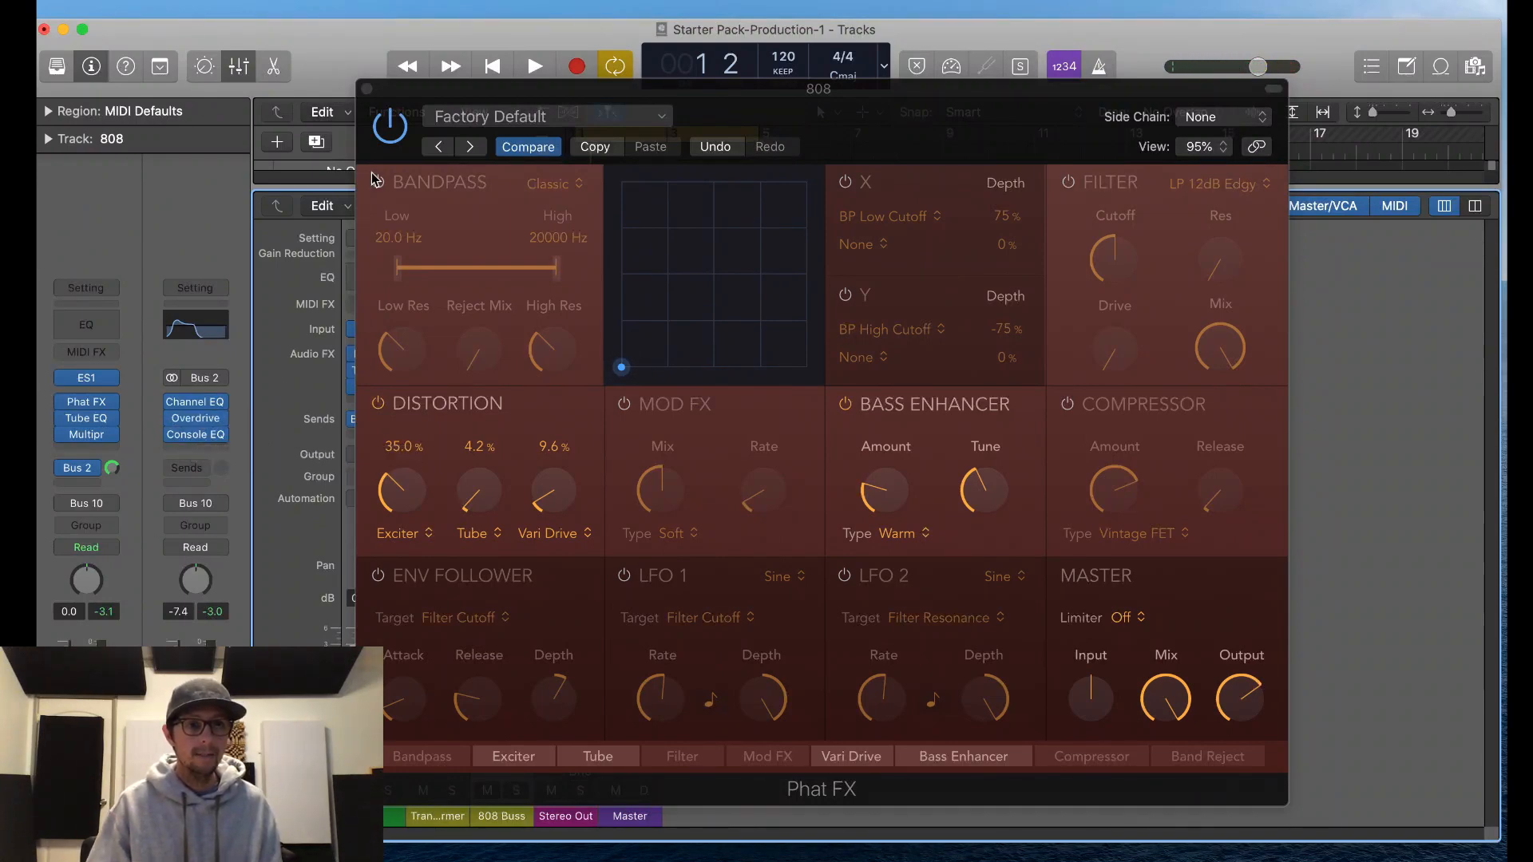
Step: Close the 808's Phat FX and ES1 windows and open the Compressor on the 808 Buss
{"action": "left_click", "coordinate": [366, 89]}
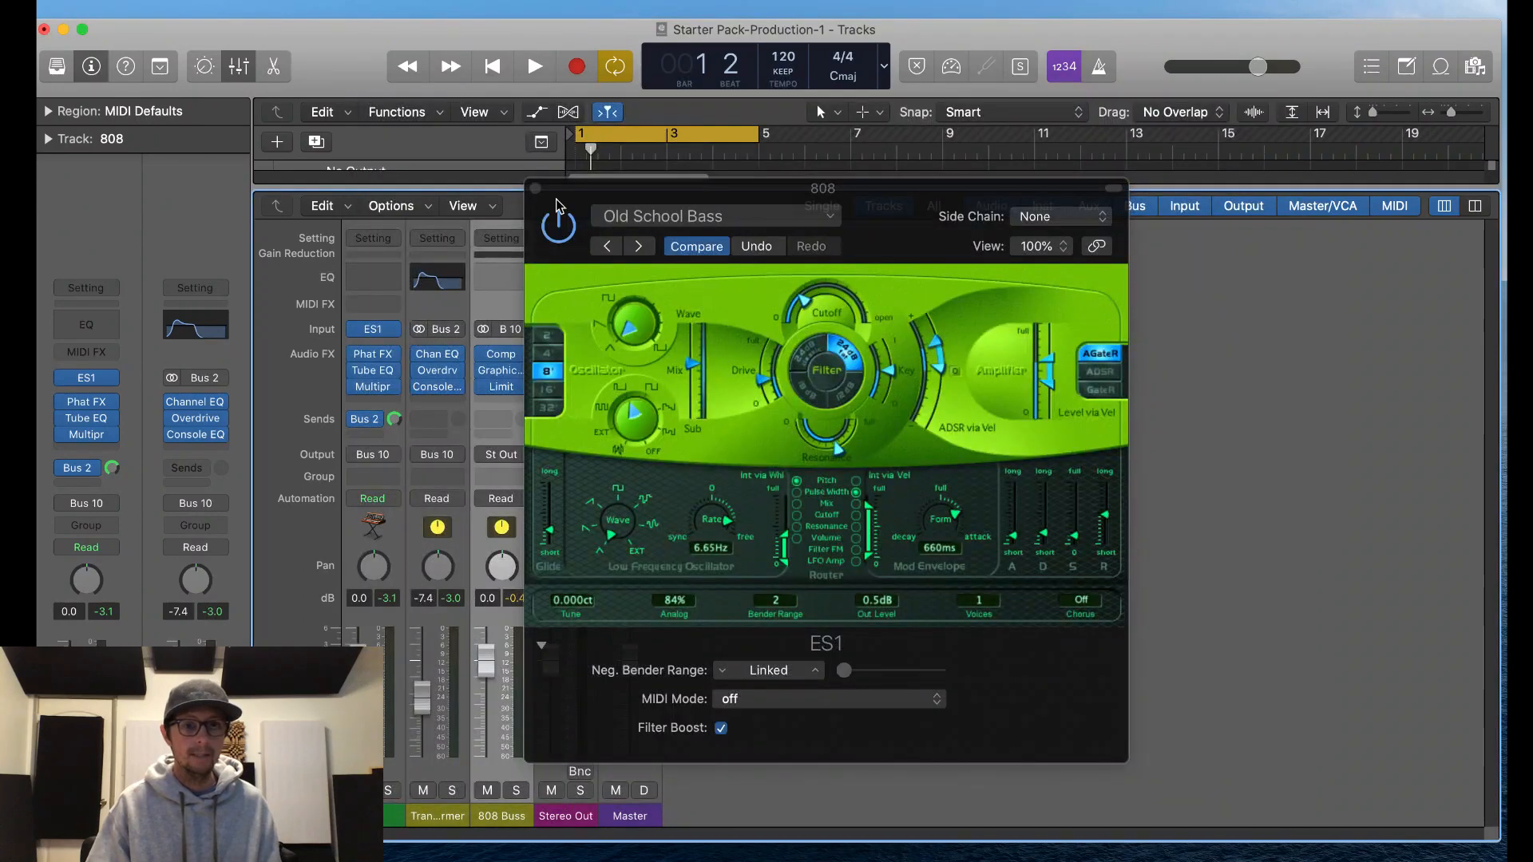
{"action": "left_click", "coordinate": [536, 188]}
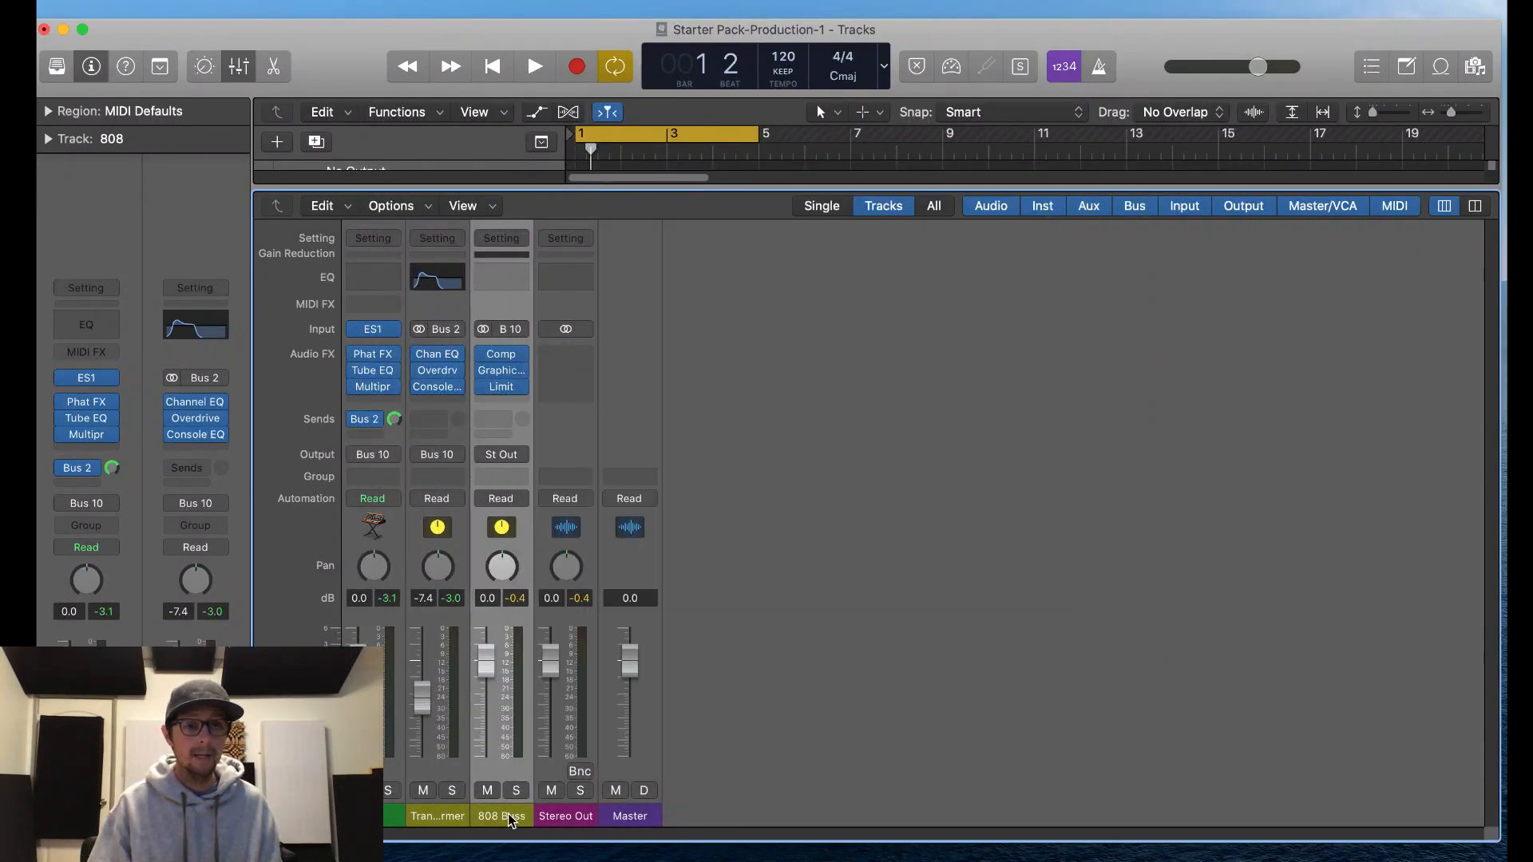
{"action": "mouse_move", "coordinate": [522, 357]}
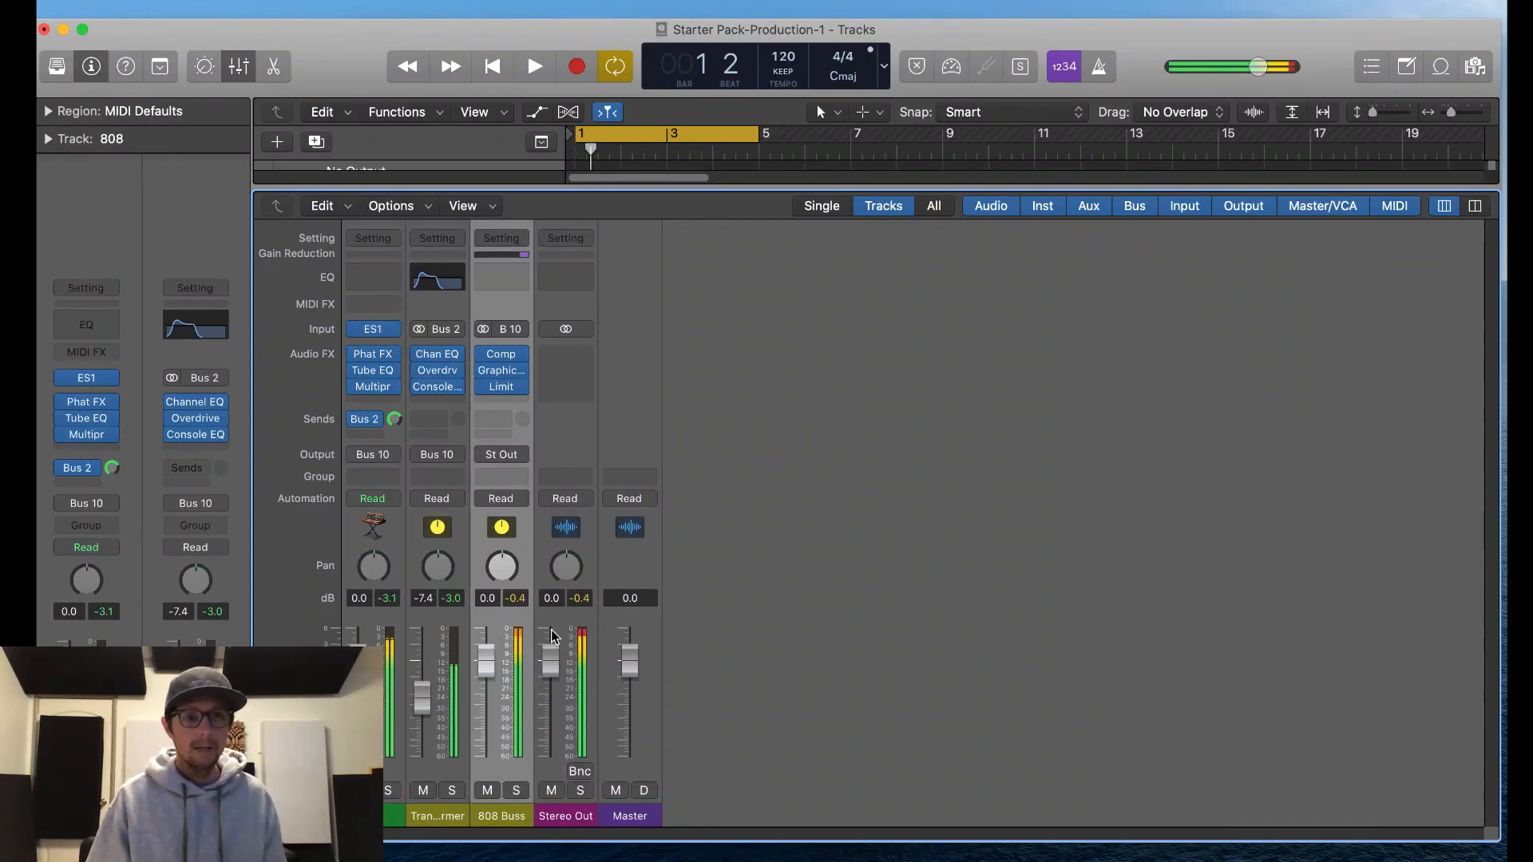
{"action": "left_click", "coordinate": [498, 349]}
{"action": "left_click", "coordinate": [697, 357]}
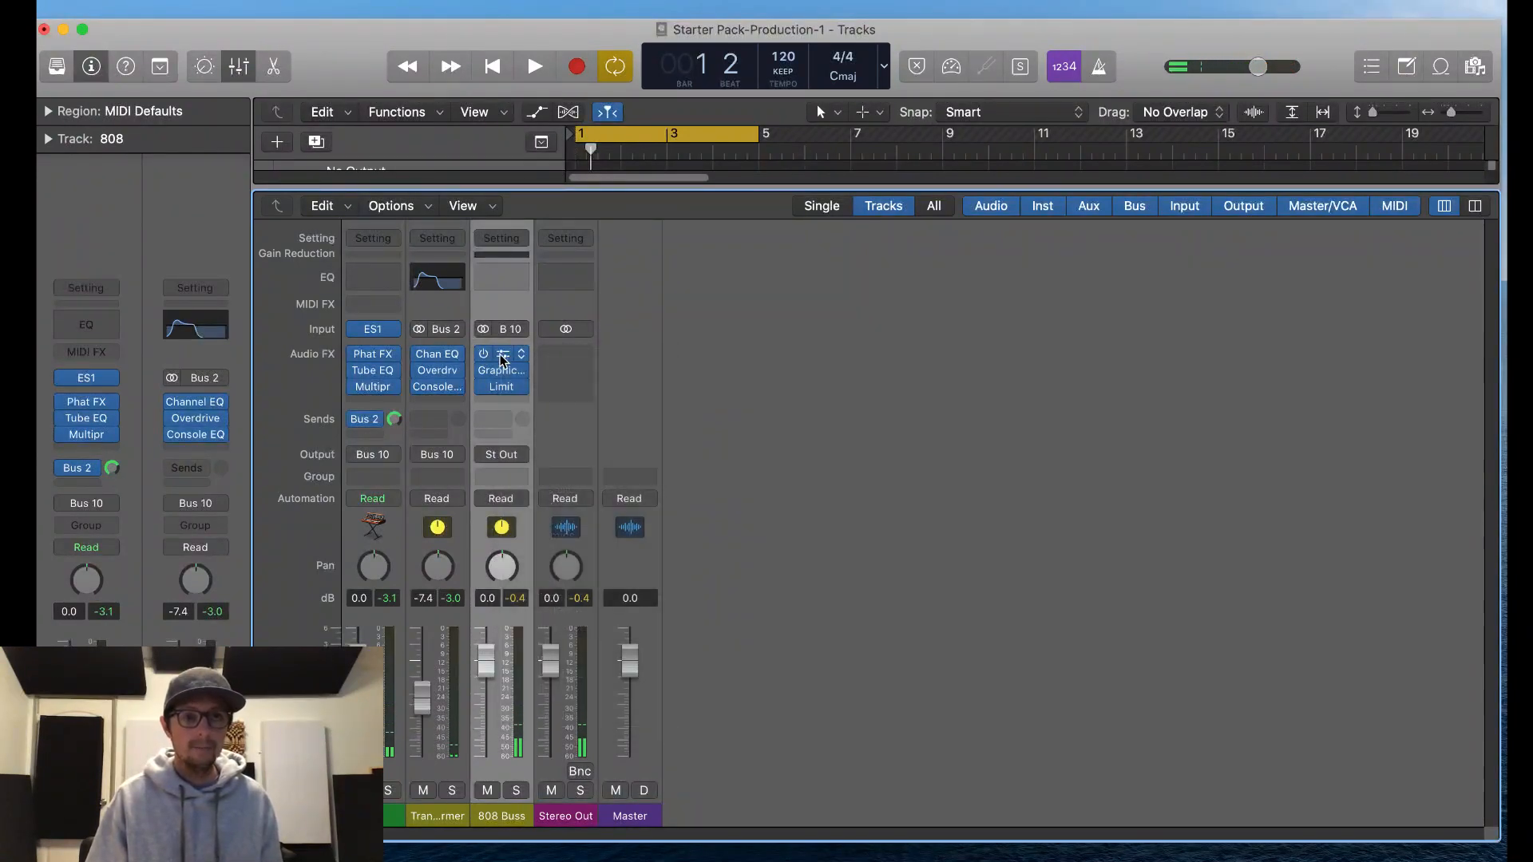
{"action": "left_click", "coordinate": [506, 361]}
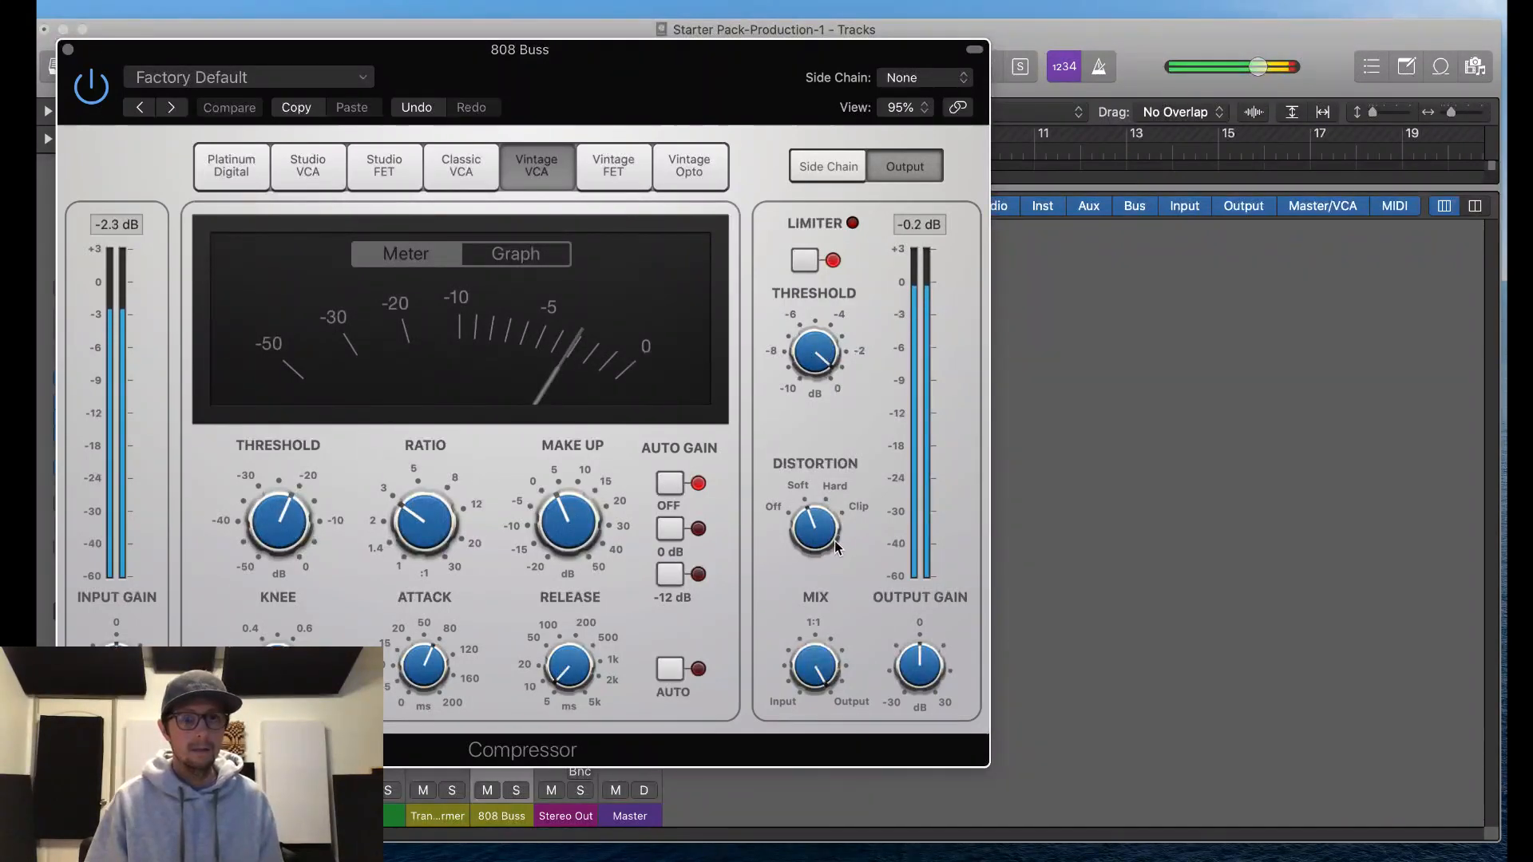
Step: Compare the 808 Buss Compressor's output distortion at Off and Soft, keep Soft, trim the output gain slightly below 0 dB and close the plug-in
{"action": "left_click_drag", "start_coordinate": [808, 547], "coordinate": [797, 605]}
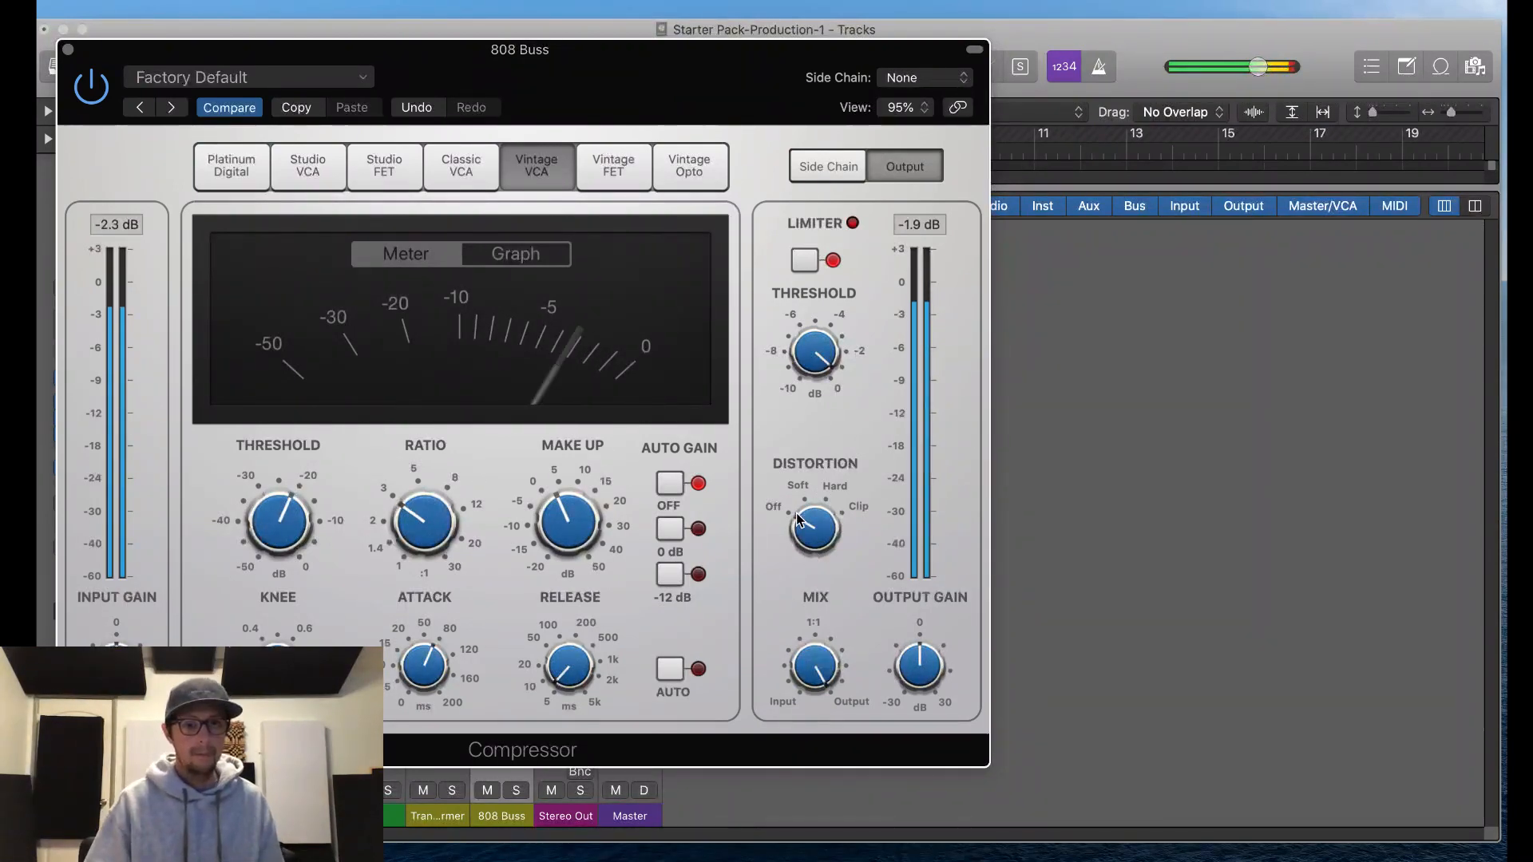
{"action": "left_click_drag", "start_coordinate": [795, 515], "coordinate": [810, 486]}
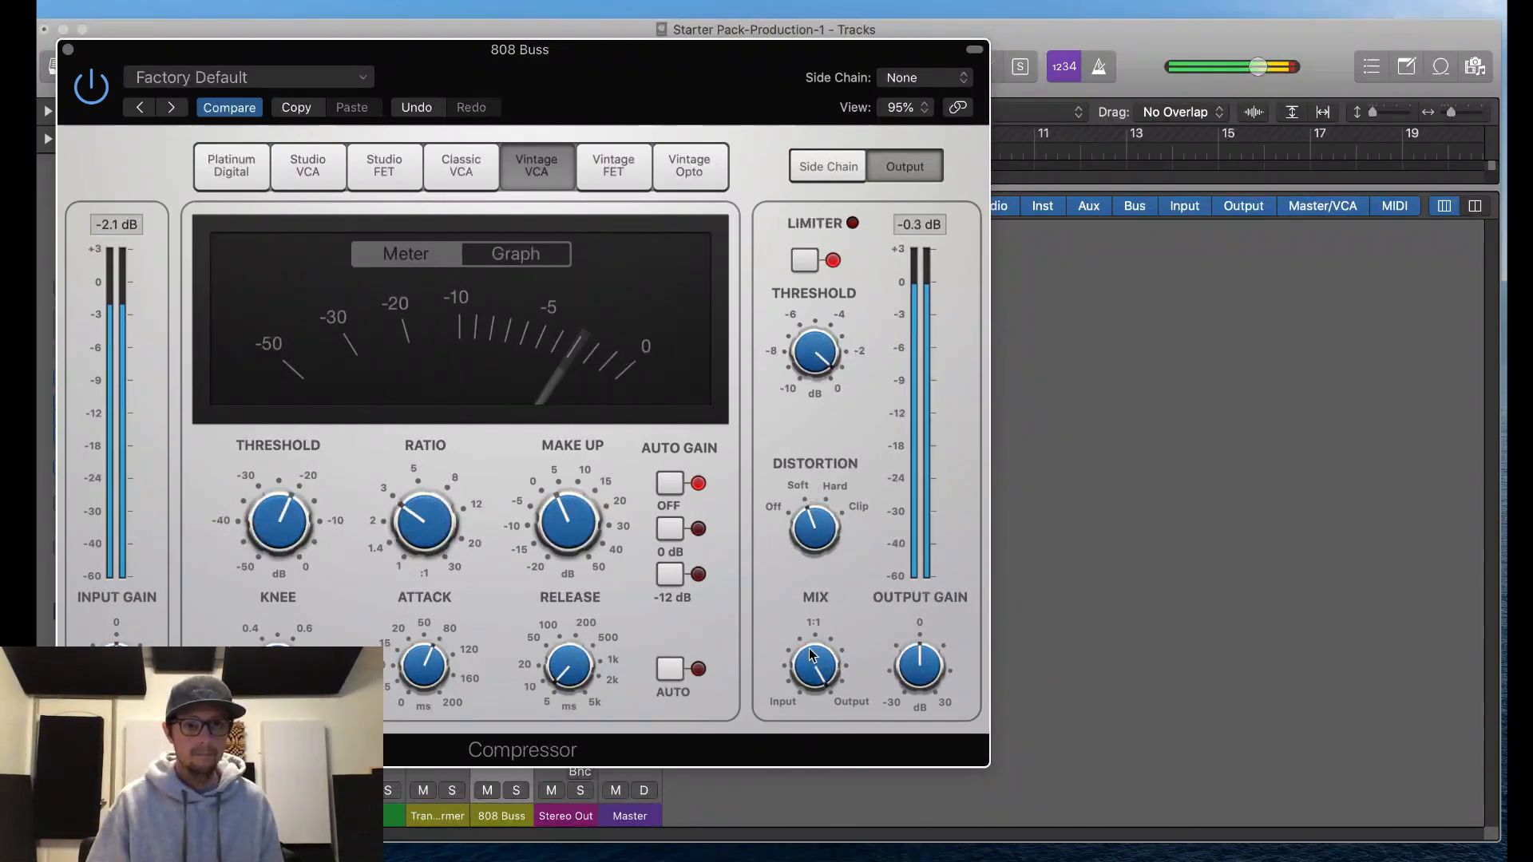
{"action": "left_click_drag", "start_coordinate": [816, 665], "coordinate": [886, 518]}
{"action": "left_click_drag", "start_coordinate": [918, 661], "coordinate": [920, 671]}
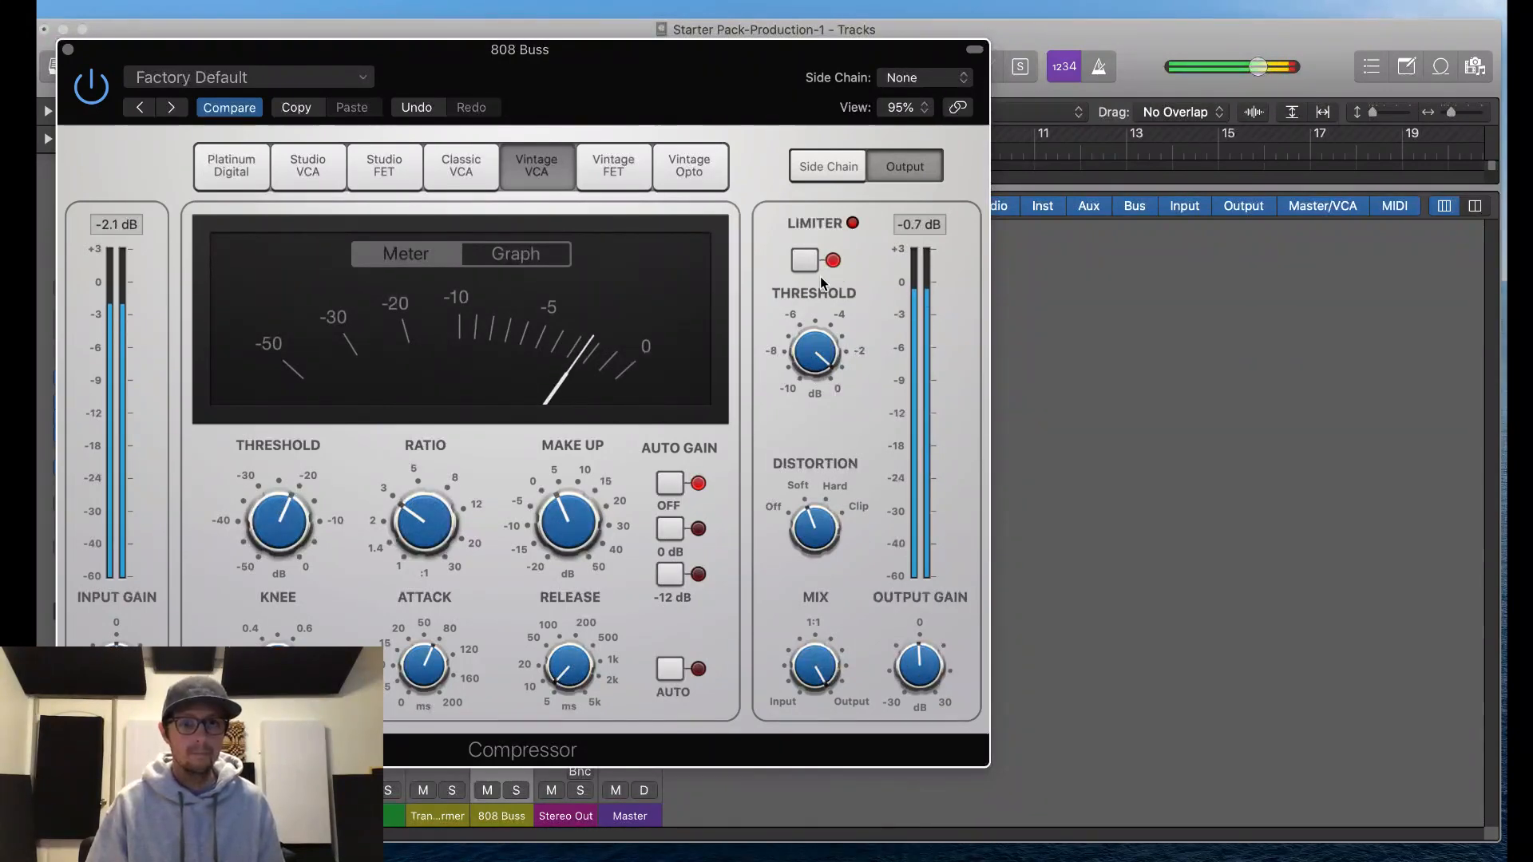
{"action": "left_click_drag", "start_coordinate": [920, 670], "coordinate": [924, 655]}
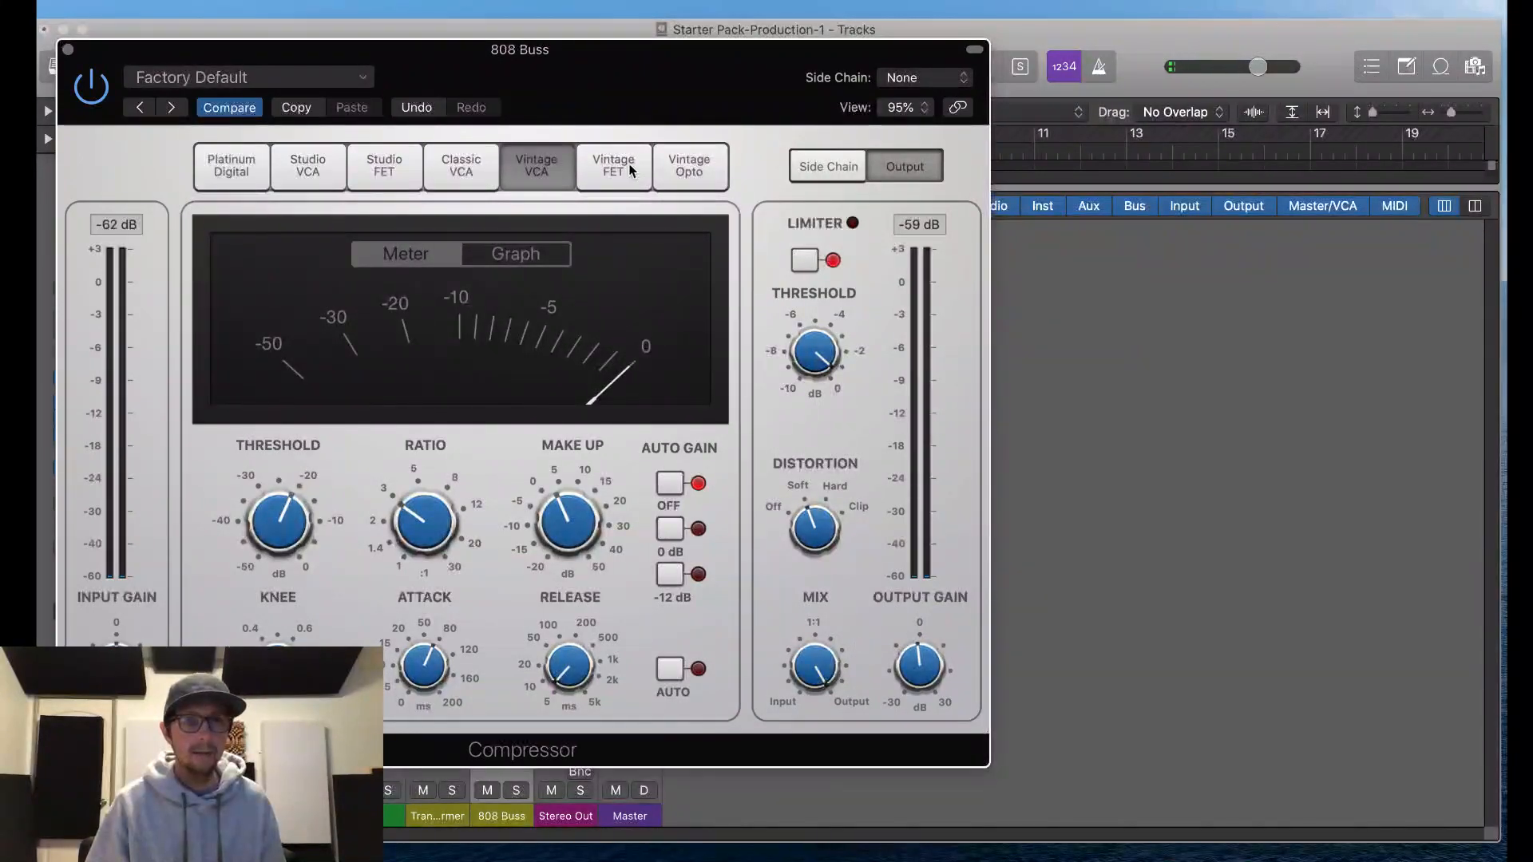
{"action": "left_click", "coordinate": [65, 51]}
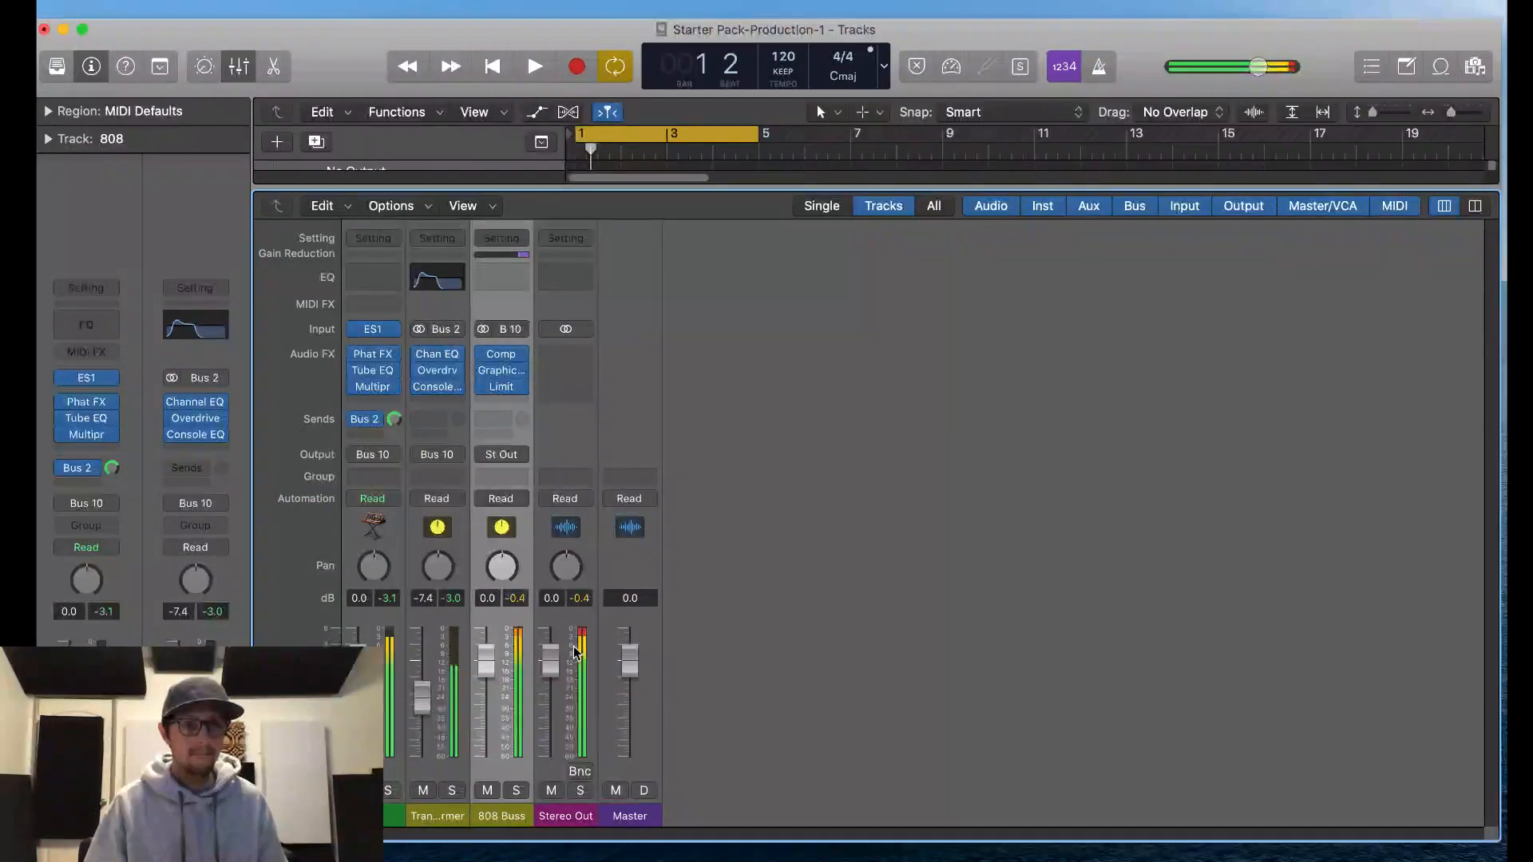
Step: In the 808 Buss Limiter, set the gain to 0.0 dB and the output level to -0.9 dB, and close the plug-in
{"action": "left_click", "coordinate": [505, 388]}
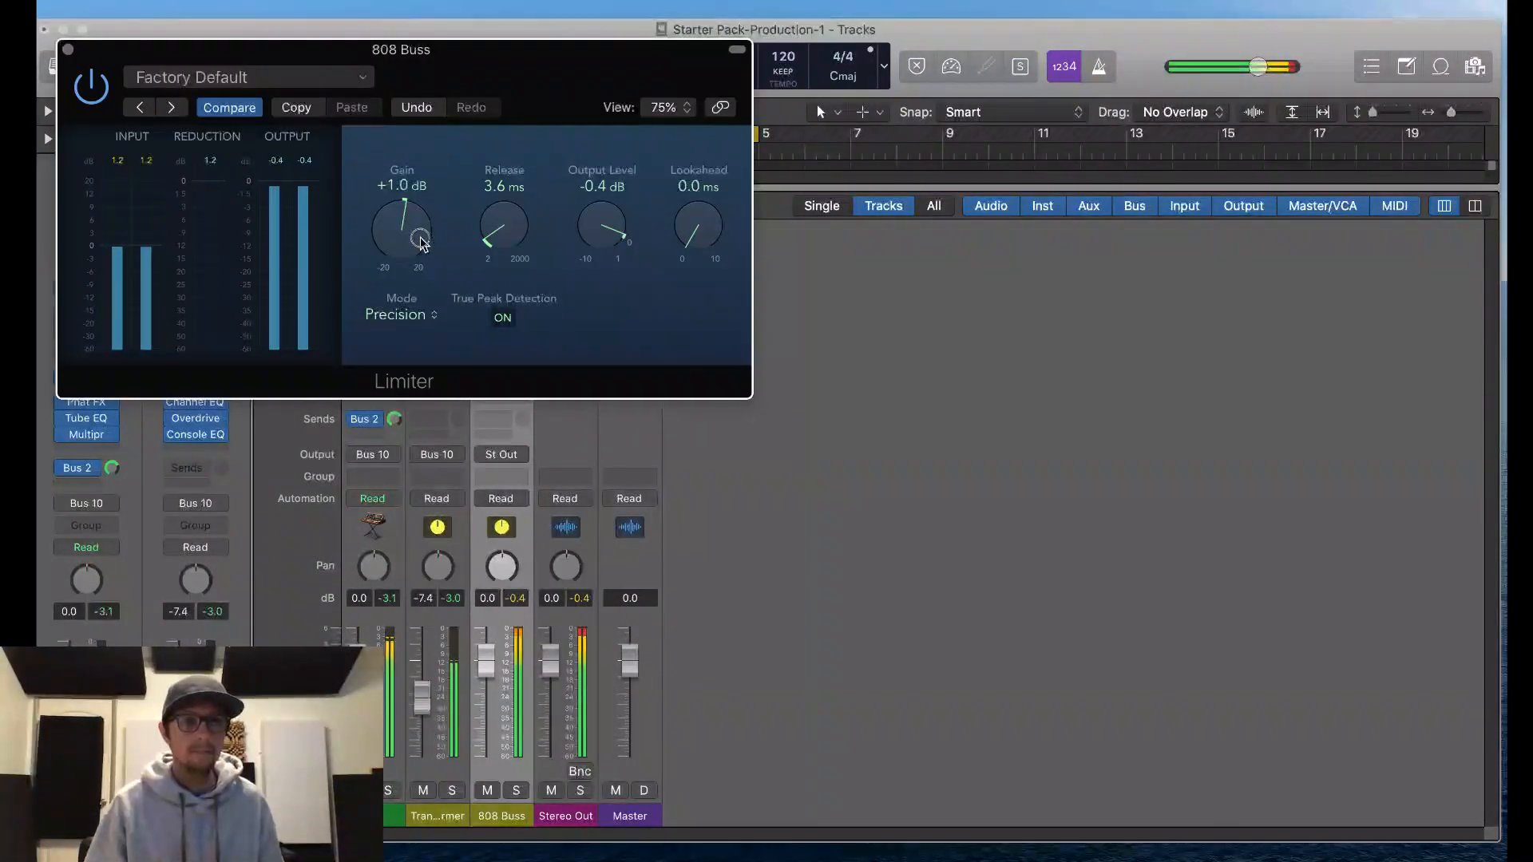
{"action": "left_click_drag", "start_coordinate": [420, 243], "coordinate": [424, 250]}
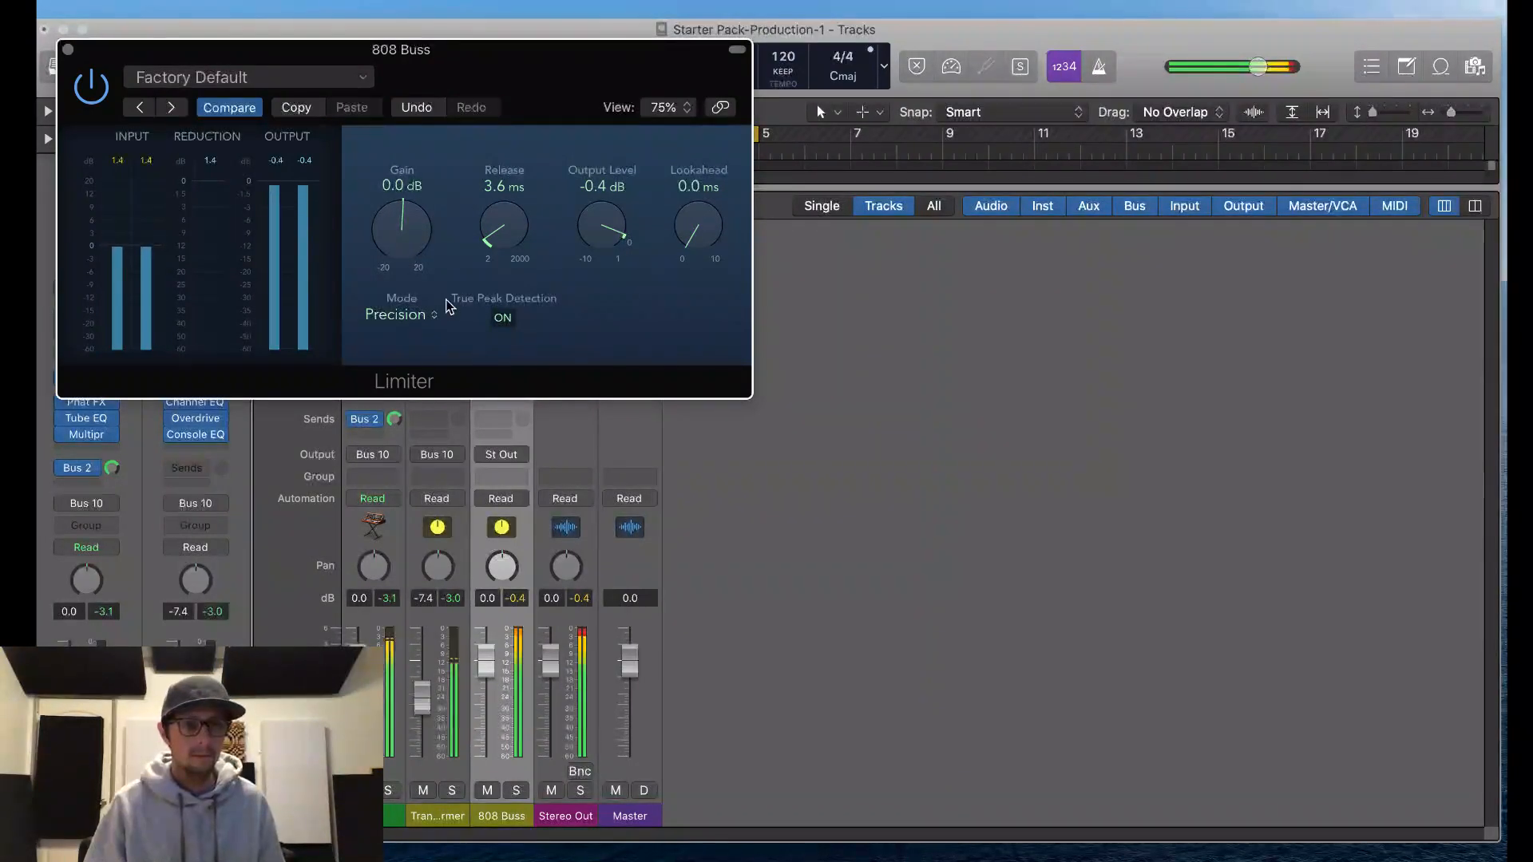
{"action": "left_click_drag", "start_coordinate": [610, 228], "coordinate": [646, 233]}
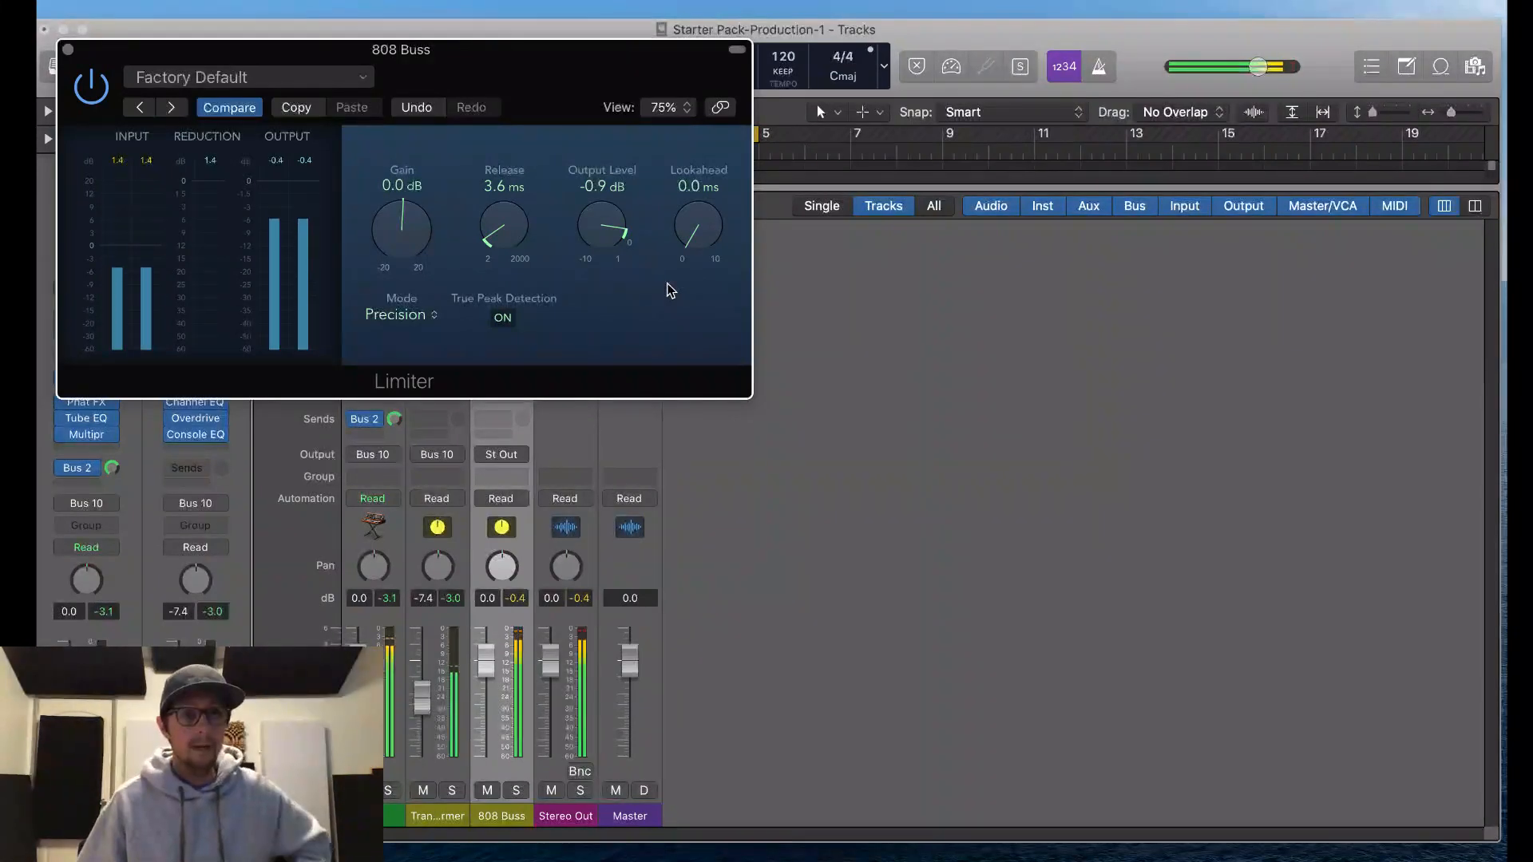
{"action": "left_click", "coordinate": [68, 50]}
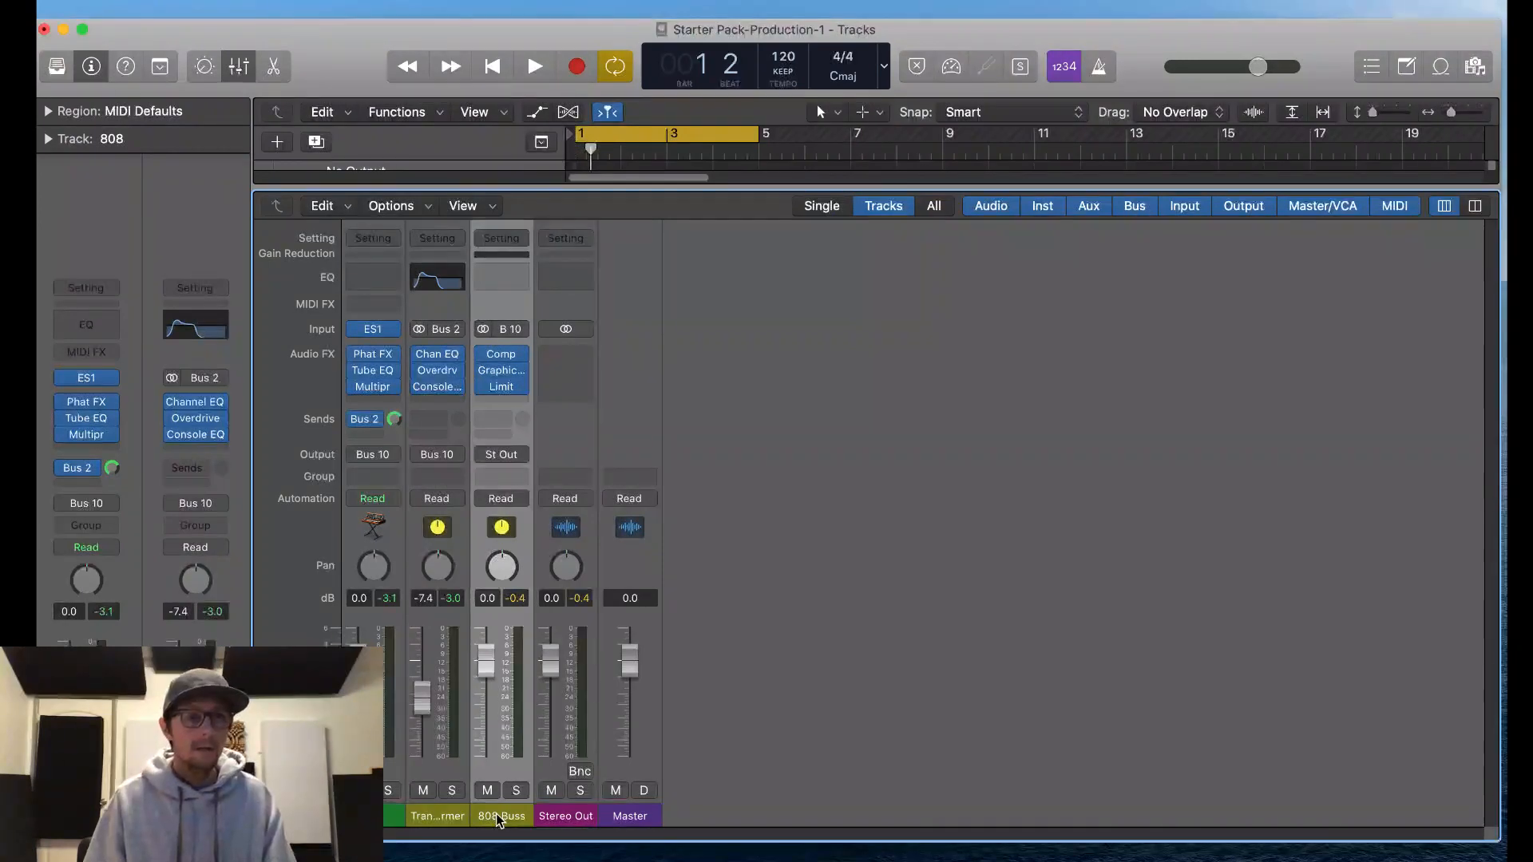
{"action": "left_click", "coordinate": [403, 805]}
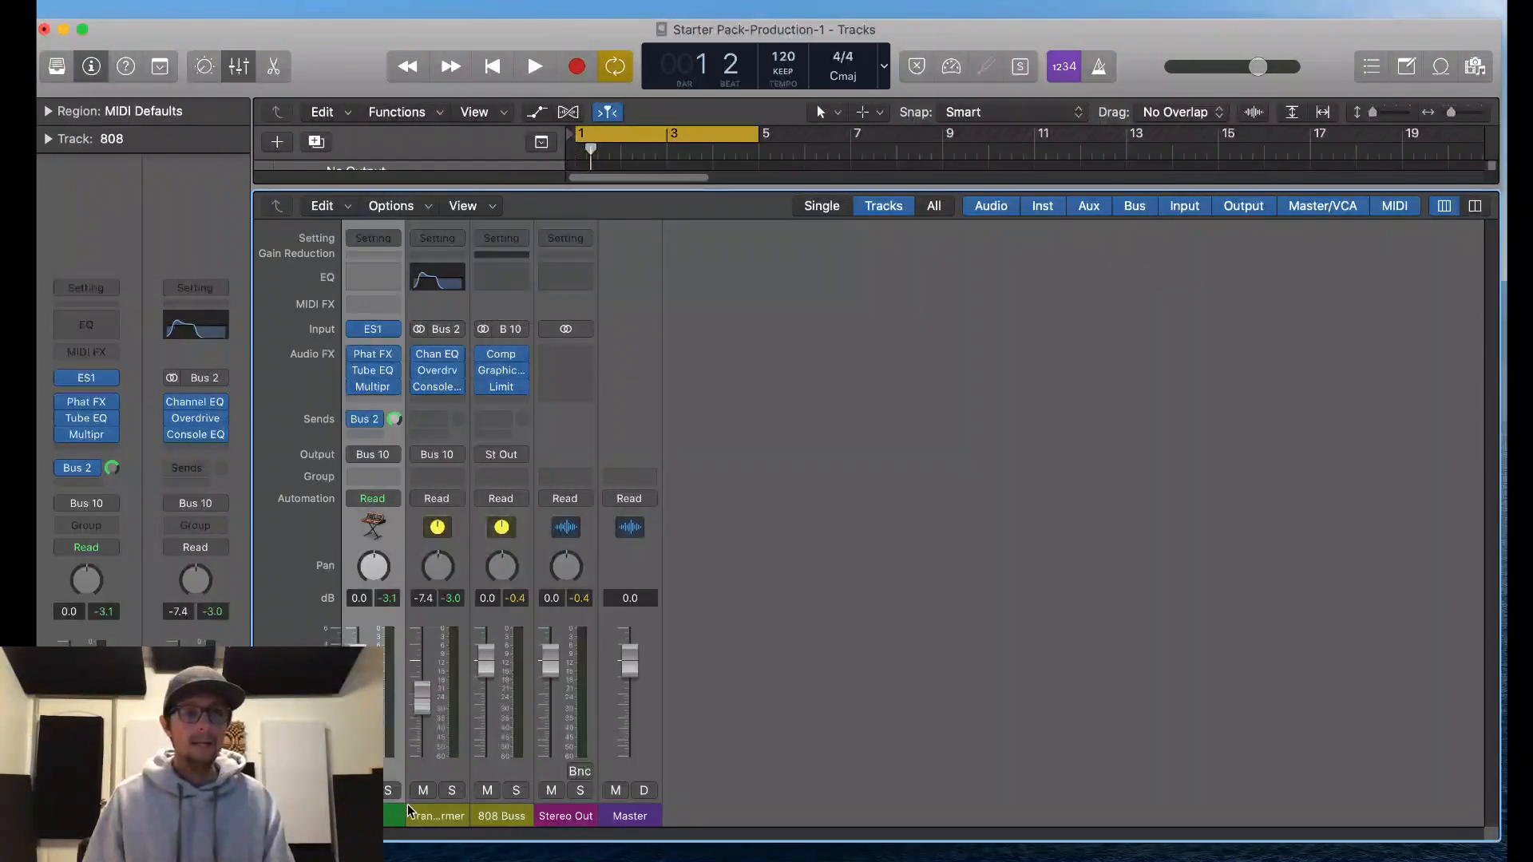
{"action": "left_click", "coordinate": [430, 817]}
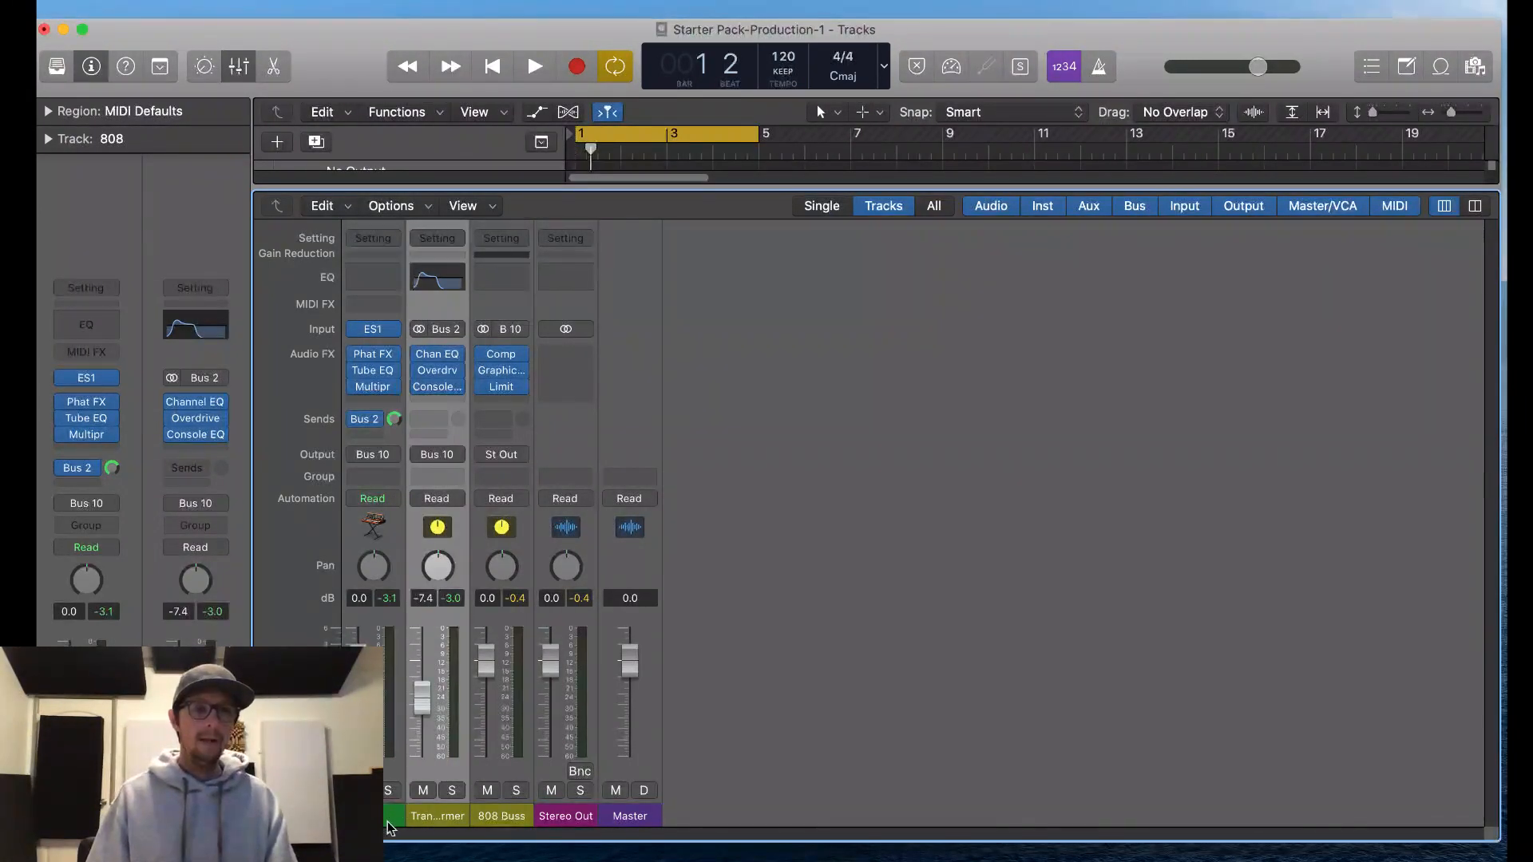
{"action": "left_click", "coordinate": [519, 822]}
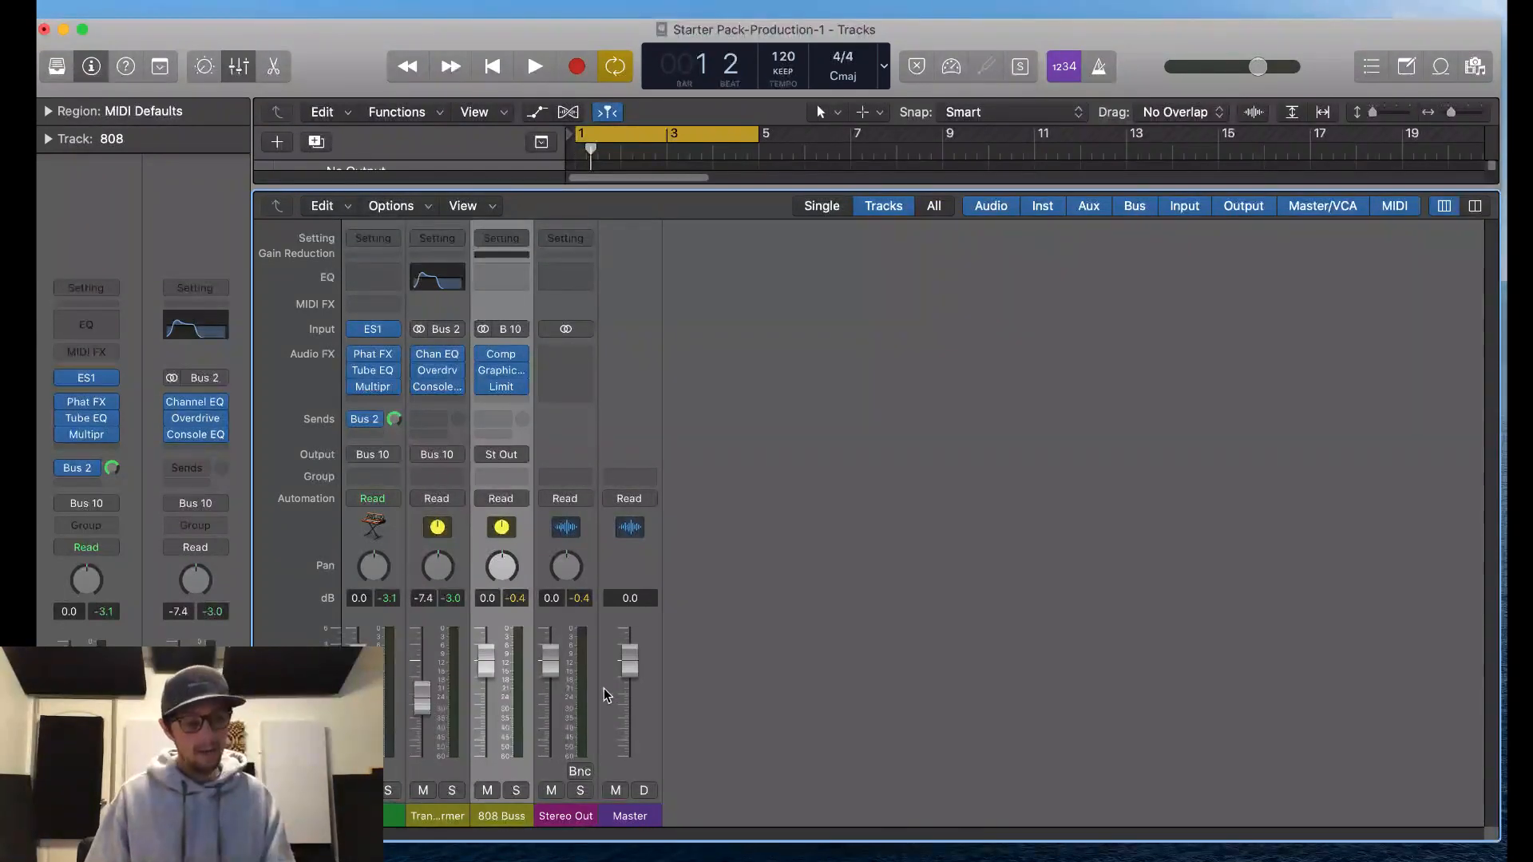
{"action": "key", "text": "x"}
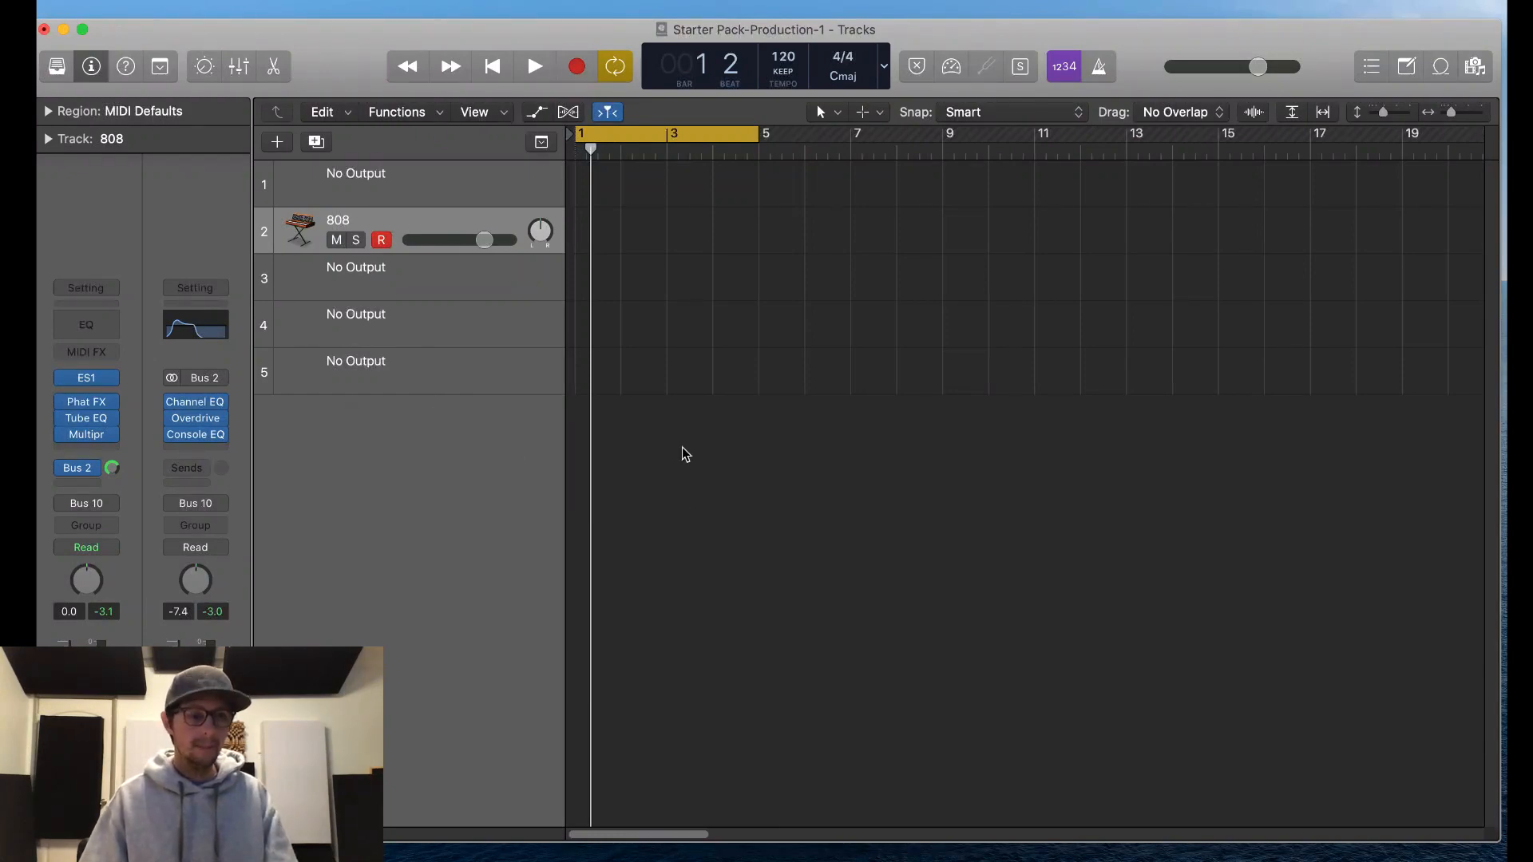
{"action": "key", "text": "x"}
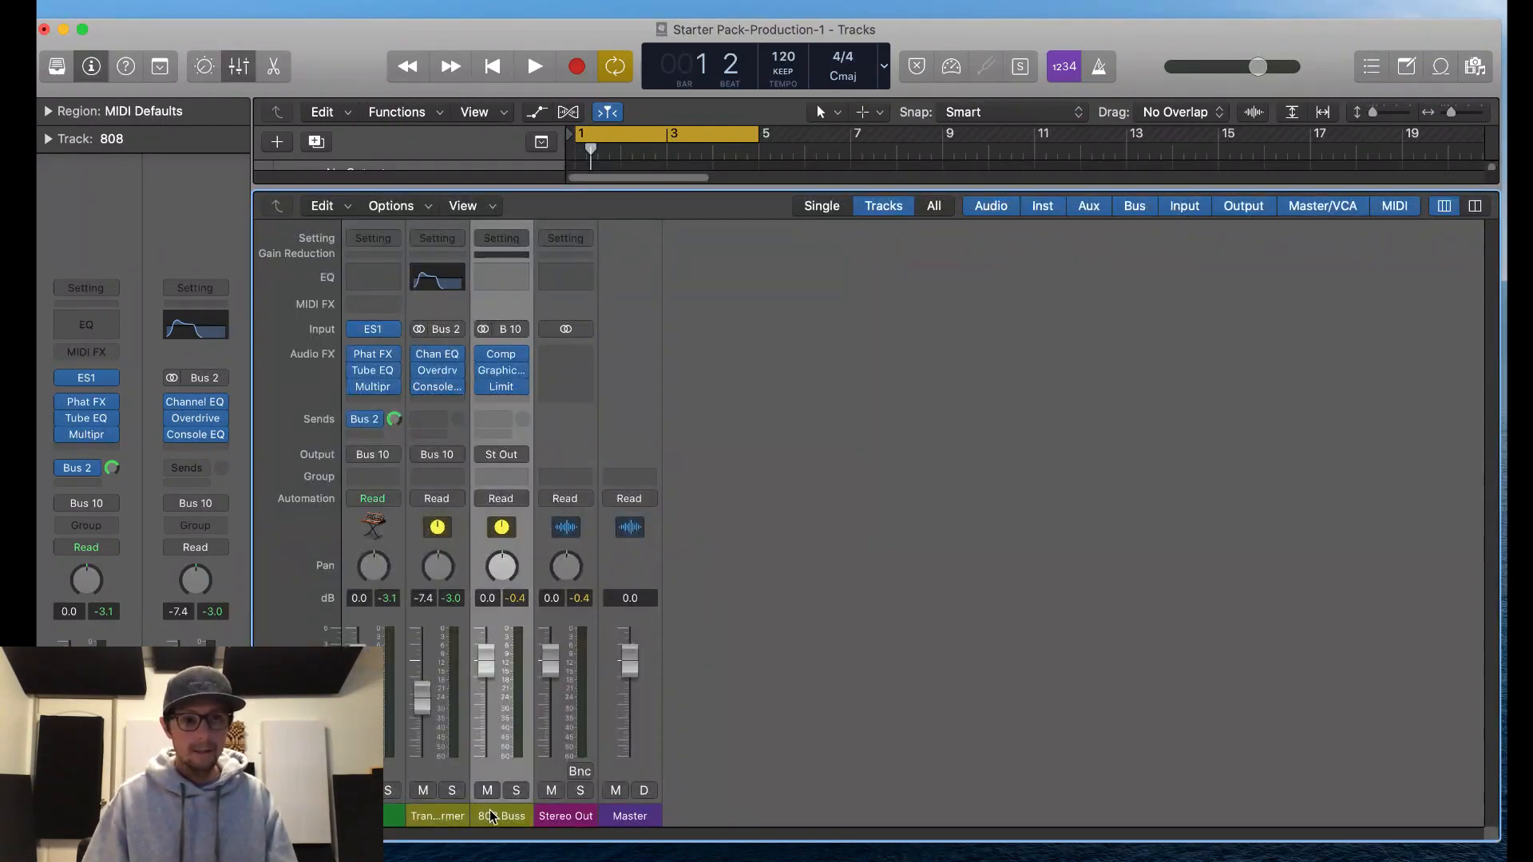
Step: Create arrangement tracks for the Transformer and 808 Buss channel strips and return to the track list
{"action": "left_click", "coordinate": [437, 816]}
{"action": "left_click", "coordinate": [486, 816], "text": "shift"}
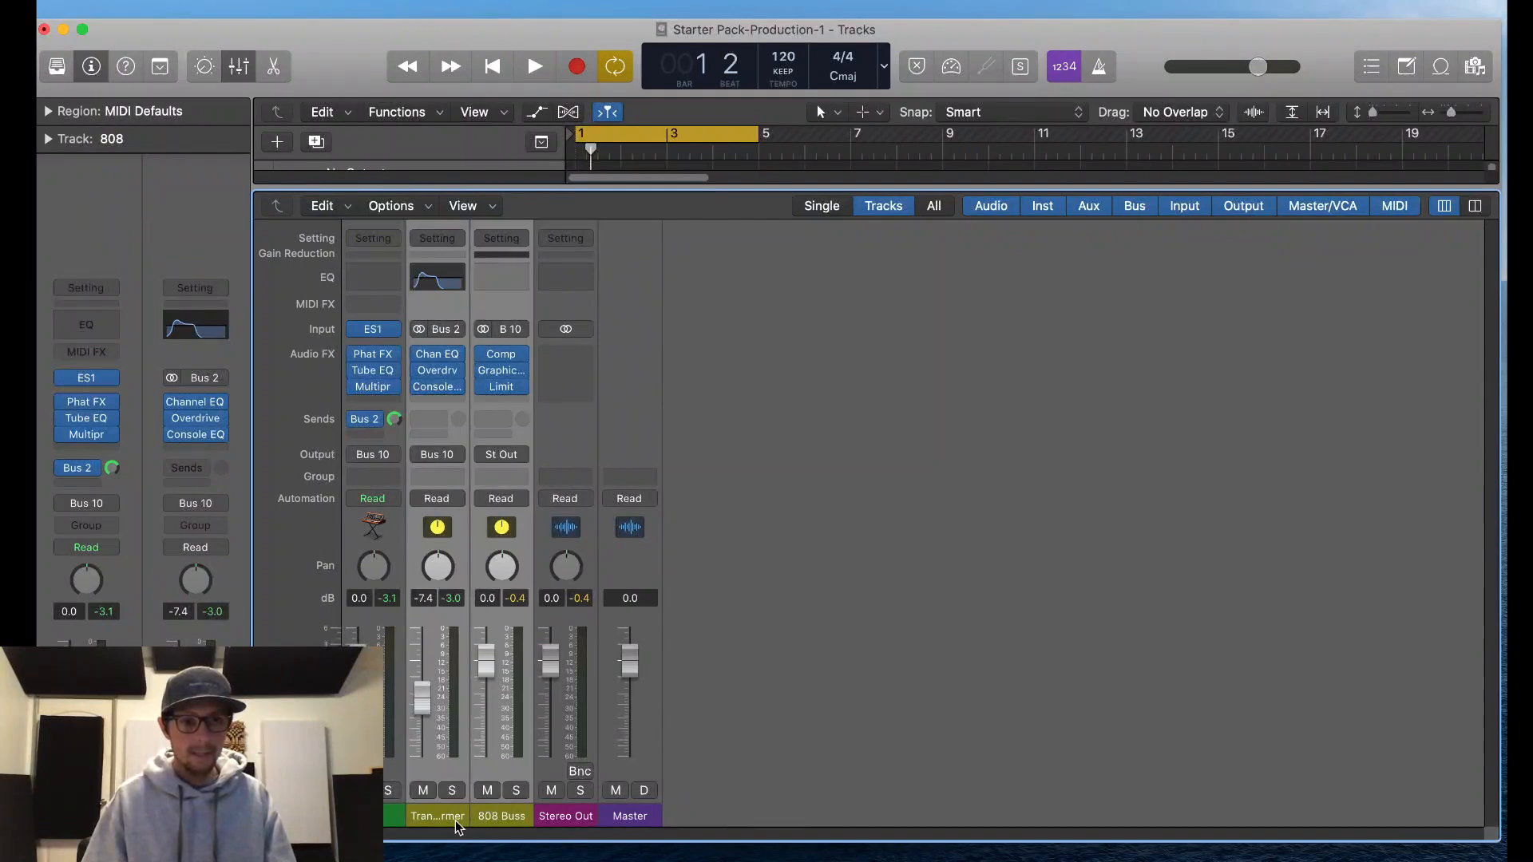
{"action": "right_click", "coordinate": [455, 819]}
{"action": "left_click", "coordinate": [528, 792]}
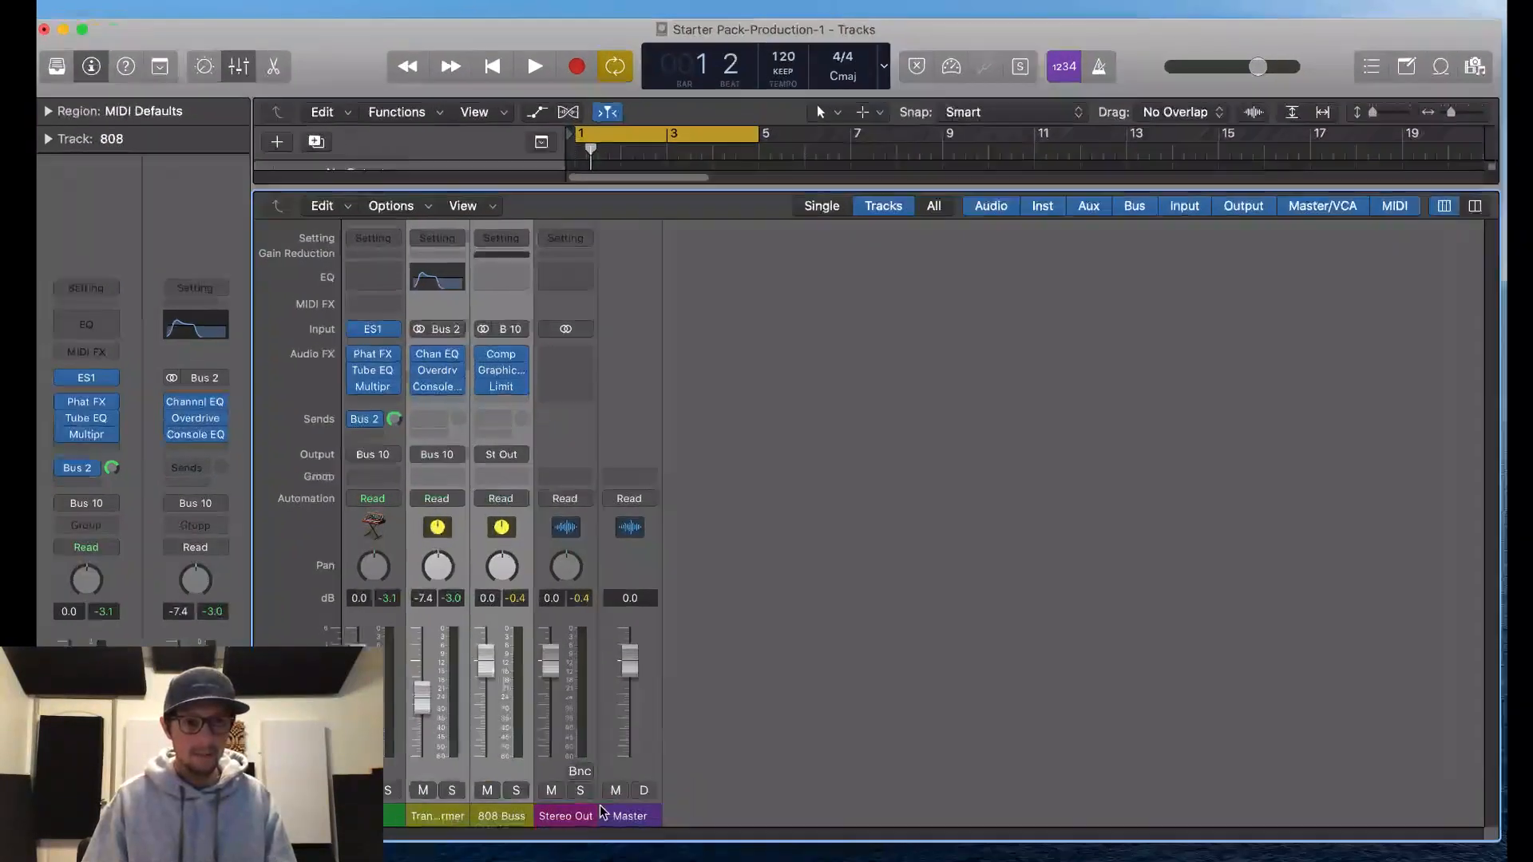
{"action": "key", "text": "x"}
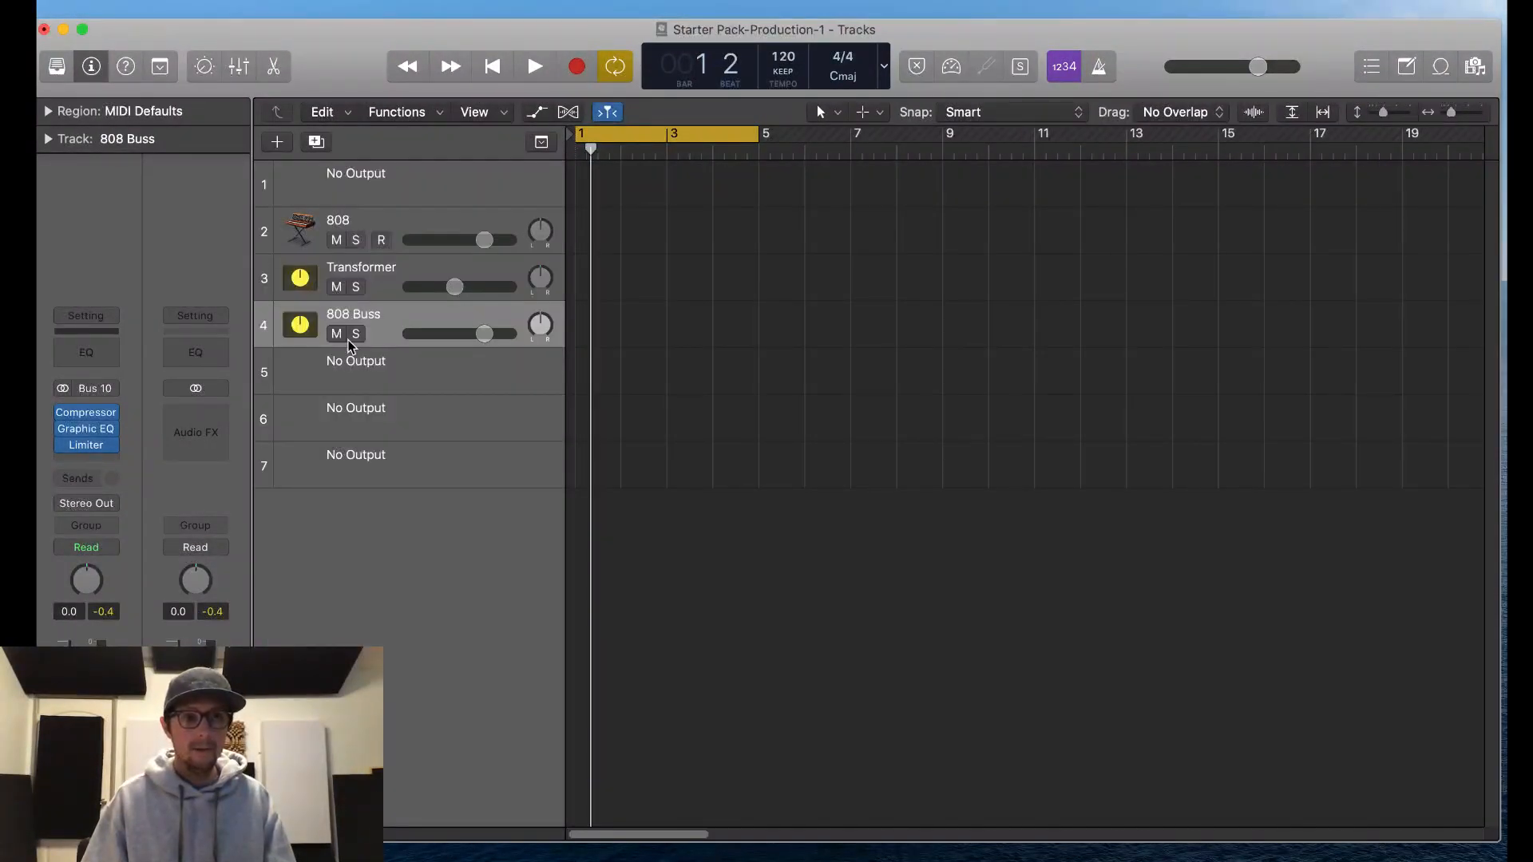
Step: Delete the empty No Output tracks above the 808 track and below the 808 Buss track
{"action": "left_click", "coordinate": [360, 389]}
{"action": "left_click", "coordinate": [365, 463], "text": "shift"}
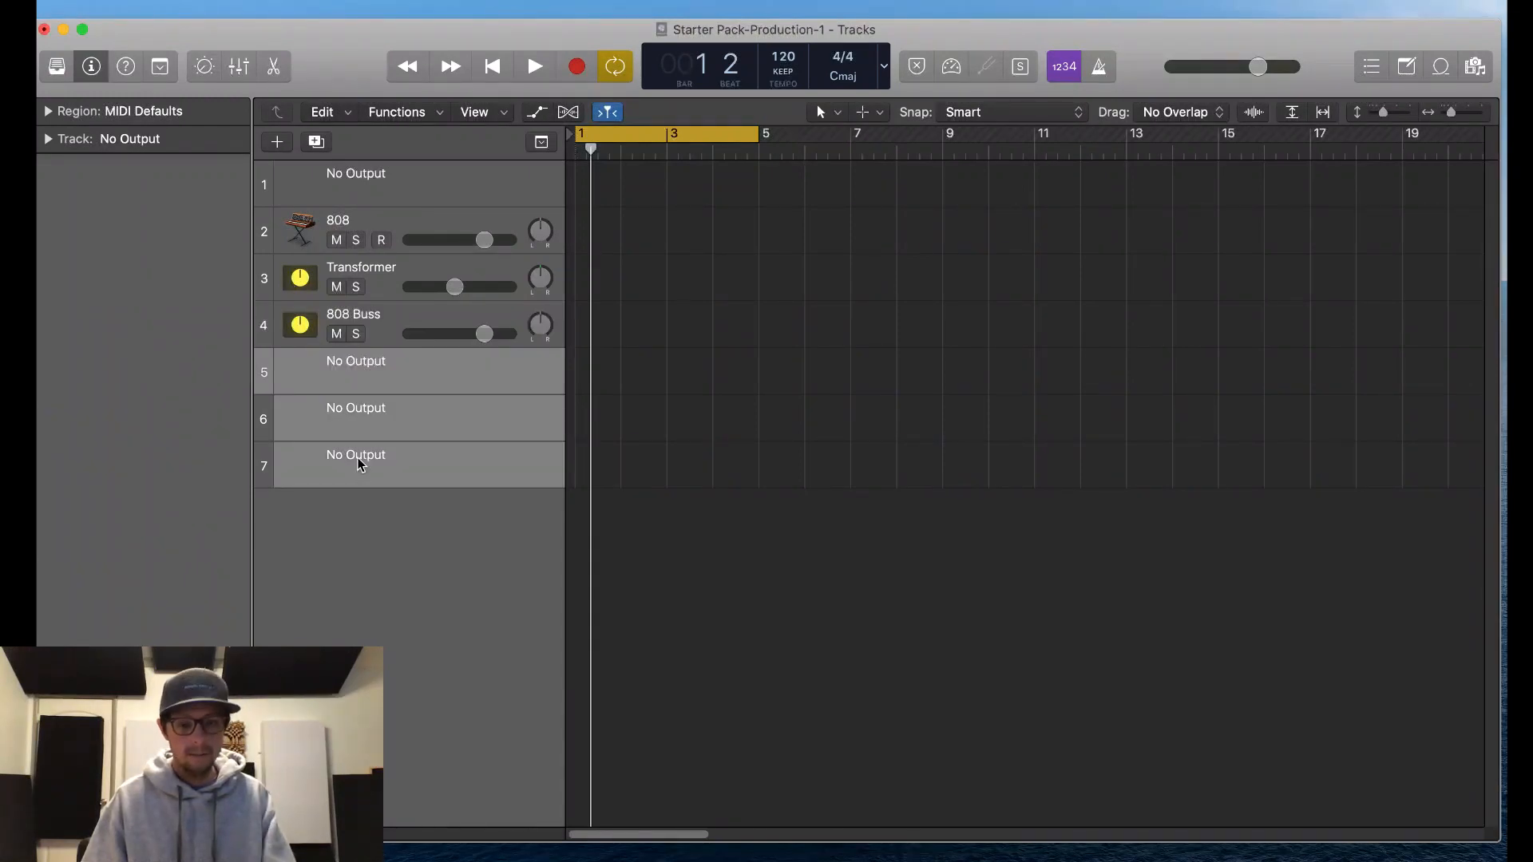
{"action": "key", "text": "super+BackSpace"}
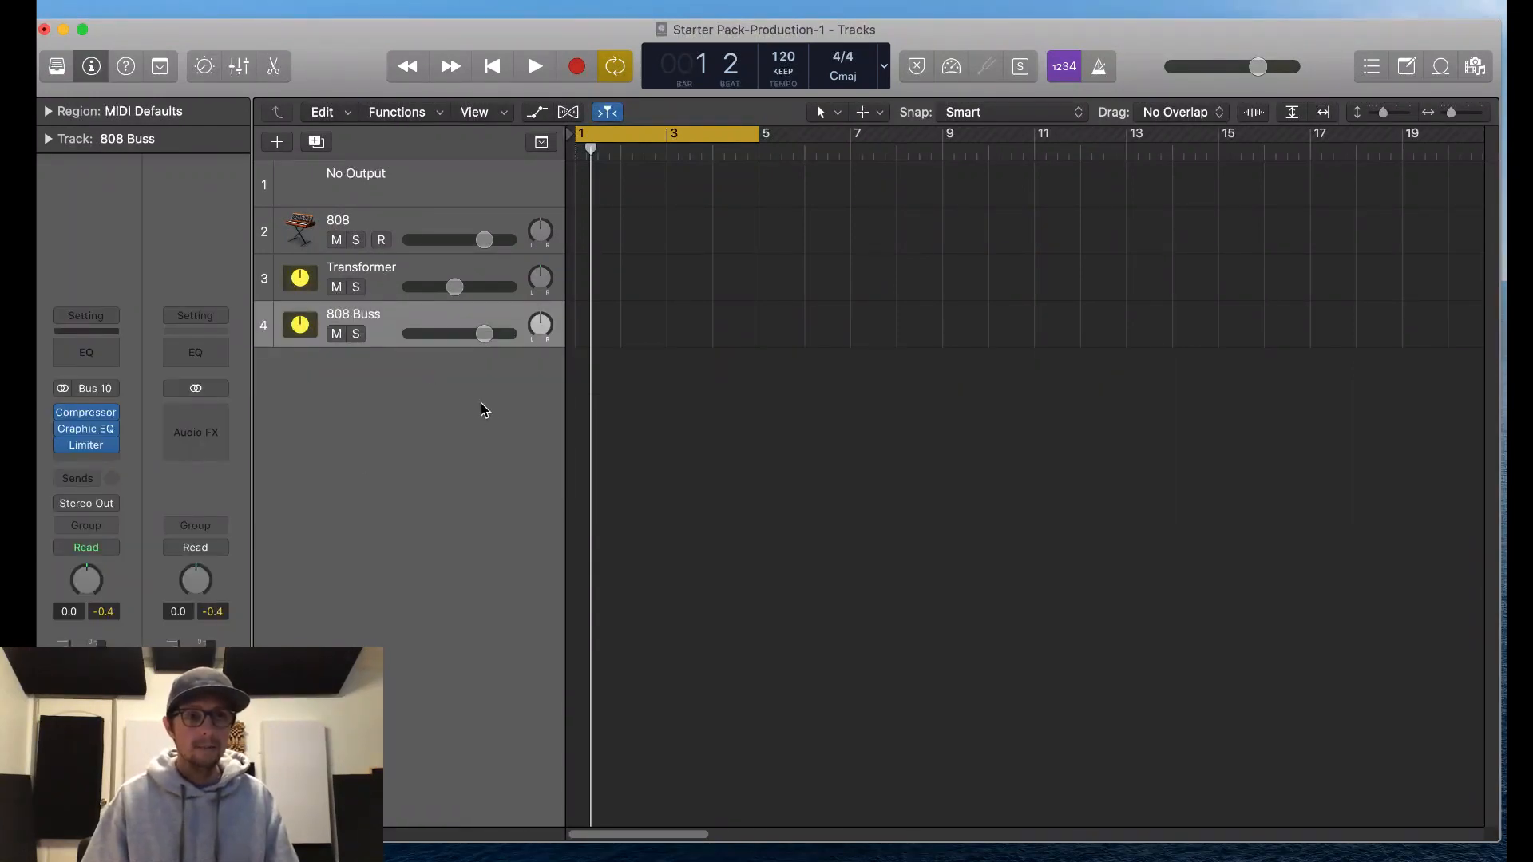
{"action": "left_click", "coordinate": [416, 180]}
{"action": "key", "text": "super+BackSpace"}
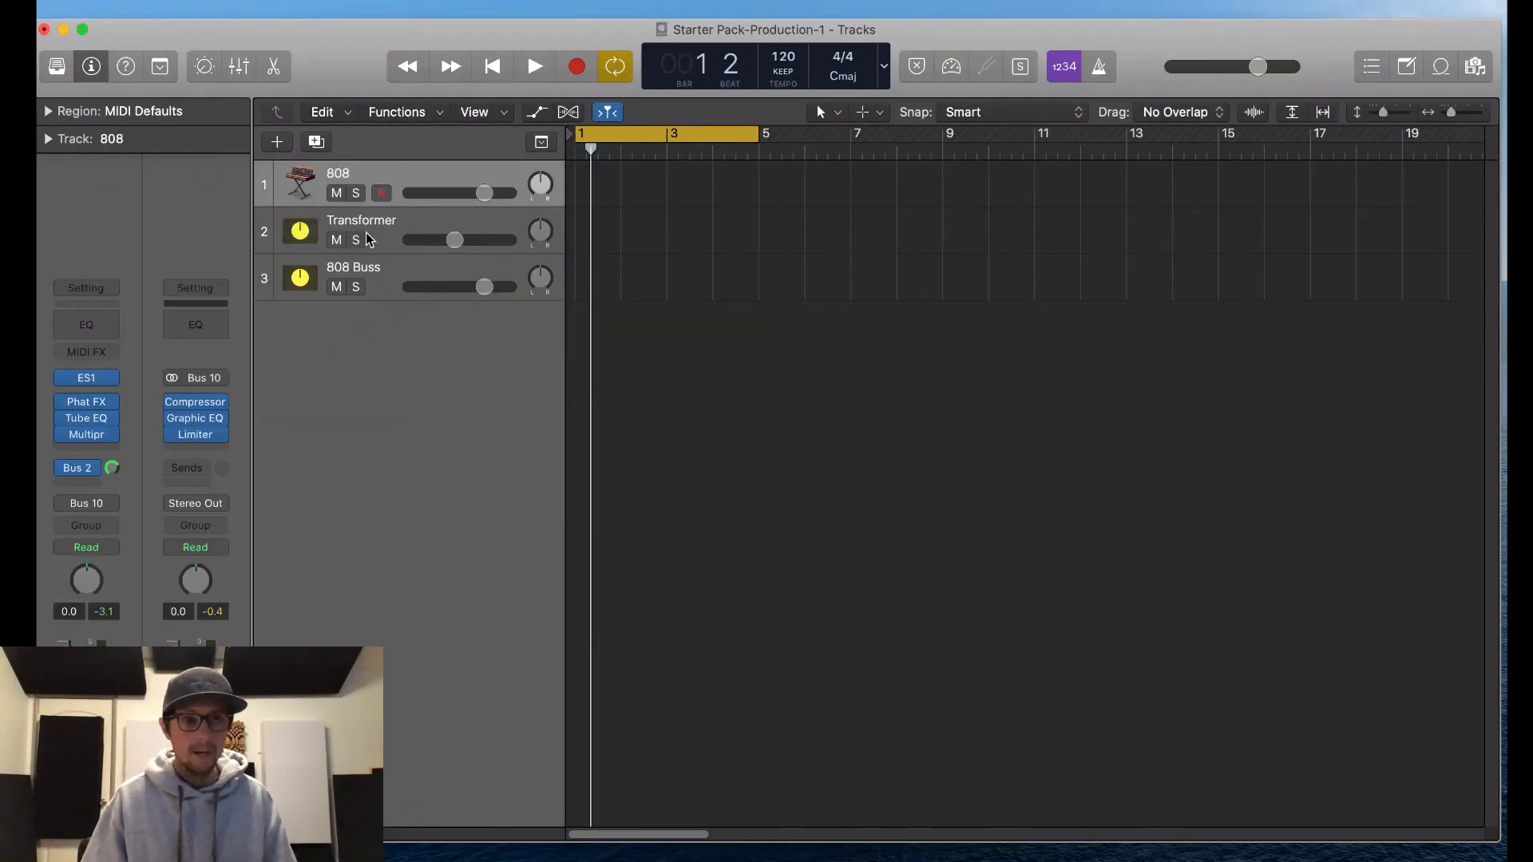
Step: Group the 808, Transformer and 808 Buss tracks into a Folder Stack after comparing the details of both stack types
{"action": "left_click", "coordinate": [375, 267], "text": "shift"}
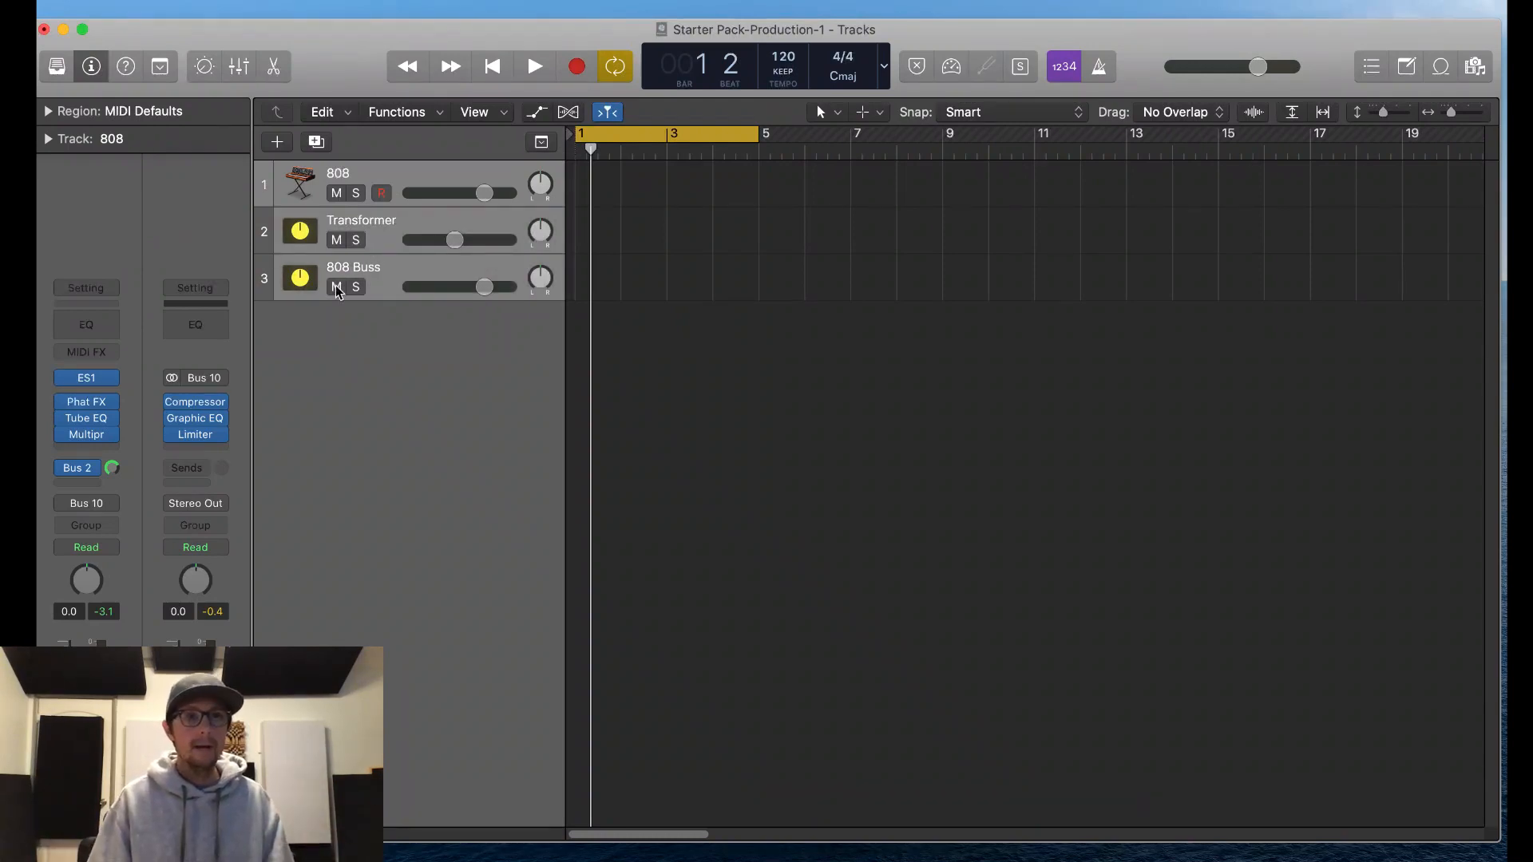
{"action": "right_click", "coordinate": [391, 182]}
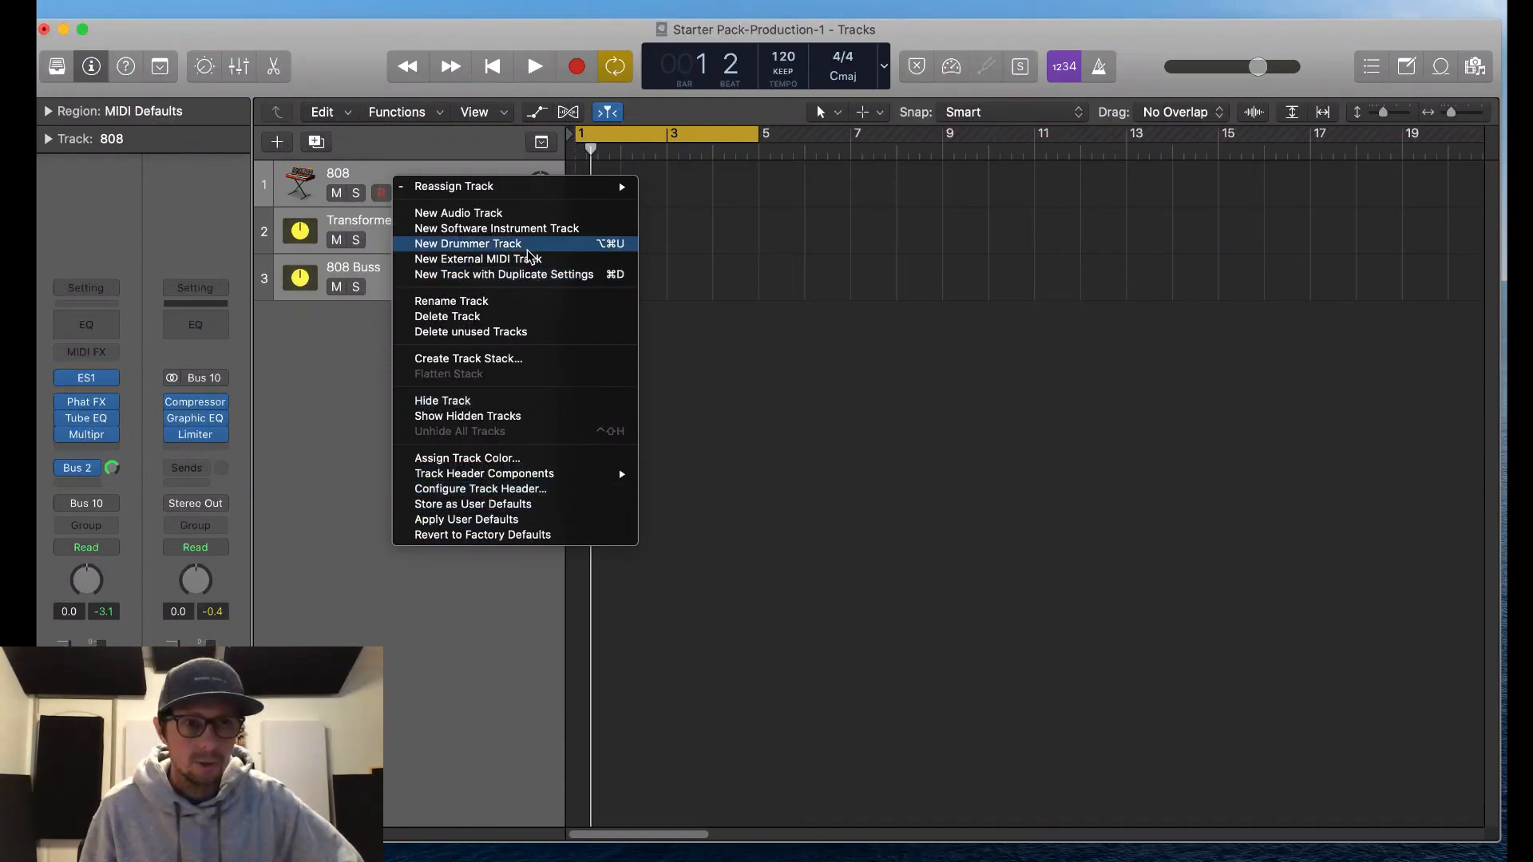
{"action": "left_click", "coordinate": [515, 360]}
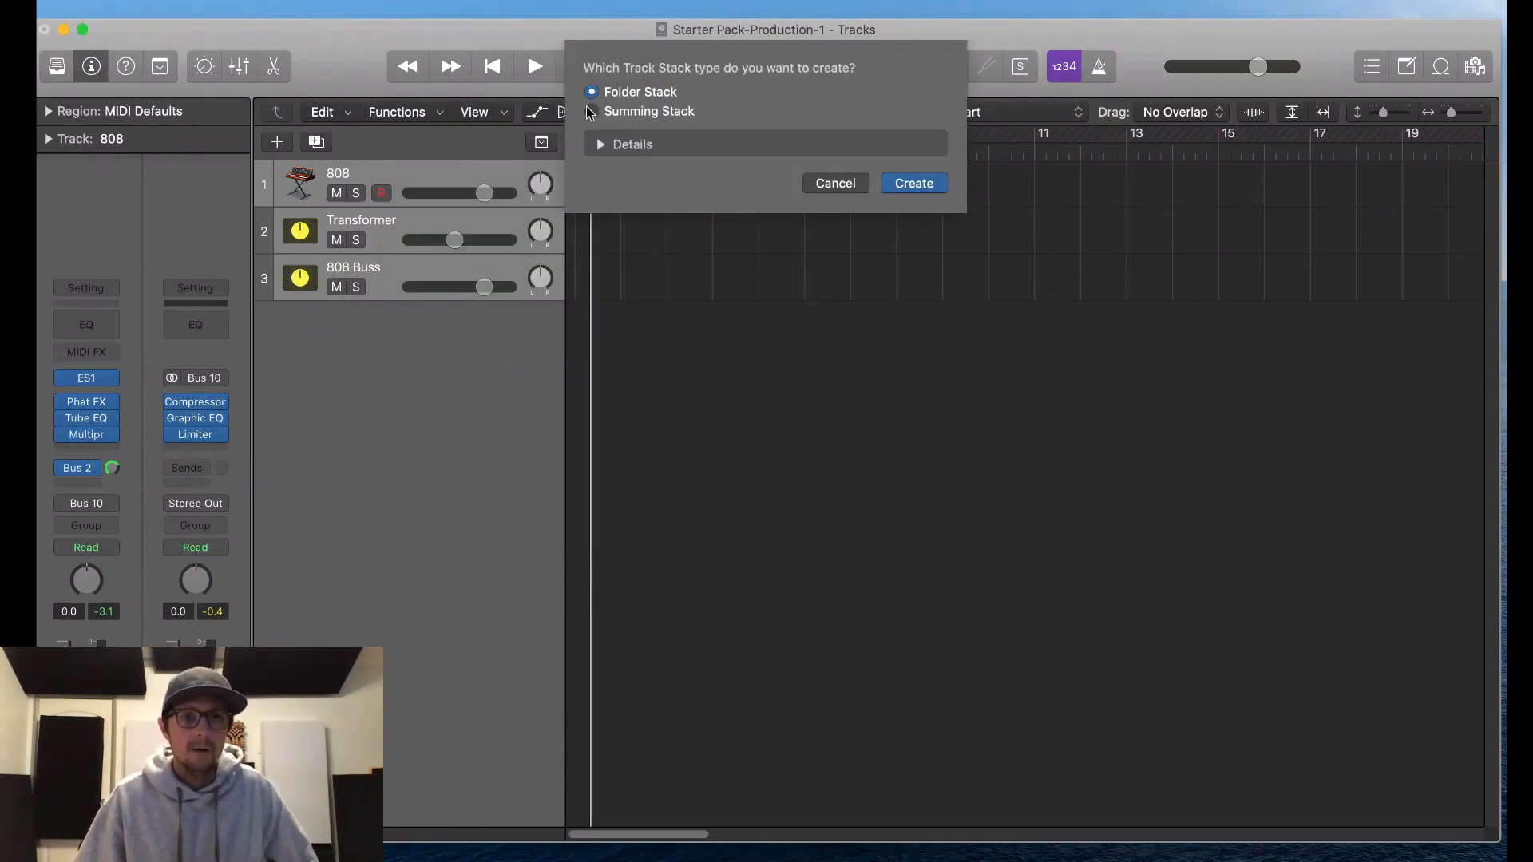
{"action": "left_click", "coordinate": [600, 145]}
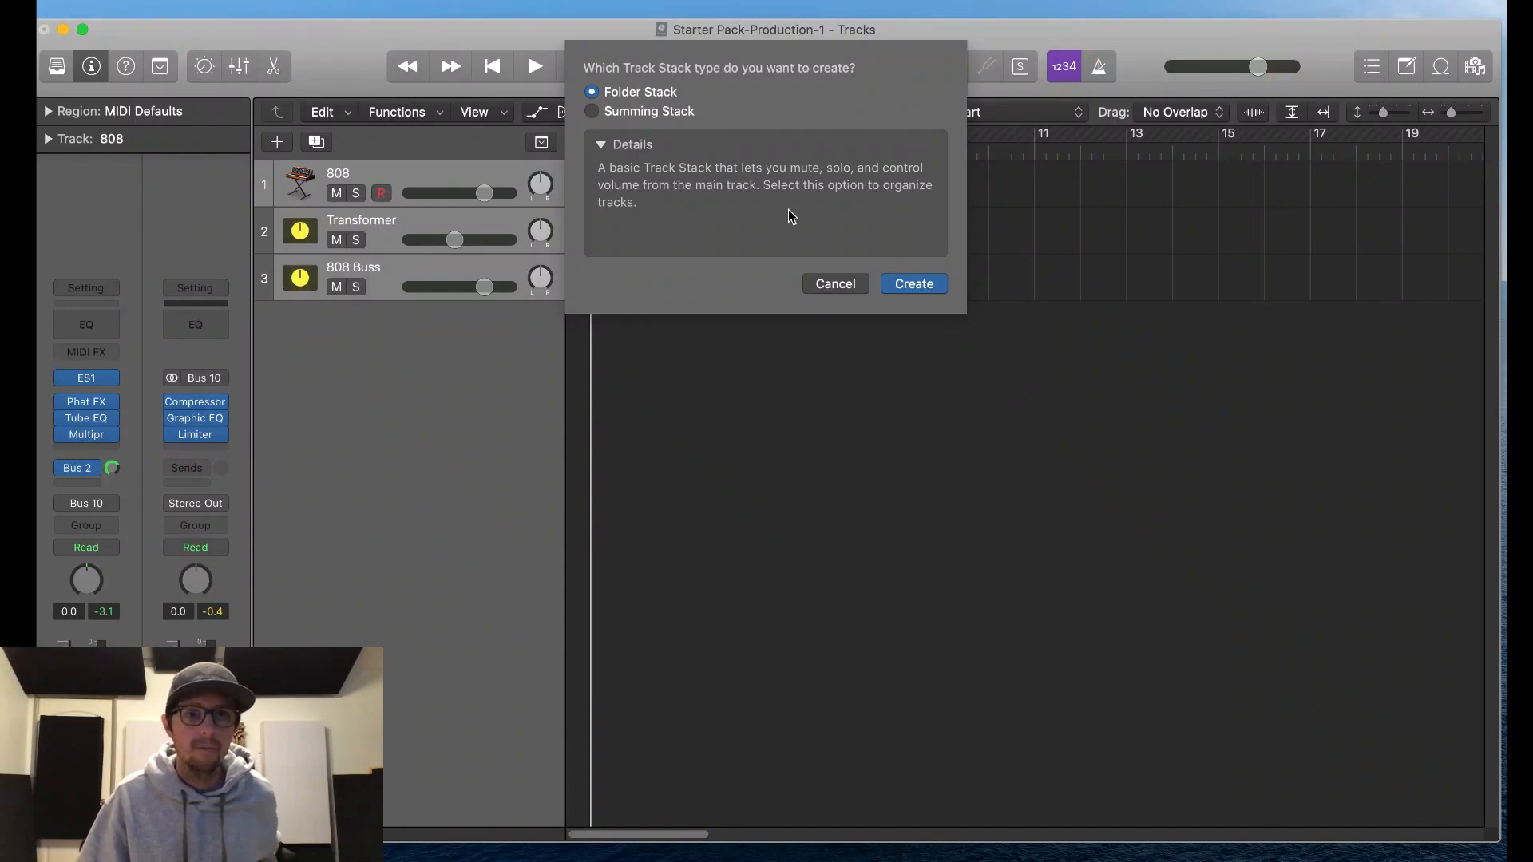
{"action": "left_click", "coordinate": [592, 111]}
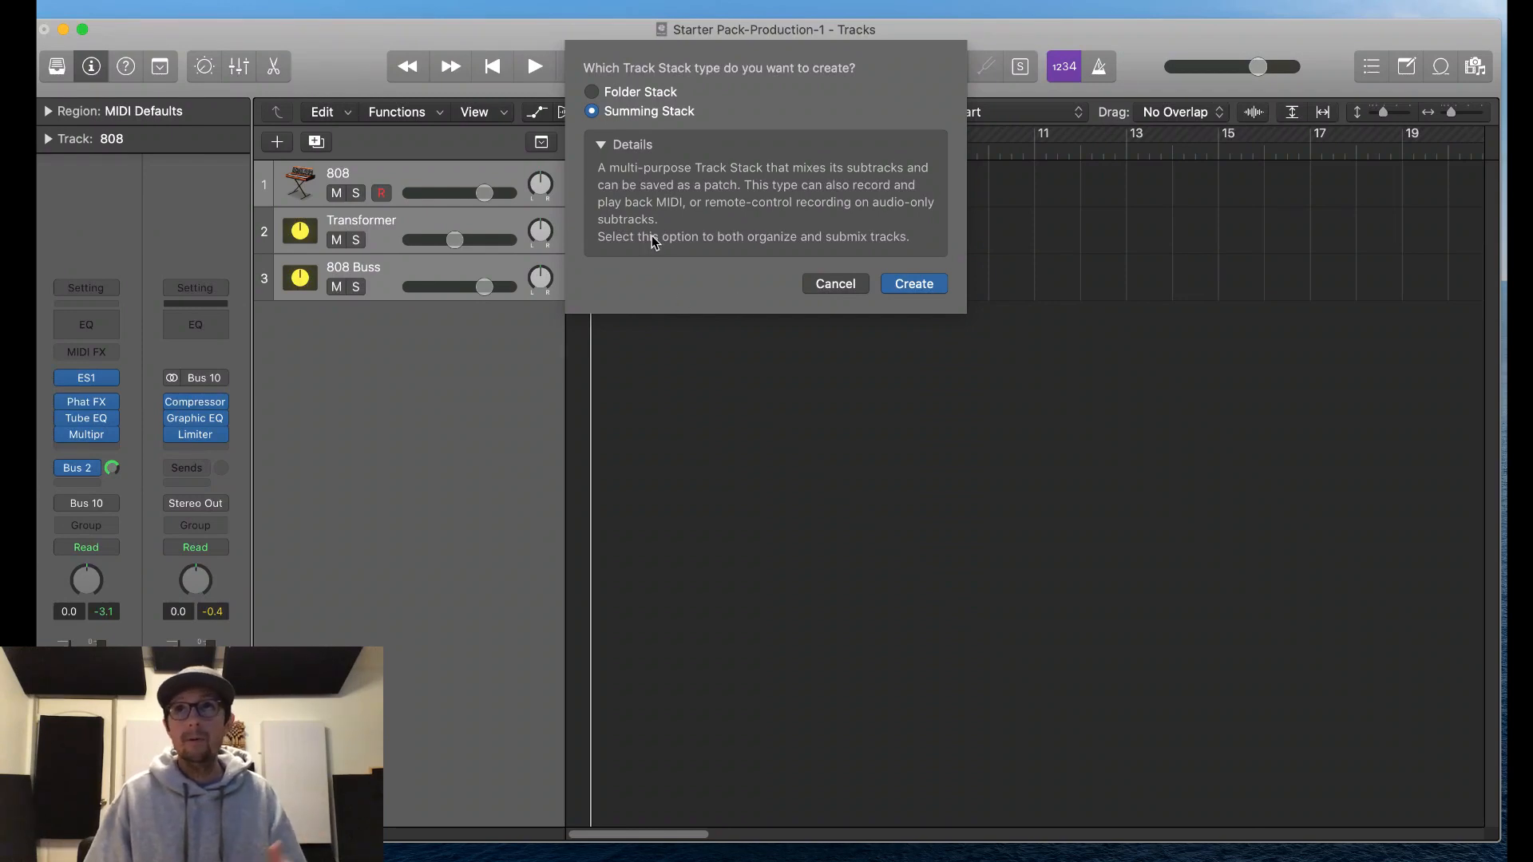
{"action": "left_click", "coordinate": [593, 93]}
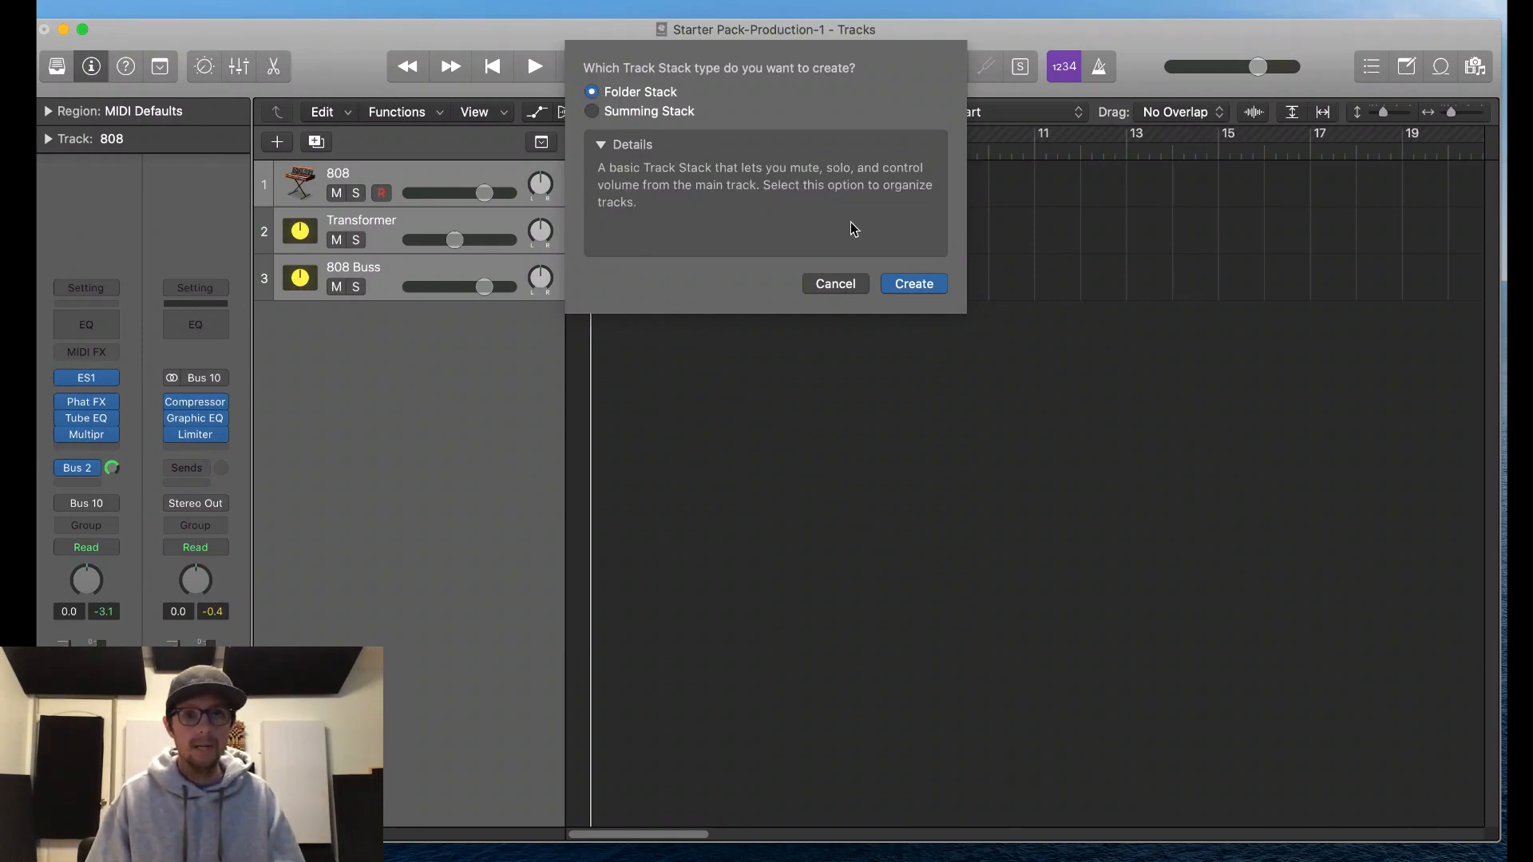
{"action": "left_click", "coordinate": [905, 284]}
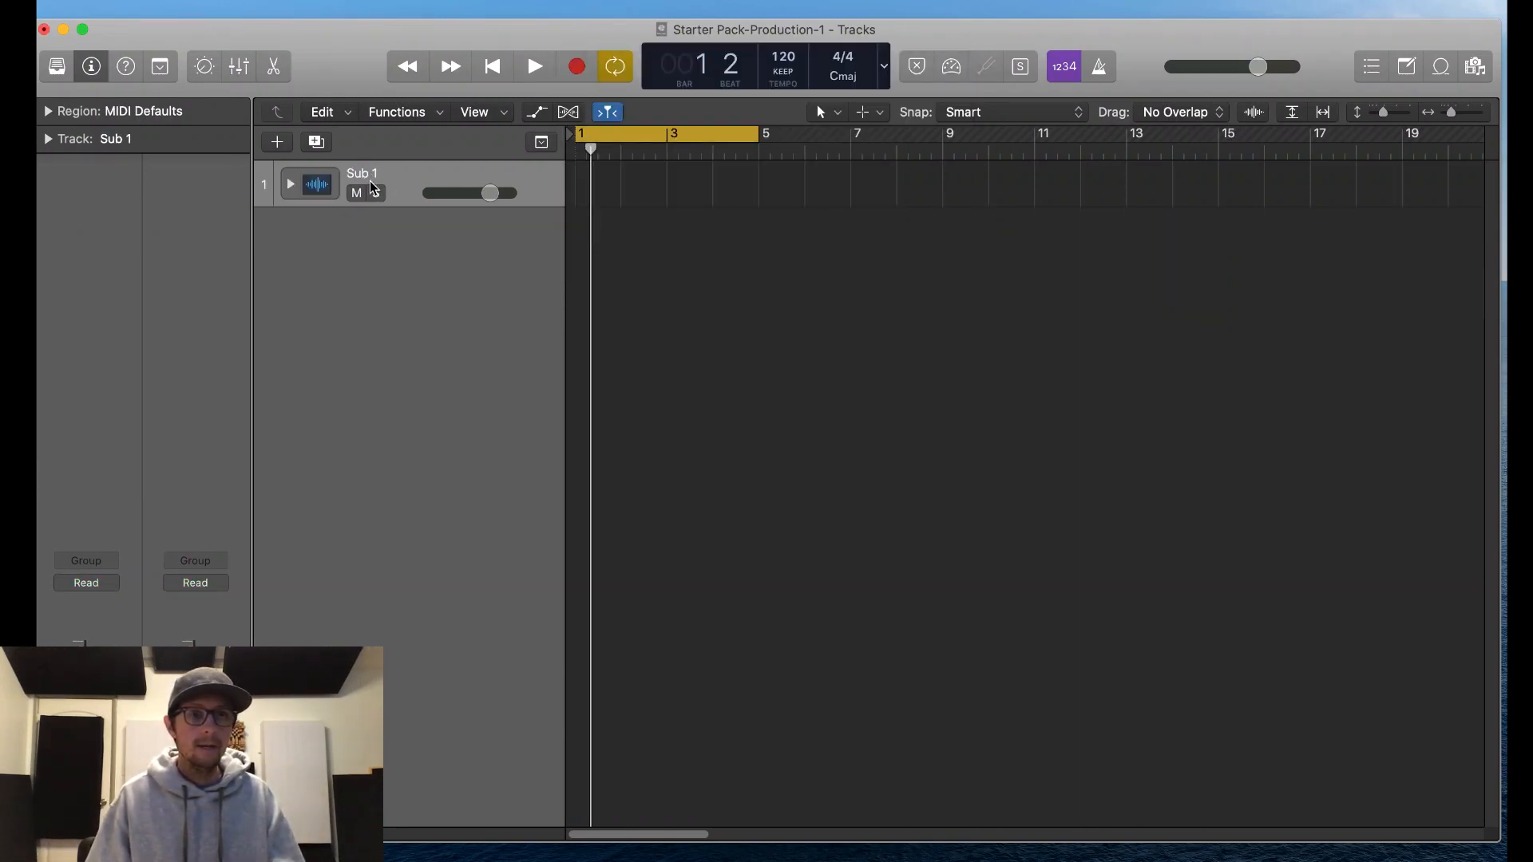
Step: Rename the new folder stack RM-808-Distorted-1
{"action": "double_click", "coordinate": [370, 175]}
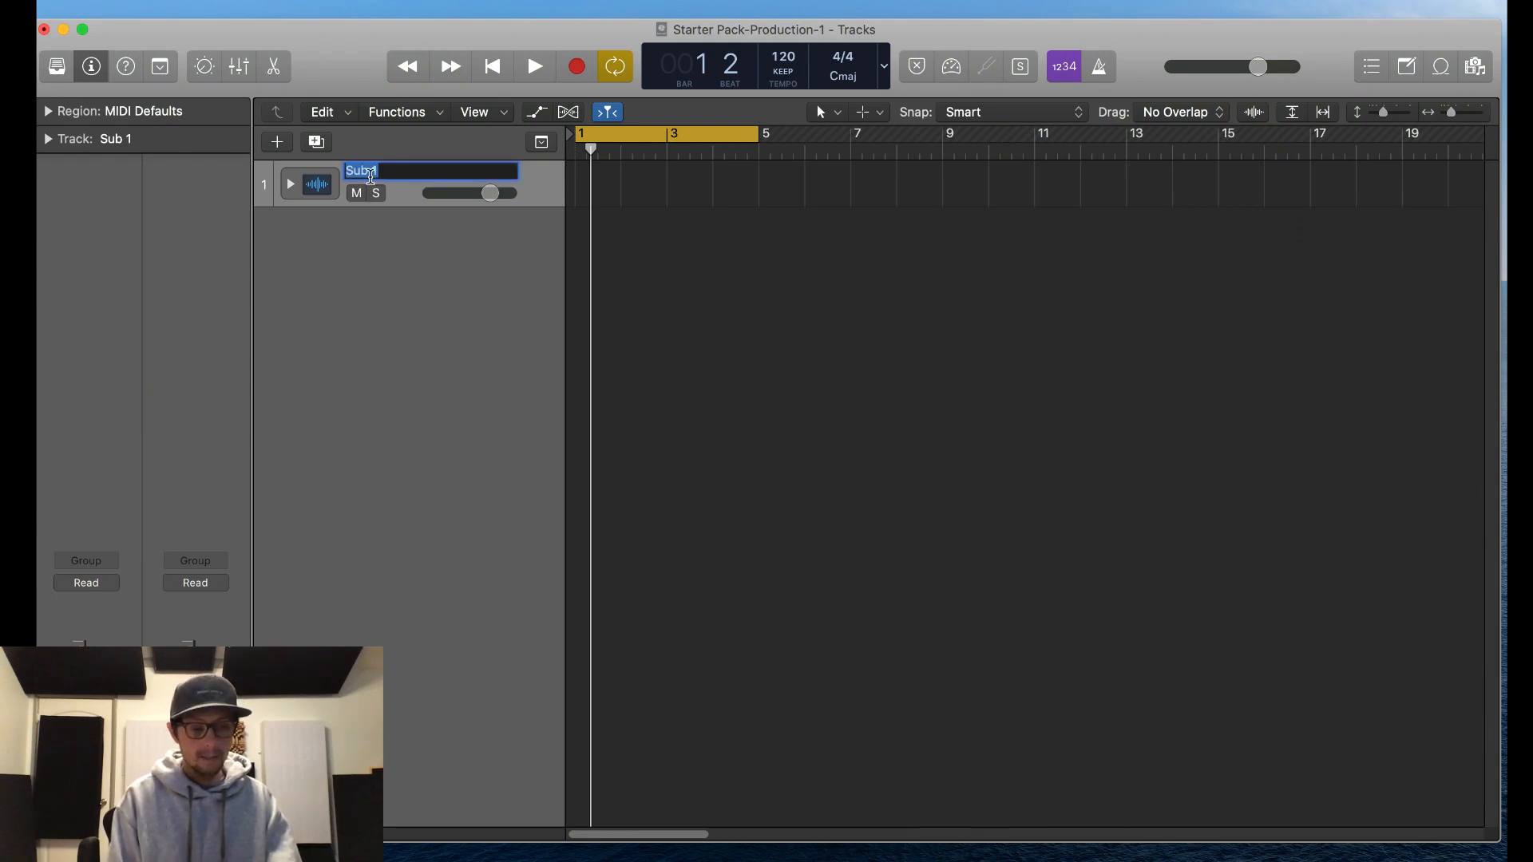
{"action": "type", "text": "808-Distorted-1"}
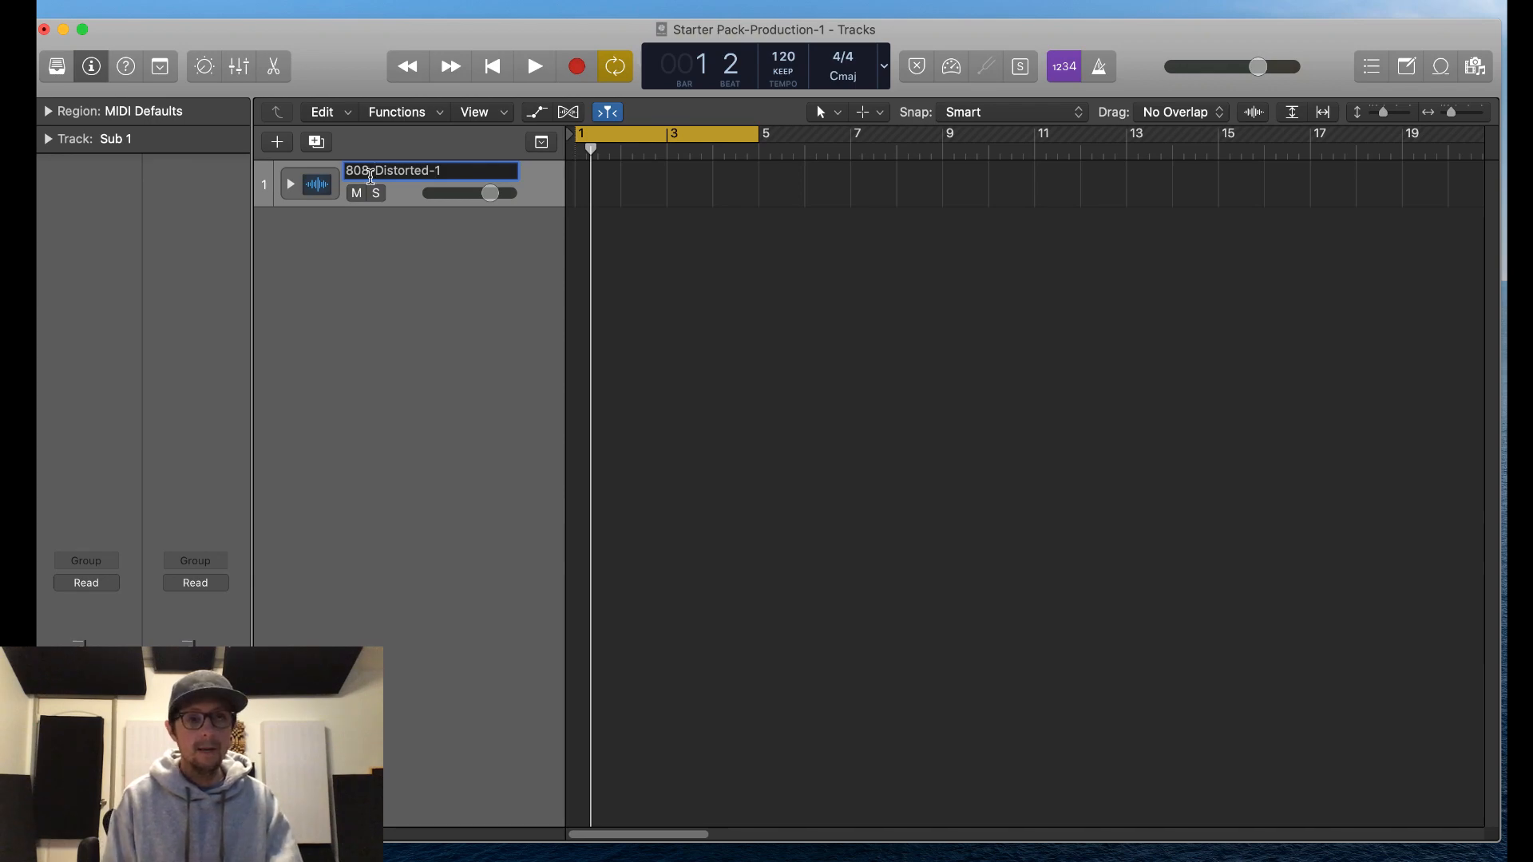
{"action": "type", "text": "RM-"}
{"action": "key", "text": "Return"}
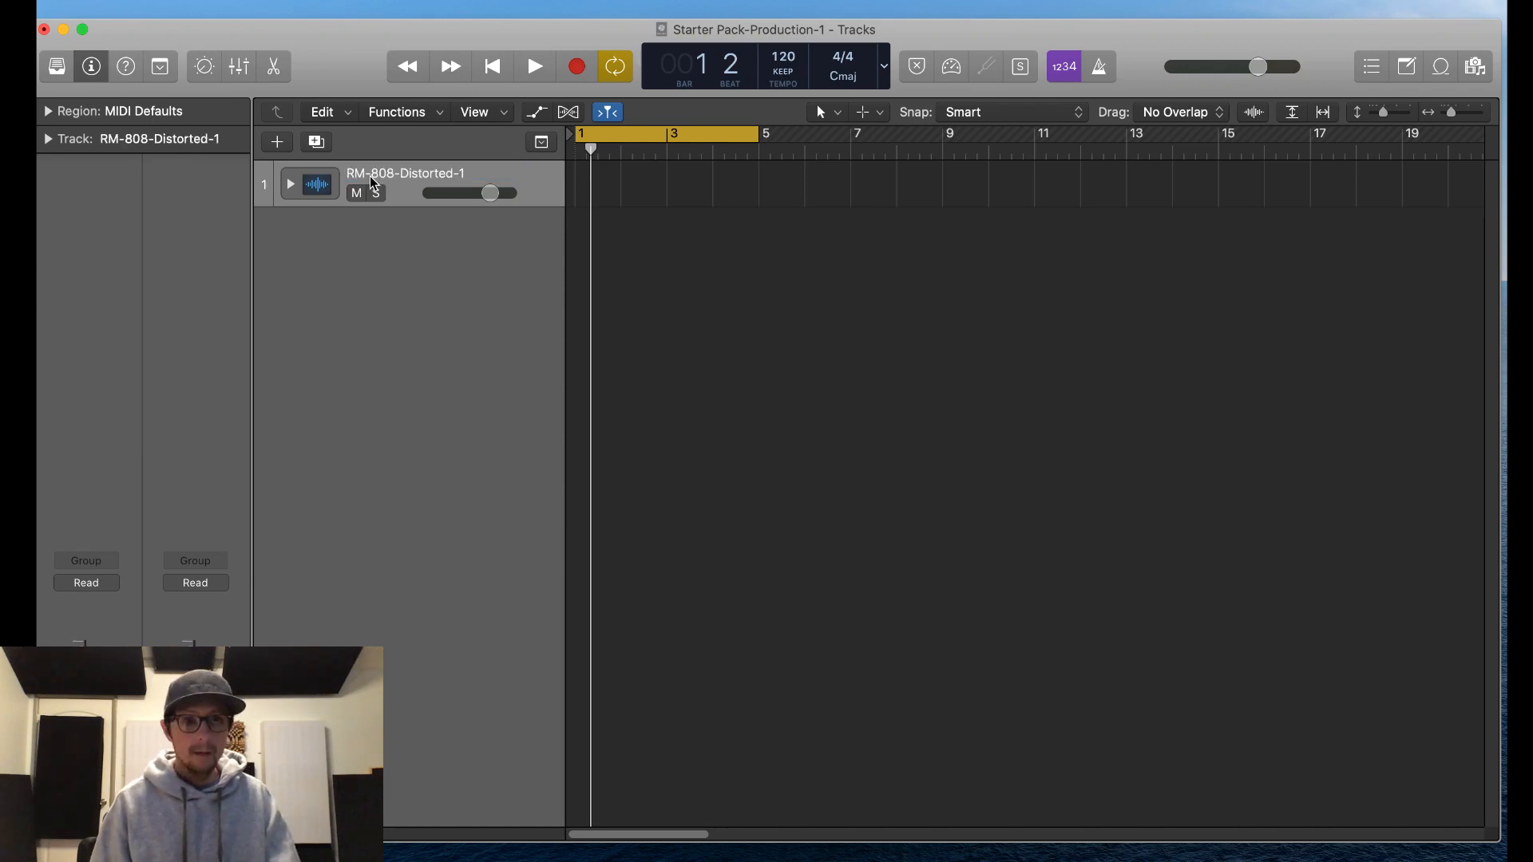
Step: Test-play the 808 subtrack and the RM-808-Distorted-1 folder stack, expanding and collapsing the stack to compare them
{"action": "left_click", "coordinate": [289, 185]}
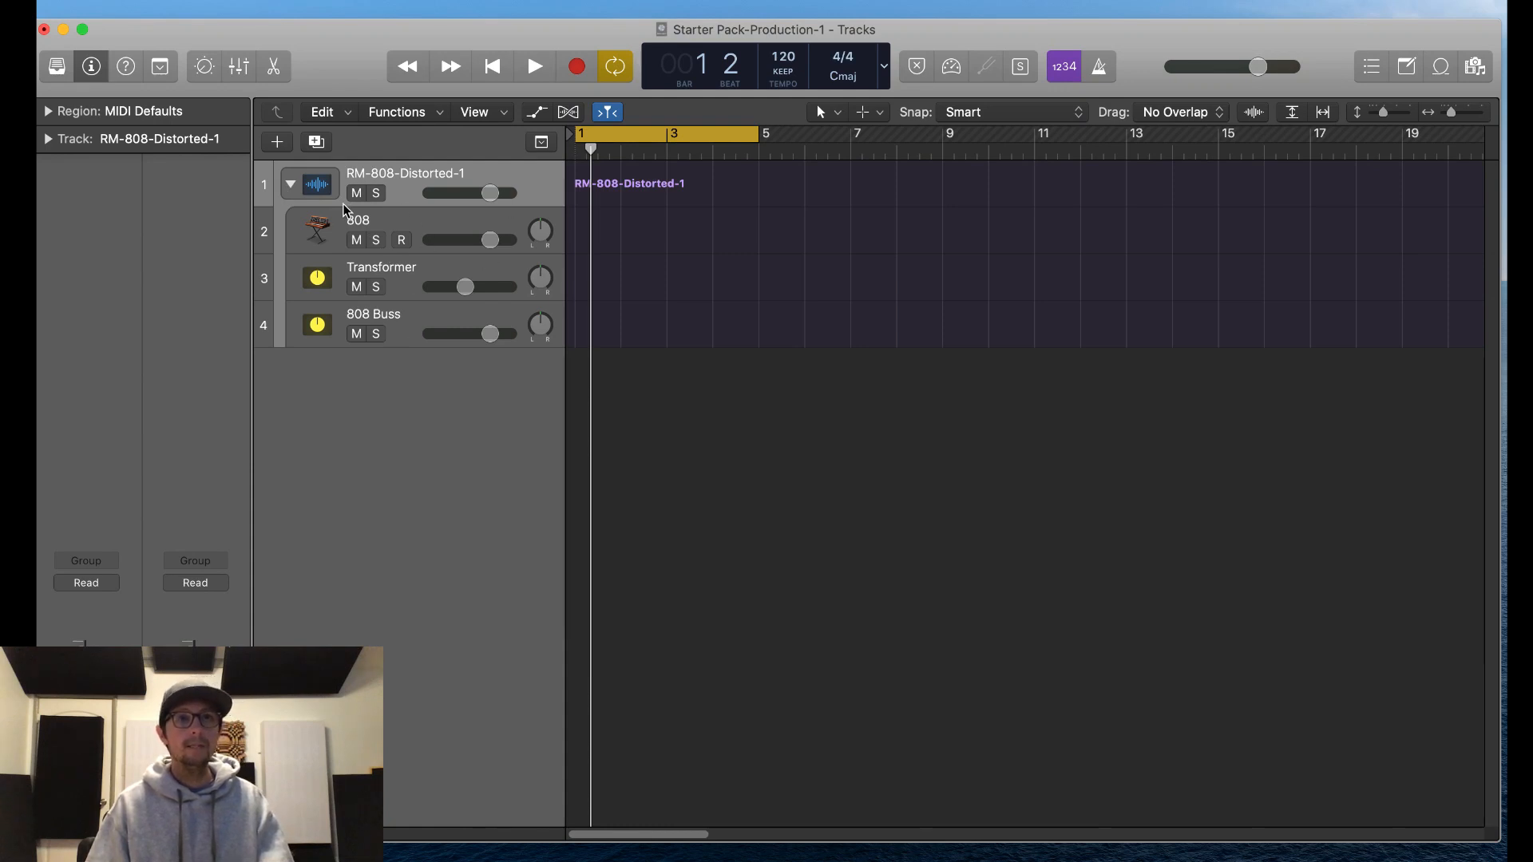
{"action": "left_click", "coordinate": [296, 185]}
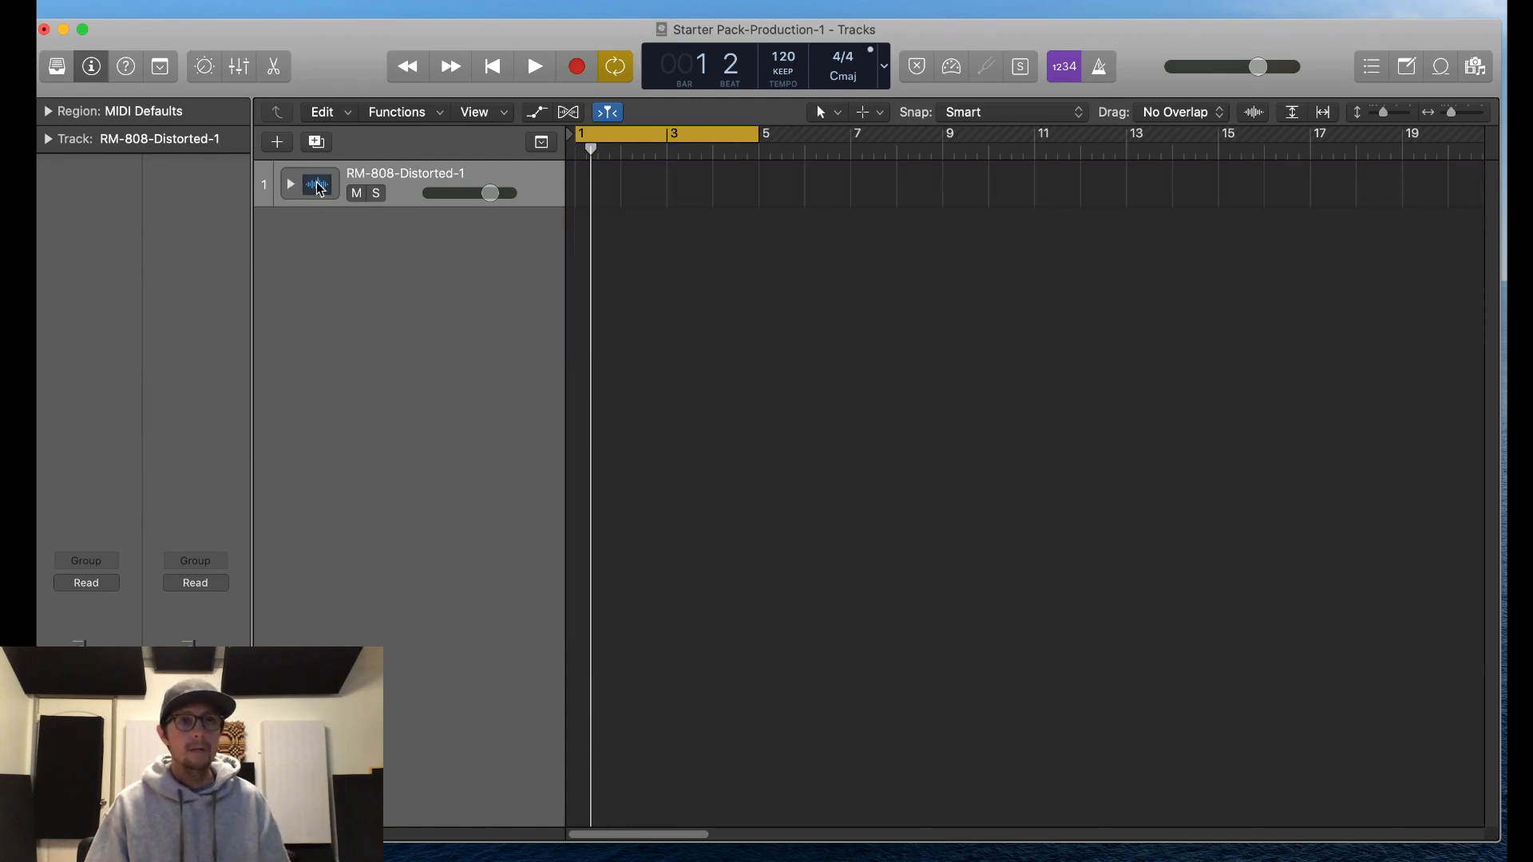
{"action": "left_click", "coordinate": [295, 186]}
{"action": "left_click", "coordinate": [379, 214]}
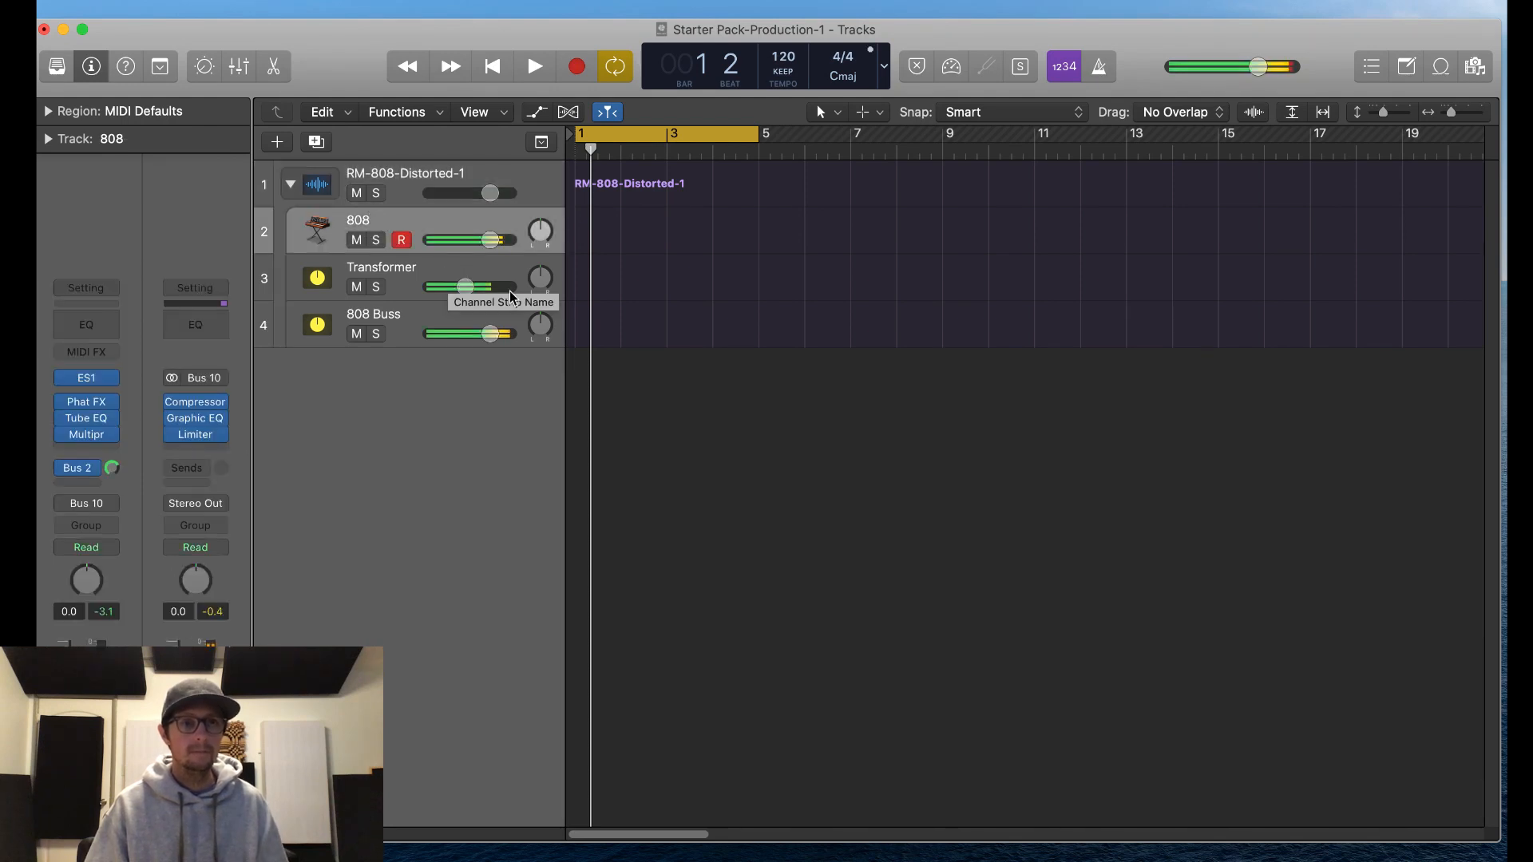
{"action": "left_click", "coordinate": [292, 190]}
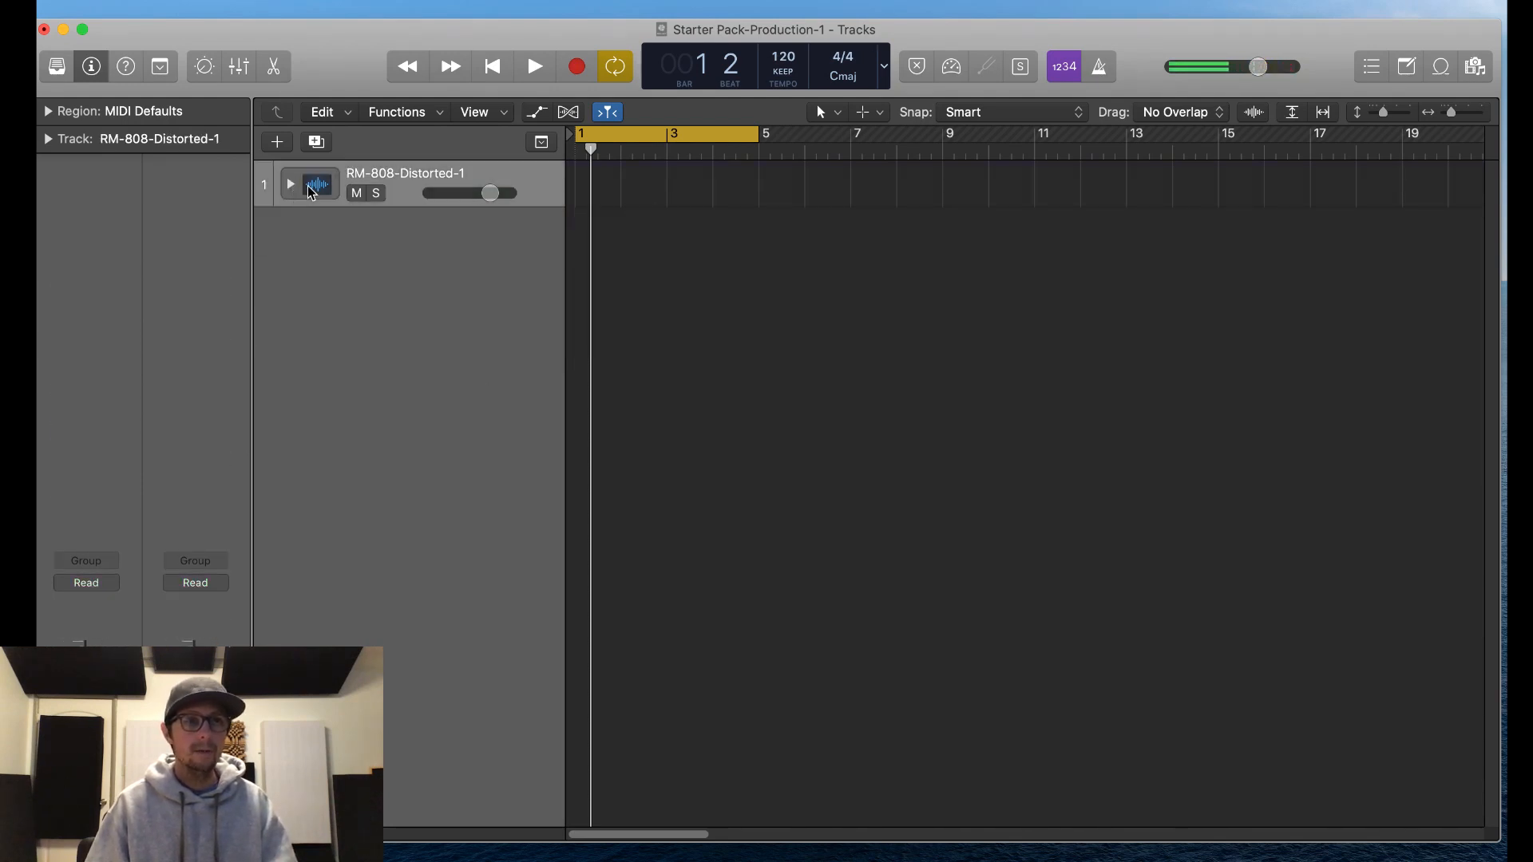
{"action": "left_click", "coordinate": [289, 185]}
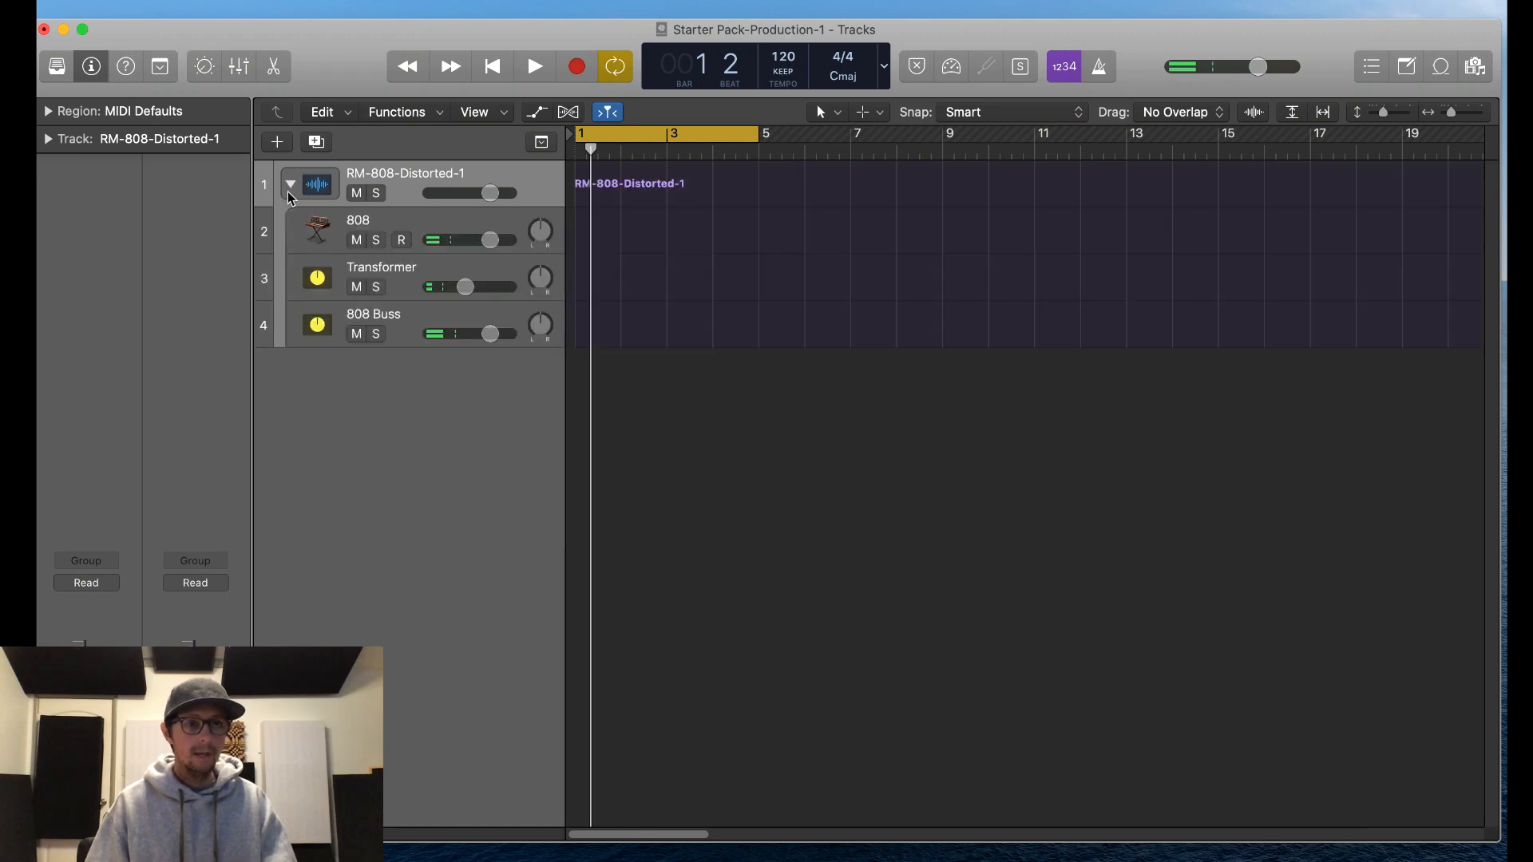
Step: Check the channel strip setting options of the 808 subtrack and close them without a choice
{"action": "left_click", "coordinate": [409, 231]}
{"action": "left_click", "coordinate": [84, 290]}
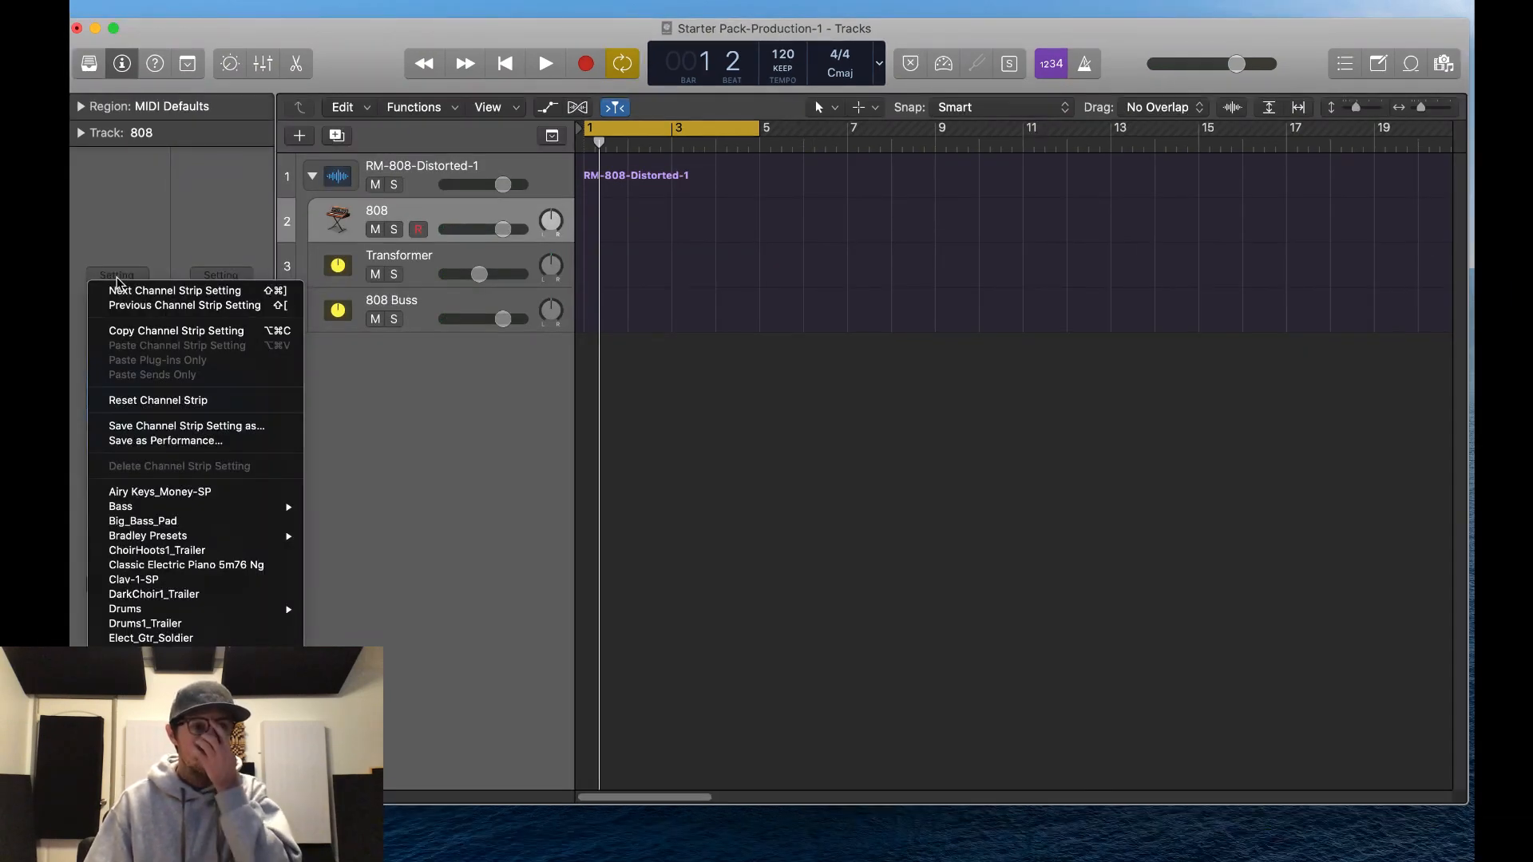
{"action": "left_click", "coordinate": [112, 192]}
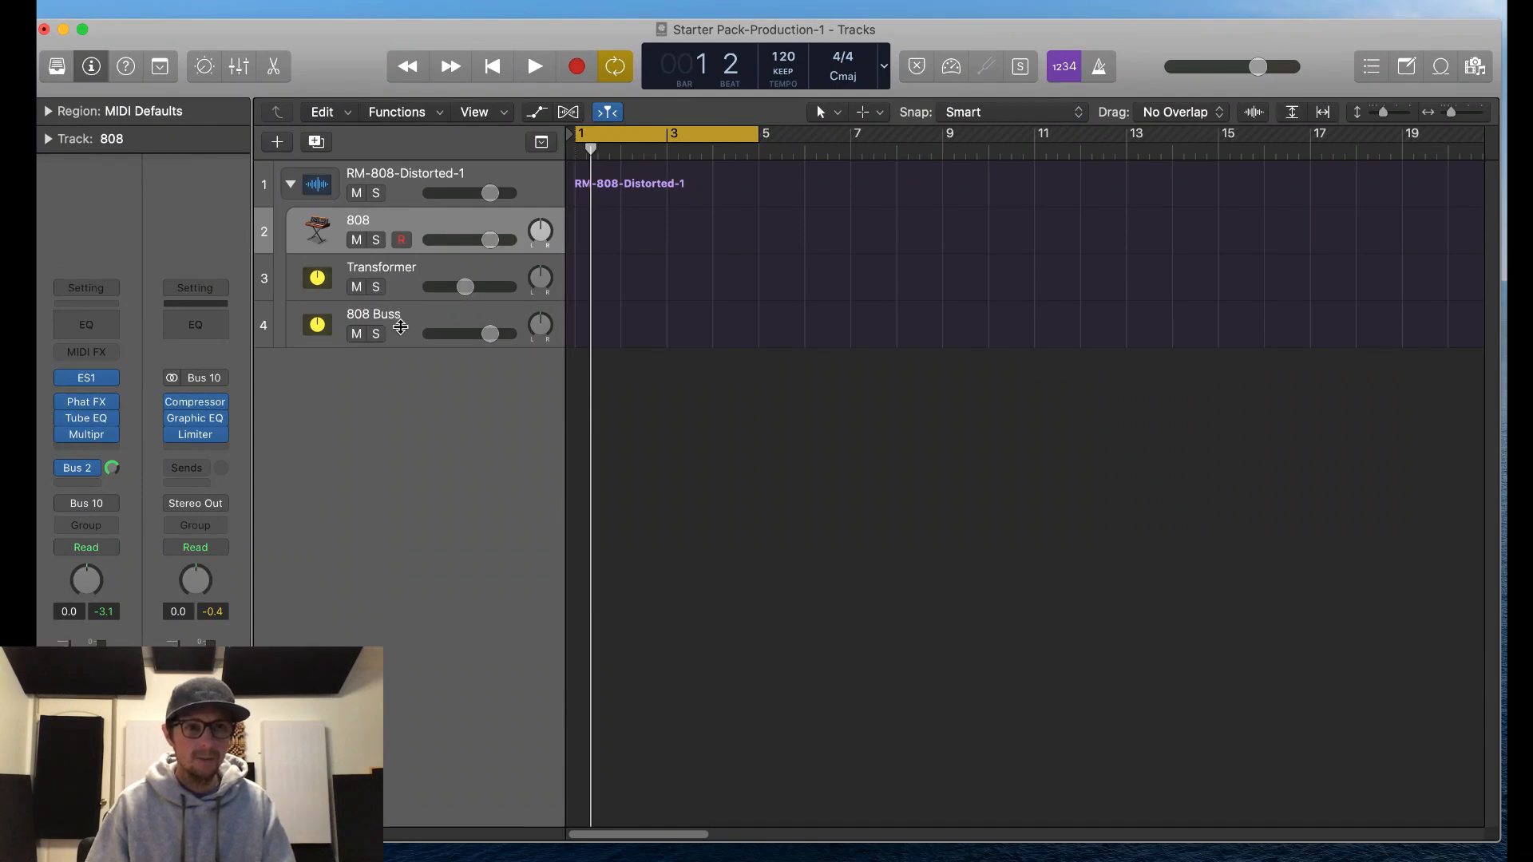
Step: Flatten the RM-808-Distorted-1 folder stack back into separate tracks
{"action": "left_click_drag", "start_coordinate": [399, 321], "coordinate": [404, 448]}
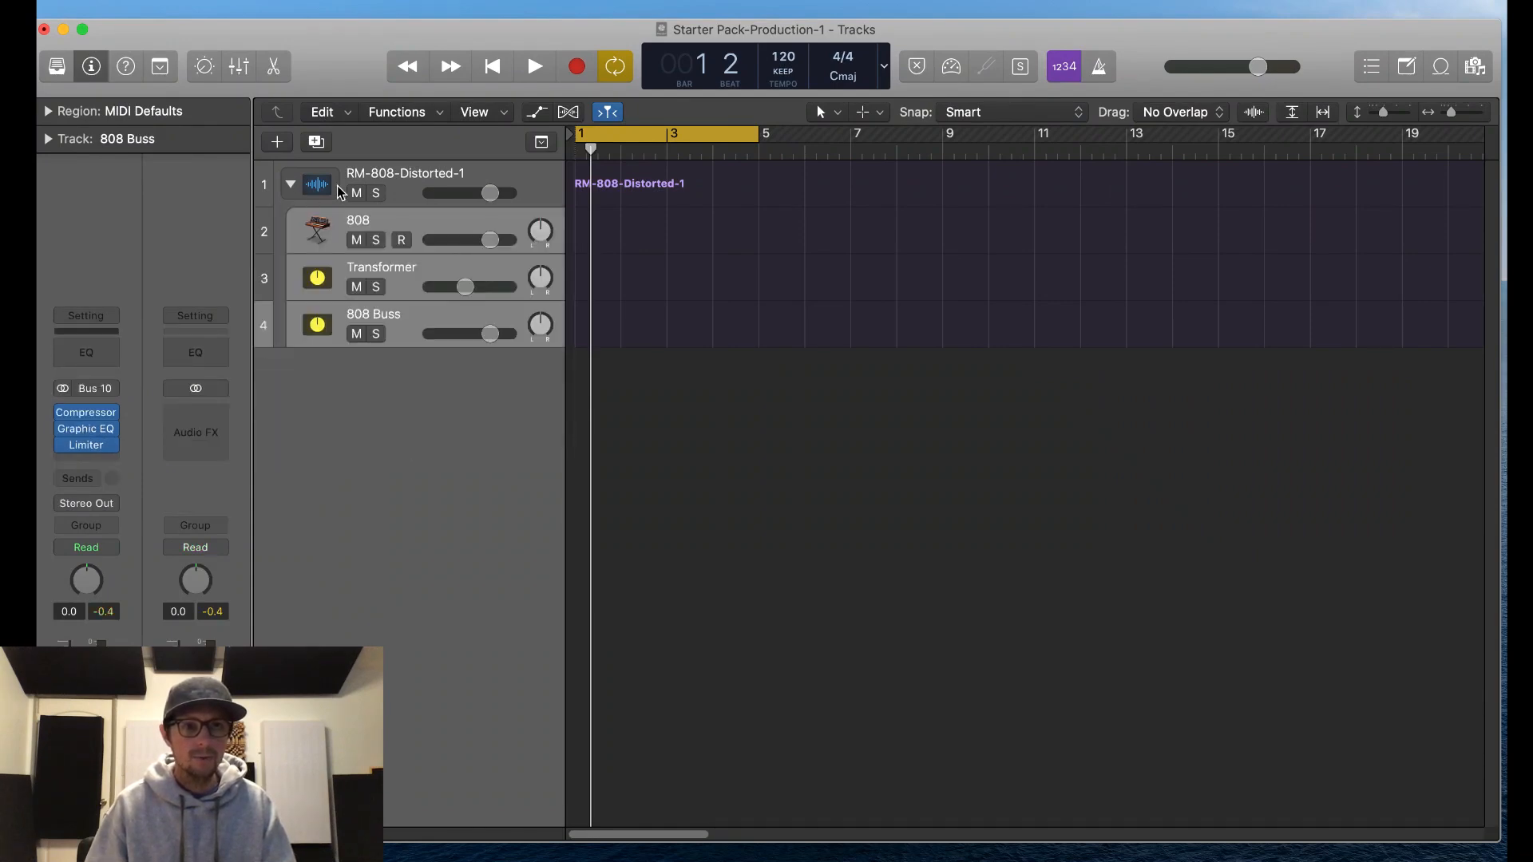
{"action": "left_click", "coordinate": [397, 178]}
{"action": "right_click", "coordinate": [397, 179]}
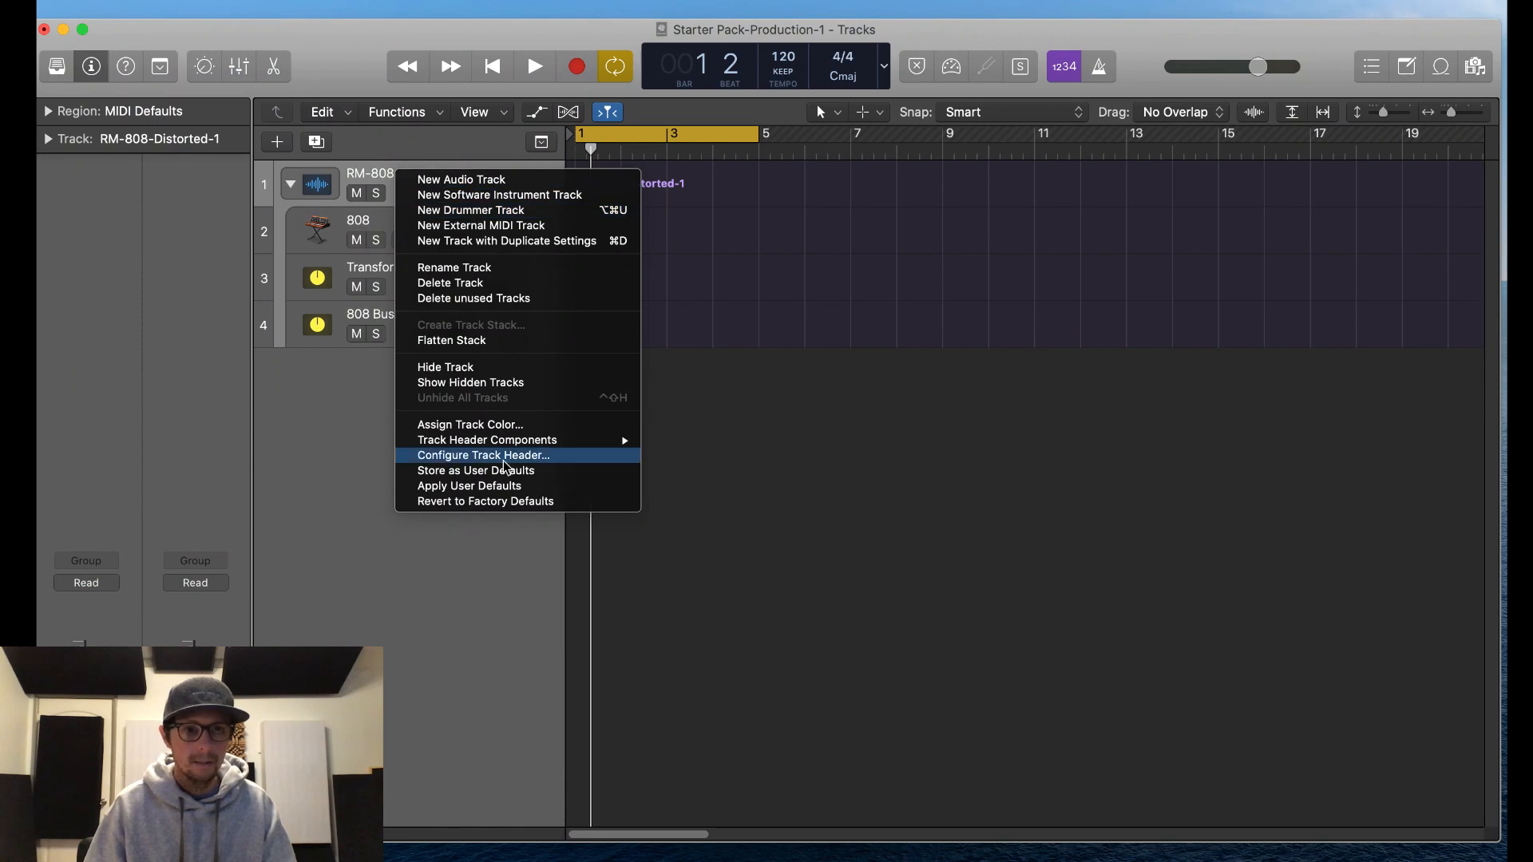
{"action": "left_click", "coordinate": [519, 341]}
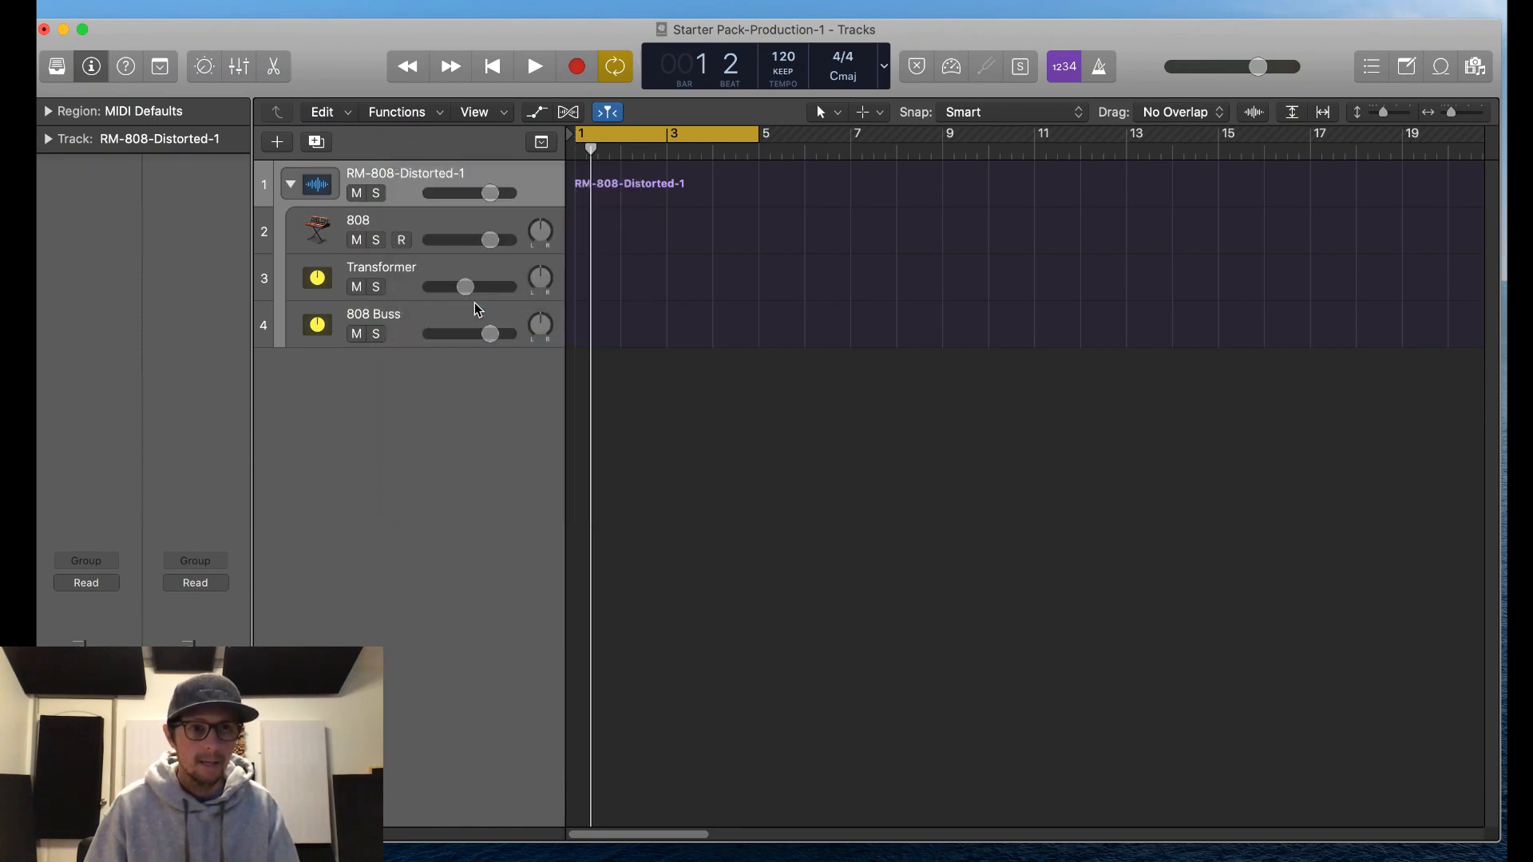
Step: Group the 808, Transformer and 808 Buss tracks into a Summing Stack
{"action": "right_click", "coordinate": [393, 178]}
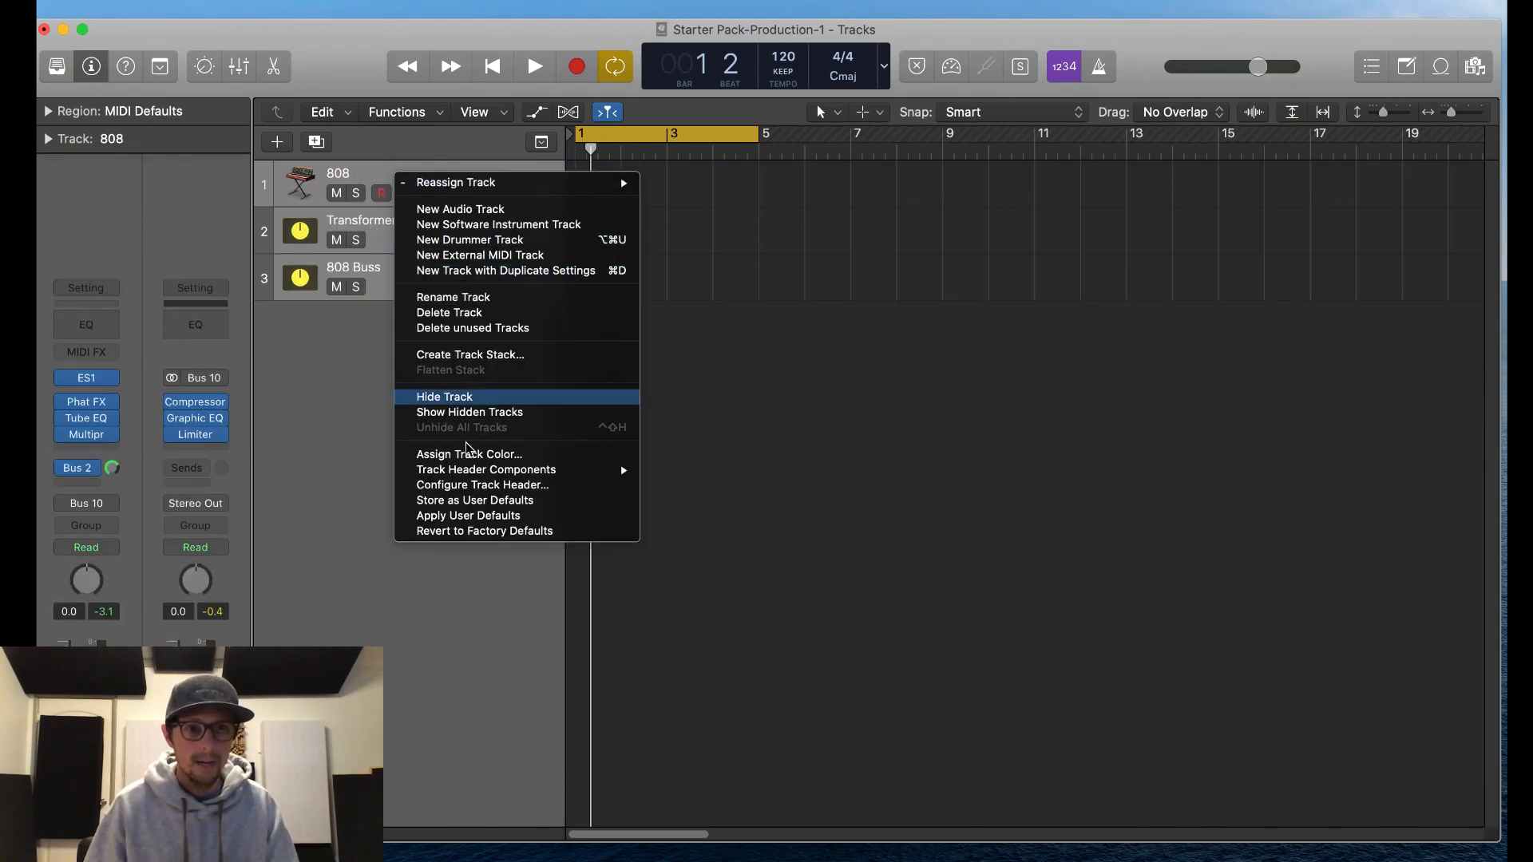
{"action": "left_click", "coordinate": [494, 355]}
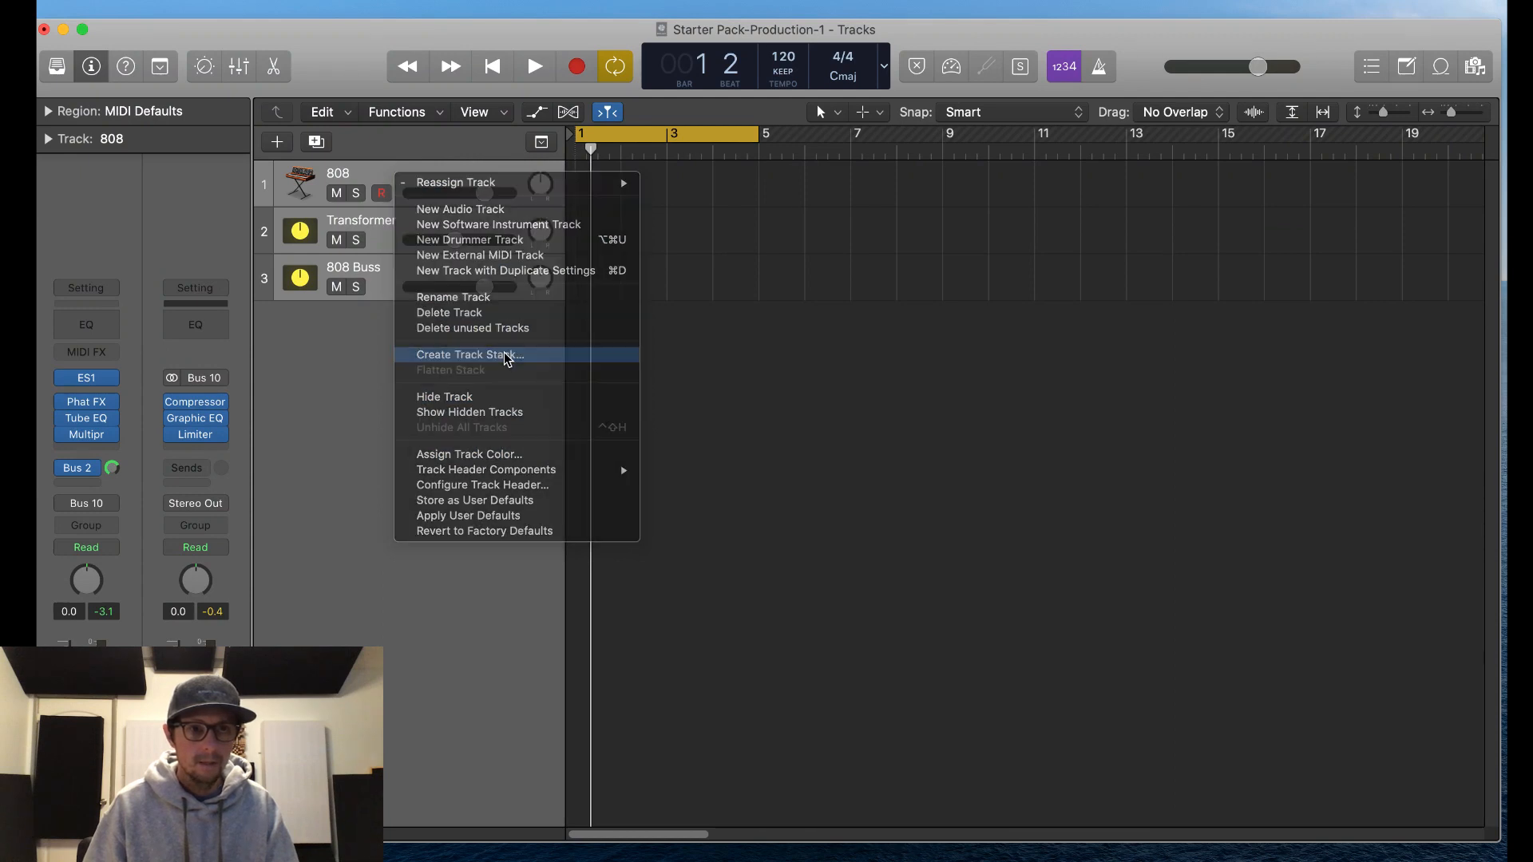
{"action": "left_click", "coordinate": [591, 111]}
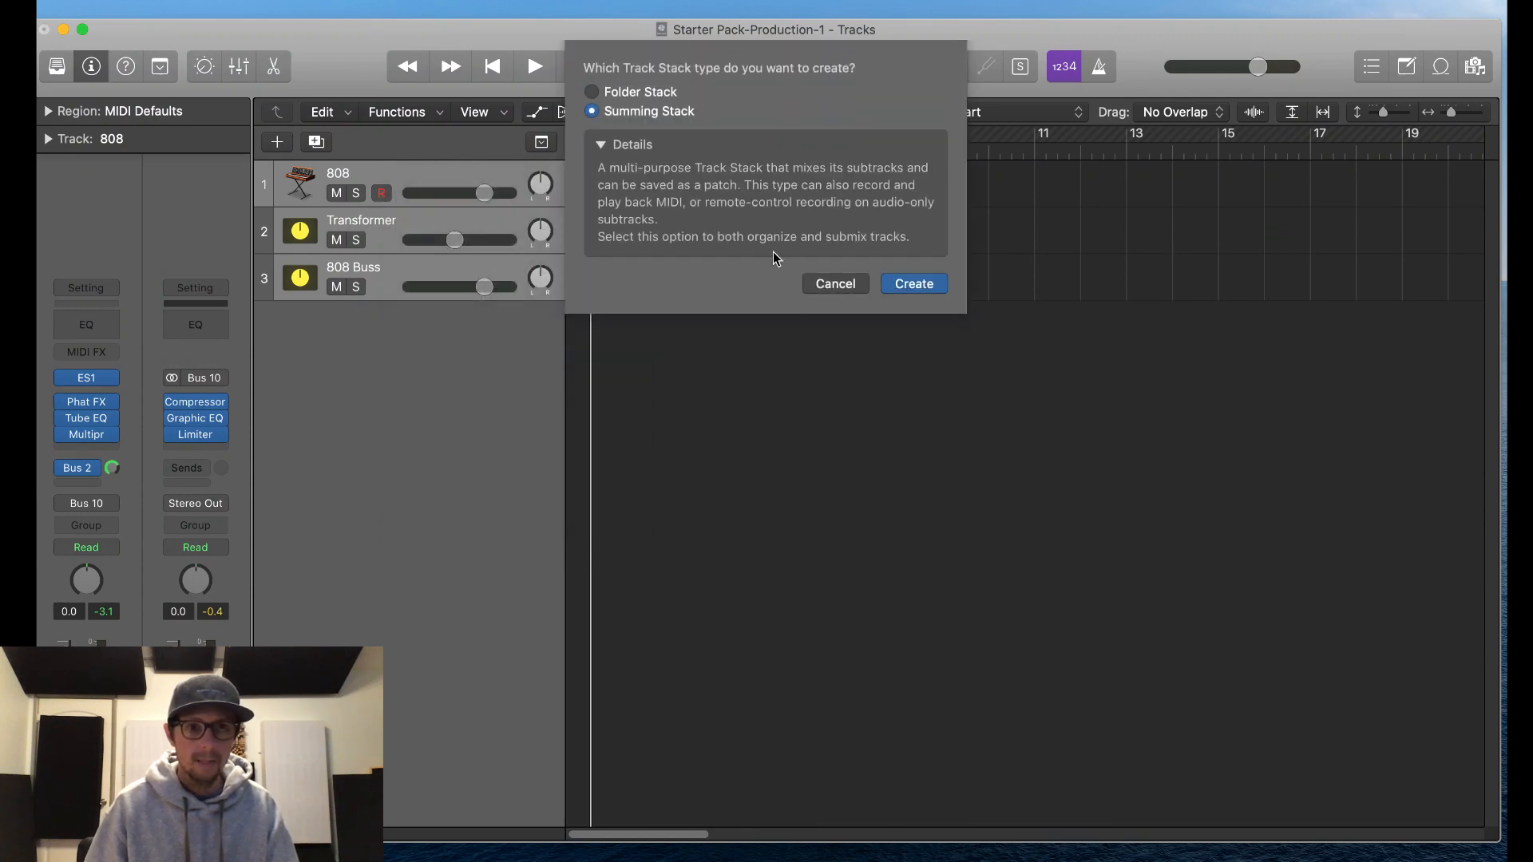
{"action": "left_click", "coordinate": [895, 285]}
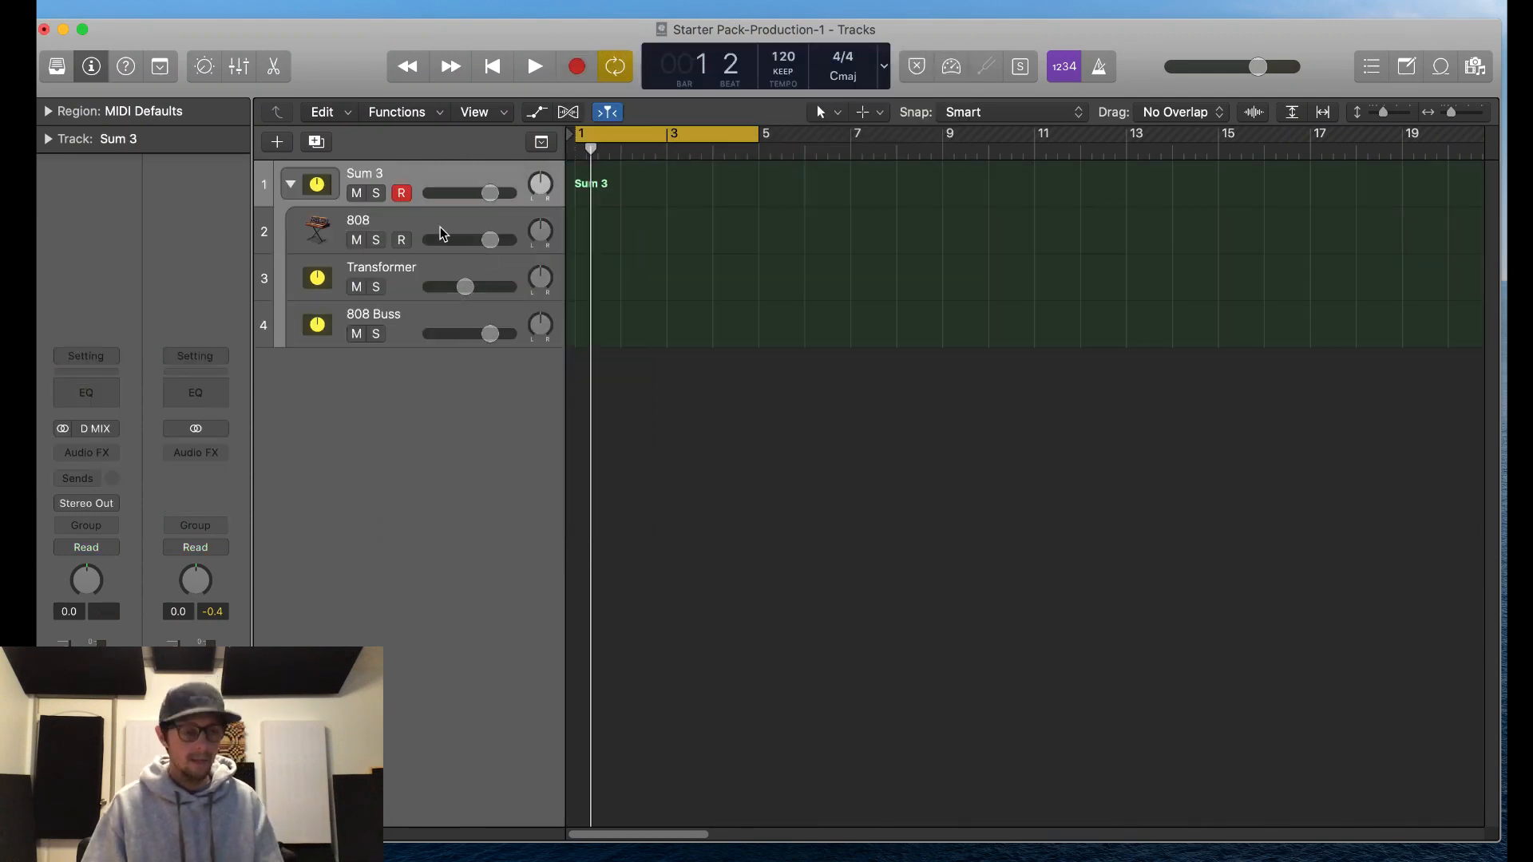
Step: Collapse the new summing stack and rename it RM-808-Distorted-1
{"action": "left_click", "coordinate": [299, 186]}
{"action": "double_click", "coordinate": [371, 175]}
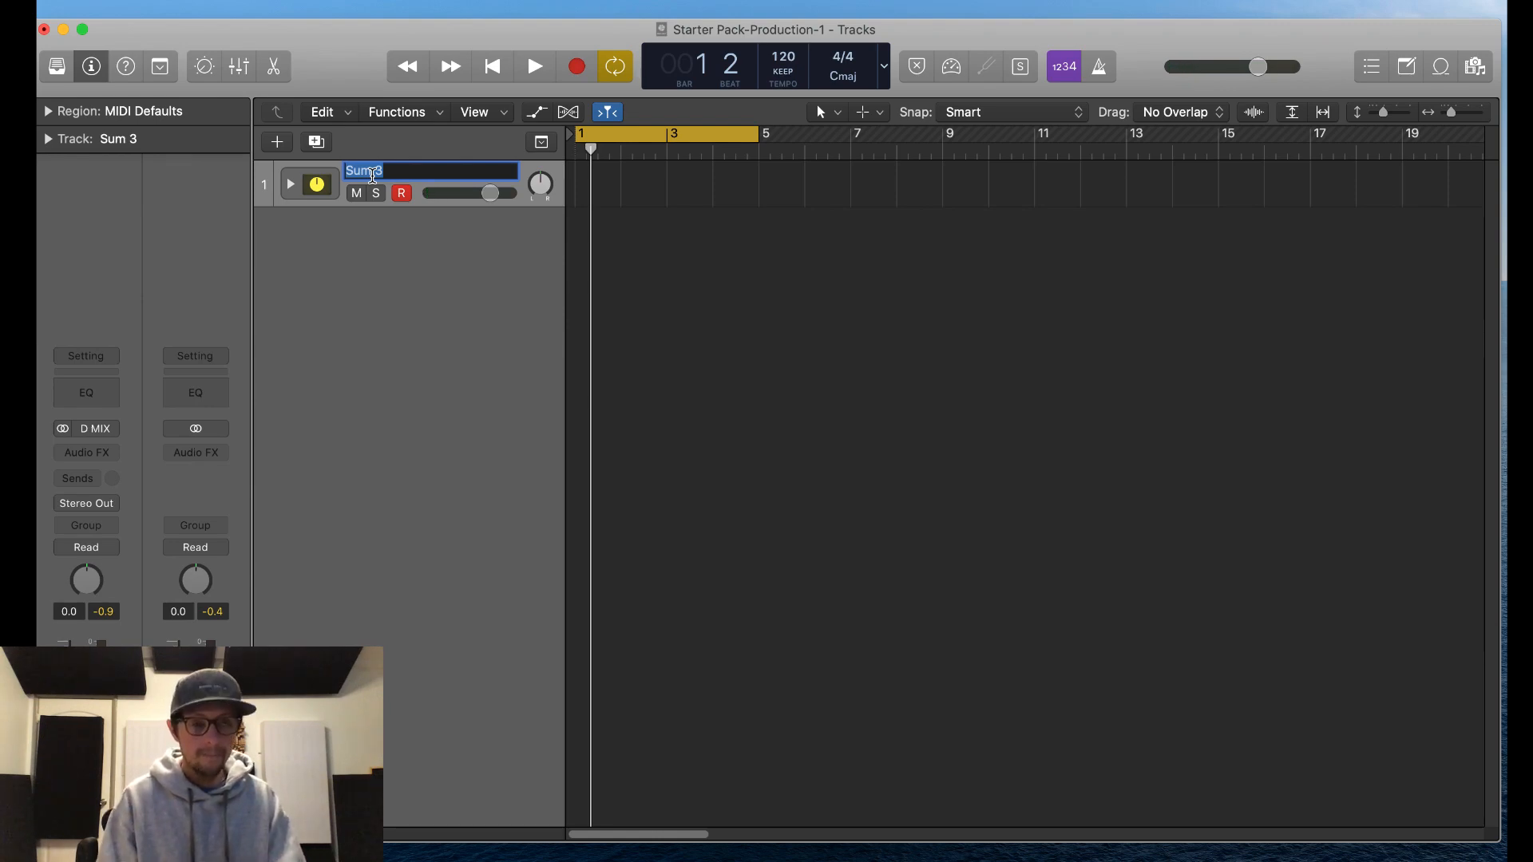
{"action": "type", "text": "RM-808-Distorted-1"}
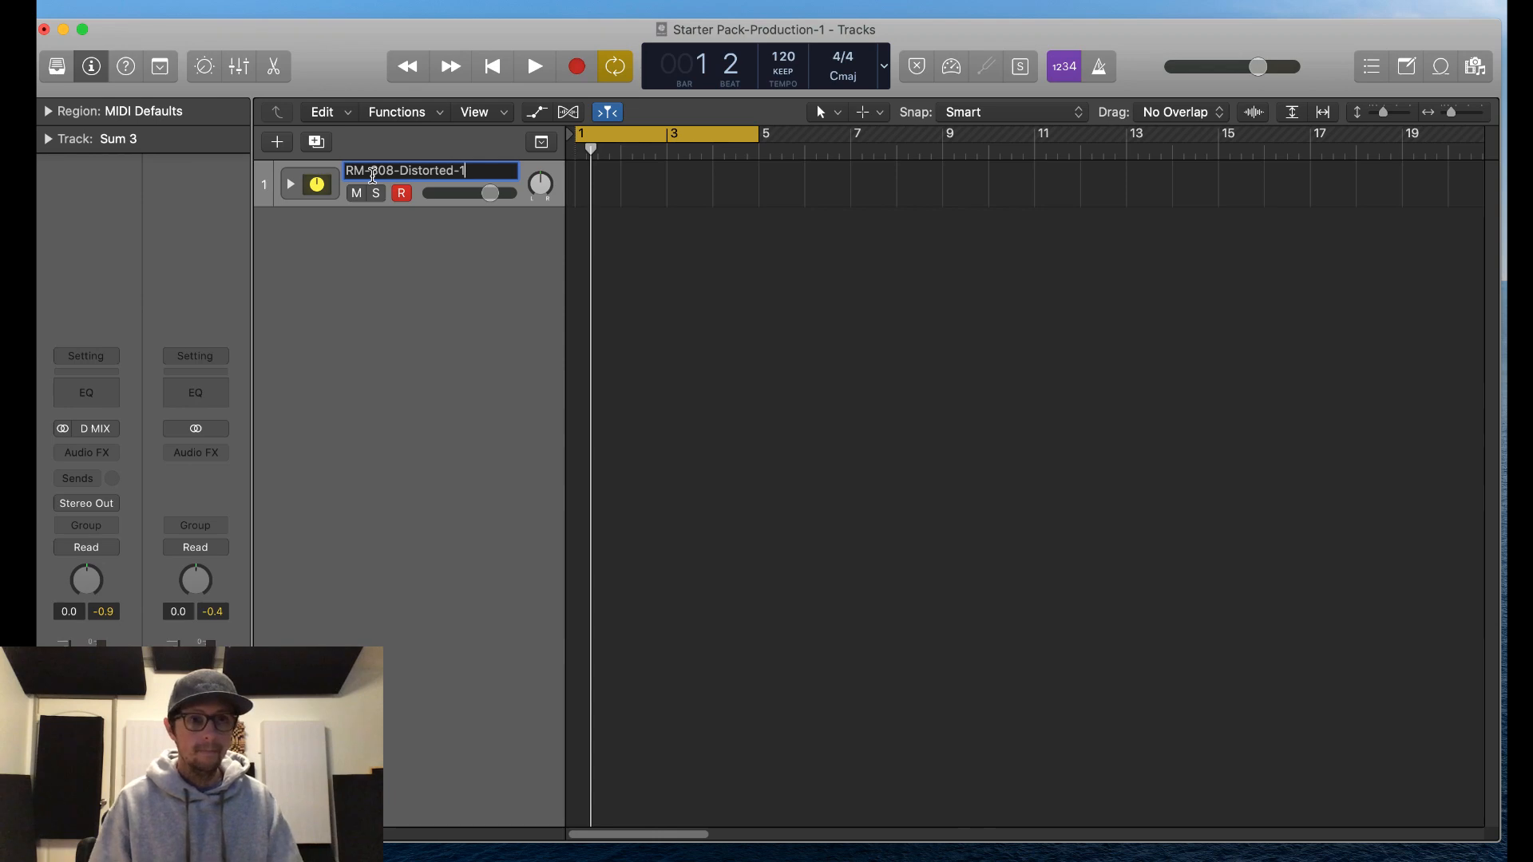
{"action": "key", "text": "Return"}
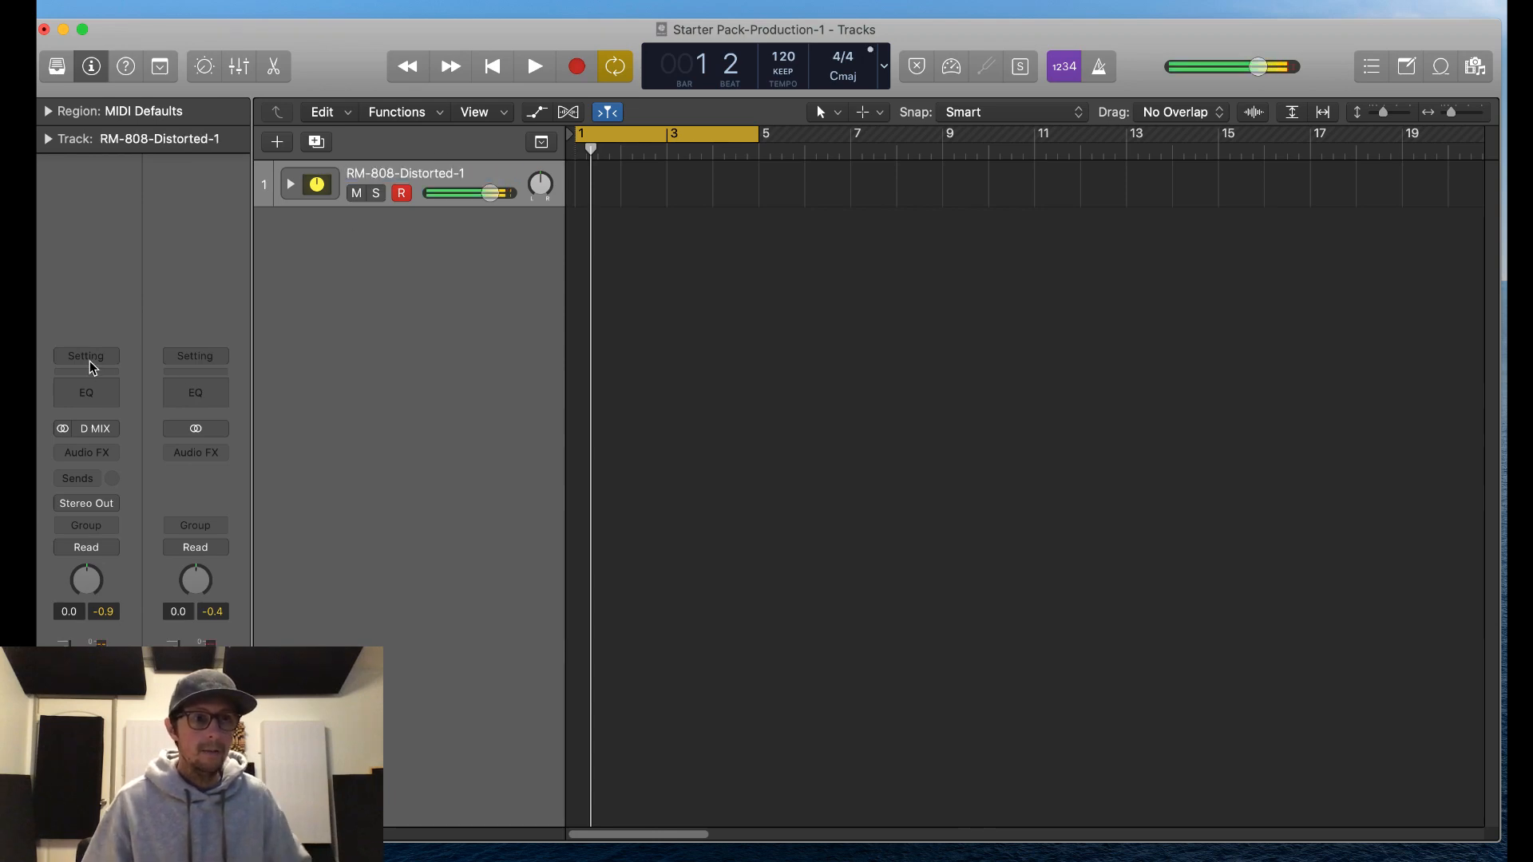
Step: Start saving the summing stack's channel strip setting and create an 808s folder inside Desktop > Logic Production Starter Pack > Synths
{"action": "left_click", "coordinate": [88, 357]}
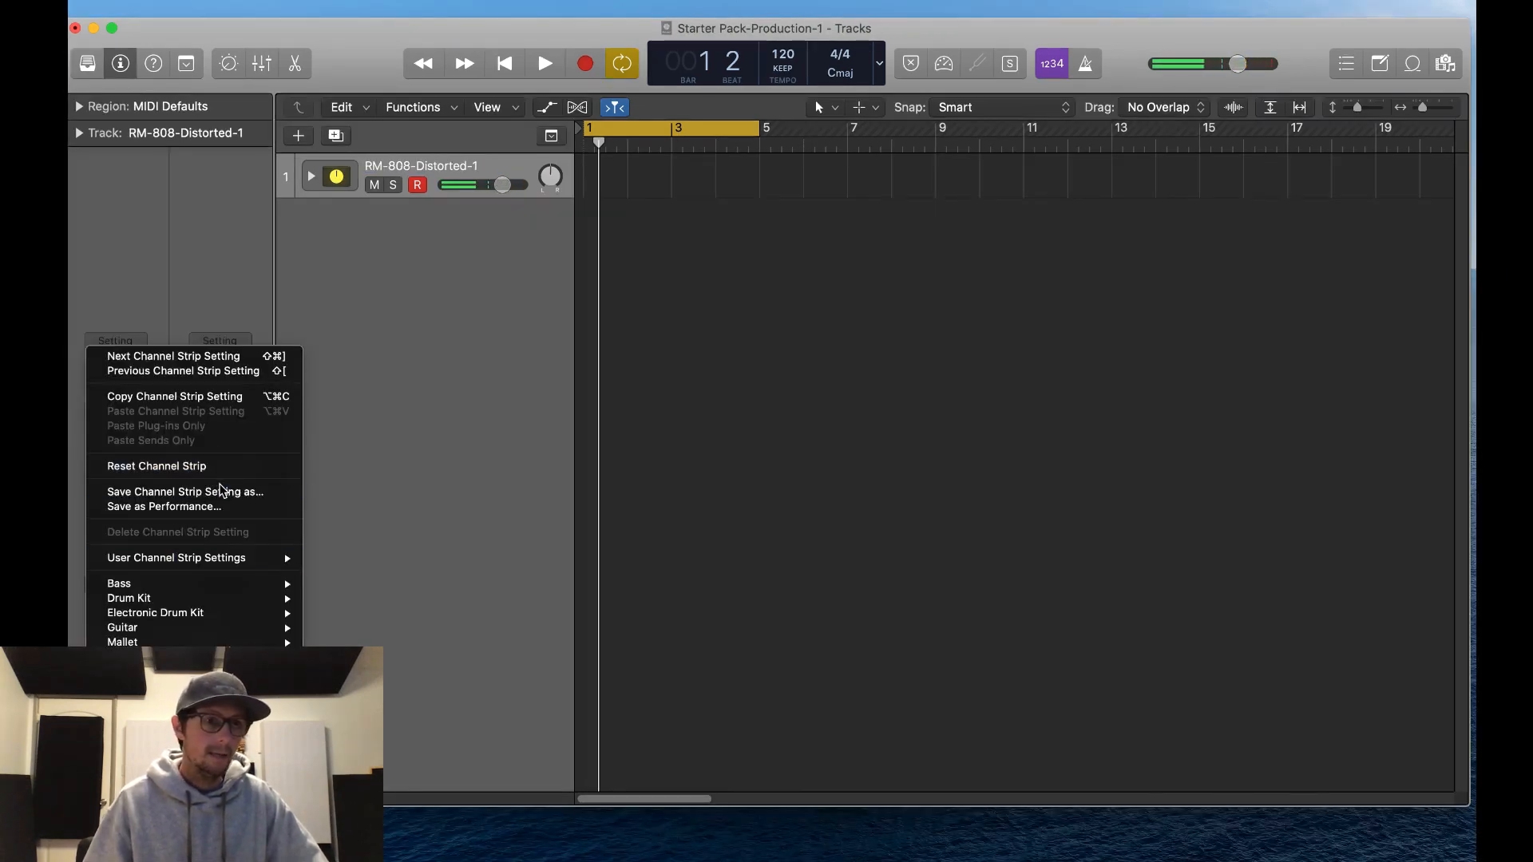
{"action": "left_click", "coordinate": [242, 496]}
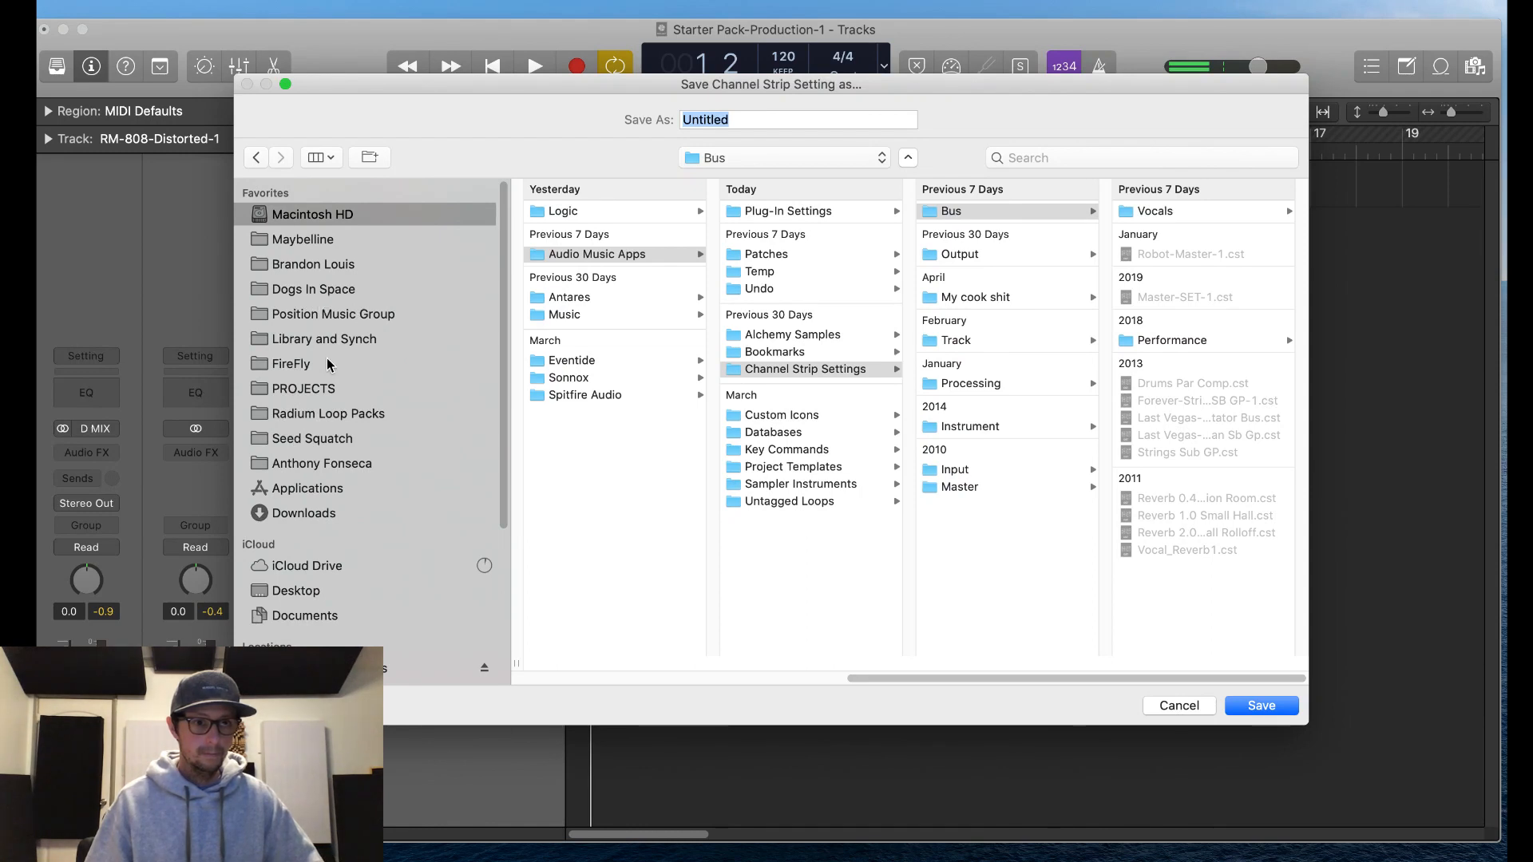
{"action": "left_click", "coordinate": [314, 592]}
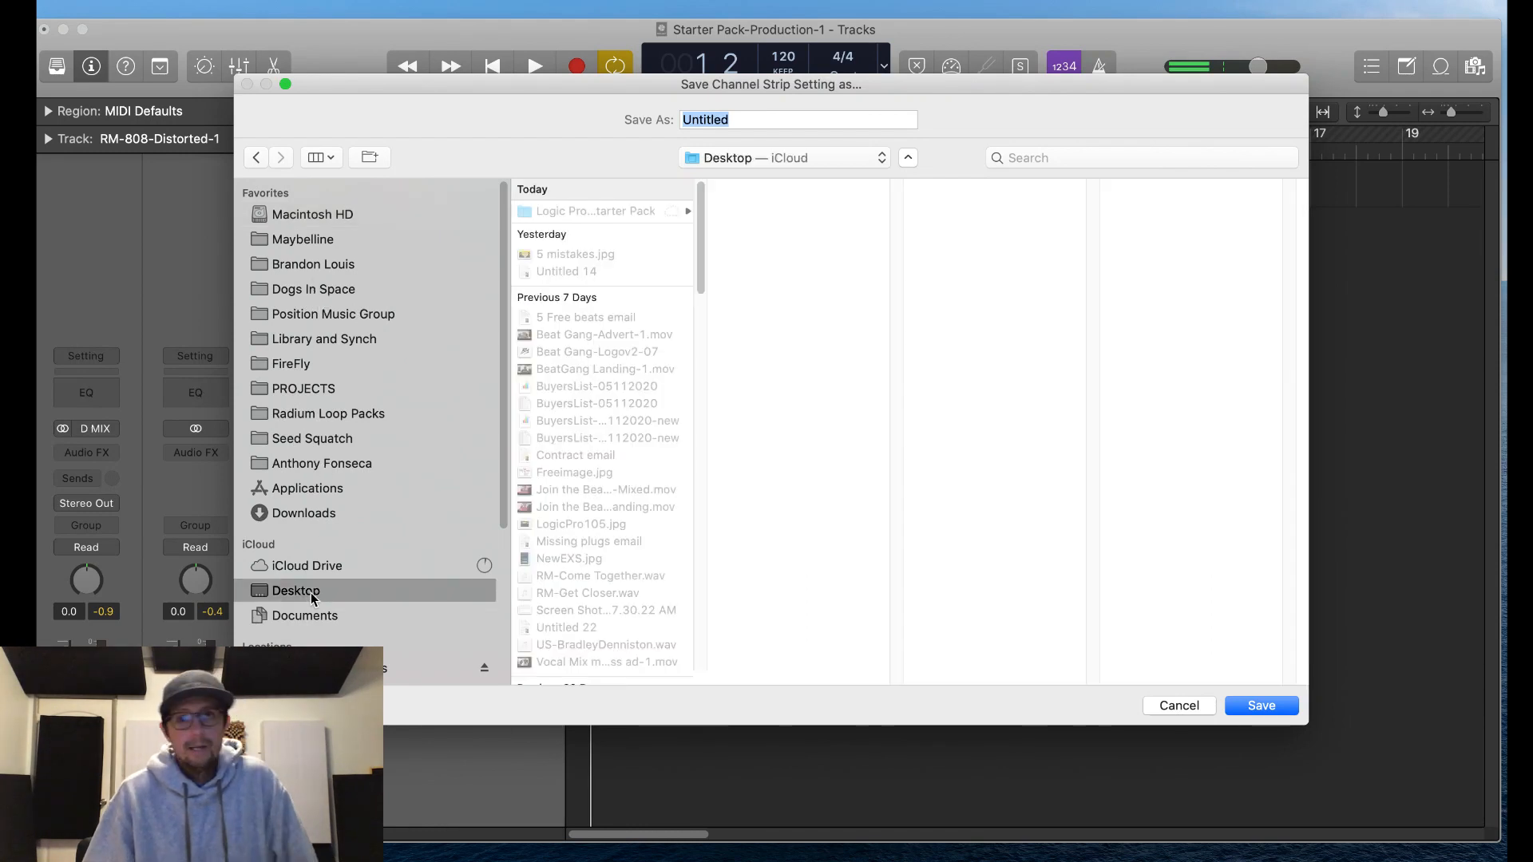
{"action": "left_click", "coordinate": [594, 214]}
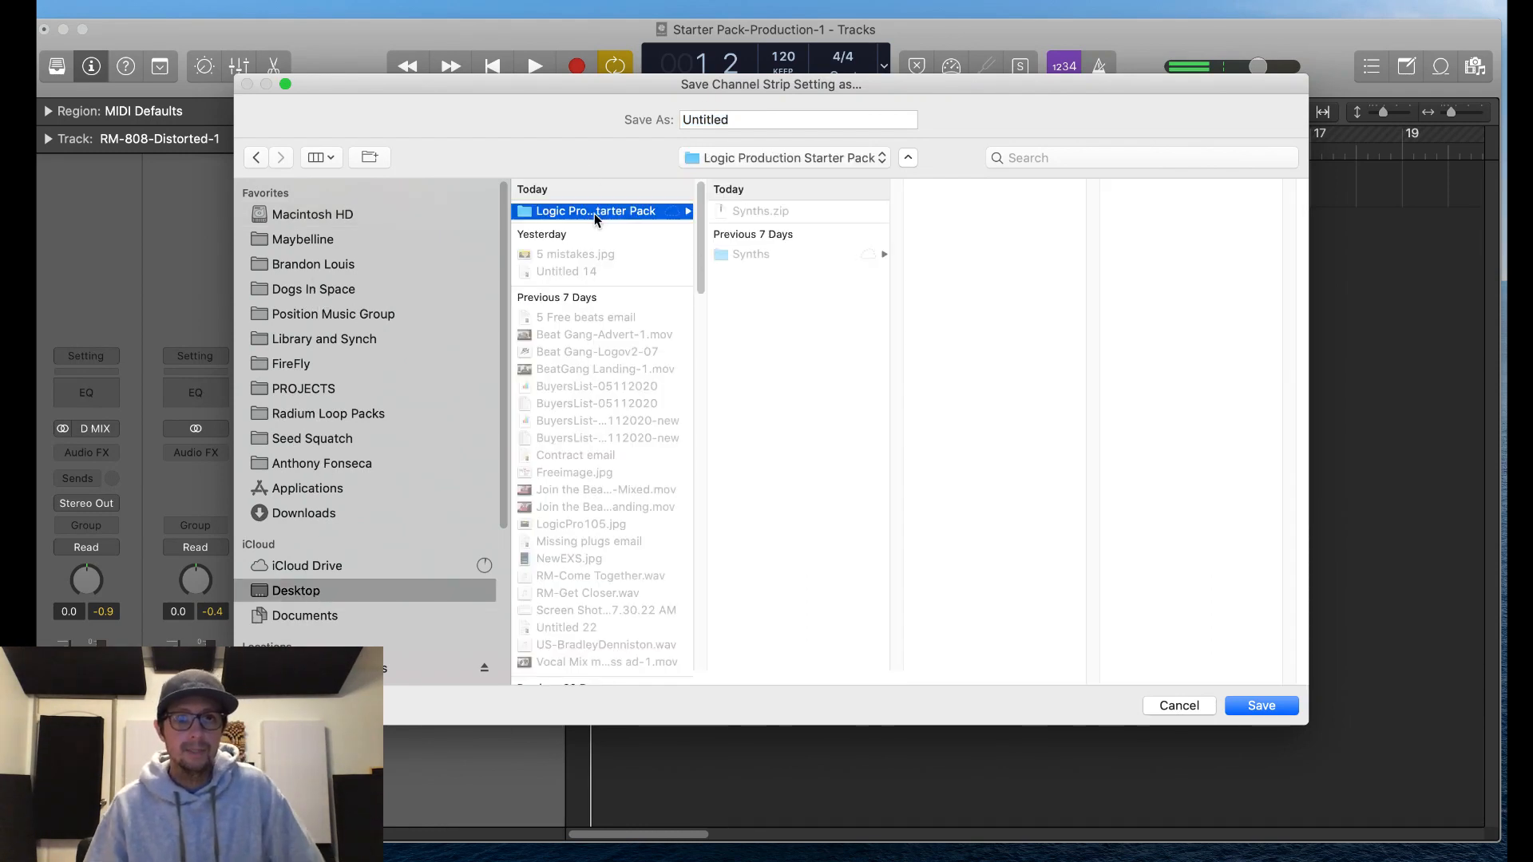
{"action": "left_click", "coordinate": [764, 254]}
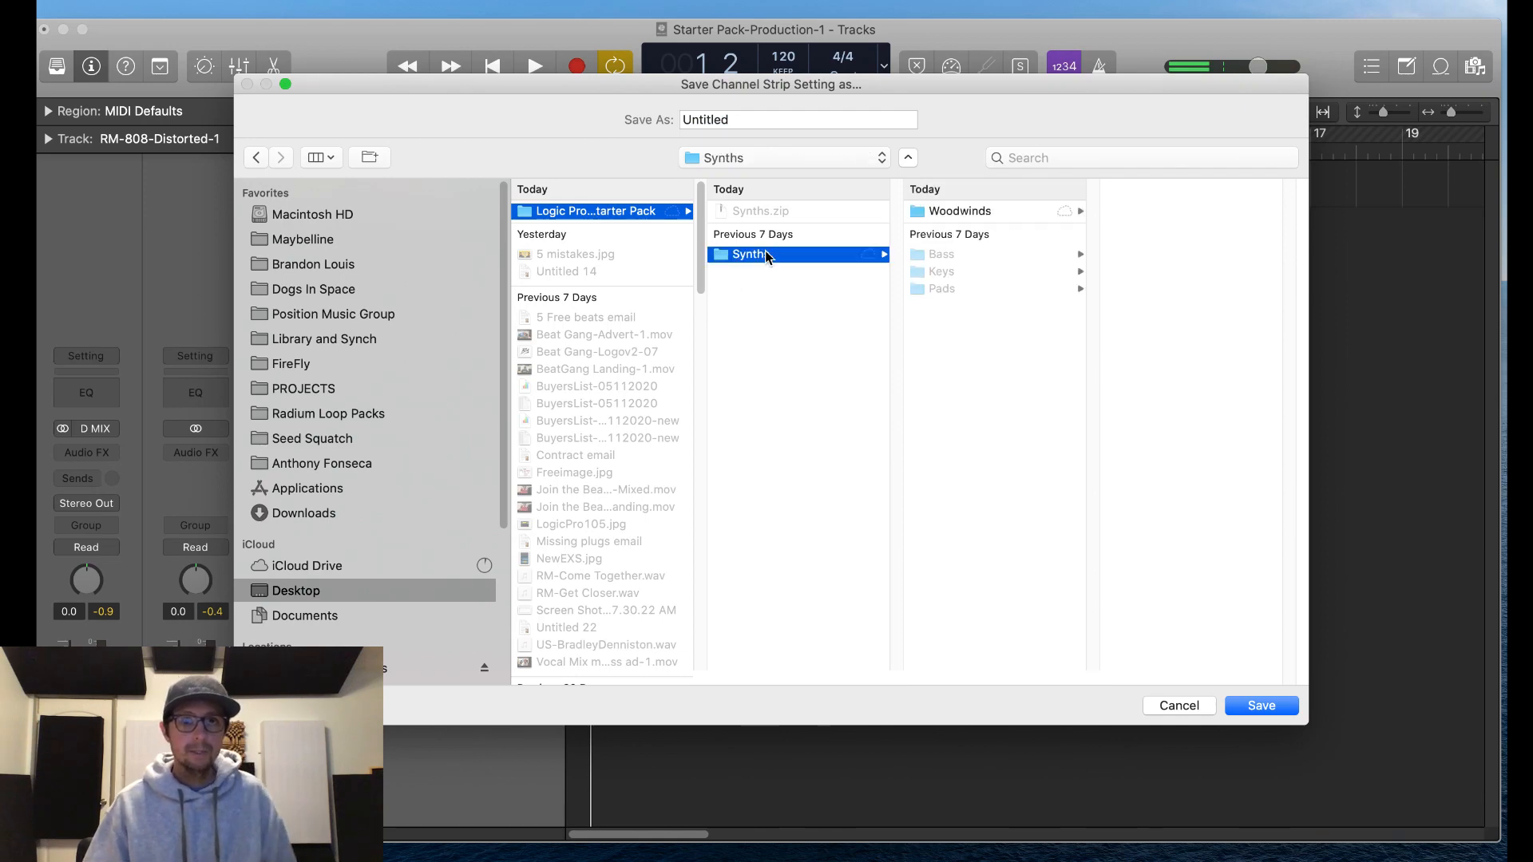
{"action": "key", "text": "super+shift+n"}
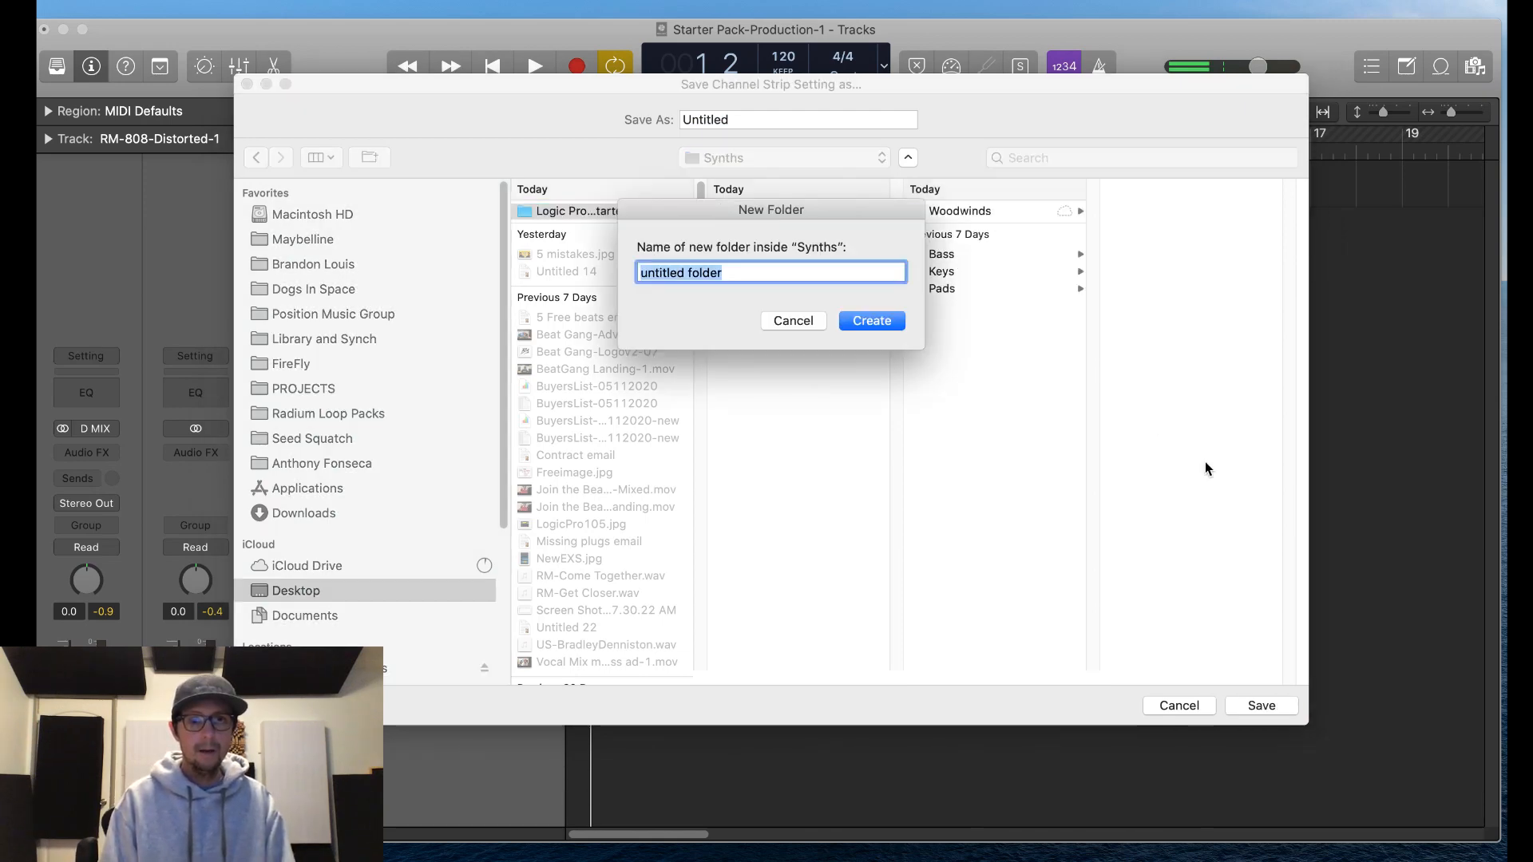
{"action": "type", "text": "808s"}
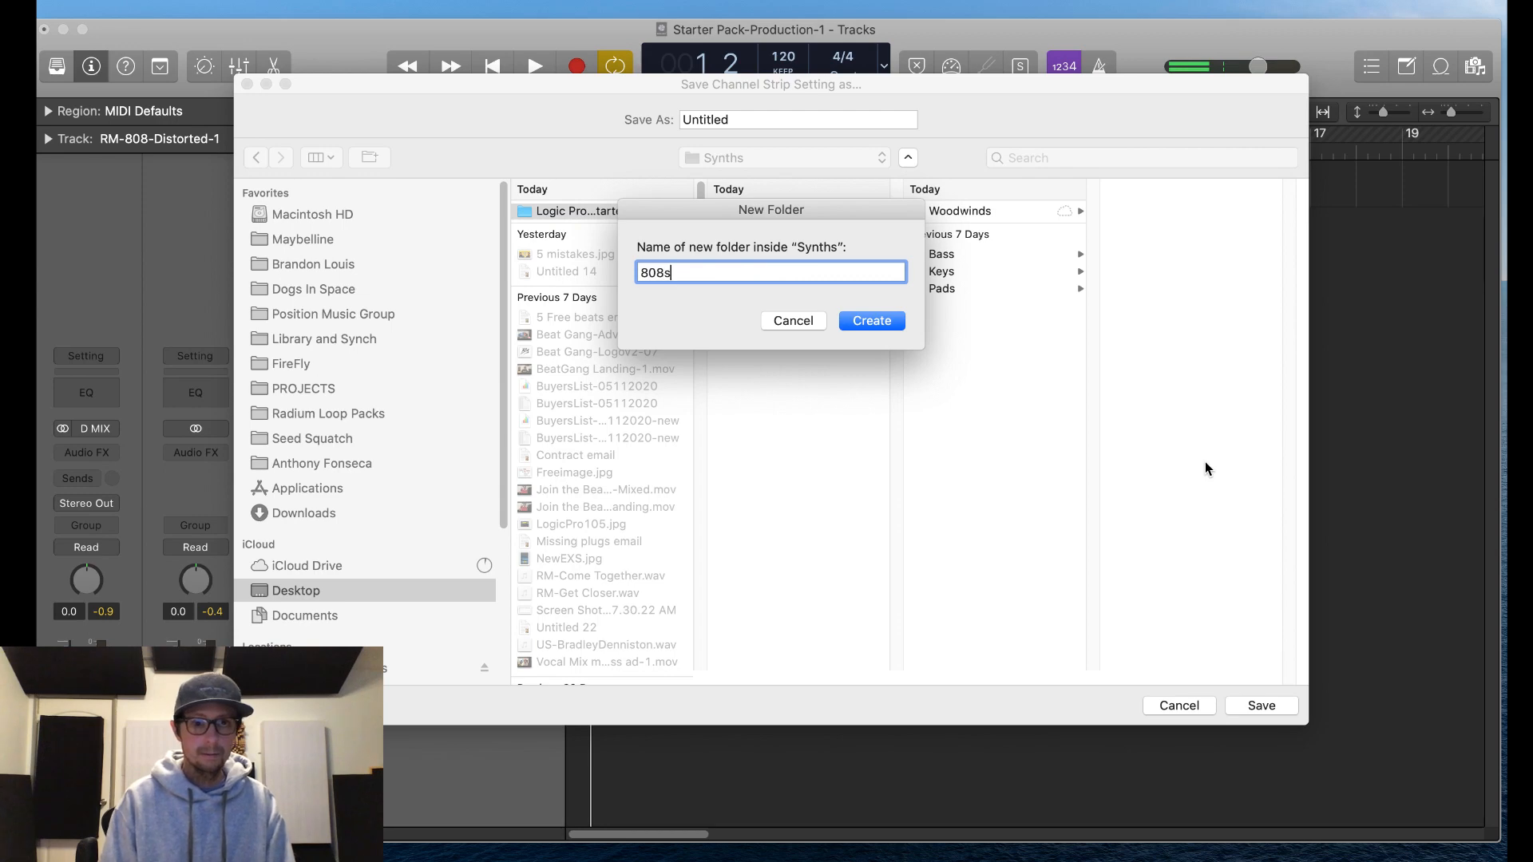
{"action": "key", "text": "Return"}
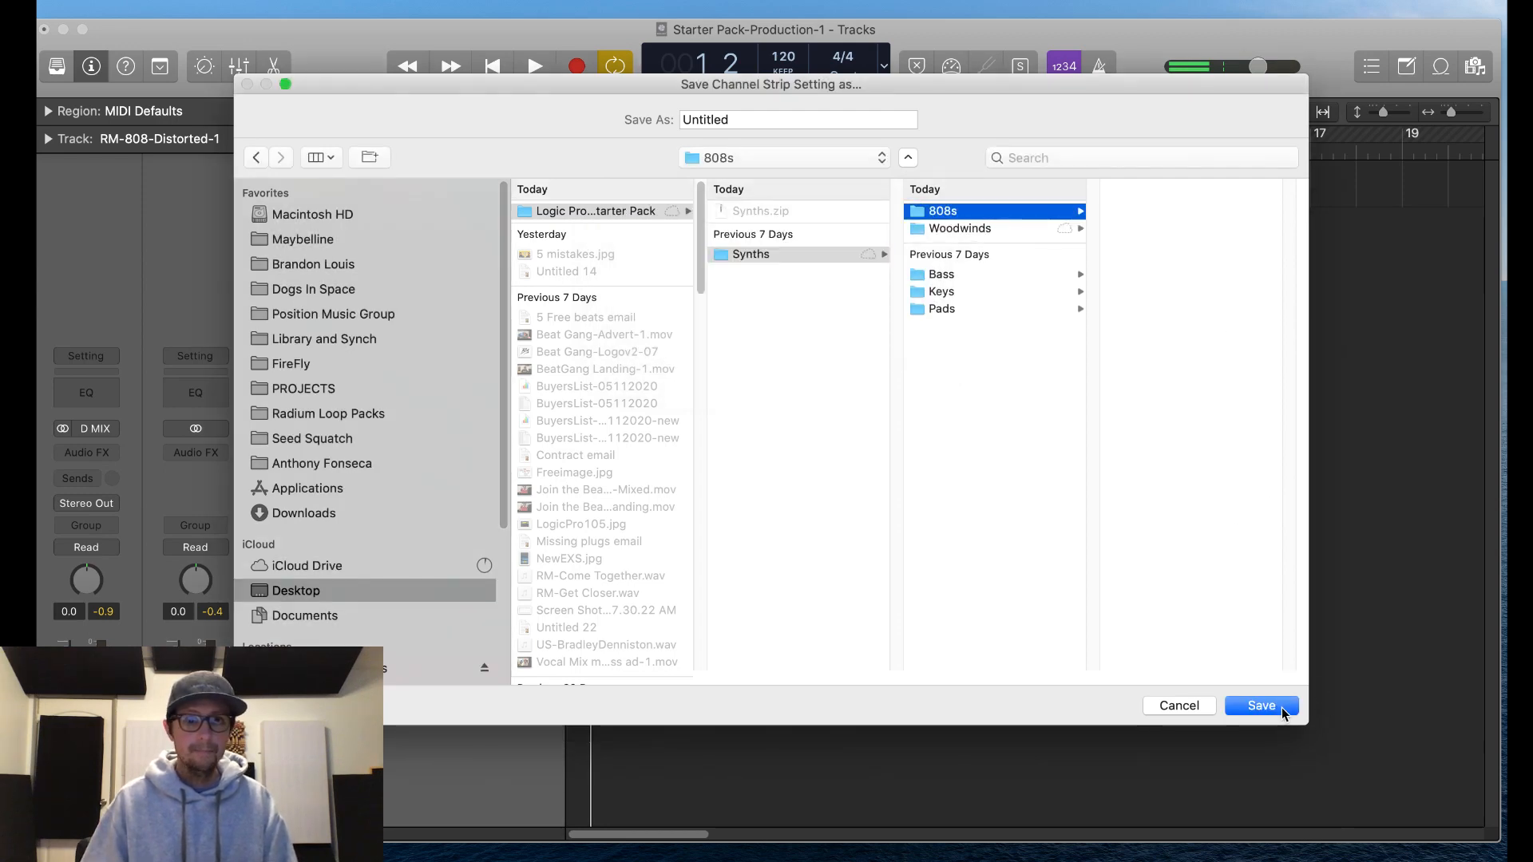
Step: Save the stack's channel strip setting as RM-808-Distorted-1 in the 808s folder
{"action": "left_click", "coordinate": [761, 120]}
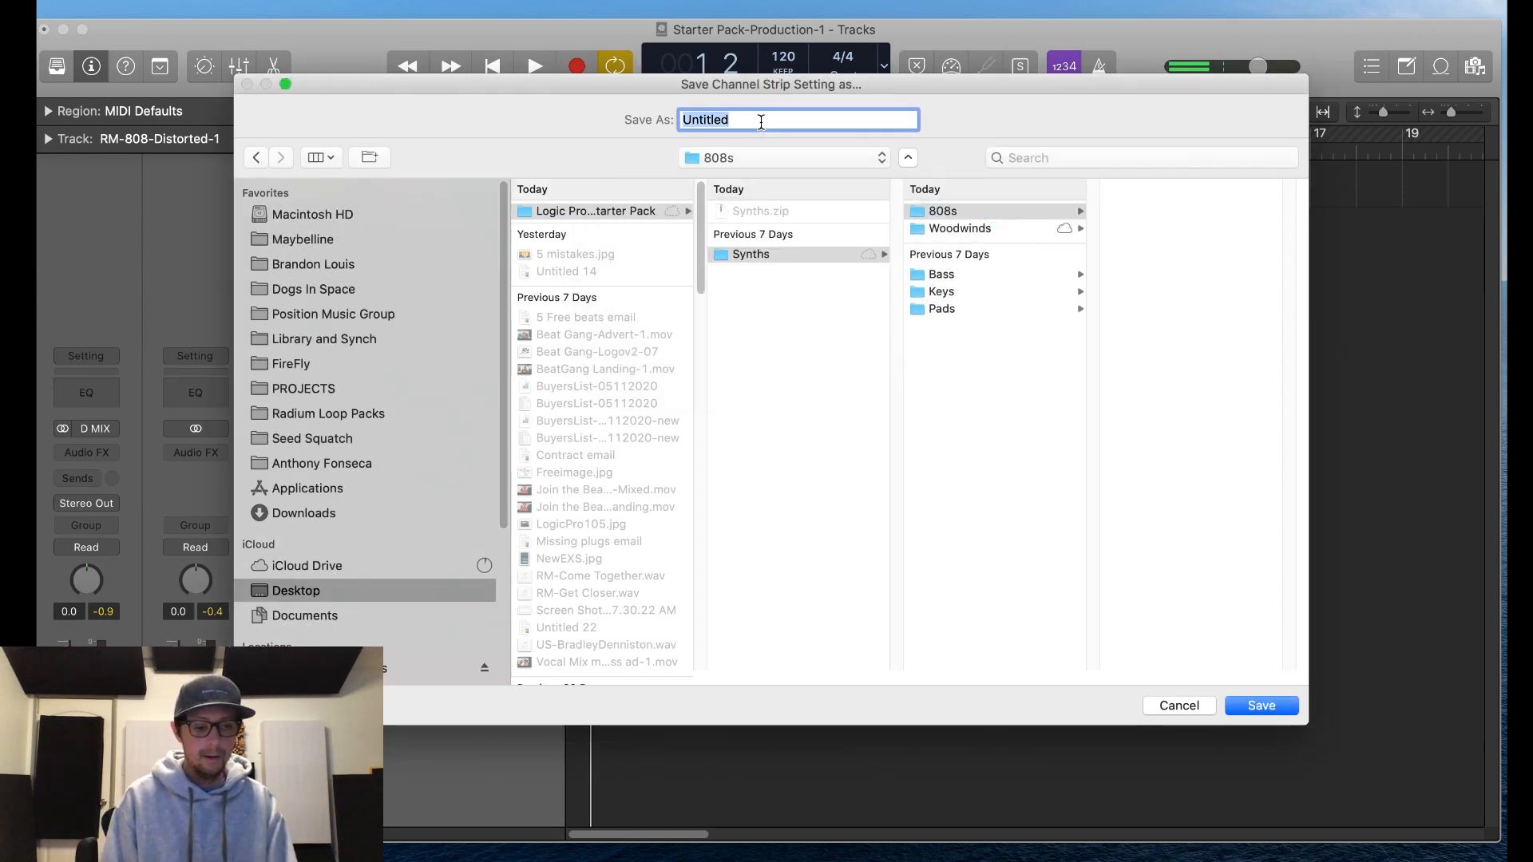
{"action": "type", "text": "RM-808-"}
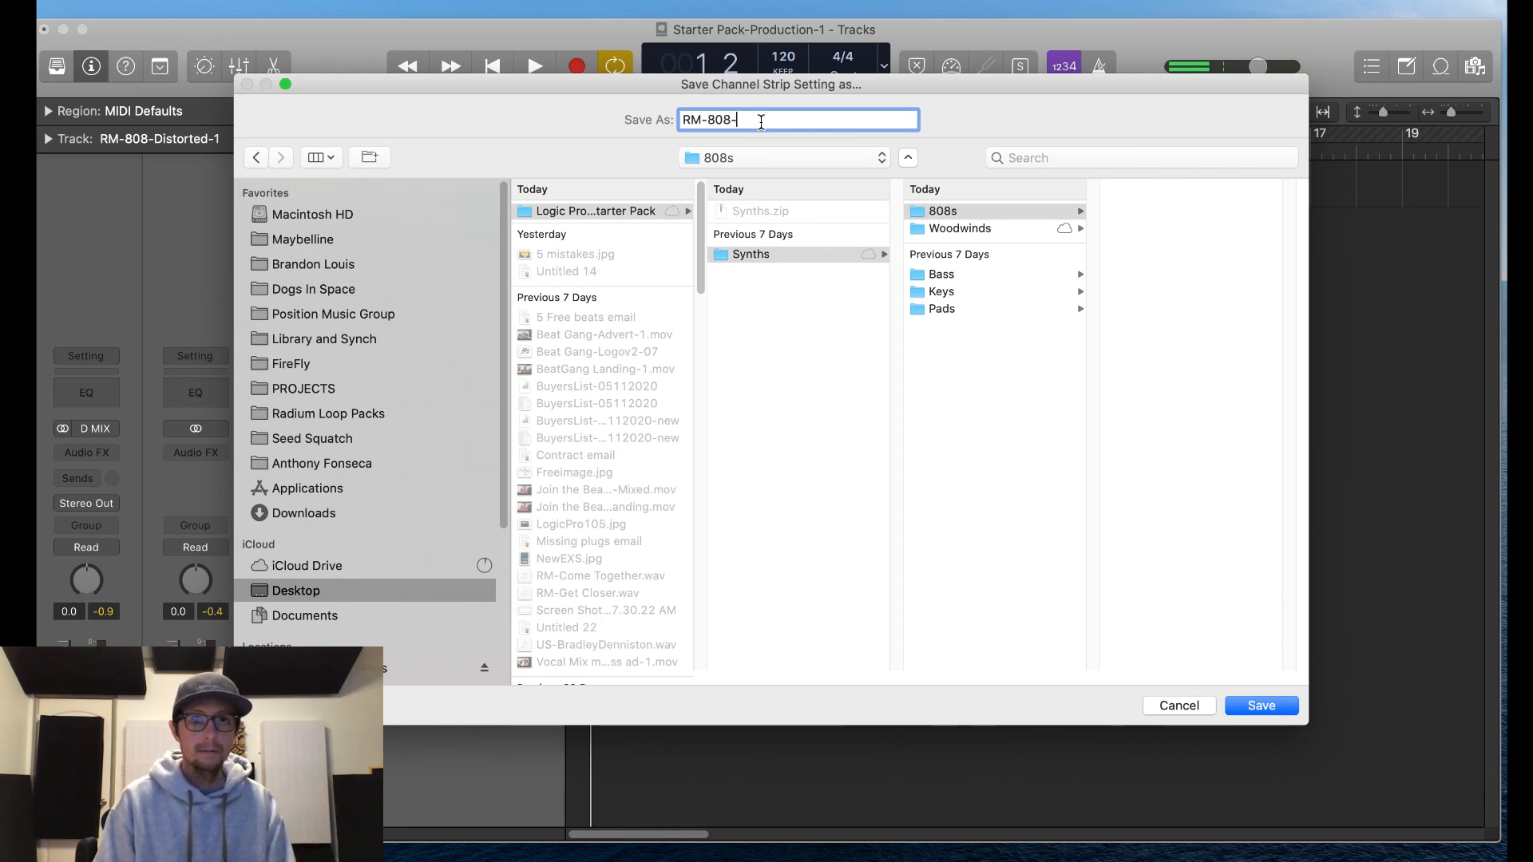
{"action": "type", "text": "Dist"}
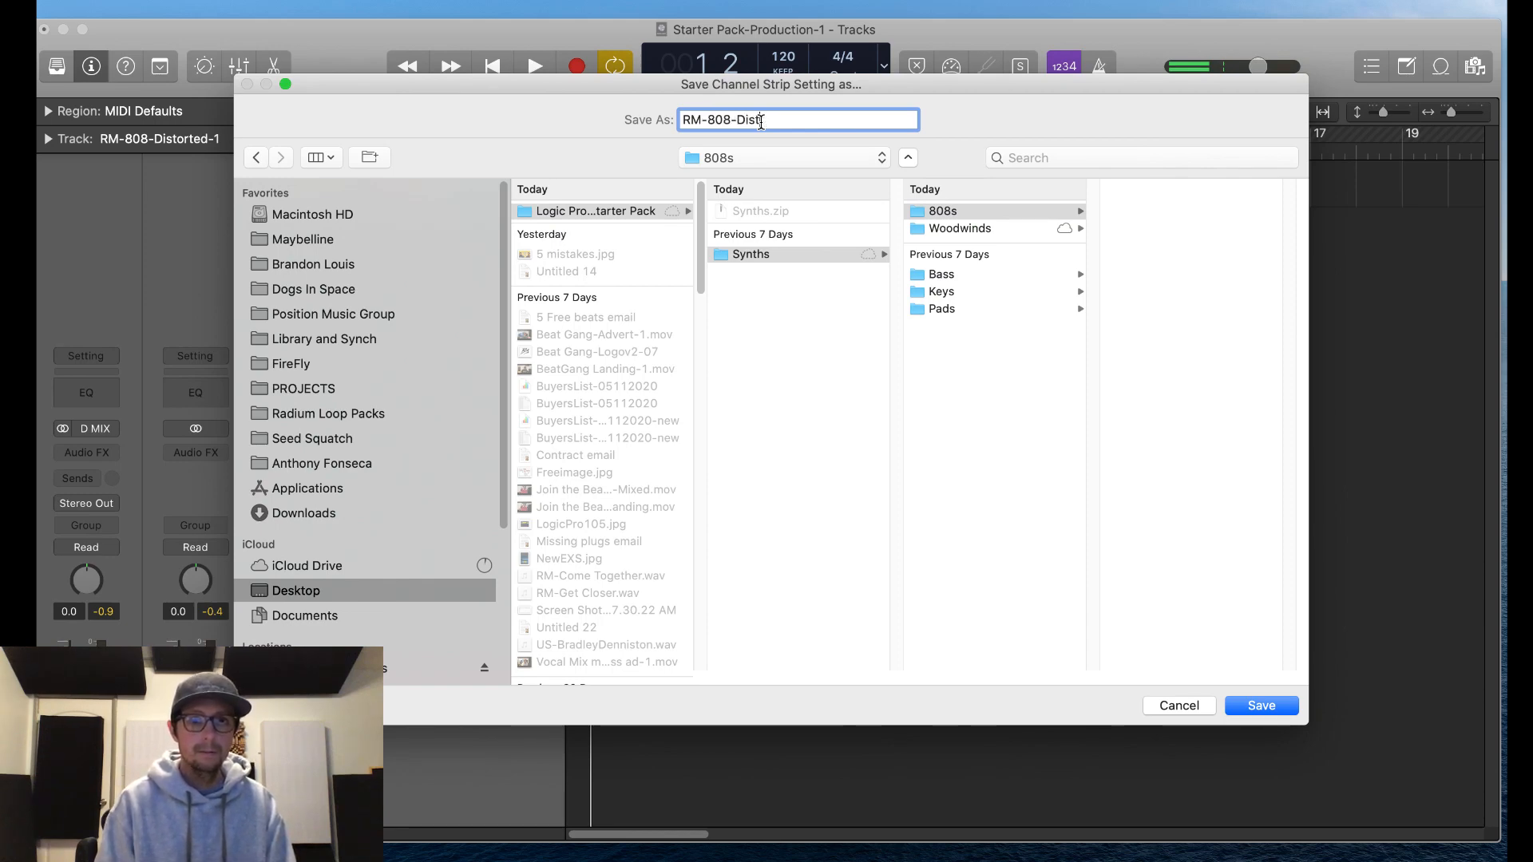
{"action": "type", "text": "orted-1"}
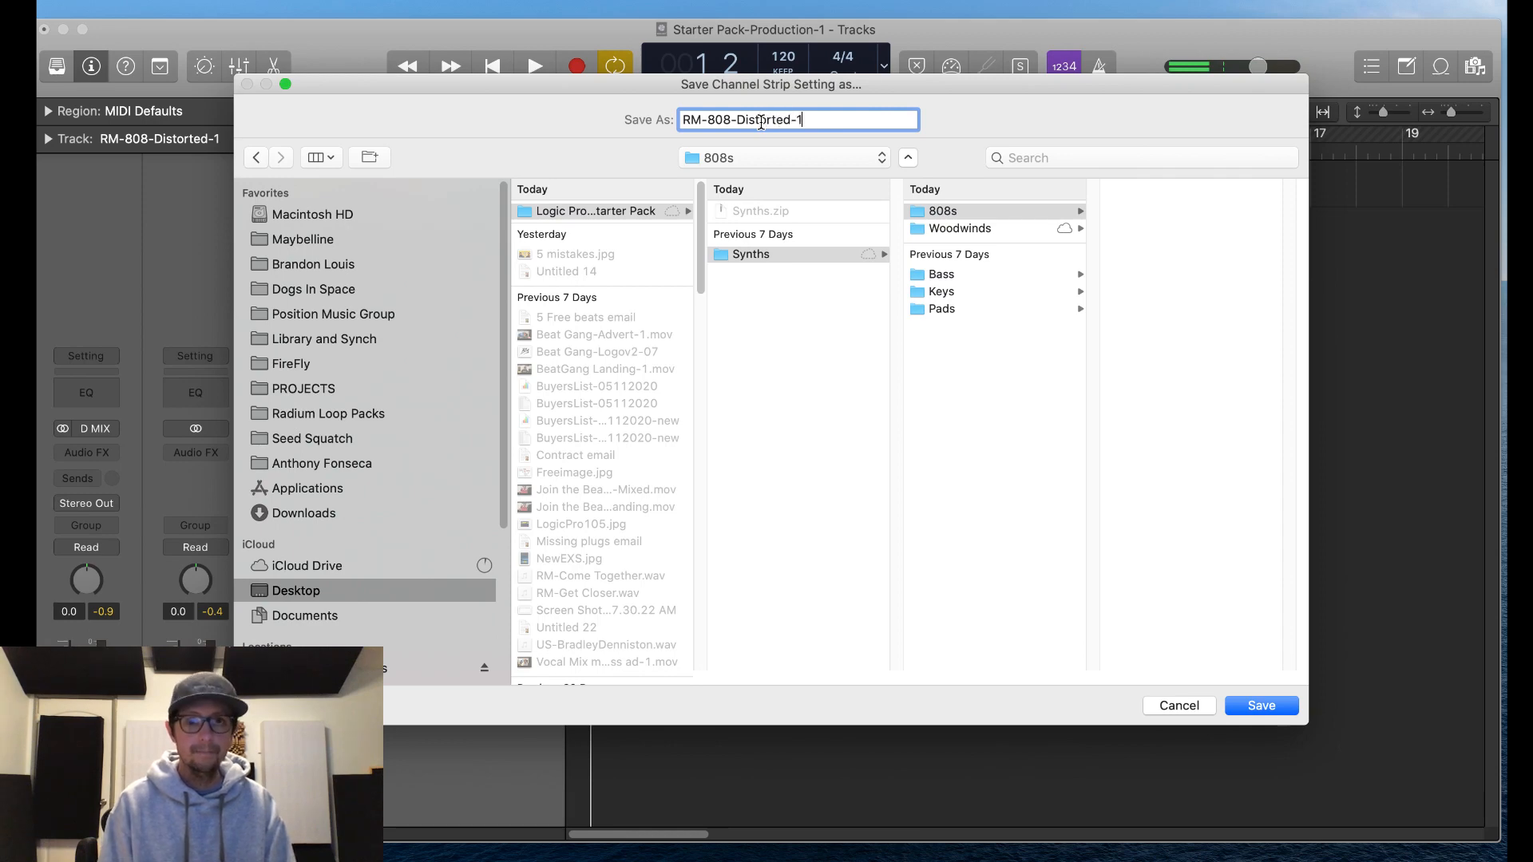
{"action": "key", "text": "Return"}
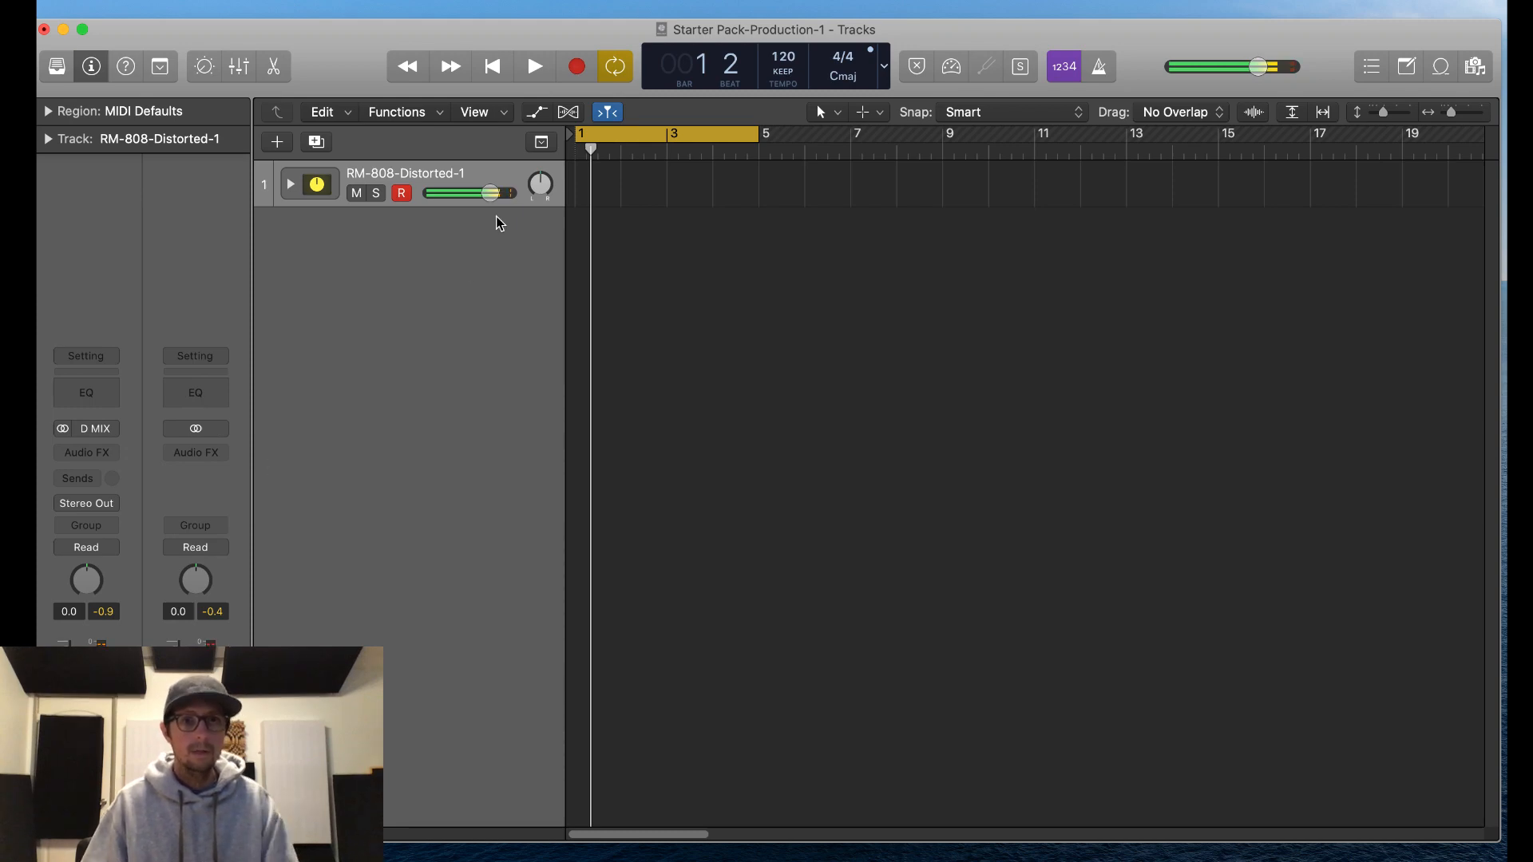
Step: Expand the RM-808-Distorted-1 stack and start saving the 808 track's channel strip setting
{"action": "left_click", "coordinate": [290, 191]}
{"action": "left_click", "coordinate": [290, 185]}
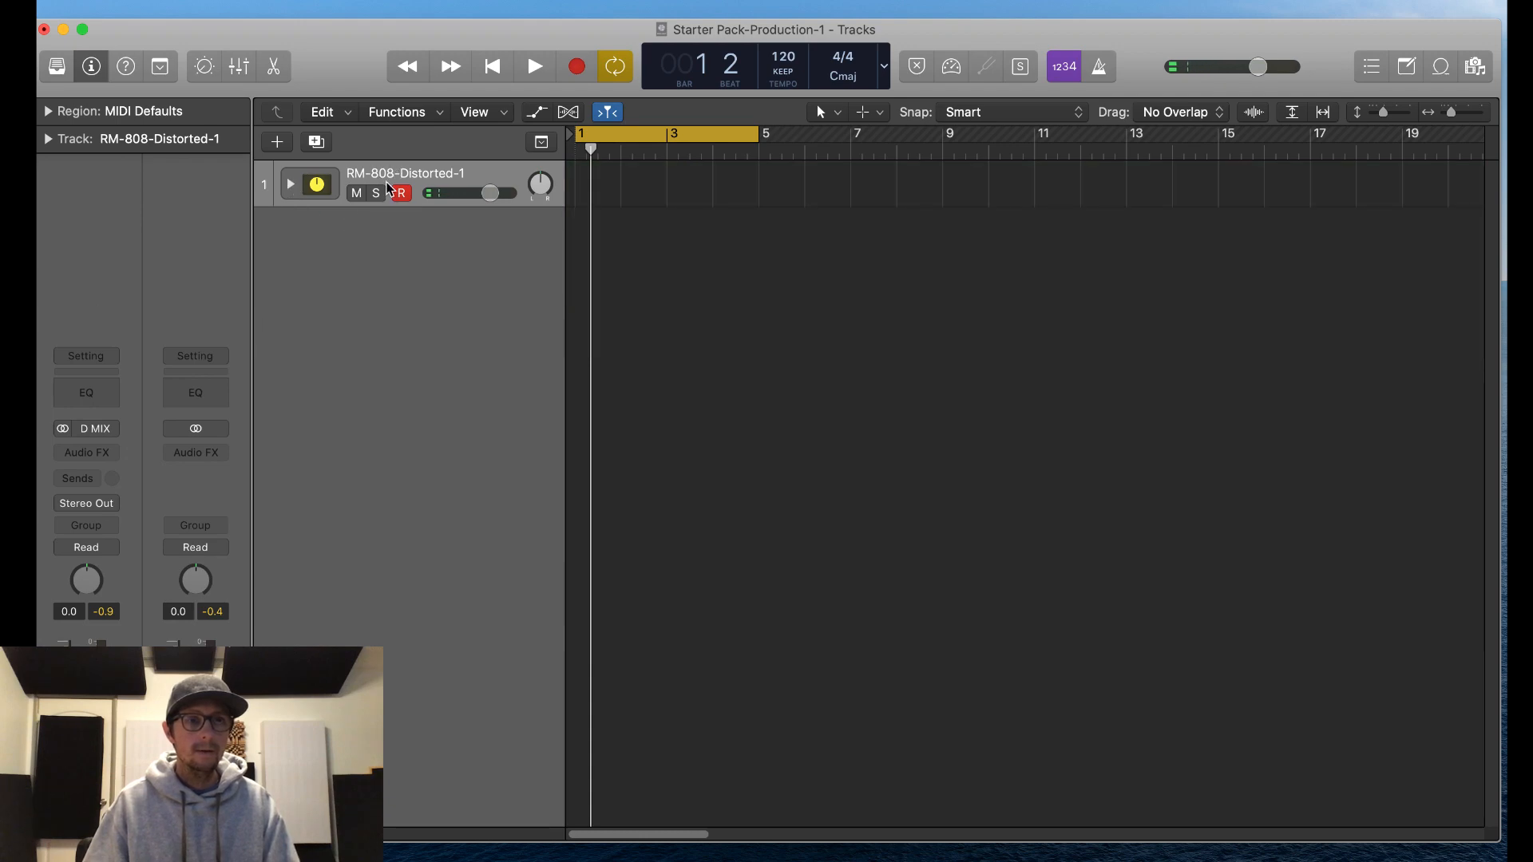
{"action": "left_click", "coordinate": [291, 185]}
{"action": "left_click", "coordinate": [407, 217]}
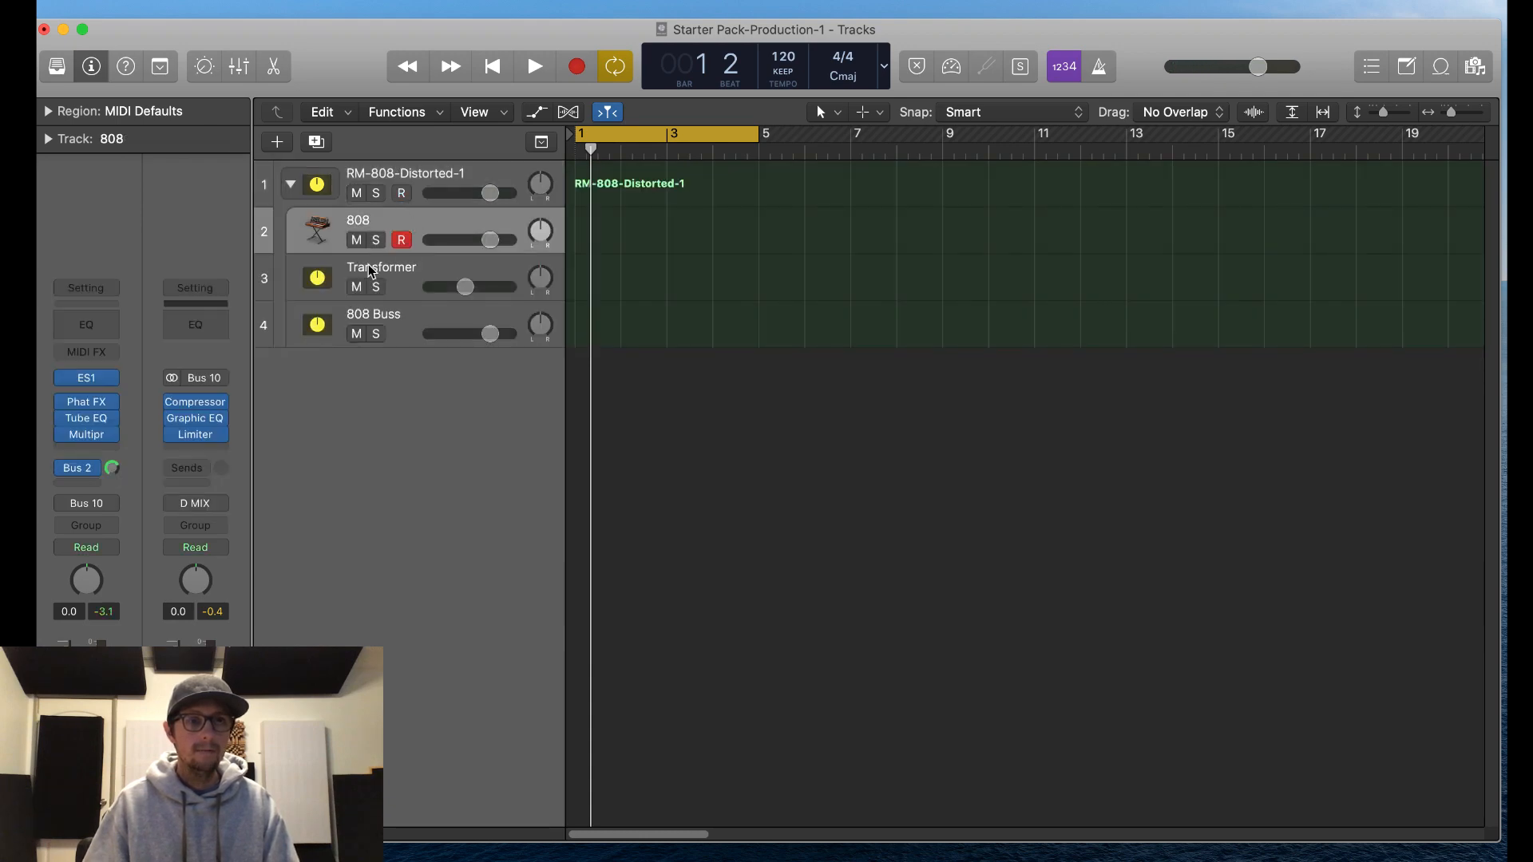
{"action": "left_click", "coordinate": [94, 286]}
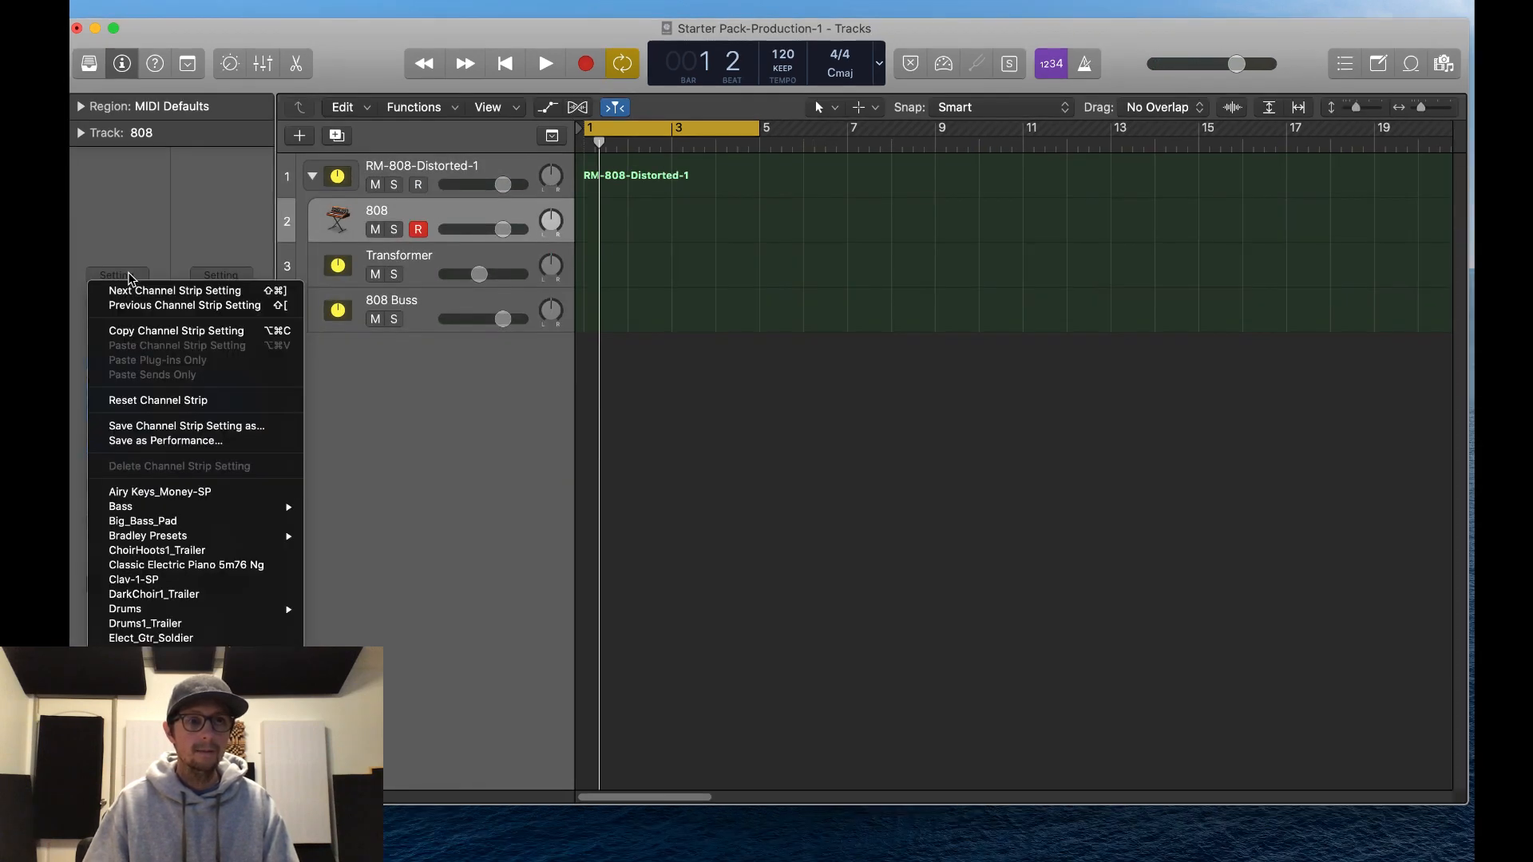
{"action": "left_click", "coordinate": [177, 425]}
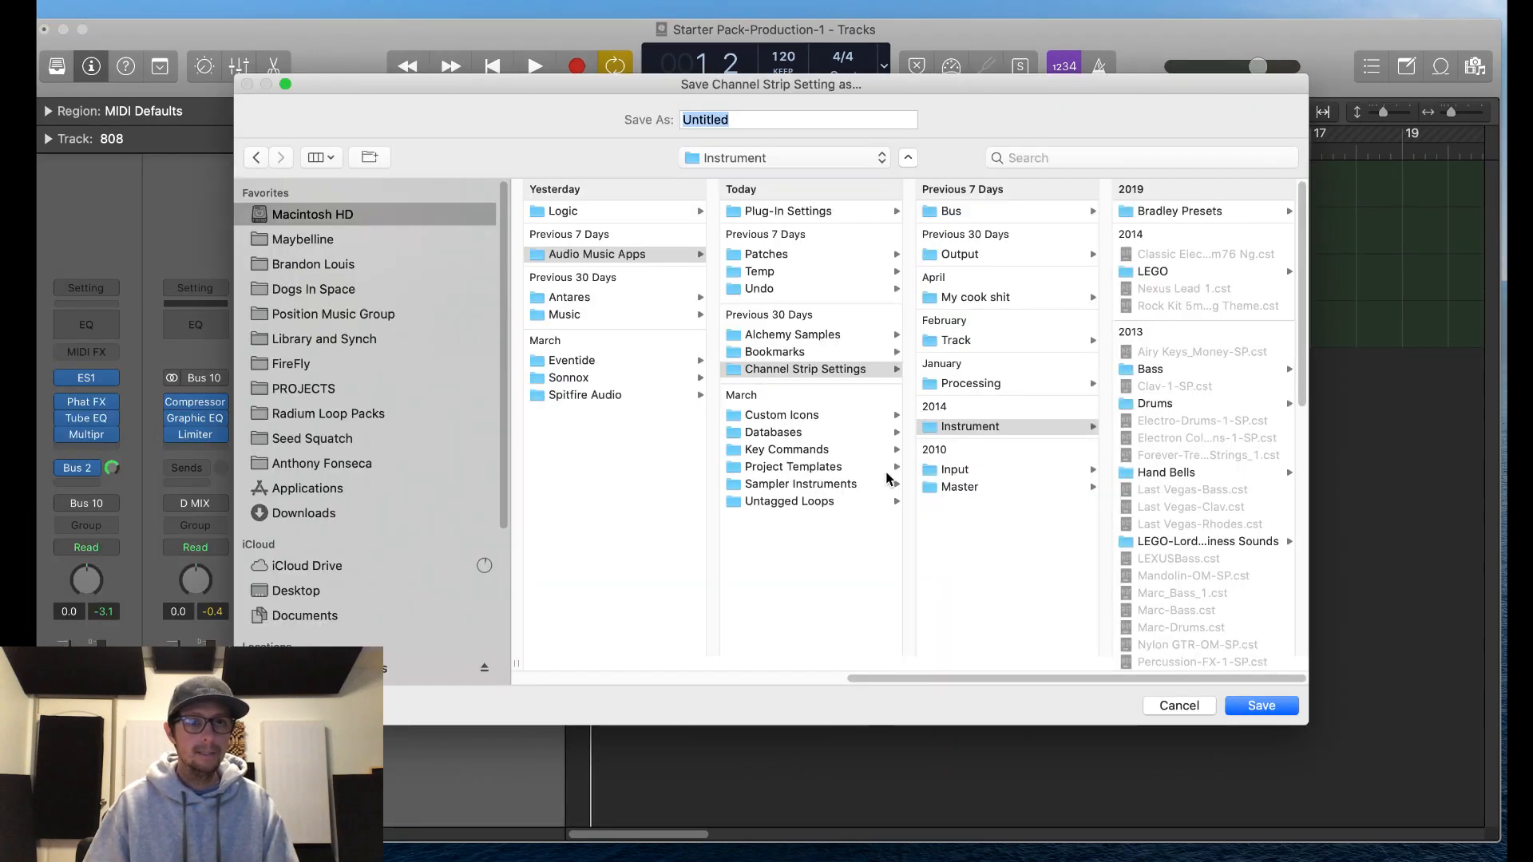
Step: Name the 808 track's channel strip setting RM-808-Distorted ES1-1
{"action": "type", "text": "RM-"}
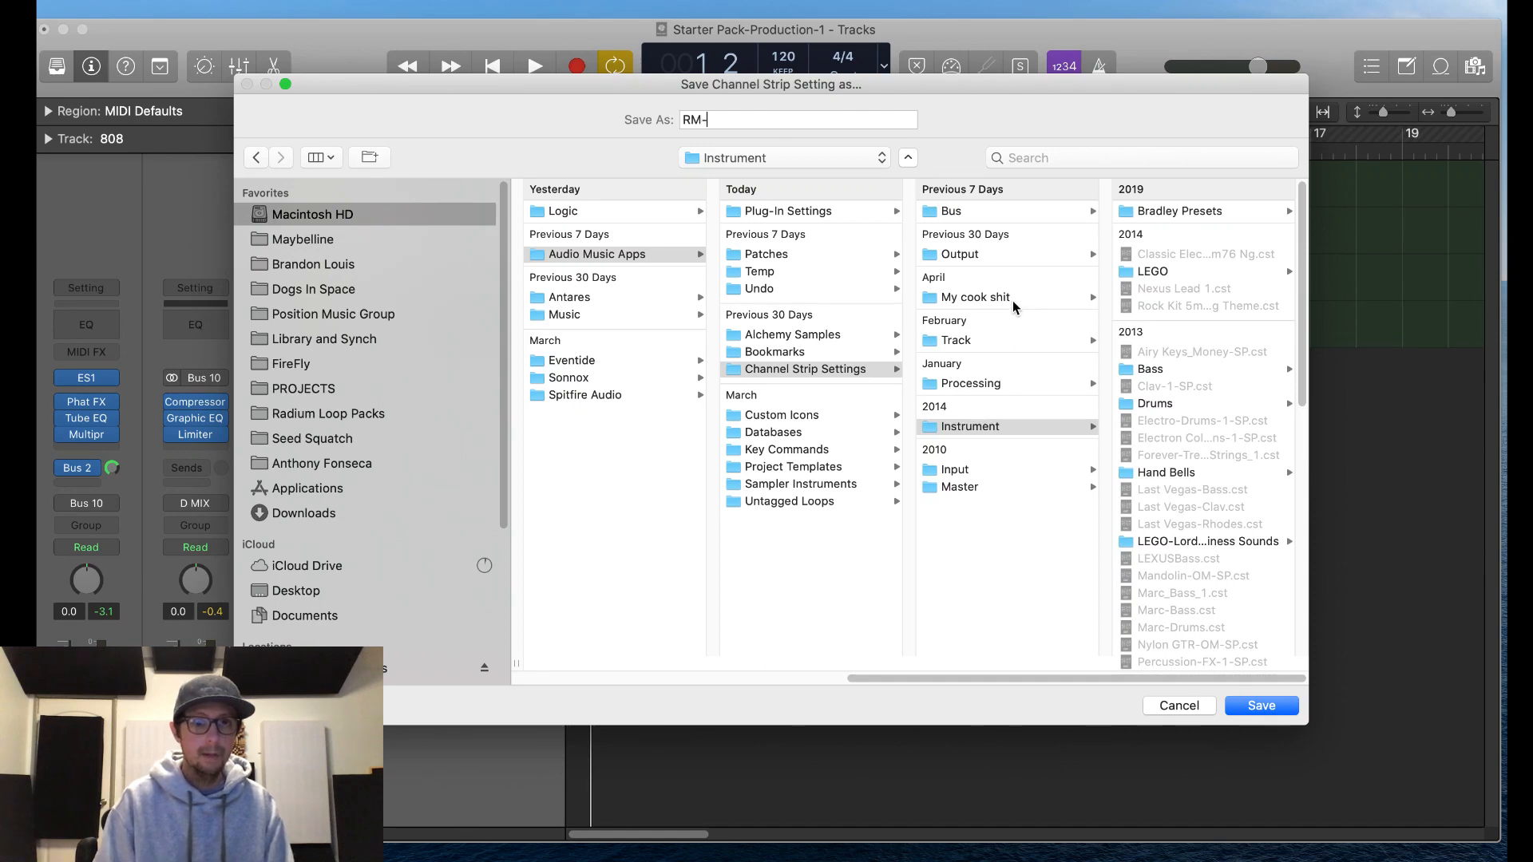
{"action": "type", "text": "808-"}
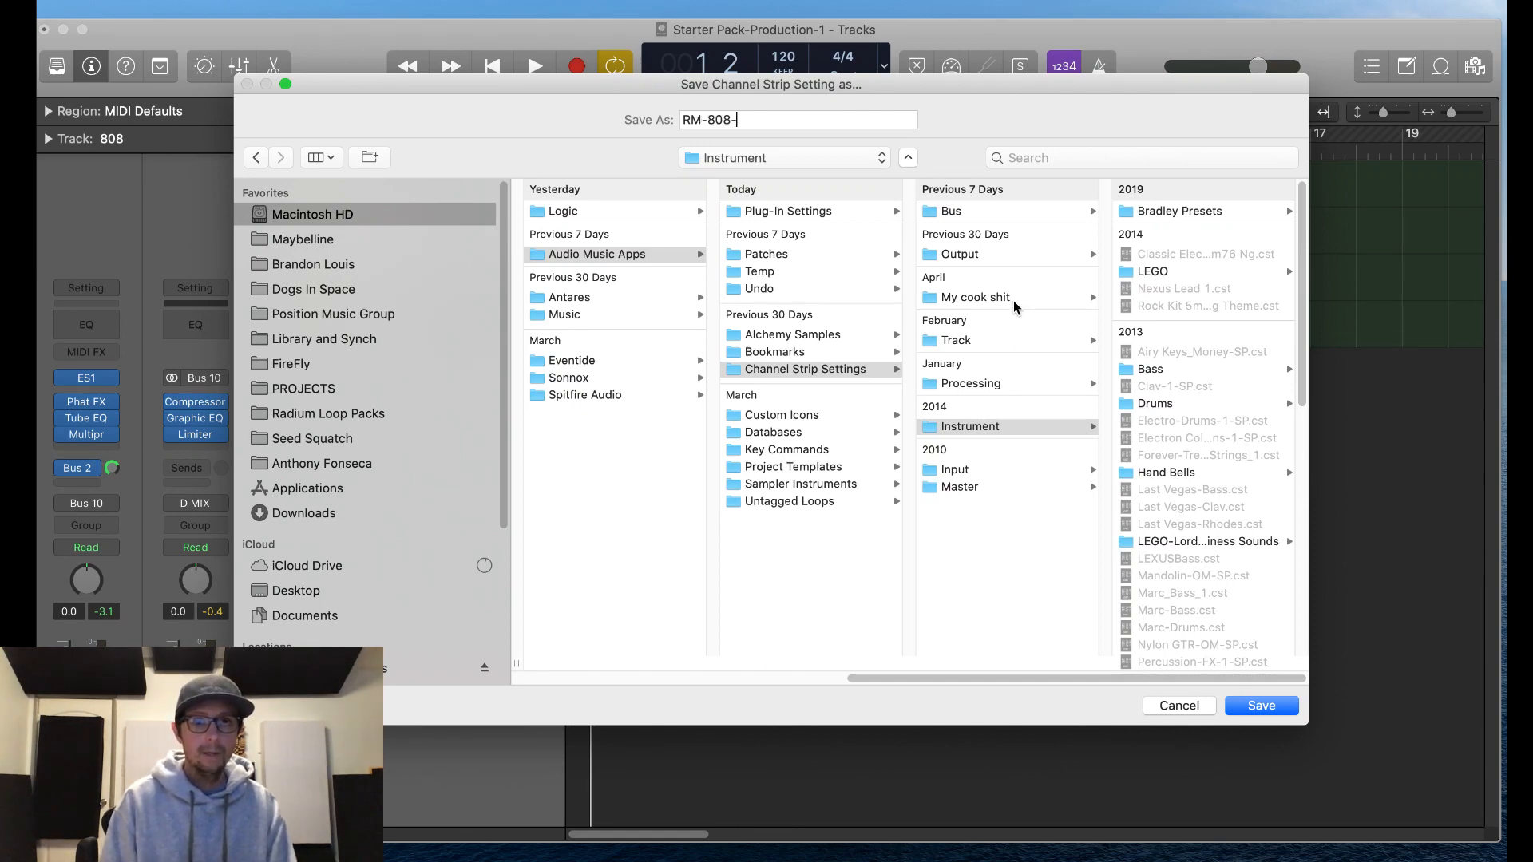
{"action": "type", "text": "Distor"}
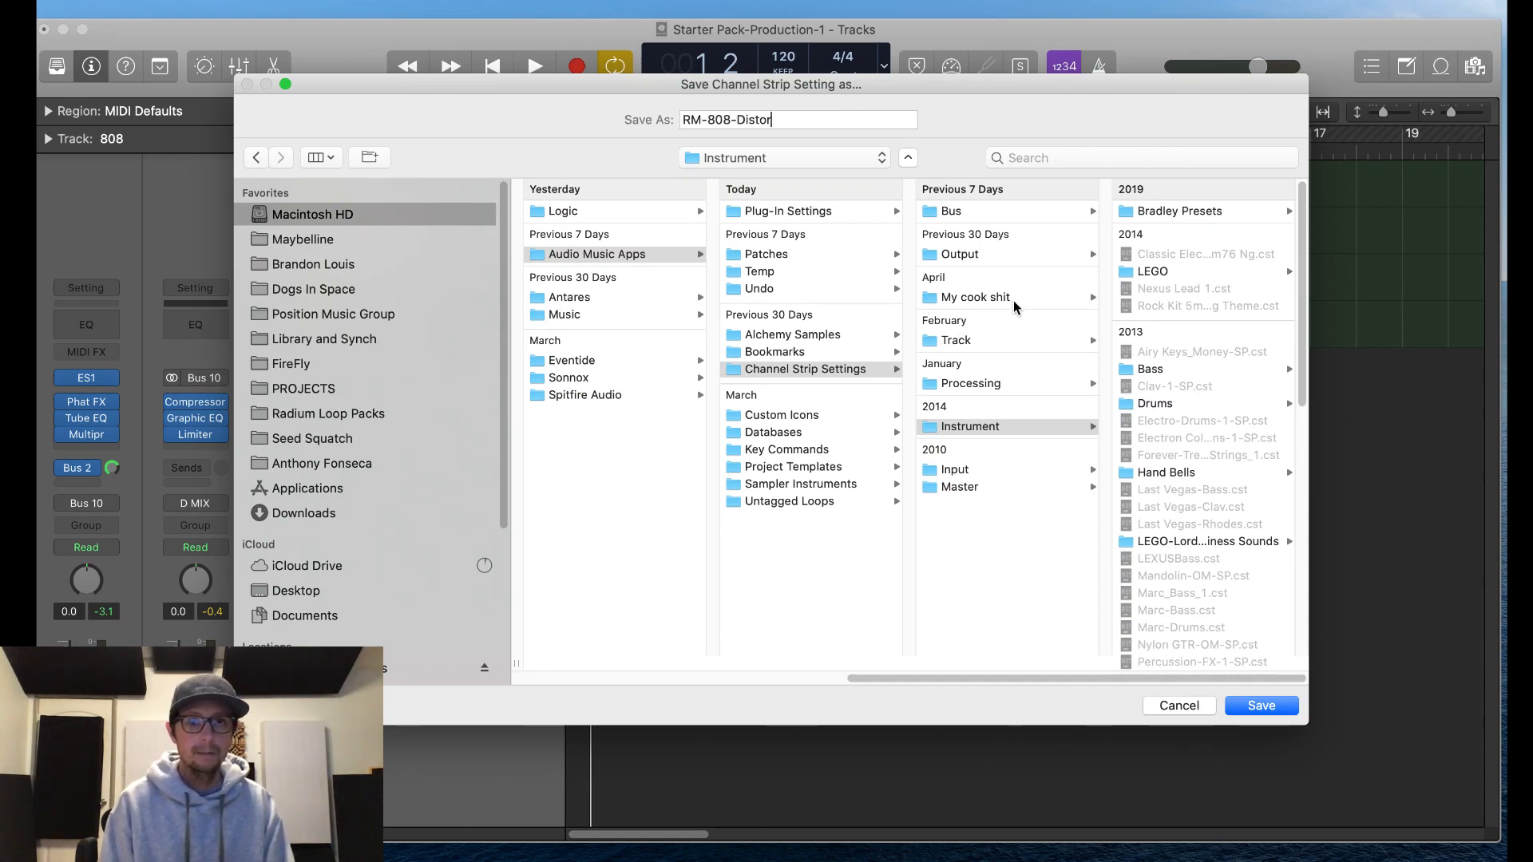
{"action": "type", "text": "ted-1"}
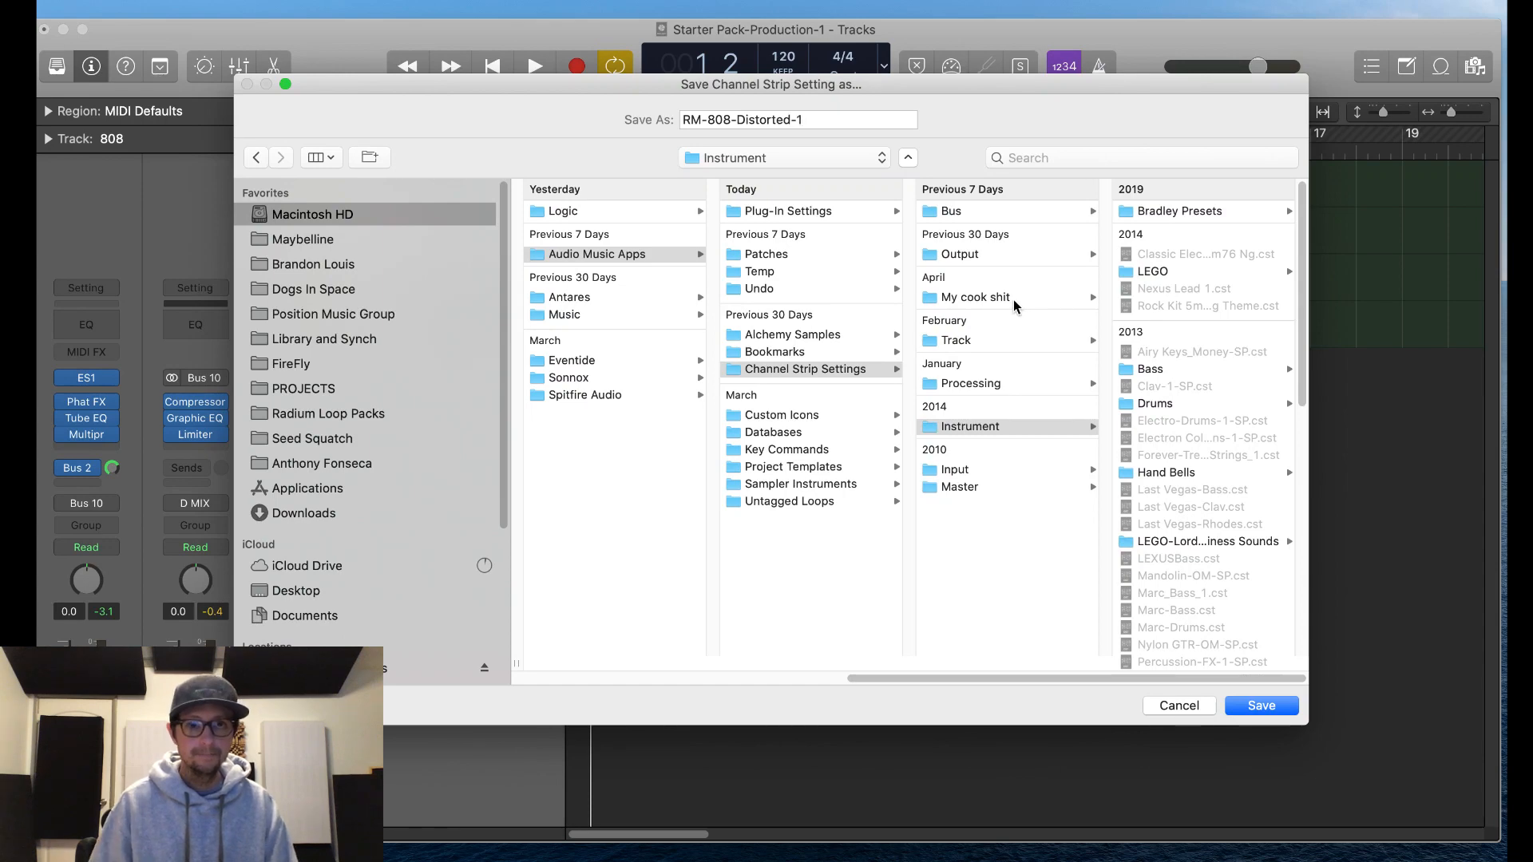
{"action": "key", "text": "Left"}
{"action": "key", "text": "Left"}
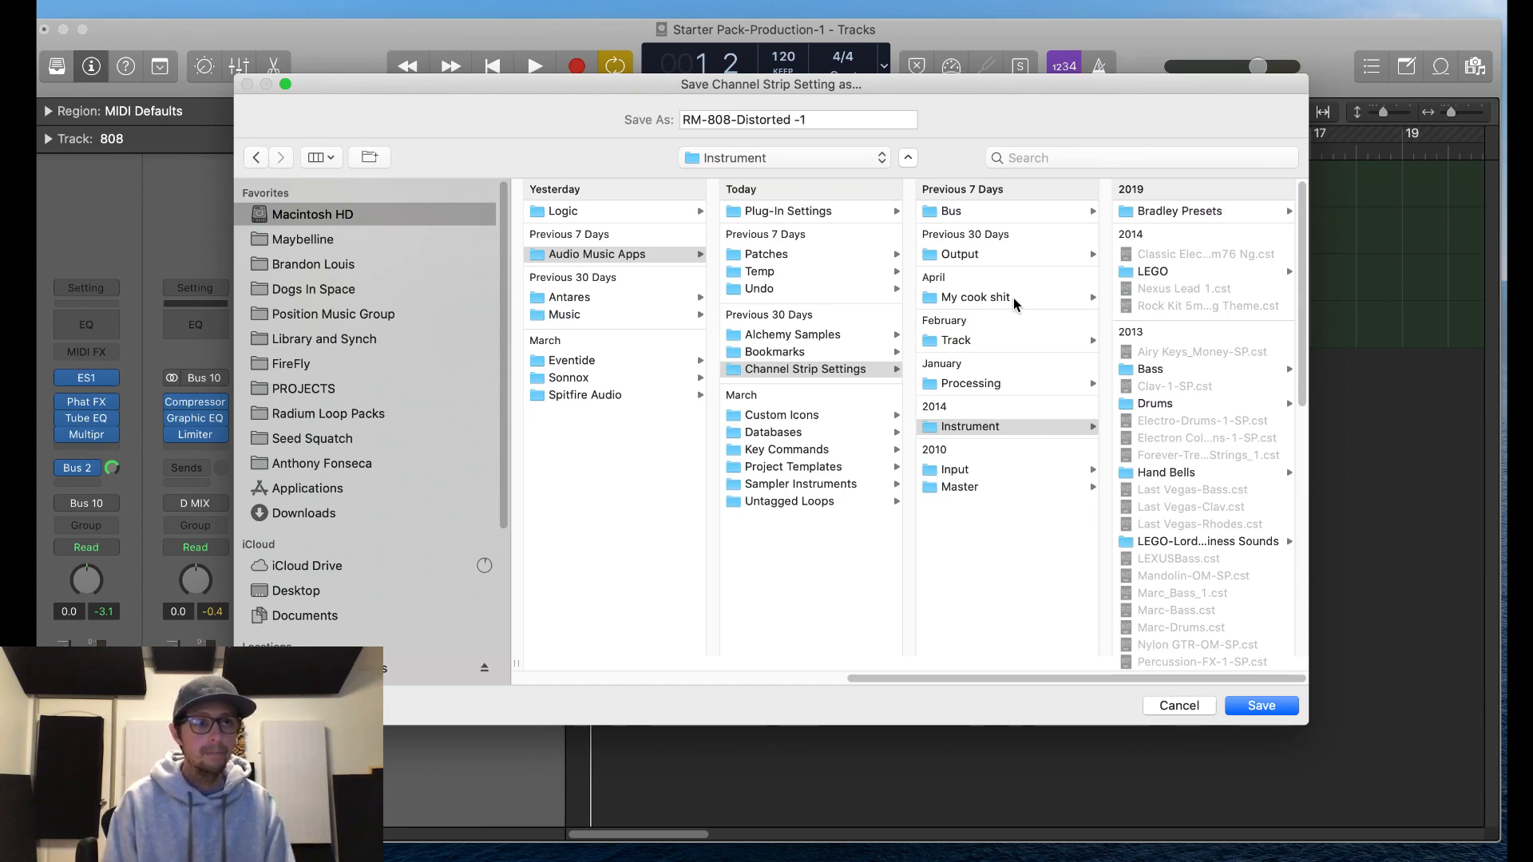
{"action": "type", "text": "ES1"}
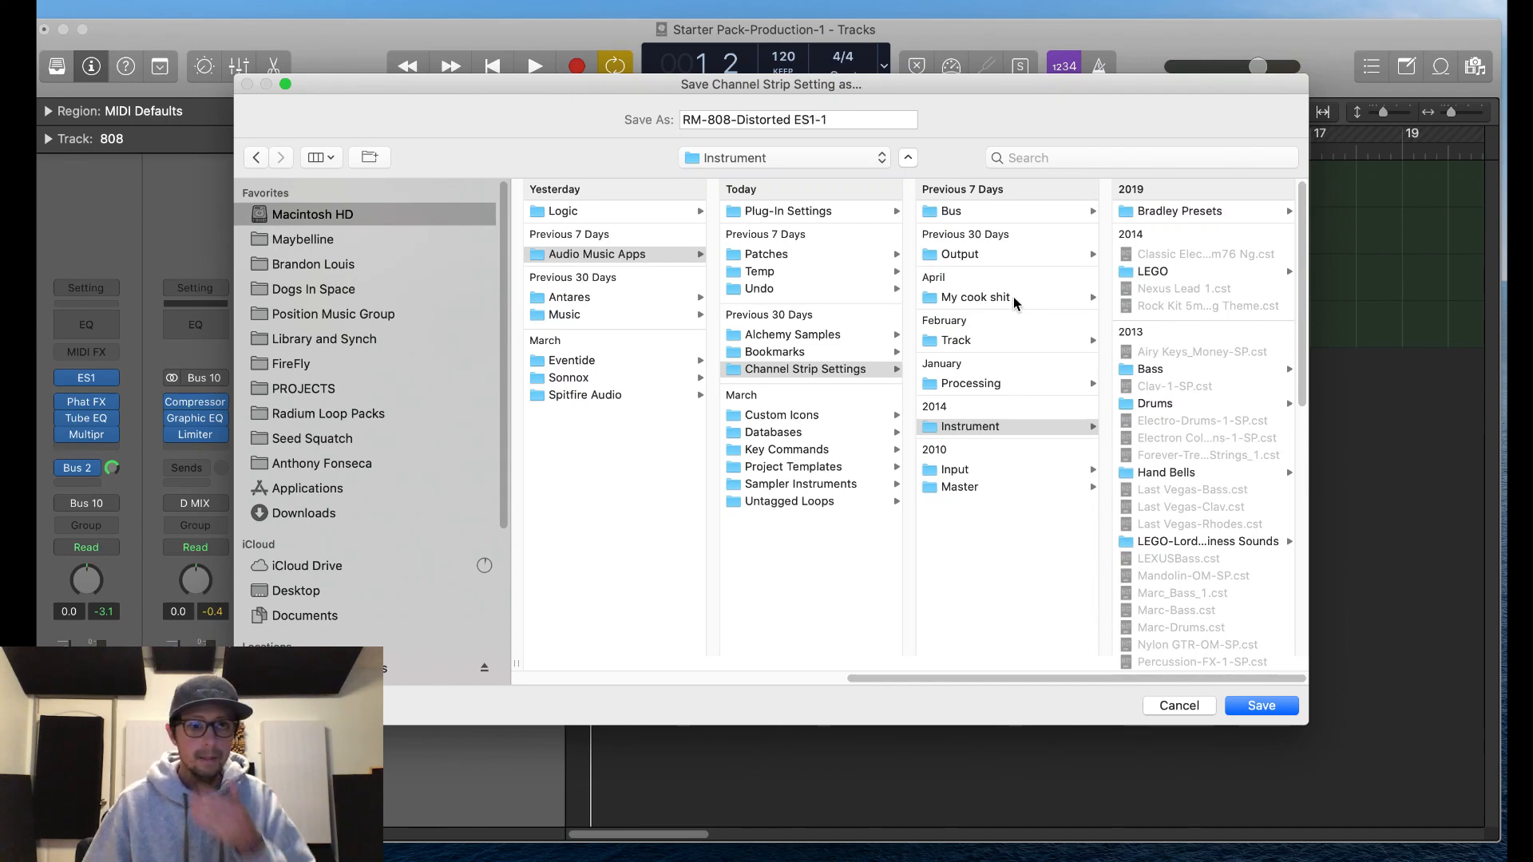
Step: Save the named setting in Desktop > Logic Production Starter Pack > Synths > 808s
{"action": "scroll", "coordinate": [344, 563], "scroll_direction": "down", "scroll_amount": 5}
{"action": "left_click", "coordinate": [298, 372]}
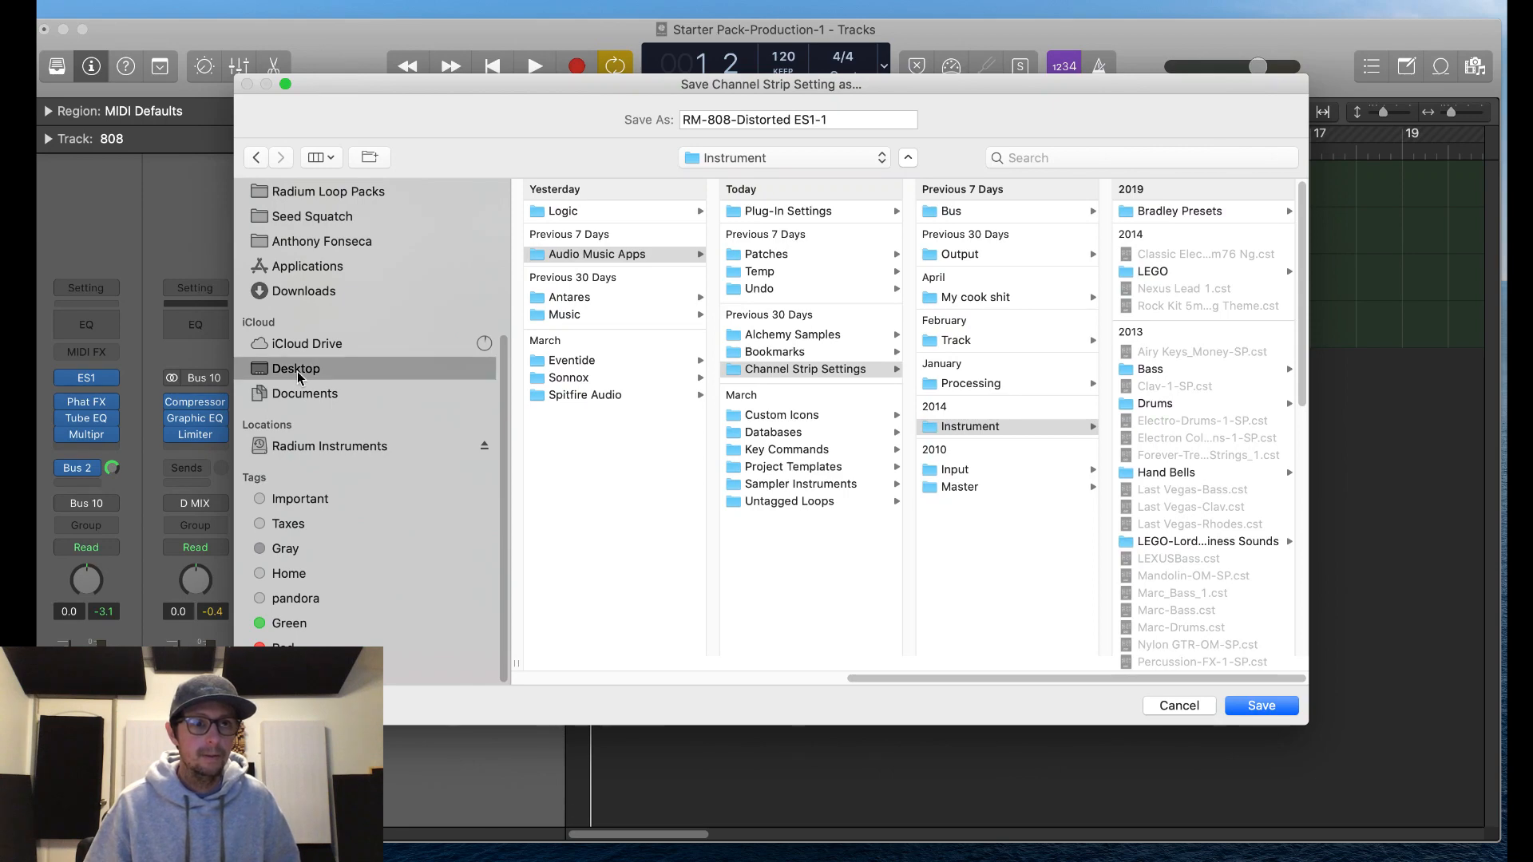
{"action": "left_click", "coordinate": [599, 211]}
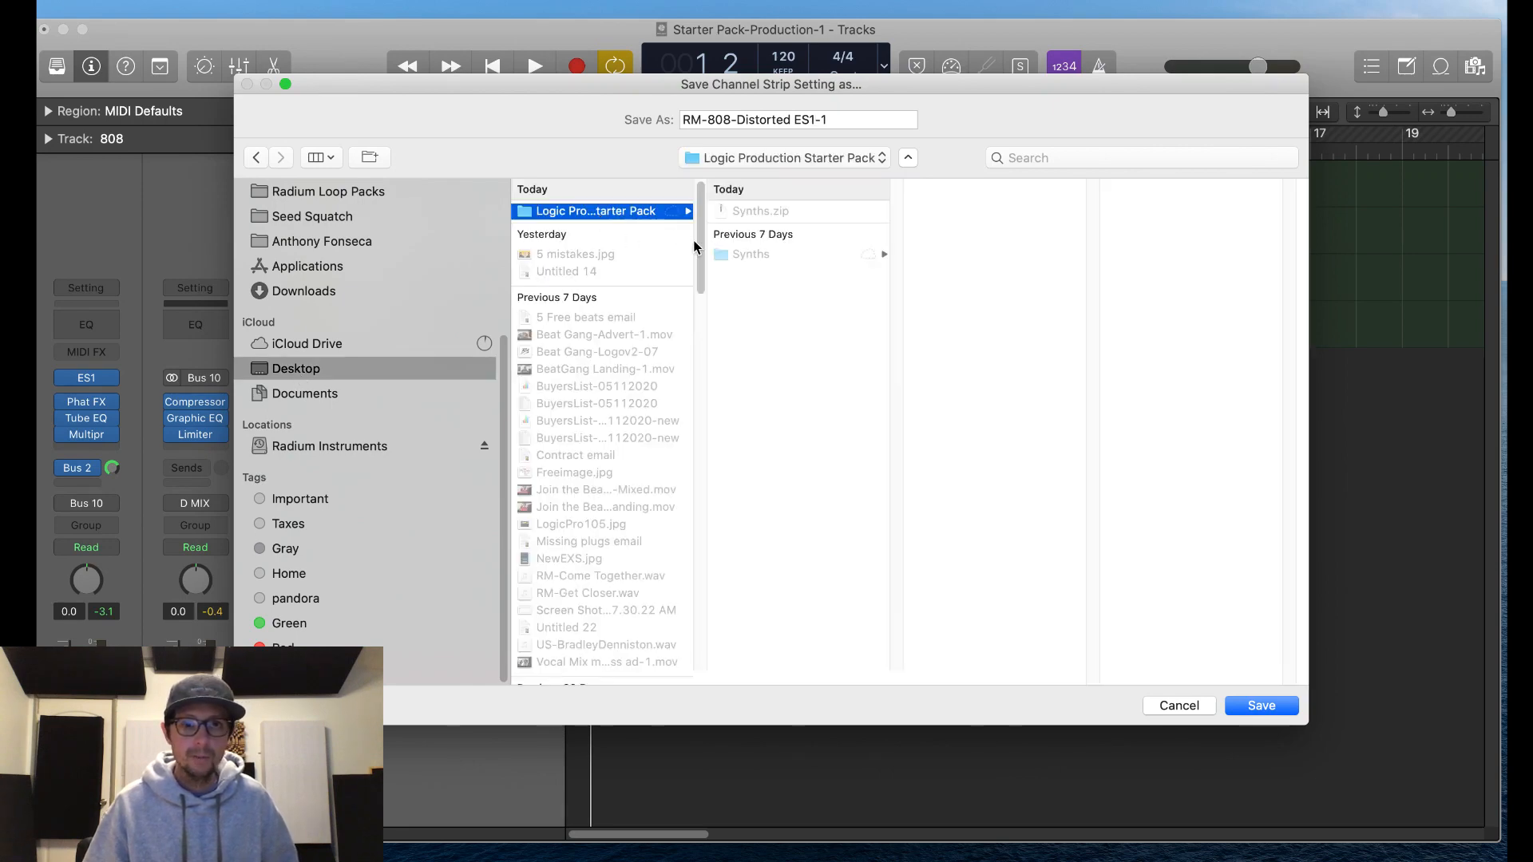
{"action": "left_click", "coordinate": [751, 254]}
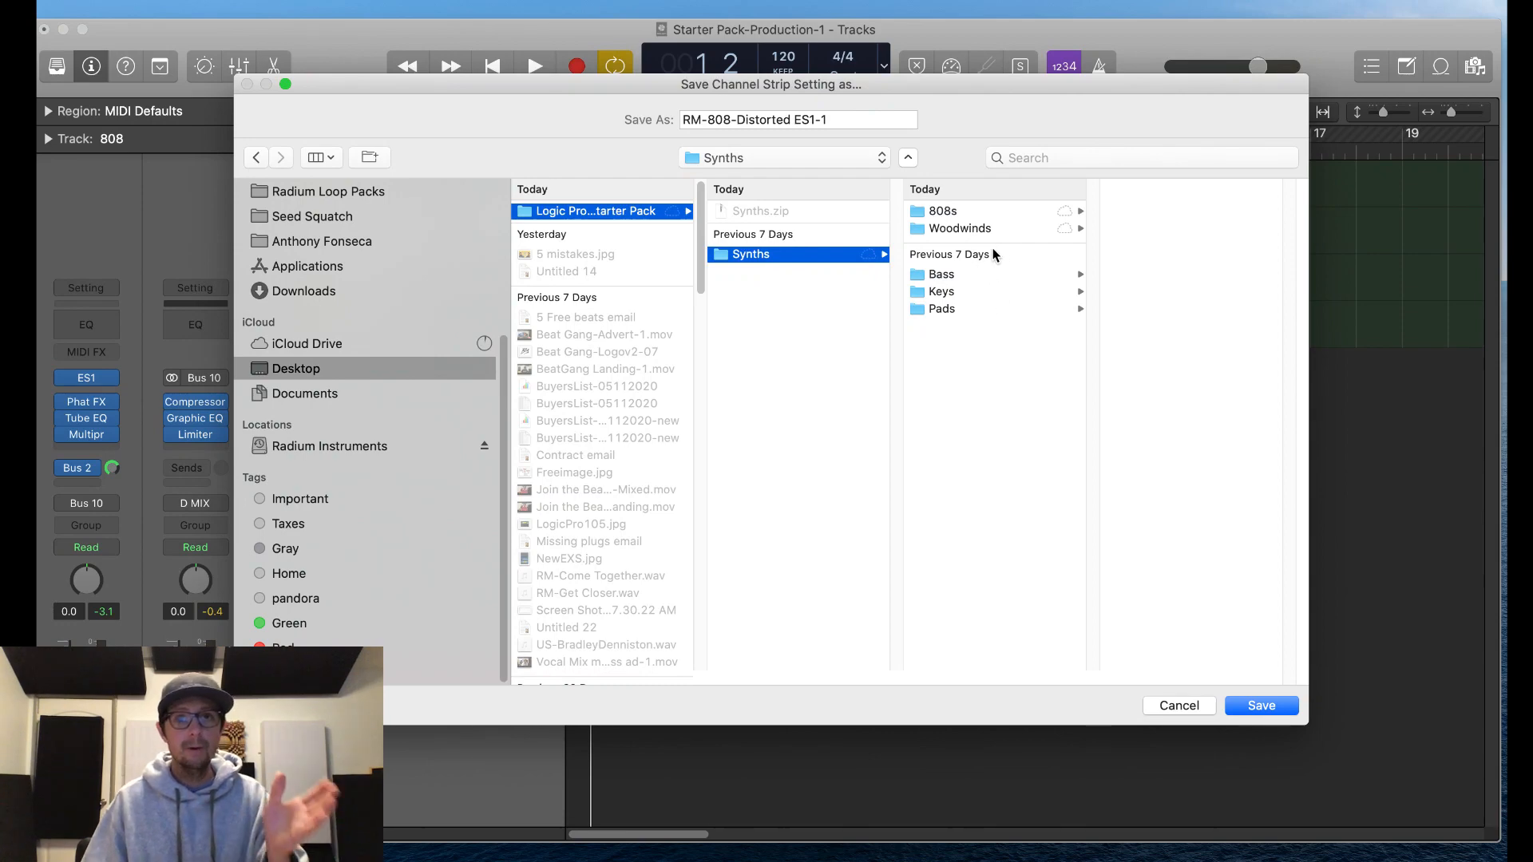
{"action": "left_click", "coordinate": [980, 212]}
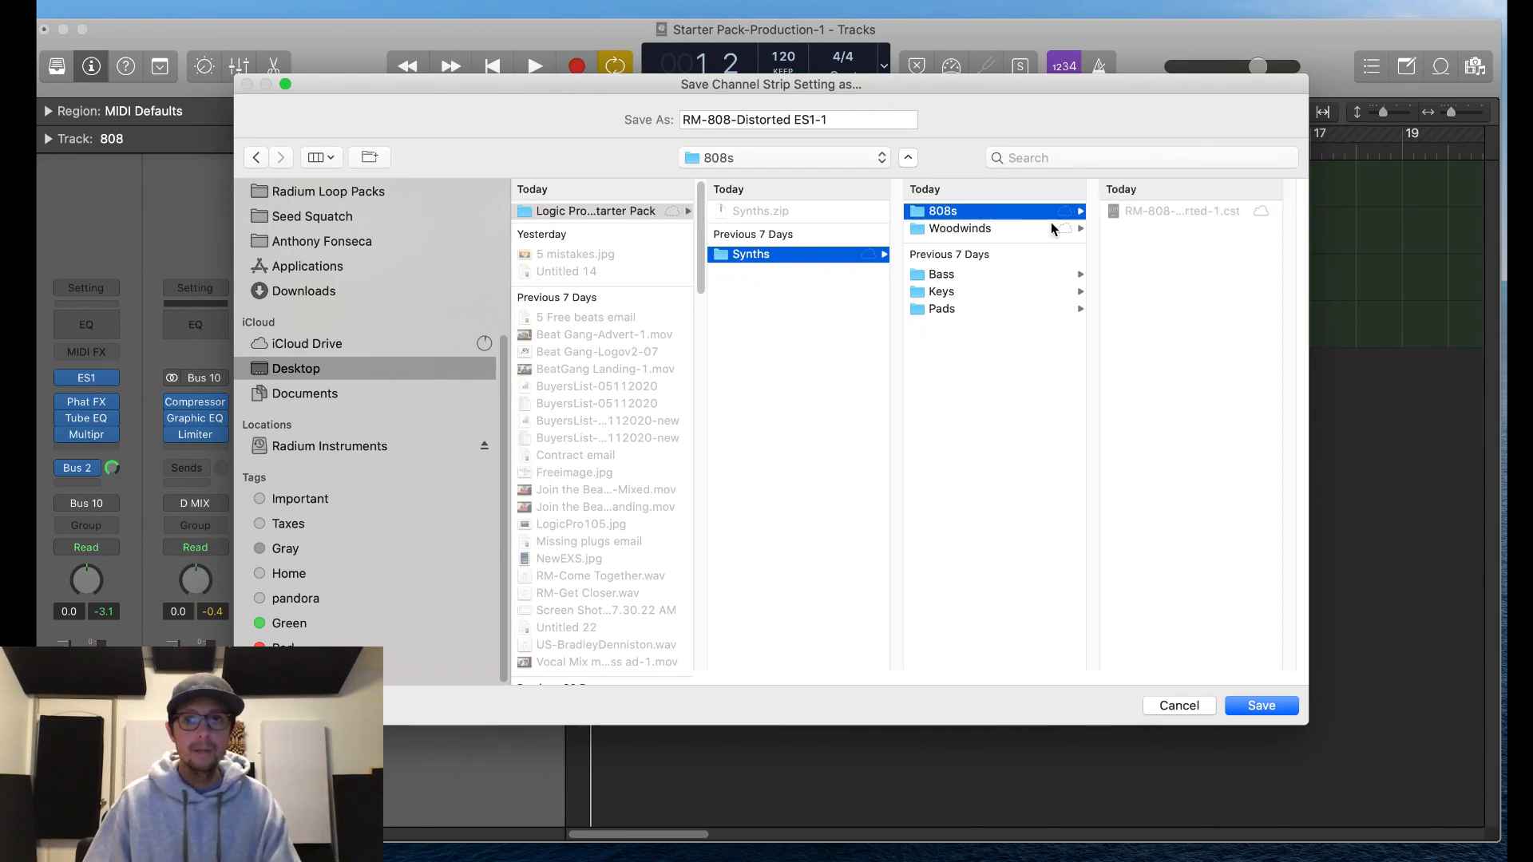
{"action": "left_click", "coordinate": [1257, 706]}
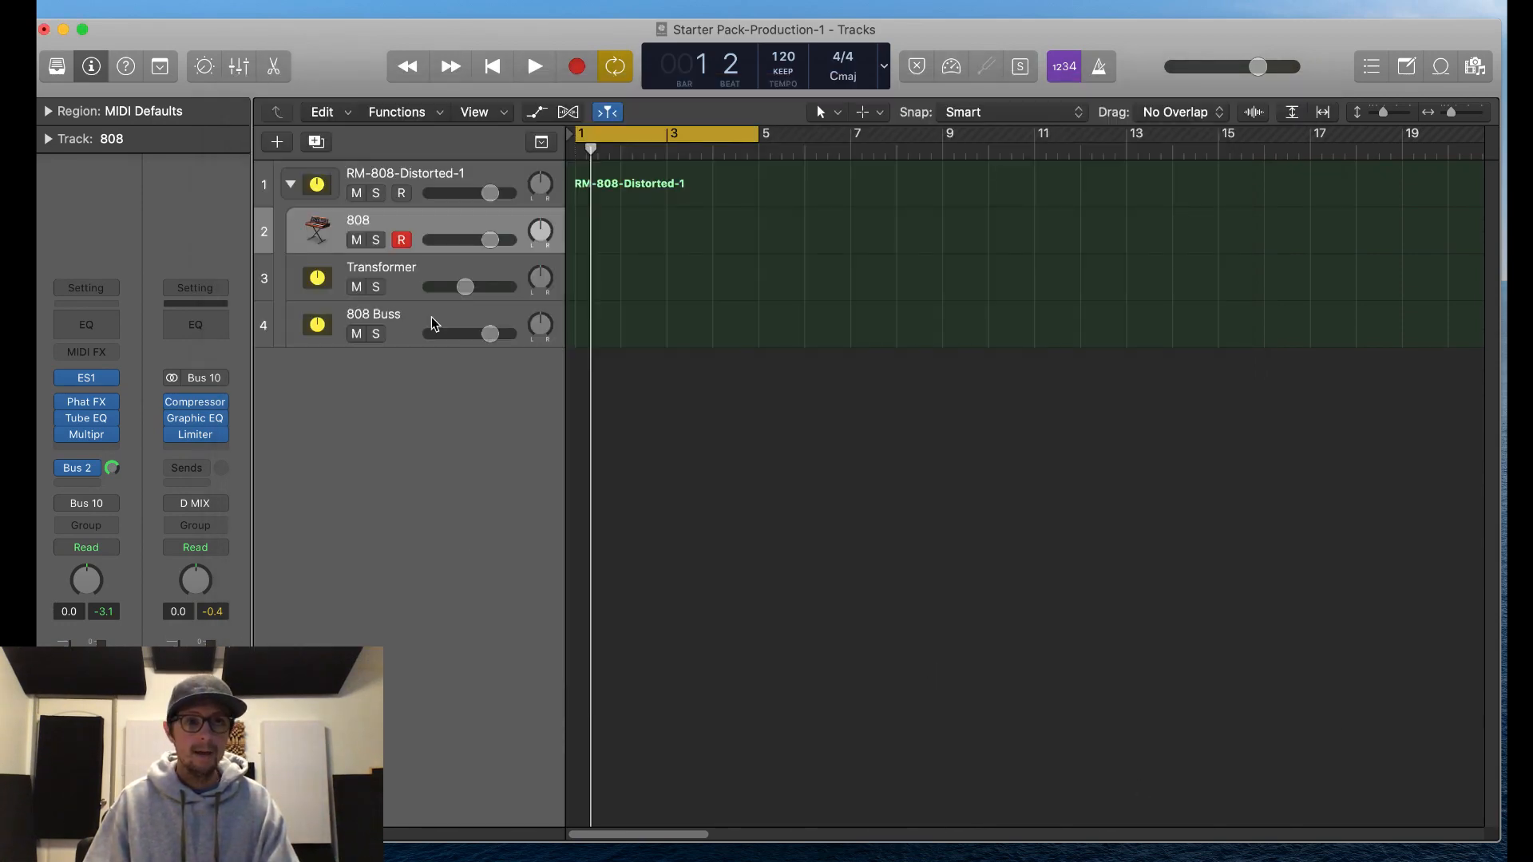
Step: Start saving the Transformer track's channel strip setting under the name RM-Transformer Color-1
{"action": "left_click", "coordinate": [396, 279]}
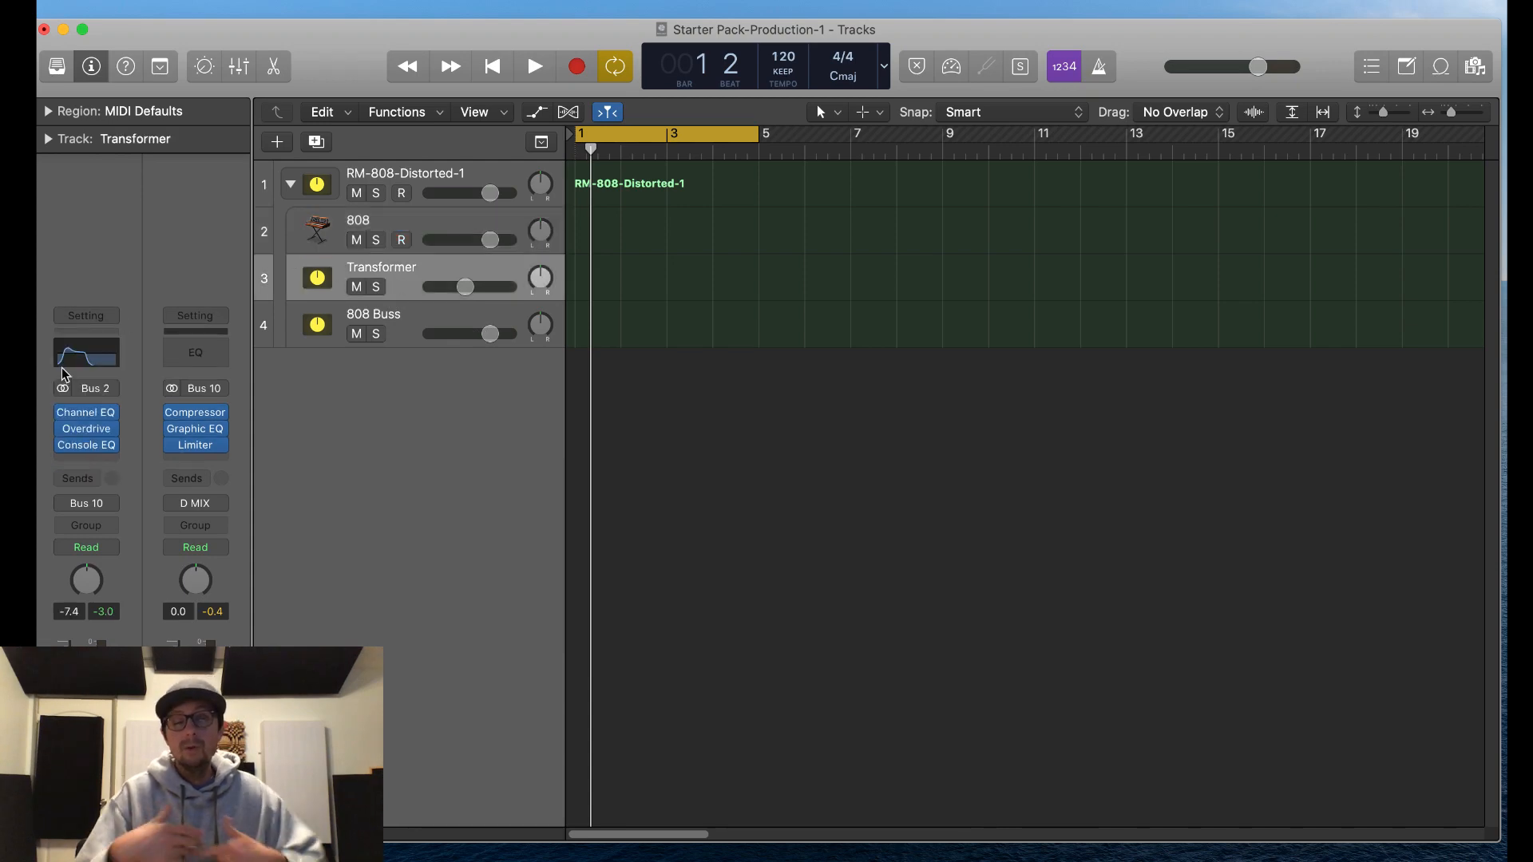
{"action": "left_click", "coordinate": [88, 319]}
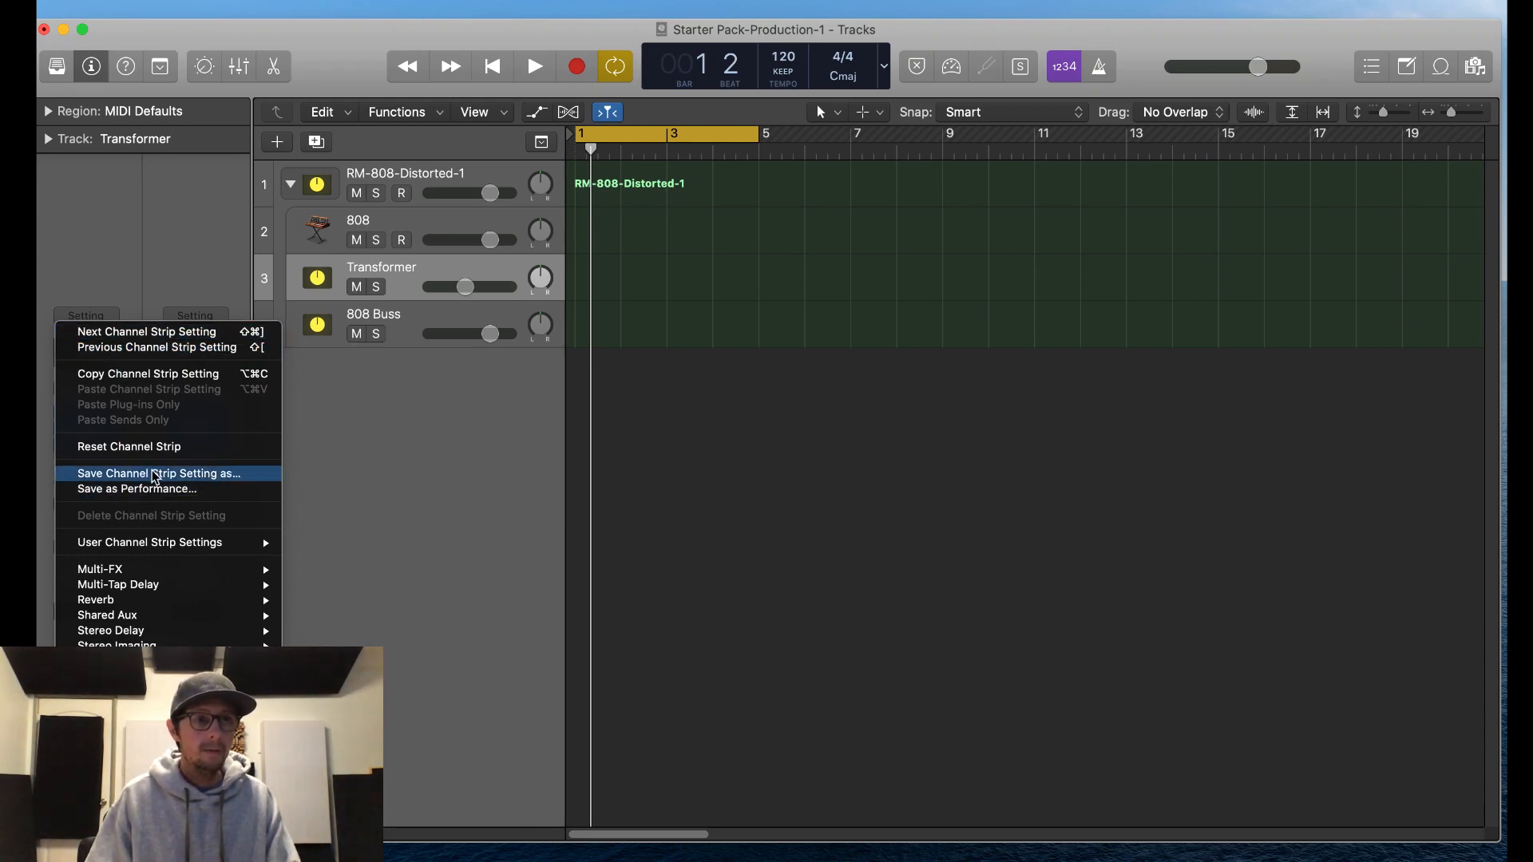
{"action": "left_click", "coordinate": [507, 386]}
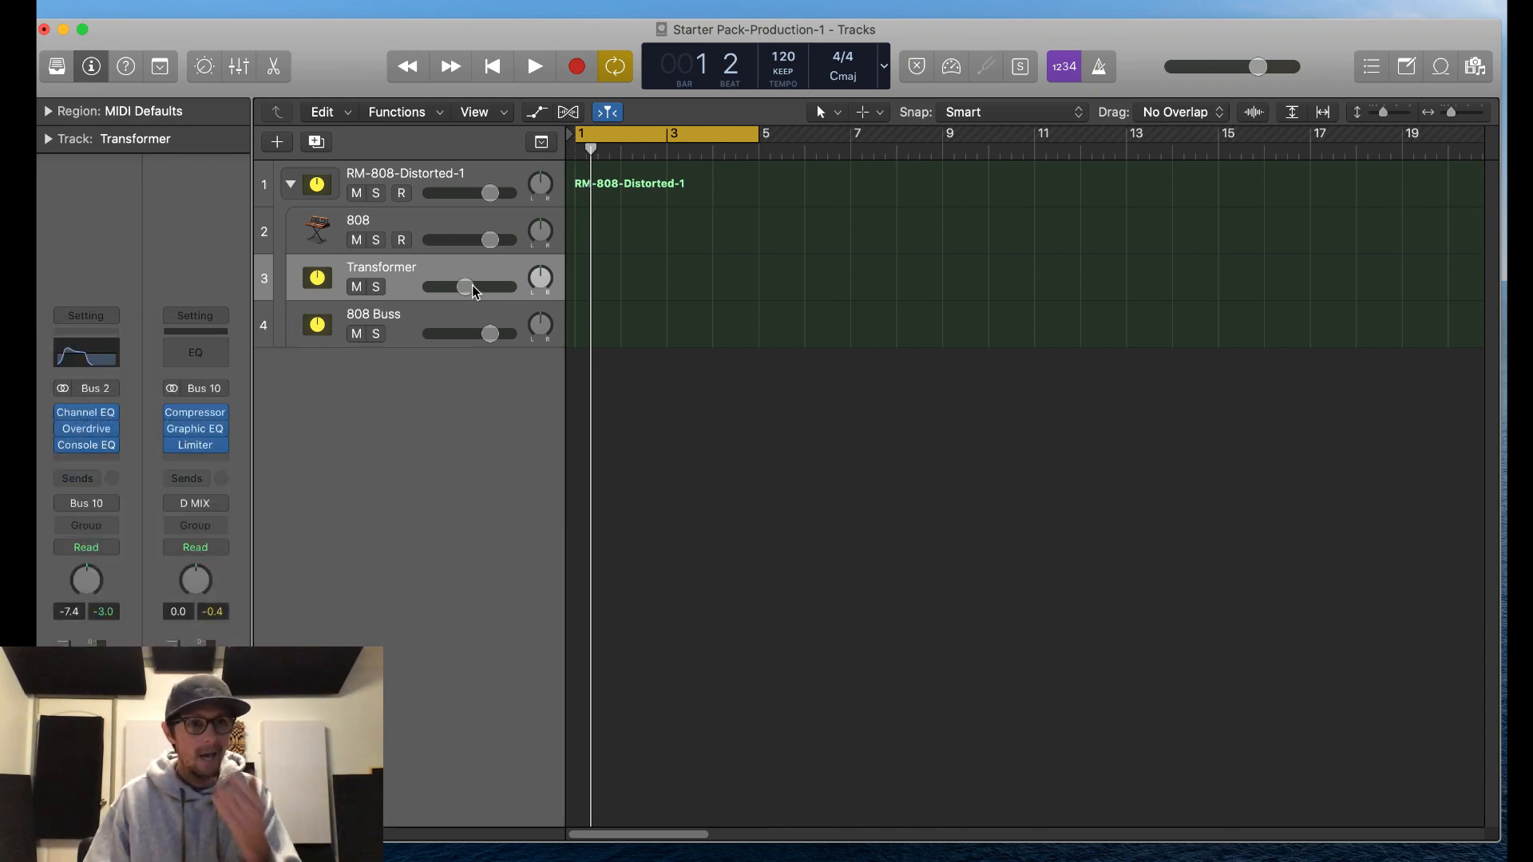
{"action": "type", "text": "RM"}
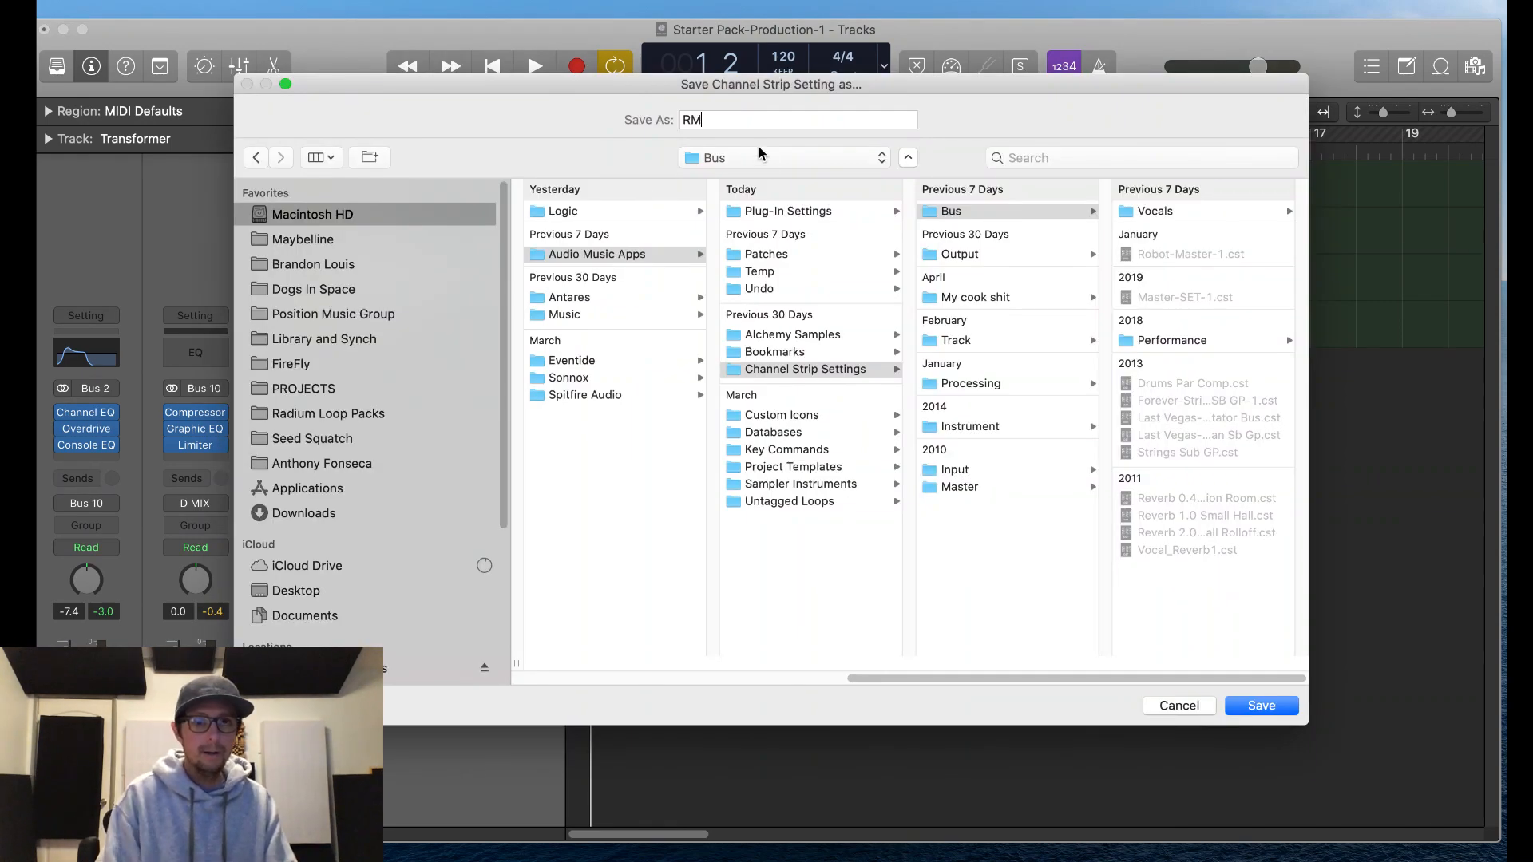
{"action": "type", "text": "-Trans"}
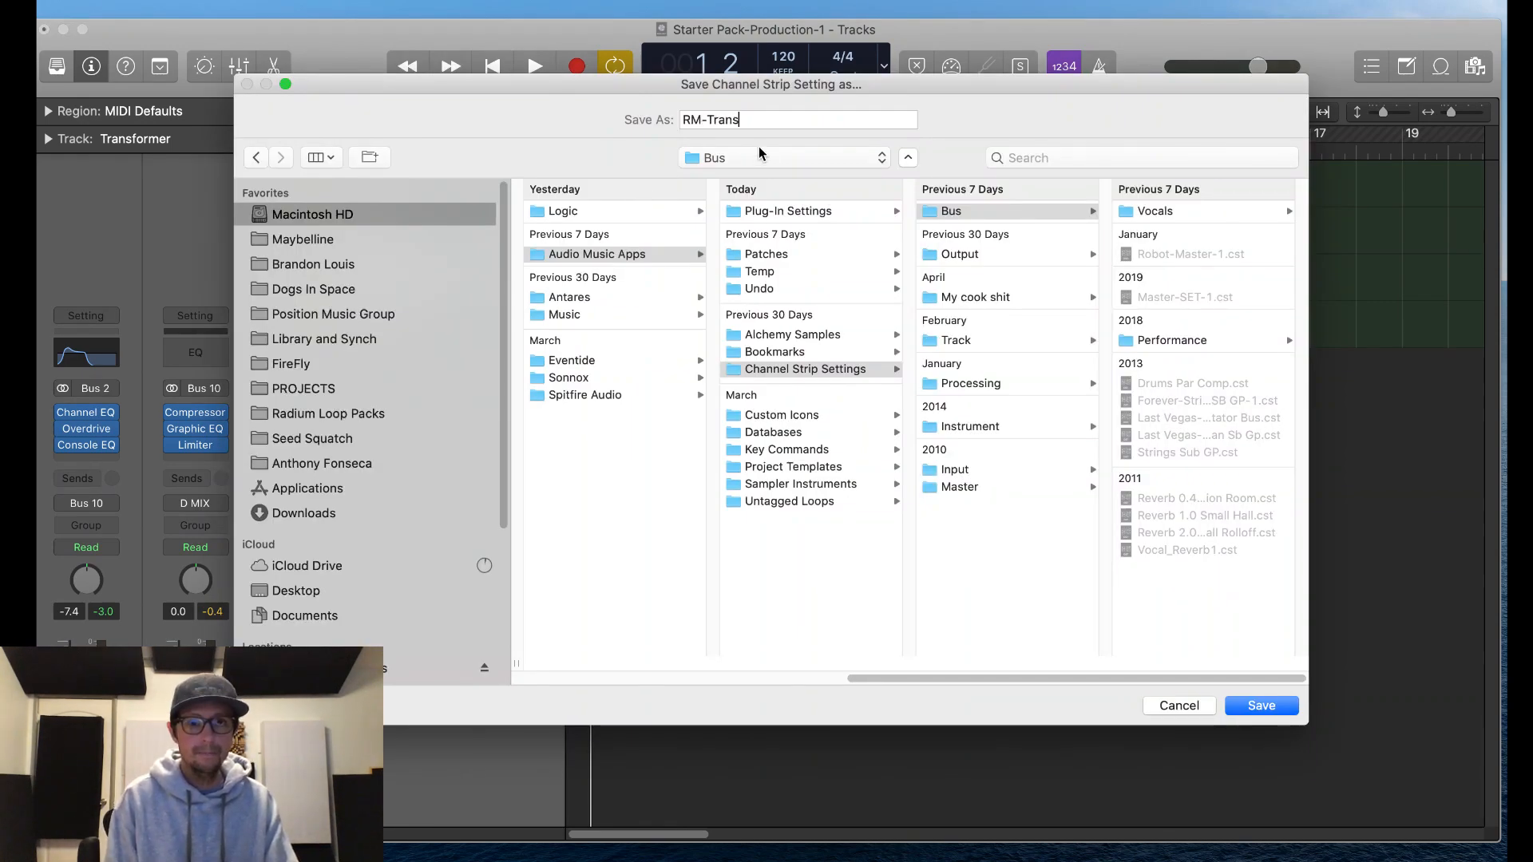
{"action": "type", "text": "former "}
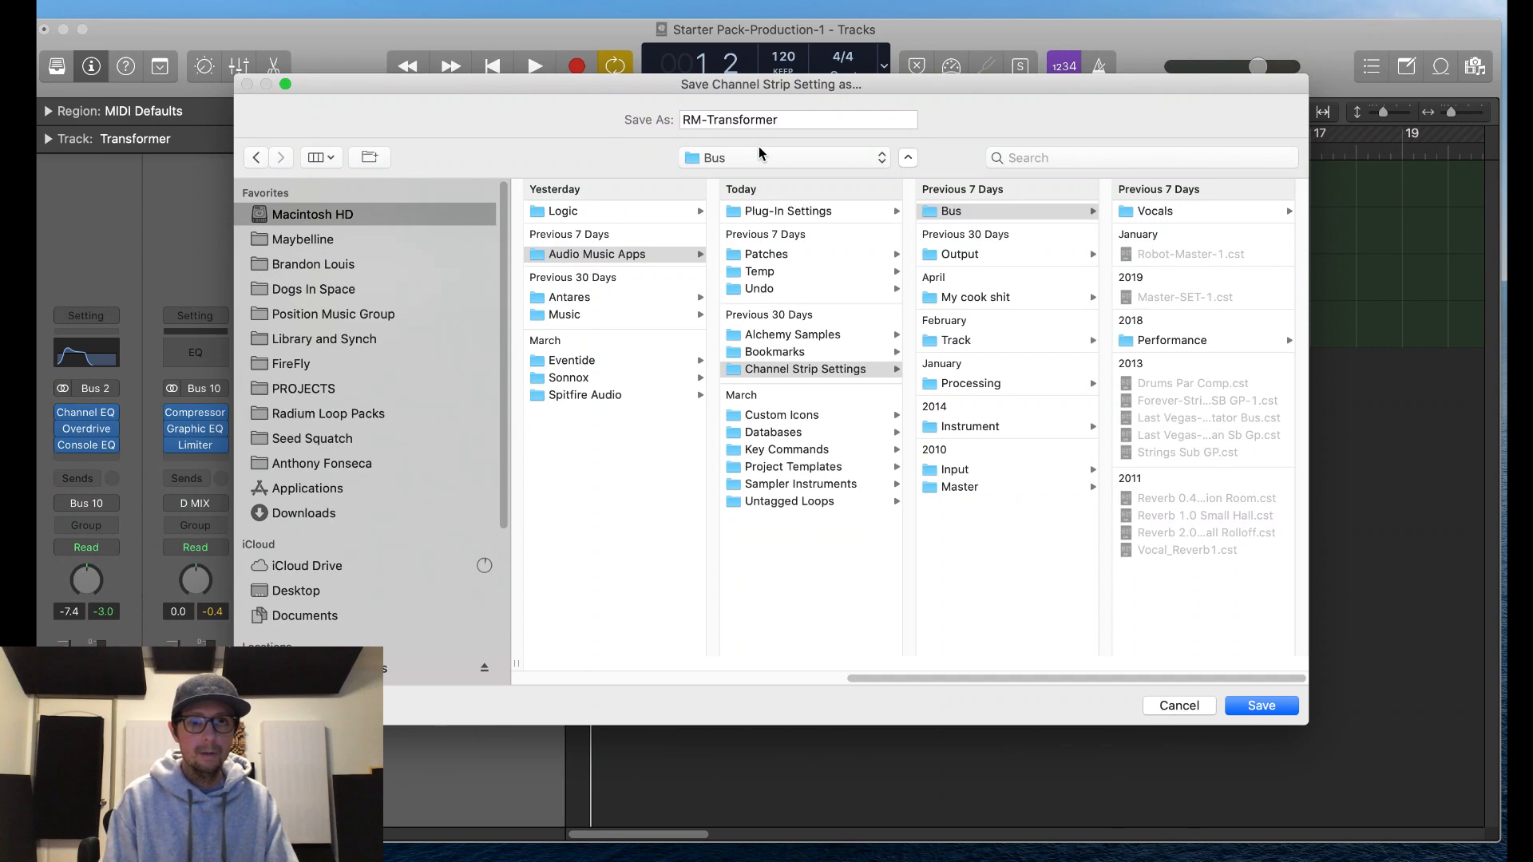
{"action": "type", "text": "Color-1"}
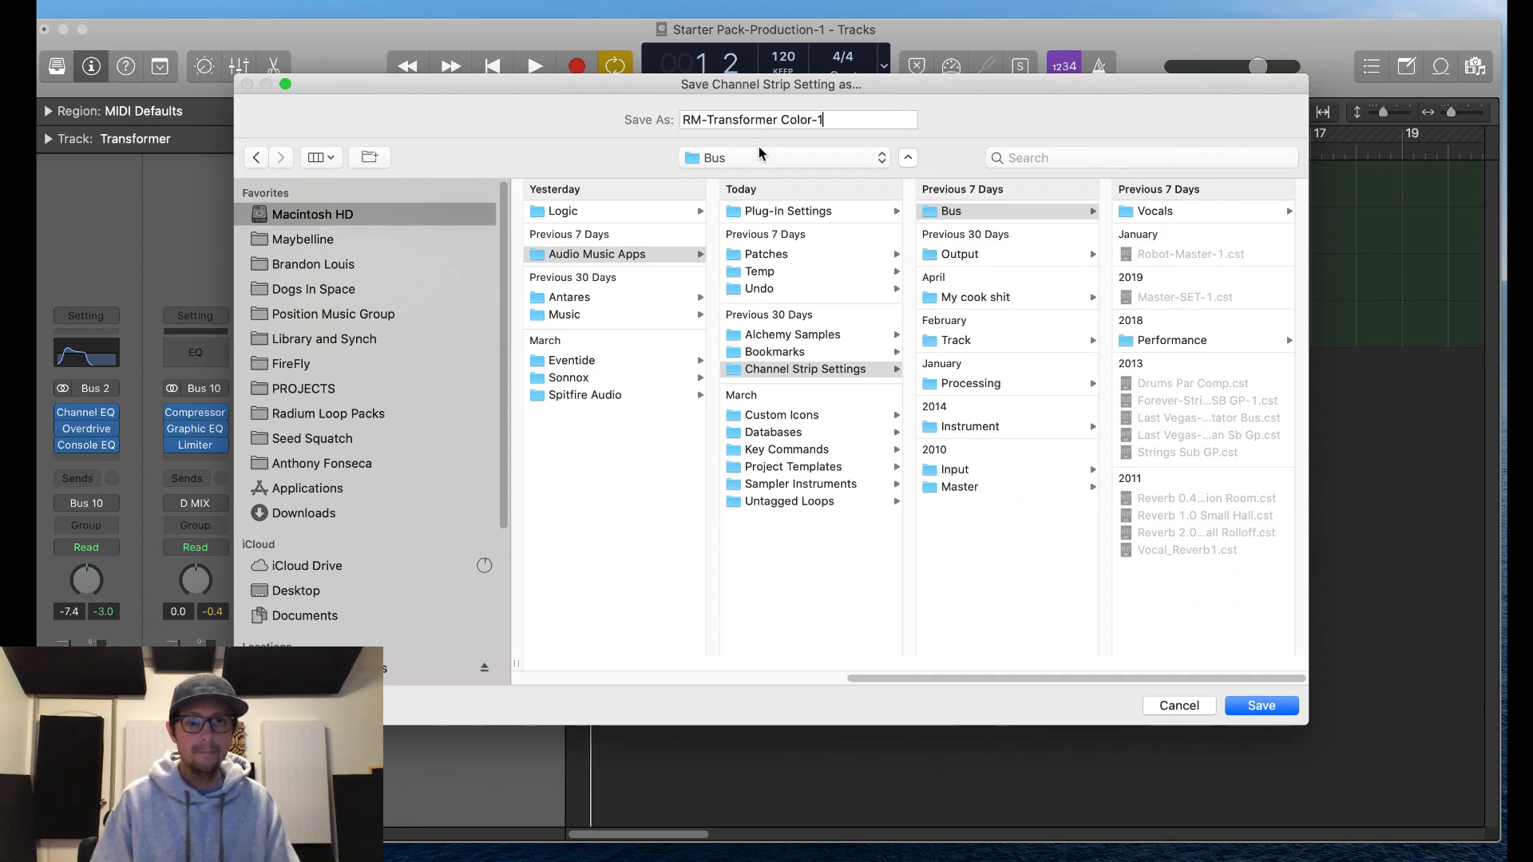
Step: Create a Buss FX folder inside Desktop > Logic Production Starter Pack and save the Transformer setting in it
{"action": "left_click", "coordinate": [311, 589]}
{"action": "left_click", "coordinate": [633, 210]}
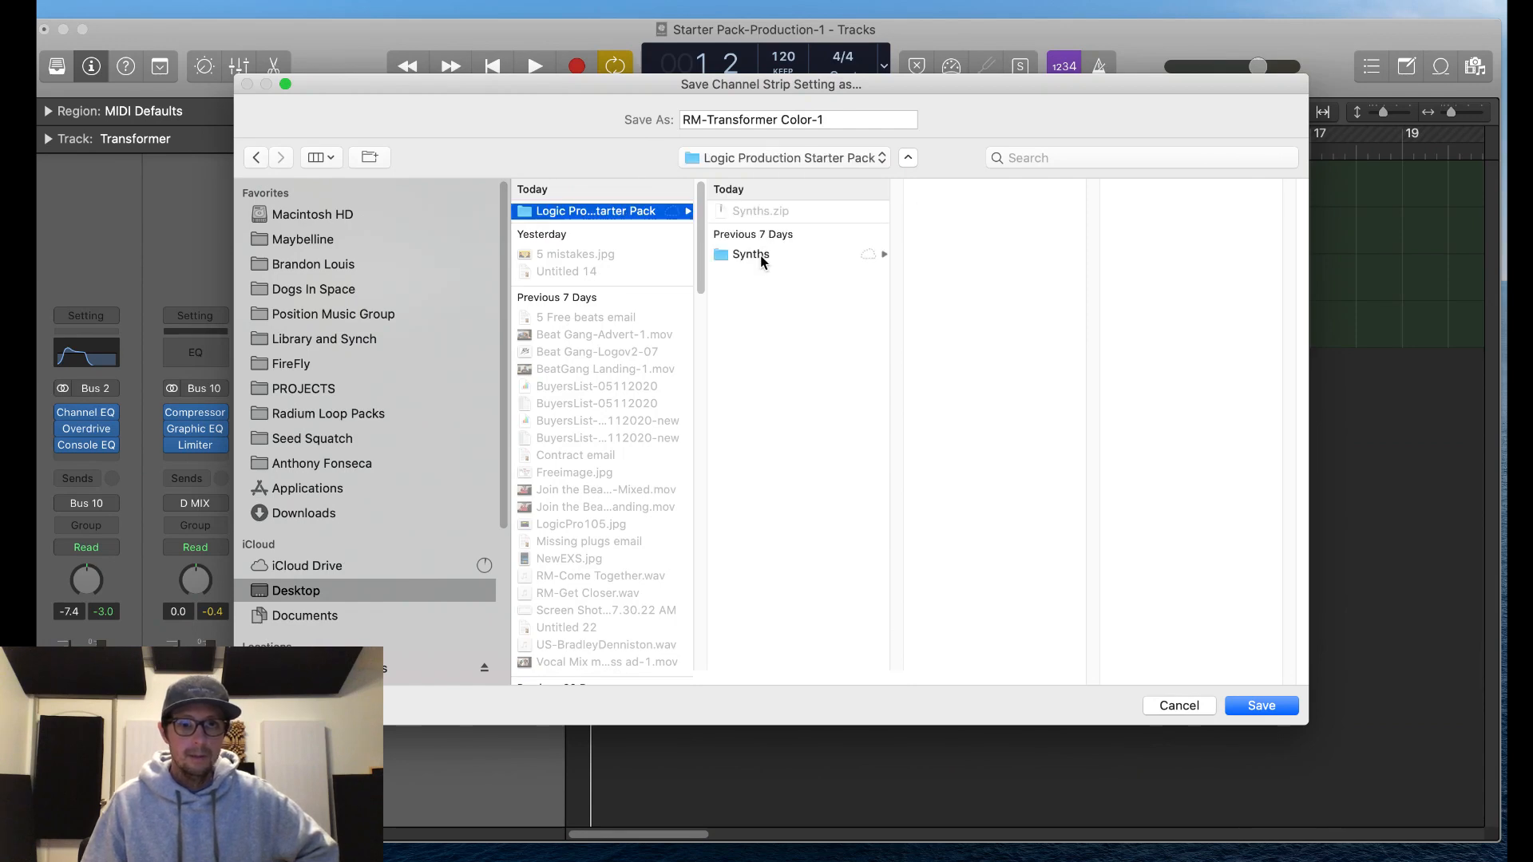
{"action": "key", "text": "shift+super+n"}
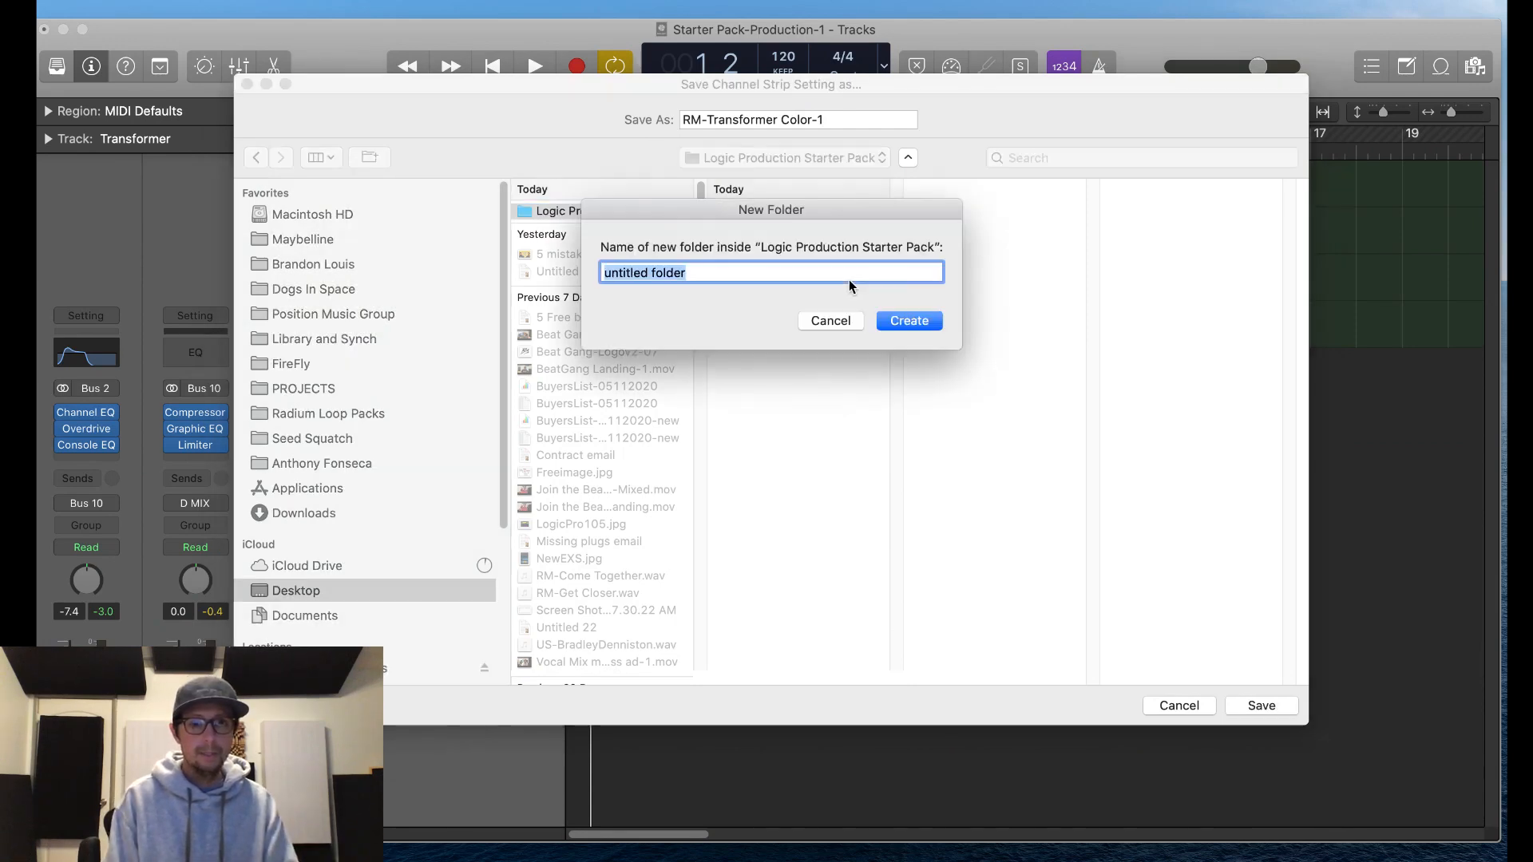
{"action": "type", "text": "B"}
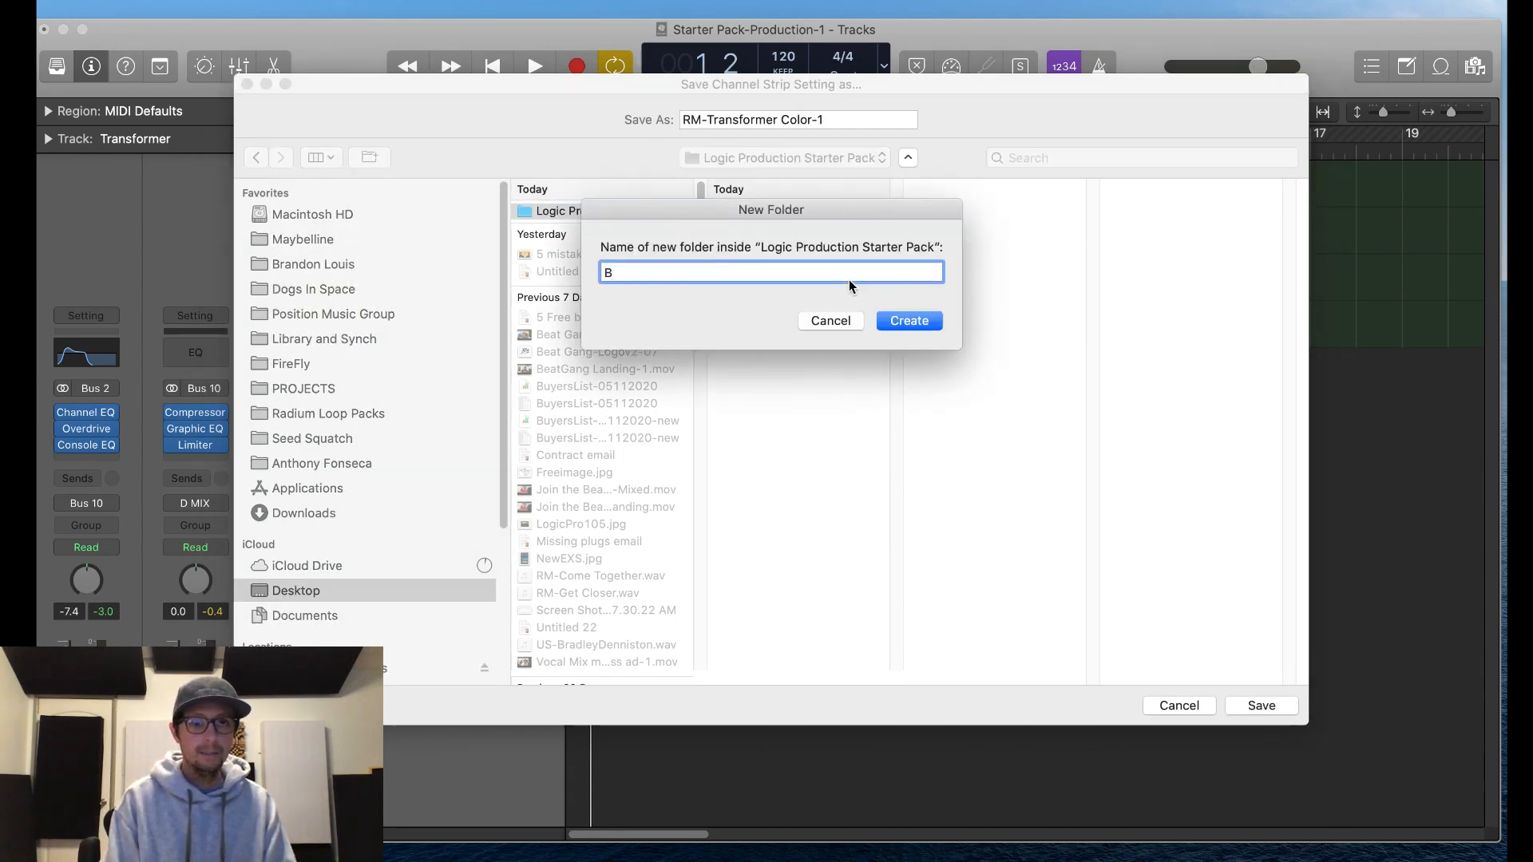
{"action": "type", "text": "uss FX"}
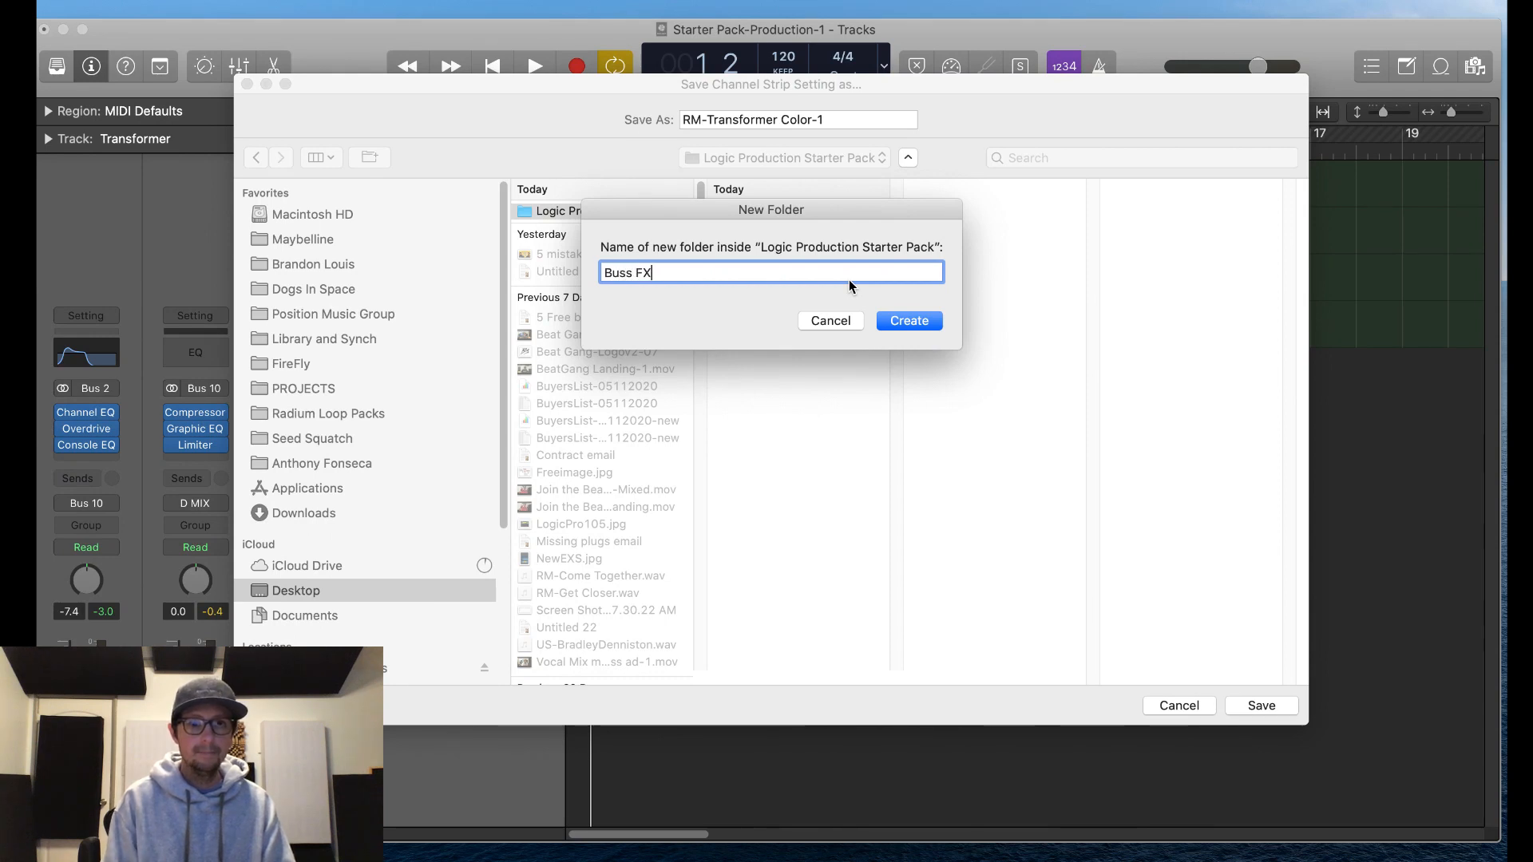
{"action": "key", "text": "Return"}
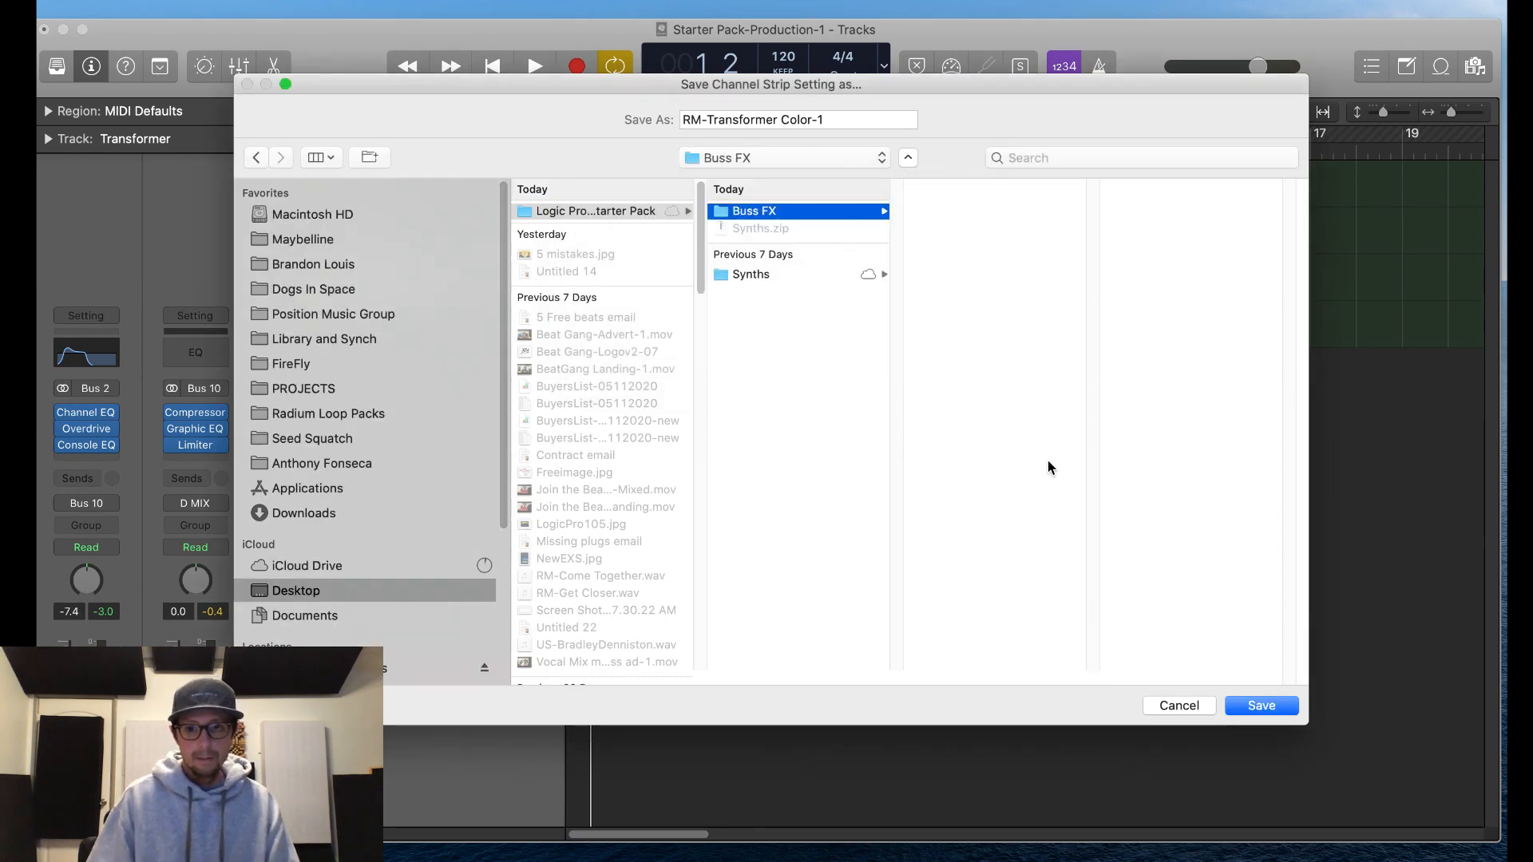
{"action": "left_click", "coordinate": [1268, 706]}
Step: Start saving the 808 Buss track's channel strip setting as RM-808 Buss-1 and go to Desktop > Logic Production Starter Pack
{"action": "left_click", "coordinate": [419, 319]}
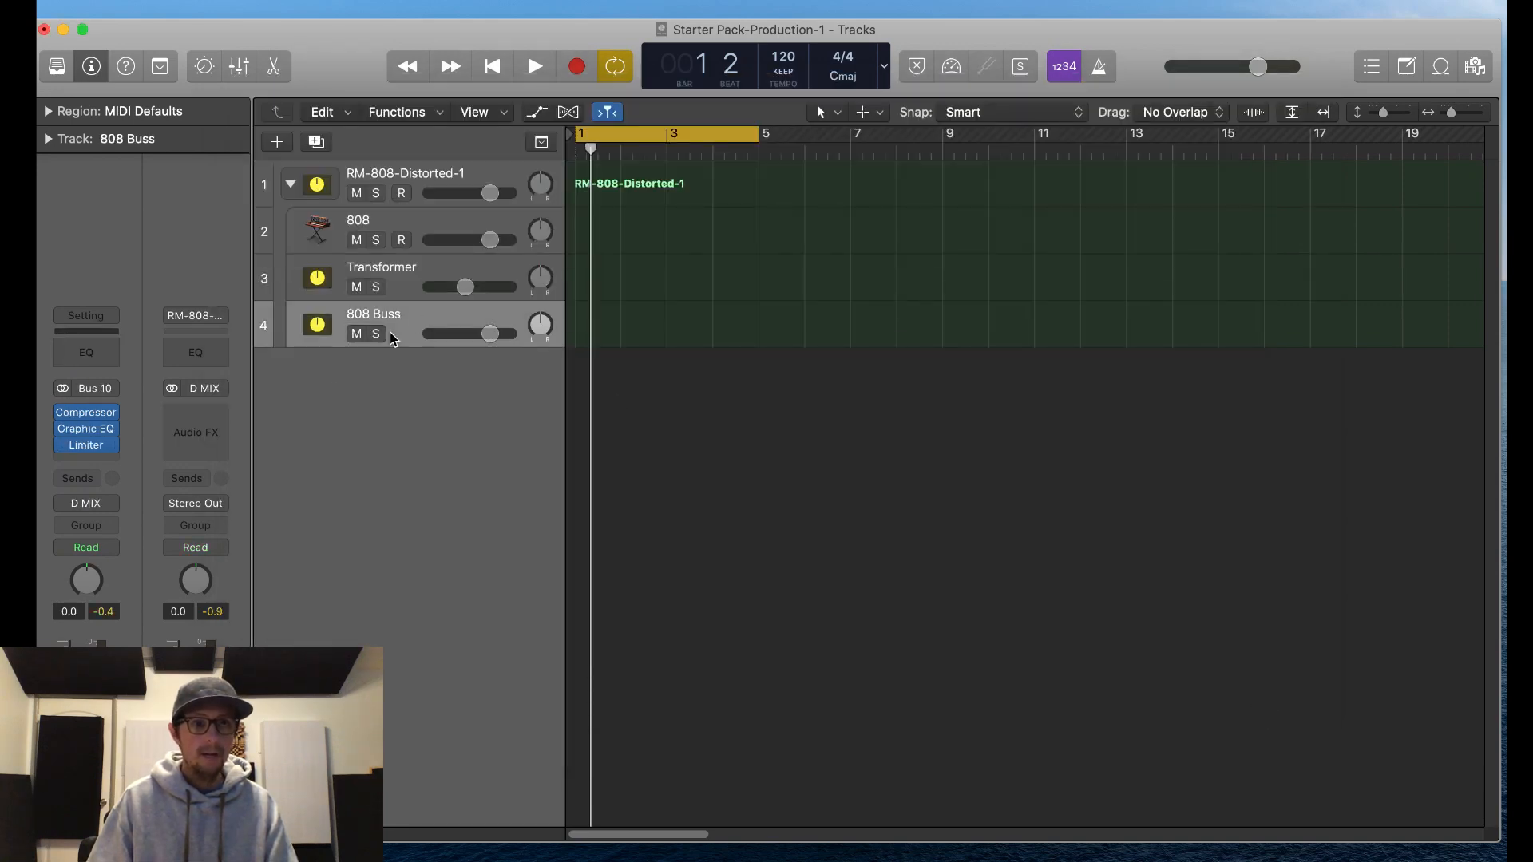
{"action": "left_click", "coordinate": [87, 316]}
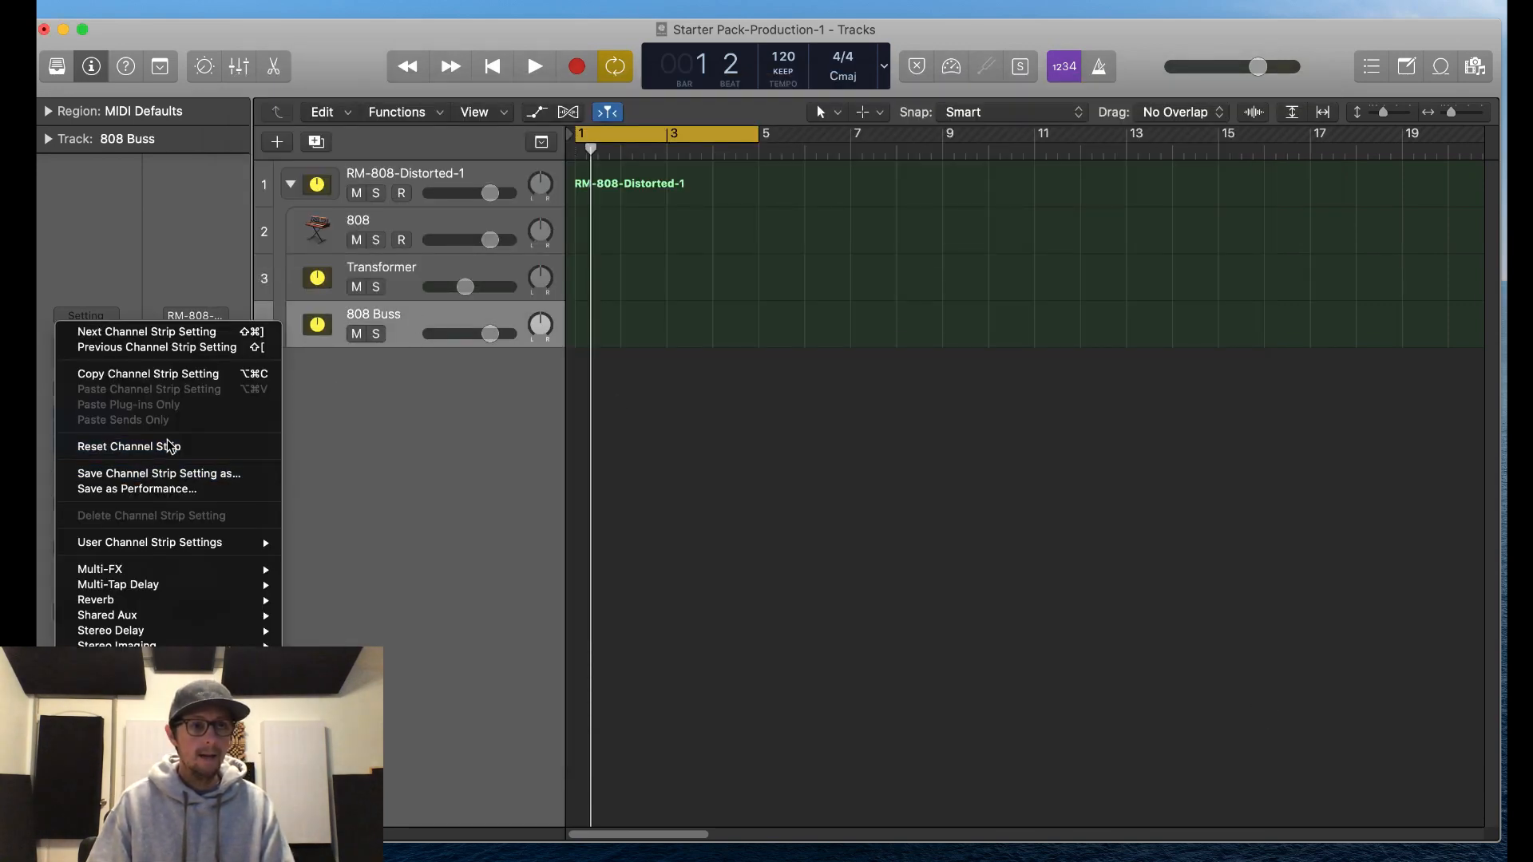
{"action": "mouse_move", "coordinate": [190, 546]}
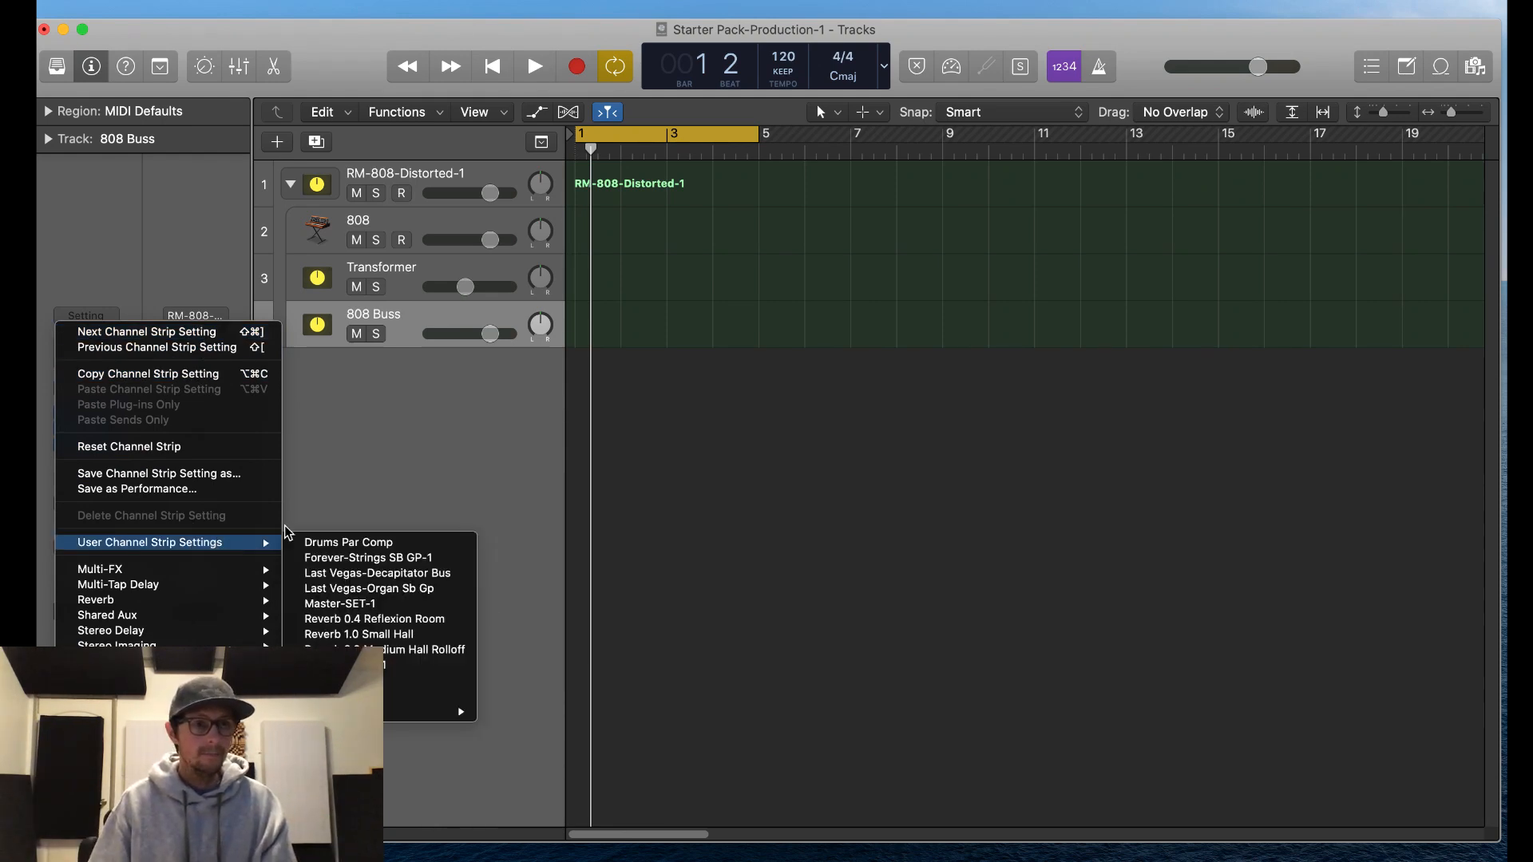
{"action": "left_click", "coordinate": [124, 472]}
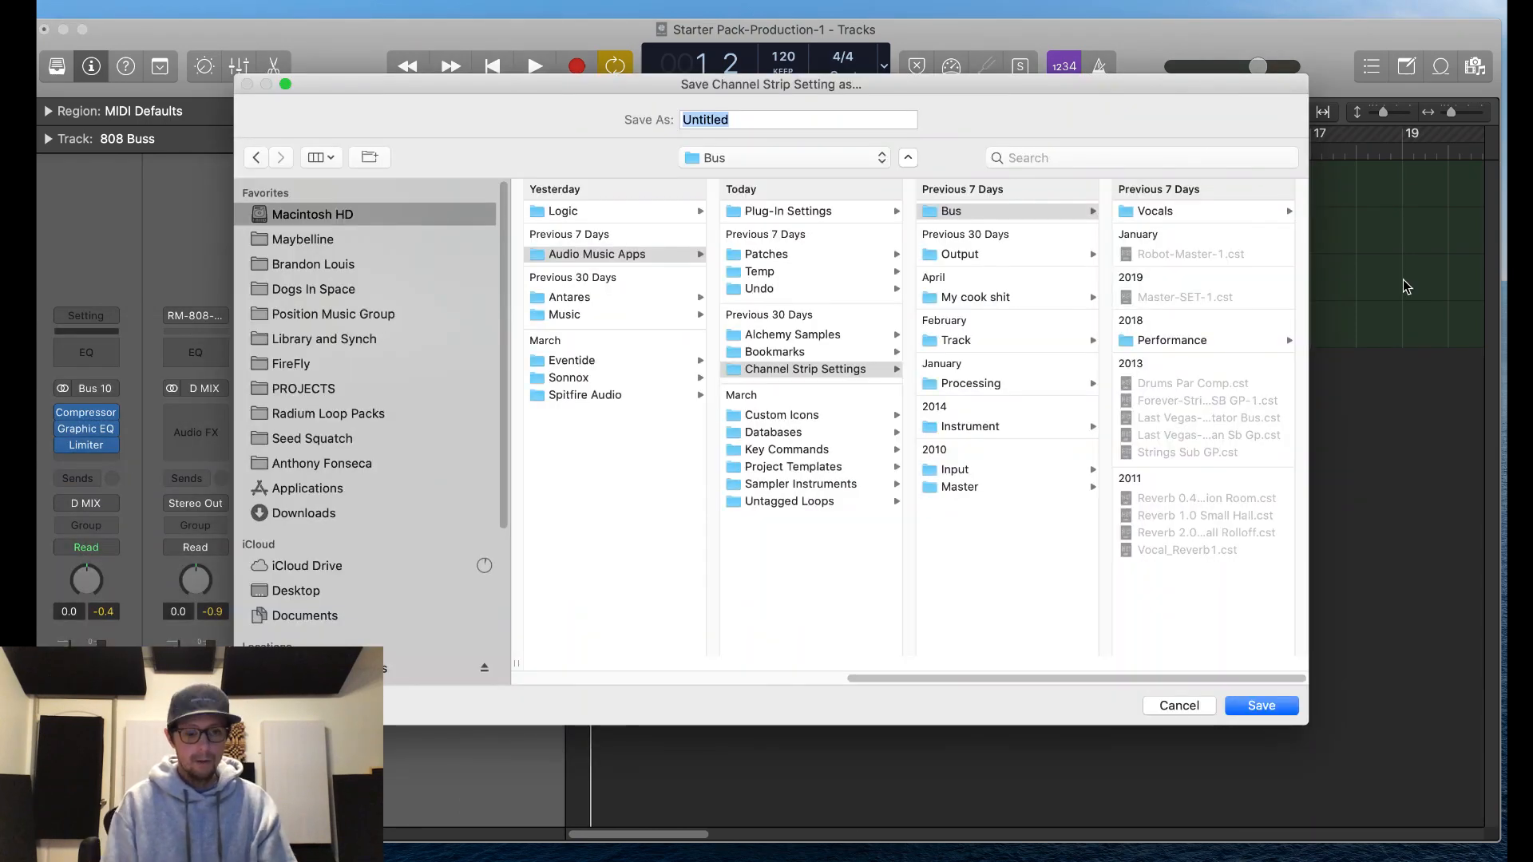
{"action": "type", "text": "RM-"}
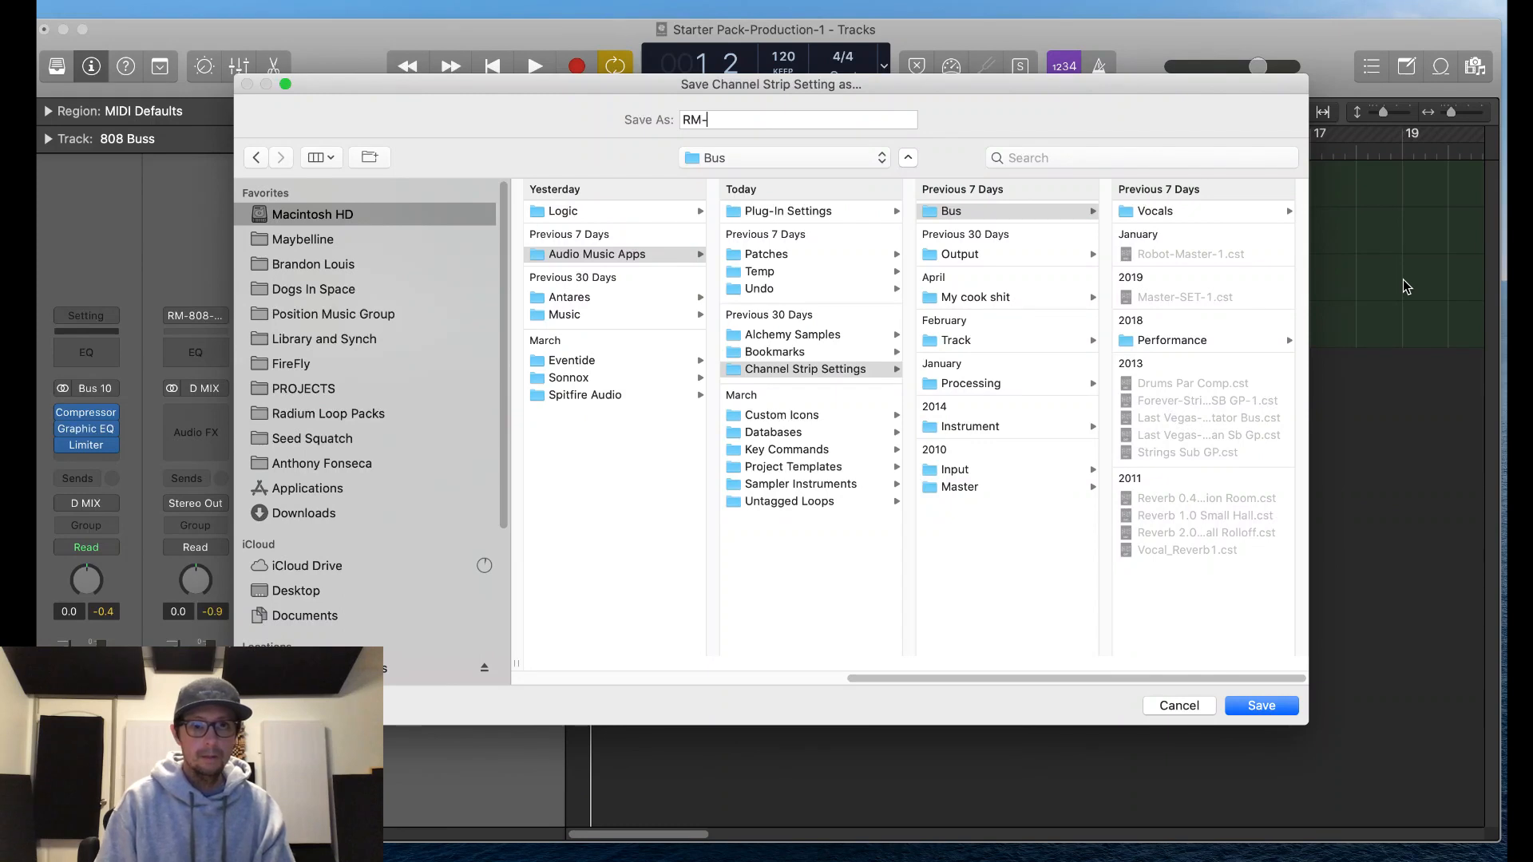
{"action": "type", "text": "808 Buss"}
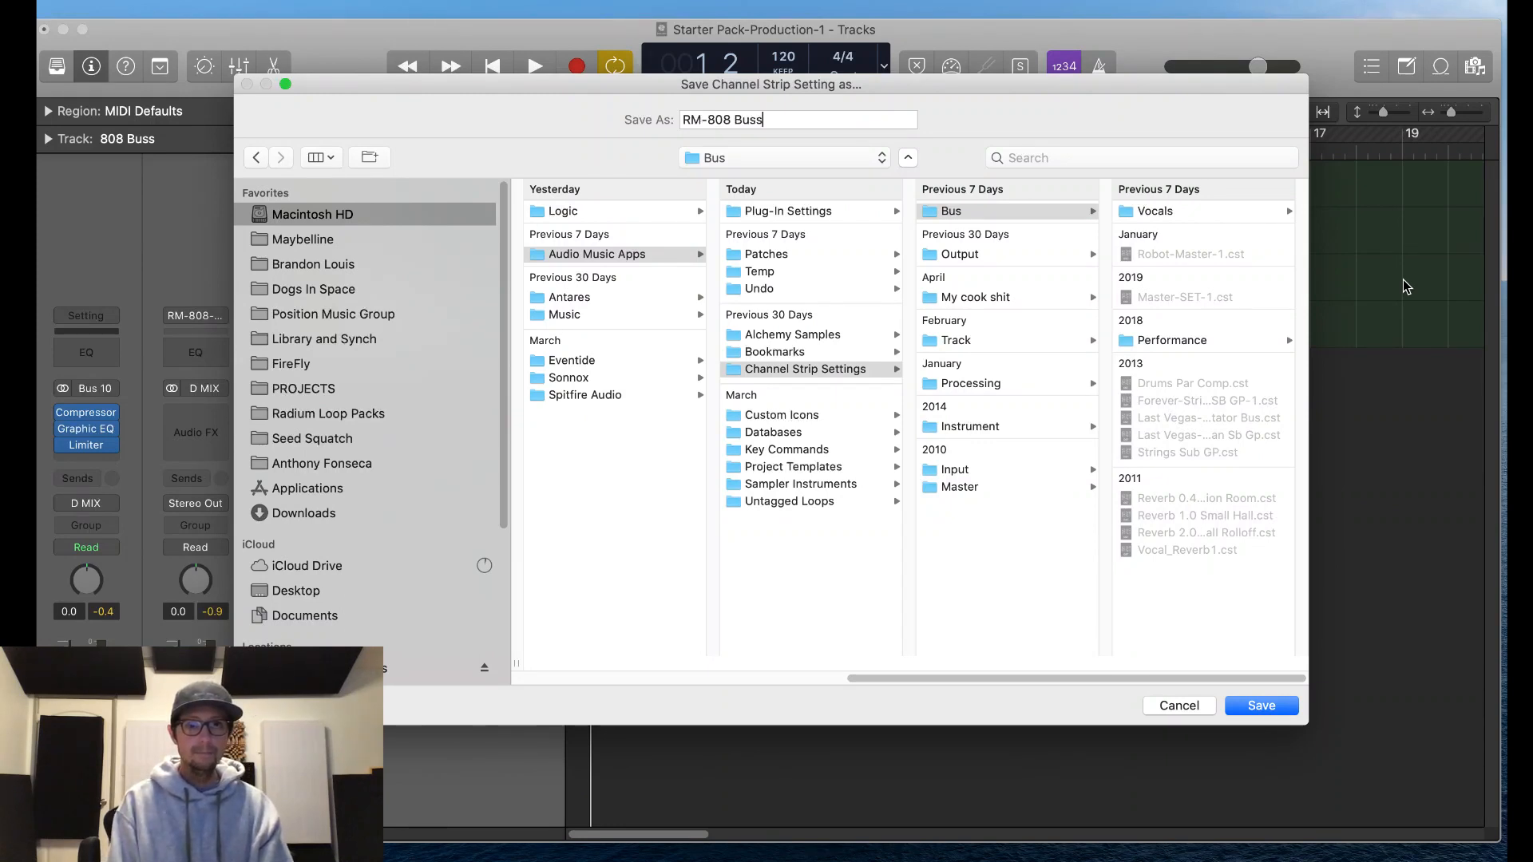
{"action": "type", "text": "-1"}
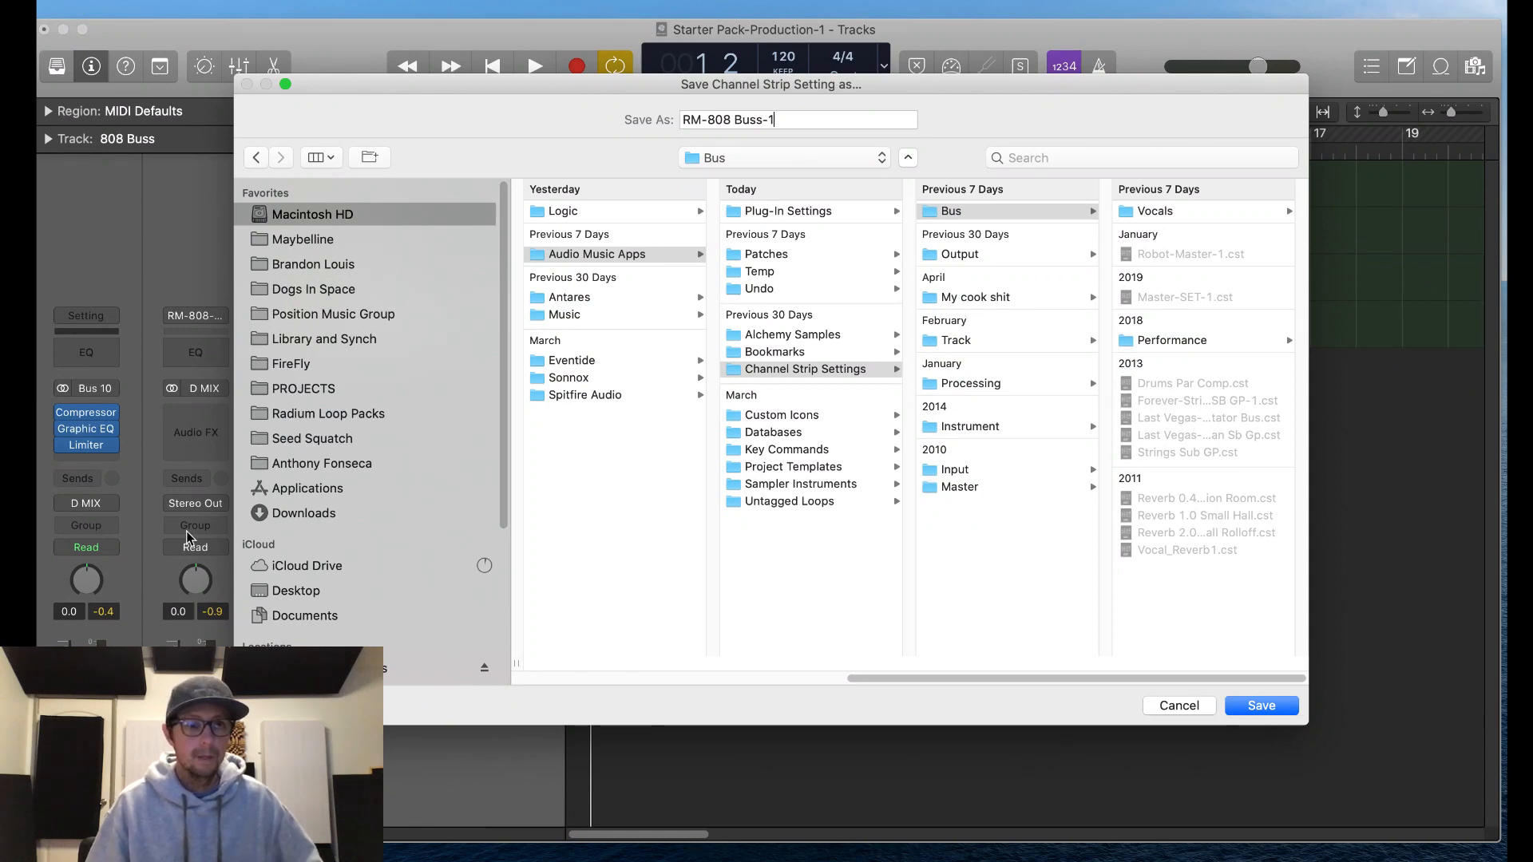
{"action": "left_click", "coordinate": [305, 591]}
{"action": "left_click", "coordinate": [639, 211]}
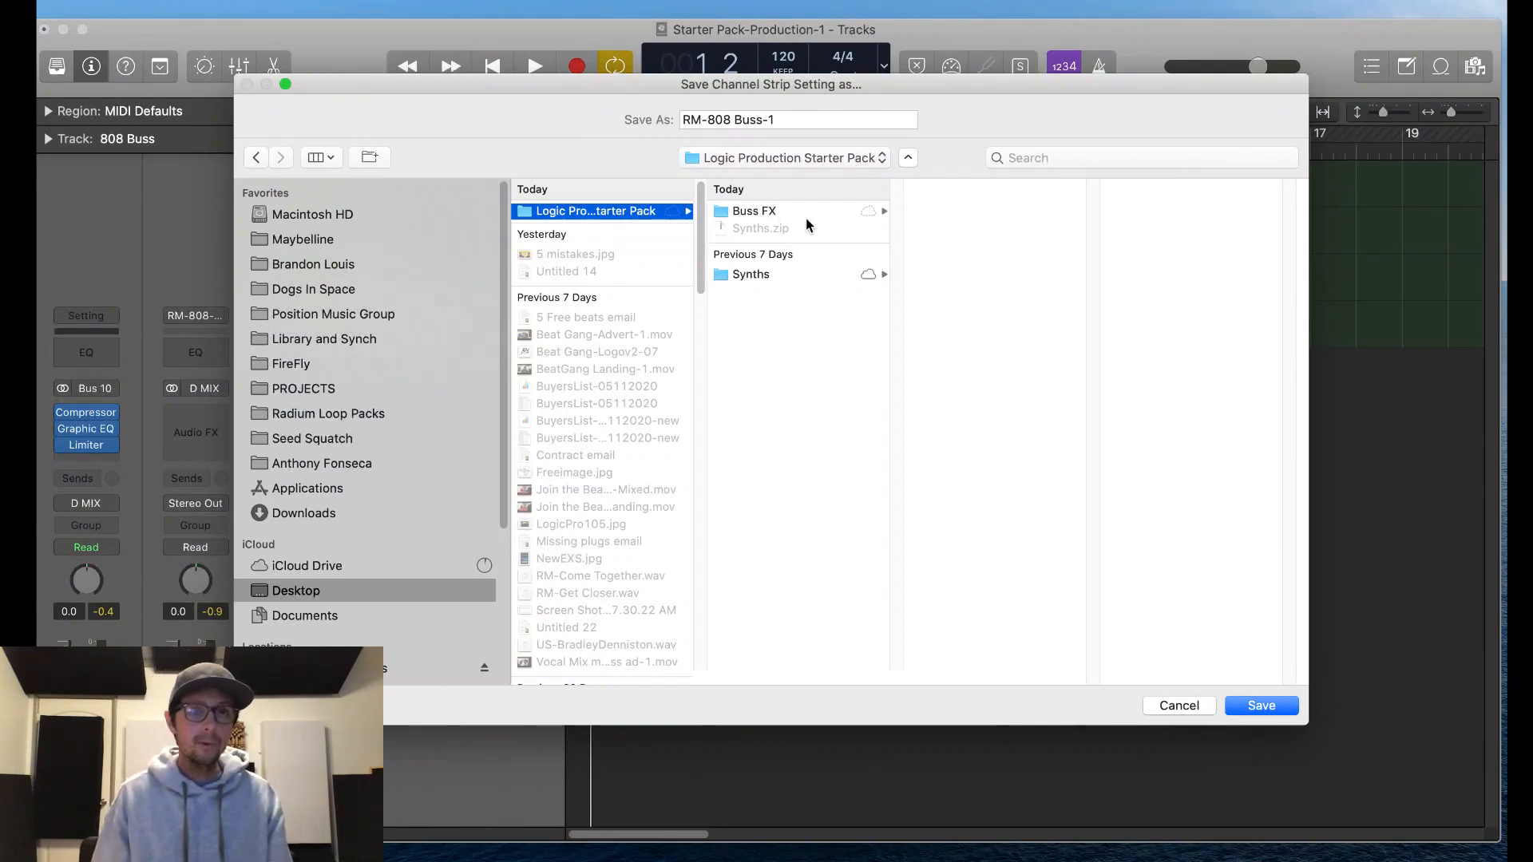
Step: Look through the 808s, Woodwinds, Bass, Keys and Pads folders inside Synths to examine the settings stored in each
{"action": "left_click", "coordinate": [780, 271]}
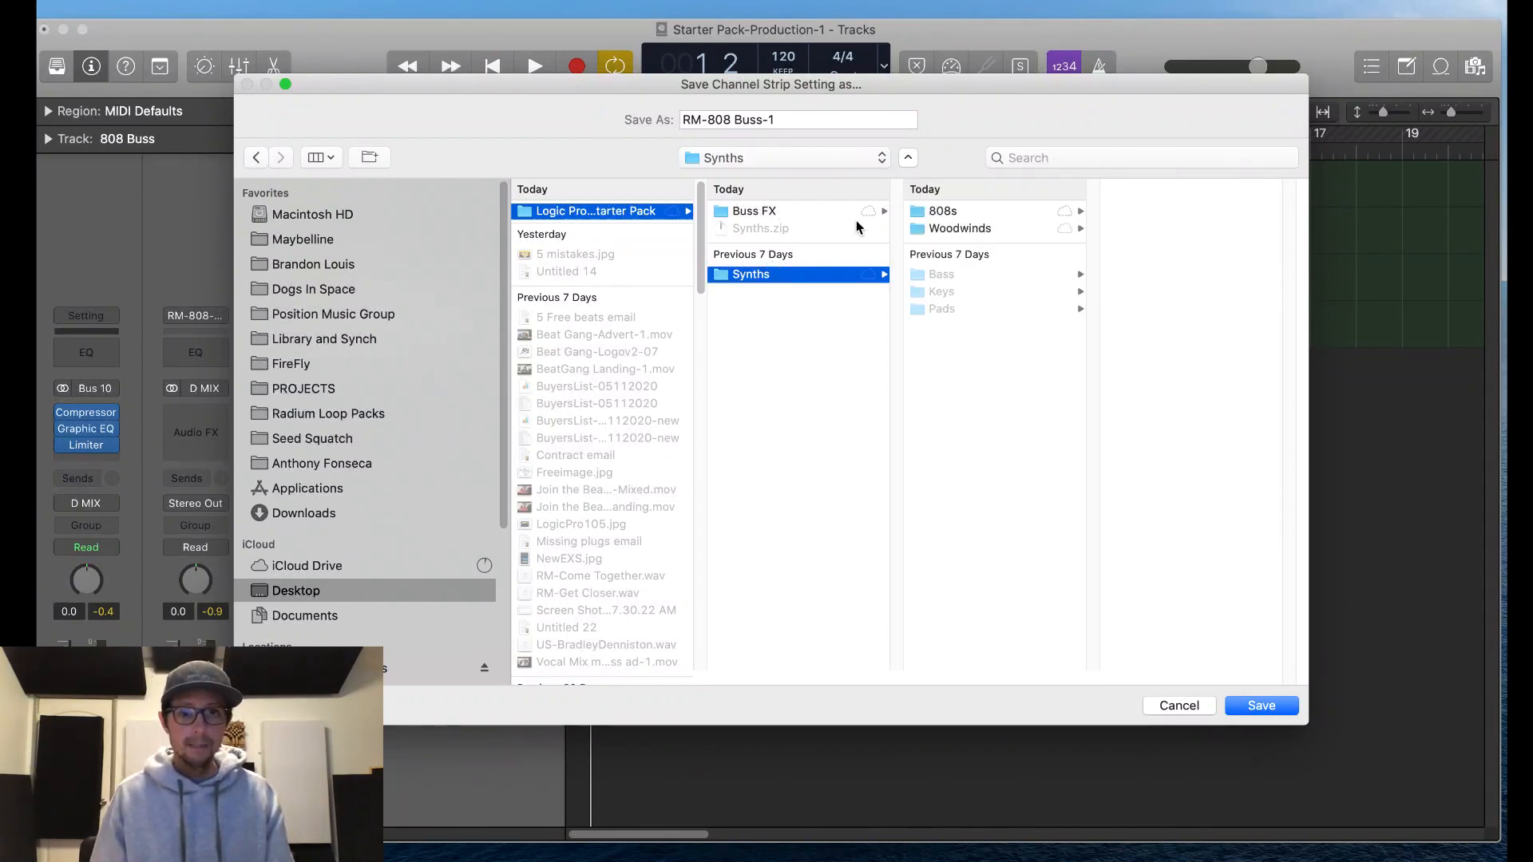
{"action": "left_click", "coordinate": [998, 211]}
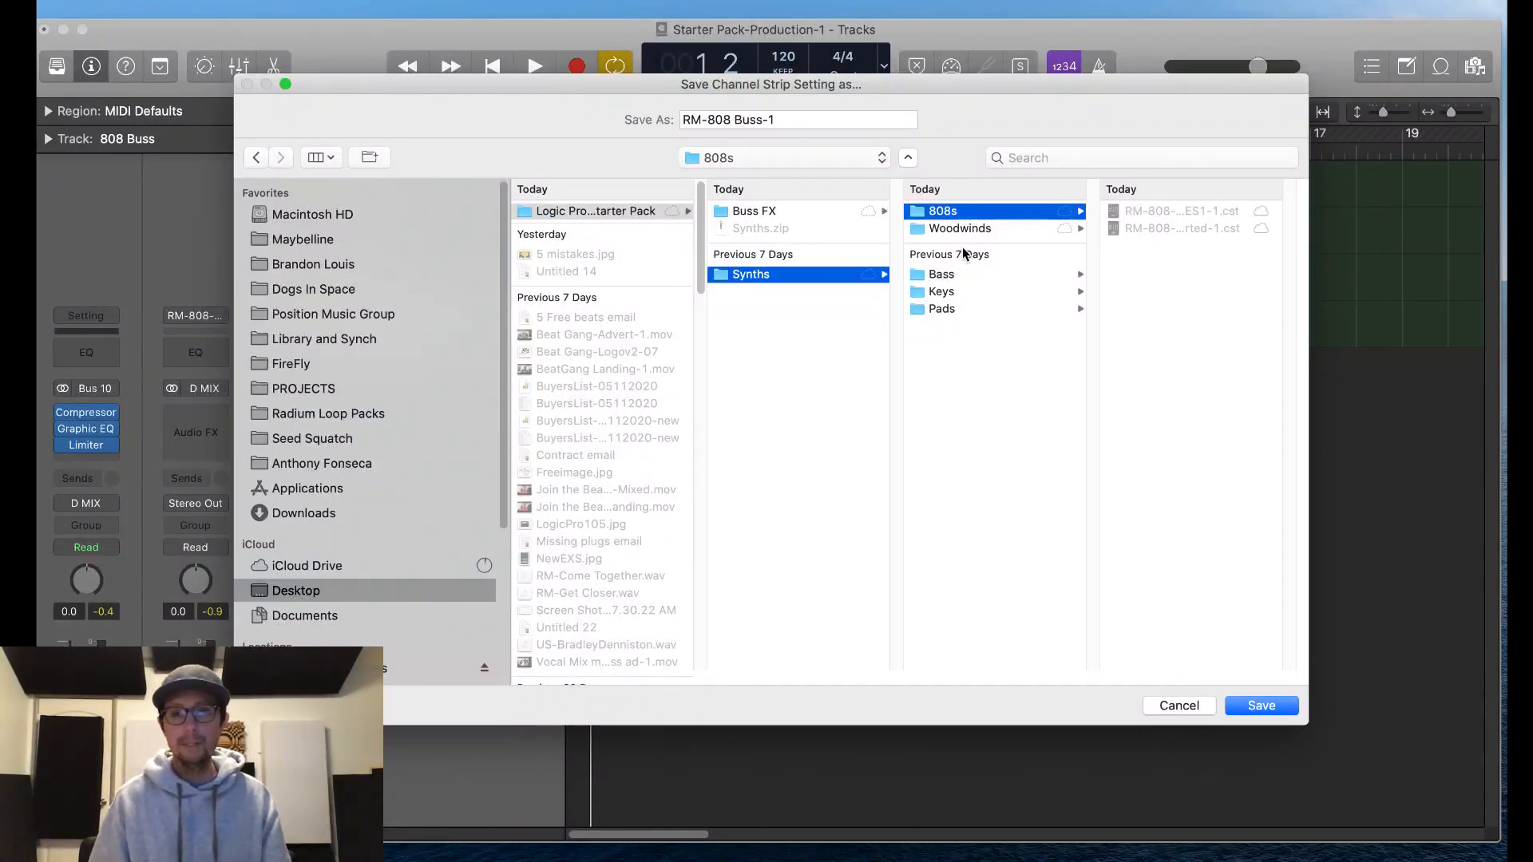
{"action": "key", "text": "Down"}
{"action": "key", "text": "Down"}
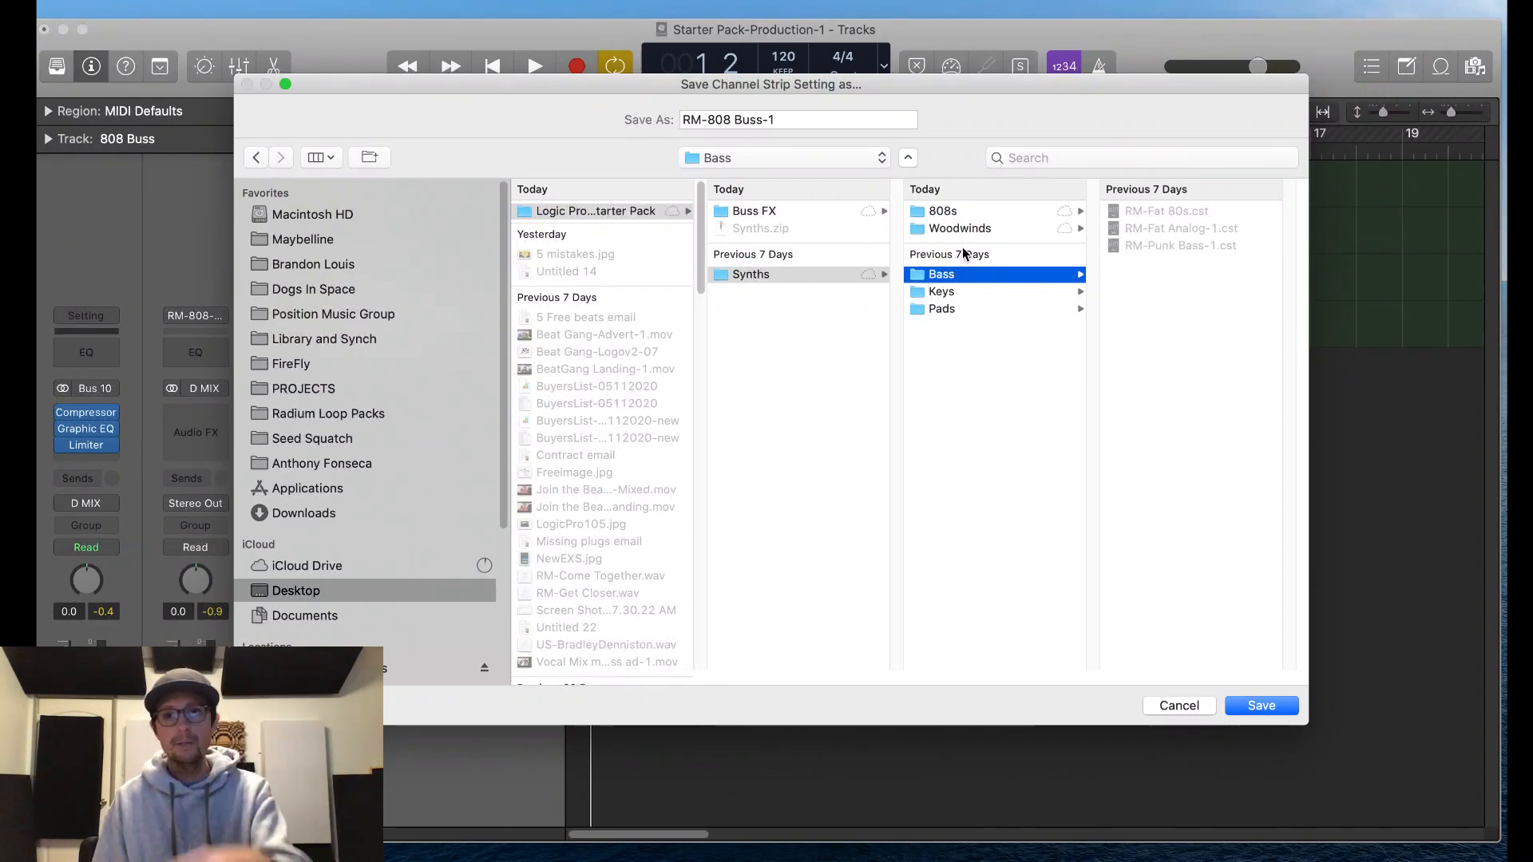
{"action": "key", "text": "Down"}
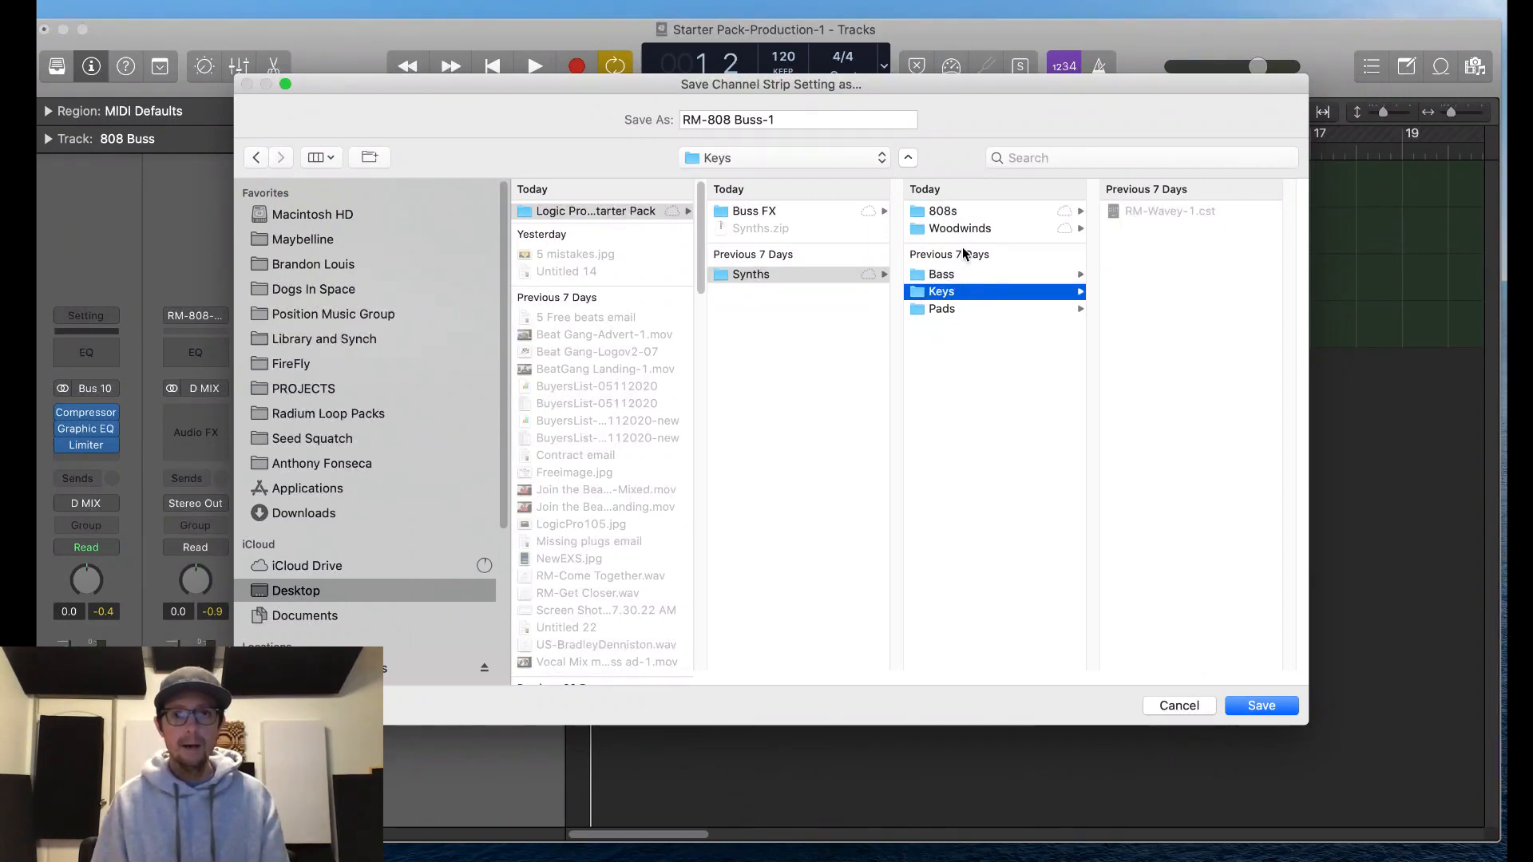
{"action": "key", "text": "Down"}
{"action": "key", "text": "Up"}
{"action": "key", "text": "Up"}
{"action": "key", "text": "Up"}
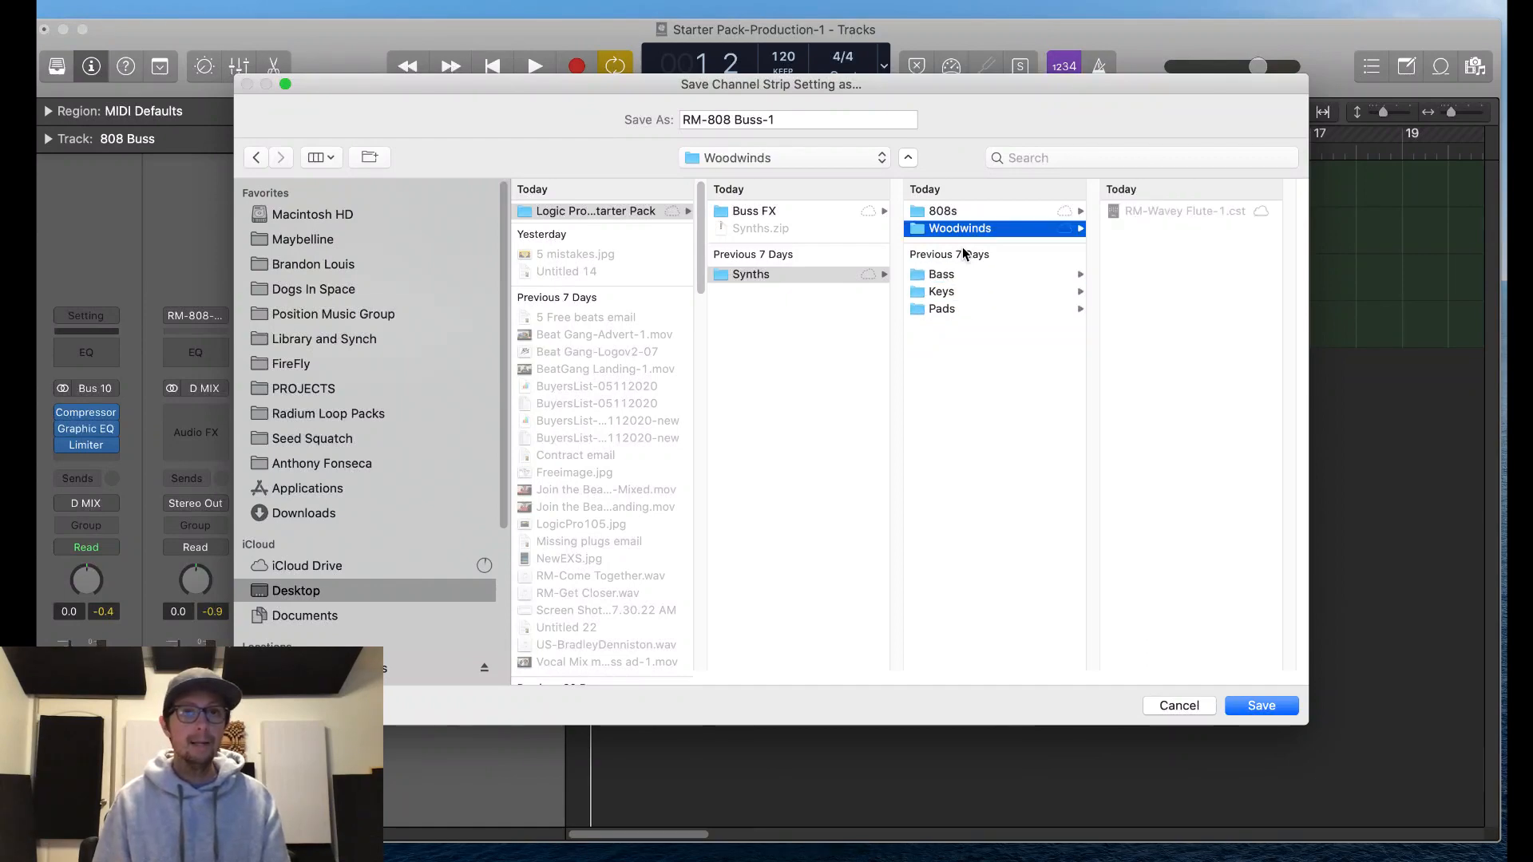
{"action": "key", "text": "Up"}
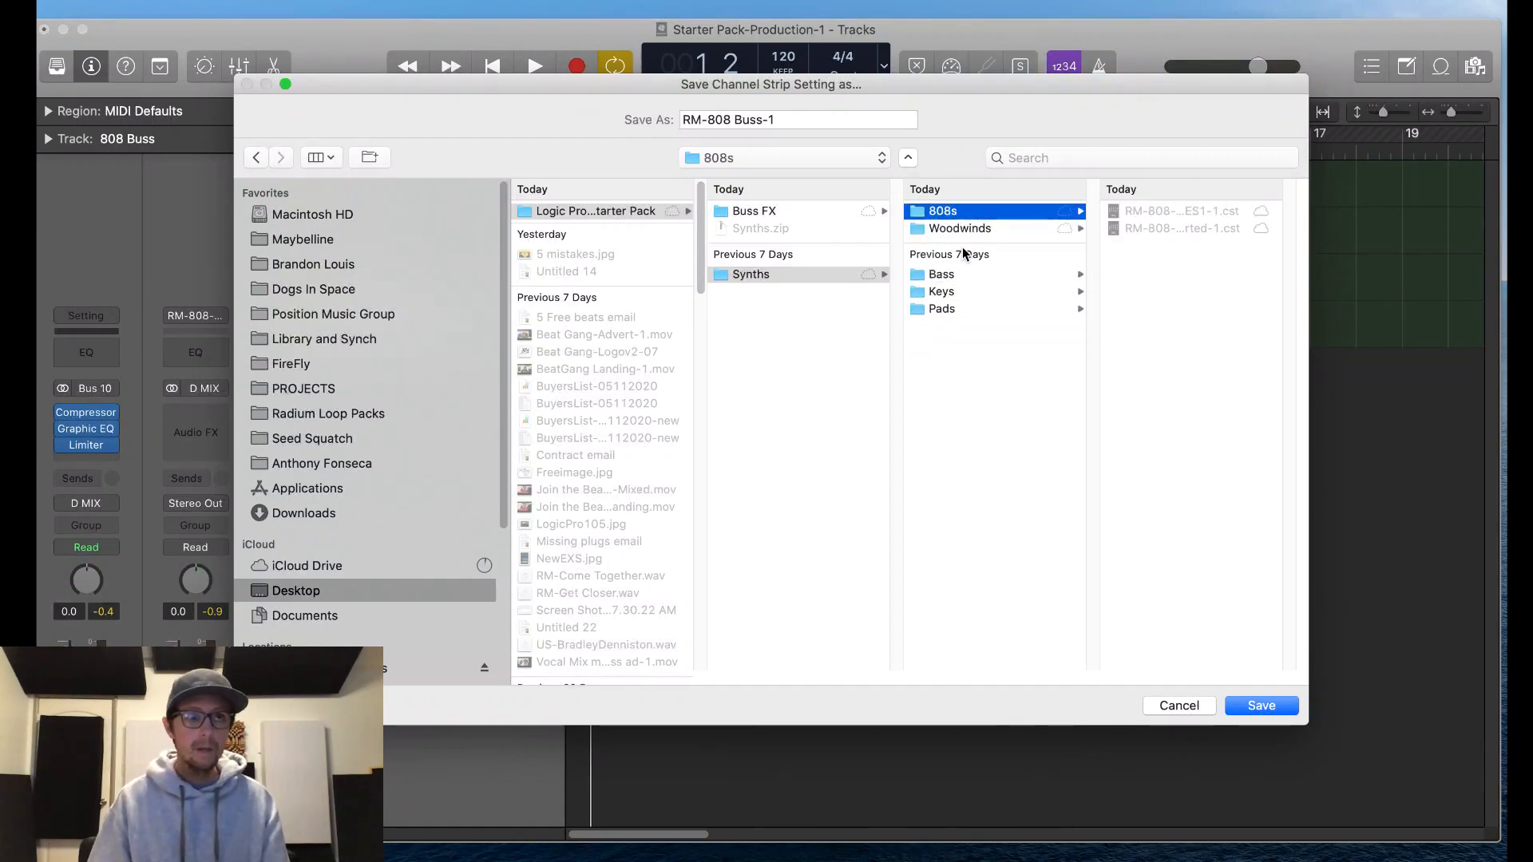
Step: Save the 808 Buss track's channel strip setting in the Buss FX folder of the Logic Production Starter Pack
{"action": "left_click", "coordinate": [755, 211]}
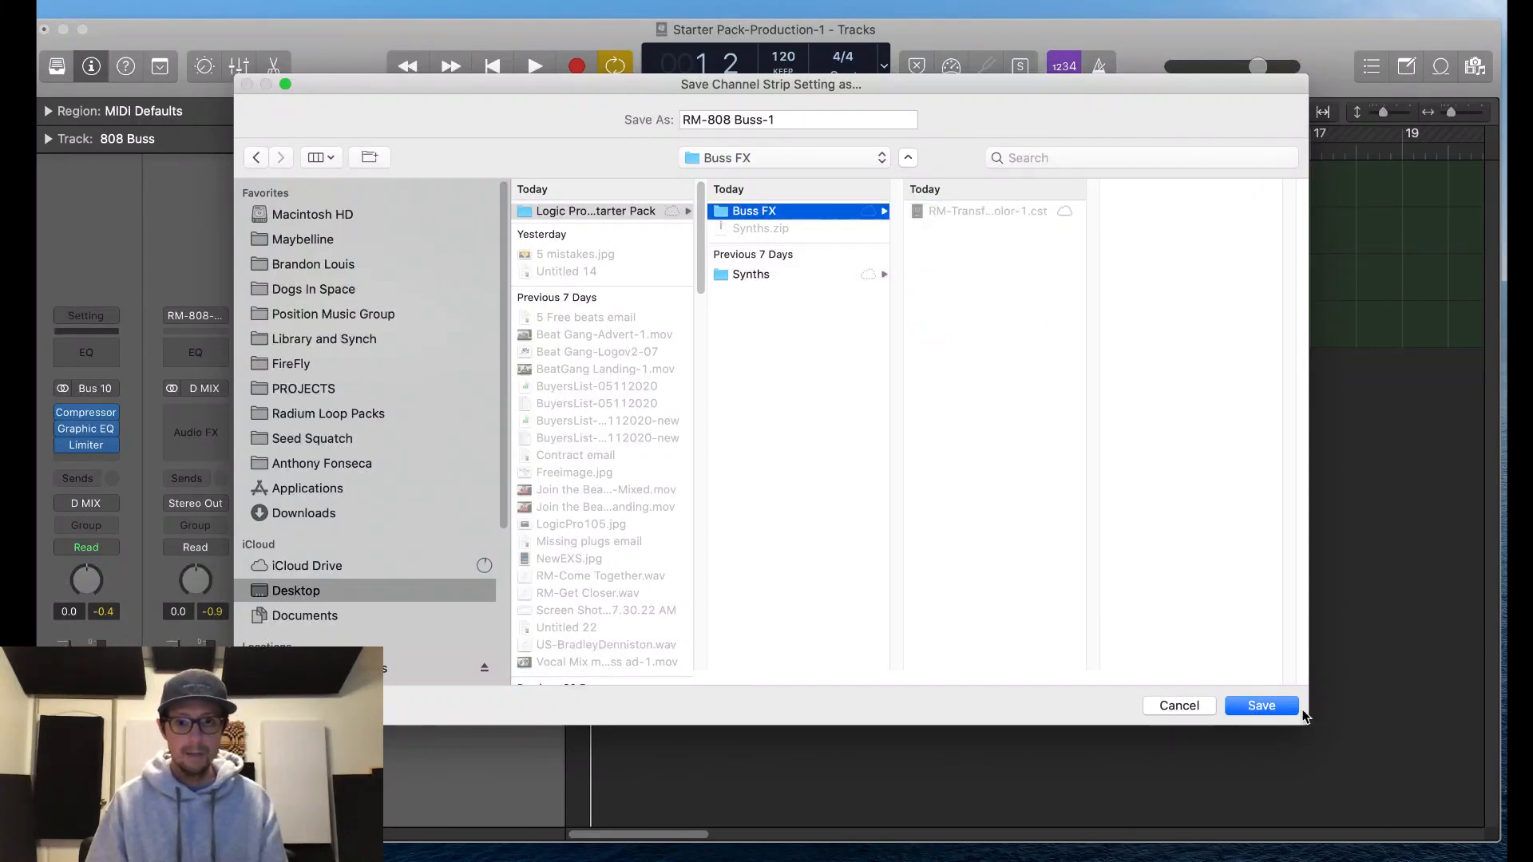
{"action": "left_click", "coordinate": [1270, 706]}
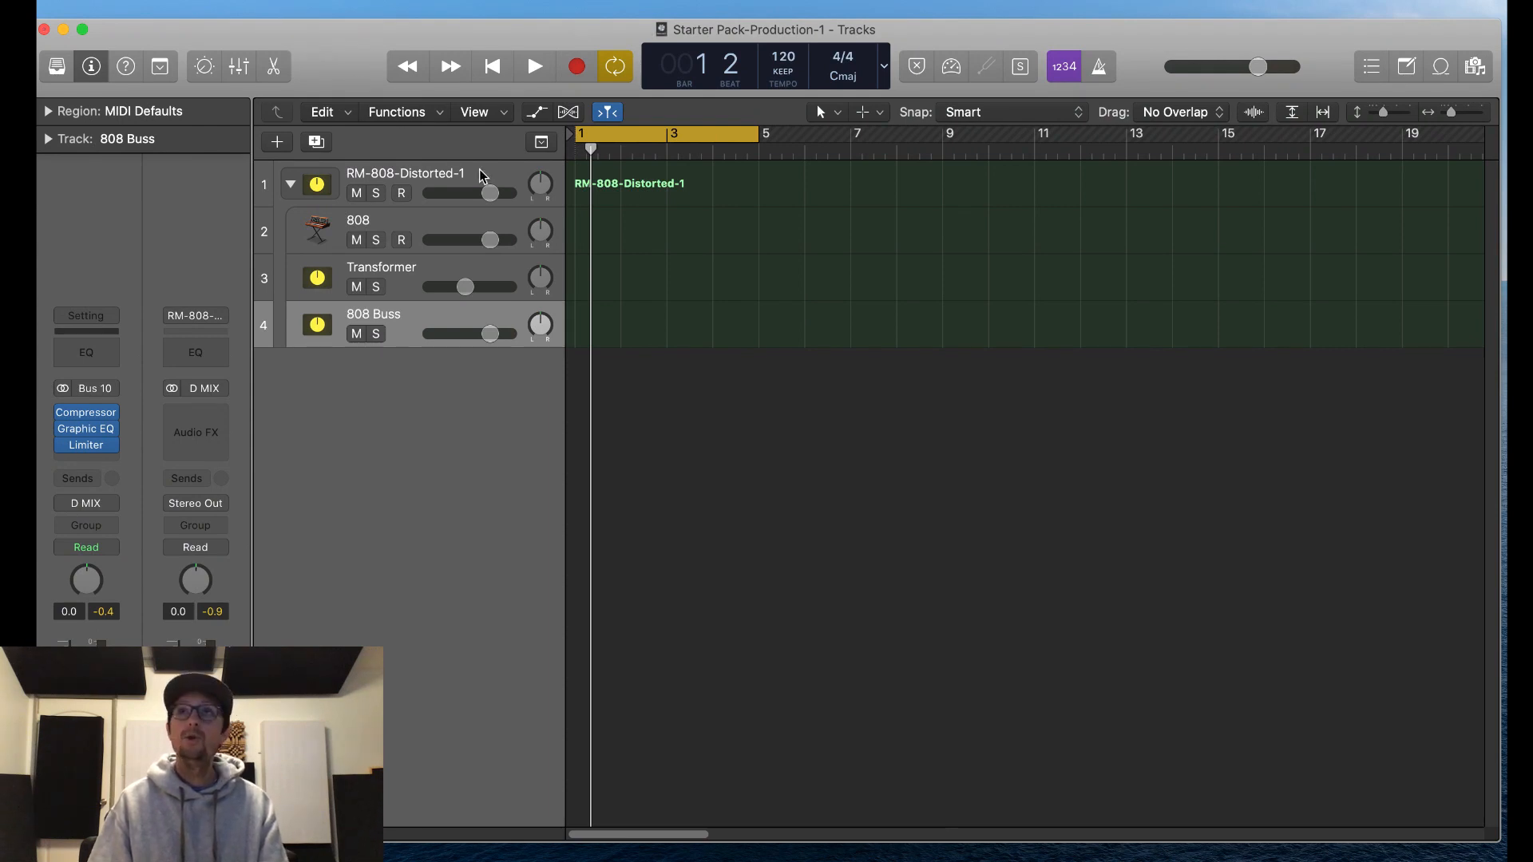
Step: Switch from Logic Pro to another open application
{"action": "key", "text": "super+Tab"}
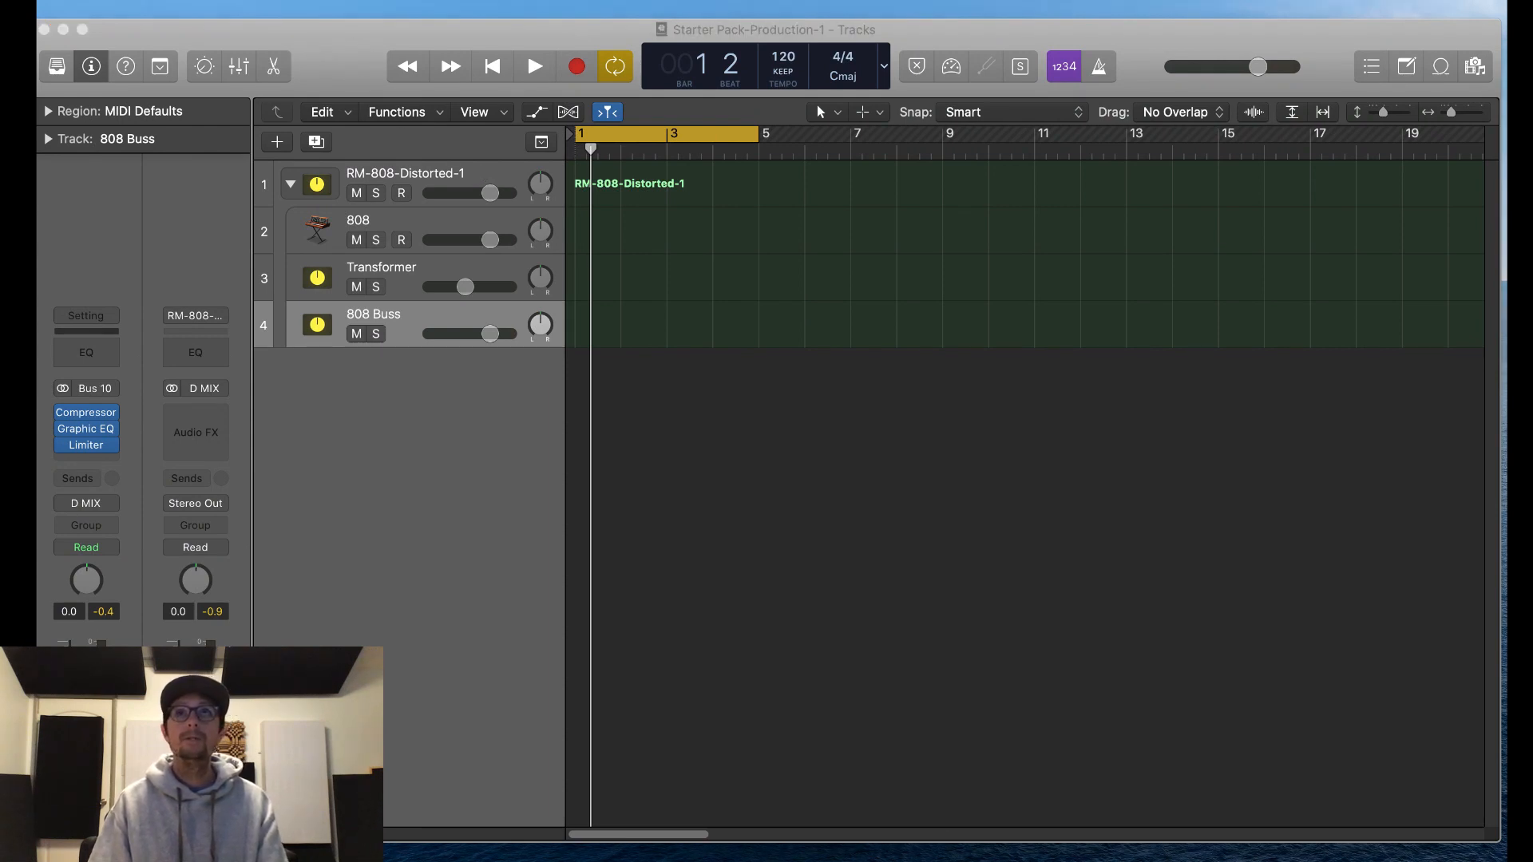